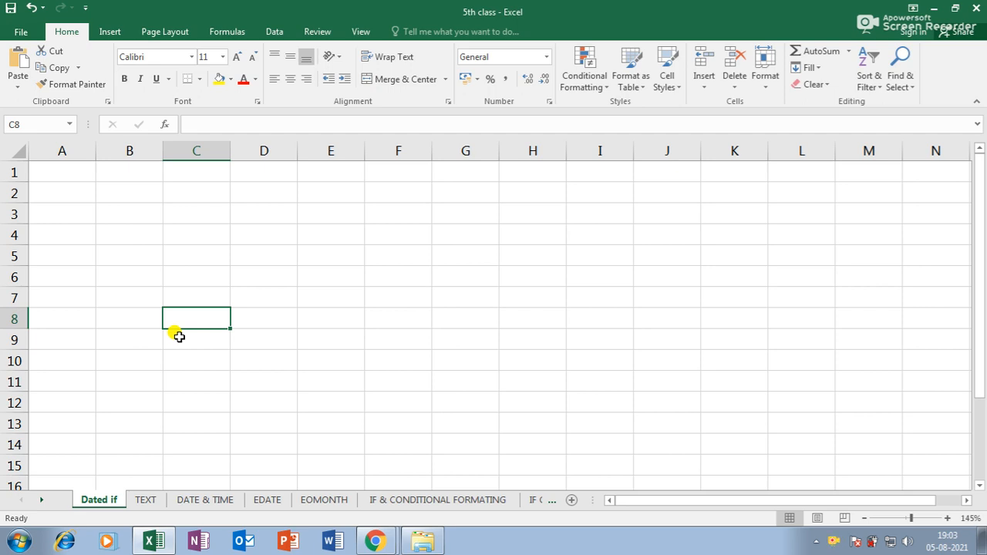
# - Widen column A and enter the label "date of birth" in cell A1
pyautogui.click(110, 211)
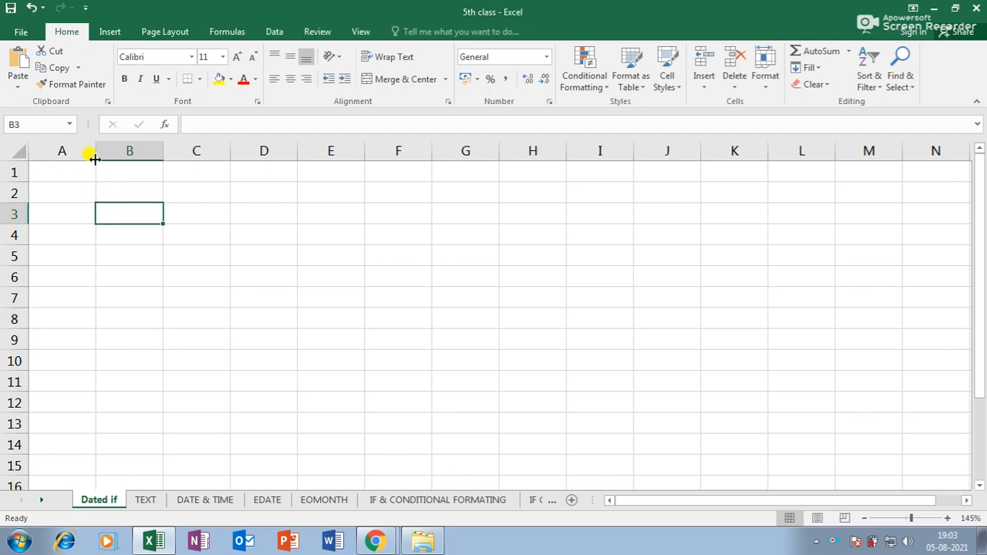
pyautogui.moveTo(97, 149); pyautogui.dragTo(135, 160)
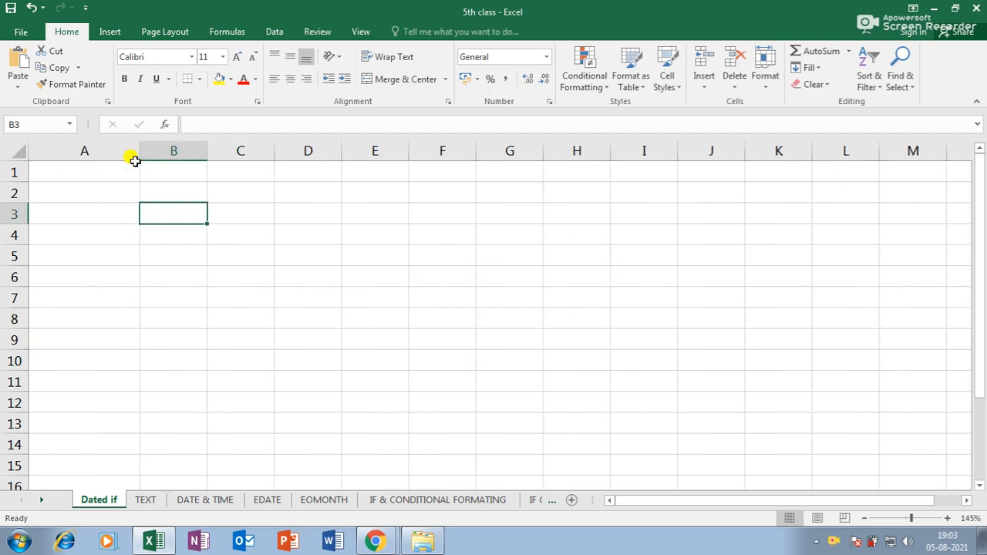
pyautogui.click(124, 174)
pyautogui.write('date')
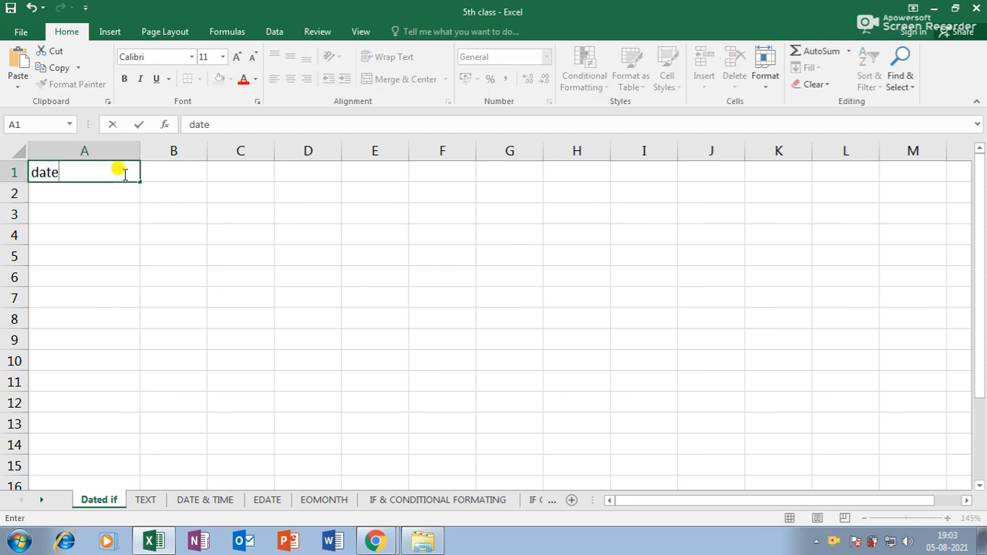
pyautogui.write(' of birth')
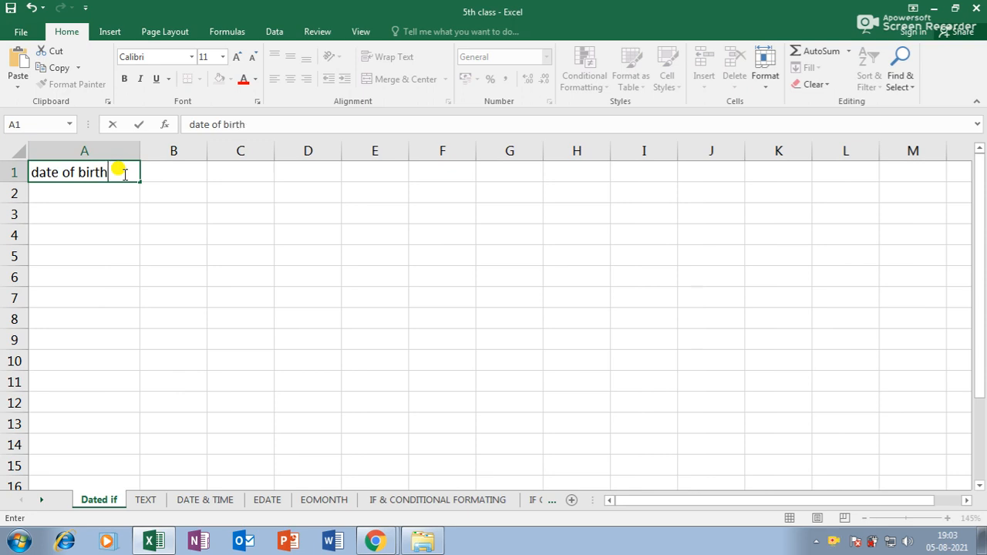
pyautogui.press('Return')
# - Enter the labels "year", "month" and "day" in cells A2 to A4 below the date of birth label
pyautogui.keyDown('ctrl'); pyautogui.scroll(9, 121, 214); pyautogui.keyUp('ctrl')
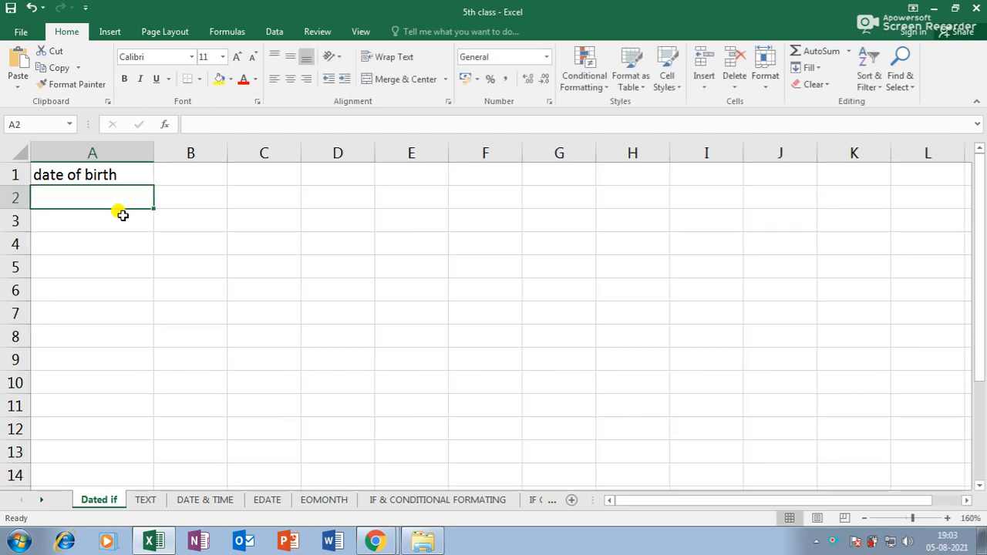
pyautogui.keyDown('ctrl'); pyautogui.scroll(3, 180, 236); pyautogui.keyUp('ctrl')
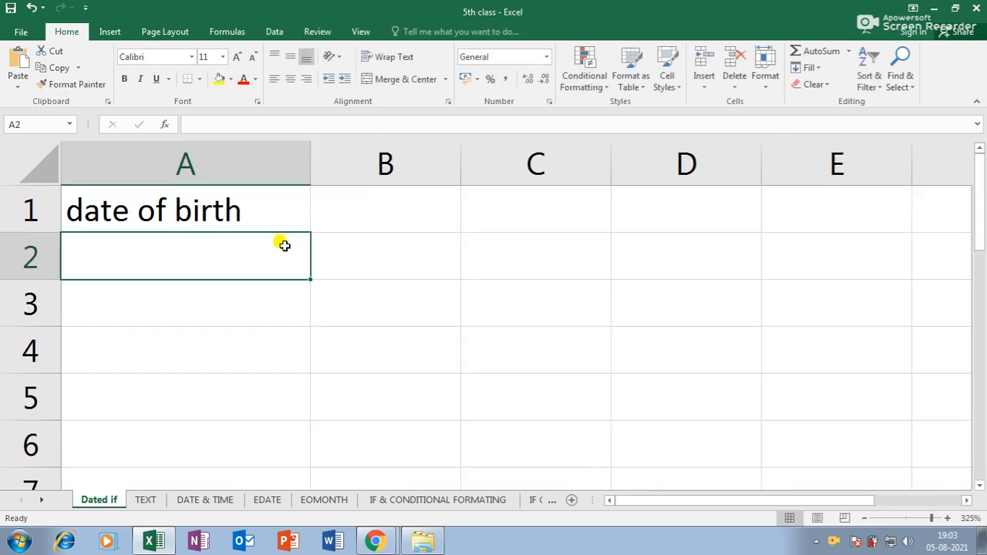
pyautogui.click(381, 214)
pyautogui.click(100, 246)
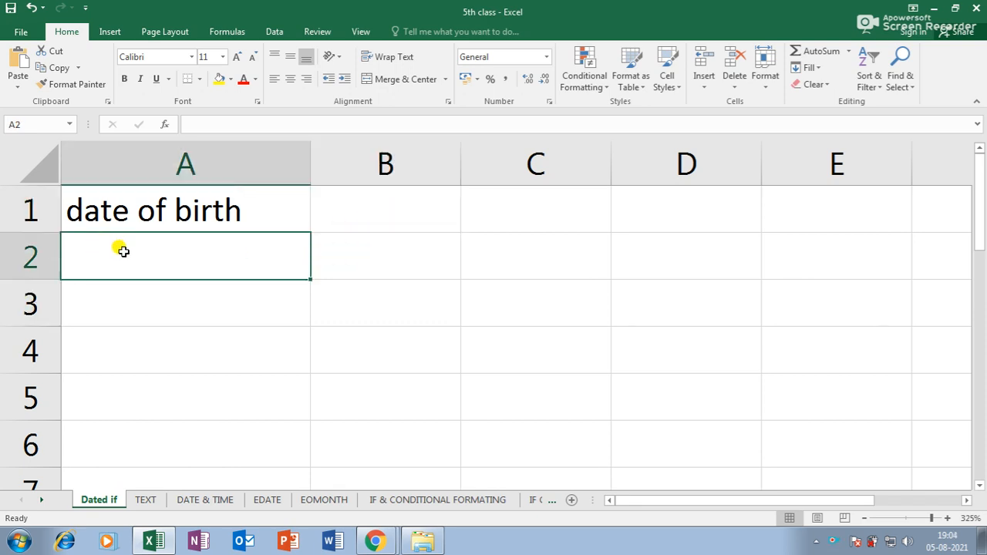
pyautogui.write('year')
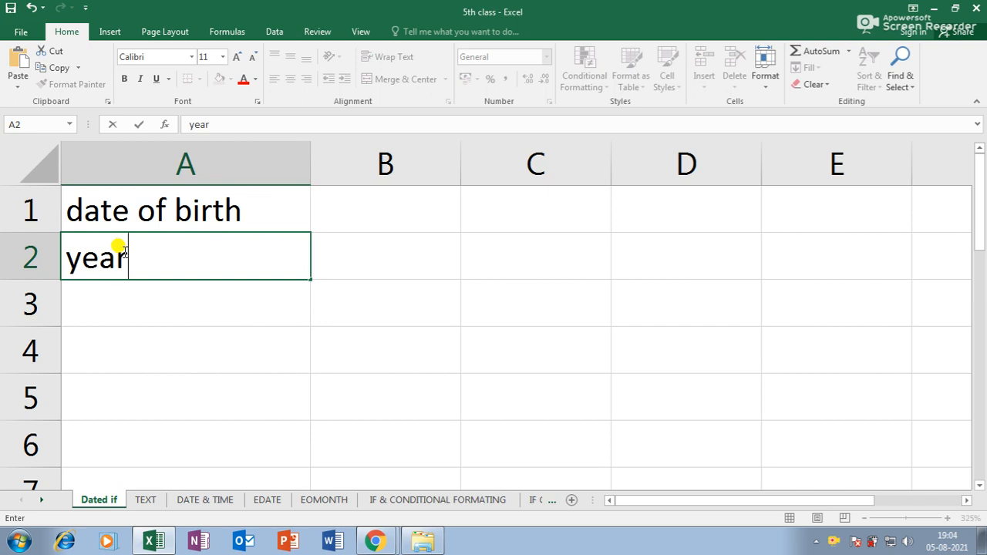
pyautogui.press('Return')
pyautogui.write('month')
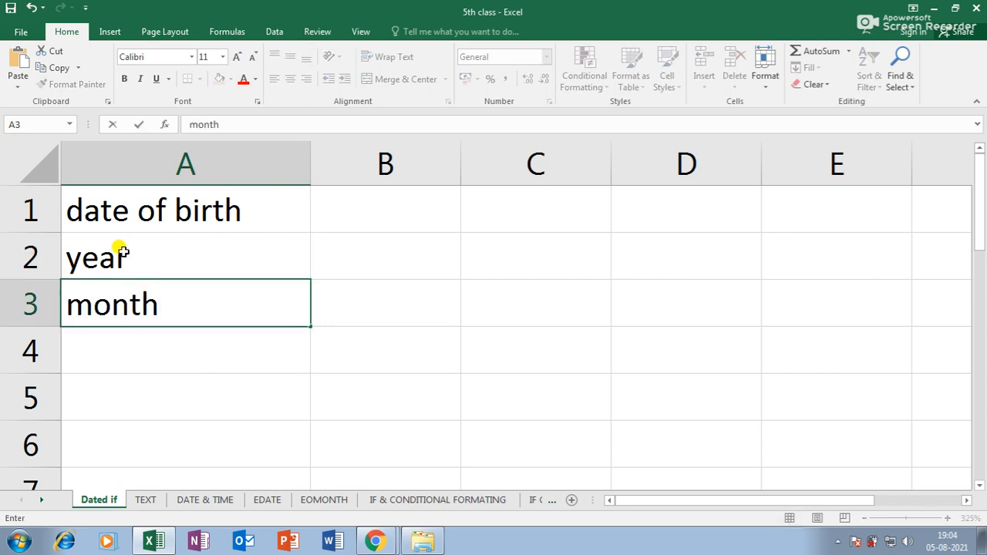
pyautogui.press('Return')
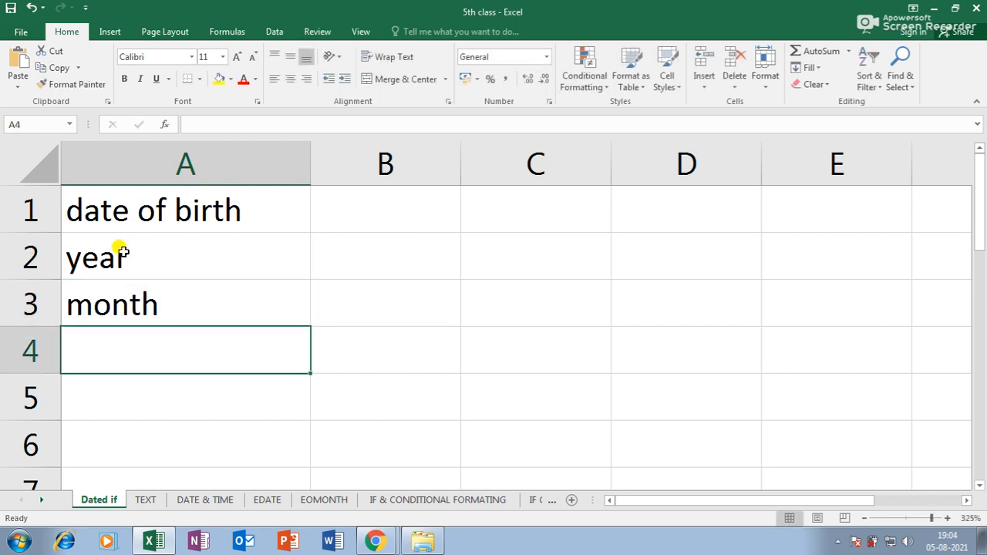
pyautogui.write('day')
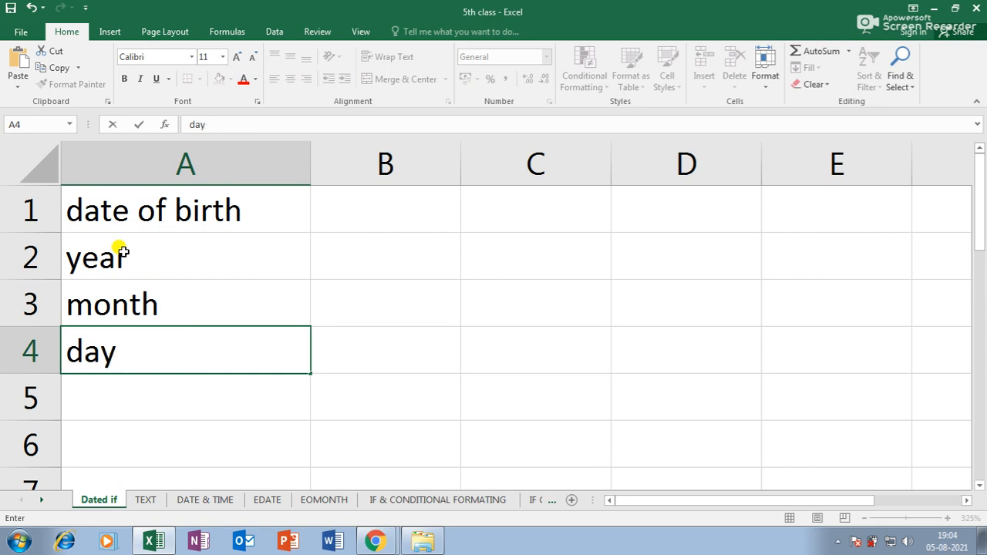
pyautogui.press('Return')
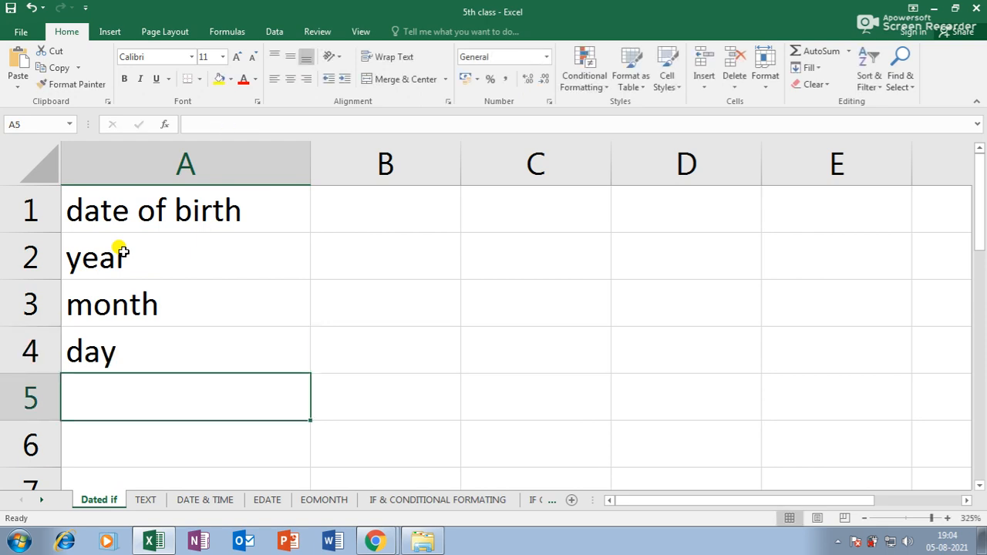
# - Widen column B so that a full date fits beside the date of birth label
pyautogui.click(373, 214)
pyautogui.moveTo(461, 160); pyautogui.dragTo(506, 159)
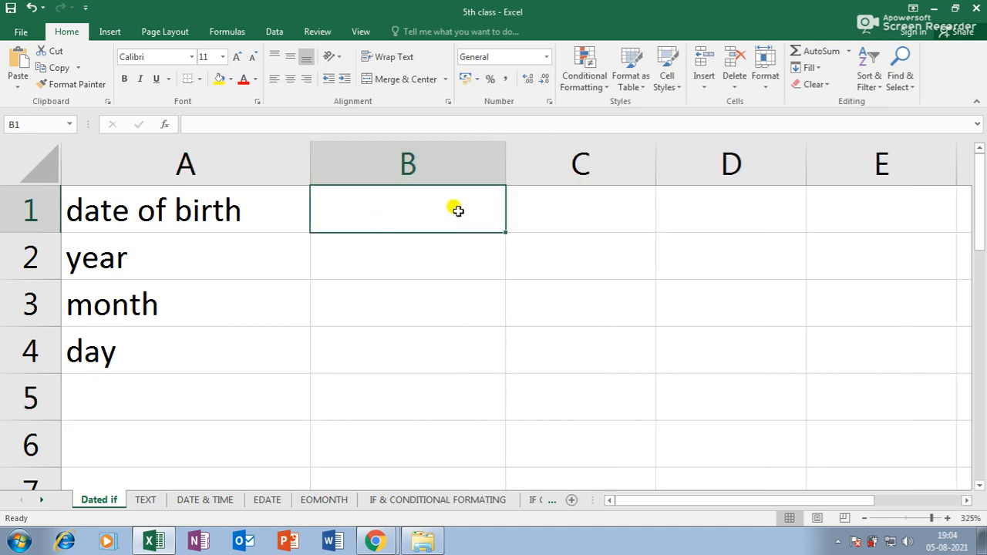
pyautogui.click(388, 266)
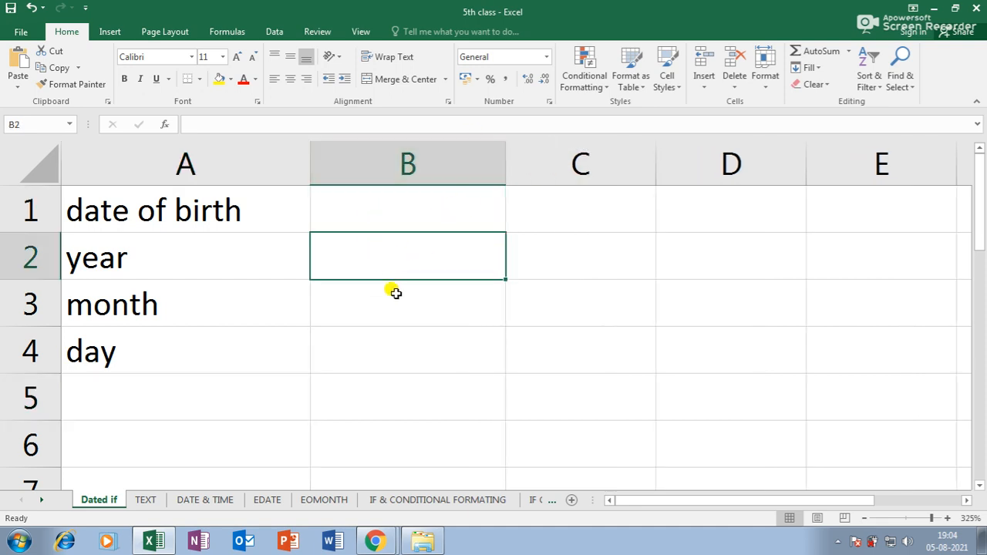
pyautogui.click(393, 289)
pyautogui.click(399, 351)
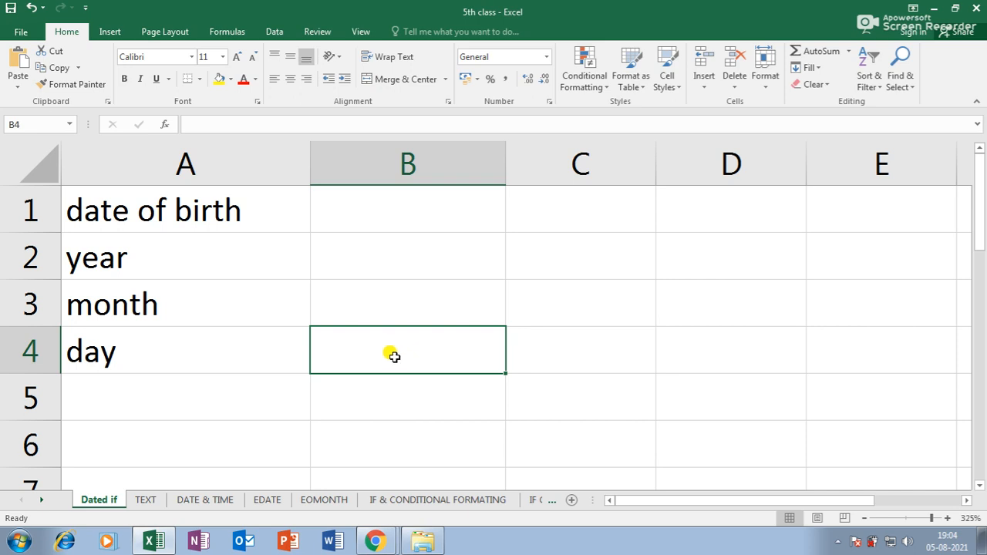
pyautogui.click(360, 199)
pyautogui.moveTo(507, 155); pyautogui.dragTo(529, 156)
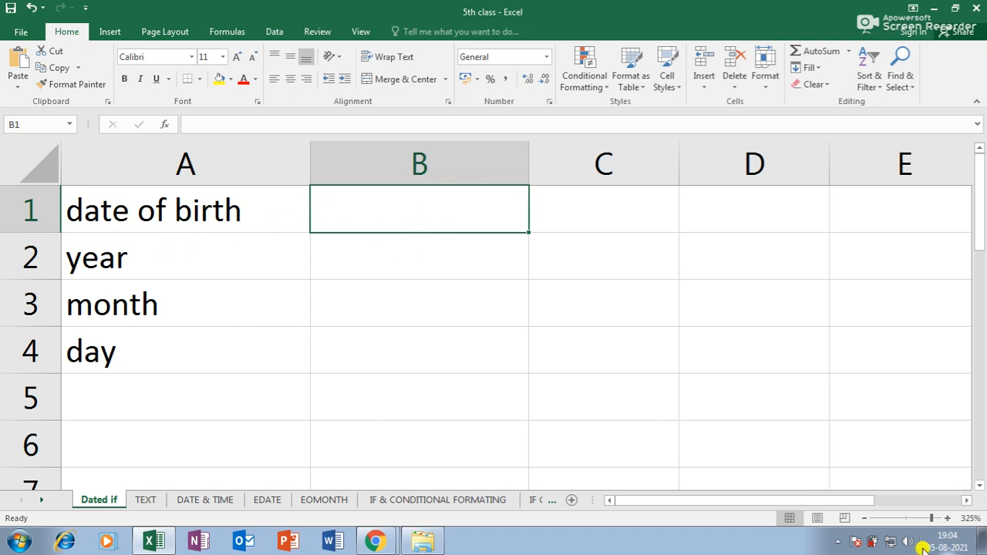
# - Enter the person's date of birth in cell B1 in day-month-year form with a four-digit year
pyautogui.moveTo(941, 548)
pyautogui.write('0')
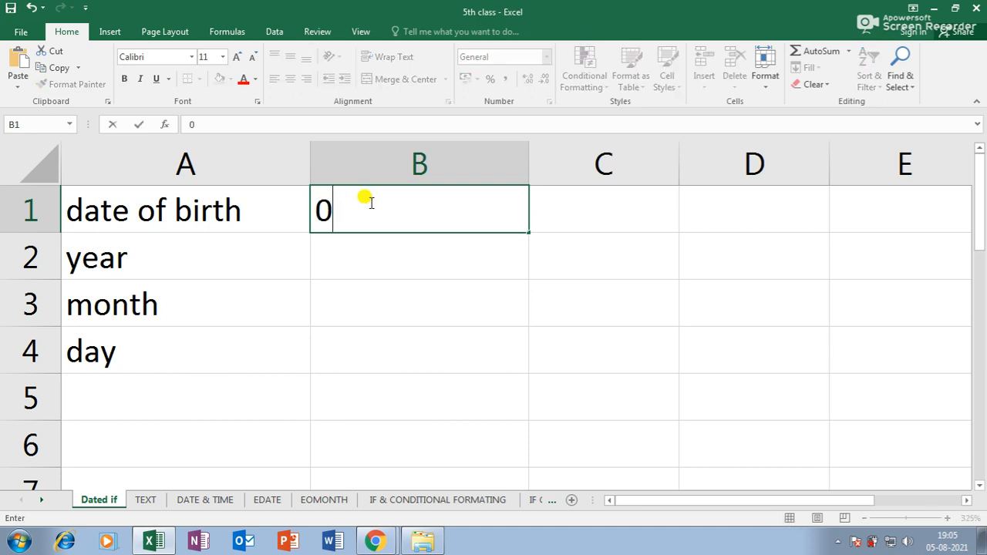
pyautogui.write('1-09-')
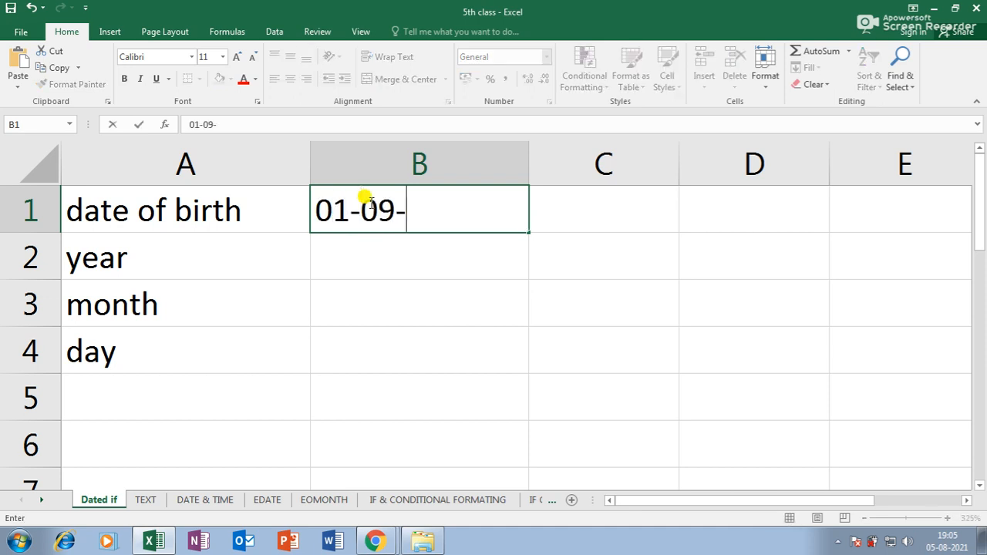
pyautogui.write('20')
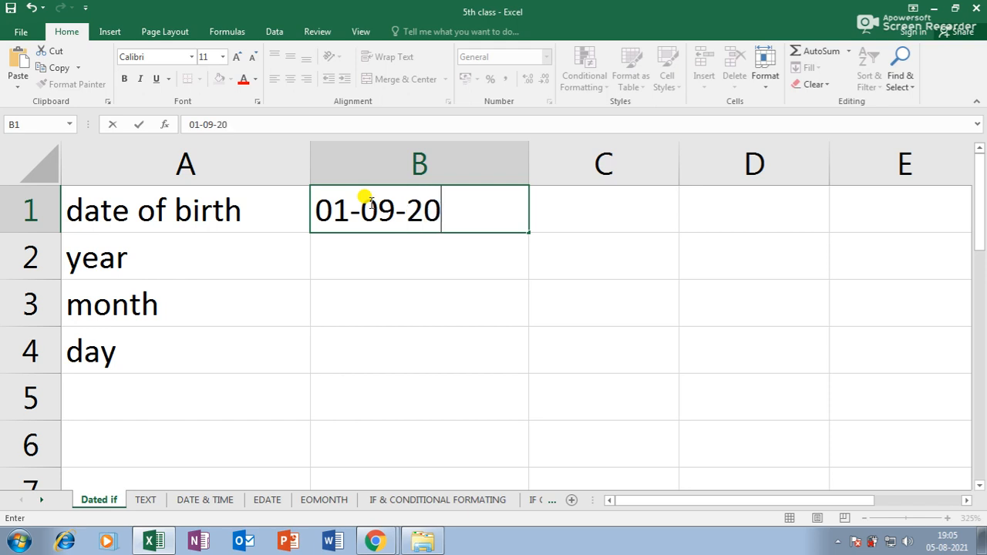
pyautogui.press('BackSpace')
pyautogui.press('BackSpace')
pyautogui.write('1983')
pyautogui.hotkey('ctrl', 'Return')
pyautogui.press('Return')
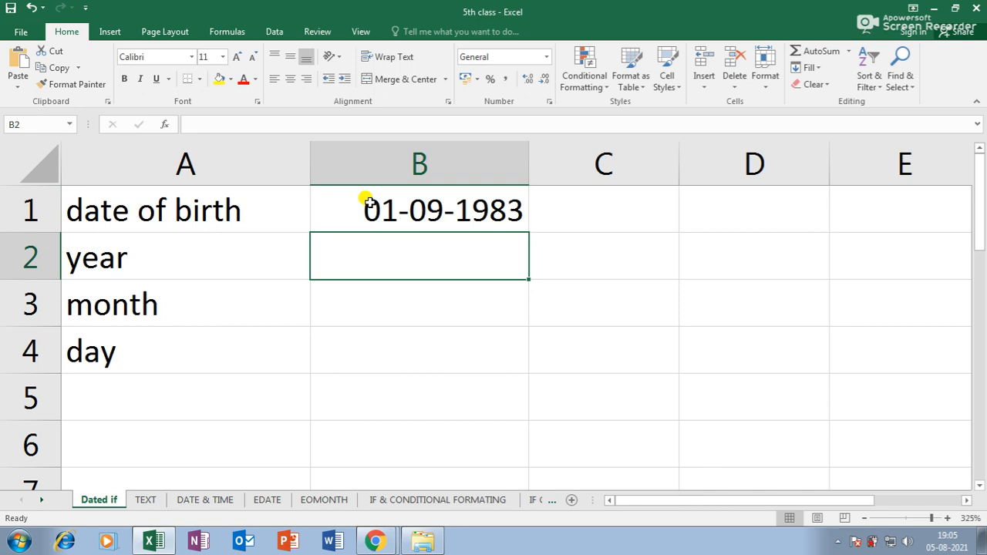
# - Calculate the age in completed years in cell B2 with the formula =DATEDIF(B1,TODAY(),"y")
pyautogui.write('=')
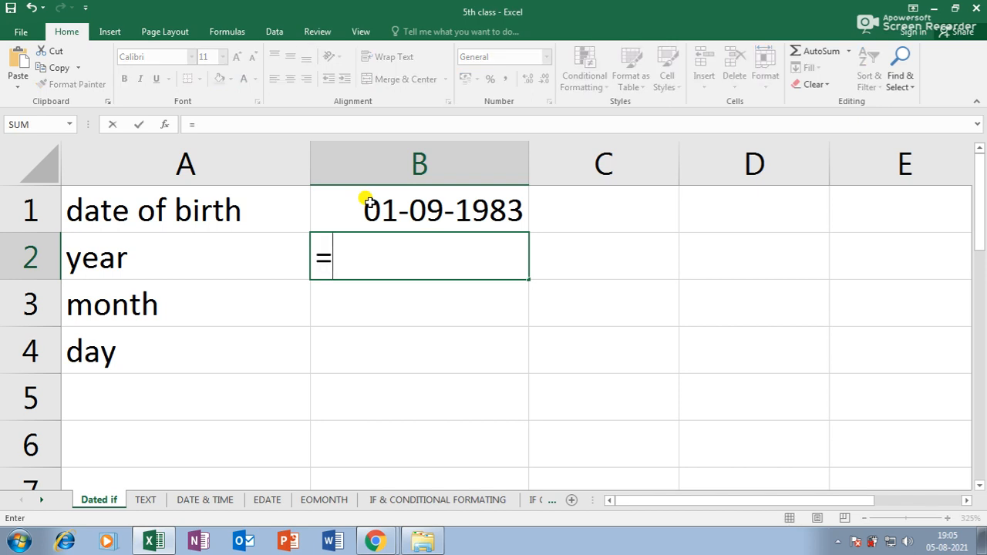
pyautogui.write('datedif')
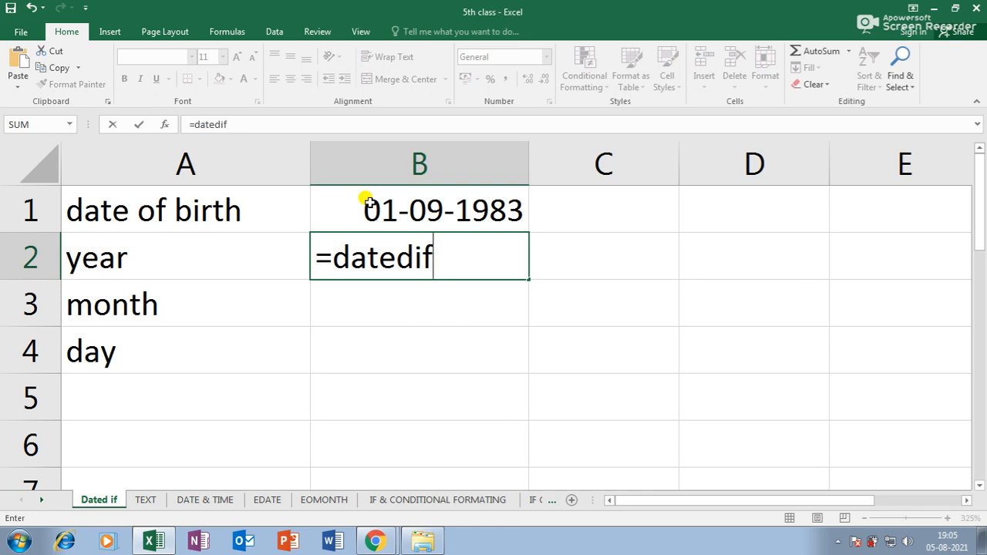
pyautogui.write('(')
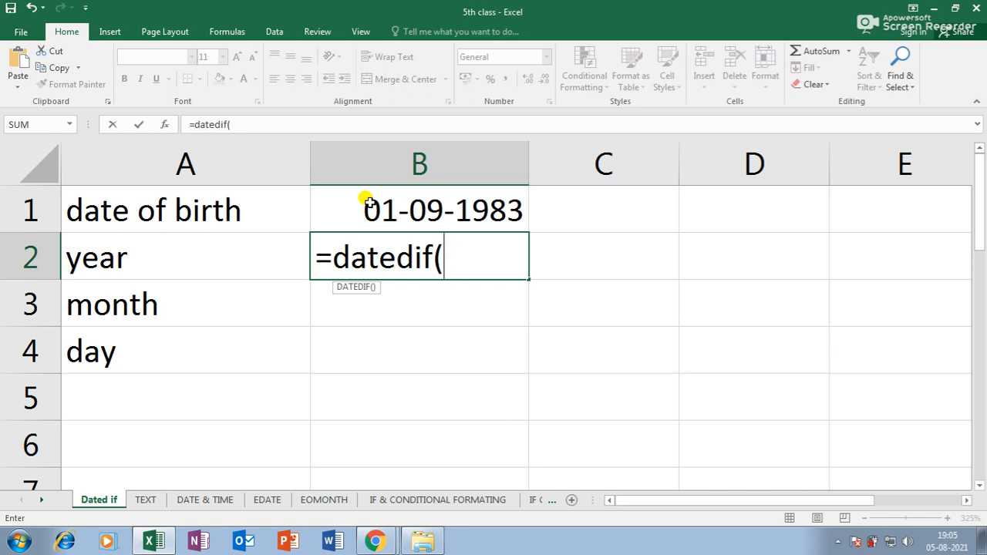
pyautogui.click(386, 209)
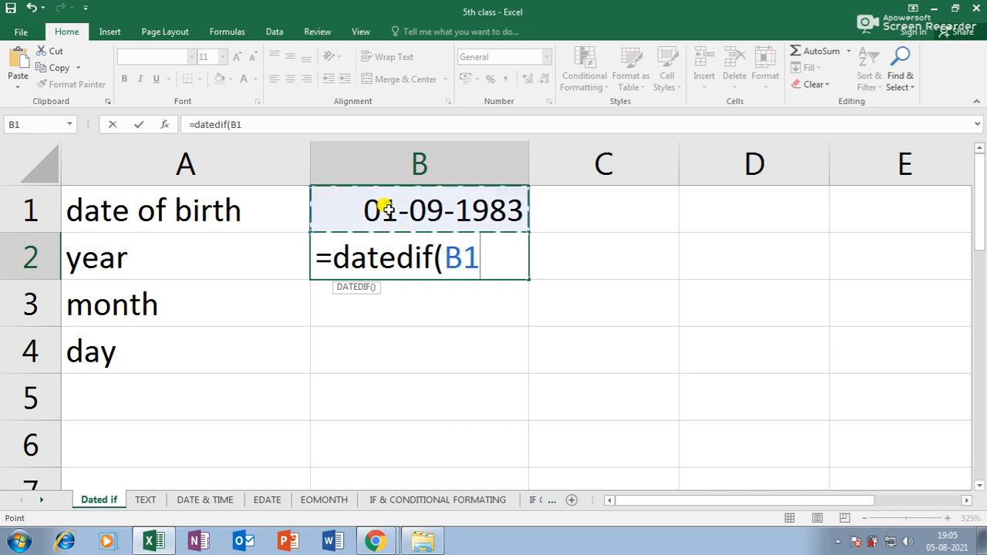
pyautogui.write(',')
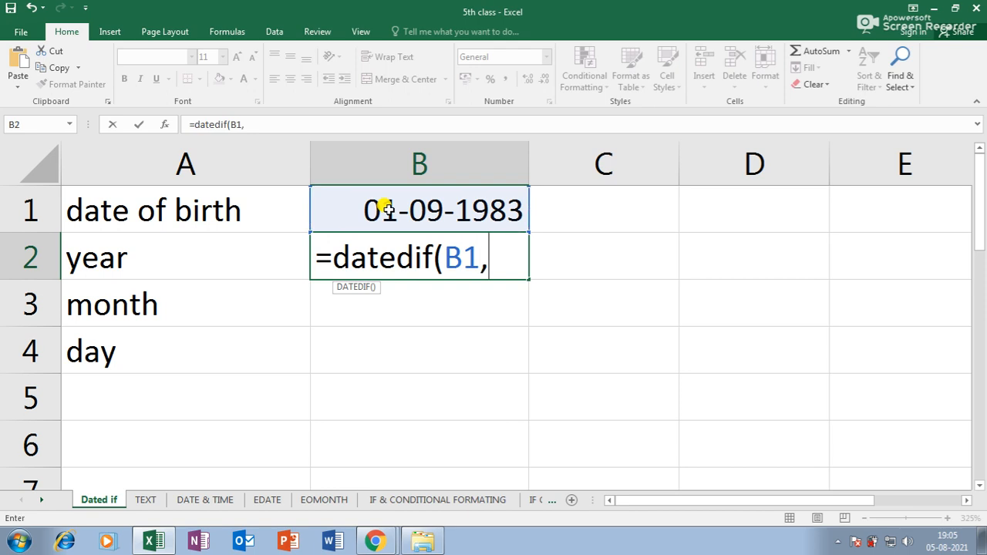
pyautogui.write('today')
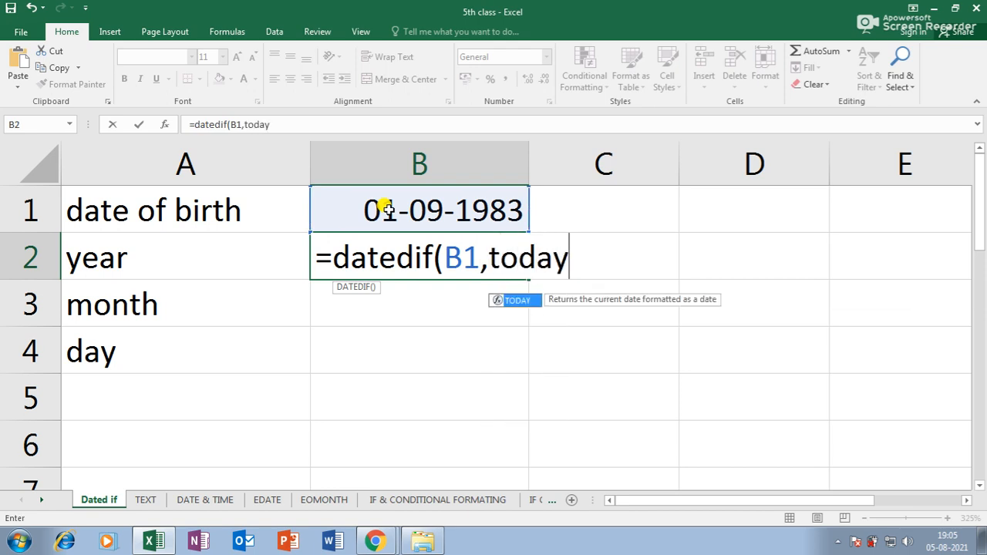
pyautogui.write('()')
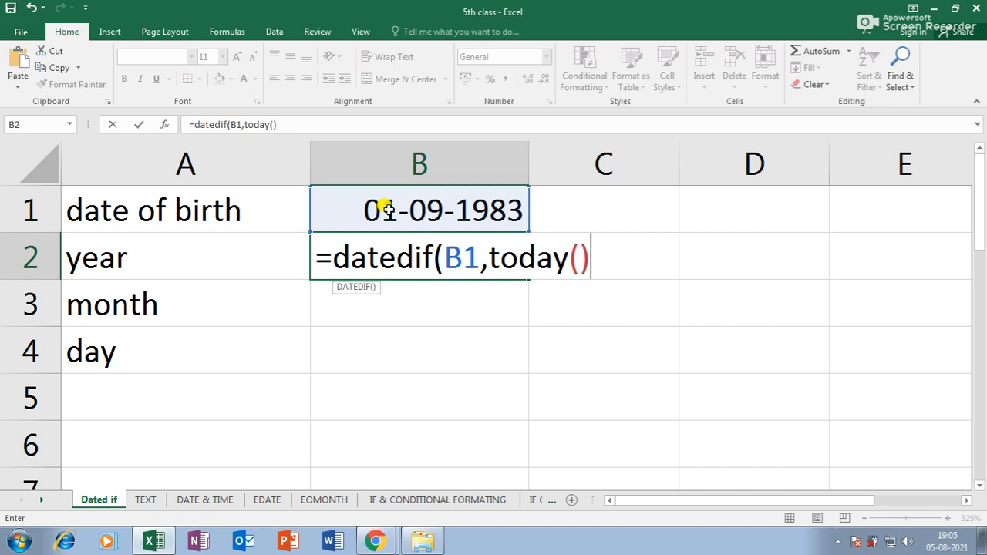
pyautogui.write(',"y"')
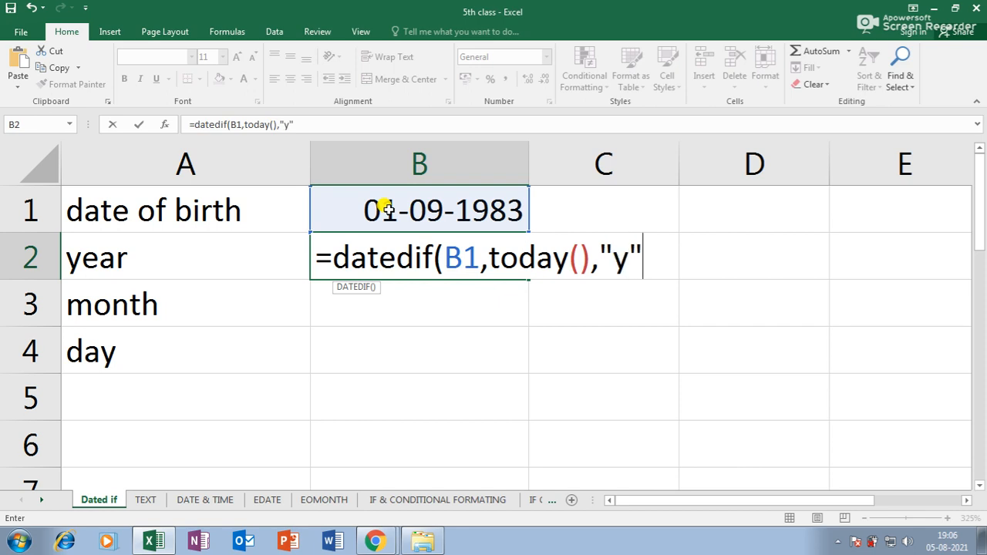
pyautogui.write(')')
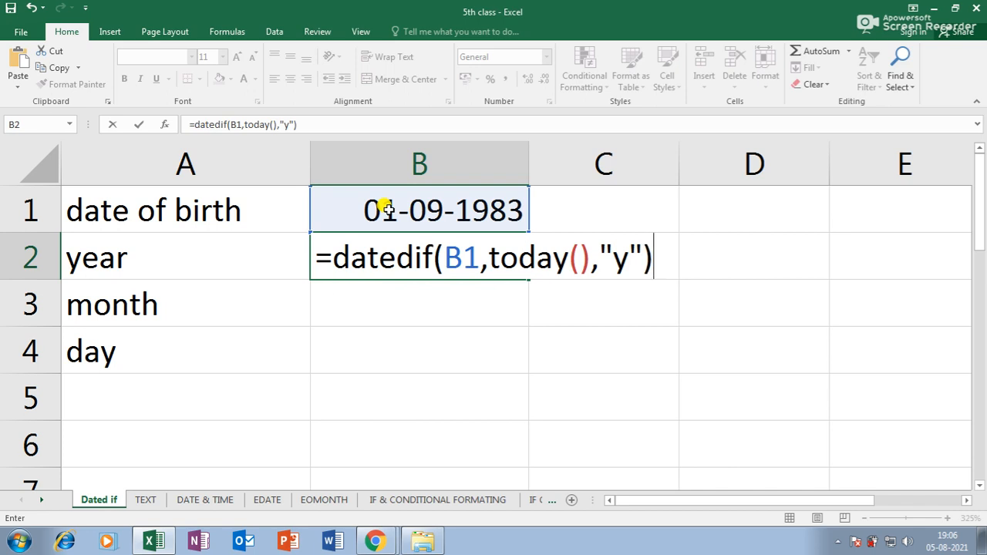
pyautogui.press('Return')
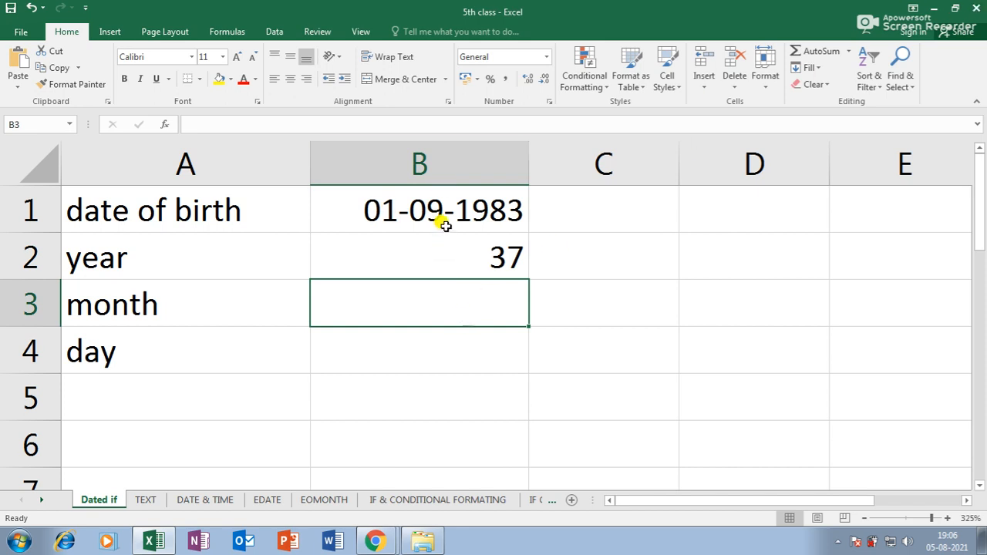
pyautogui.click(454, 204)
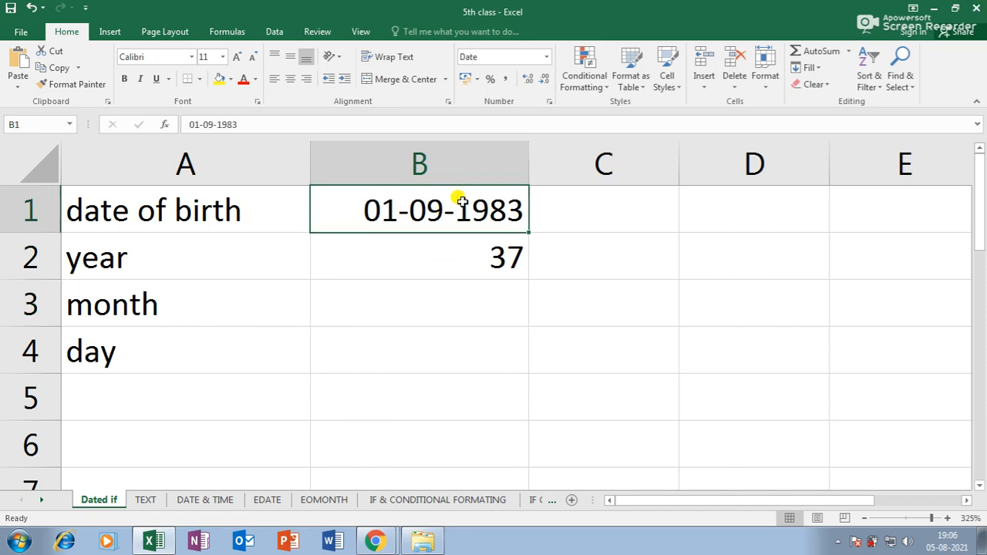
pyautogui.click(494, 258)
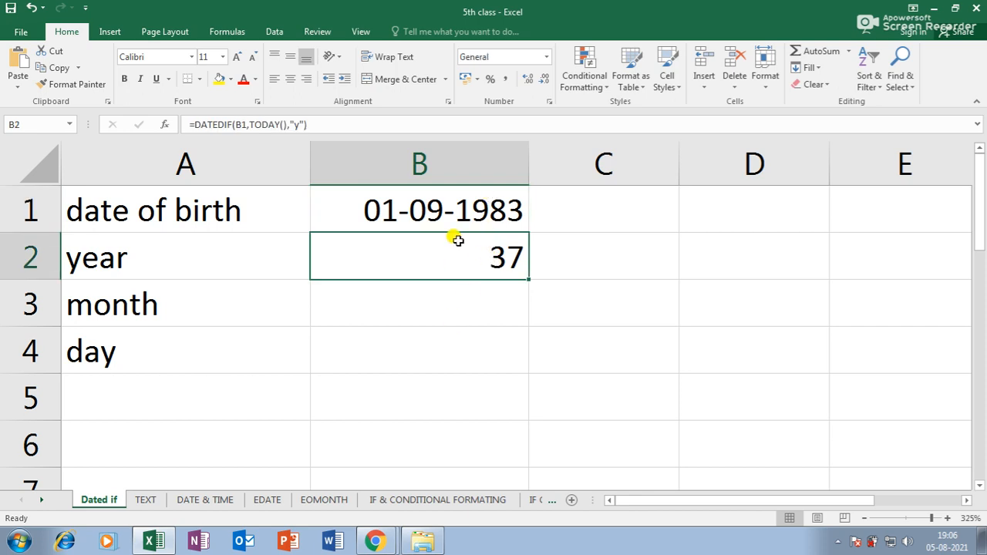
# - Calculate the remaining months beyond completed years in cell B3 with the formula =DATEDIF(B1,TODAY(),"ym")
pyautogui.click(471, 300)
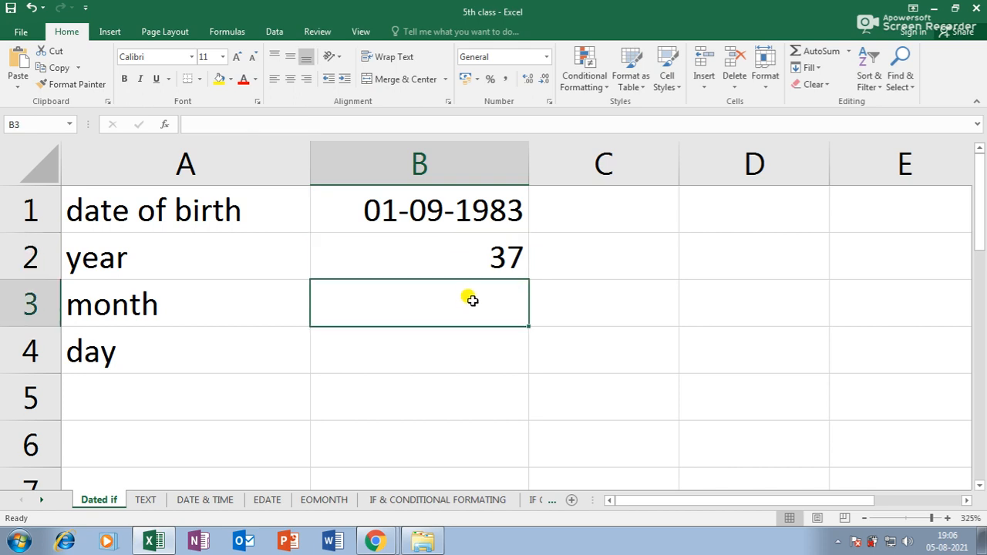
pyautogui.write('=date')
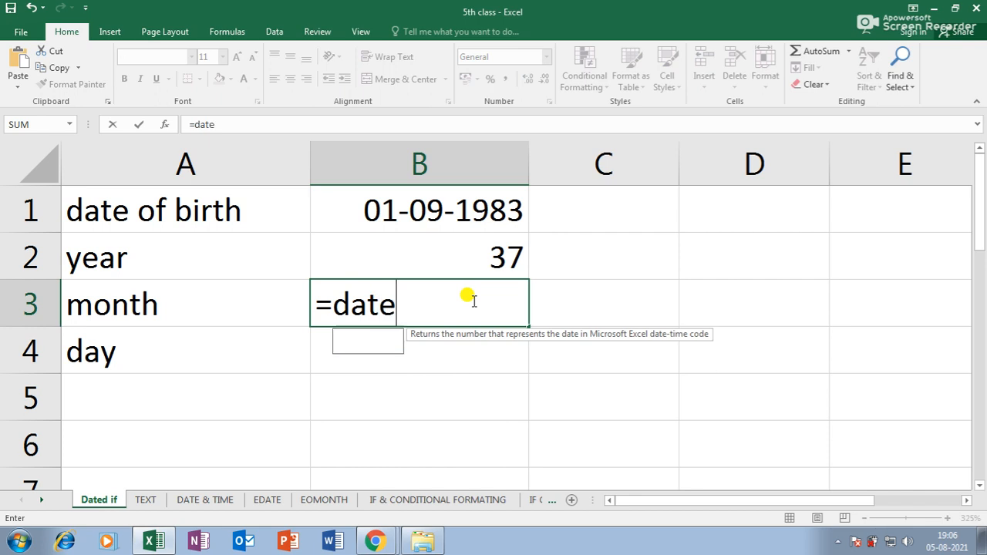
pyautogui.write('dif')
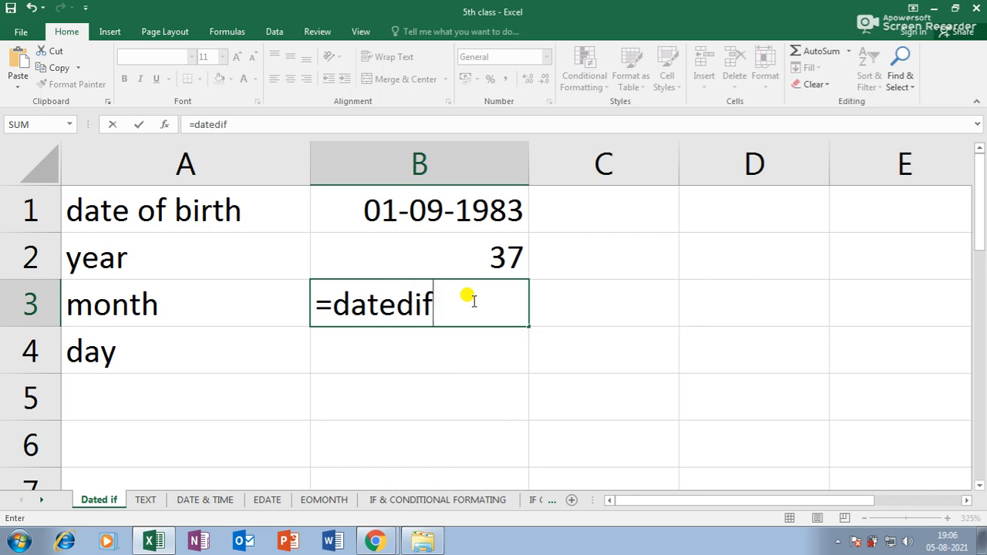
pyautogui.write('(')
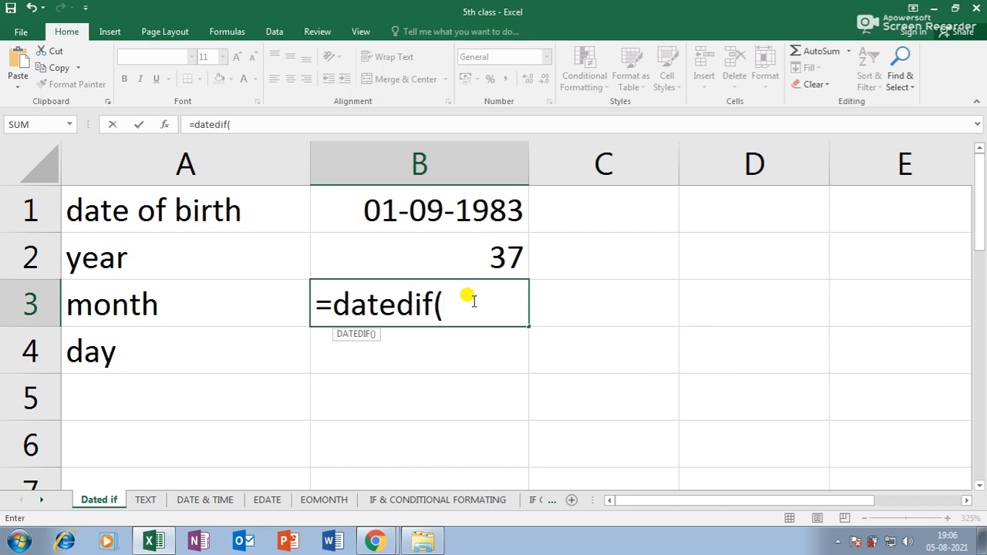
pyautogui.click(469, 214)
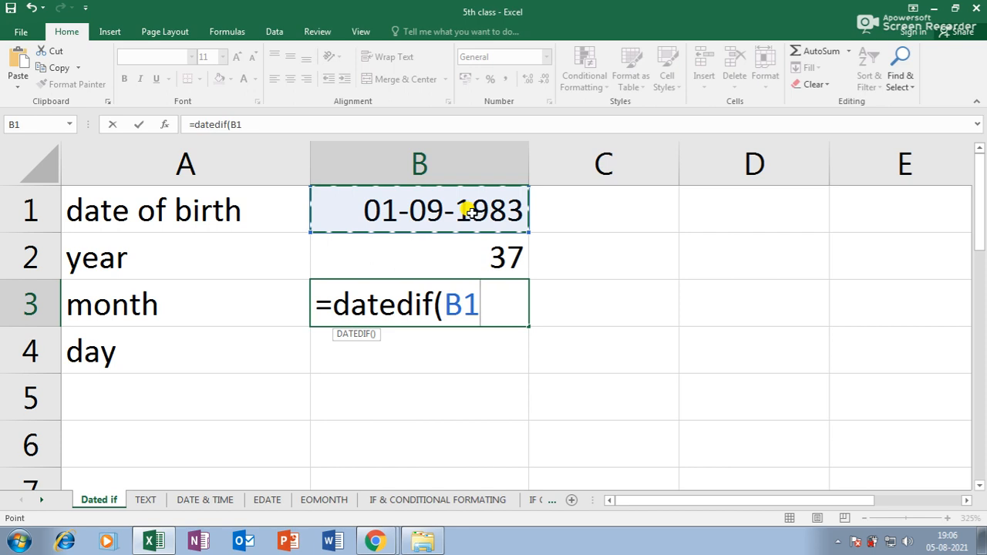
pyautogui.write(',t')
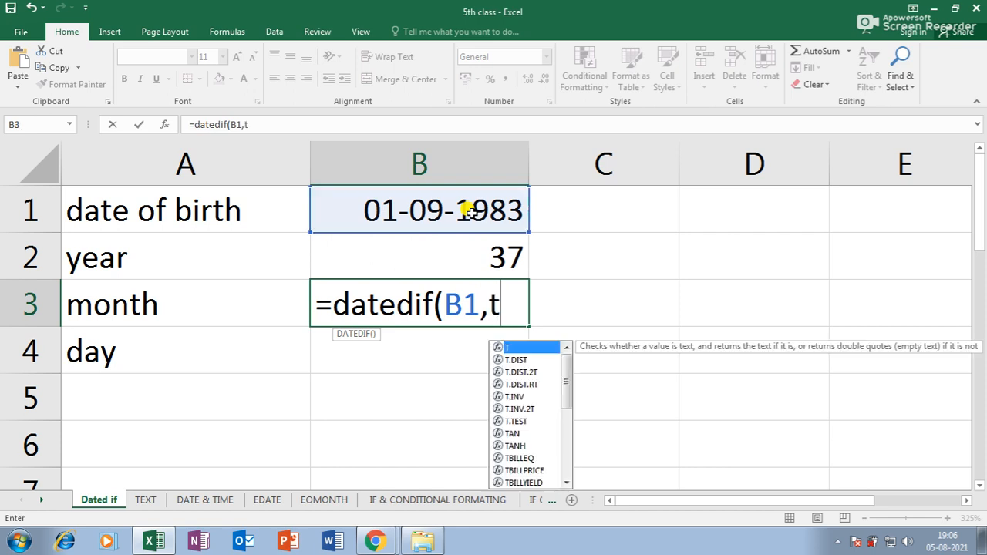
pyautogui.write('oday')
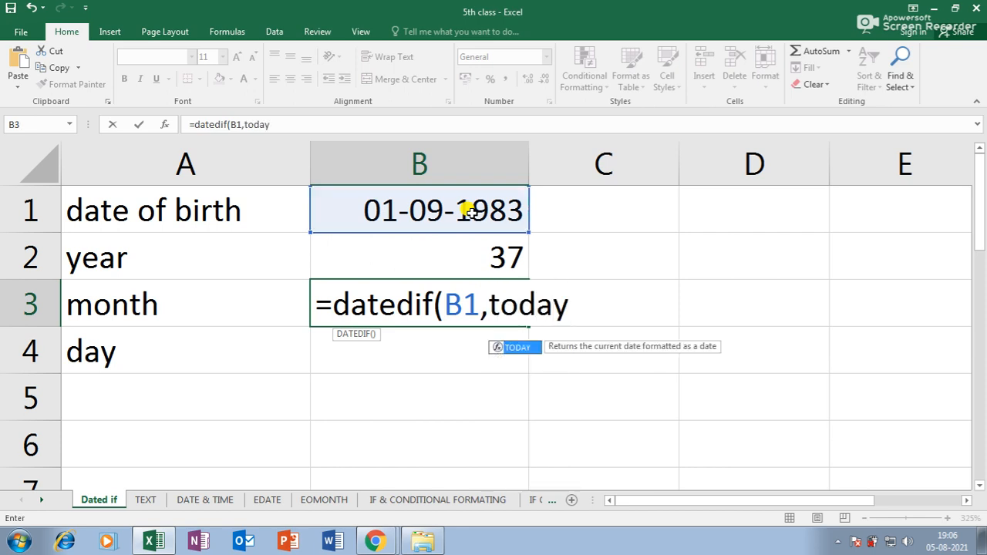
pyautogui.write('()')
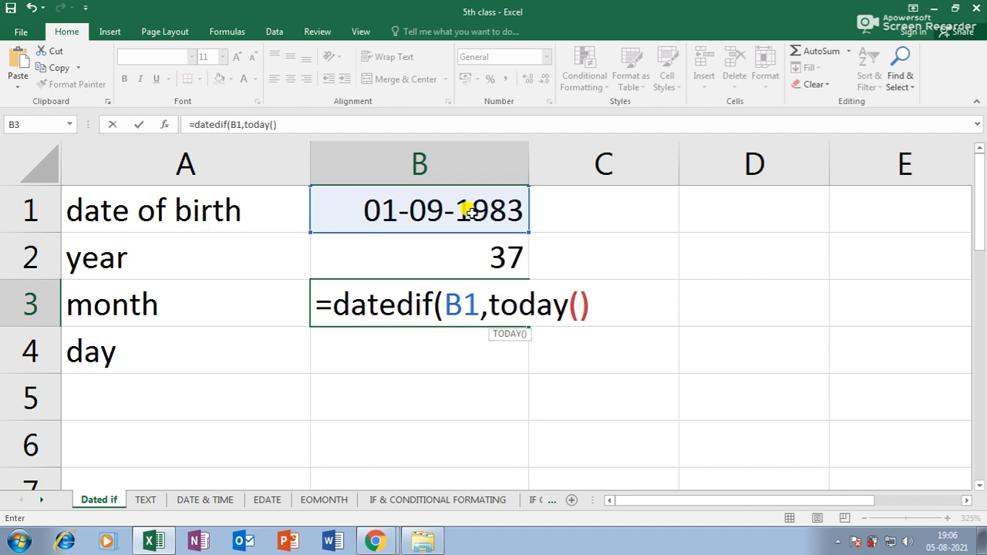
pyautogui.write(',"')
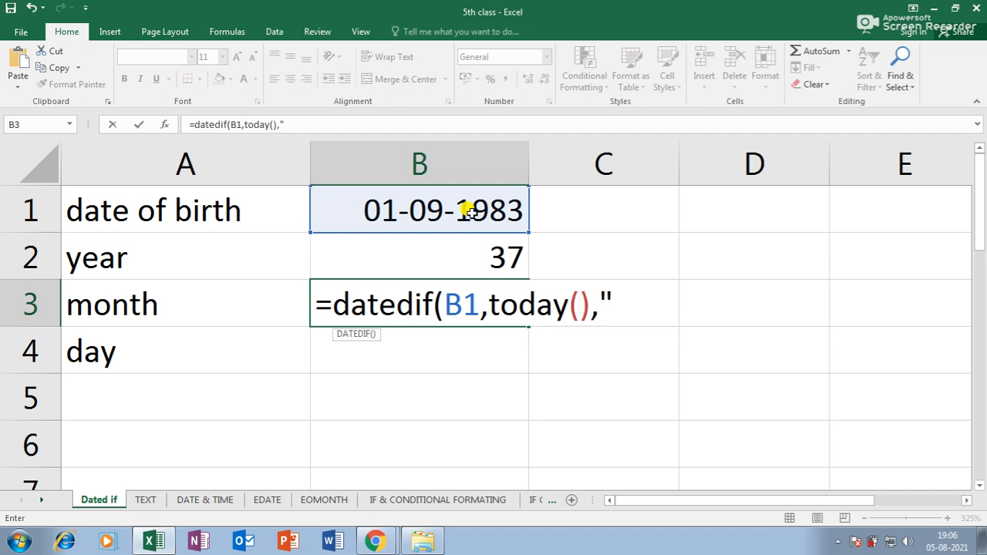
pyautogui.write('m')
pyautogui.press('BackSpace')
pyautogui.write('ym')
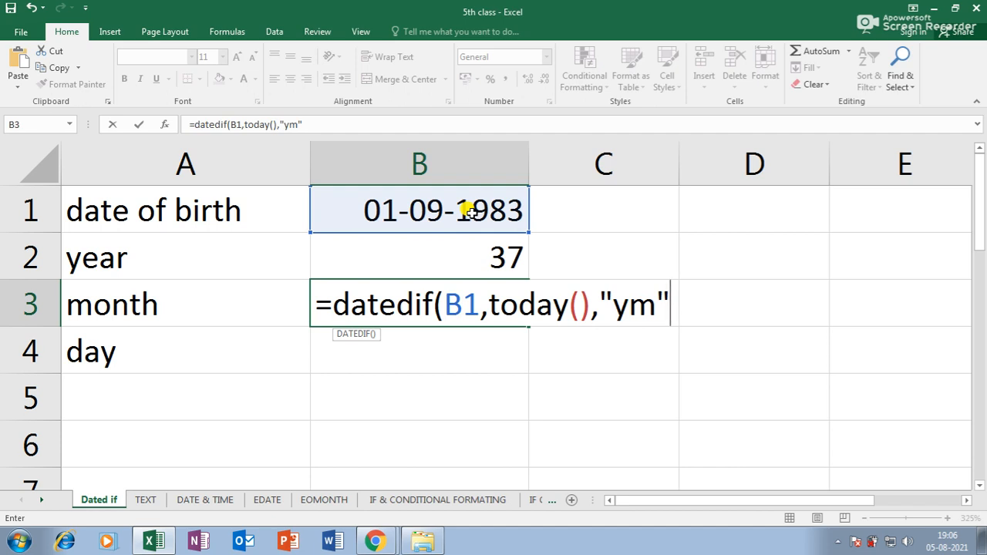
pyautogui.write(')')
pyautogui.press('Return')
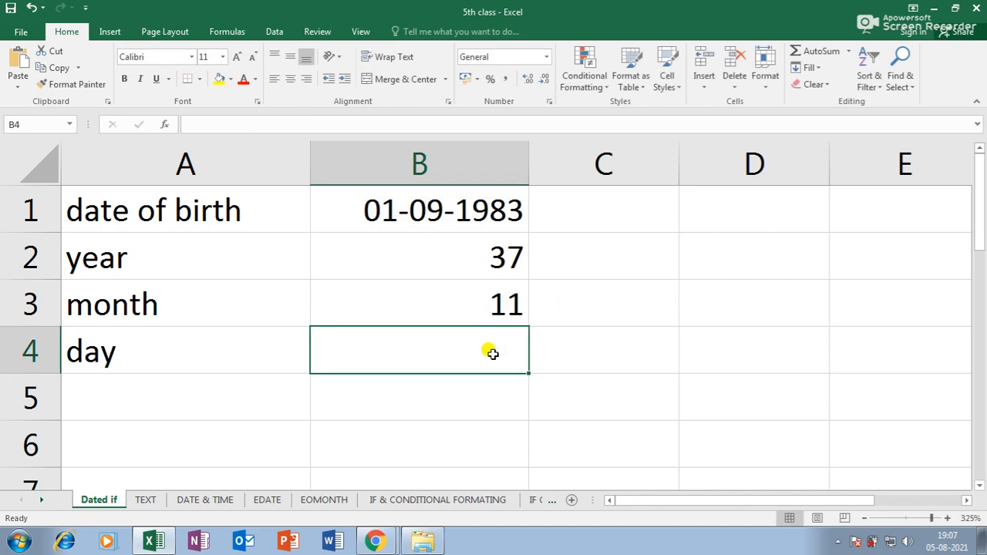
# - Calculate the remaining days beyond completed months in cell B4 with the formula =DATEDIF(B1,TODAY(),"md")
pyautogui.write('=')
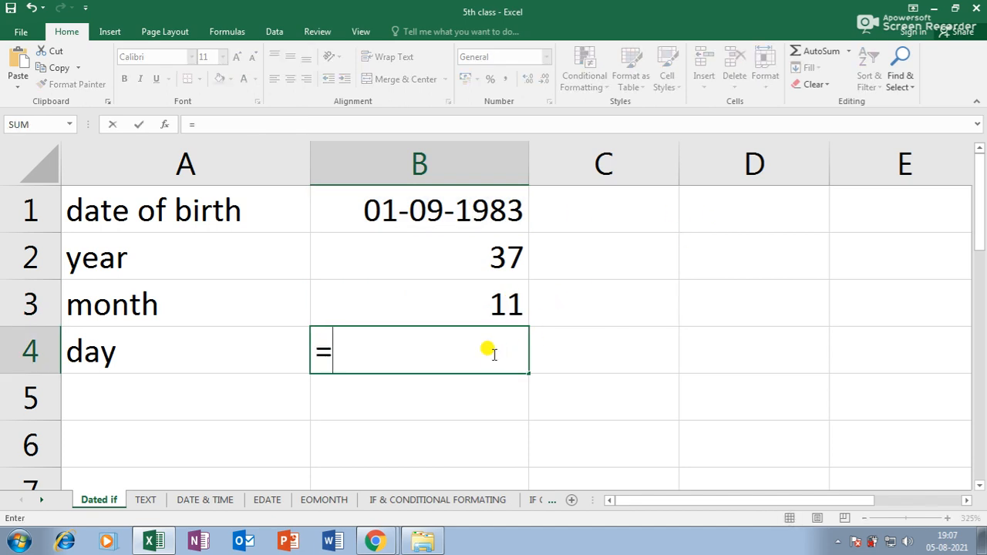
pyautogui.write('dated')
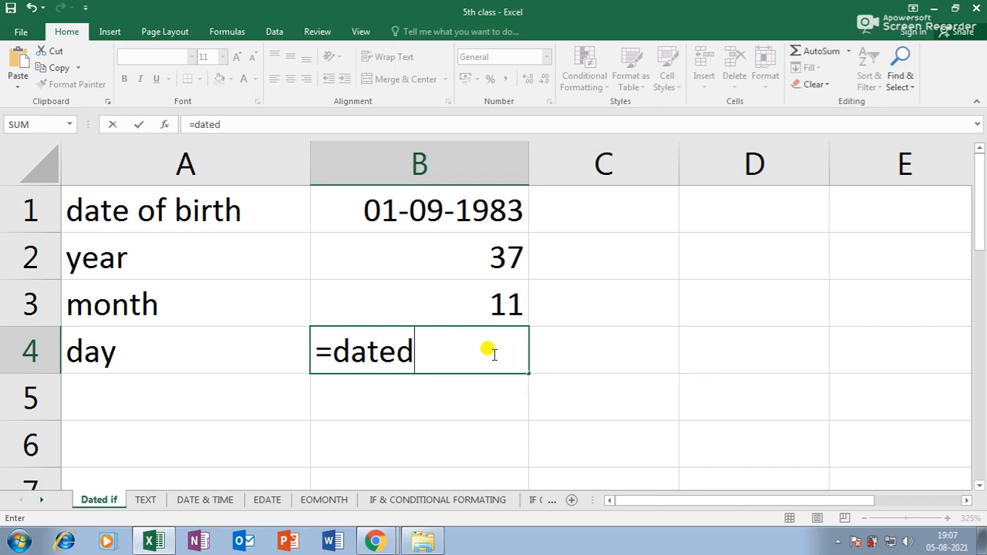
pyautogui.write('if(')
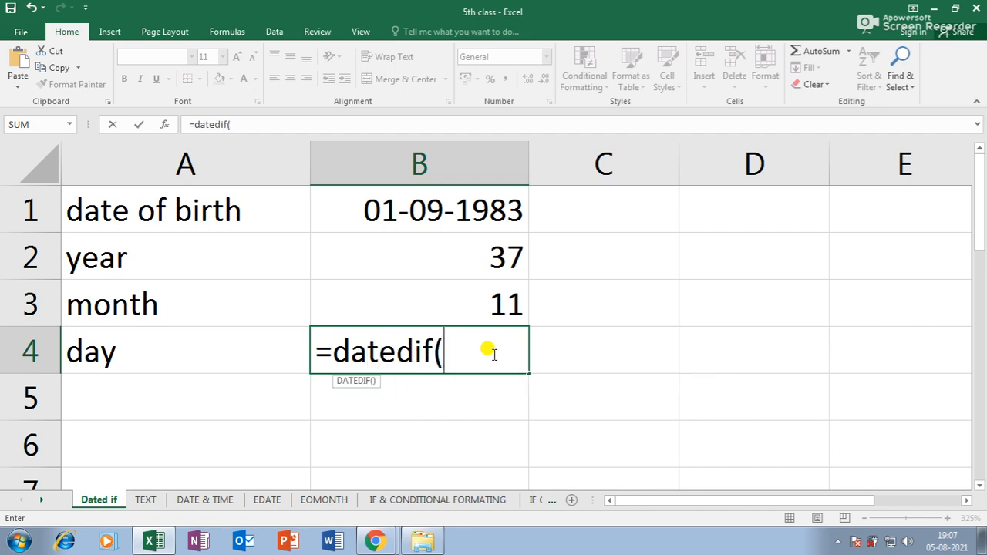
pyautogui.click(495, 240)
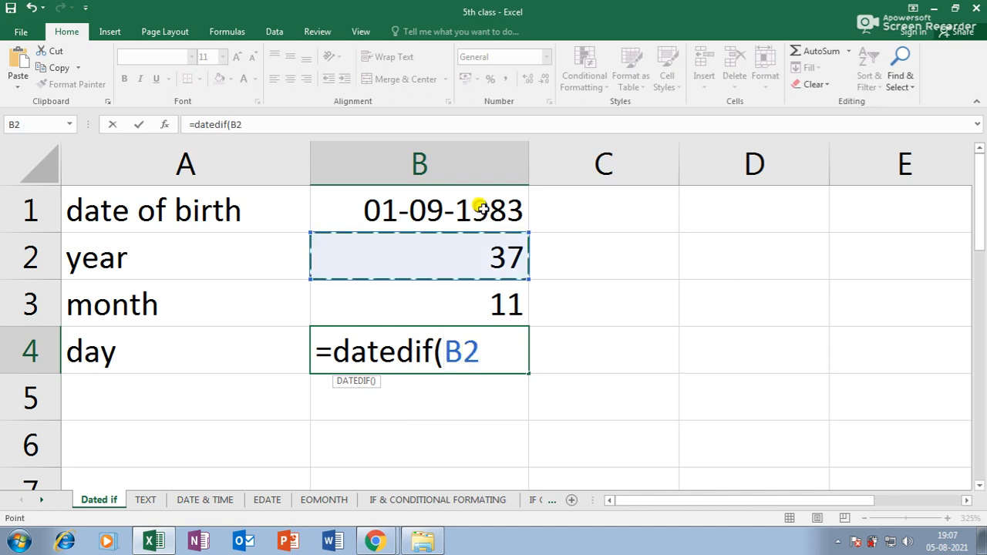
pyautogui.click(481, 209)
pyautogui.write(',t')
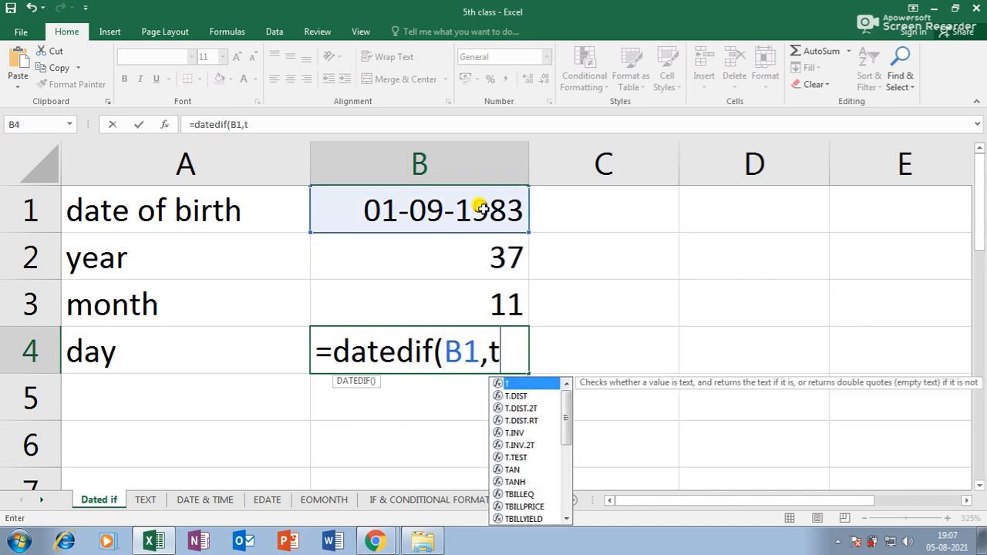
pyautogui.write('oday')
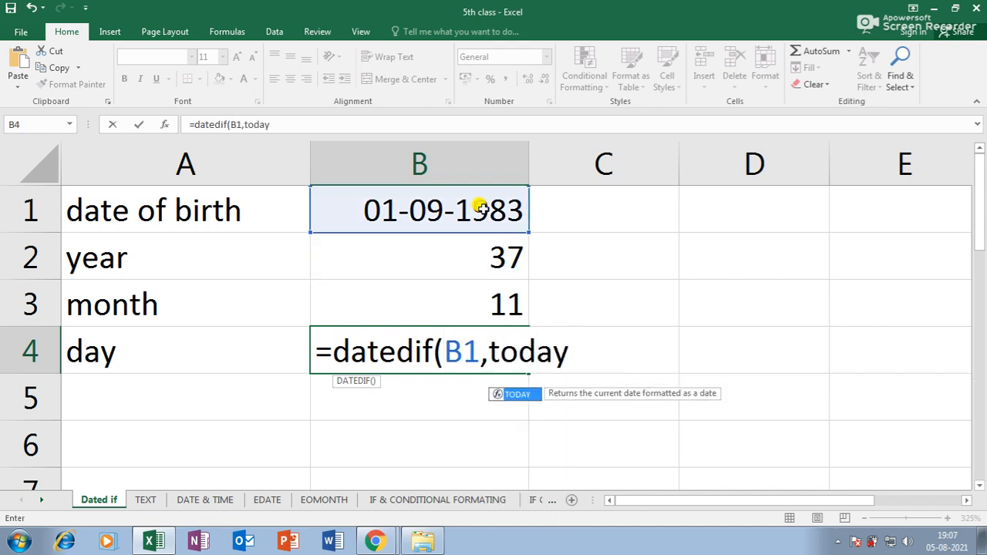
pyautogui.write('()')
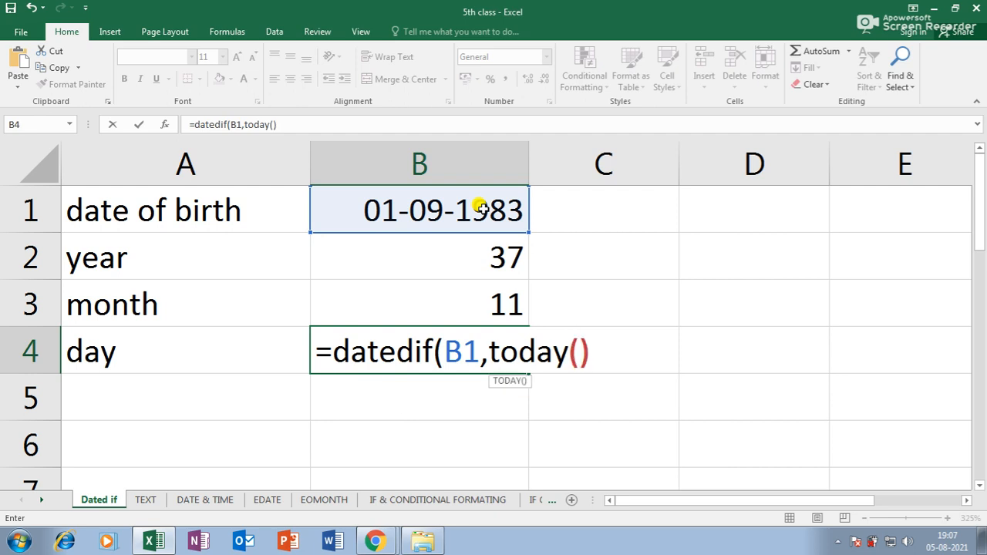
pyautogui.write(',"')
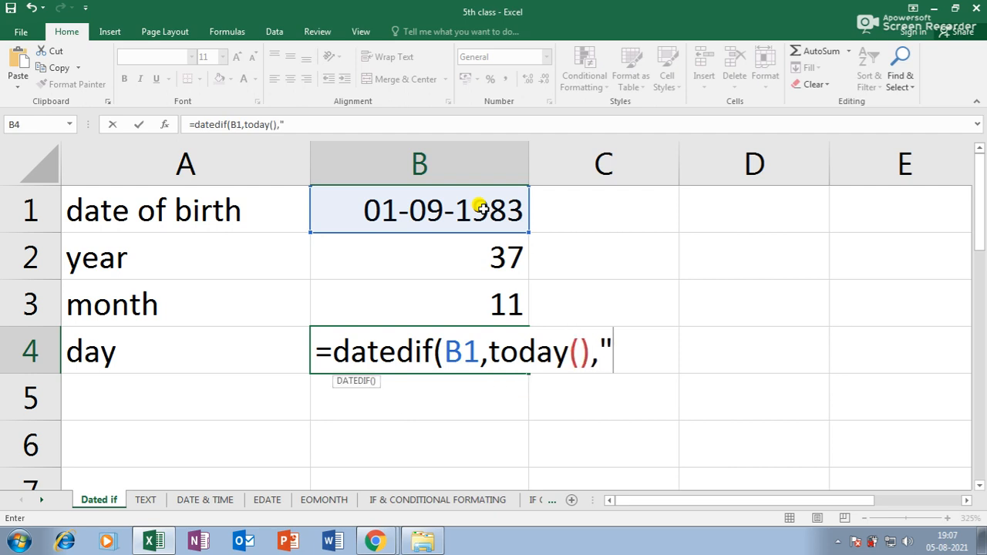
pyautogui.write('md")')
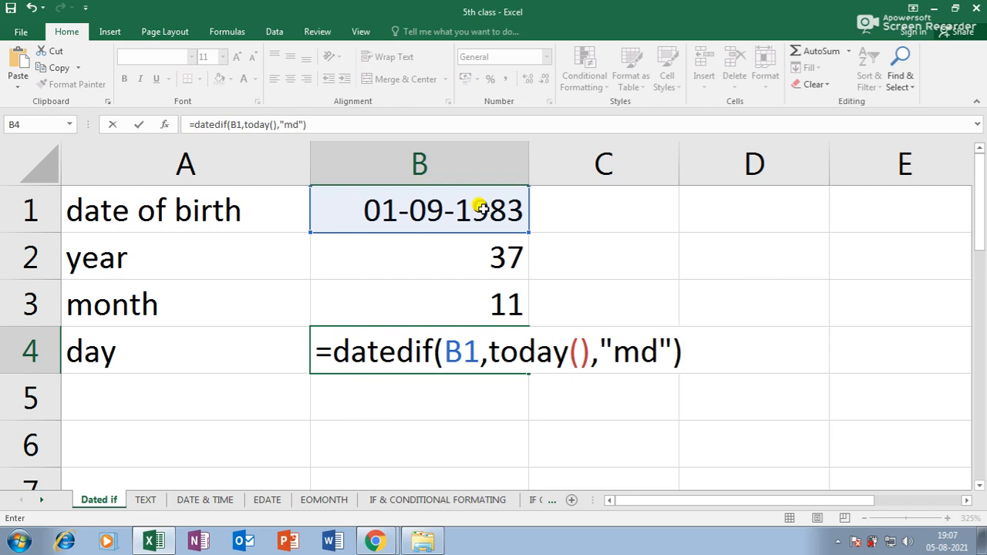
pyautogui.press('Return')
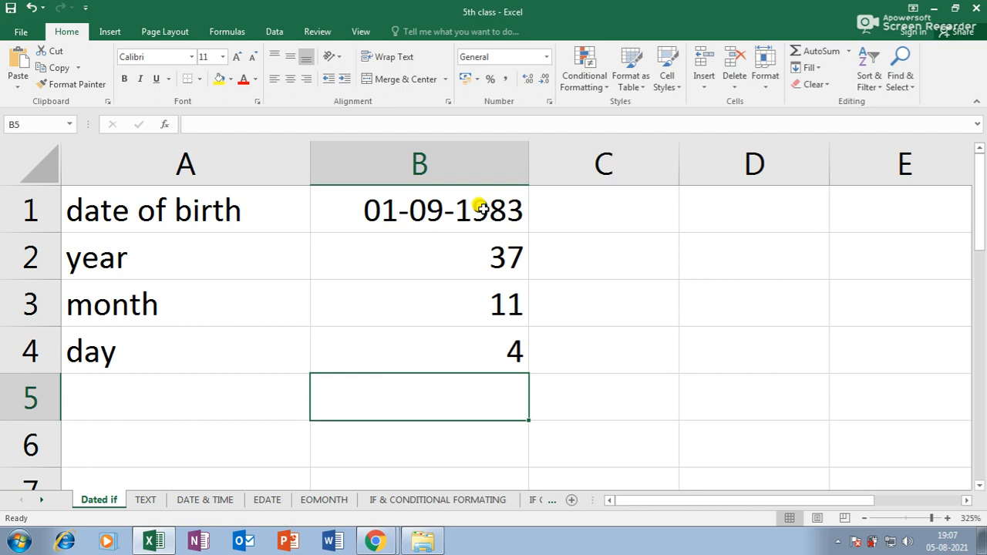
# - Review the date of birth in cell B1 and the DATEDIF formulas behind the results in B2 to B4
pyautogui.click(436, 205)
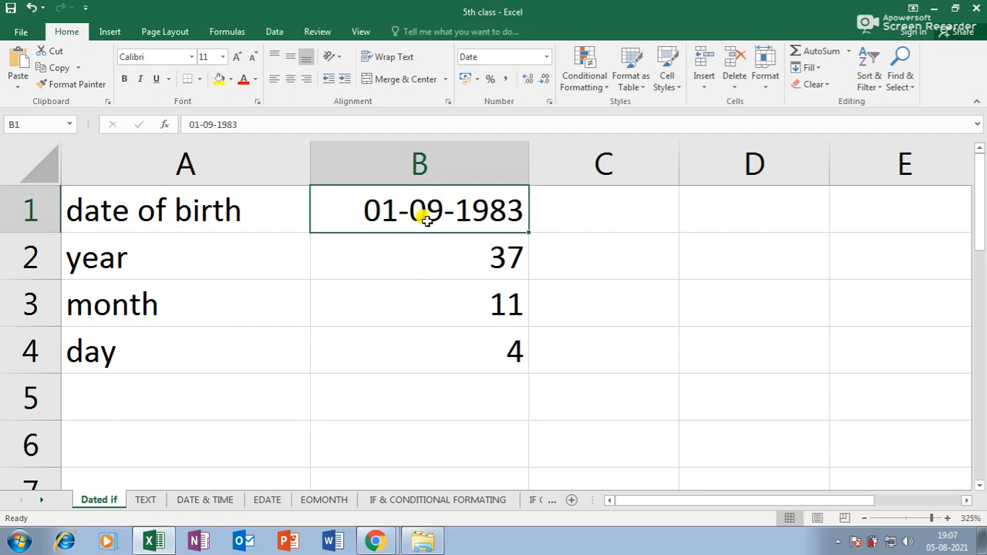
pyautogui.click(496, 261)
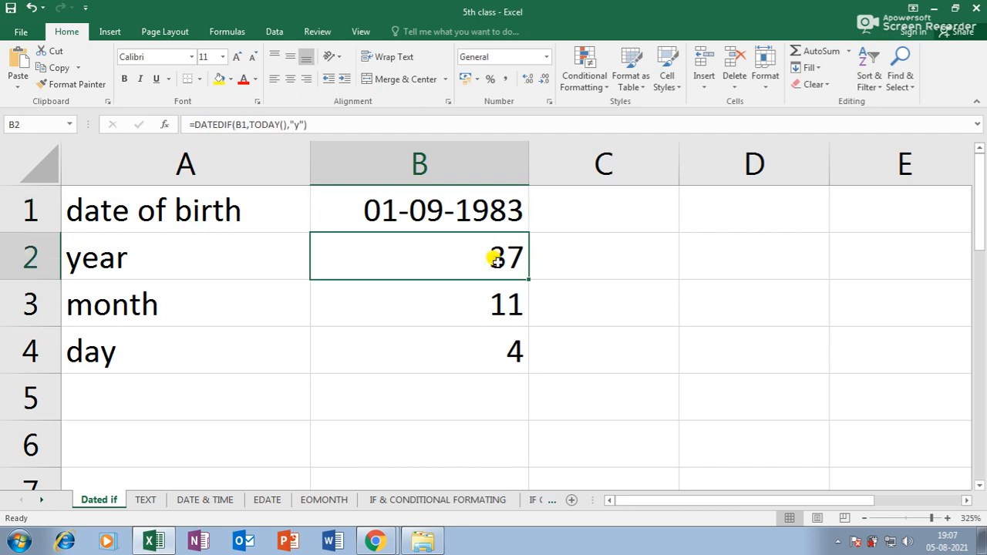
pyautogui.click(497, 310)
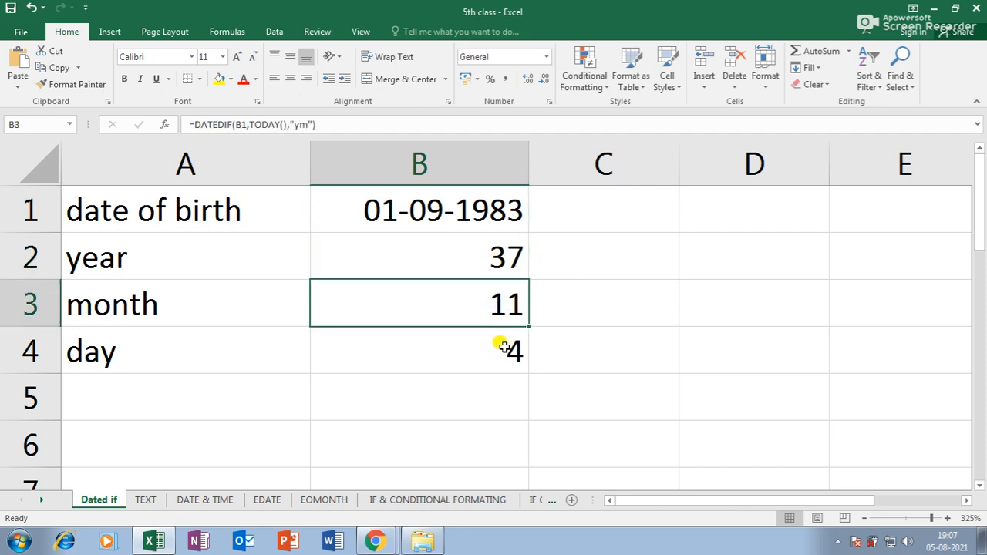
pyautogui.click(503, 351)
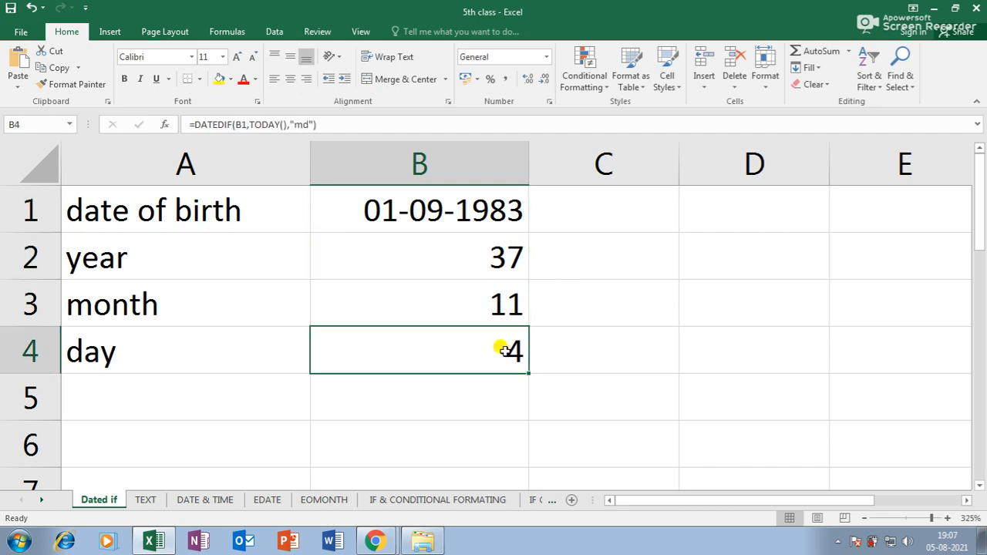
pyautogui.click(476, 215)
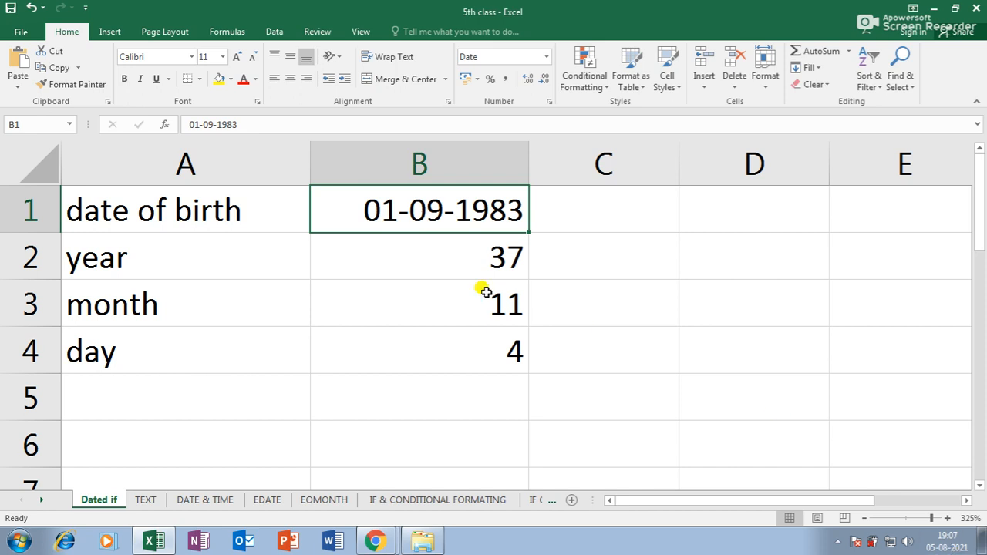
pyautogui.click(477, 258)
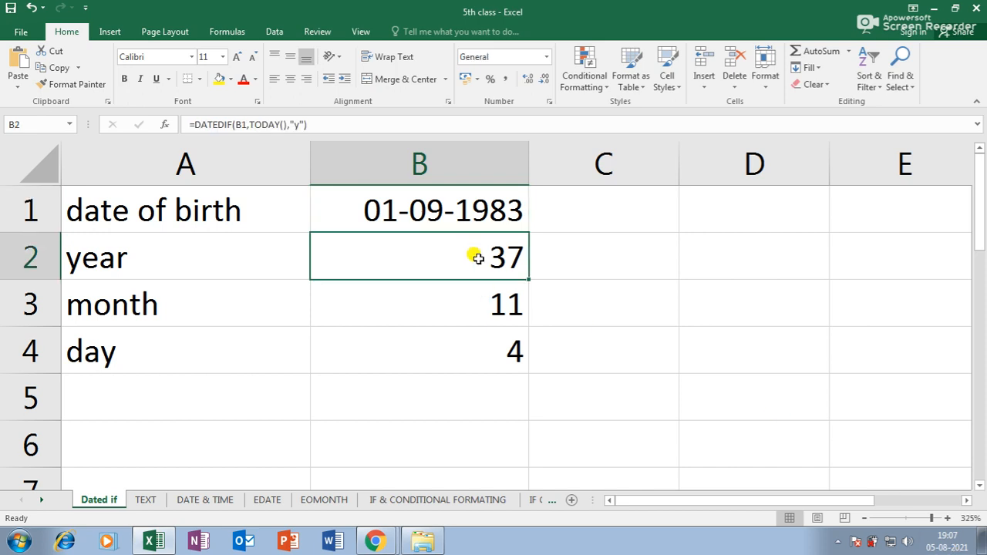
# - Replace the date of birth in cell B1 with another person's, in day-month-year form with a four-digit year
pyautogui.click(461, 212)
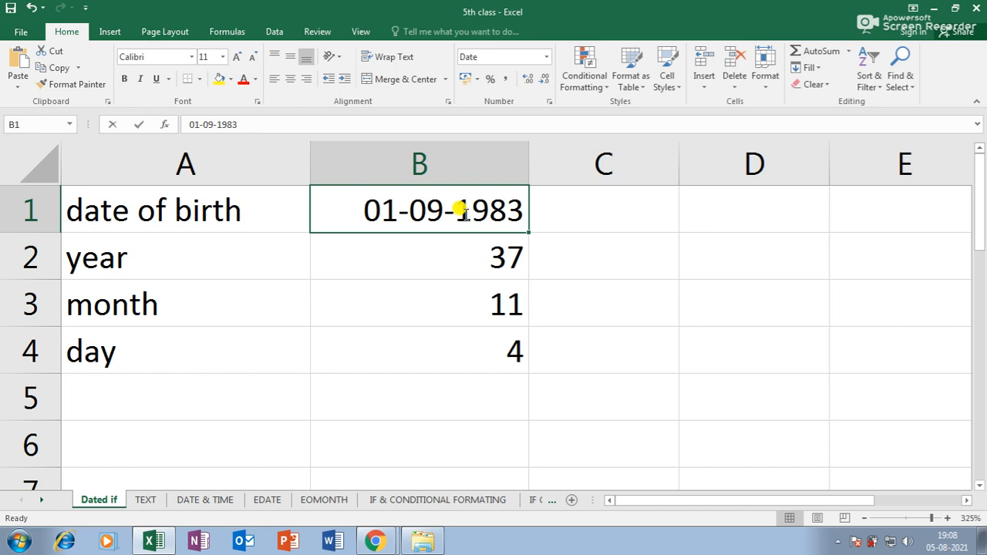
pyautogui.write('31-5-1992')
pyautogui.hotkey('ctrl', 'Return')
pyautogui.press('Return')
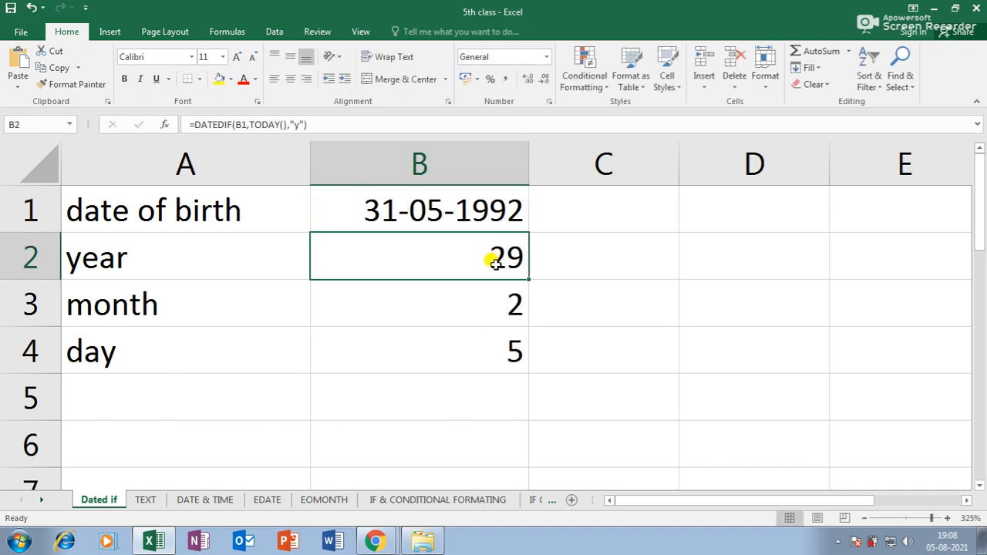
# - Check the recalculated year, month and day results in cells B2 to B4 against the new date of birth
pyautogui.click(497, 305)
pyautogui.click(498, 348)
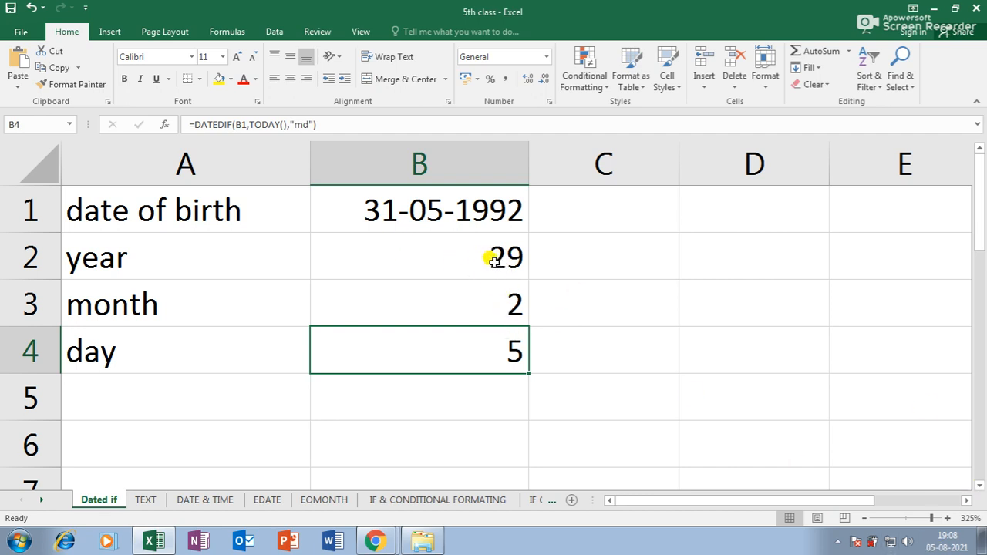
pyautogui.click(427, 214)
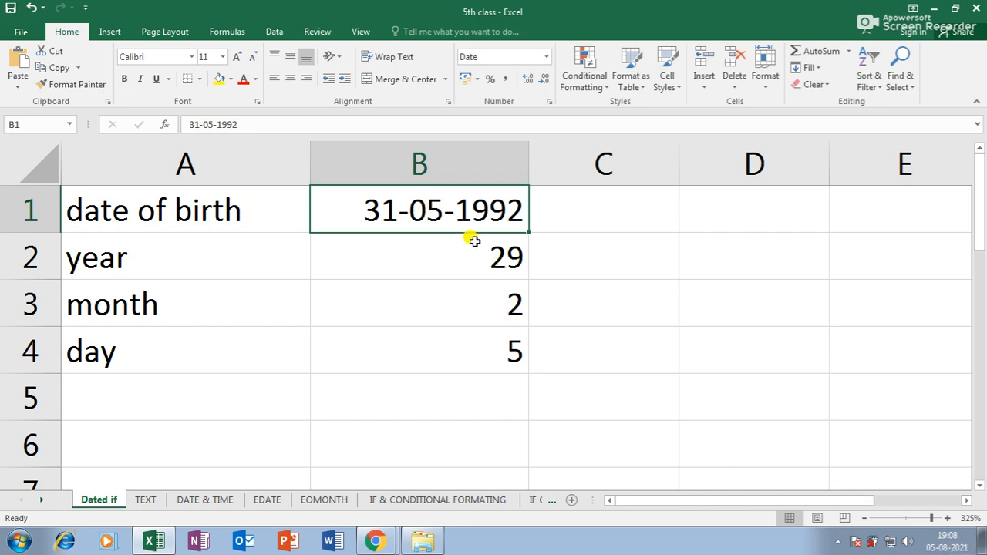
pyautogui.click(512, 308)
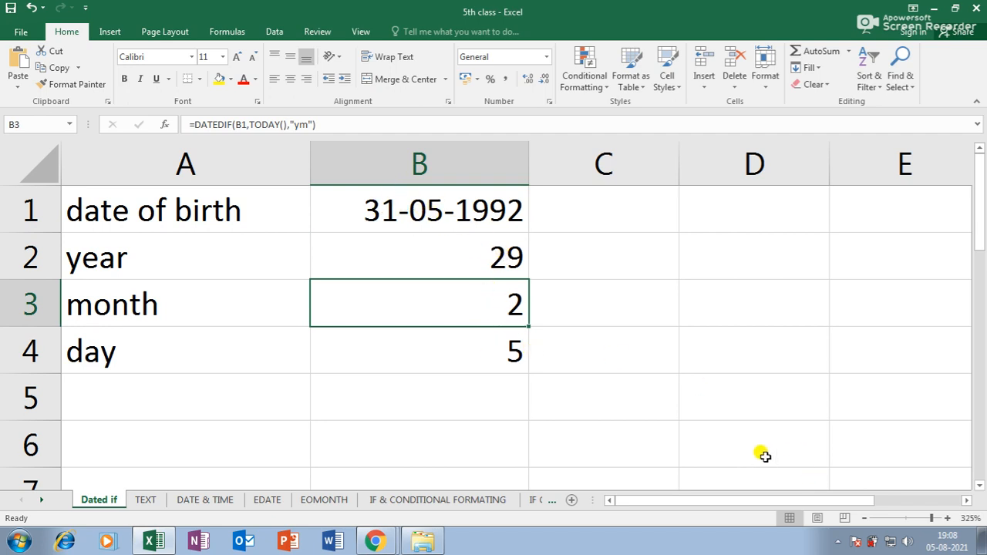
pyautogui.click(490, 351)
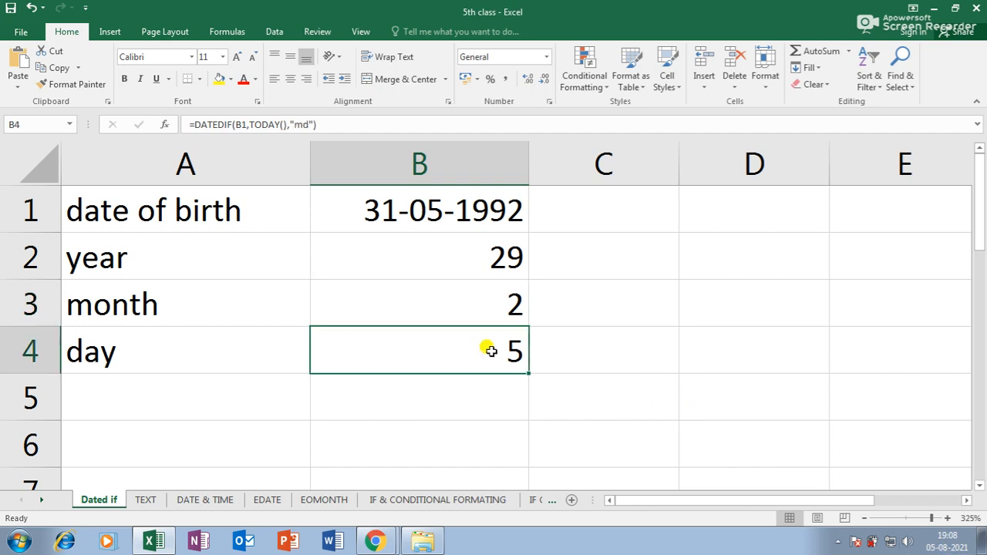
pyautogui.click(467, 256)
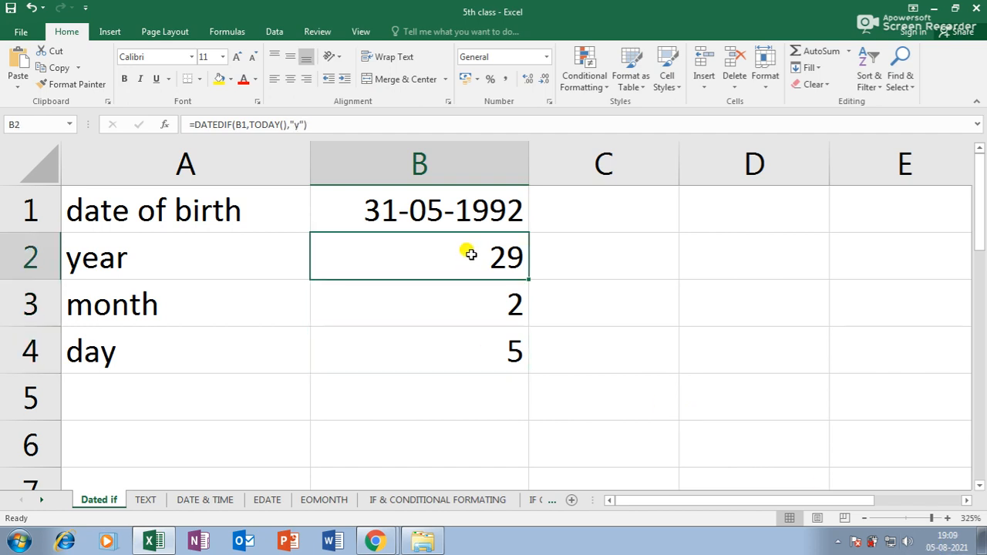
pyautogui.click(476, 298)
pyautogui.click(483, 341)
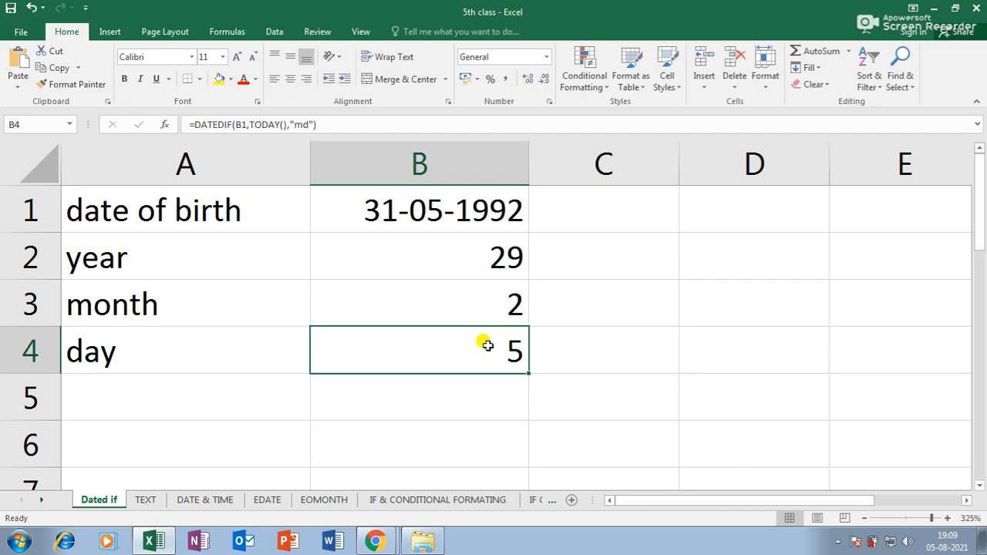
# - Replace the date of birth in cell B1 with an earlier test date, in day-month-year form with a four-digit year
pyautogui.click(436, 204)
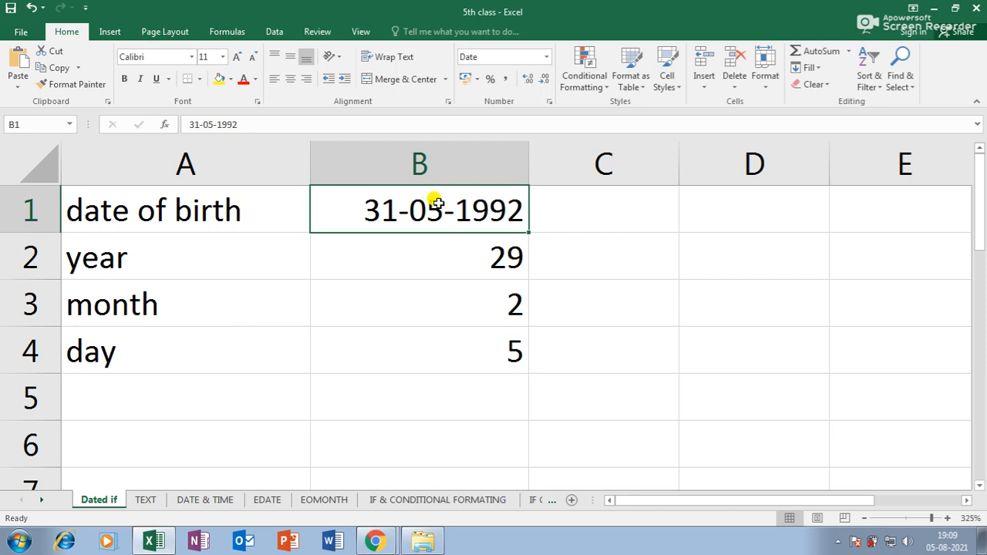
pyautogui.write('20')
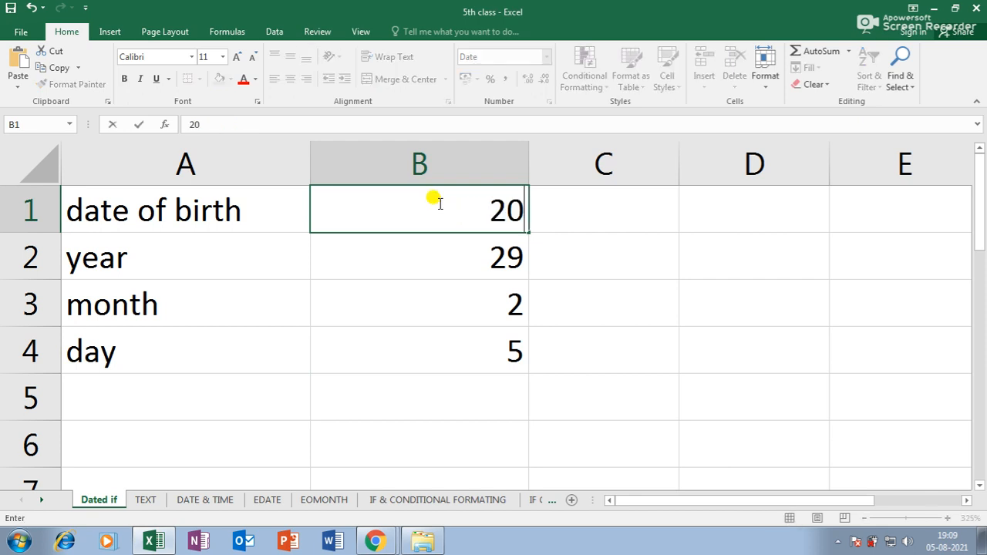
pyautogui.write('-10-19')
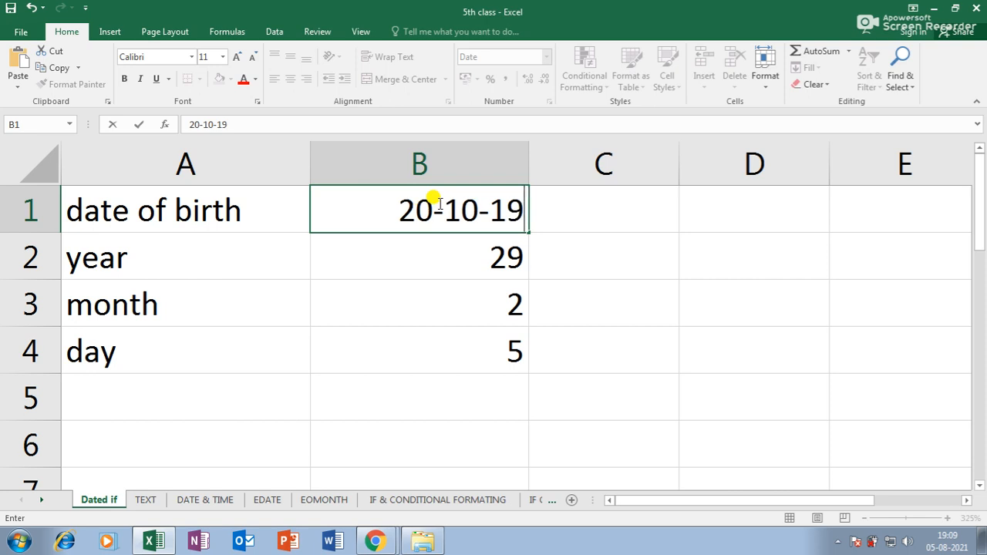
pyautogui.write('83')
pyautogui.press('Return')
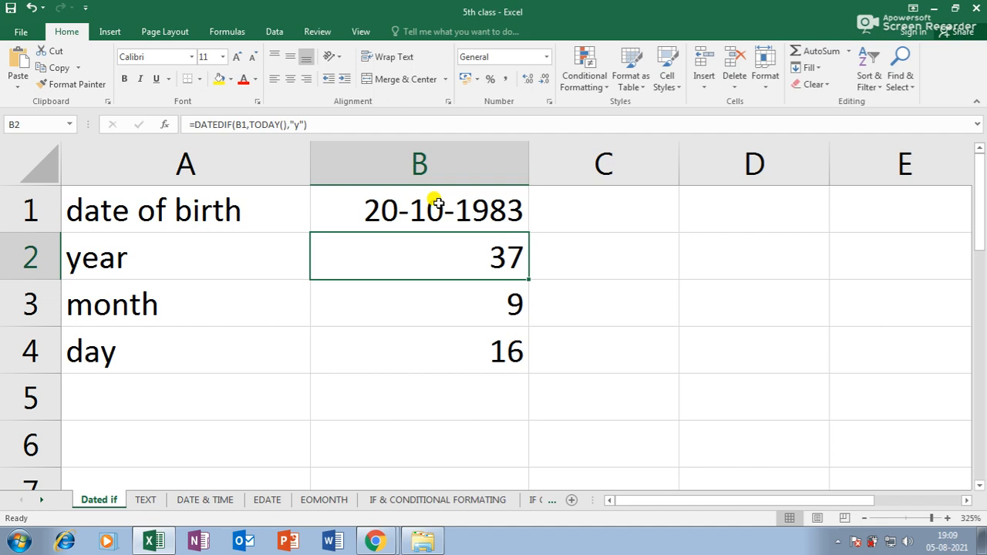
# - Enter a date of birth less than one year ago in cell B1 and check the month and day results
pyautogui.click(438, 203)
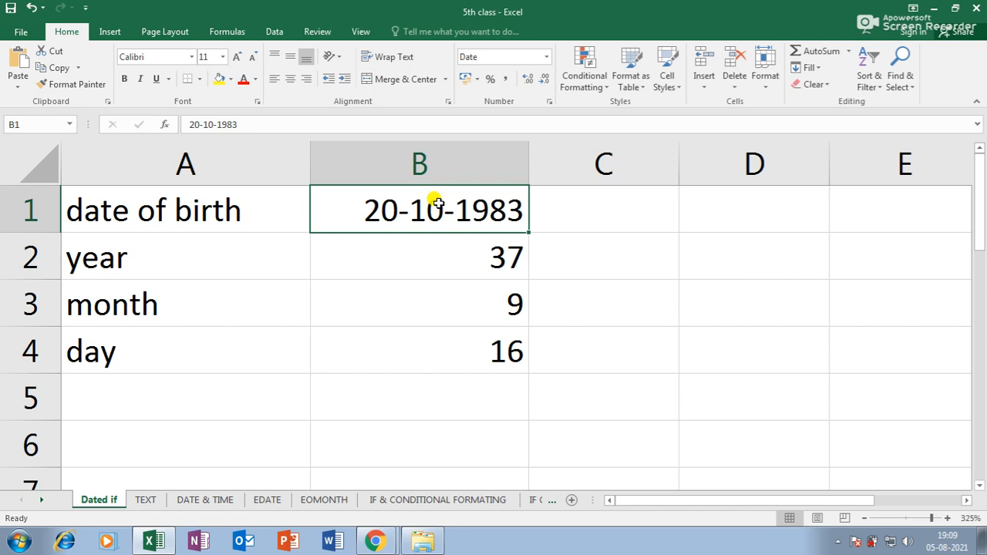
pyautogui.write('10-')
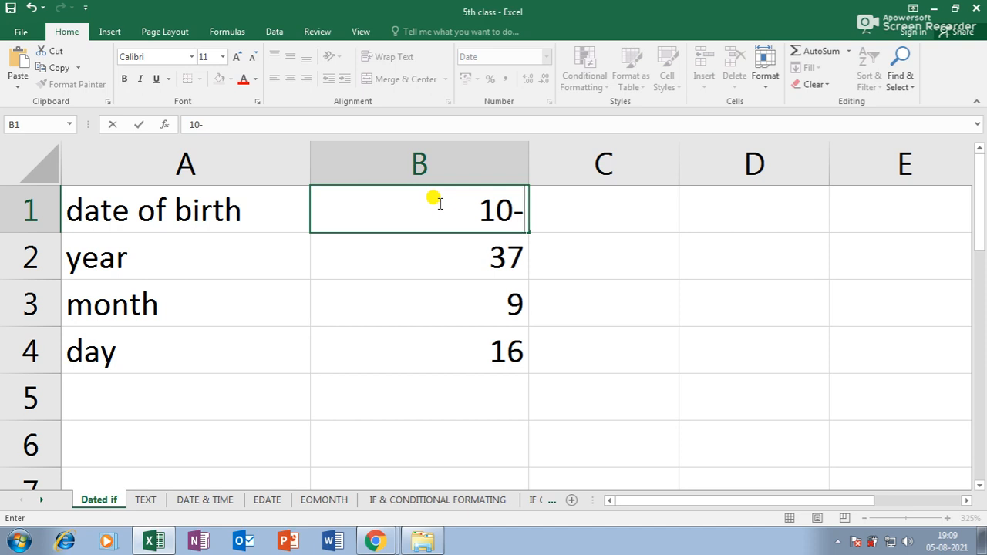
pyautogui.write('10-')
pyautogui.write('22')
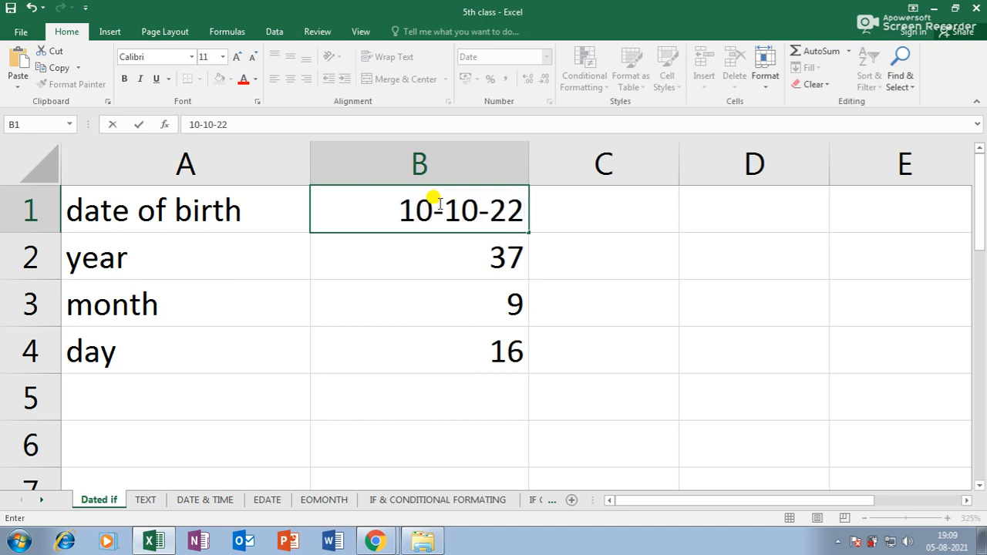
pyautogui.press('BackSpace')
pyautogui.write('020')
pyautogui.press('Return')
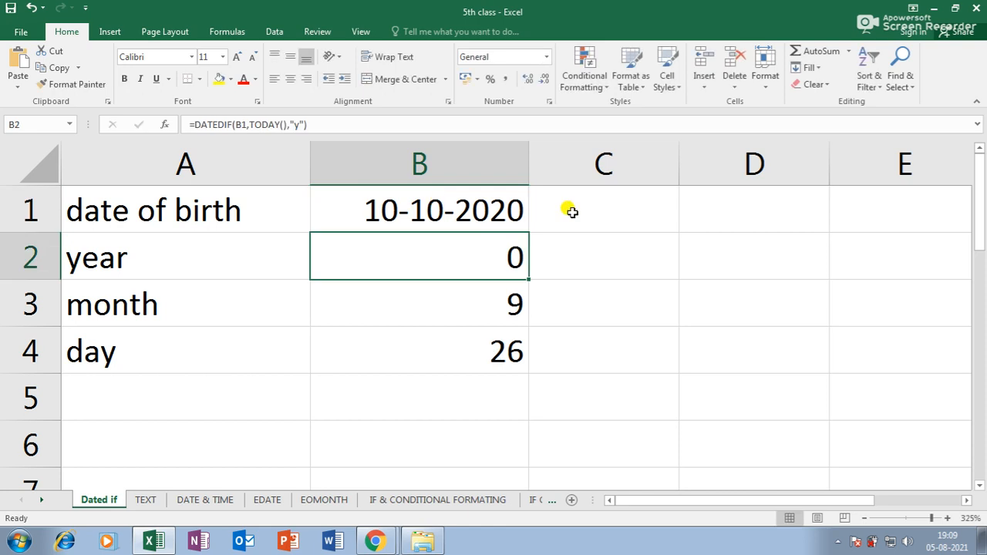
pyautogui.click(503, 323)
pyautogui.click(500, 351)
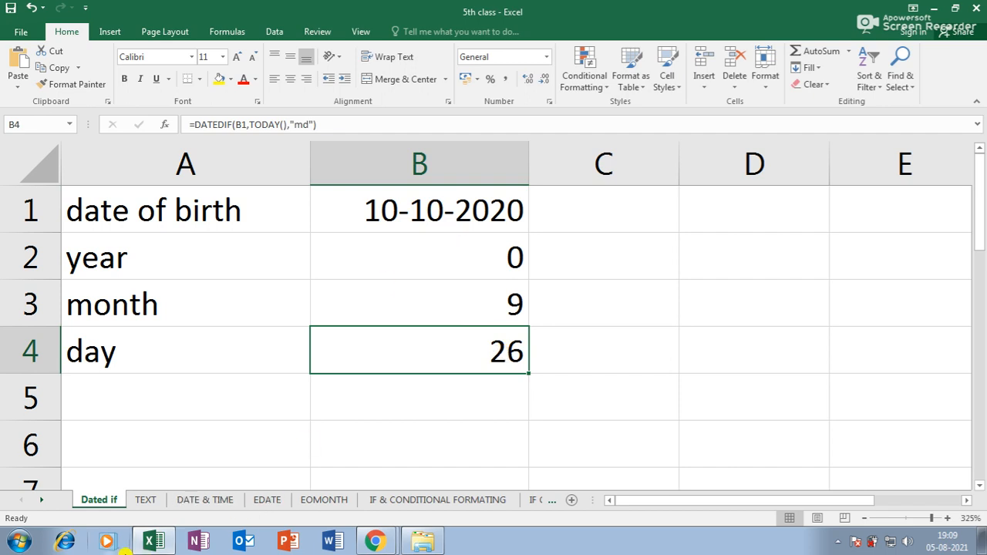
# - Set the tab color of the Dated if sheet to the standard Blue
pyautogui.rightClick(111, 499)
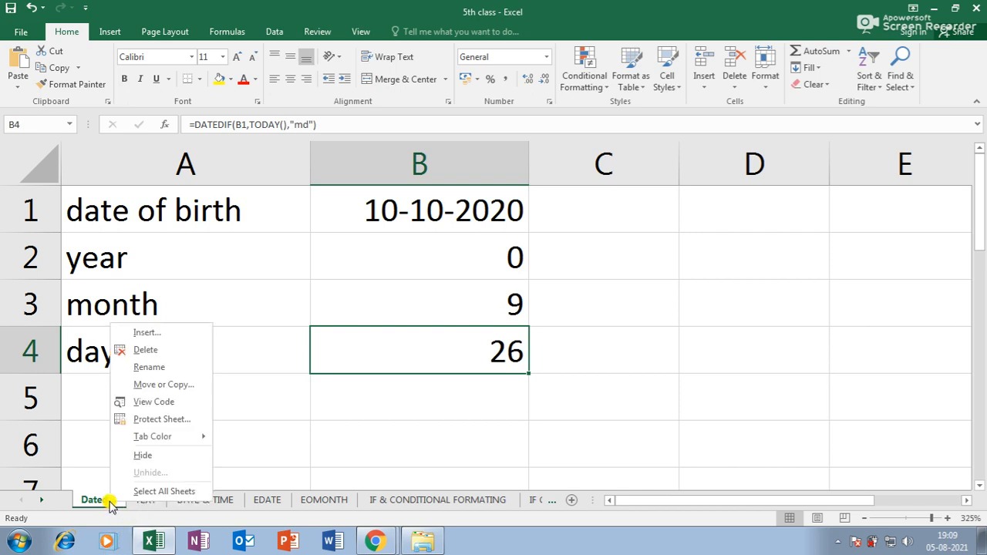
pyautogui.moveTo(159, 438)
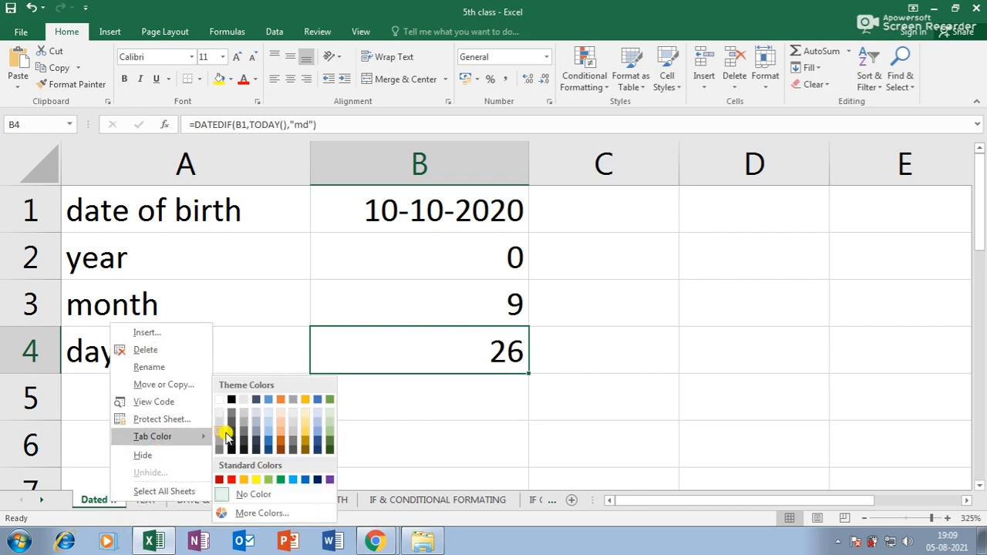
pyautogui.click(299, 480)
# - Review the date of birth and the DATEDIF unit arguments "y", "ym" and "md" in cells B2, B3 and B4
pyautogui.click(483, 199)
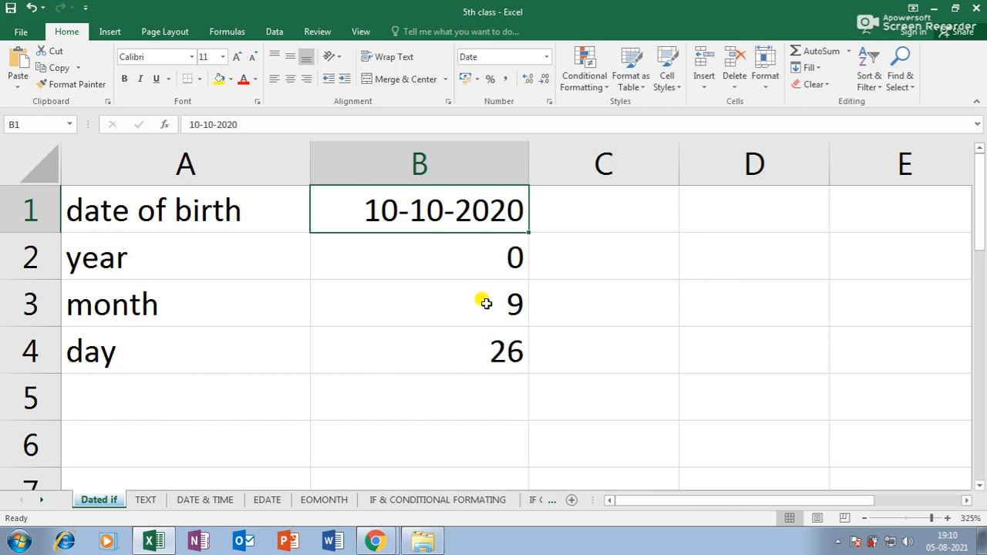
pyautogui.doubleClick(492, 259)
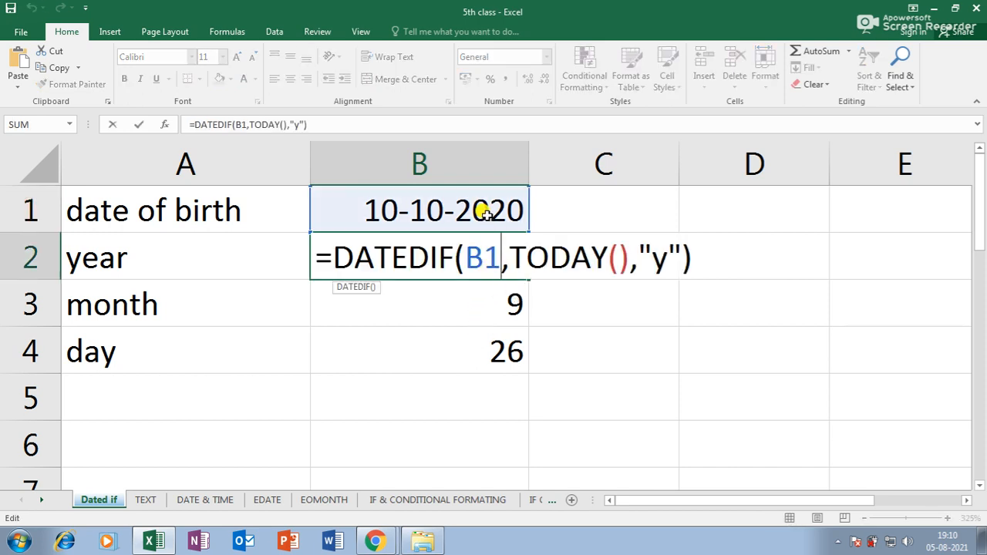
pyautogui.doubleClick(655, 261)
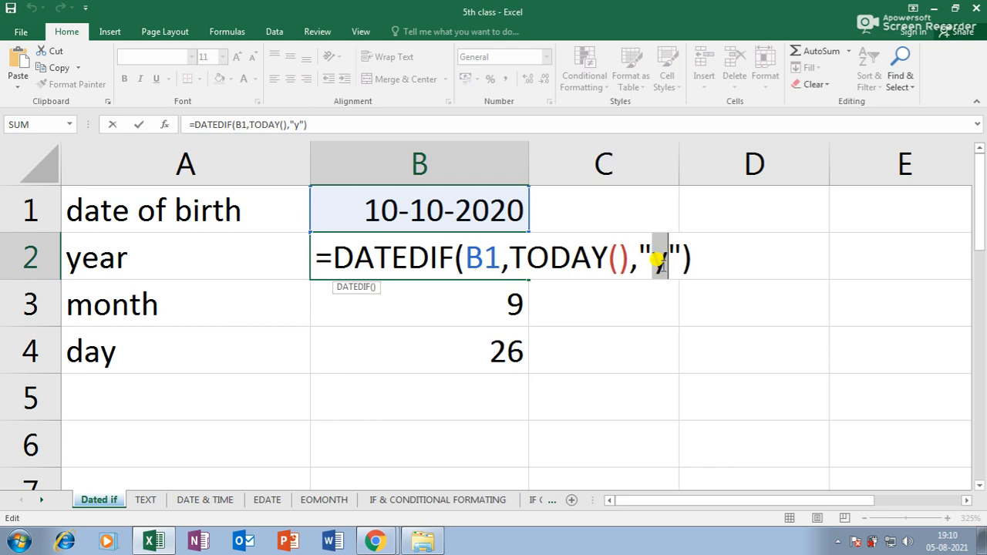
pyautogui.press('Return')
pyautogui.doubleClick(460, 298)
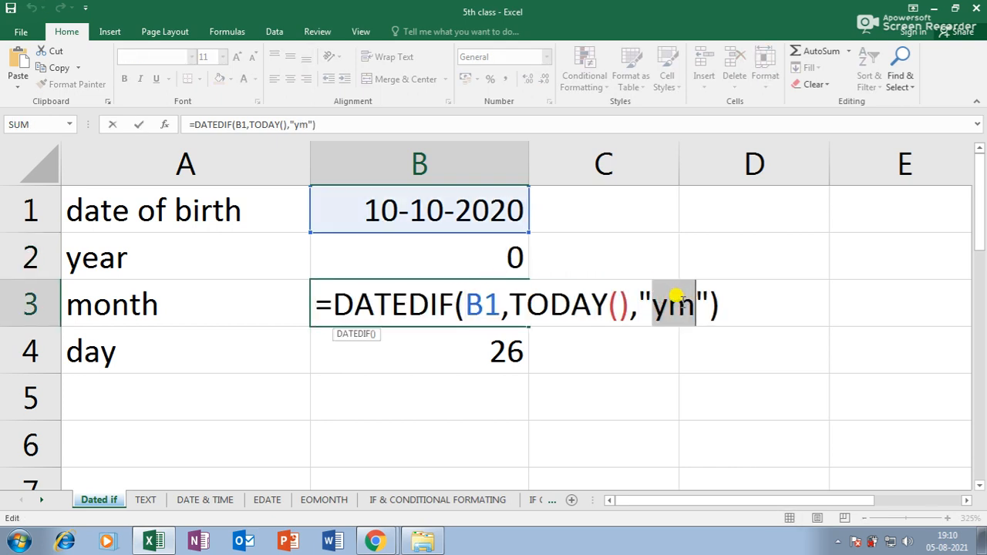
pyautogui.press('Return')
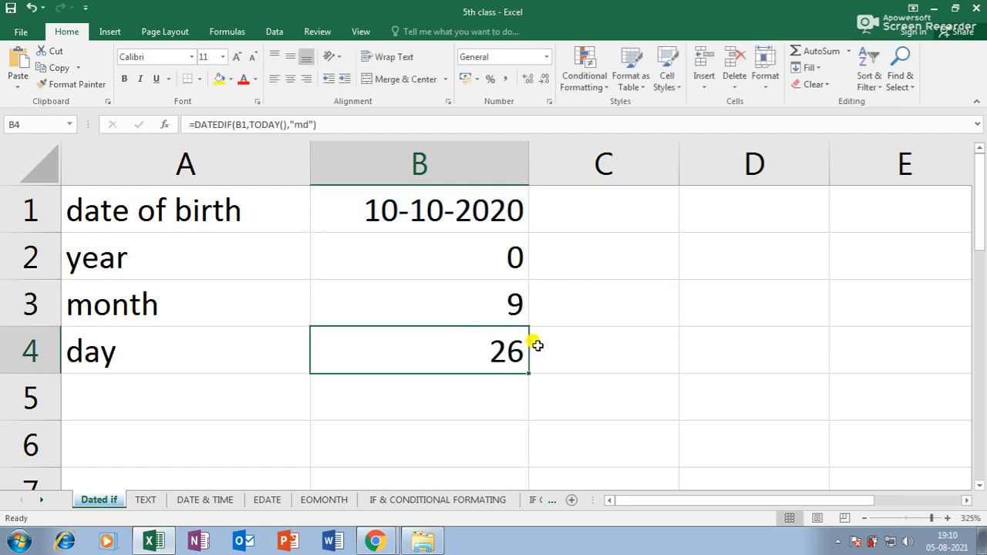
pyautogui.doubleClick(501, 331)
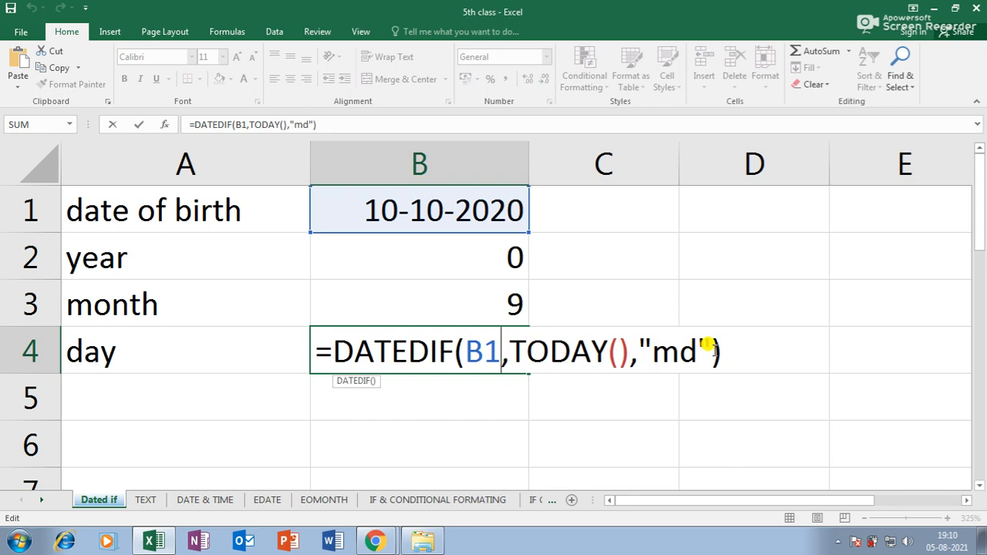
pyautogui.press('Return')
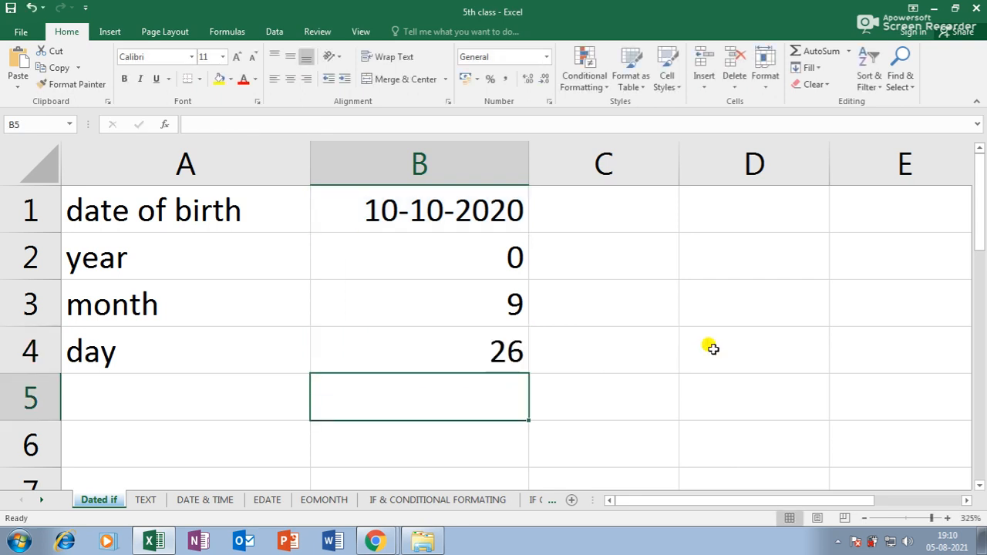
# - Switch to the TEXT sheet and enter the date 05-08-2021 in cell F3
pyautogui.click(146, 500)
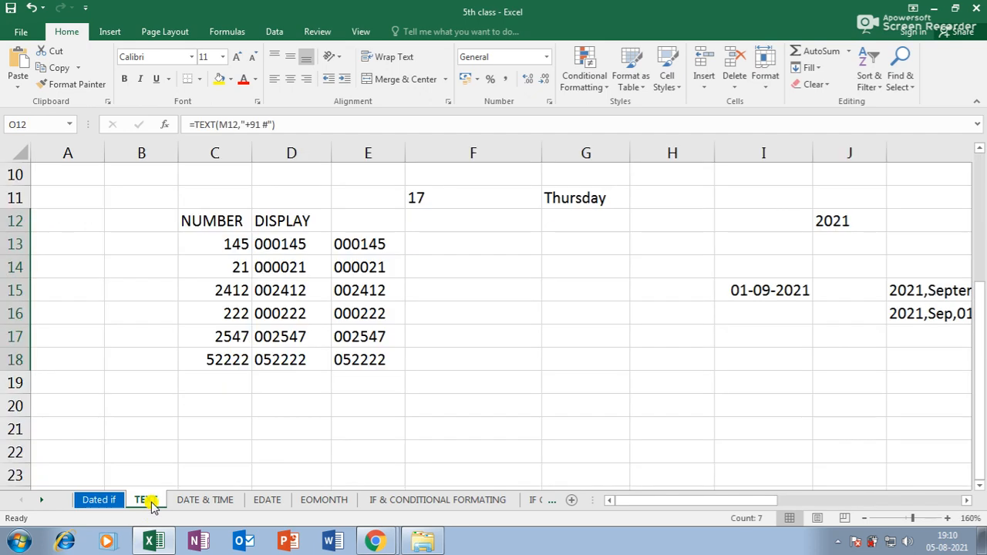
pyautogui.click(100, 501)
pyautogui.click(148, 501)
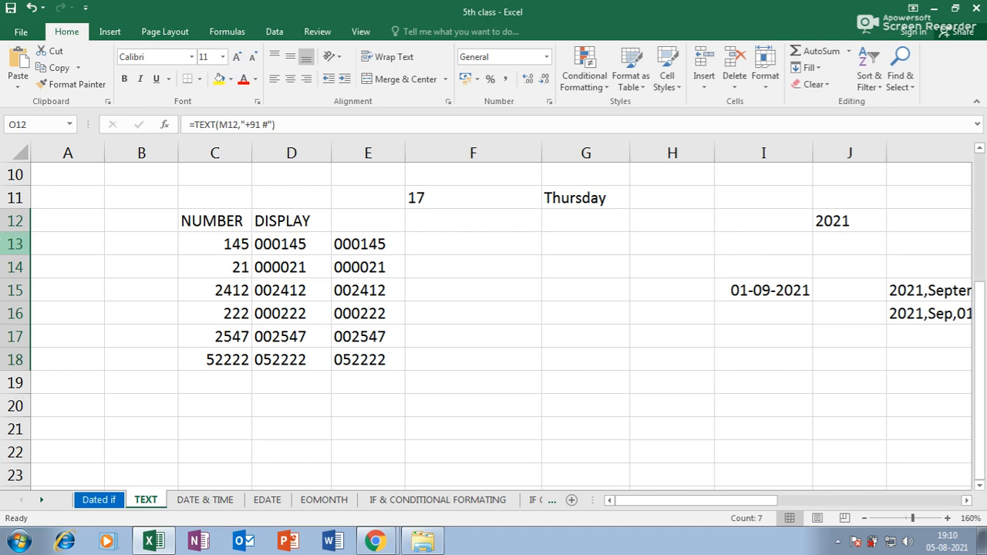
pyautogui.scroll(3, 545, 287)
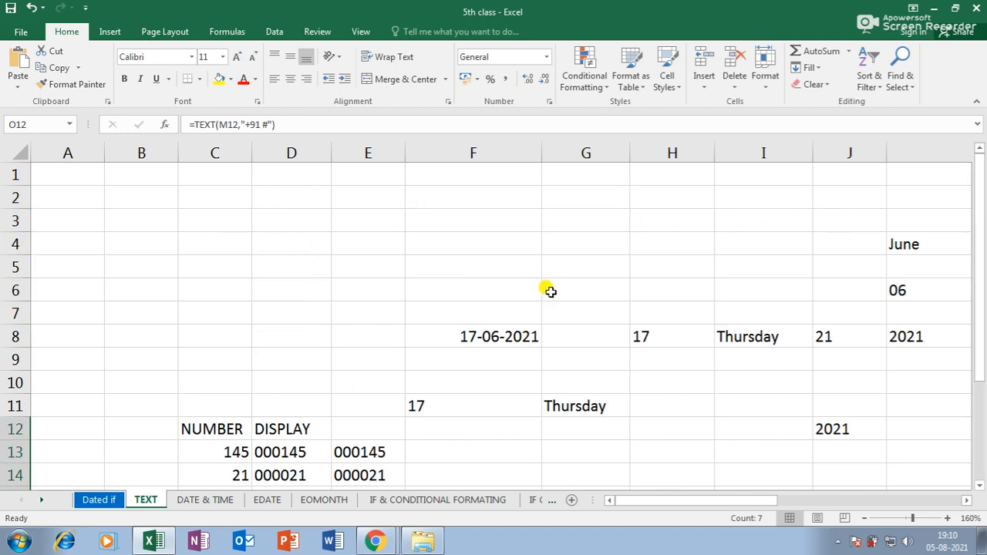
pyautogui.moveTo(679, 502)
pyautogui.mouseDown()
pyautogui.moveTo(762, 501)
pyautogui.moveTo(687, 507)
pyautogui.moveTo(699, 501)
pyautogui.mouseUp()
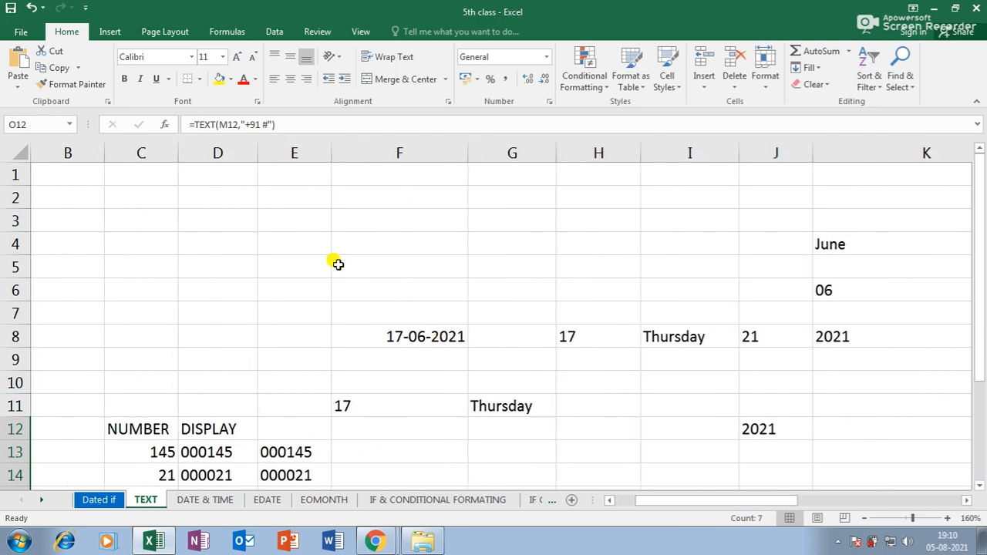
pyautogui.click(395, 229)
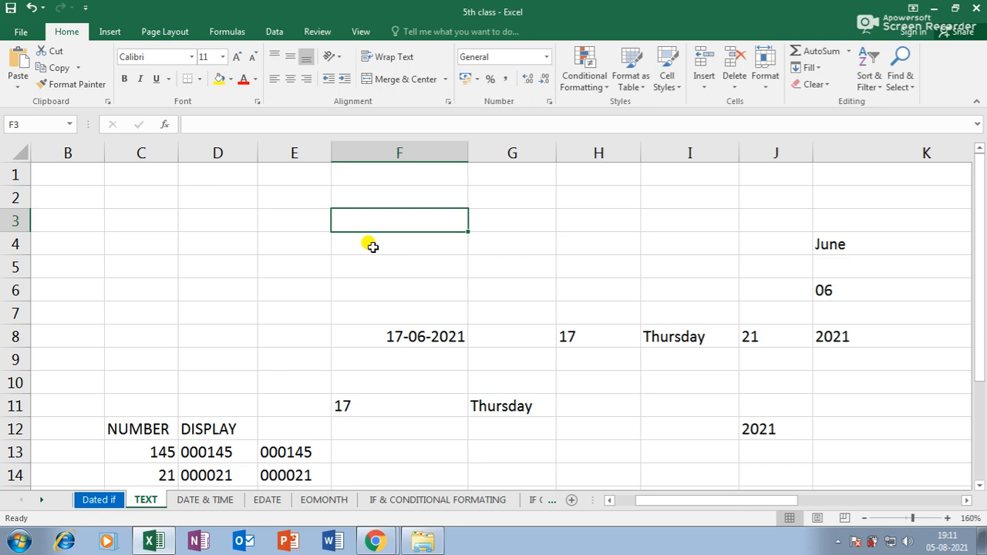
pyautogui.write('0')
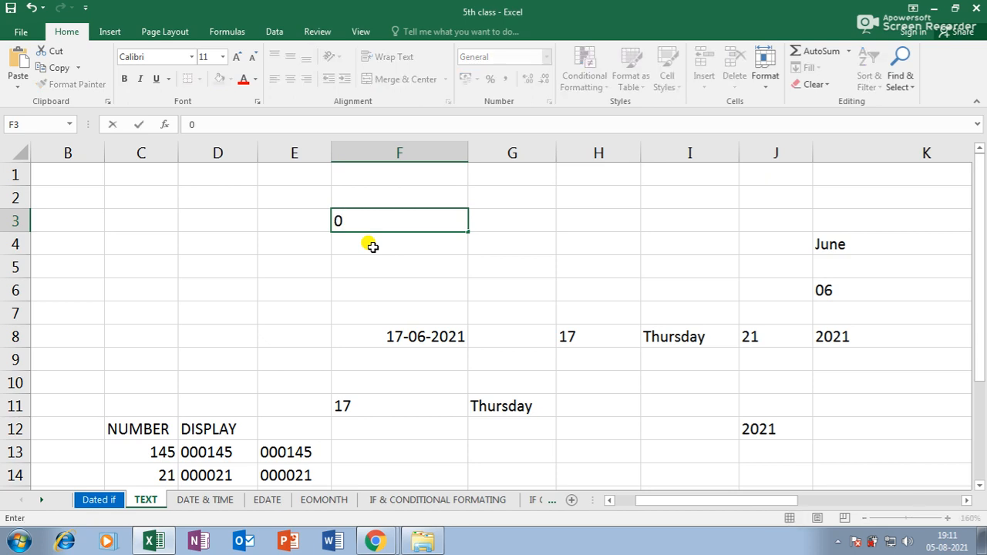
pyautogui.write('5-08-2021')
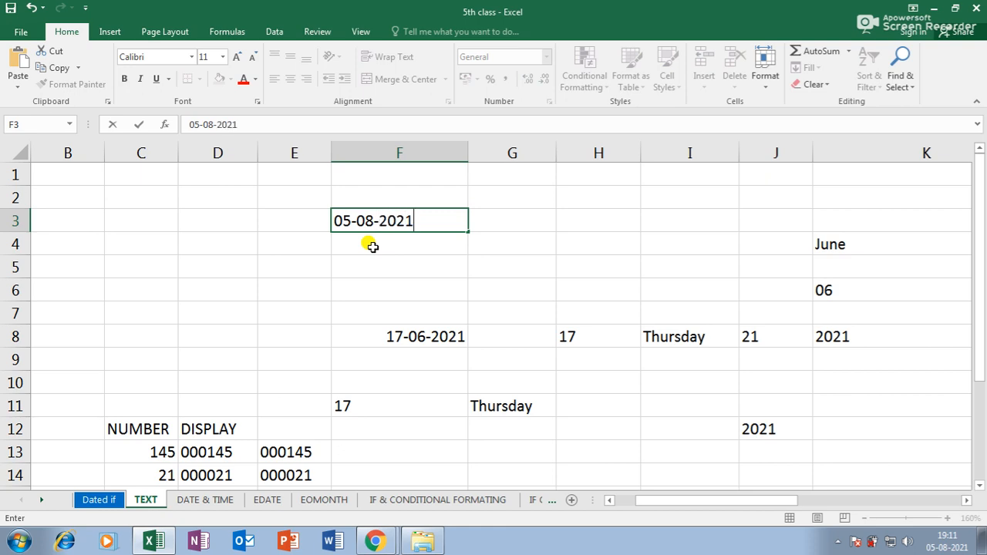
pyautogui.press('Return')
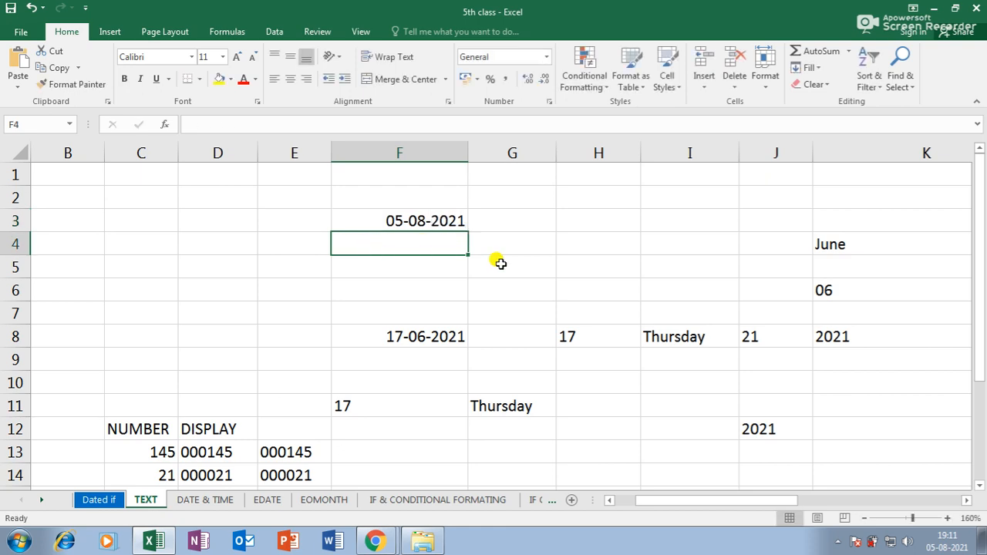
# - Following the TEXT formula in cell H8, extract the day number of F3 into cell G3 with =TEXT(F3,"dd")
pyautogui.click(579, 333)
pyautogui.doubleClick(579, 332)
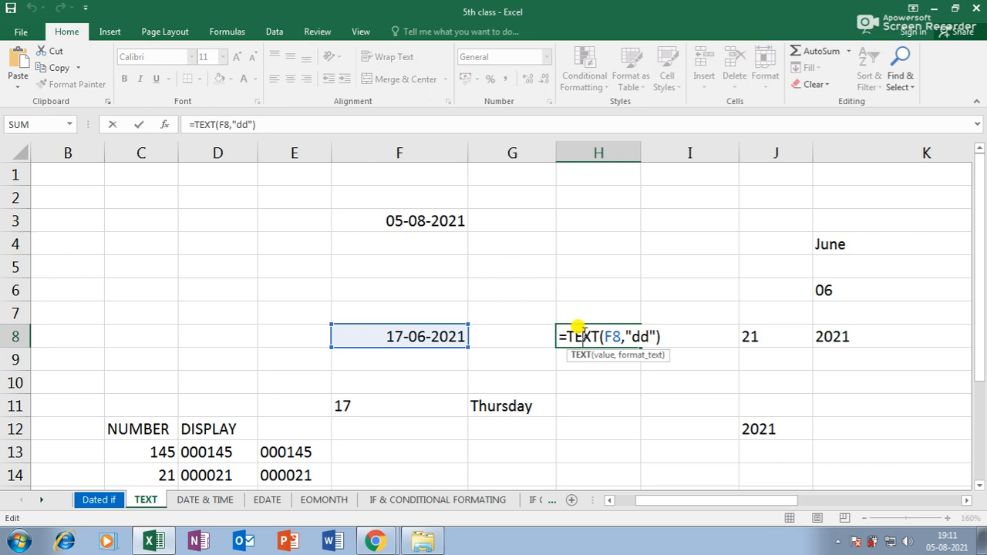
pyautogui.press('Return')
pyautogui.click(493, 222)
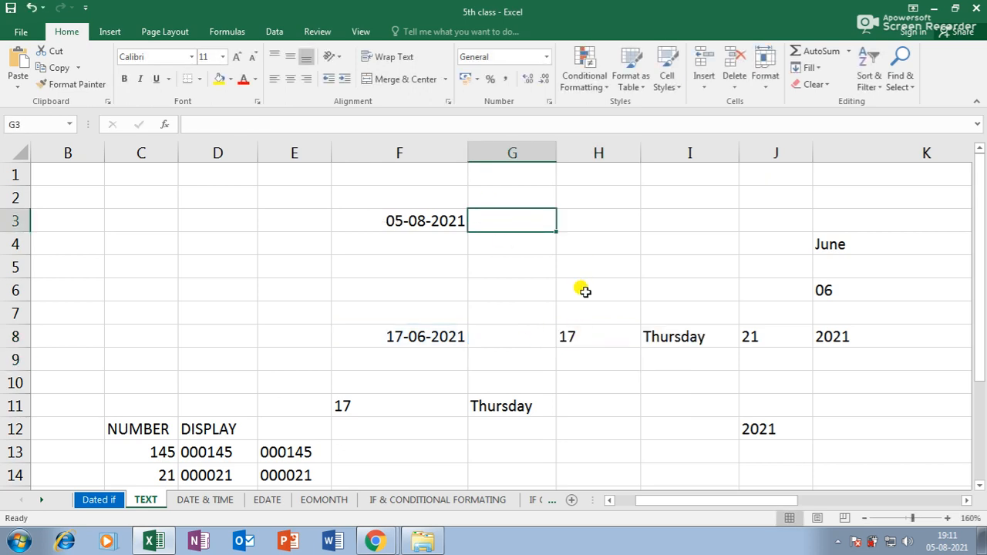
pyautogui.write('=text')
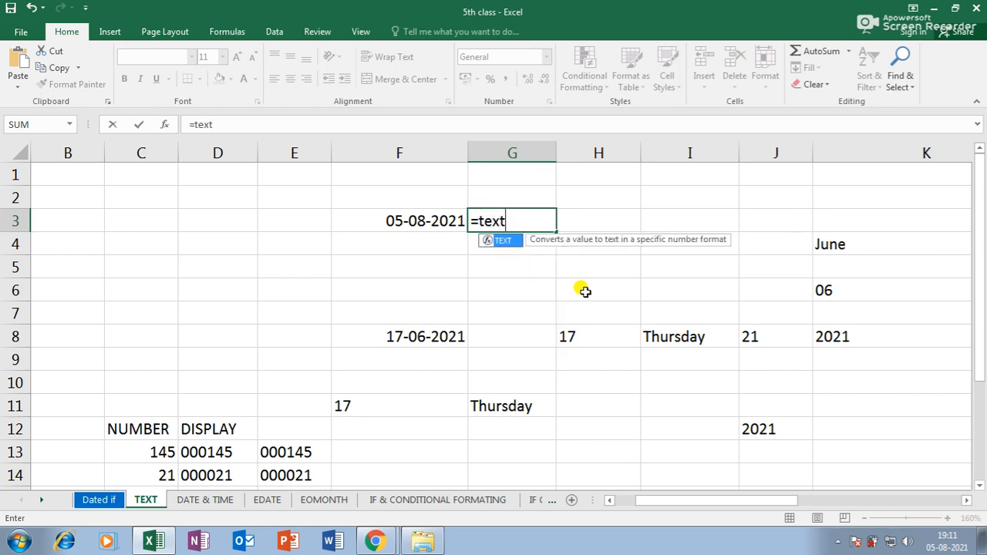
pyautogui.write('(')
pyautogui.click(405, 220)
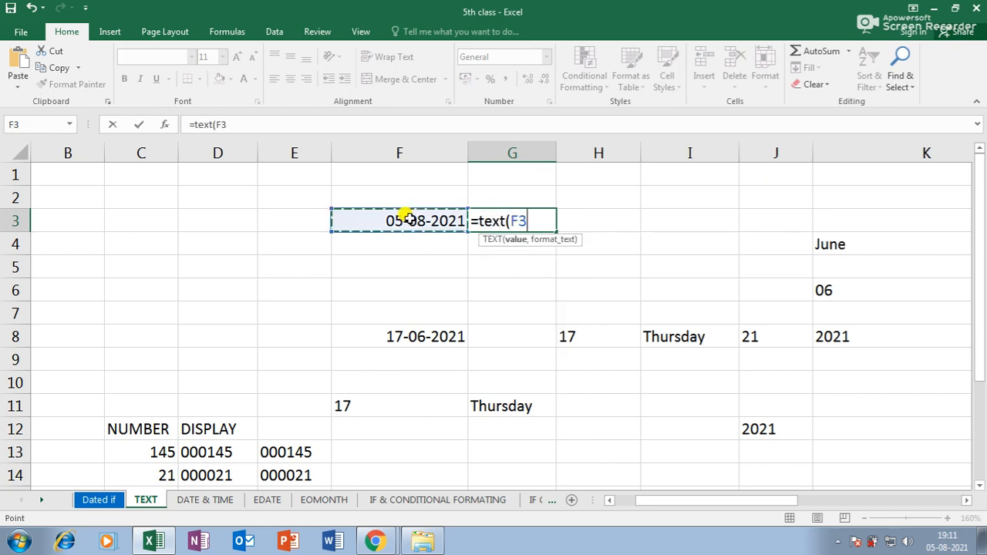
pyautogui.write(',')
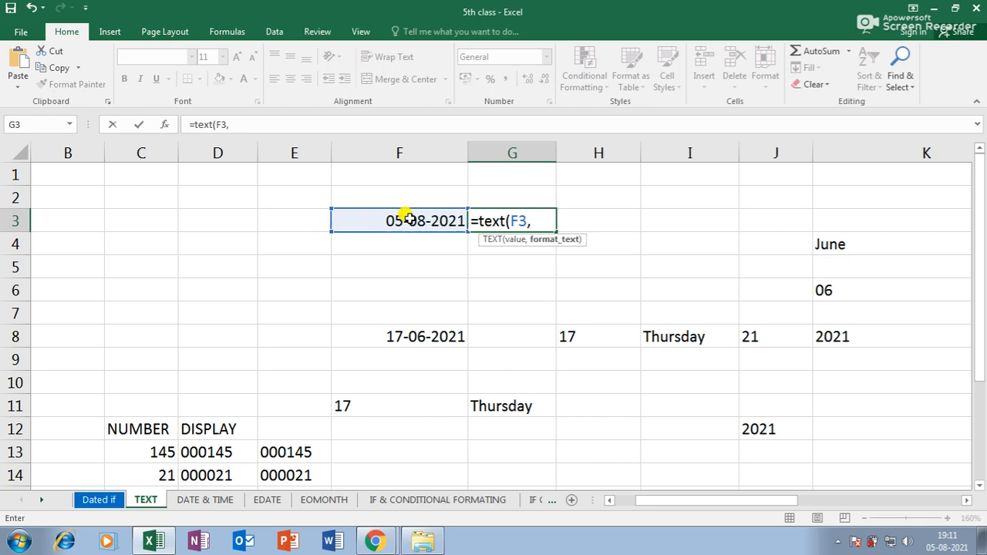
pyautogui.write('"dd")')
pyautogui.press('Return')
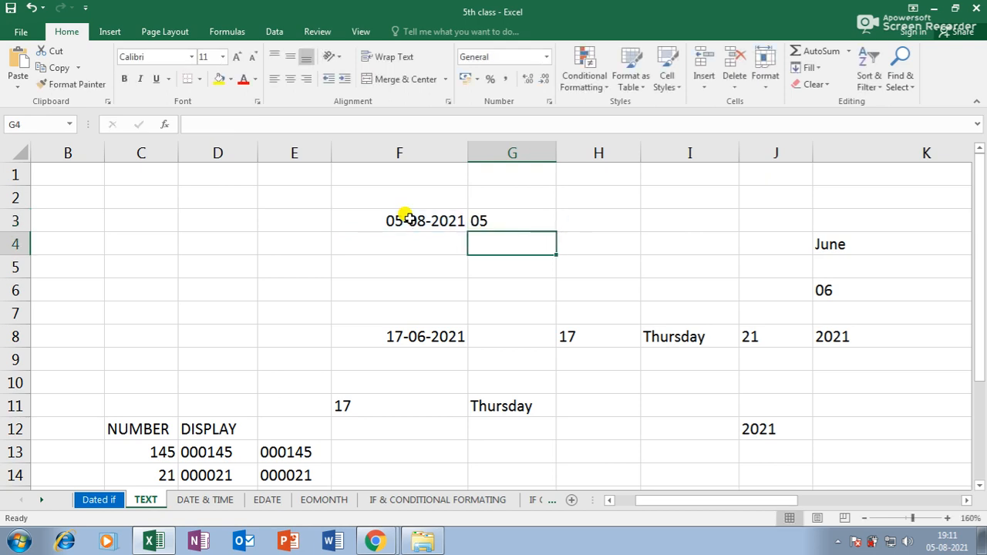
# - Center the extracted day number horizontally in cell G3
pyautogui.click(513, 223)
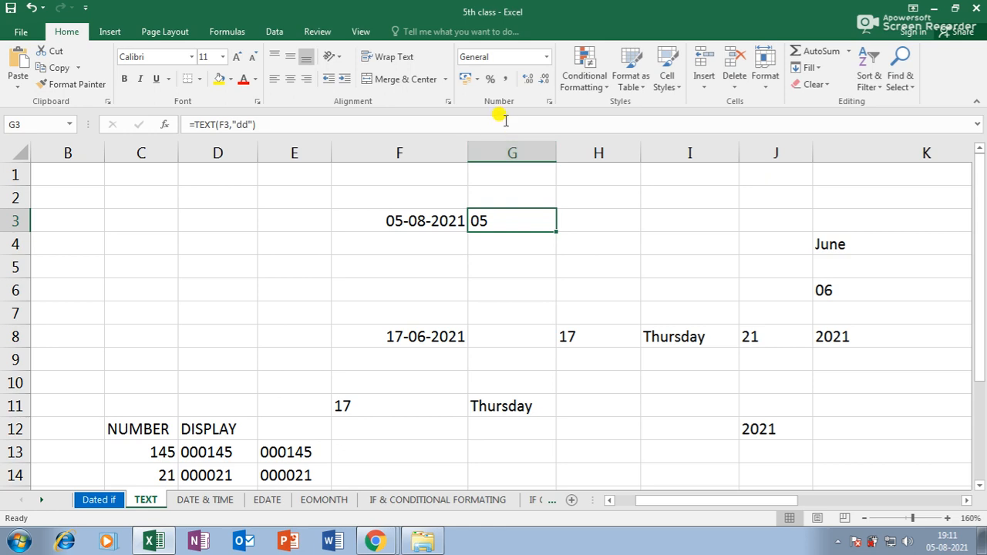
pyautogui.click(290, 79)
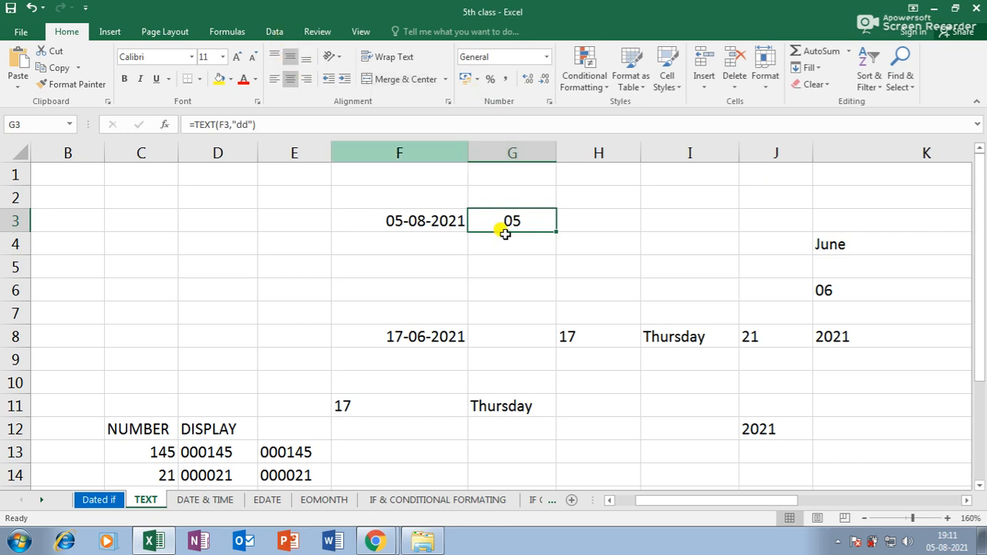
pyautogui.click(532, 270)
pyautogui.click(402, 220)
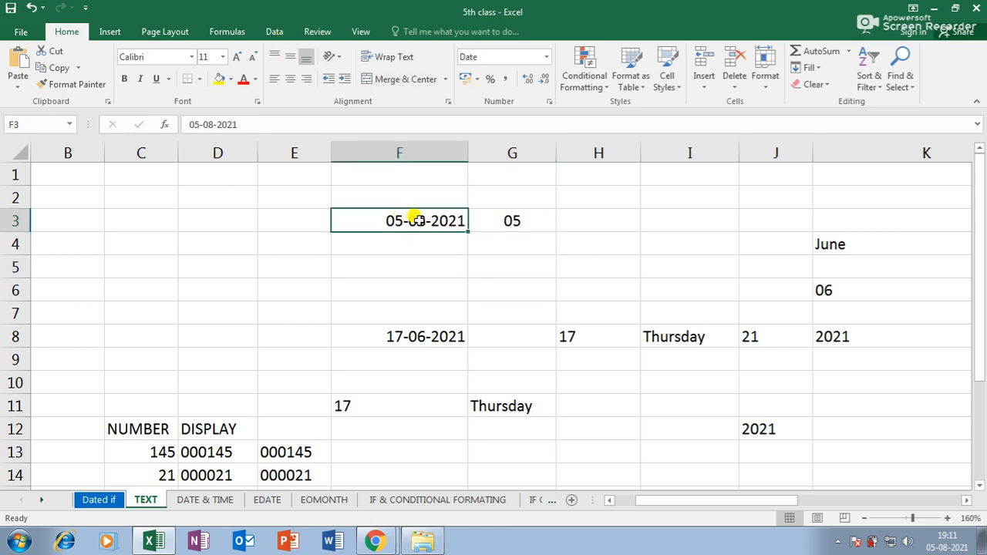
# - Change the format code of the TEXT formula in cell G3 to "mm" to extract the month number
pyautogui.doubleClick(517, 220)
pyautogui.press('Return')
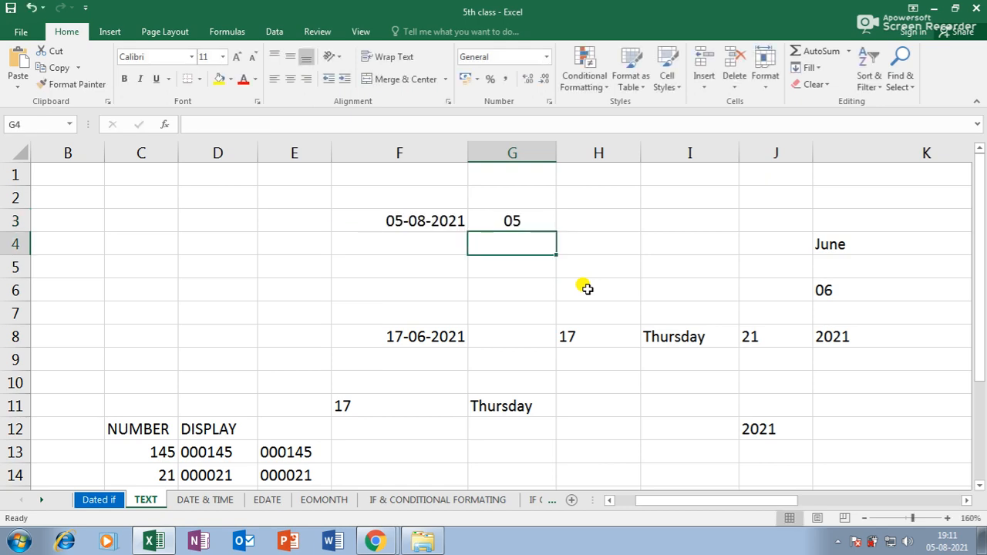
pyautogui.click(524, 219)
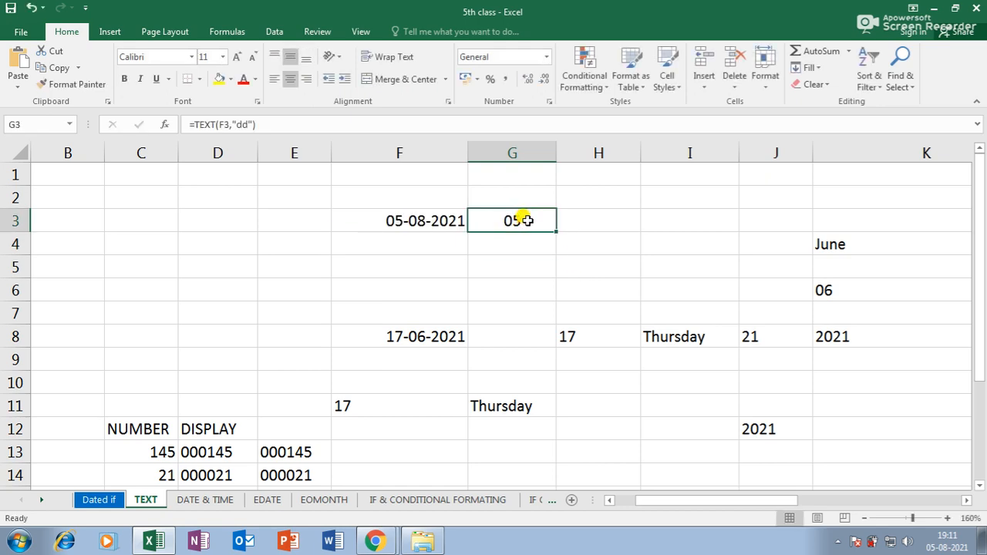
pyautogui.doubleClick(521, 220)
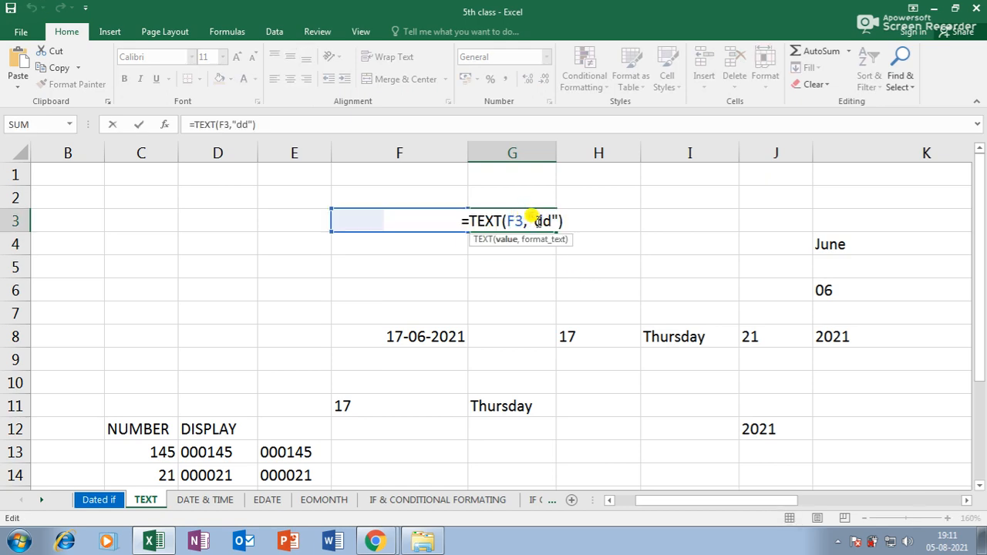
pyautogui.doubleClick(545, 219)
pyautogui.write('mm')
pyautogui.press('Return')
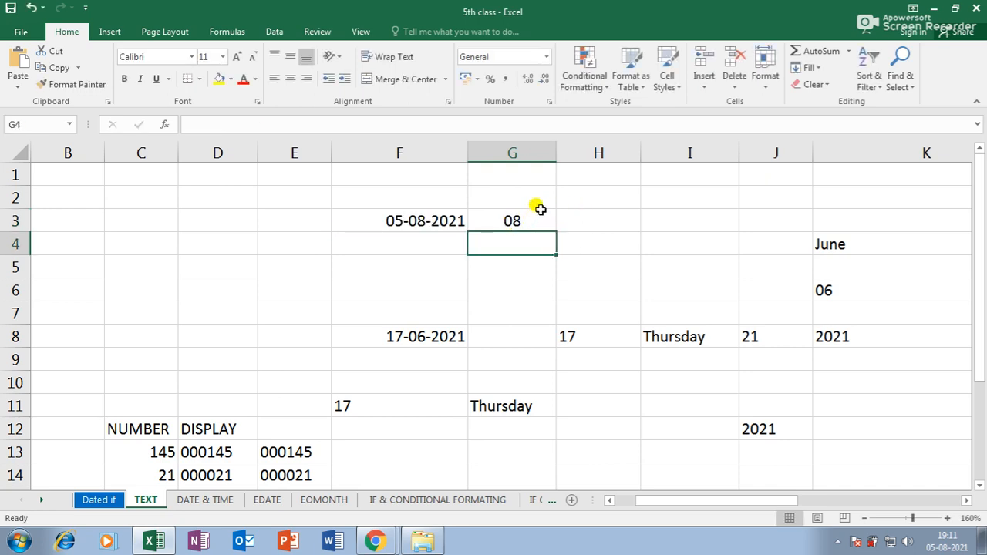
# - Replace the format code in G3's TEXT formula with "yy" to extract the two-digit year
pyautogui.doubleClick(538, 212)
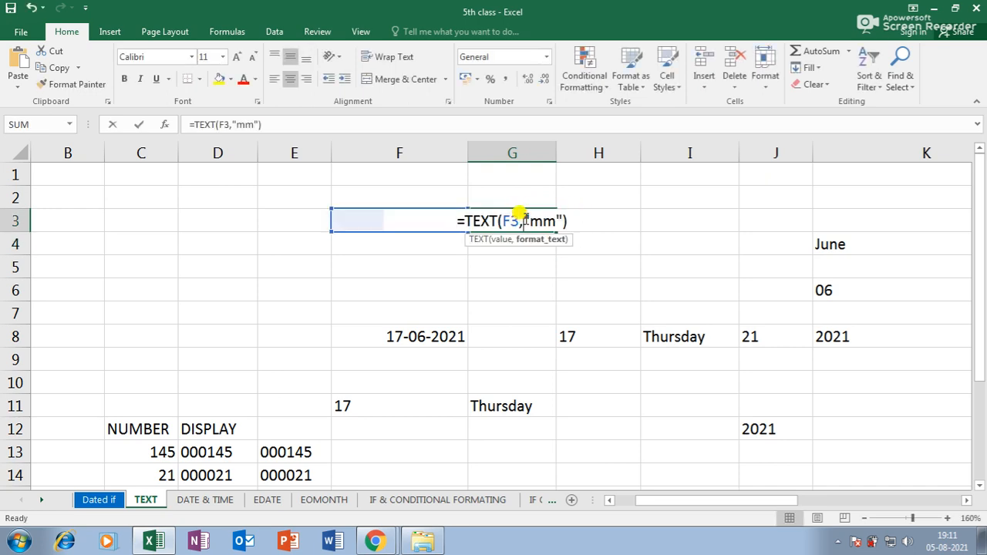
pyautogui.doubleClick(543, 219)
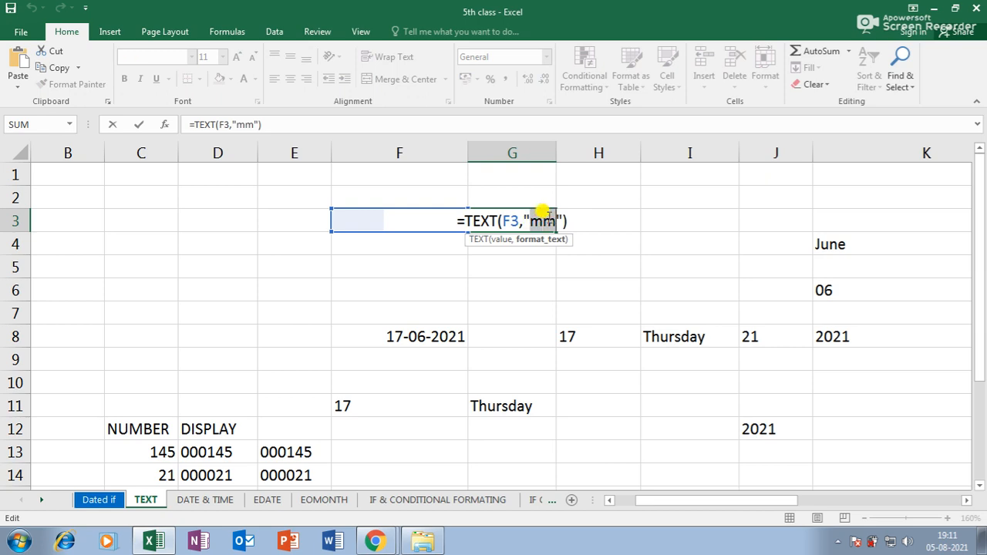
pyautogui.write('yy')
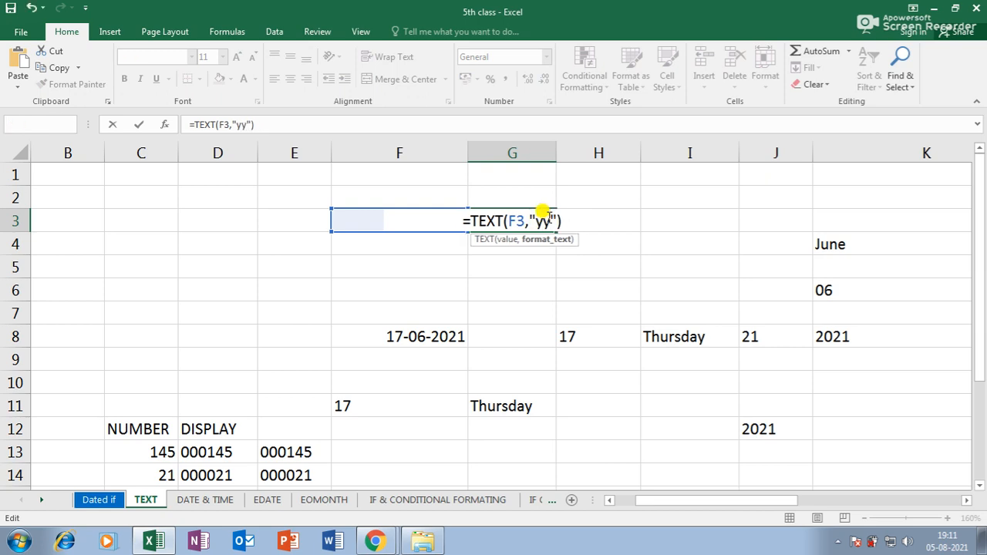
pyautogui.press('Return')
pyautogui.click(523, 221)
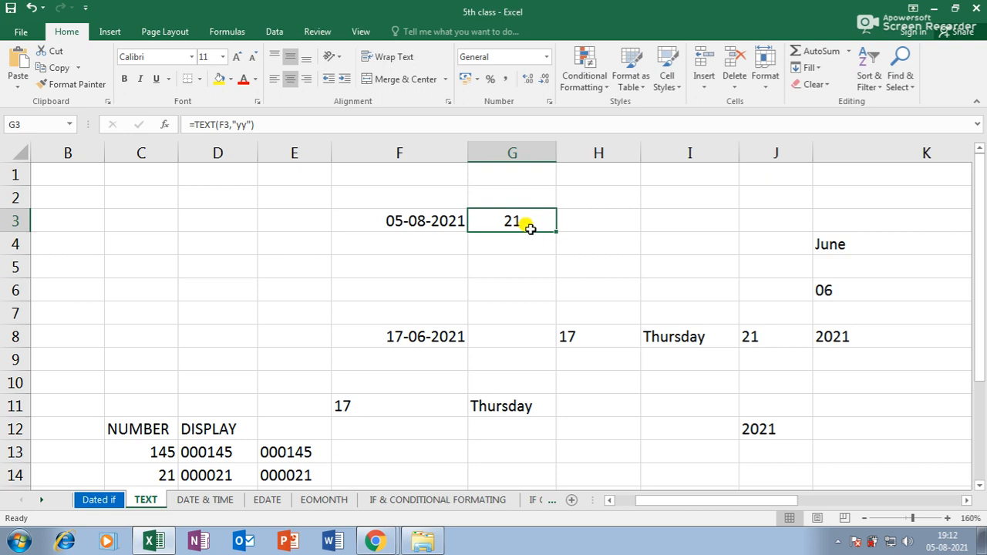
# - Set the format code in G3's TEXT formula back to "dd" for the day number
pyautogui.doubleClick(529, 223)
pyautogui.doubleClick(538, 222)
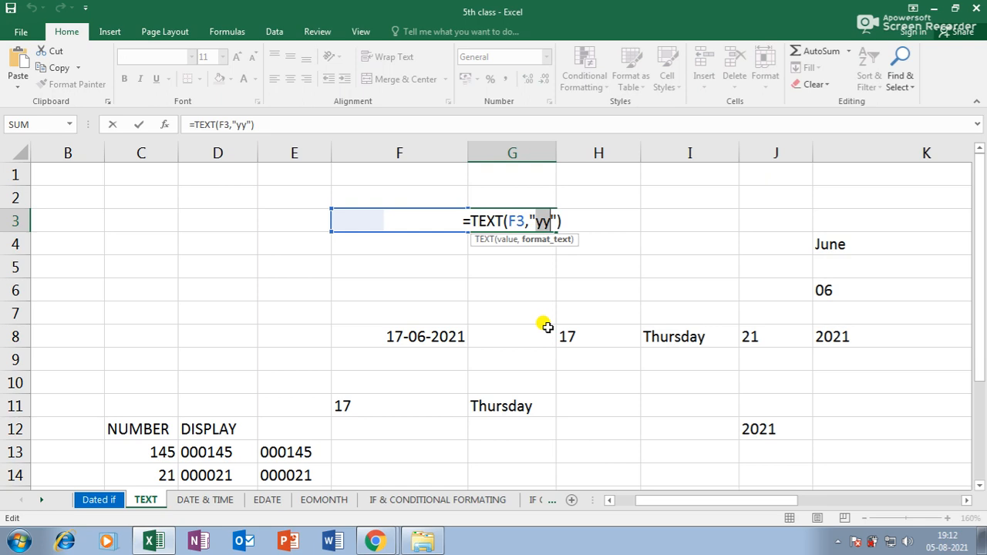
pyautogui.write('dd')
pyautogui.press('Return')
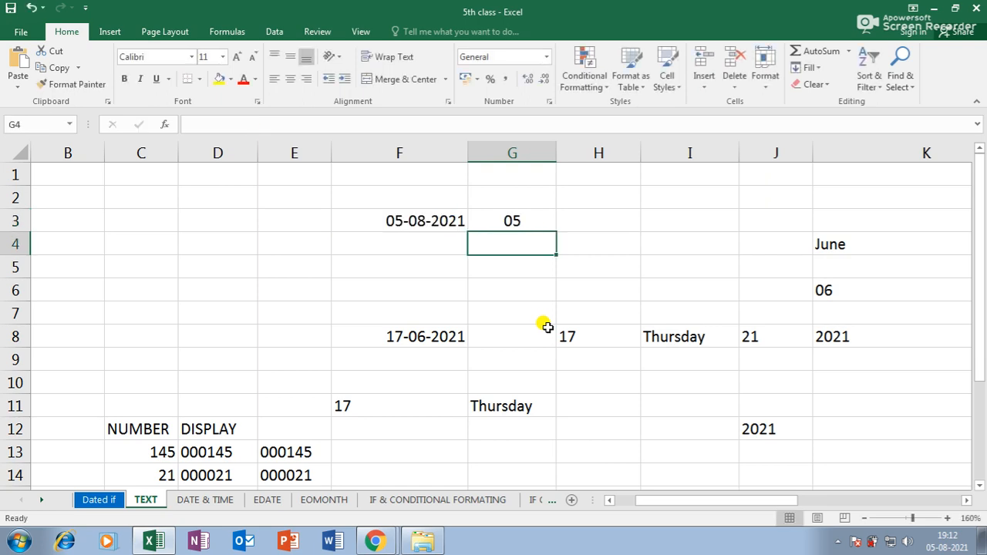
# - Switch the format code in G3's TEXT formula to "mm" again for the month number
pyautogui.click(510, 218)
pyautogui.doubleClick(527, 222)
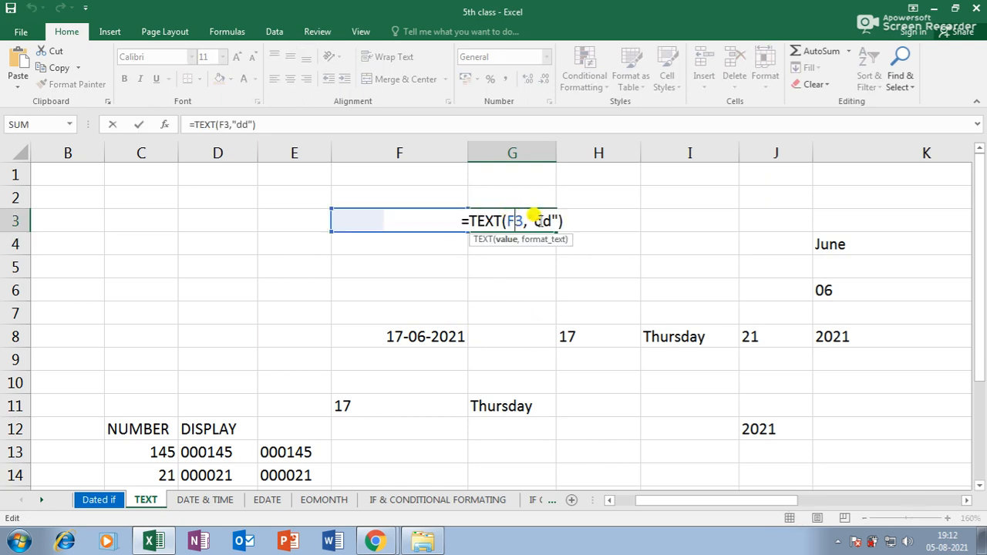
pyautogui.doubleClick(543, 221)
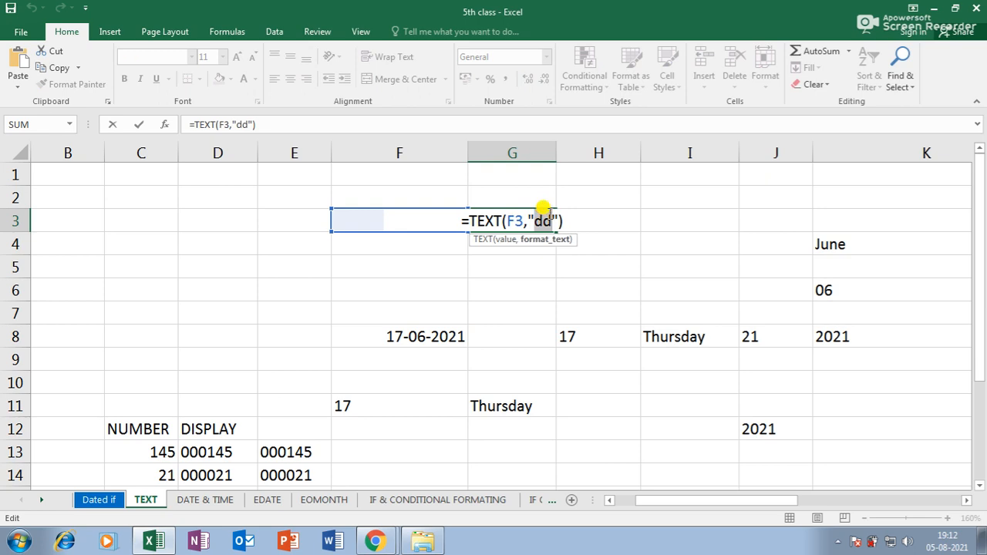
pyautogui.write('mm')
pyautogui.press('Return')
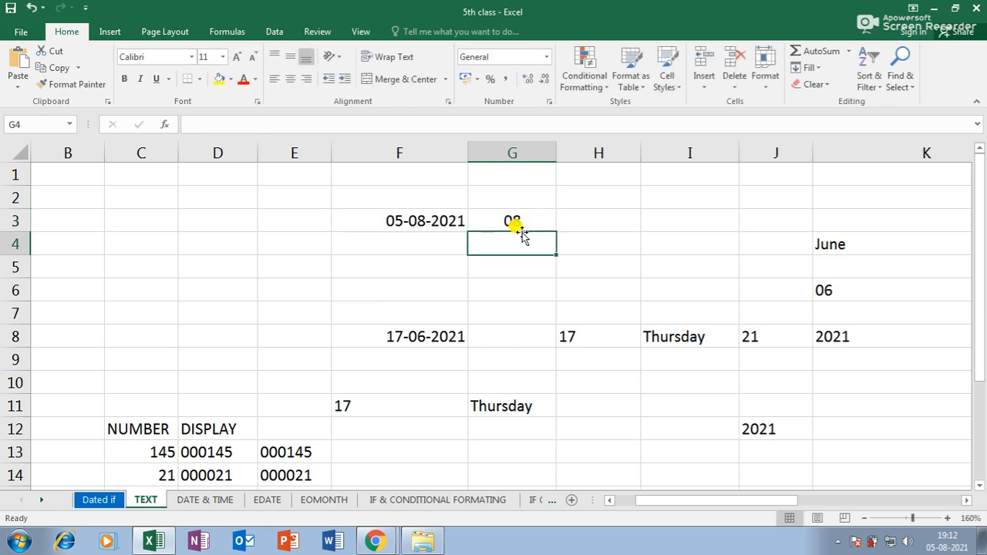
# - Edit G3 to read =TEXT(F3,"yy") for the two-digit year
pyautogui.doubleClick(530, 222)
pyautogui.doubleClick(540, 221)
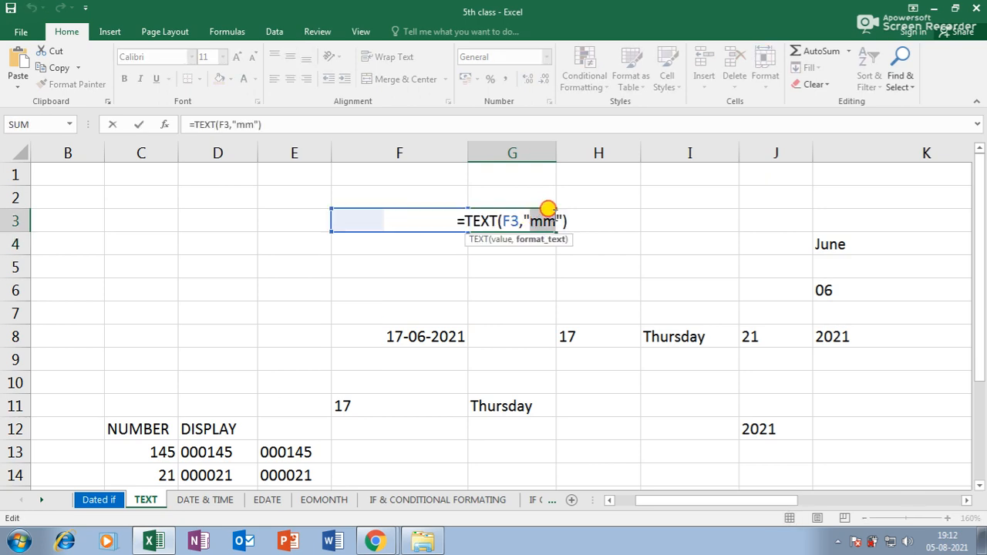
pyautogui.write('yy')
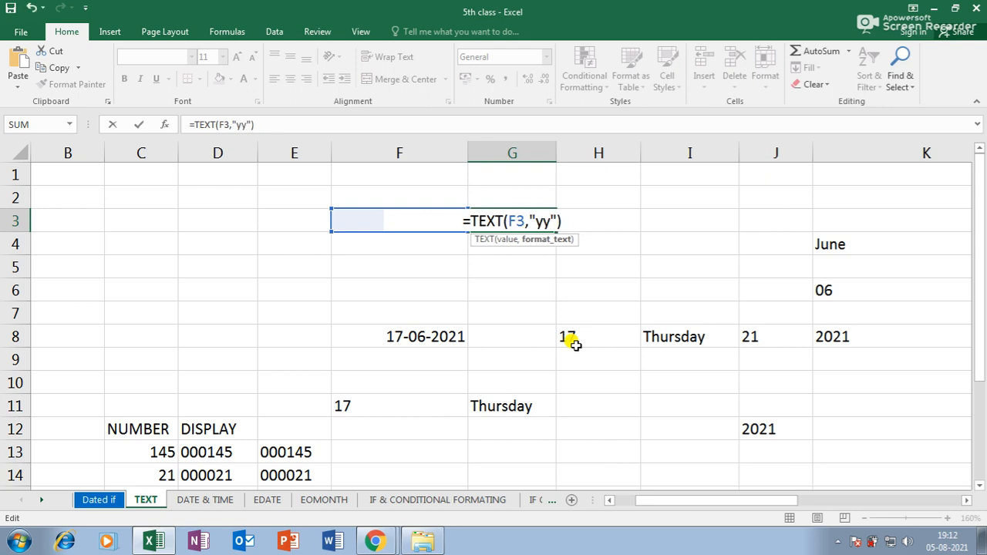
pyautogui.press('Return')
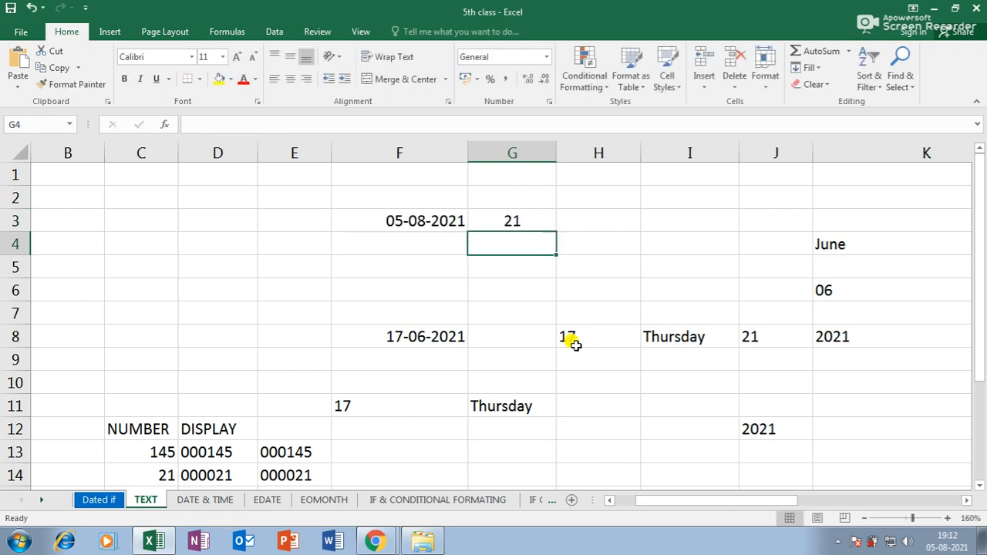
# - Change the format code in G3's TEXT formula to "dddd" to return the full weekday name
pyautogui.doubleClick(515, 220)
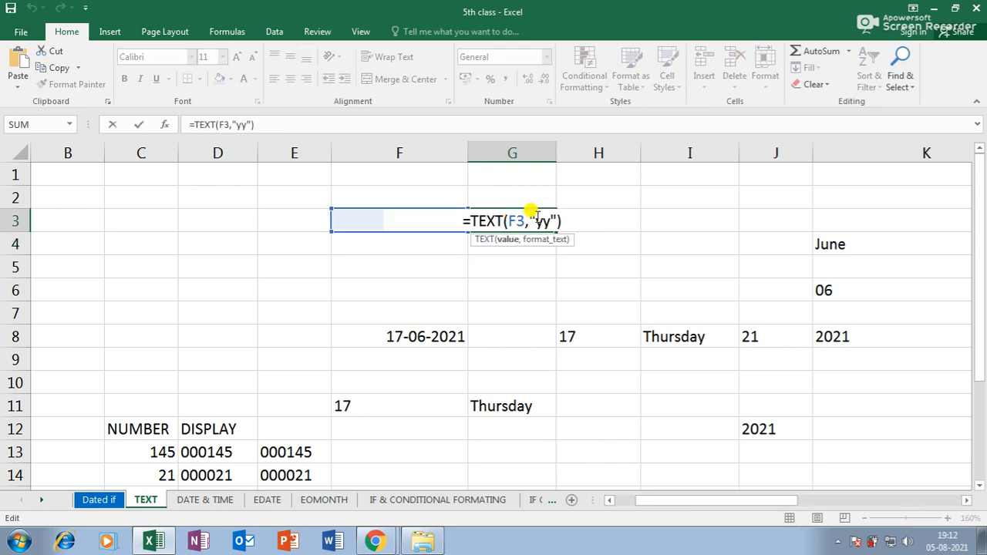
pyautogui.doubleClick(542, 222)
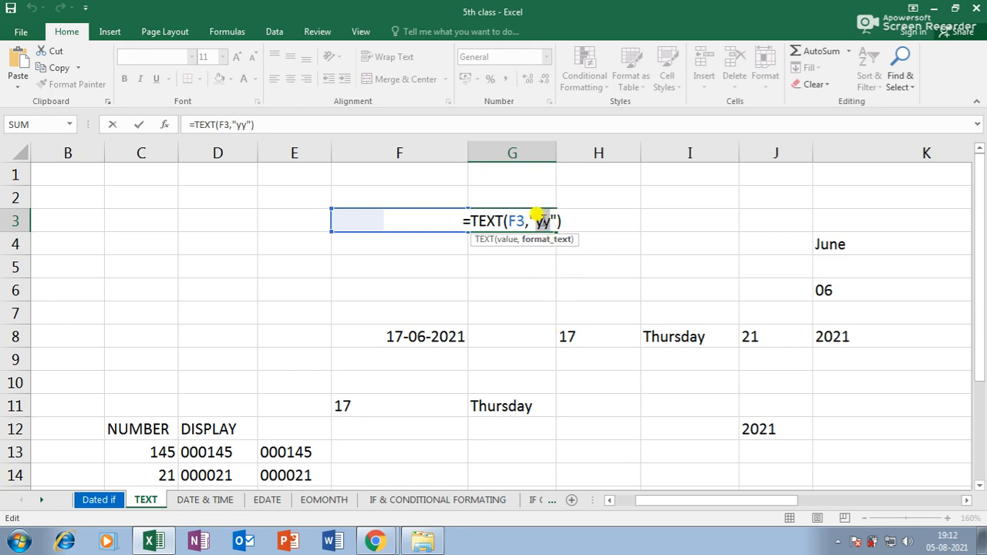
pyautogui.write('dddd')
pyautogui.press('Return')
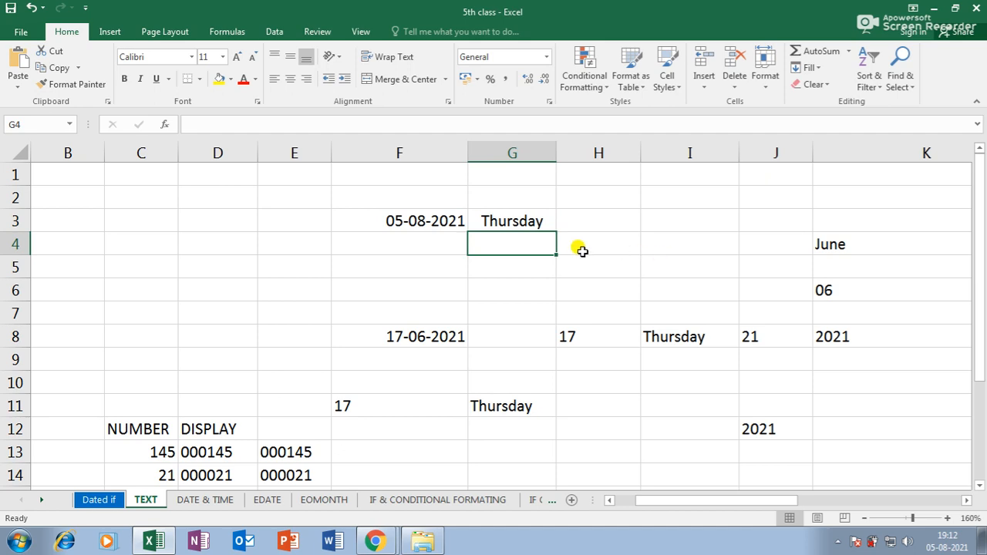
pyautogui.doubleClick(512, 220)
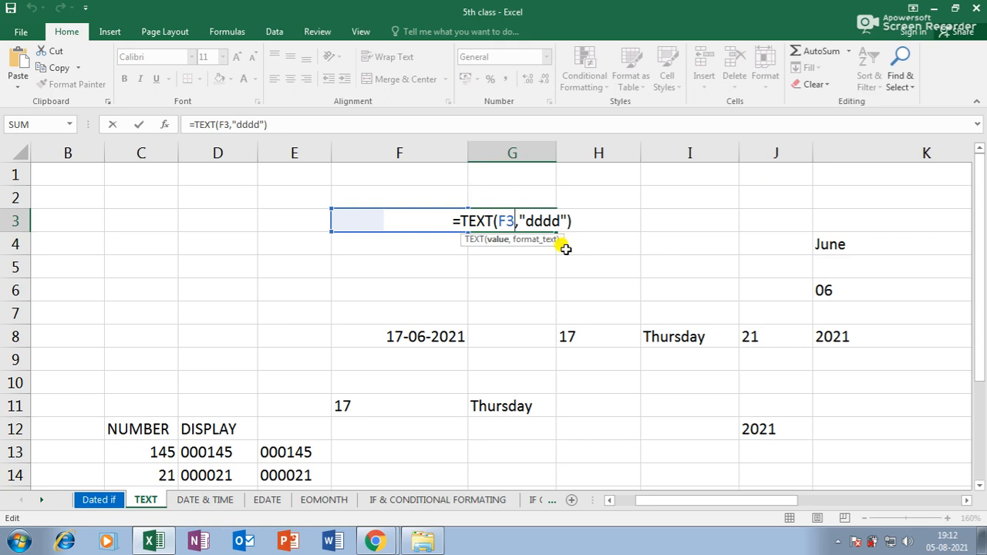
pyautogui.press('Return')
# - Shorten the format code in G3's TEXT formula to "dd" by removing two letters
pyautogui.click(503, 207)
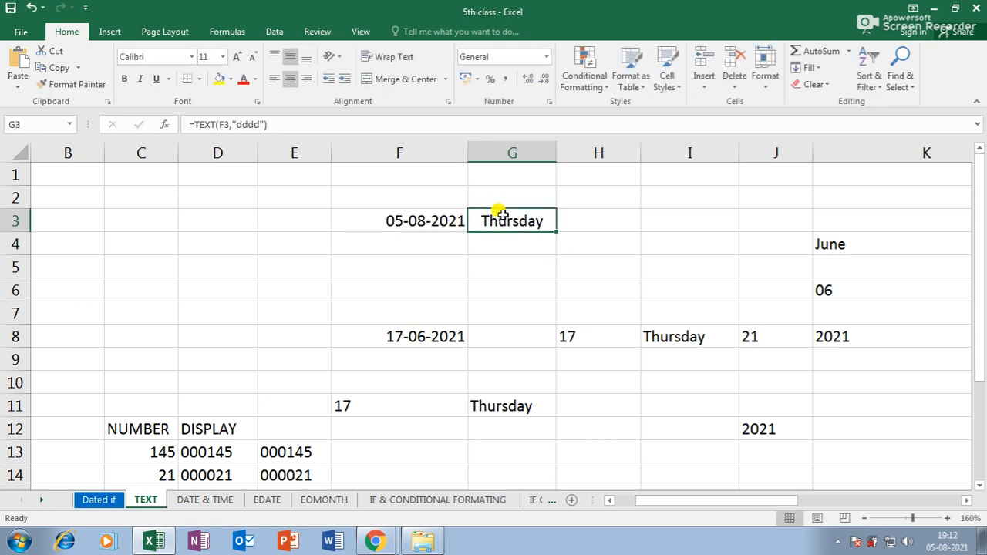
pyautogui.doubleClick(511, 205)
pyautogui.press('BackSpace')
pyautogui.press('BackSpace')
pyautogui.press('Return')
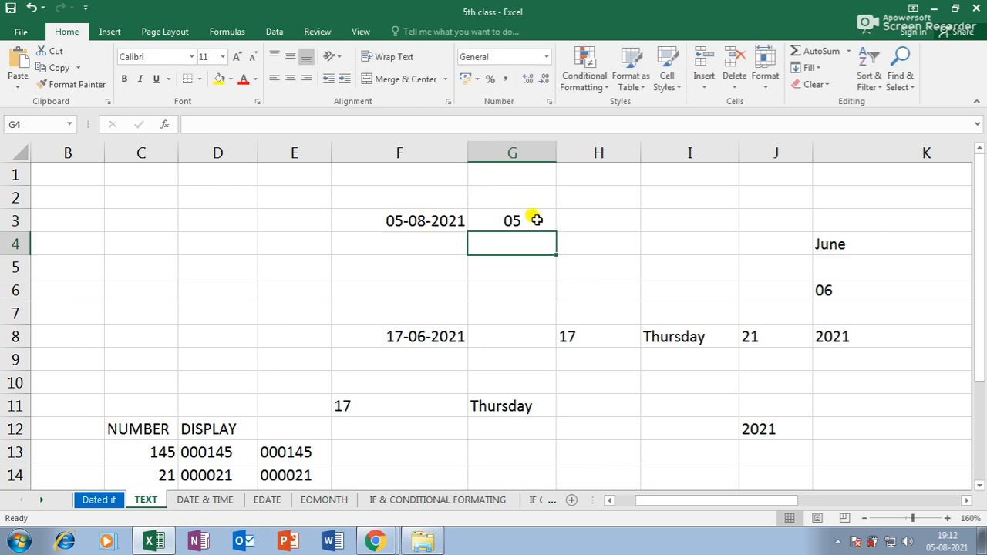
# - Extend the format code in G3's TEXT formula to "dddd" to return the full weekday name
pyautogui.doubleClick(535, 222)
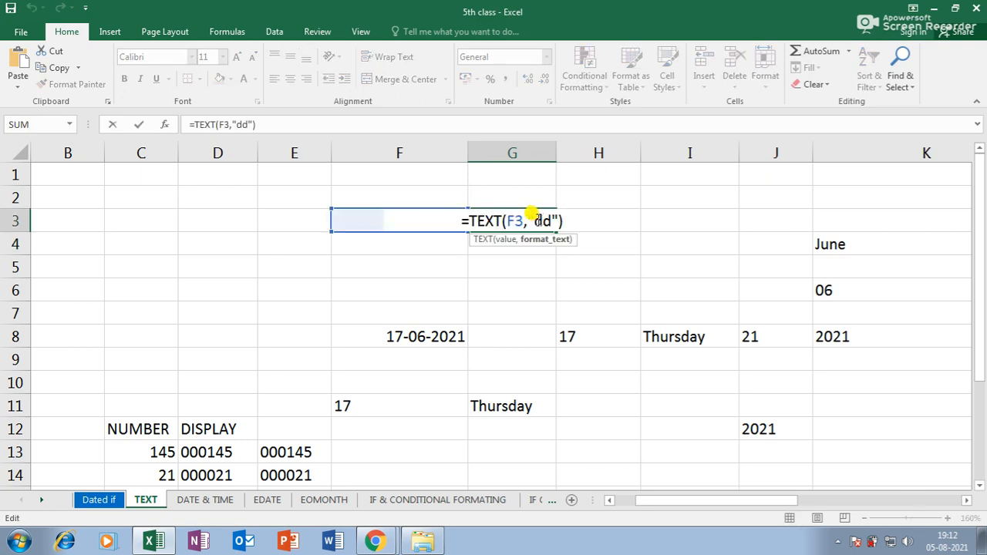
pyautogui.write('dd')
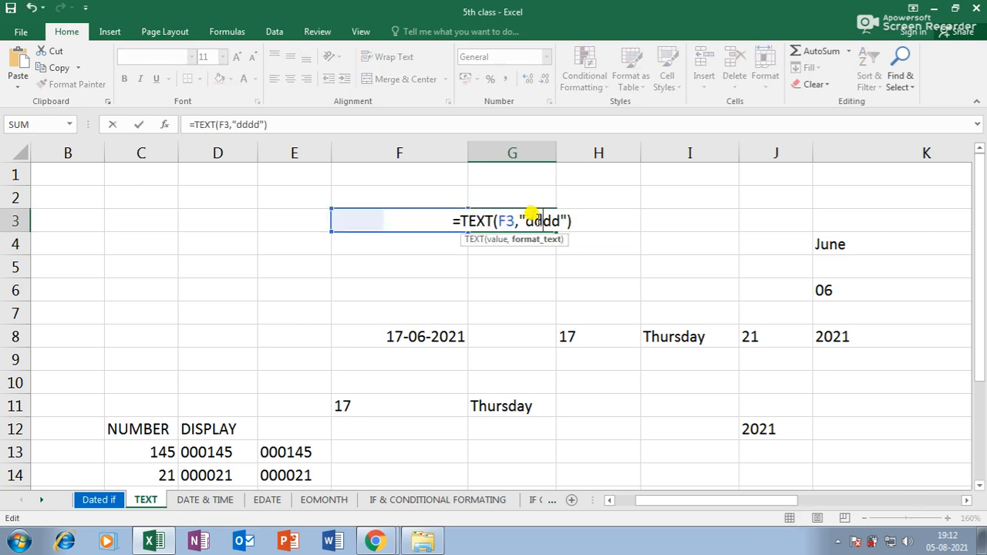
pyautogui.press('Return')
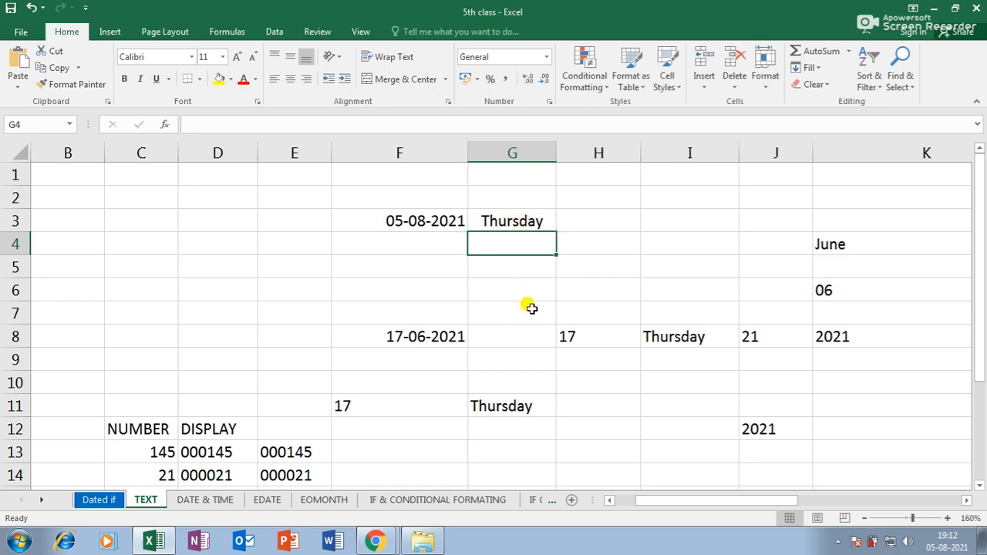
# - Replace the format code in G3's TEXT formula with "mmmm" to return the full month name
pyautogui.doubleClick(510, 219)
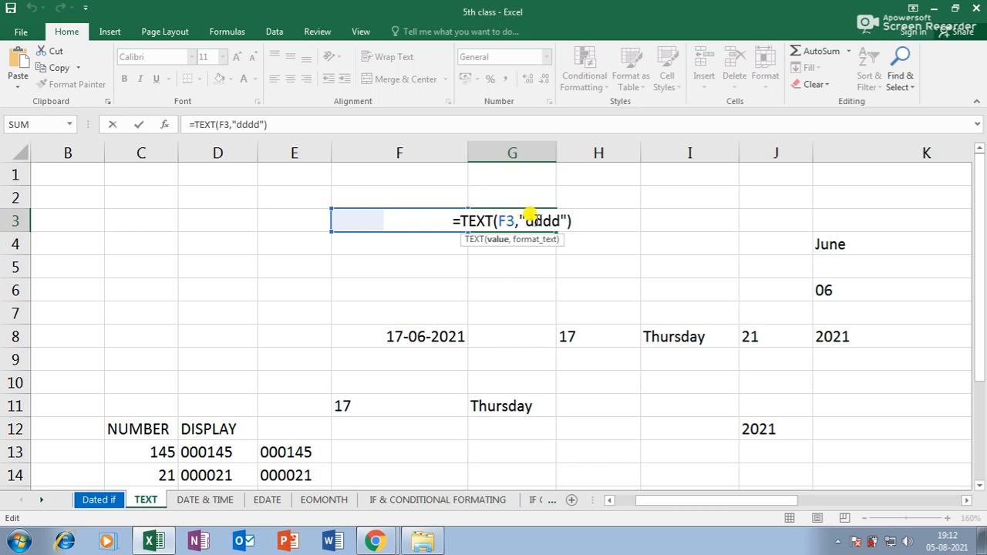
pyautogui.doubleClick(553, 216)
pyautogui.write('mmmm')
pyautogui.press('Return')
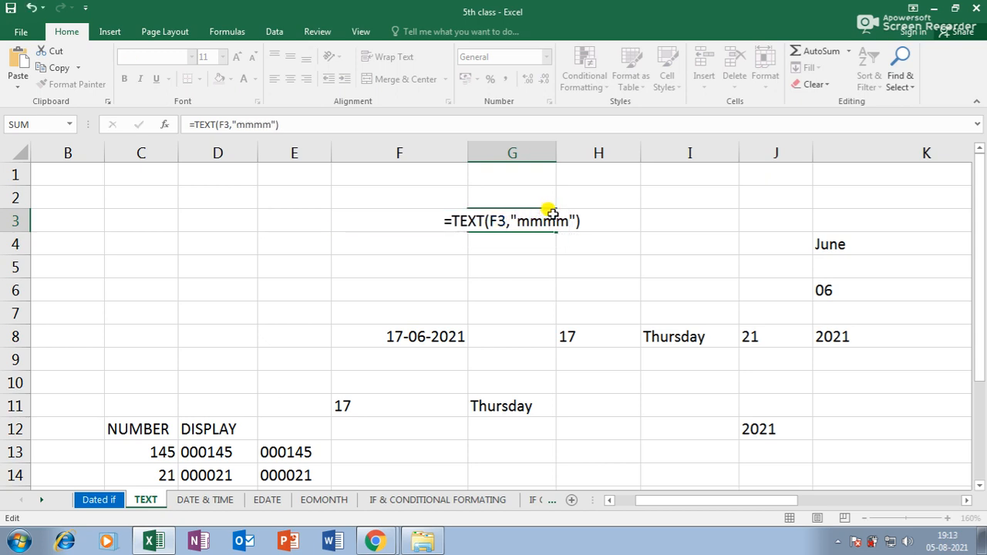
pyautogui.press('Return')
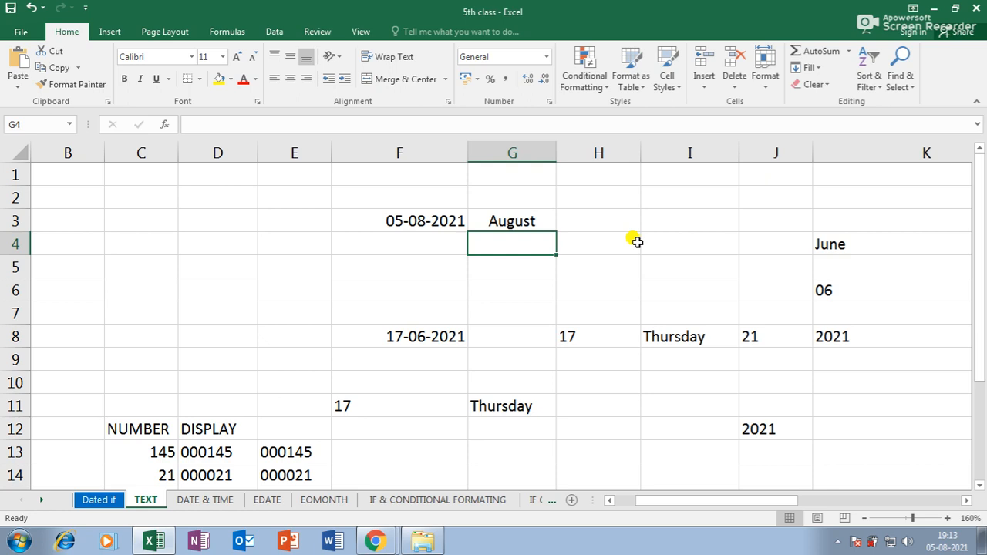
# - Replace the format code in G3's TEXT formula with "yyyy" to return the four-digit year
pyautogui.click(526, 219)
pyautogui.doubleClick(529, 220)
pyautogui.moveTo(511, 217); pyautogui.dragTo(557, 207)
pyautogui.write('yyyy')
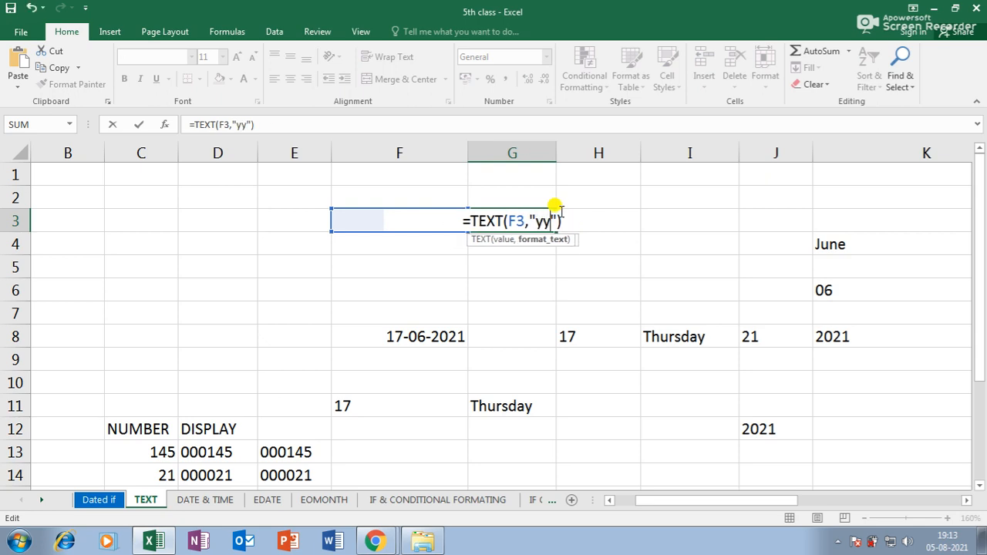
pyautogui.press('Return')
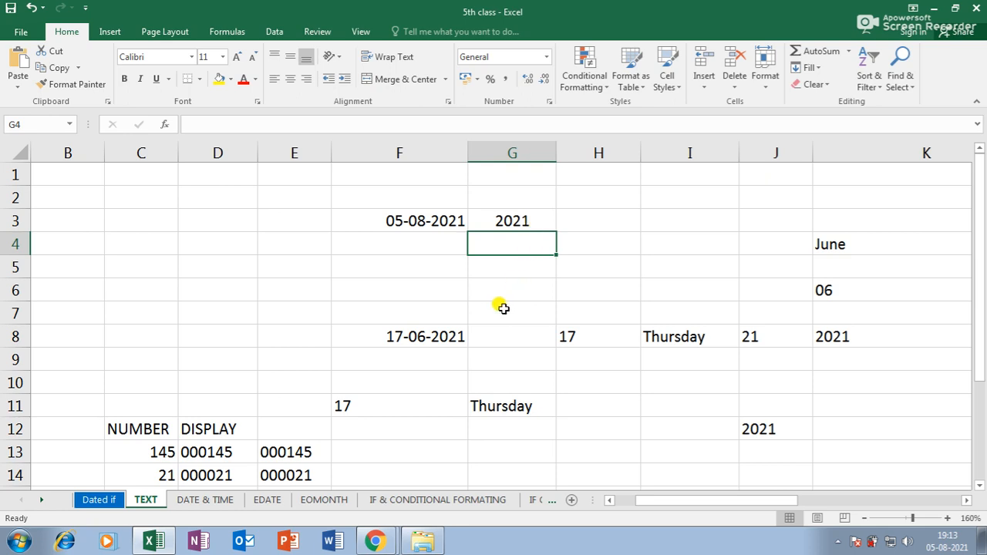
# - Clear G3 and enter a new TEXT formula on the date in F3 with format code "dd" to return the day
pyautogui.click(526, 221)
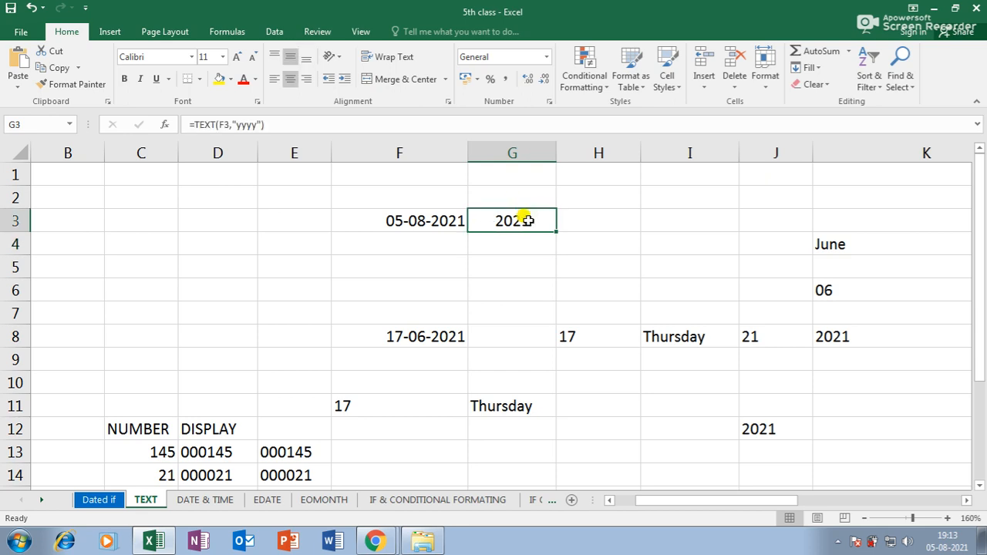
pyautogui.press('Delete')
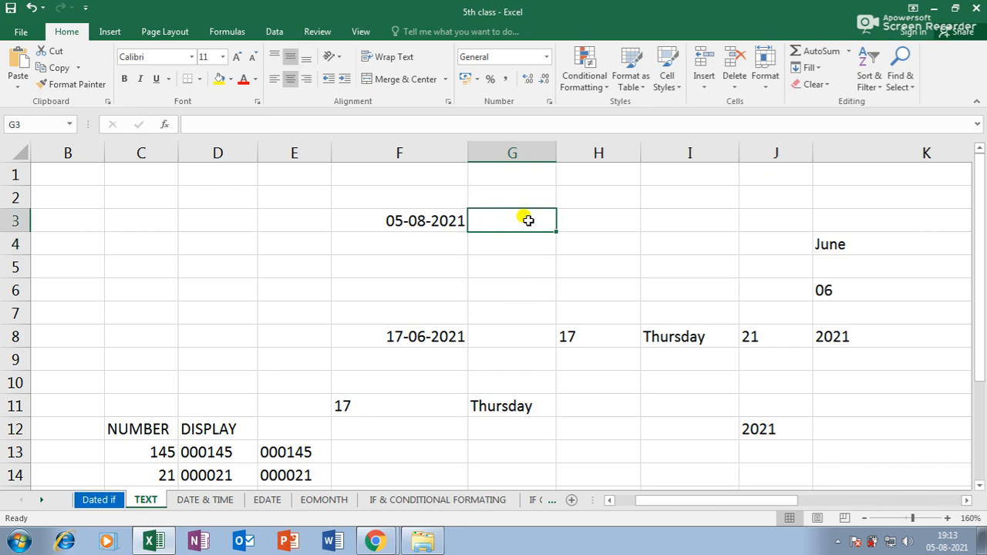
pyautogui.write('=text')
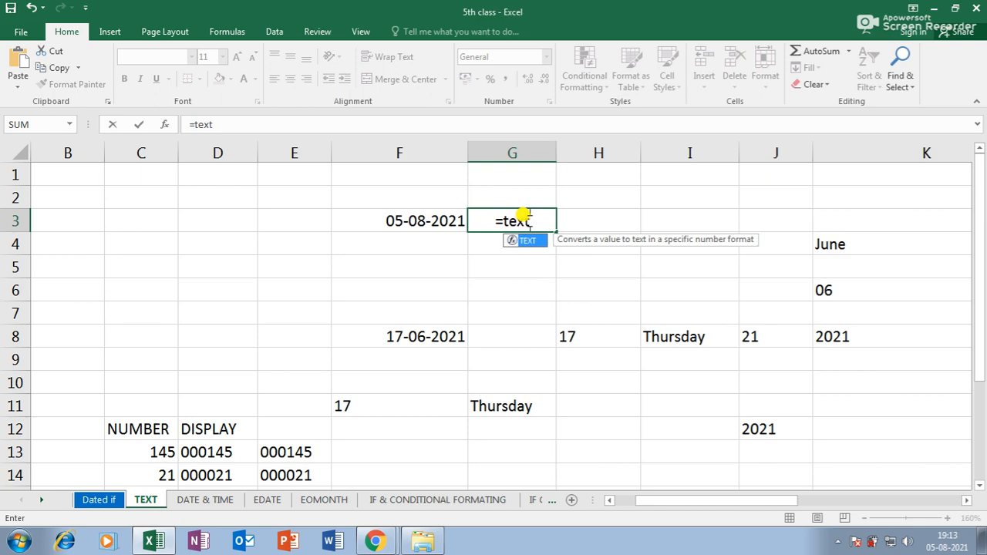
pyautogui.write('(')
pyautogui.click(425, 216)
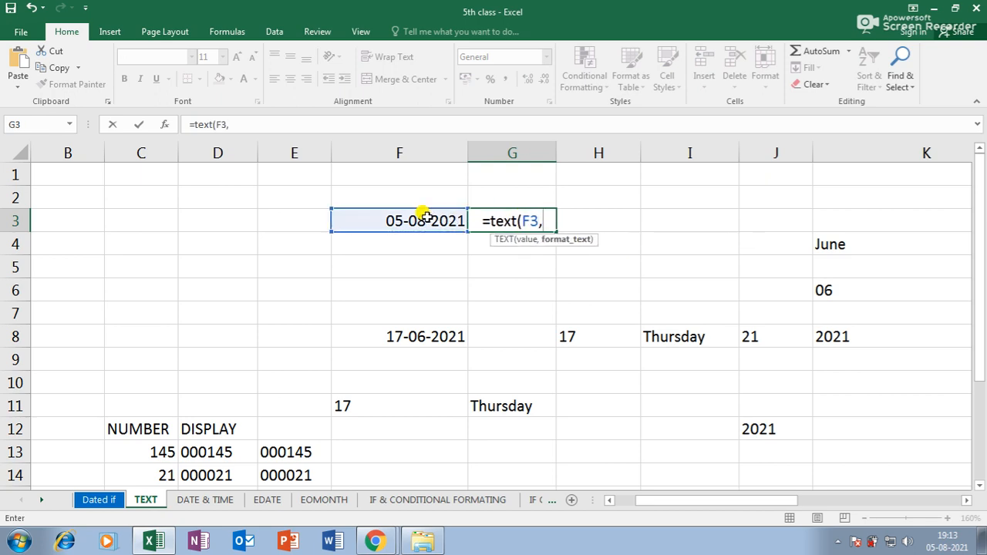
pyautogui.write('"')
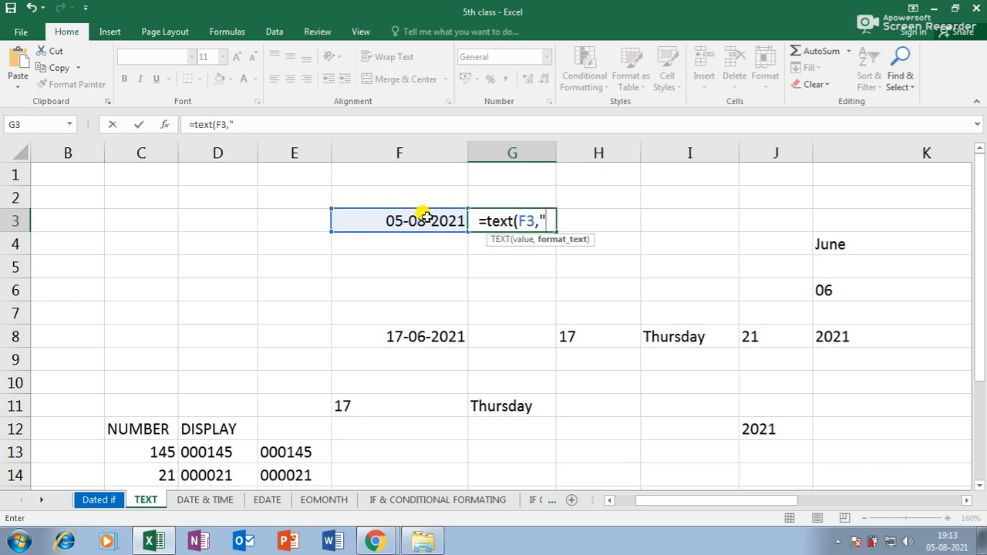
pyautogui.write('dd"')
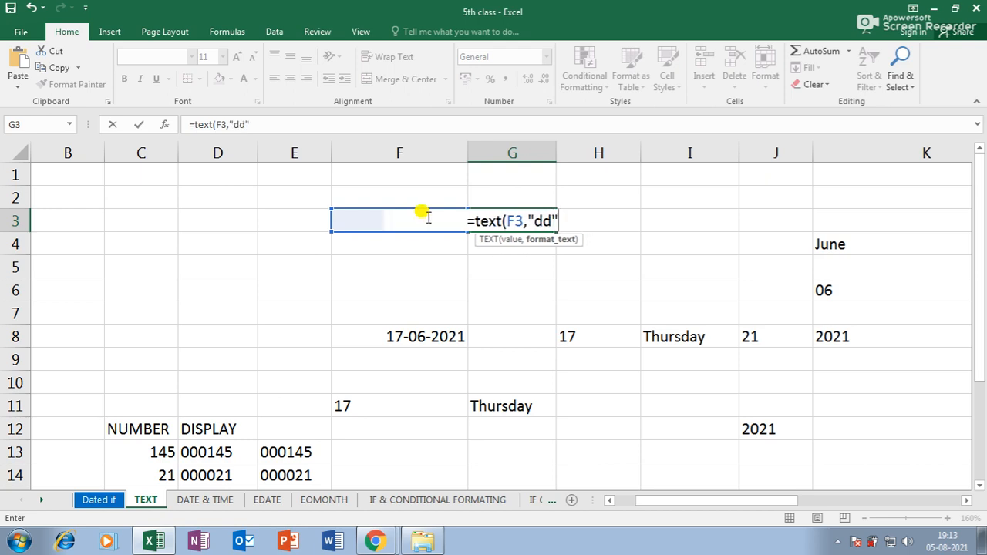
pyautogui.press('Return')
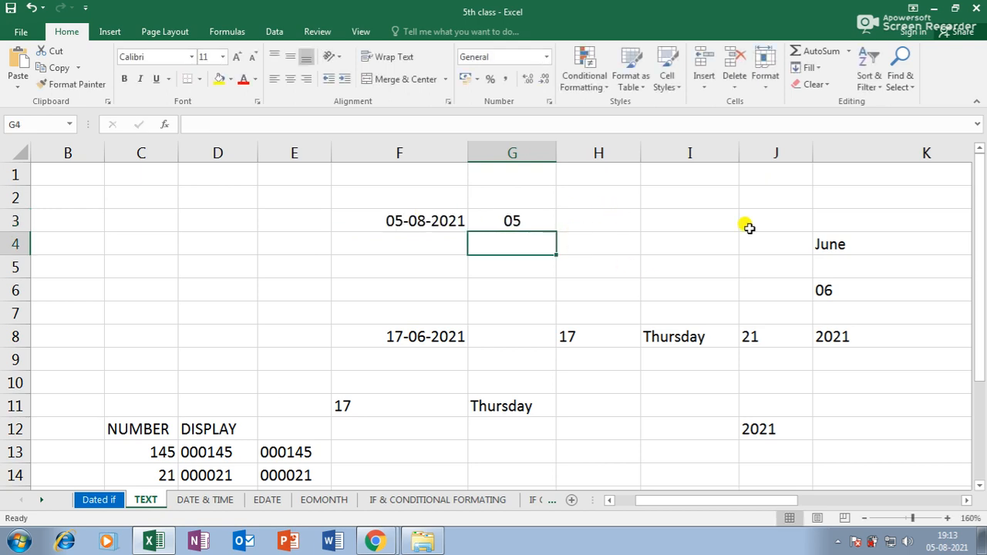
# - Move the June cell from K4 to K5, and enter a TEXT formula in H3 on F3 with format code "mm"
pyautogui.click(819, 244)
pyautogui.moveTo(866, 257); pyautogui.dragTo(866, 268)
pyautogui.click(607, 221)
pyautogui.write('=')
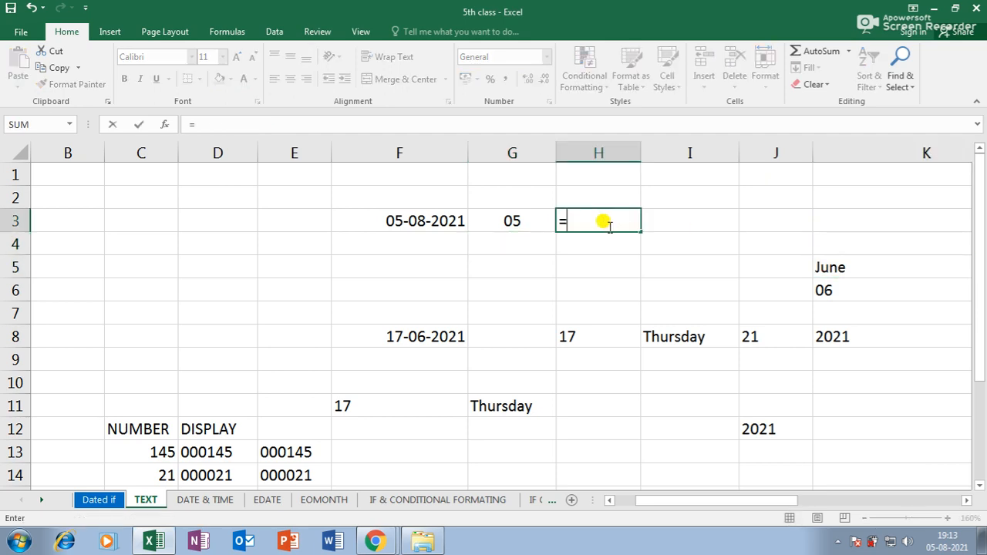
pyautogui.write('text')
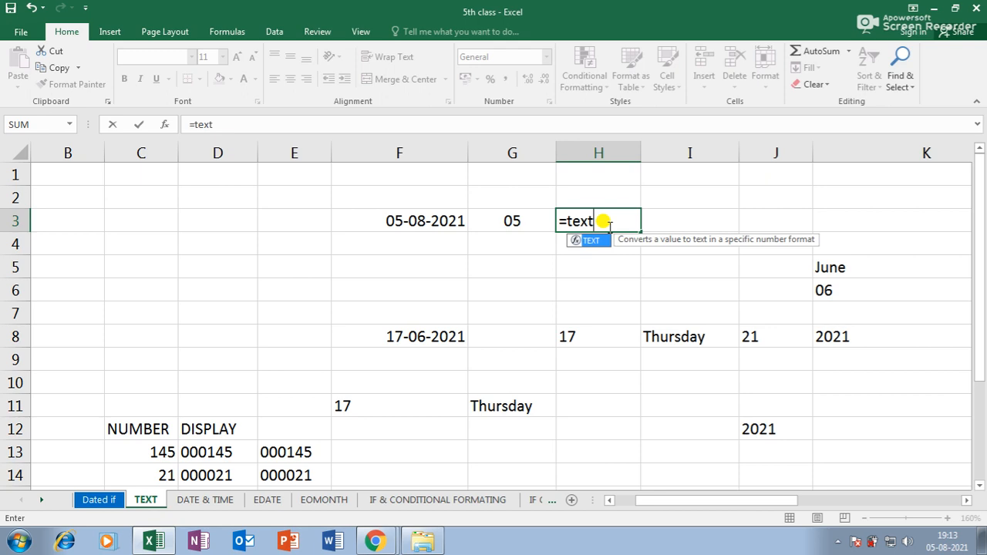
pyautogui.write('(')
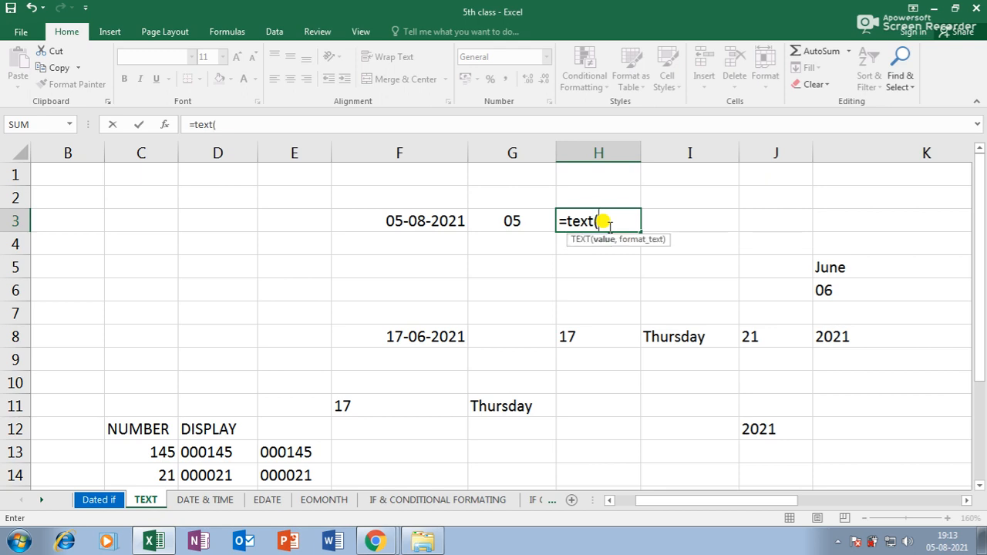
pyautogui.click(403, 221)
pyautogui.write(',"mm')
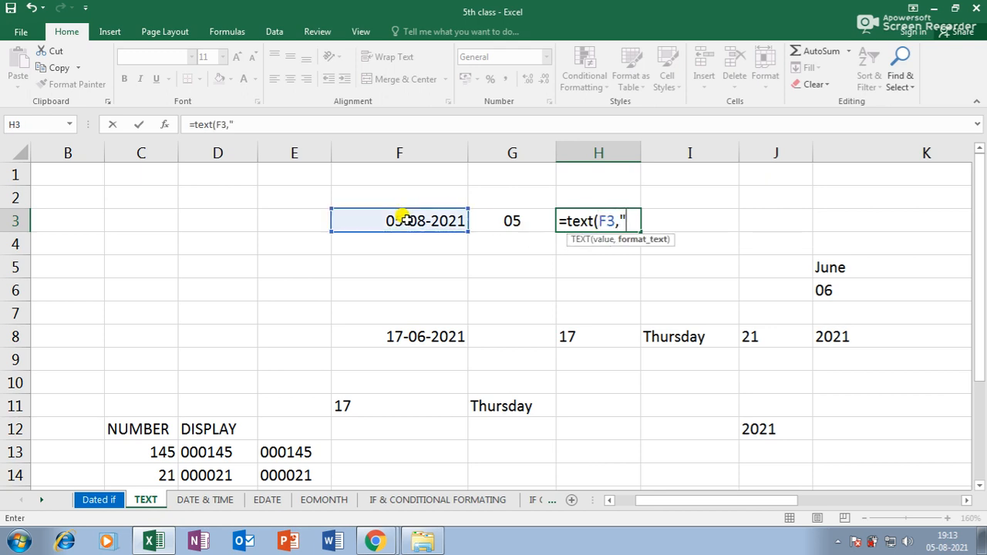
pyautogui.write('")]')
pyautogui.press('BackSpace')
pyautogui.press('Return')
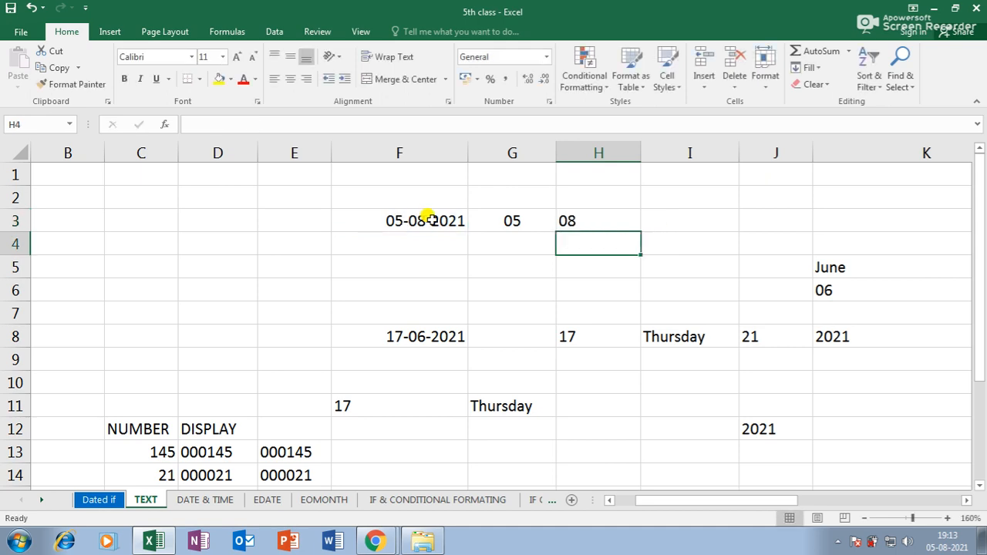
# - Enter a TEXT formula in I3 on the date in F3 with format code "yy" for the two-digit year
pyautogui.click(663, 220)
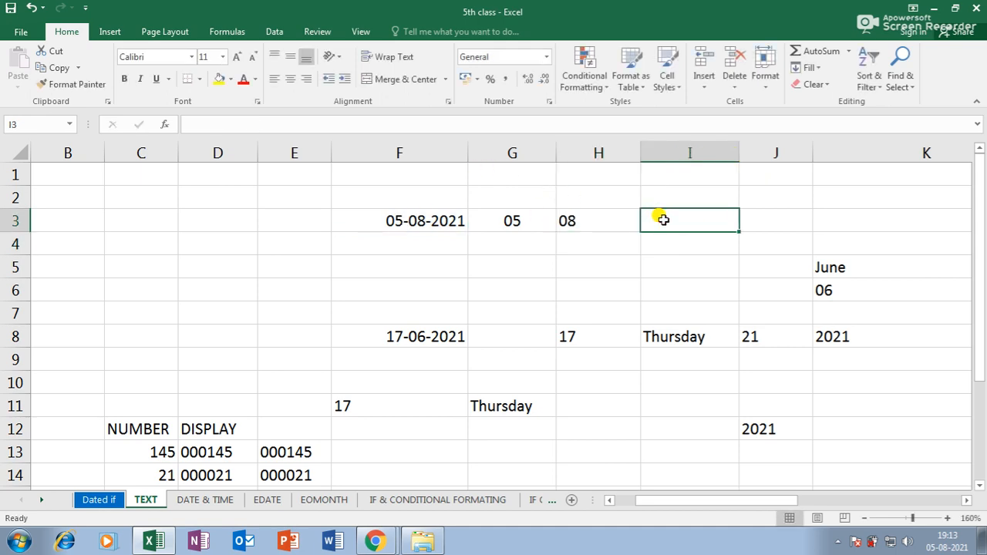
pyautogui.write('=text')
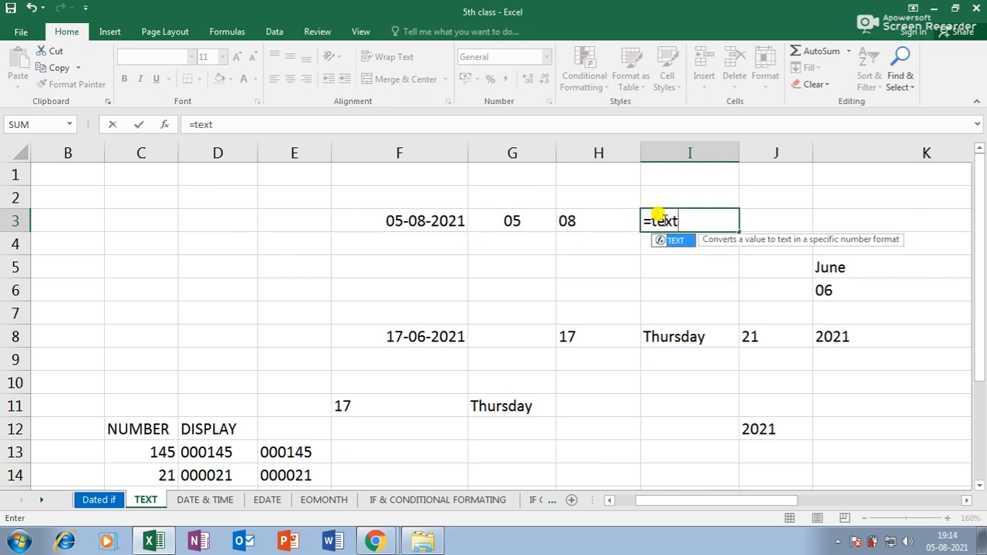
pyautogui.write('(')
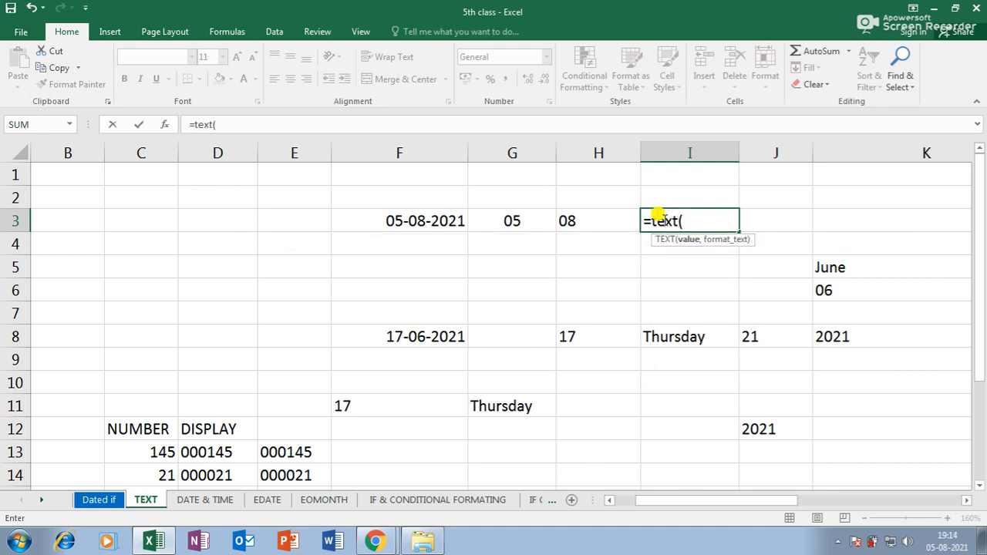
pyautogui.click(409, 218)
pyautogui.write(',"')
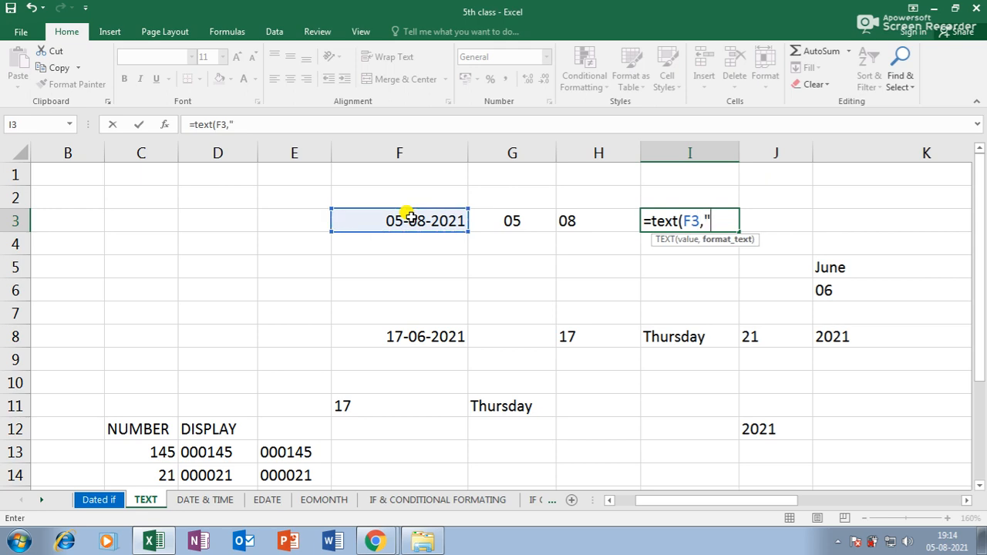
pyautogui.write('yy")')
pyautogui.press('Return')
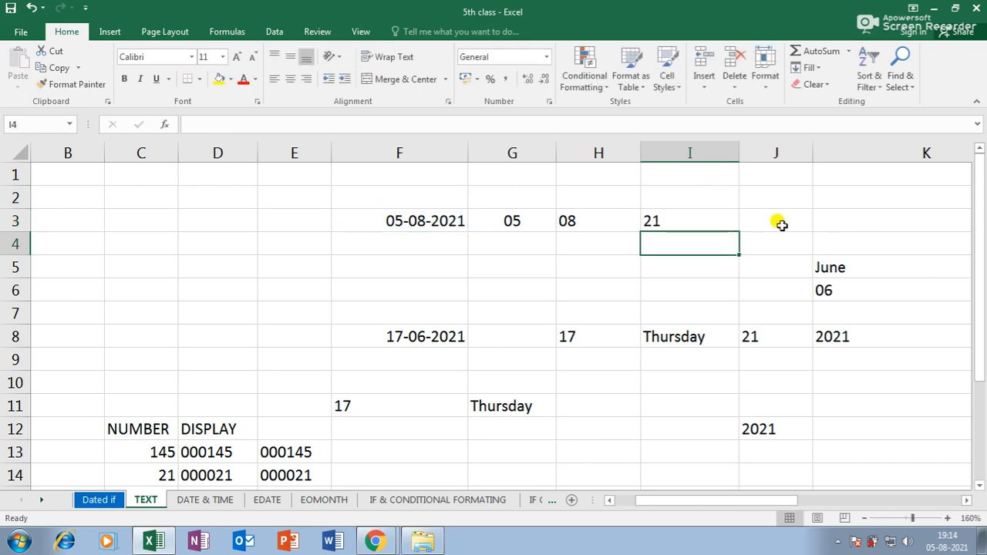
# - Enter a TEXT formula in J3 on the date in F3 with format code "dddd" for the full weekday name
pyautogui.click(783, 224)
pyautogui.write('=')
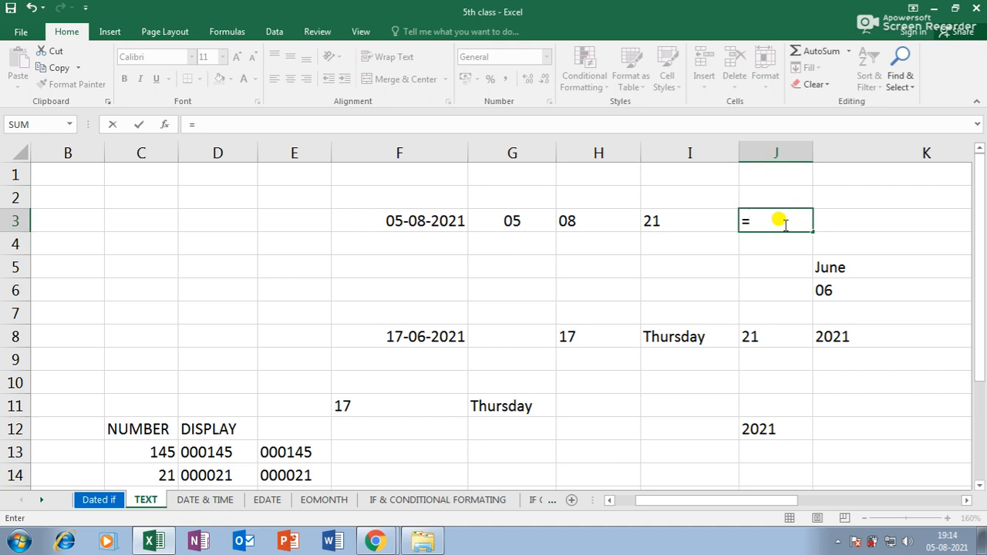
pyautogui.write('text(')
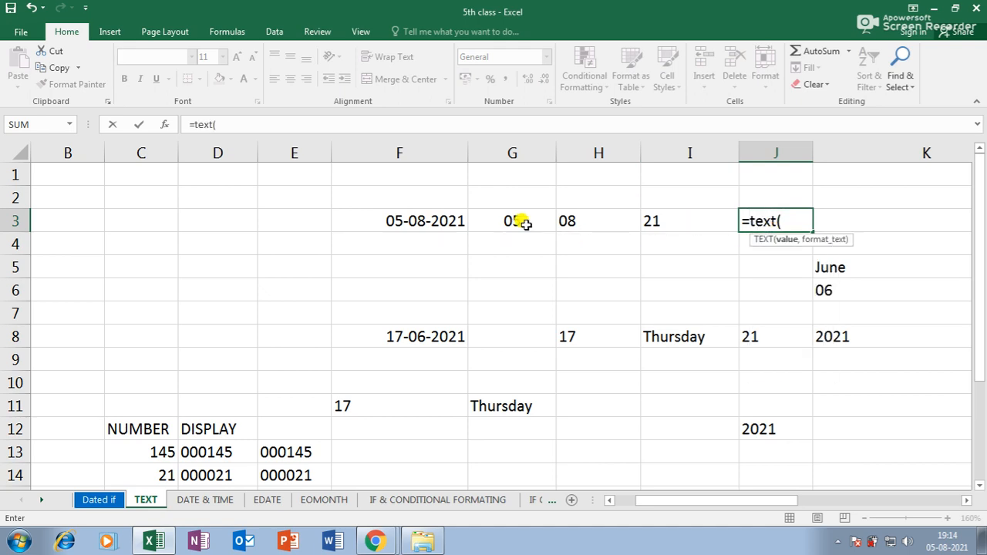
pyautogui.click(419, 219)
pyautogui.write(',"')
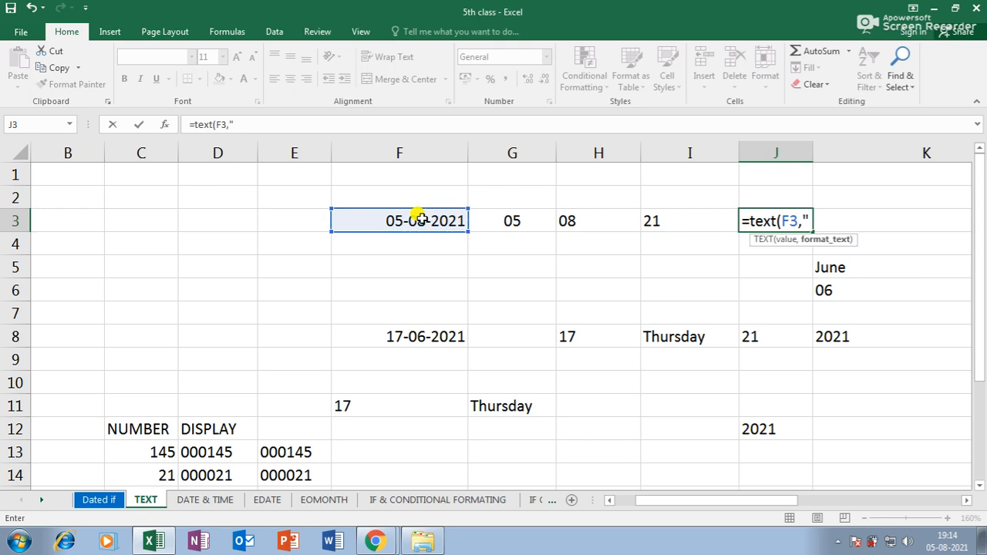
pyautogui.write('dddd')
pyautogui.press('Return')
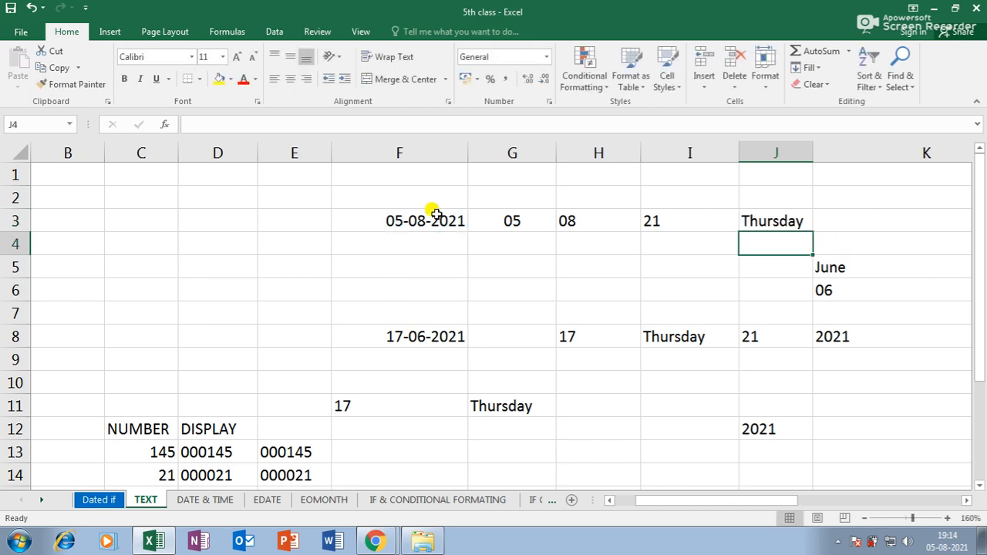
# - Enter a TEXT formula in K3 on the date in F3 with format code "mmmm" for the full month name
pyautogui.moveTo(718, 503); pyautogui.dragTo(749, 503)
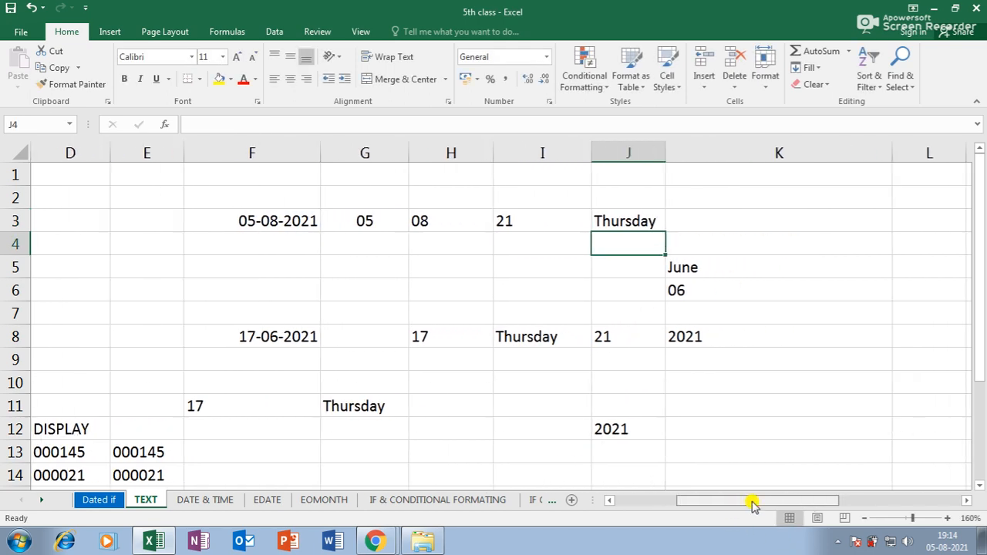
pyautogui.click(728, 223)
pyautogui.write('=text')
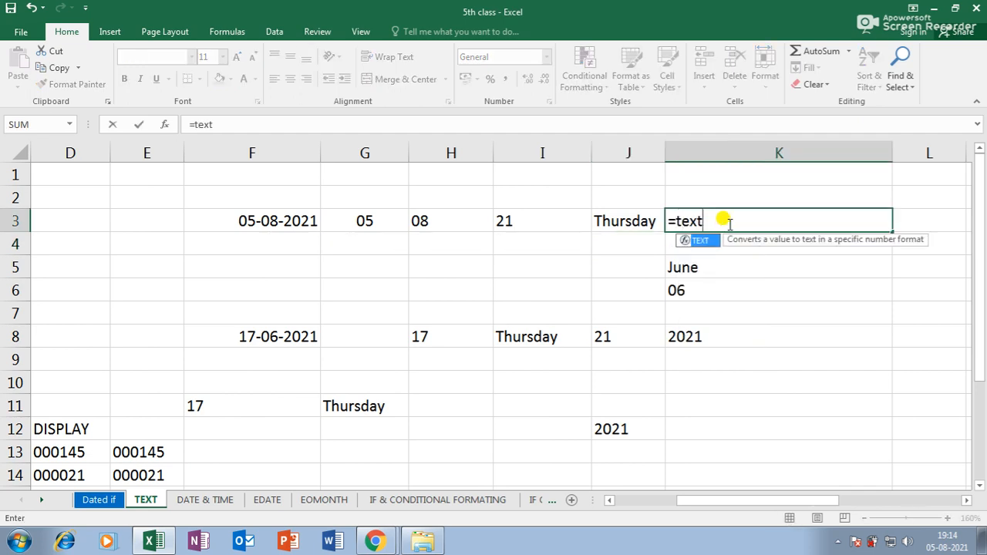
pyautogui.write('(')
pyautogui.click(276, 222)
pyautogui.write(',"')
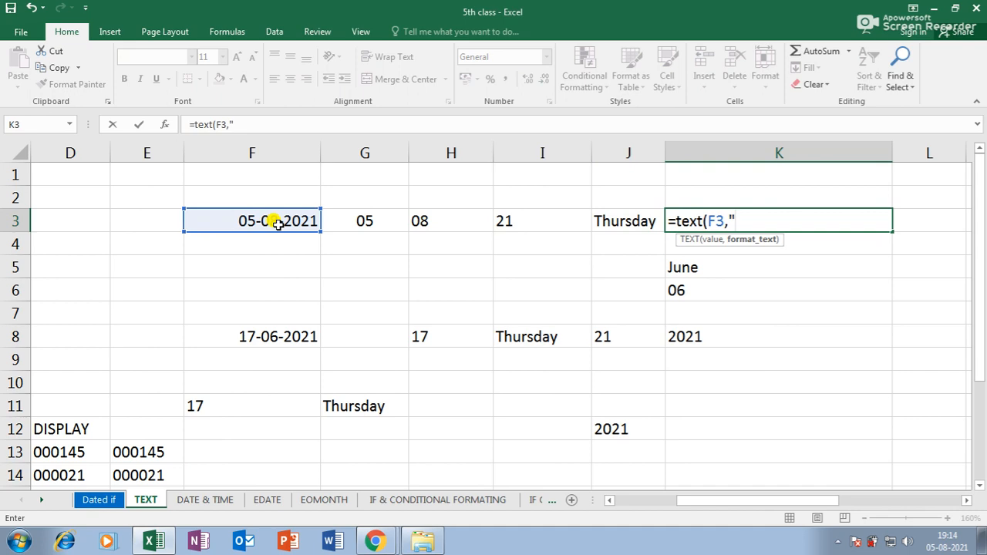
pyautogui.write('mmmm")')
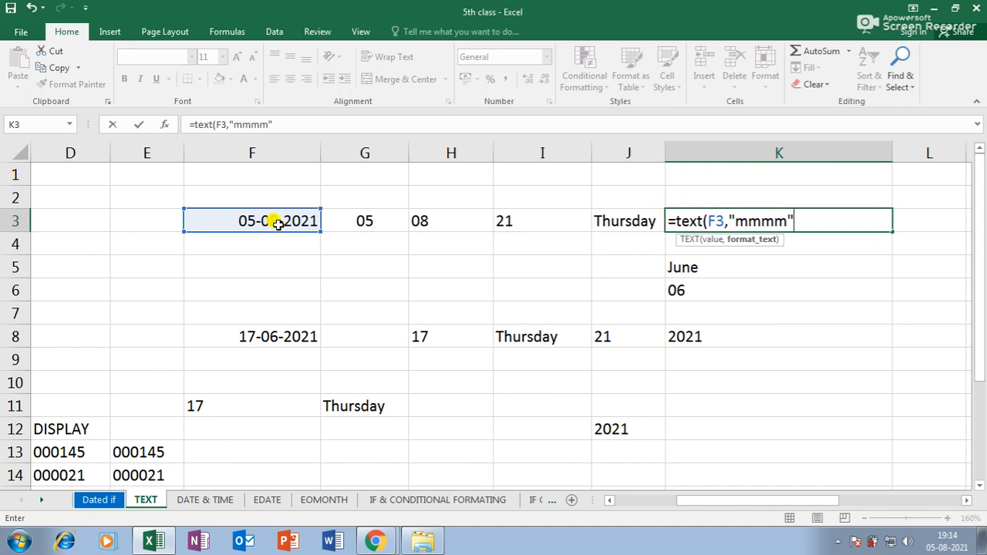
pyautogui.press('Return')
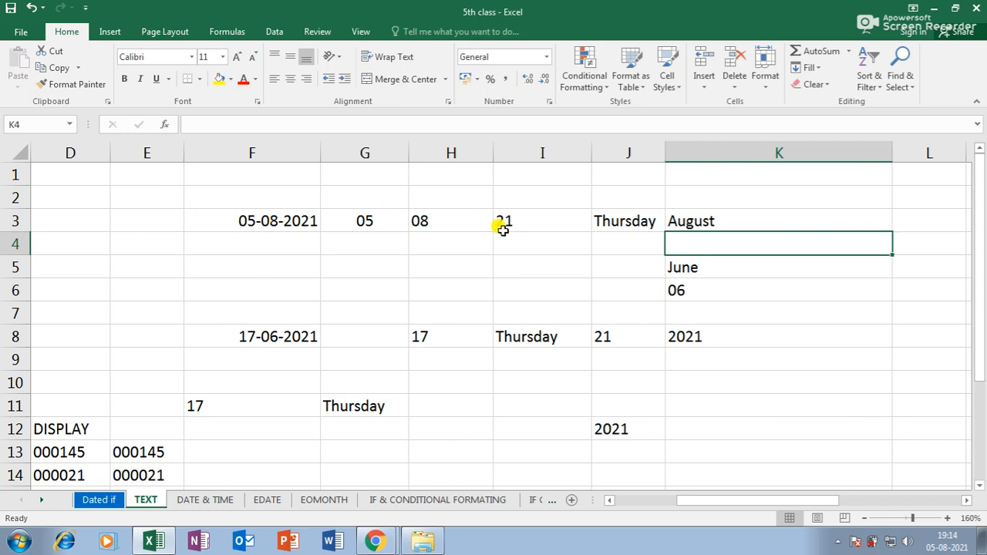
# - Narrow column K, and enter a TEXT formula in L3 on F3 with format code "yyyy" for the four-digit year
pyautogui.click(709, 223)
pyautogui.moveTo(891, 154); pyautogui.dragTo(752, 153)
pyautogui.click(782, 220)
pyautogui.write('=text')
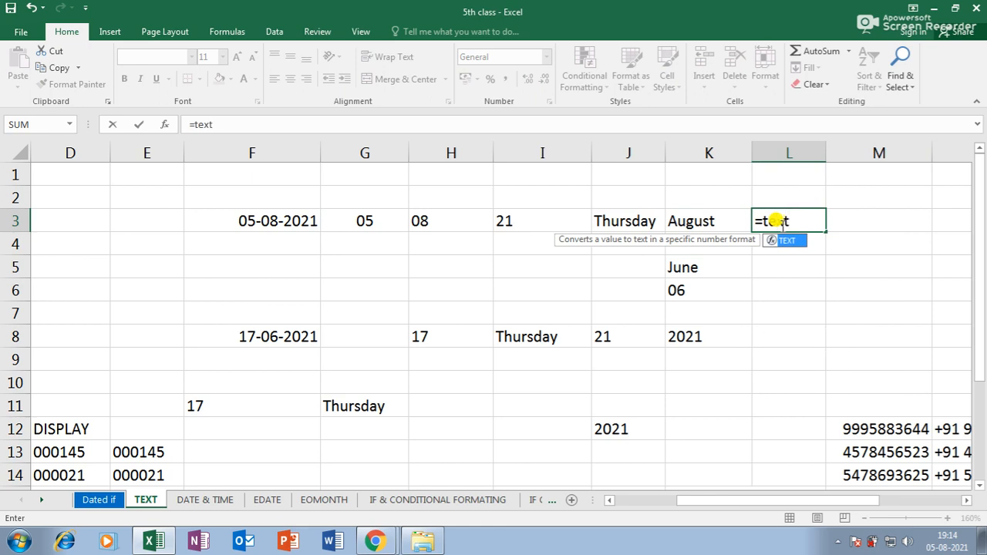
pyautogui.write('(')
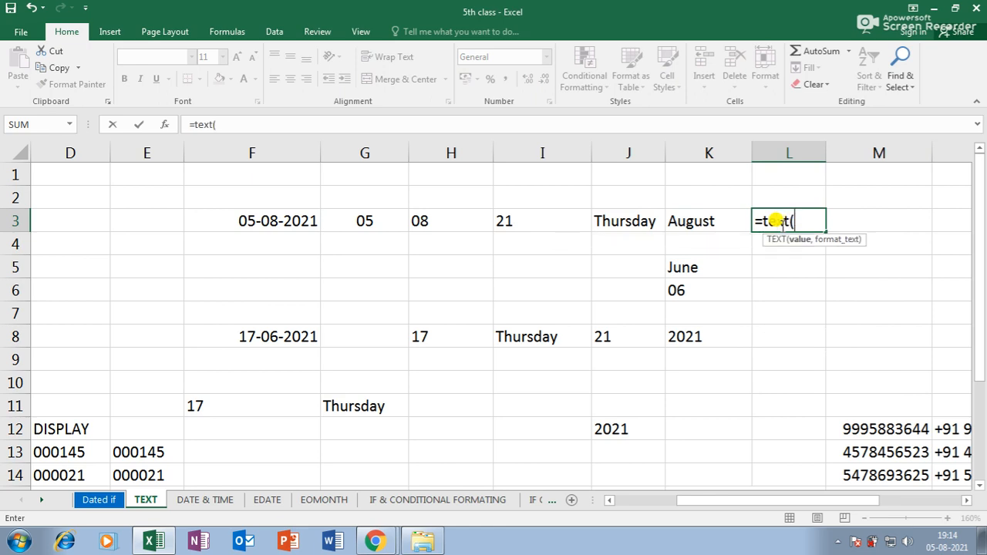
pyautogui.click(233, 221)
pyautogui.write(',"')
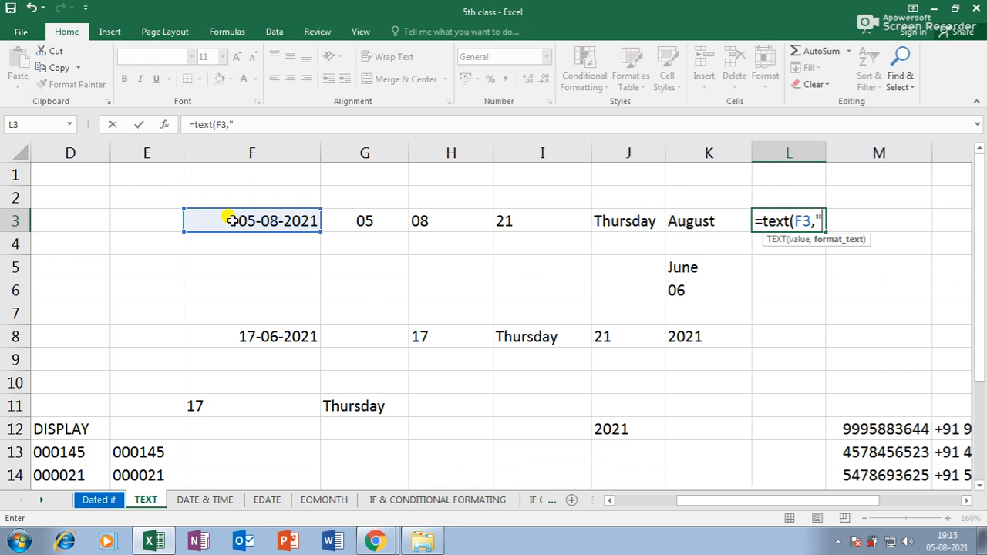
pyautogui.write('t')
pyautogui.press('BackSpace')
pyautogui.write('yyyy")')
pyautogui.press('Return')
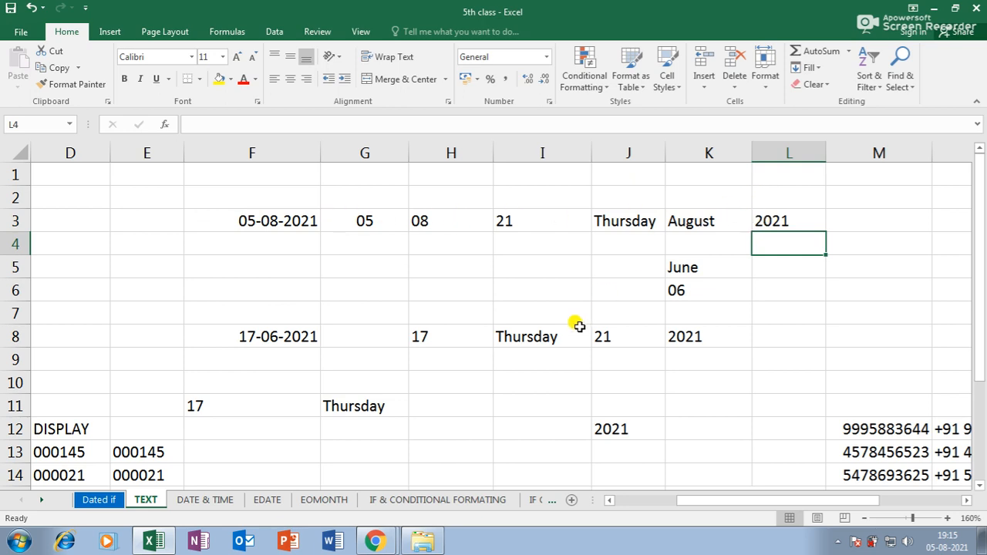
# - Examine the existing TEXT formulas for the 17-06-2021 date in rows 5 to 12
pyautogui.click(420, 340)
pyautogui.click(584, 332)
pyautogui.click(679, 334)
pyautogui.click(683, 290)
pyautogui.click(687, 267)
pyautogui.click(683, 287)
pyautogui.click(686, 336)
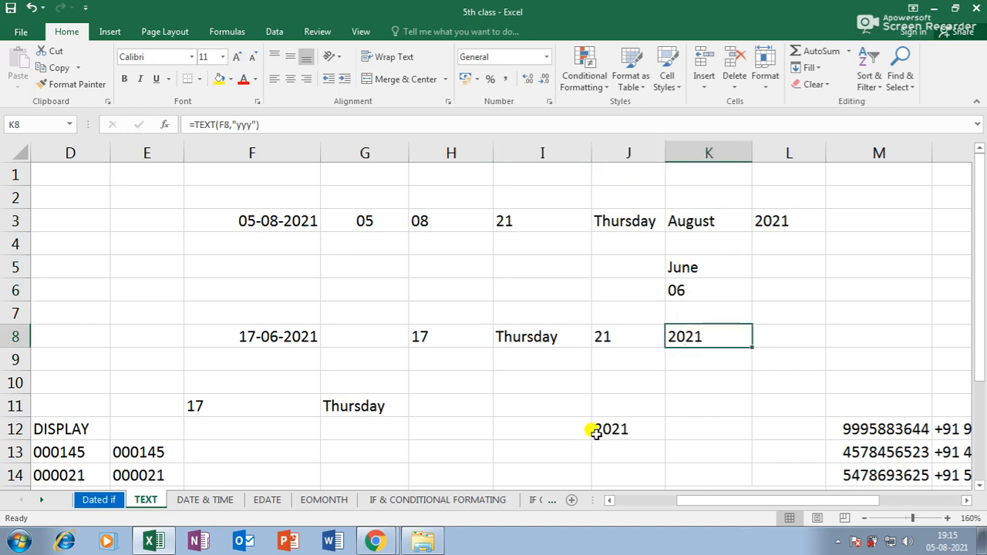
pyautogui.click(617, 425)
pyautogui.click(348, 400)
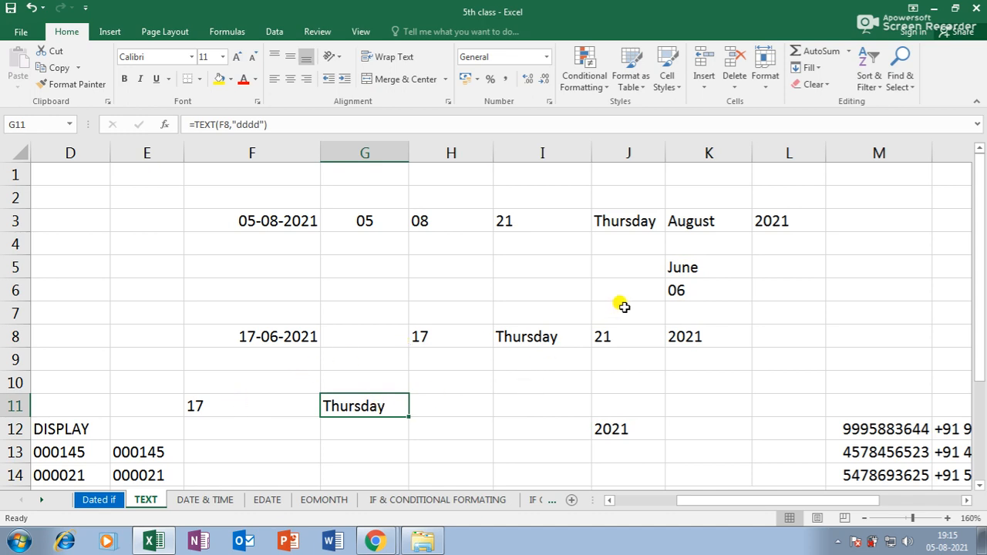
# - Clear the old example cells F5:L12 and save the workbook
pyautogui.moveTo(765, 271); pyautogui.dragTo(303, 415)
pyautogui.press('Delete')
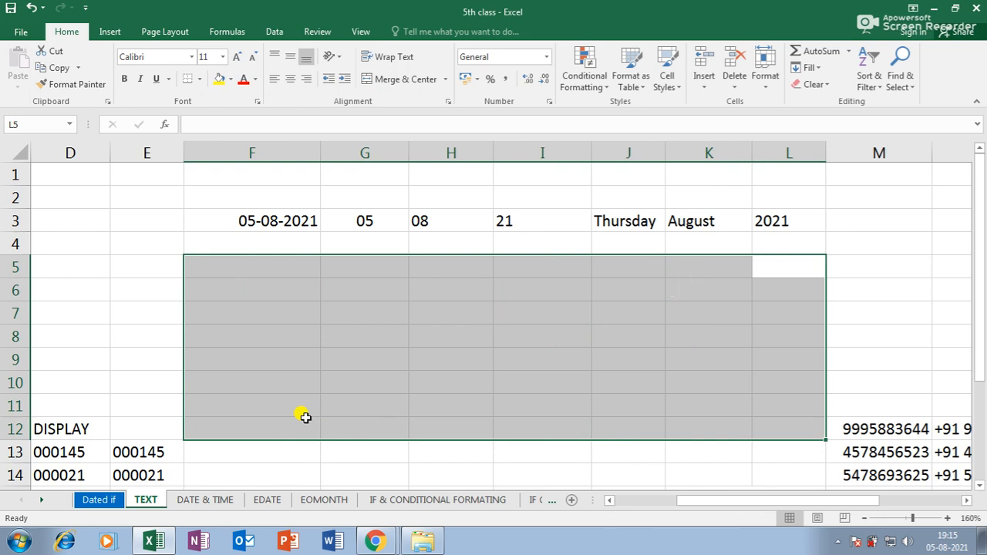
pyautogui.click(15, 28)
pyautogui.click(31, 145)
# - Widen columns L and K so the combined date text in K15 fits within its cell
pyautogui.click(529, 319)
pyautogui.moveTo(688, 502); pyautogui.dragTo(631, 502)
pyautogui.scroll(-4, 573, 388)
pyautogui.scroll(1, 575, 388)
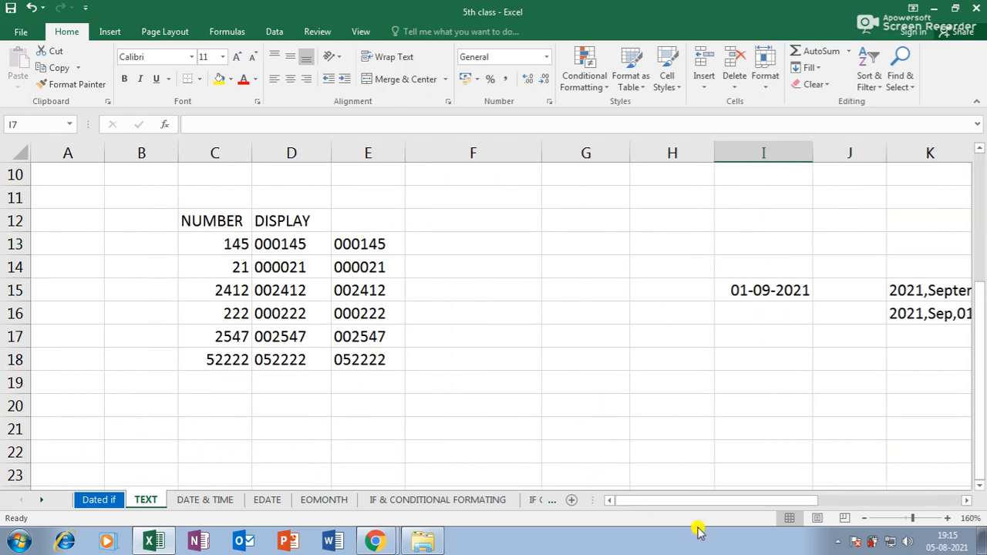
pyautogui.moveTo(692, 501); pyautogui.dragTo(795, 500)
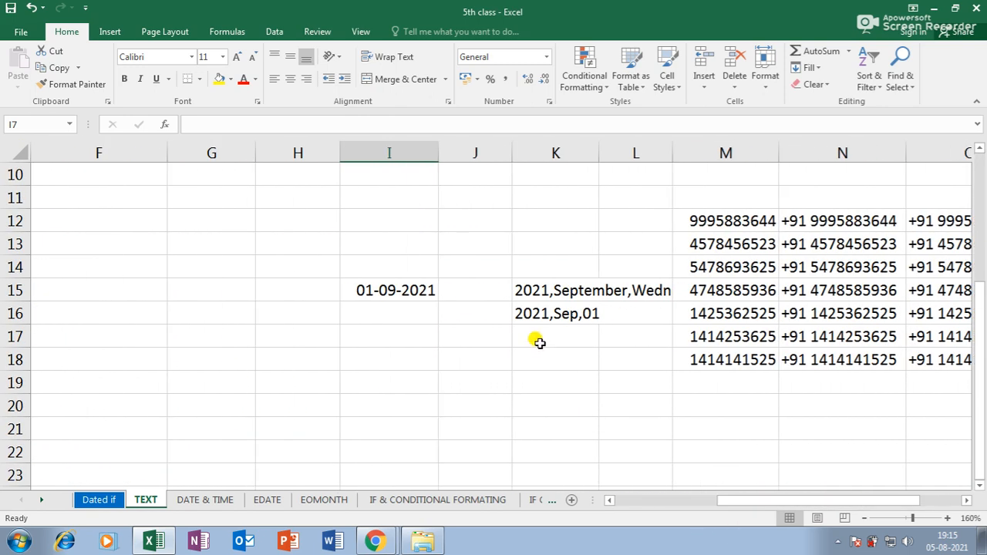
pyautogui.click(564, 286)
pyautogui.moveTo(672, 153); pyautogui.dragTo(760, 158)
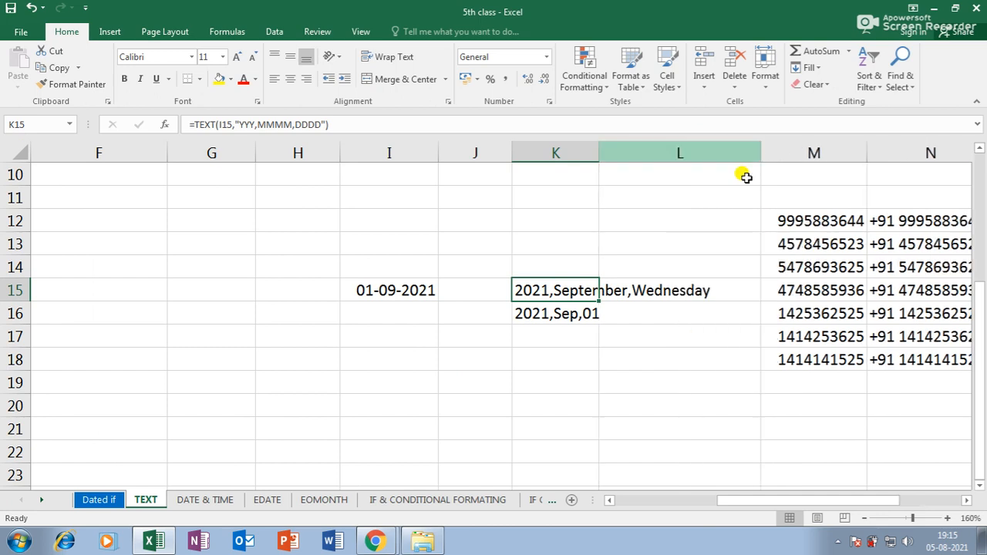
pyautogui.moveTo(599, 153); pyautogui.dragTo(716, 153)
pyautogui.scroll(2, 701, 392)
pyautogui.scroll(-4, 701, 393)
pyautogui.scroll(2, 701, 392)
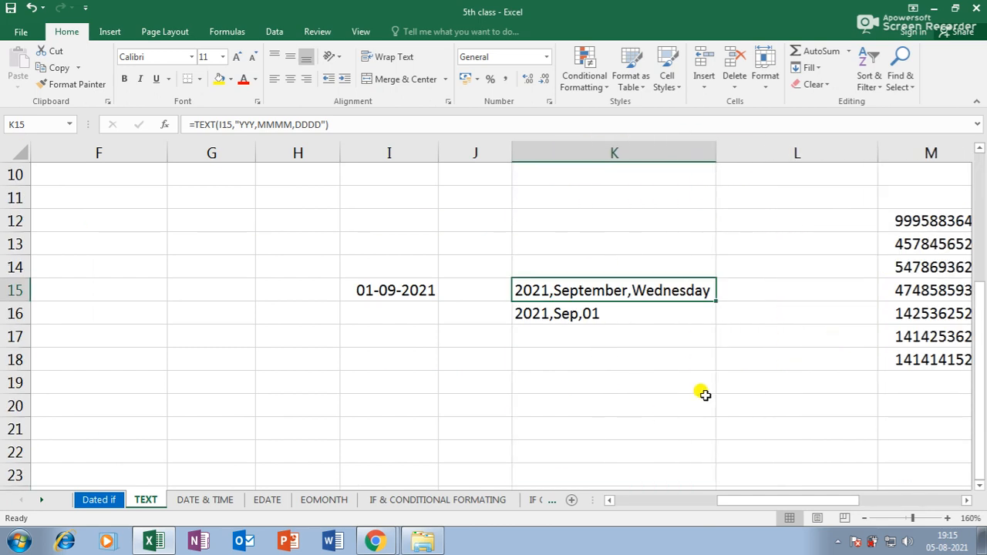
# - Change the date in I15 to 05-08-2021
pyautogui.click(359, 290)
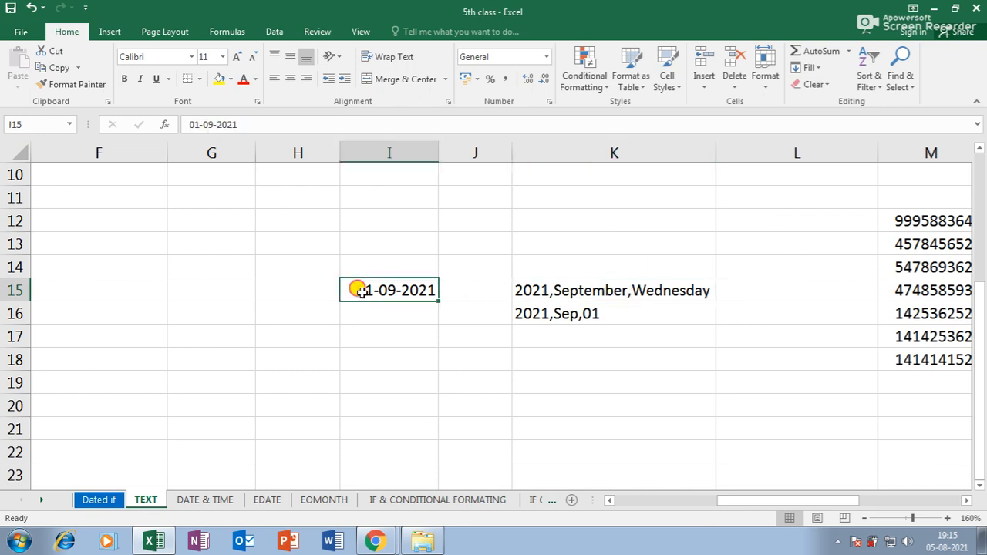
pyautogui.click(562, 286)
pyautogui.click(394, 292)
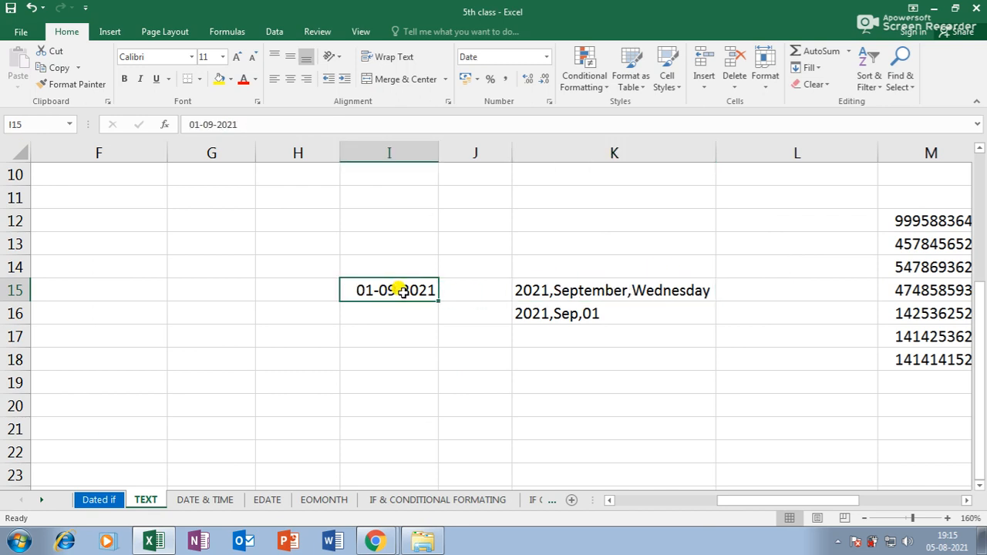
pyautogui.write('05-08-')
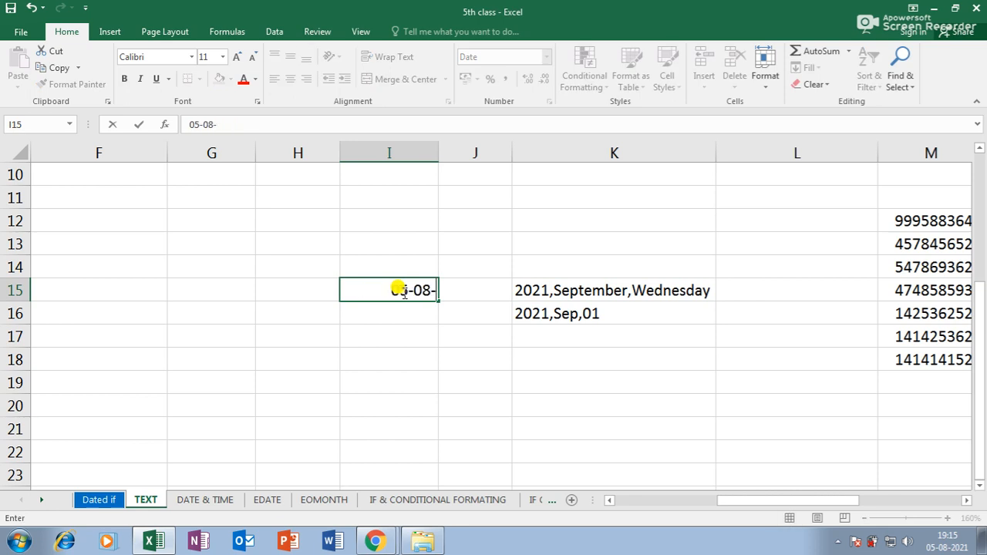
pyautogui.write('2021')
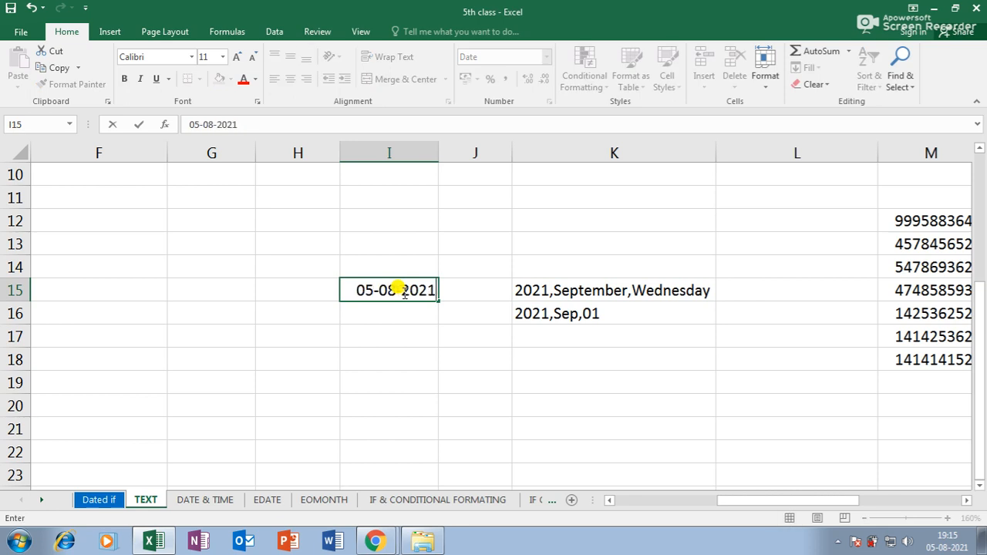
pyautogui.press('Return')
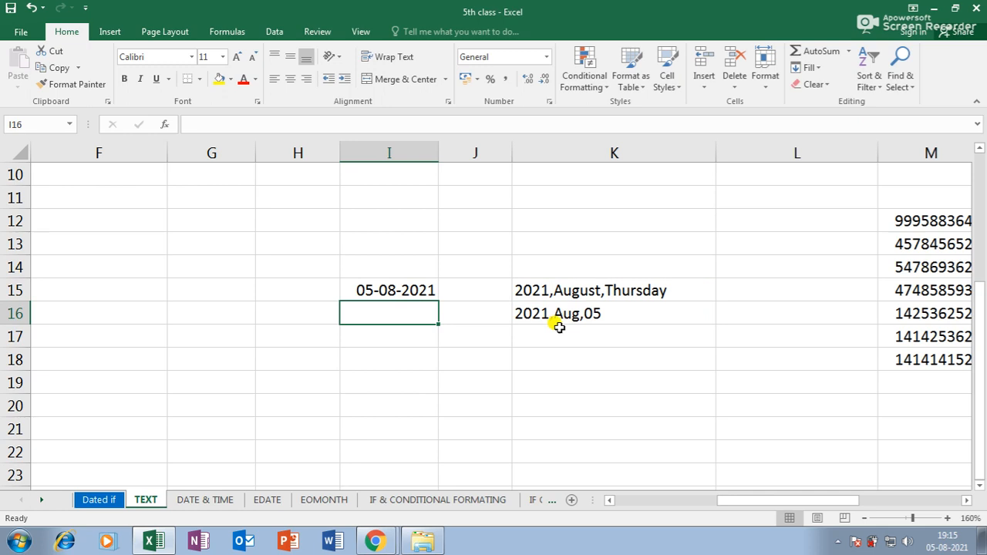
# - Widen column I and check the TEXT formula in K15
pyautogui.click(586, 290)
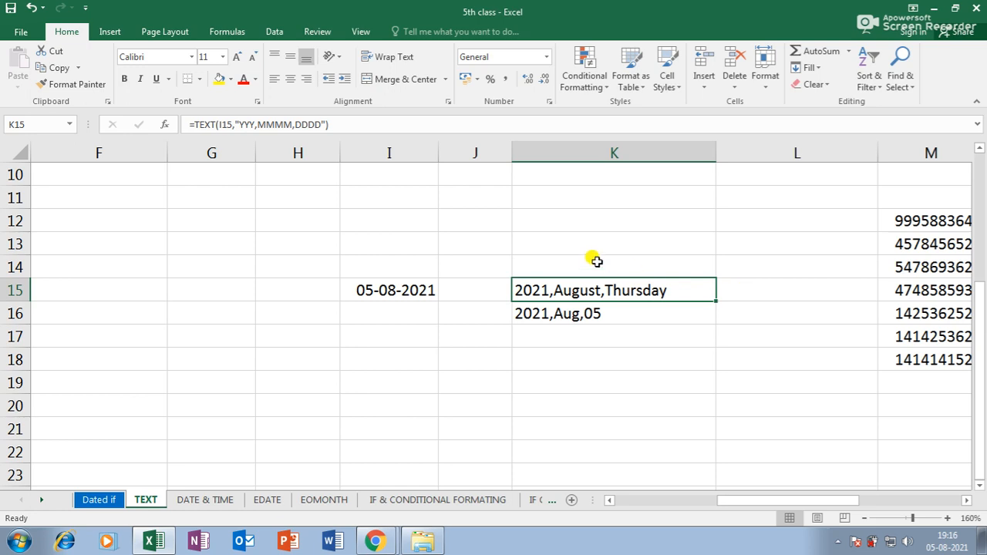
pyautogui.click(386, 321)
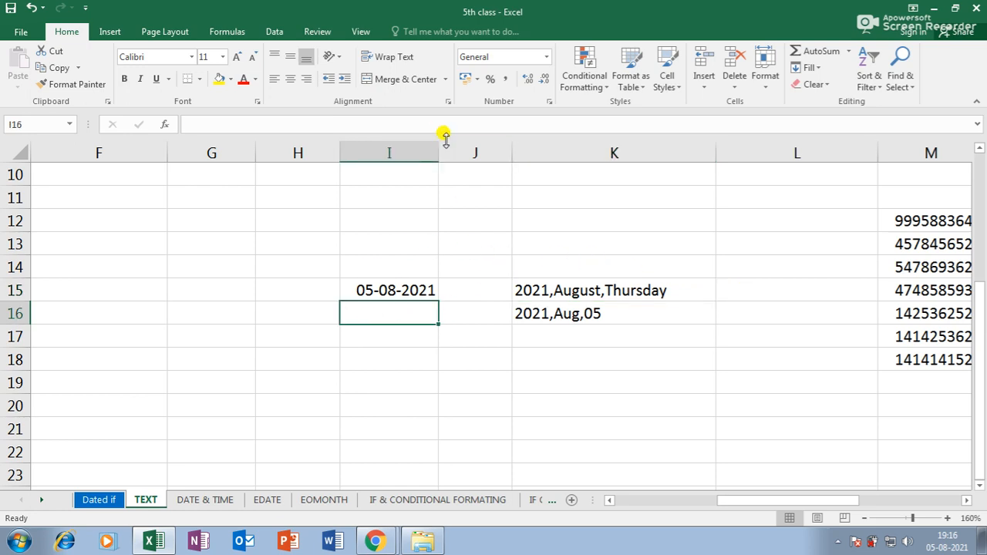
pyautogui.moveTo(437, 154); pyautogui.dragTo(483, 154)
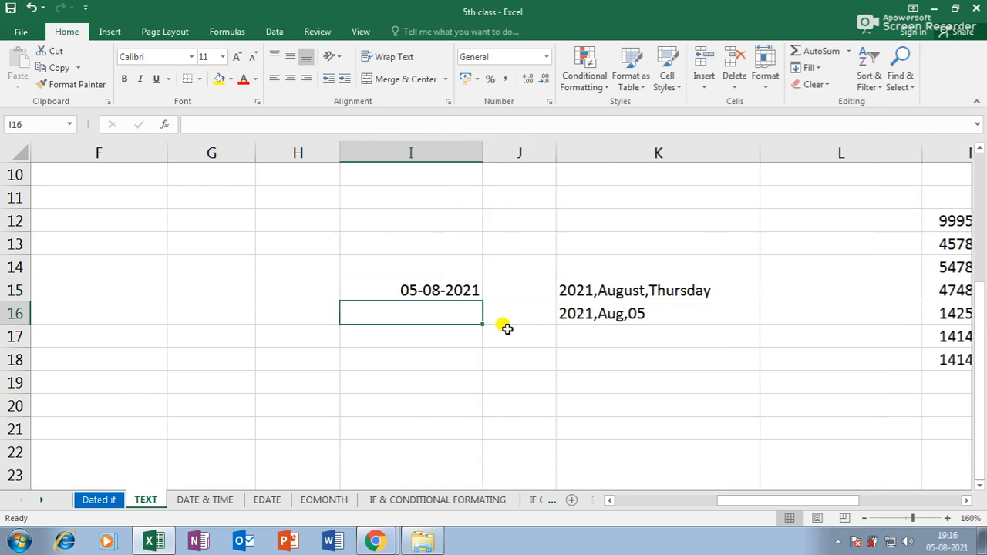
pyautogui.click(618, 283)
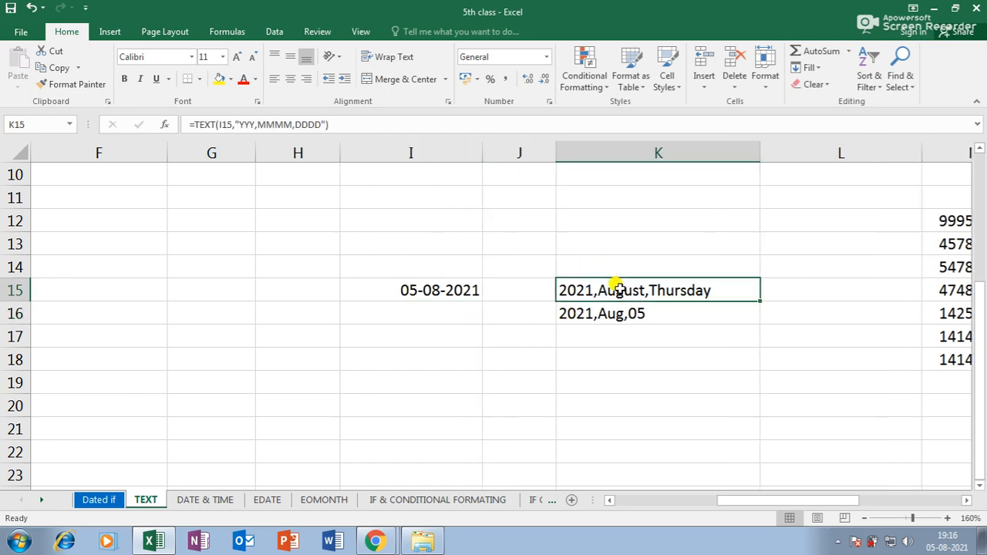
# - Enter a TEXT formula in I16 on the date in I15 with format code "yyy,mmmm,dddd", and widen column I to fit it
pyautogui.click(449, 316)
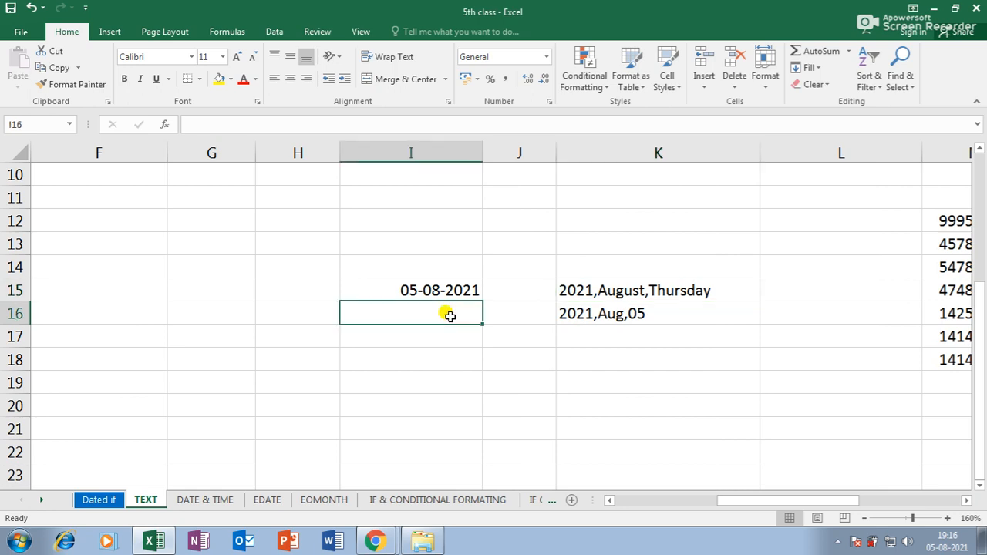
pyautogui.write('=')
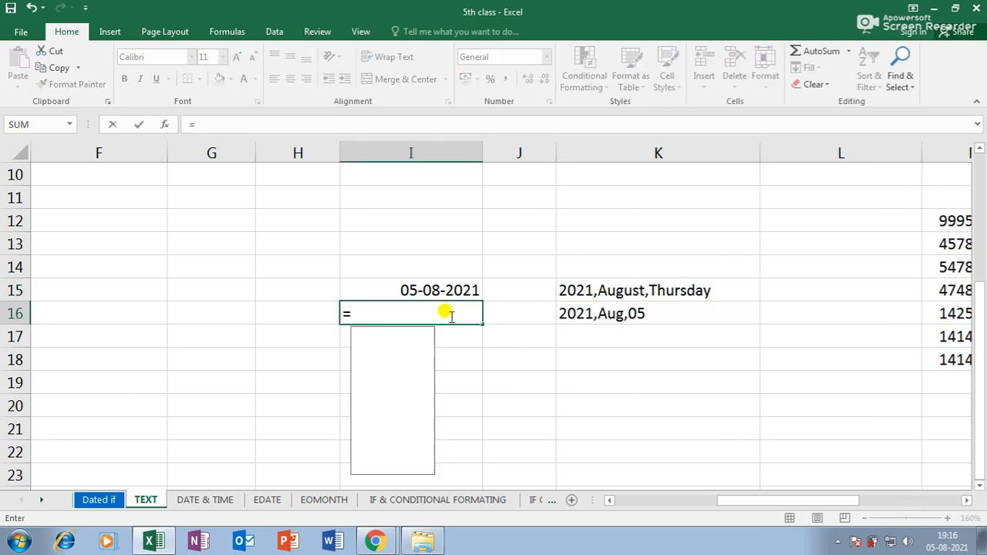
pyautogui.write('text')
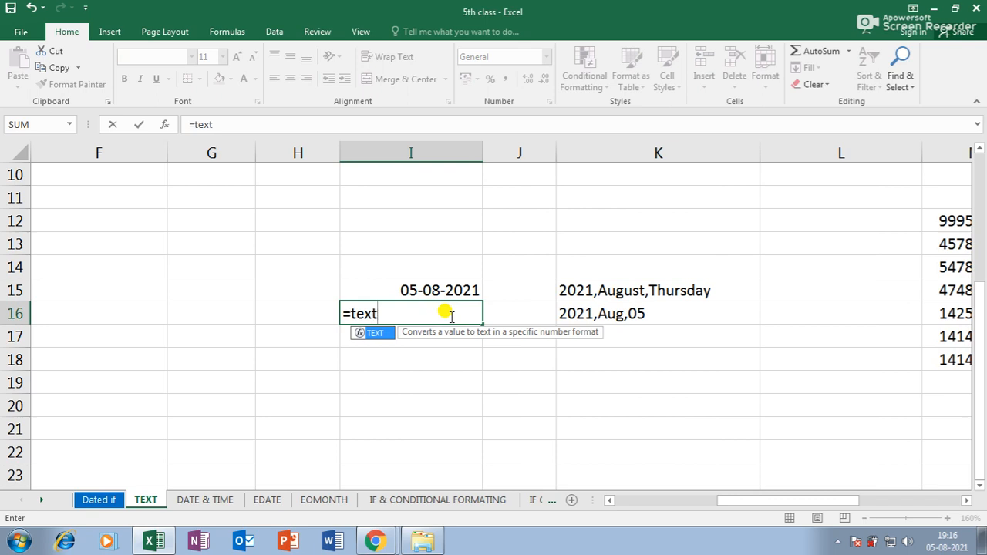
pyautogui.write('(')
pyautogui.click(445, 290)
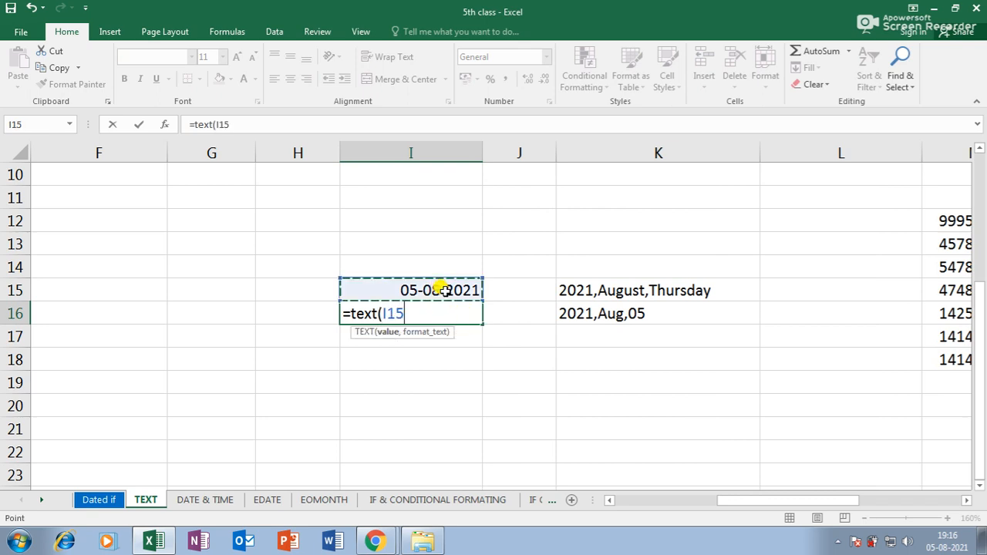
pyautogui.write(',"')
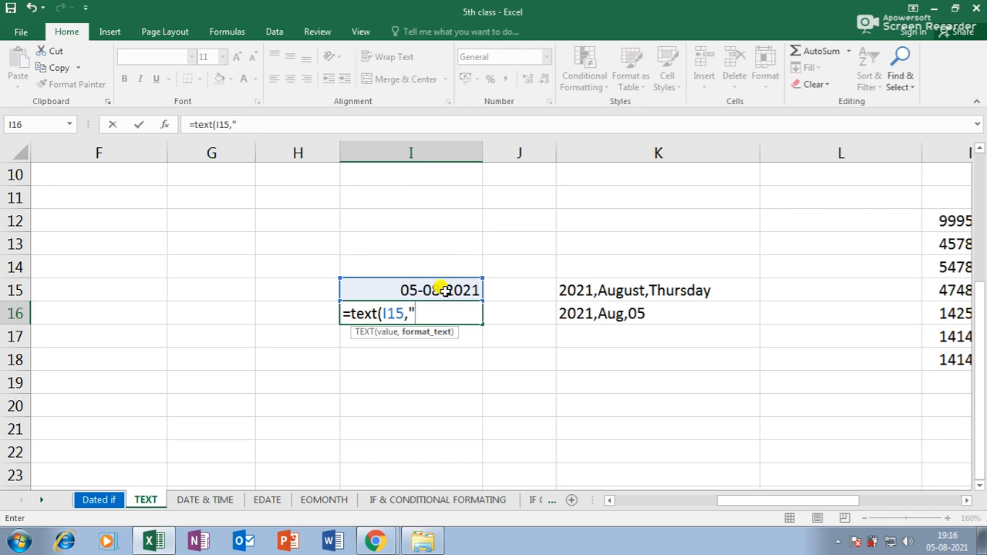
pyautogui.write('yyy,')
pyautogui.write('mmmm,')
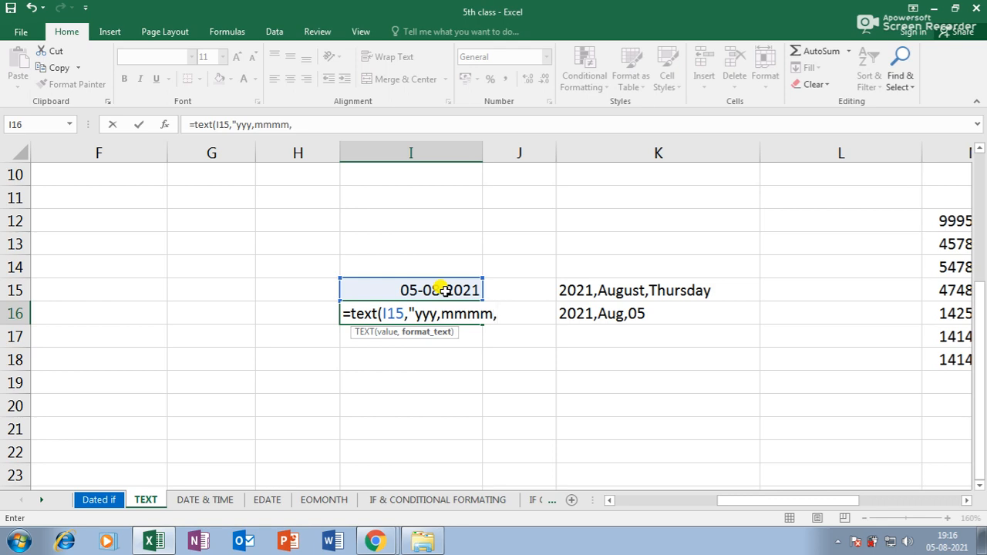
pyautogui.write('dddd")')
pyautogui.press('Return')
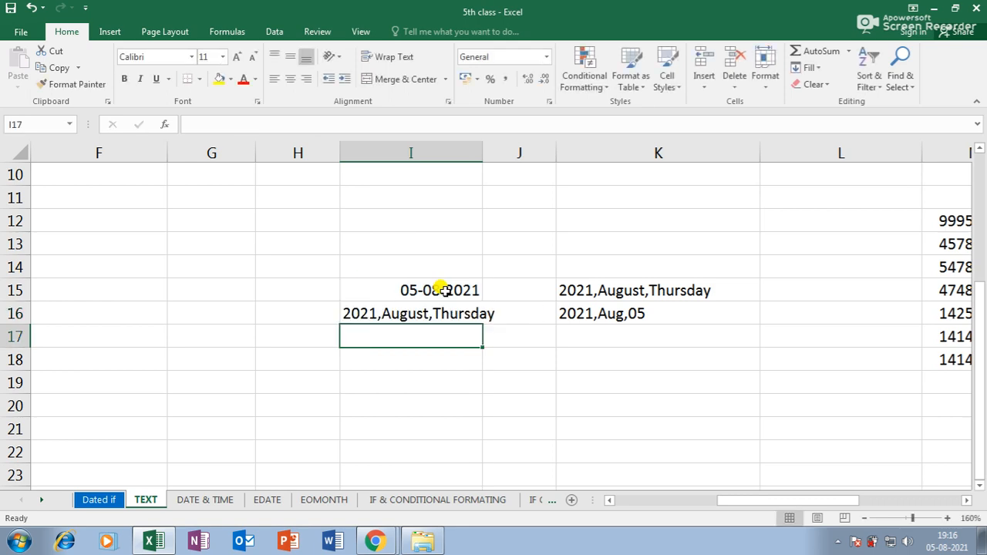
pyautogui.moveTo(483, 147); pyautogui.dragTo(498, 149)
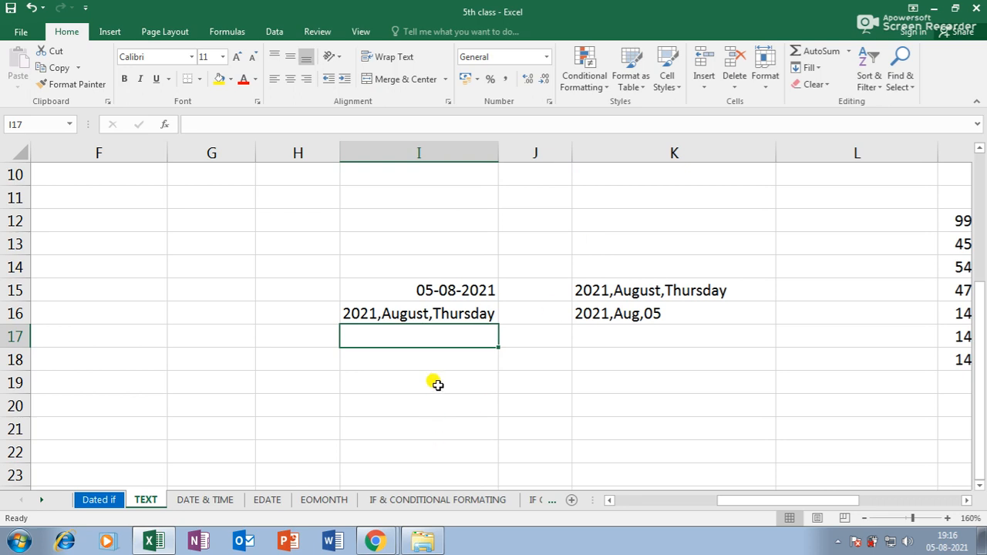
pyautogui.write('=text')
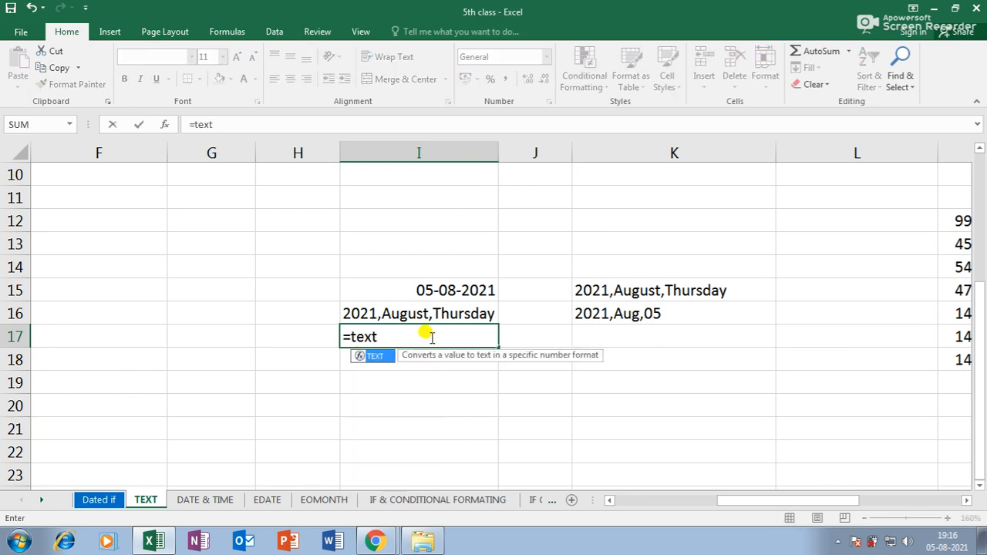
pyautogui.write('(')
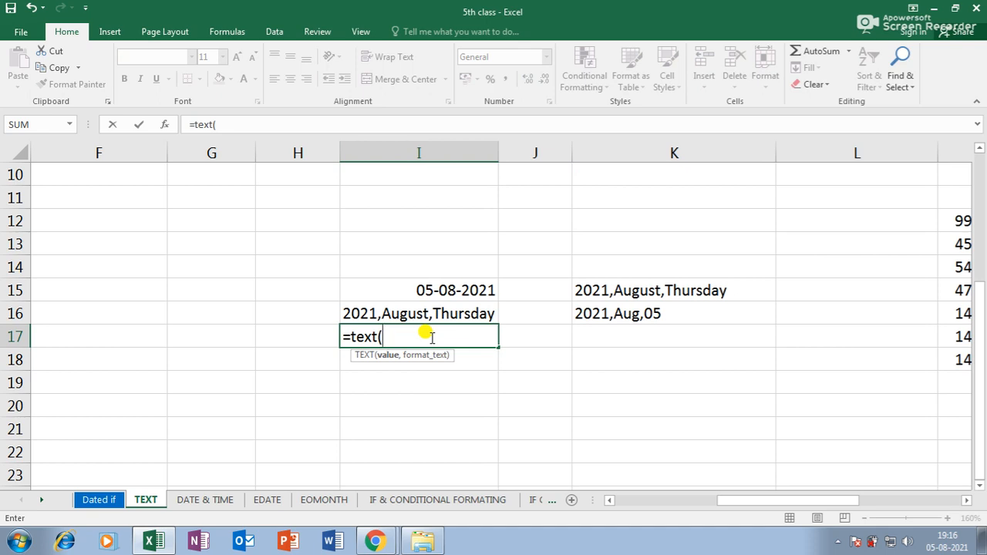
pyautogui.write('"yyy,')
pyautogui.write('m')
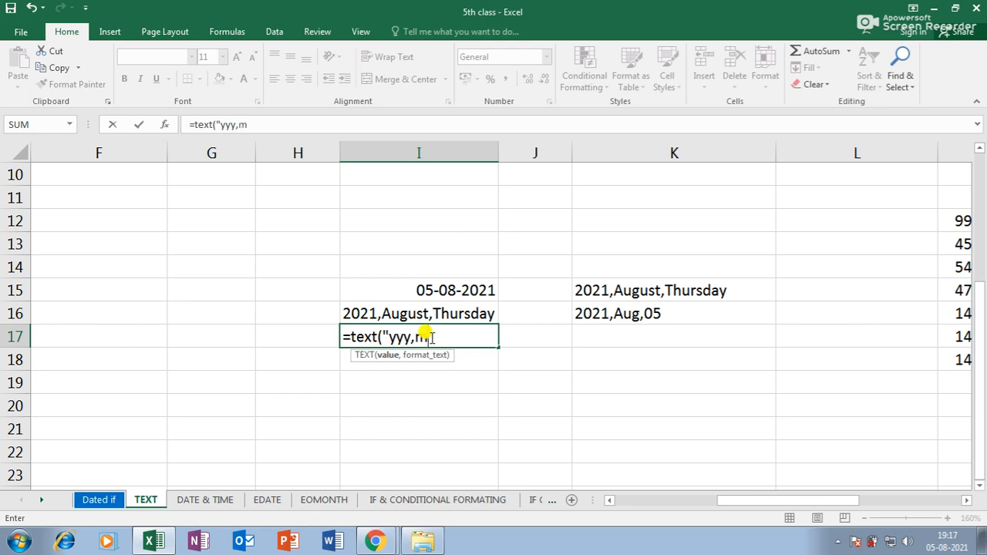
pyautogui.write('m,dd")')
pyautogui.press('Return')
pyautogui.click(501, 311)
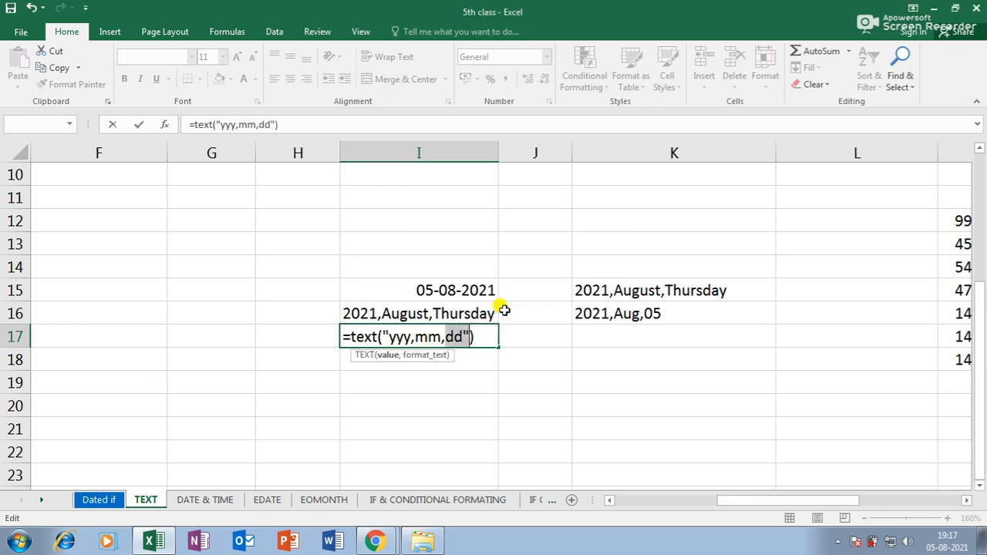
pyautogui.doubleClick(457, 336)
pyautogui.click(464, 336)
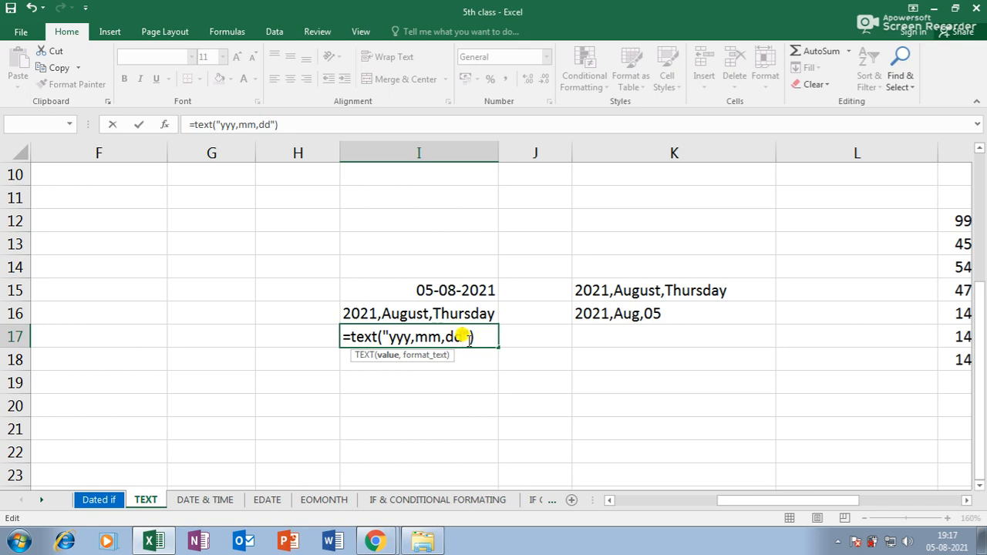
pyautogui.press('Escape')
pyautogui.click(654, 314)
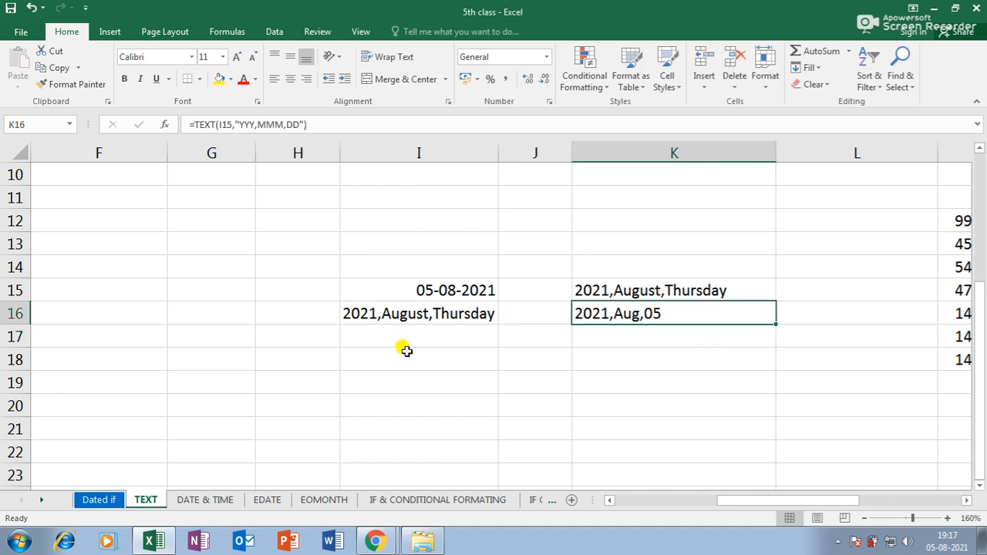
pyautogui.click(445, 333)
pyautogui.write('=')
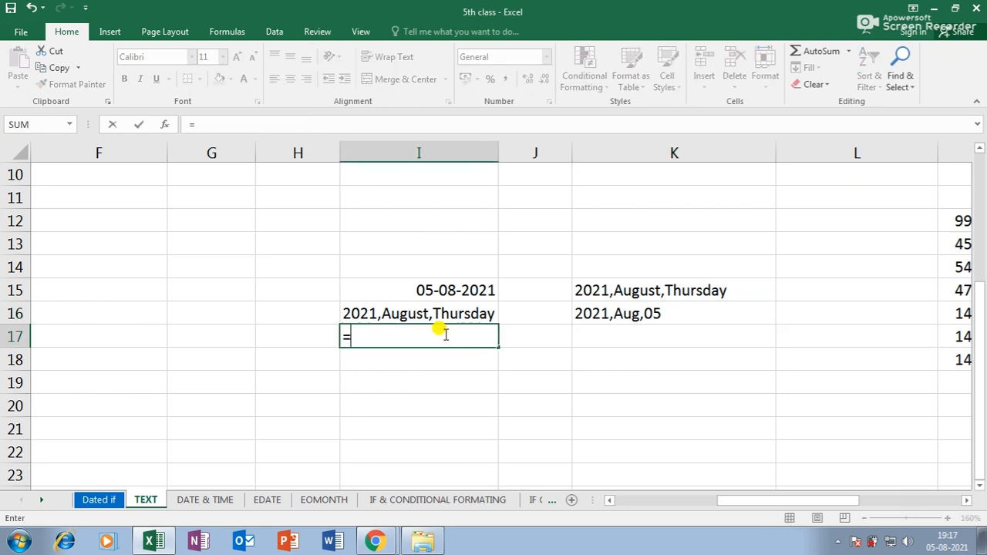
pyautogui.write('text(')
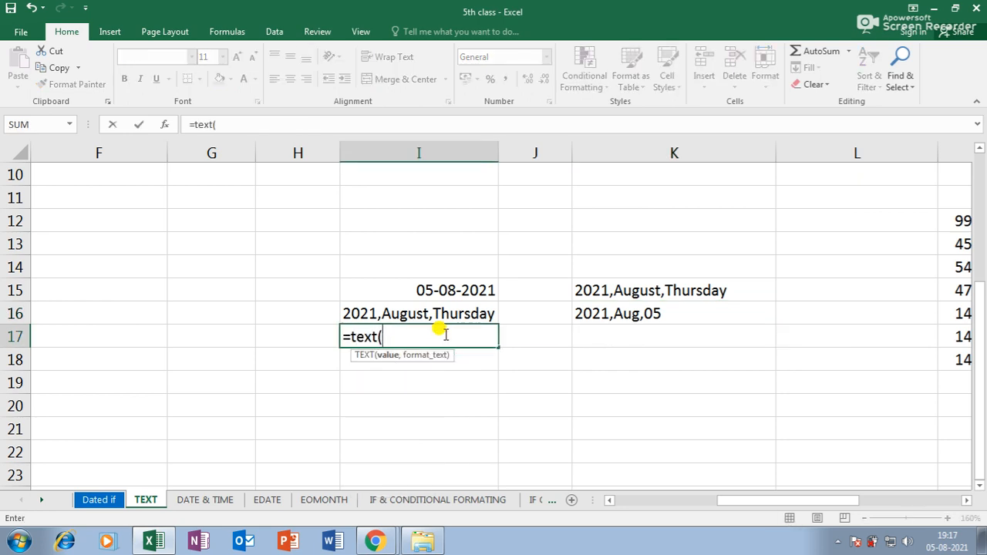
pyautogui.write('y')
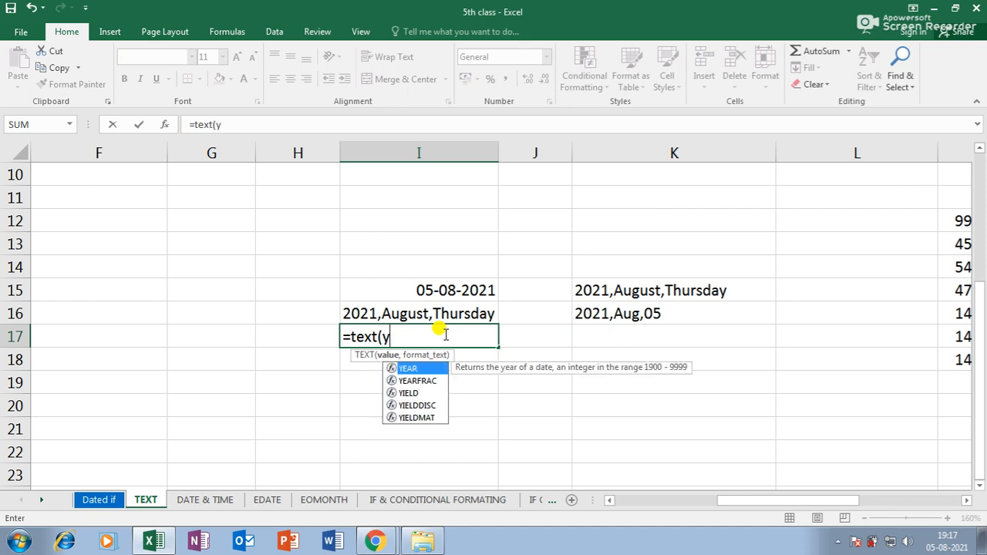
pyautogui.write('yy')
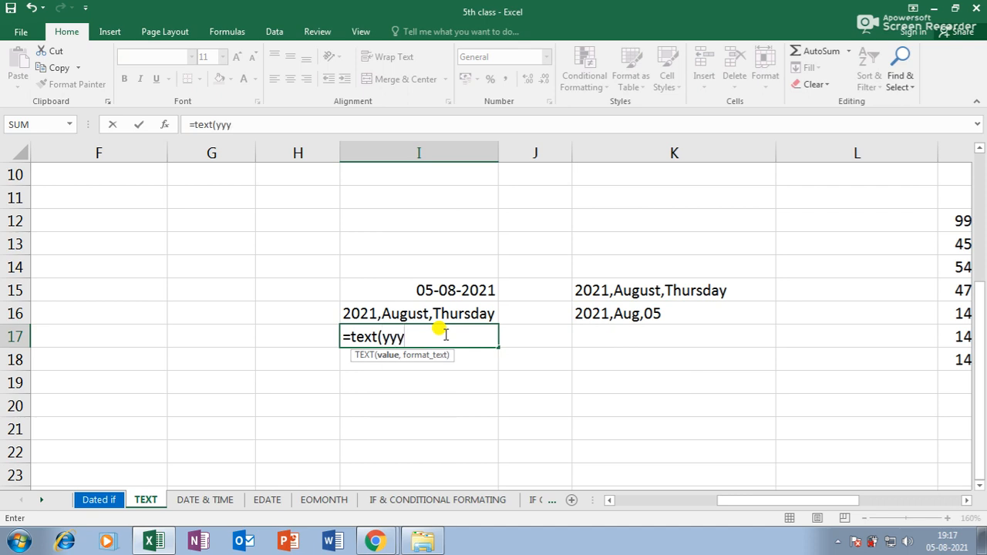
pyautogui.press('BackSpace')
pyautogui.press('BackSpace')
pyautogui.press('BackSpace')
pyautogui.press('BackSpace')
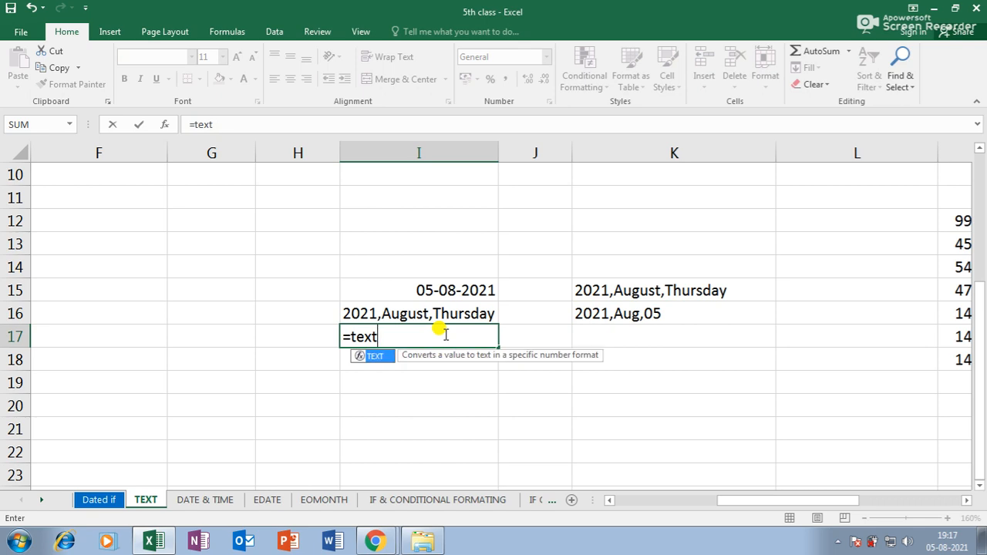
pyautogui.write('("')
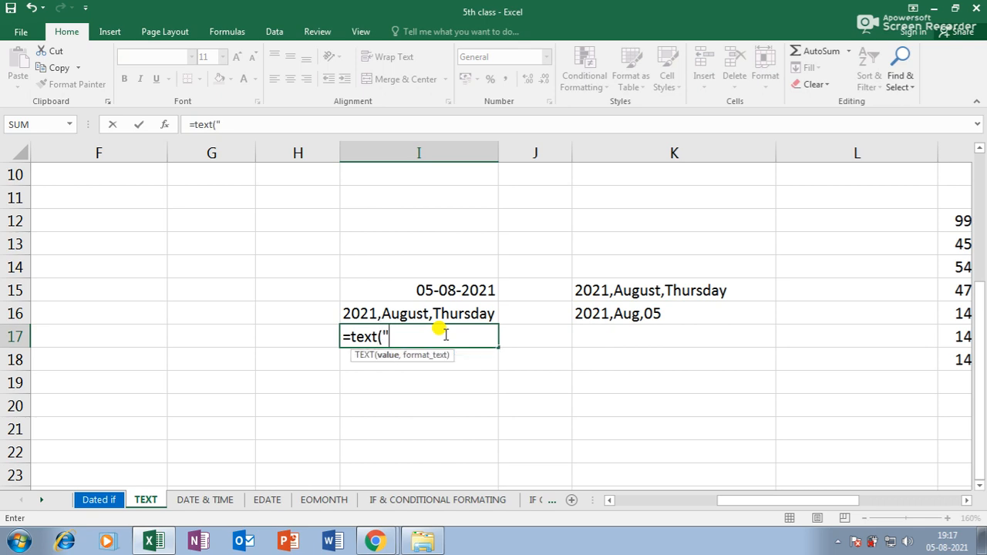
pyautogui.write('yyy,mm')
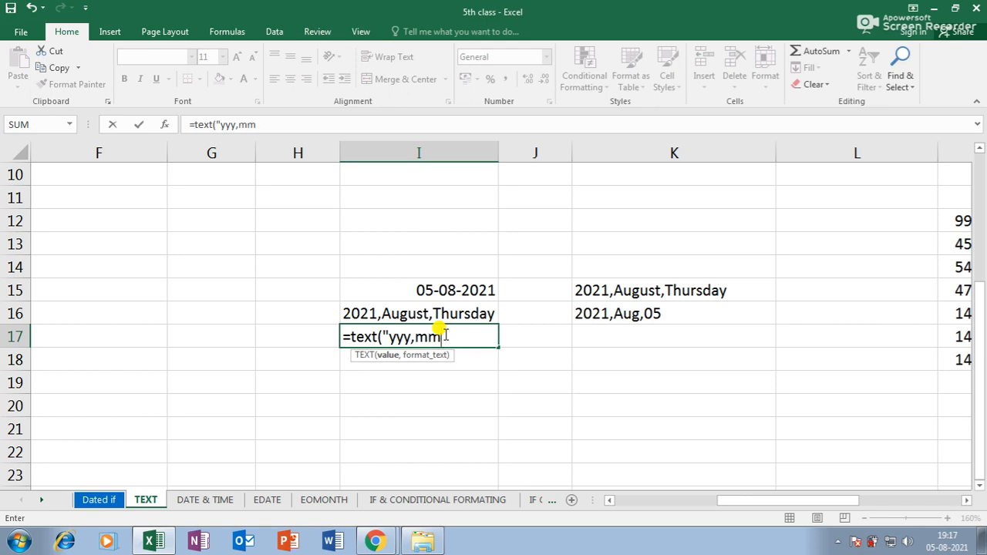
pyautogui.write('mm,dddd"')
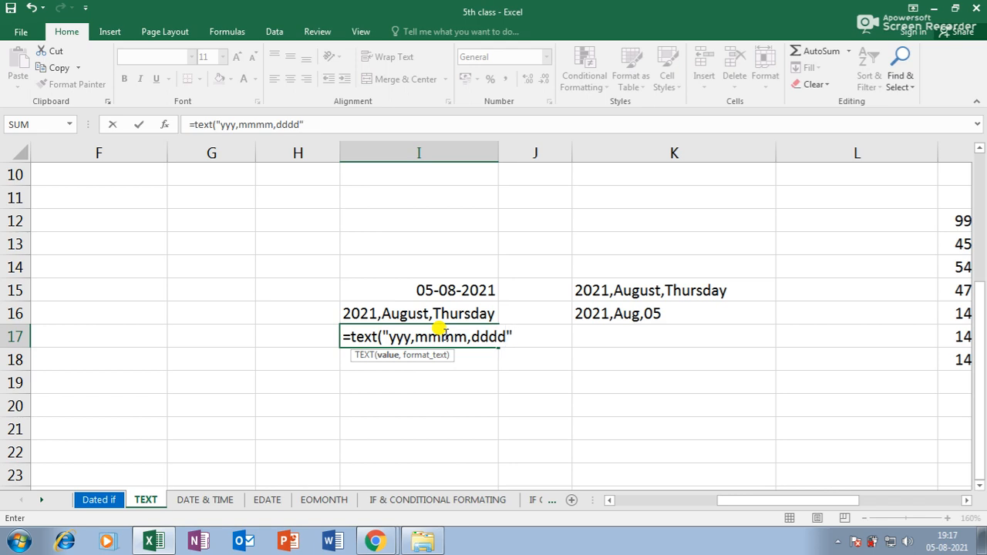
pyautogui.write(')')
pyautogui.press('Return')
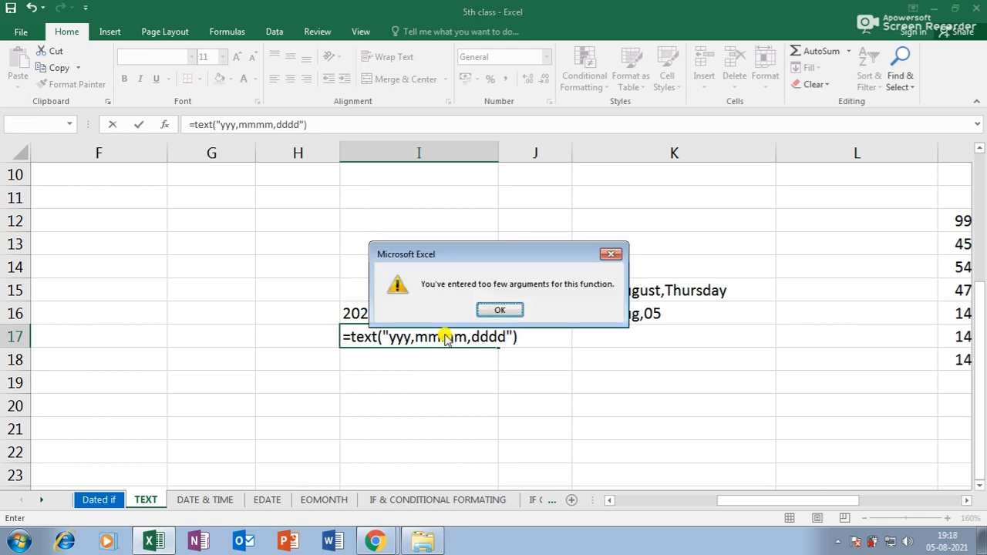
pyautogui.click(500, 309)
pyautogui.click(503, 344)
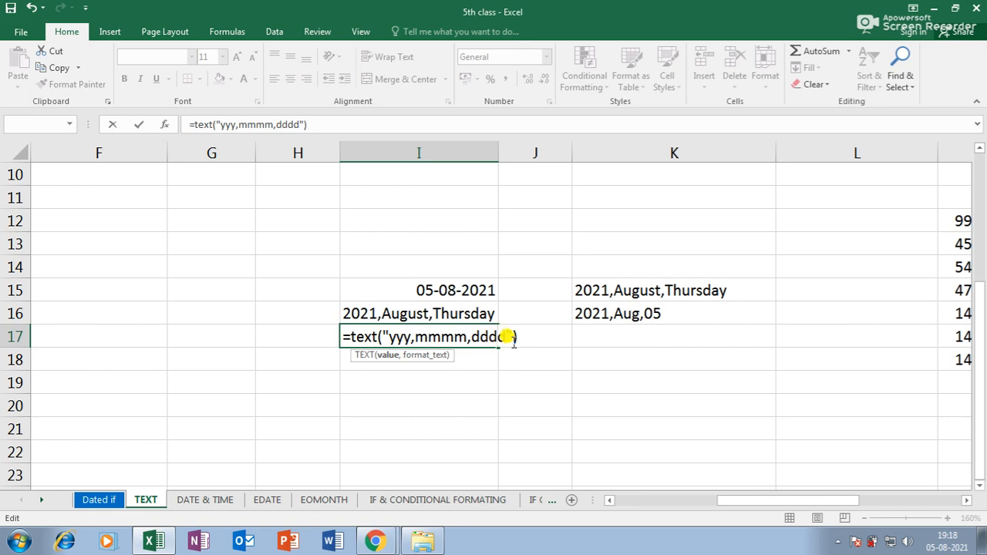
pyautogui.press('BackSpace')
pyautogui.press('BackSpace')
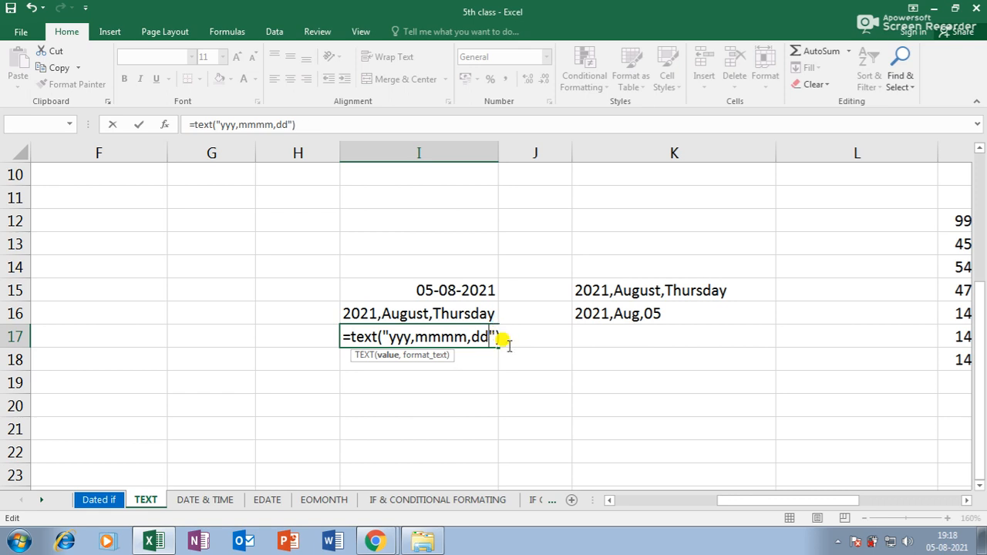
pyautogui.press('Return')
pyautogui.press('Return')
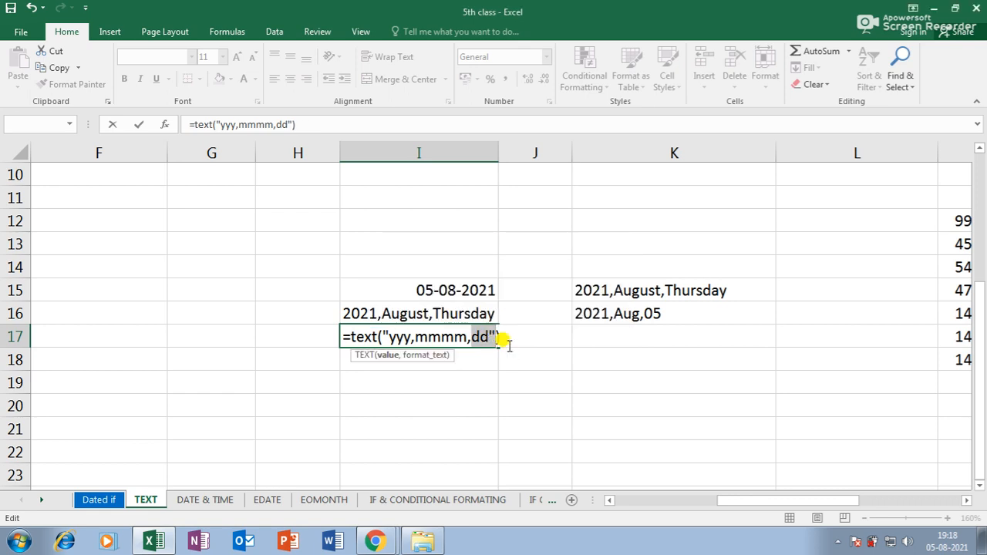
pyautogui.press('Return')
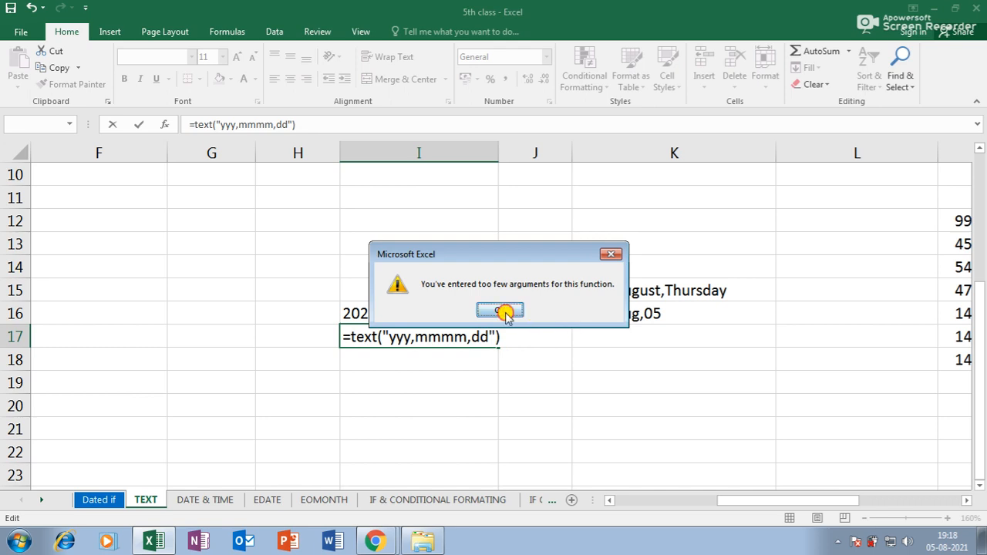
pyautogui.click(500, 309)
pyautogui.click(502, 399)
pyautogui.press('Escape')
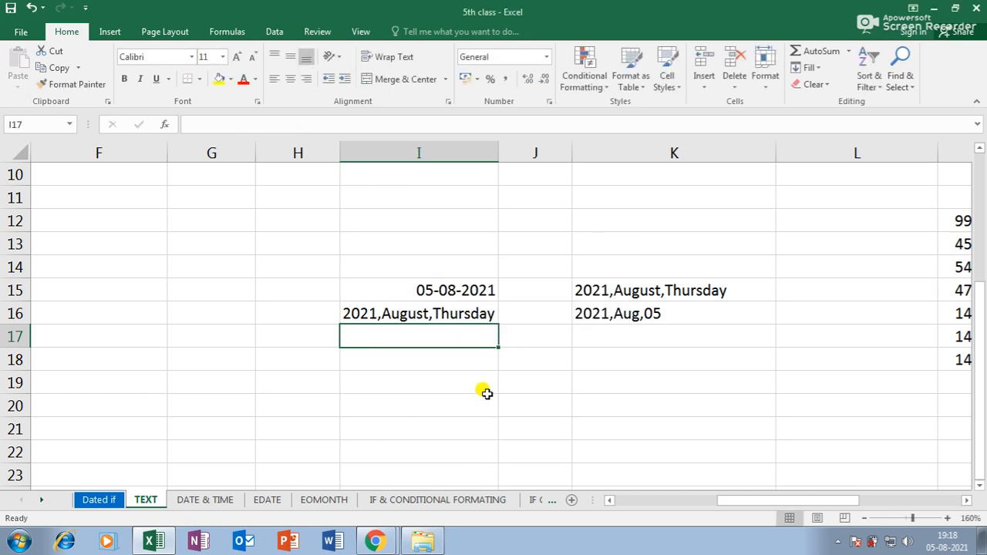
# - Check the TEXT formula in K16 and try to enter =text("yyy,mmm,dd") in I17
pyautogui.click(607, 307)
pyautogui.doubleClick(614, 311)
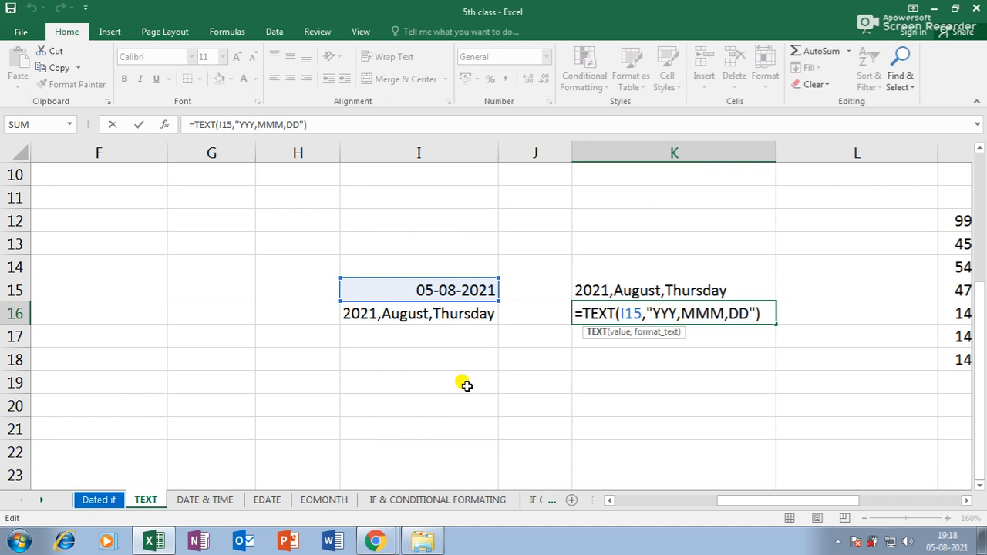
pyautogui.press('Return')
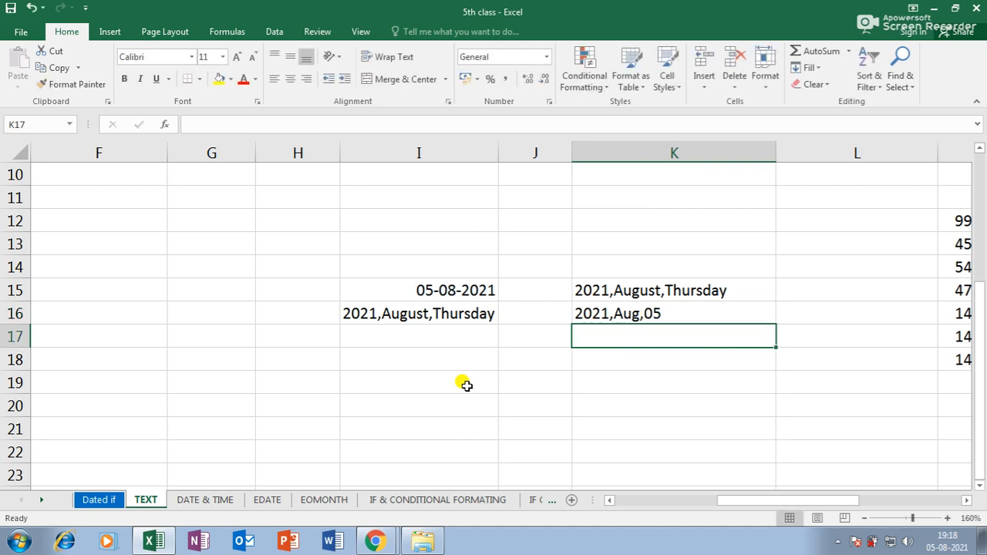
pyautogui.click(450, 339)
pyautogui.write('=')
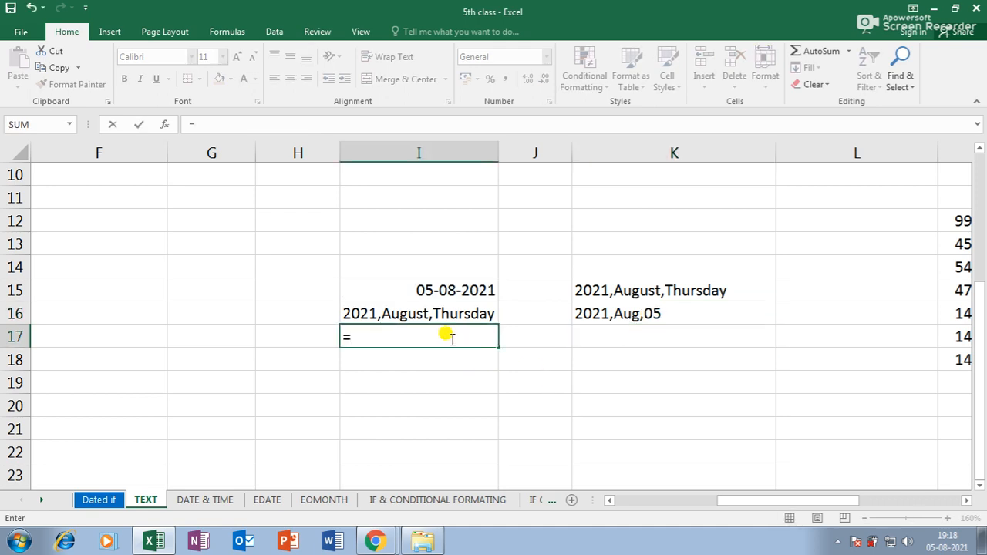
pyautogui.write('text')
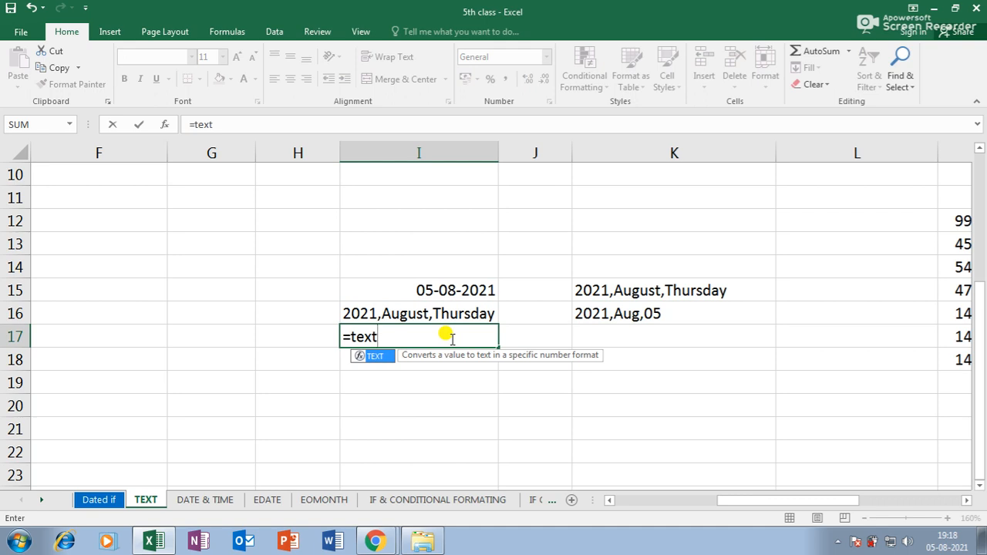
pyautogui.write('(')
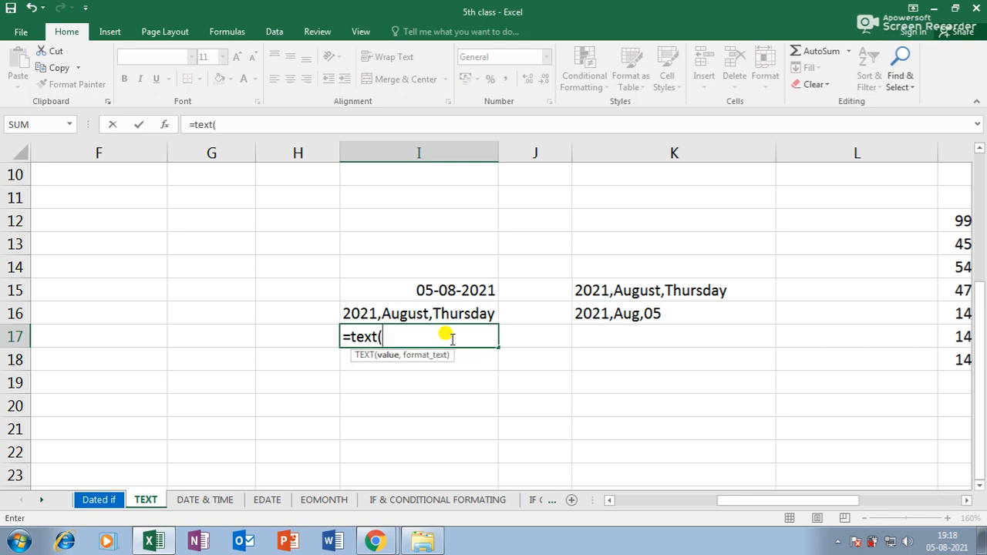
pyautogui.write('"yyy,mmm')
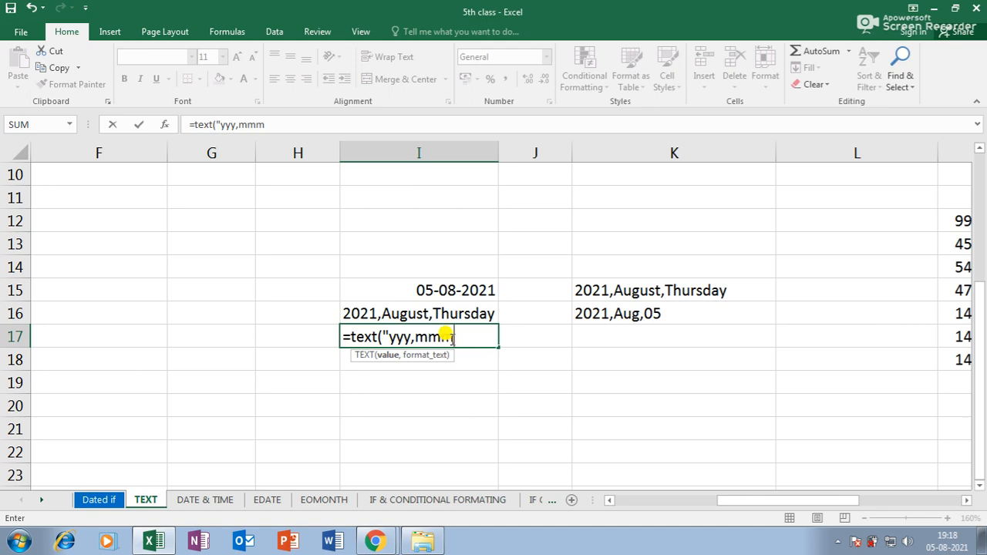
pyautogui.write(',dd")')
pyautogui.press('Return')
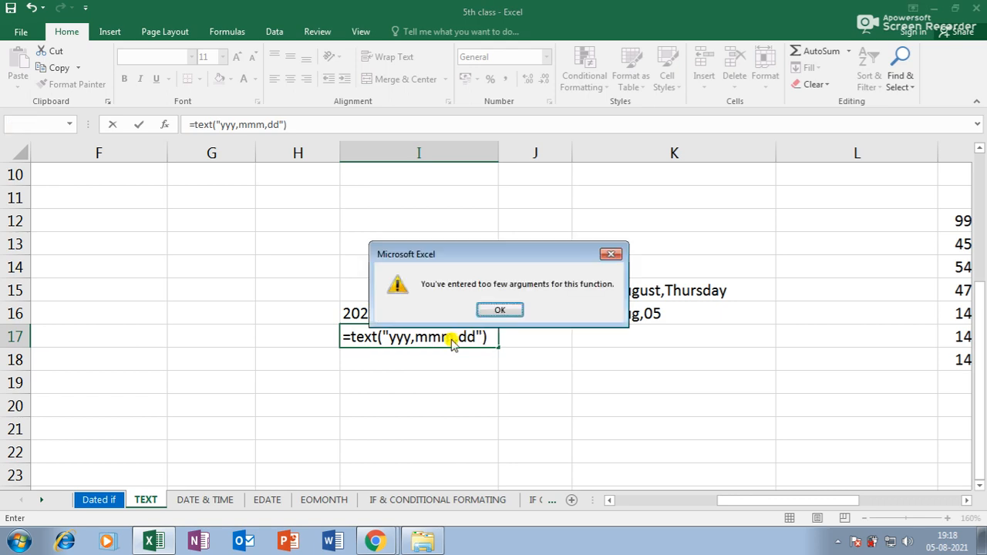
pyautogui.press('Return')
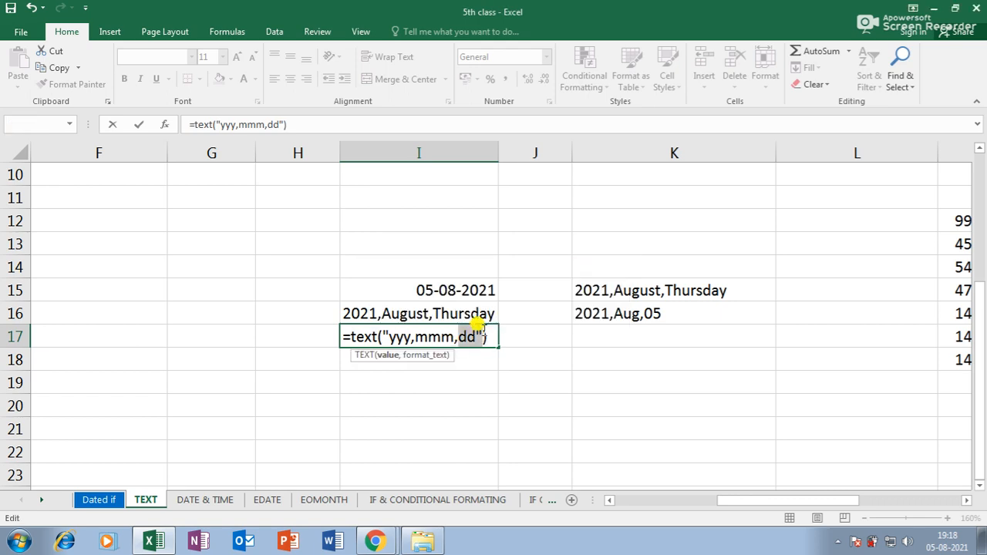
# - Complete the I17 formula as =TEXT(I15,"yyy,mmm,dd") by adding the date reference, and check it
pyautogui.click(483, 337)
pyautogui.press('BackSpace')
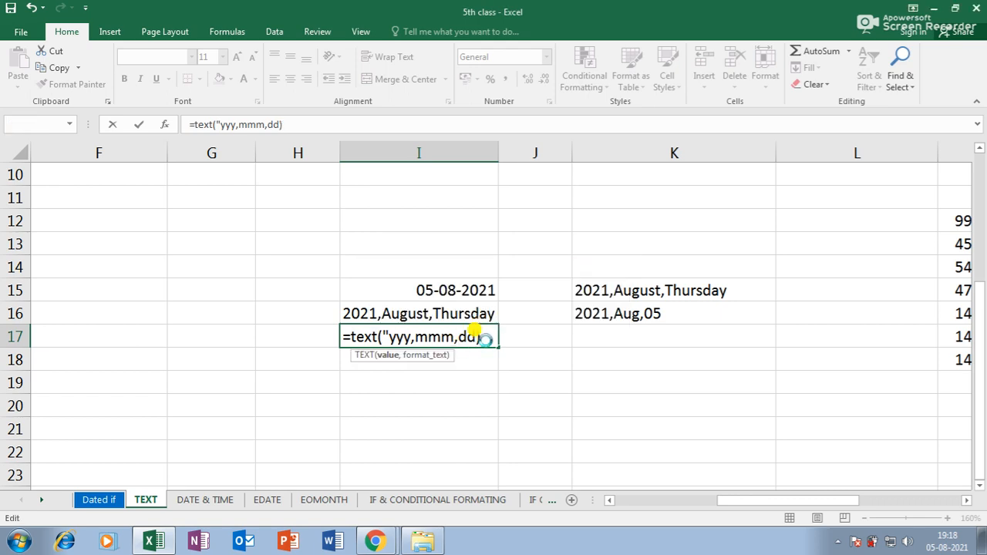
pyautogui.press('Return')
pyautogui.click(481, 344)
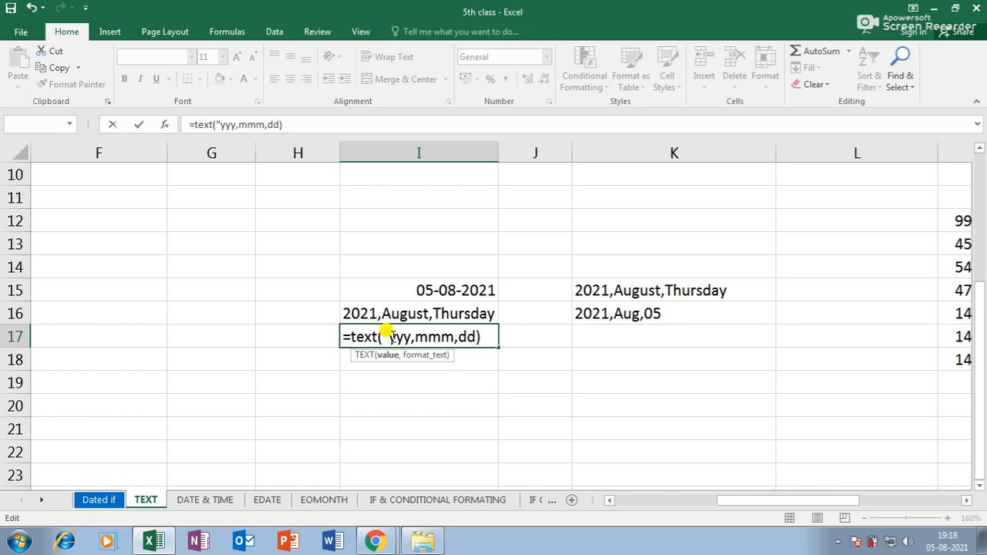
pyautogui.click(383, 338)
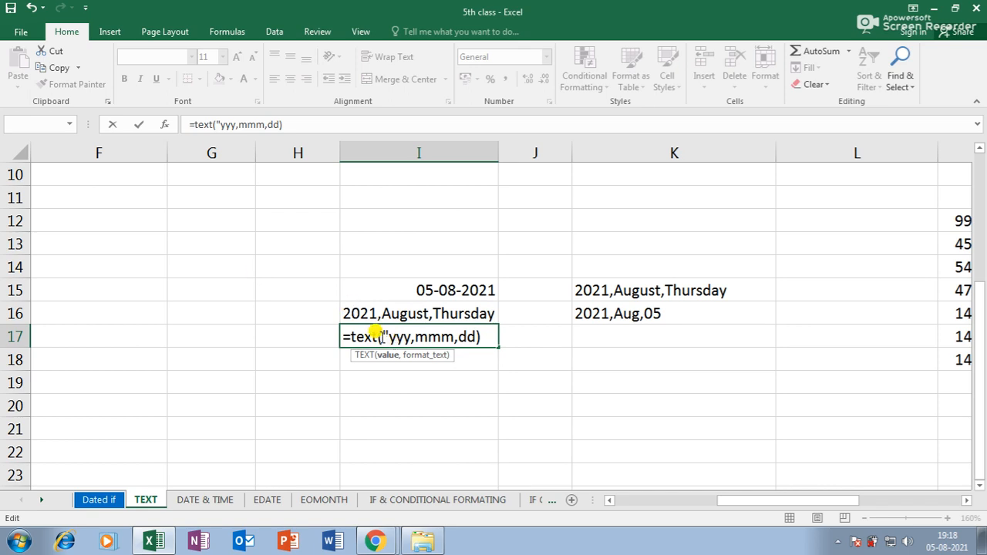
pyautogui.click(449, 288)
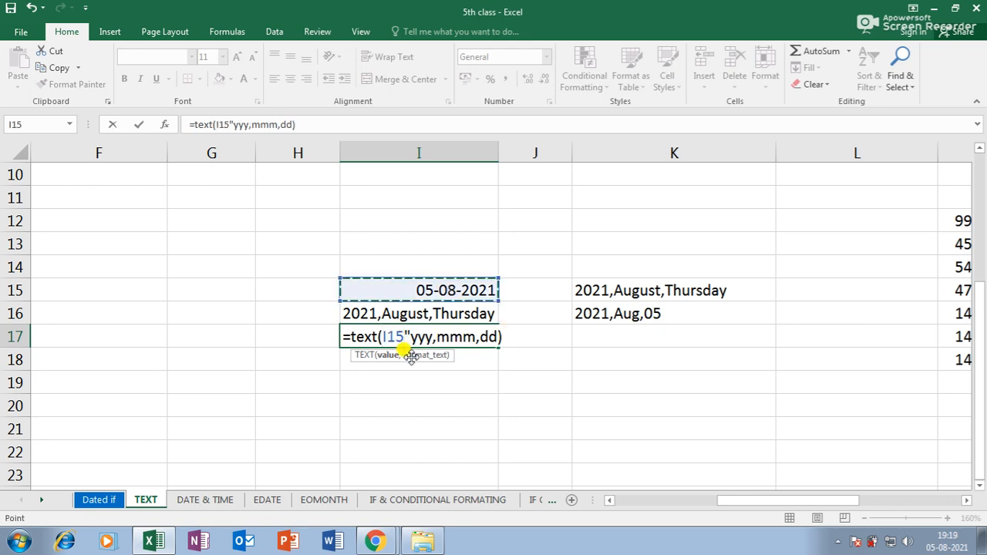
pyautogui.write(',')
pyautogui.click(500, 337)
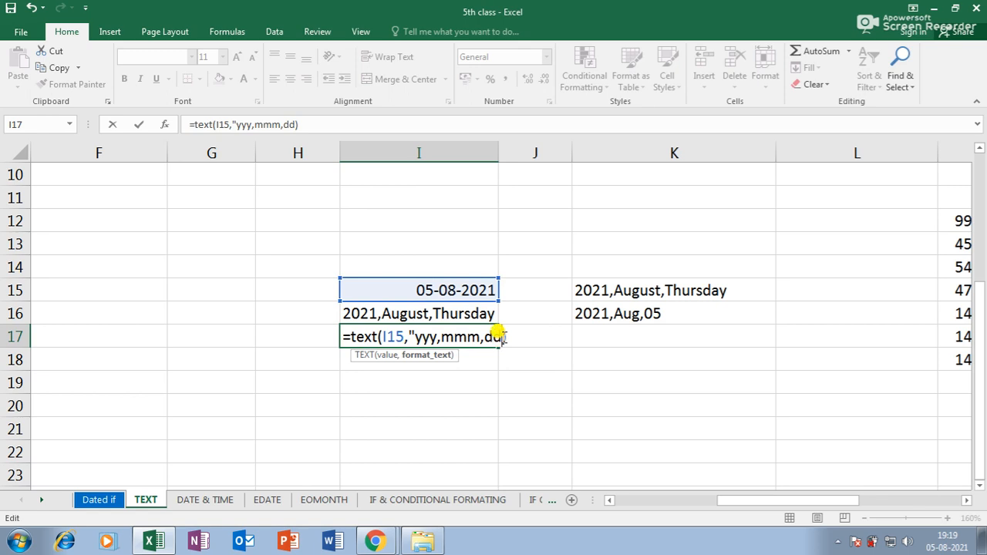
pyautogui.write('"')
pyautogui.press('Return')
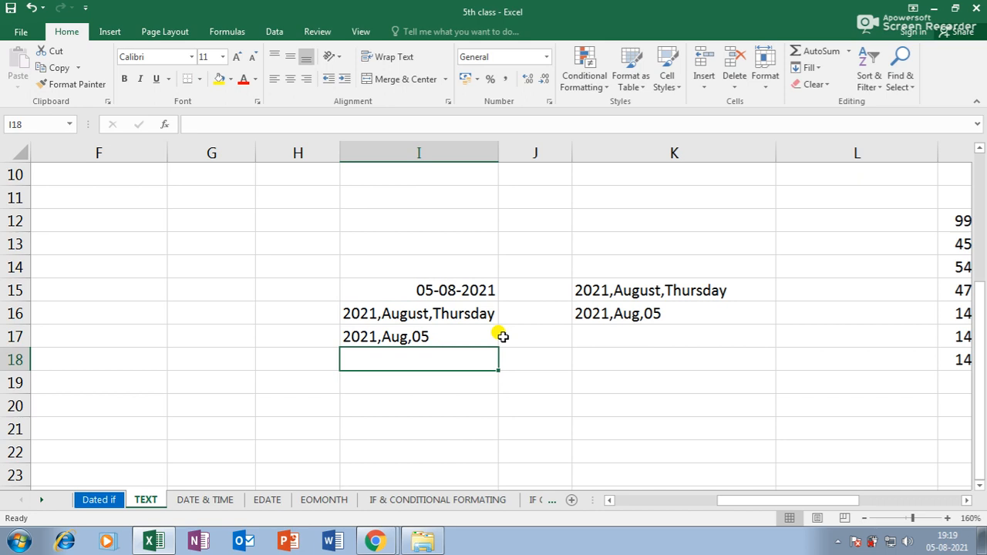
pyautogui.doubleClick(441, 336)
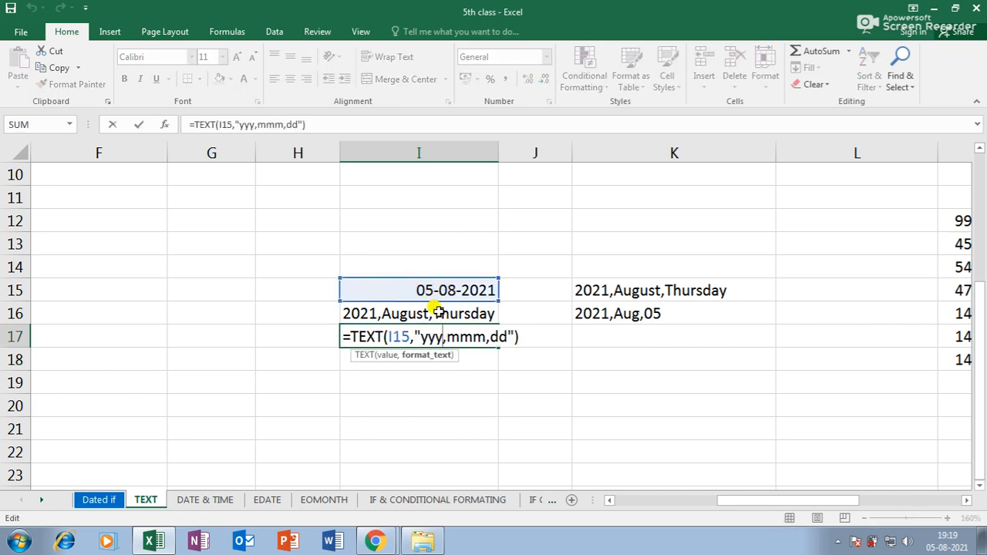
pyautogui.press('Return')
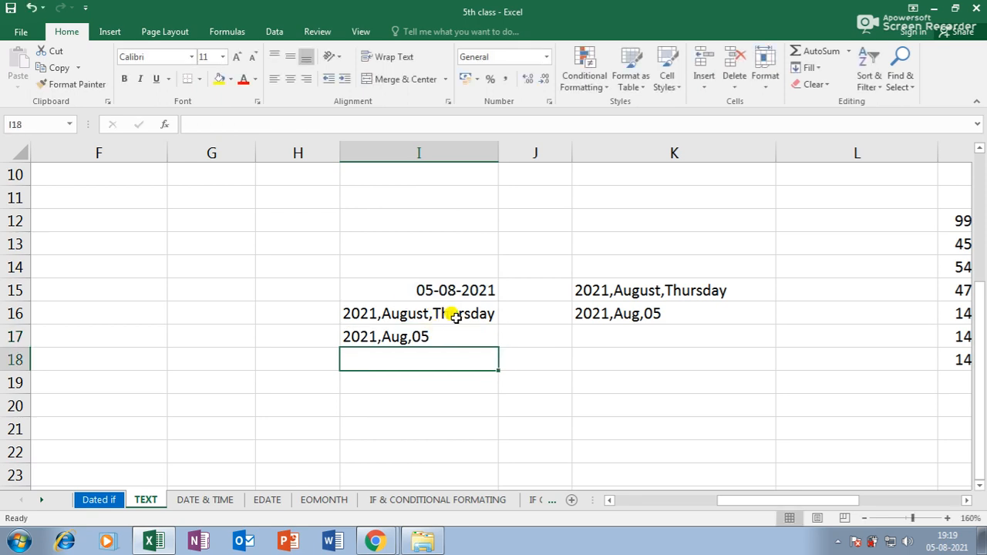
# - Clear the combined date formulas in K15 and K16
pyautogui.scroll(-1, 455, 316)
pyautogui.scroll(3, 461, 316)
pyautogui.scroll(-1, 460, 315)
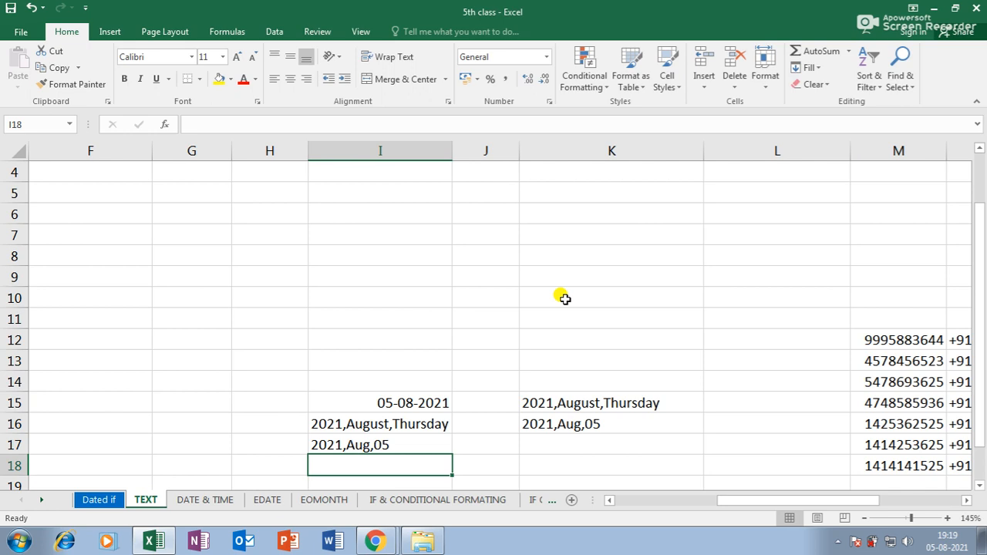
pyautogui.scroll(-3, 572, 293)
pyautogui.moveTo(520, 332); pyautogui.dragTo(587, 430)
pyautogui.press('Delete')
# - Center the date in I15 horizontally and vertically
pyautogui.click(429, 366)
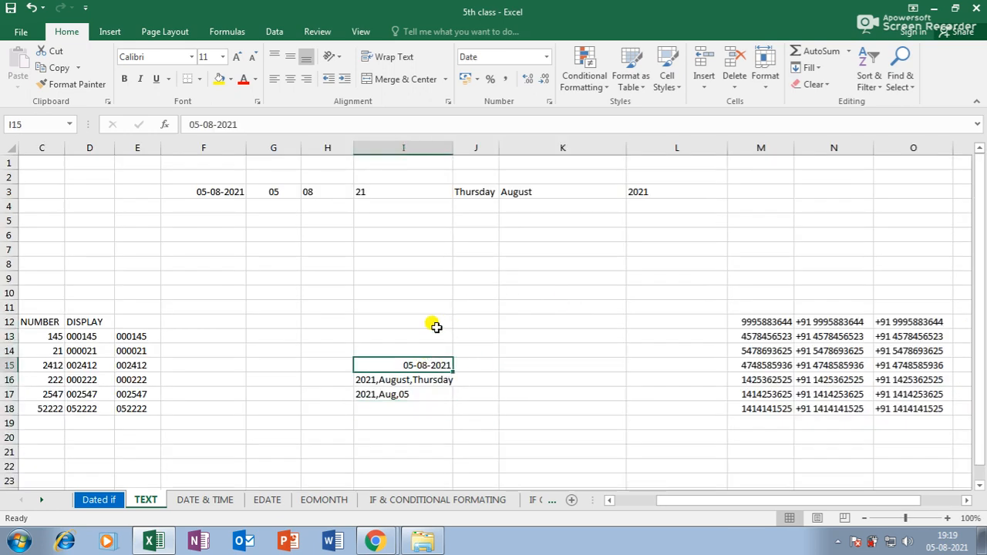
pyautogui.click(291, 79)
pyautogui.click(290, 56)
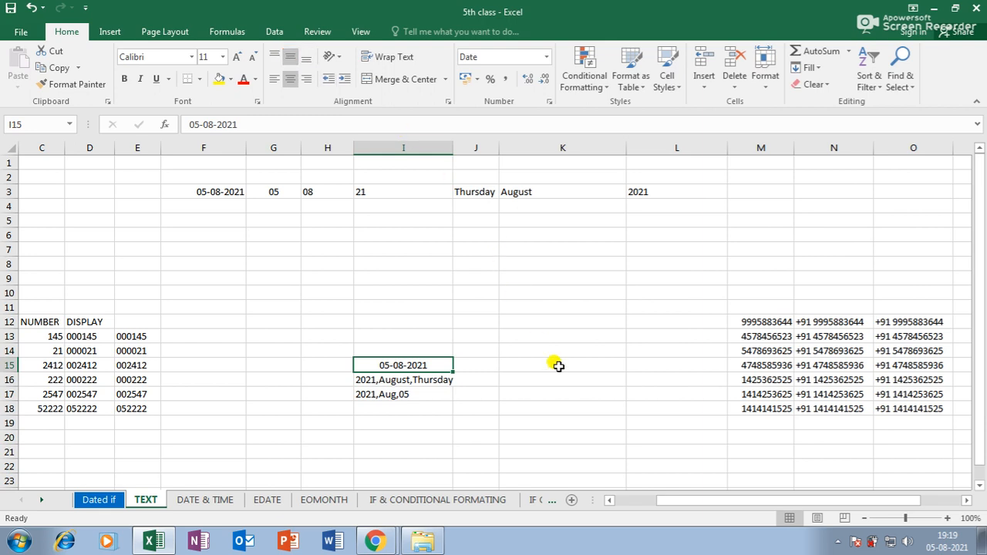
pyautogui.moveTo(720, 501); pyautogui.dragTo(586, 502)
pyautogui.scroll(4, 166, 359)
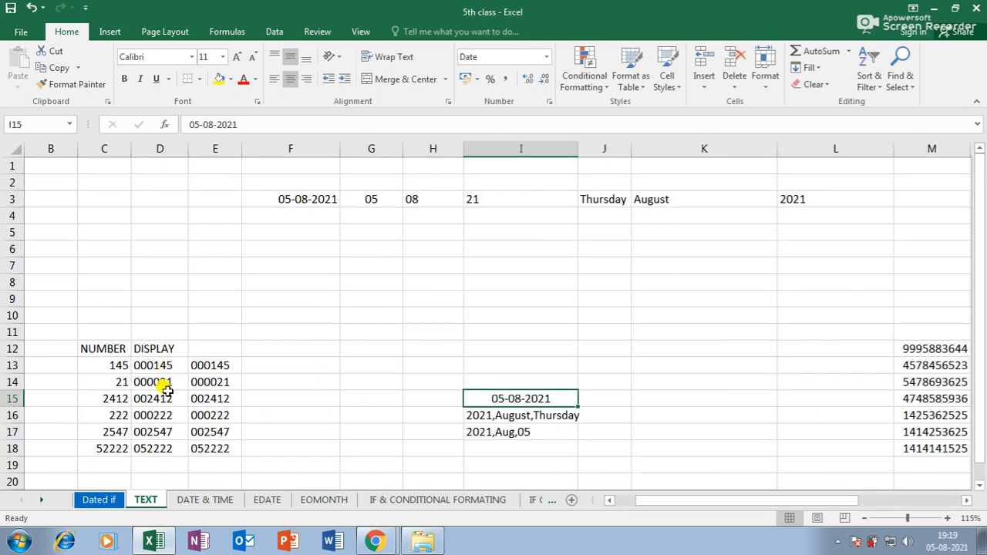
# - Examine the values in C13:C18 of the NUMBER column and the TEXT formula in E13
pyautogui.scroll(2, 282, 378)
pyautogui.moveTo(738, 503); pyautogui.dragTo(672, 502)
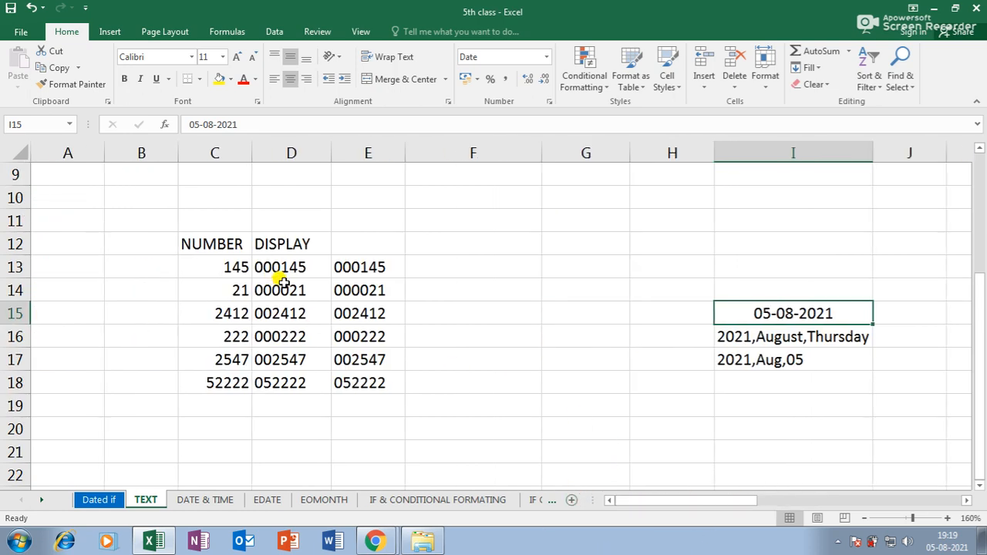
pyautogui.moveTo(231, 262); pyautogui.dragTo(234, 363)
pyautogui.click(230, 263)
pyautogui.click(230, 288)
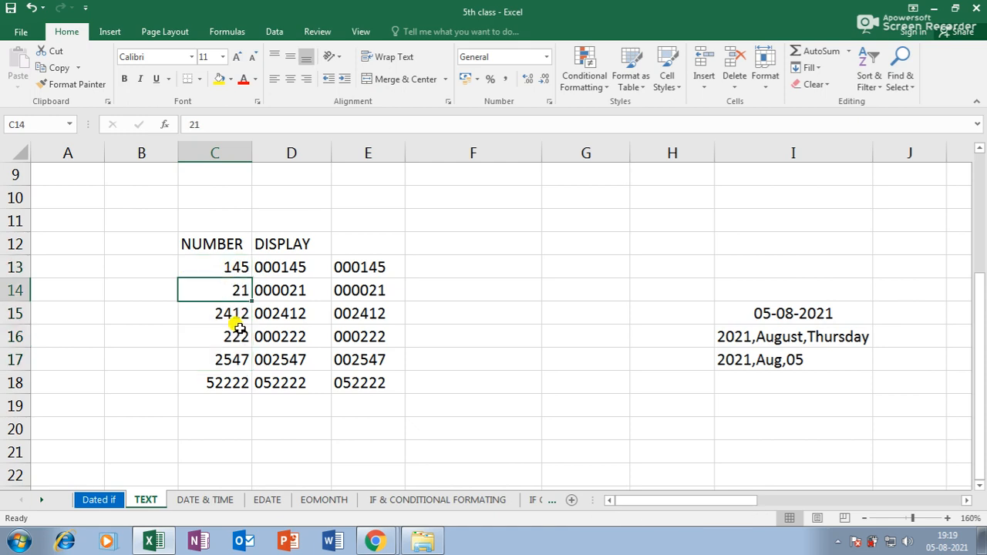
pyautogui.click(234, 315)
pyautogui.click(230, 339)
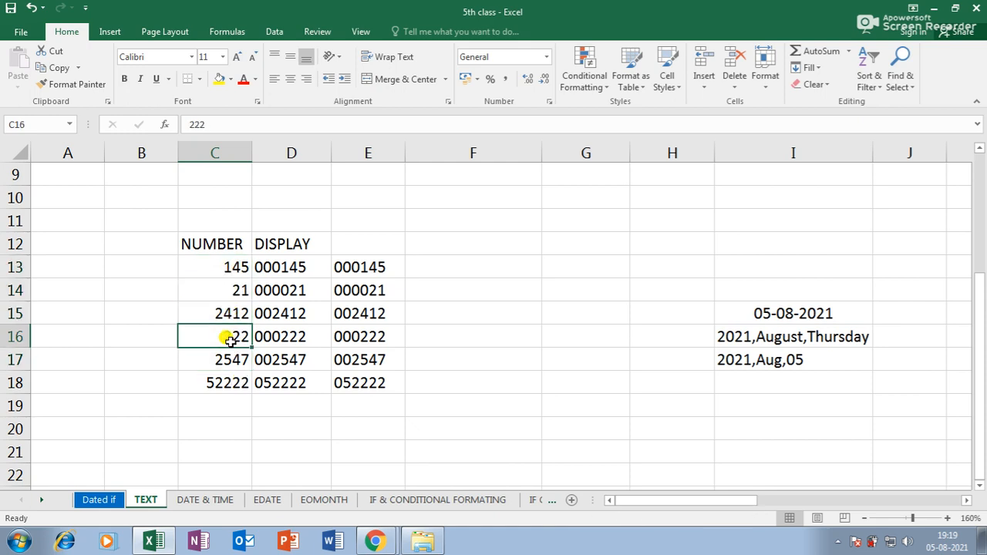
pyautogui.click(229, 360)
pyautogui.click(235, 381)
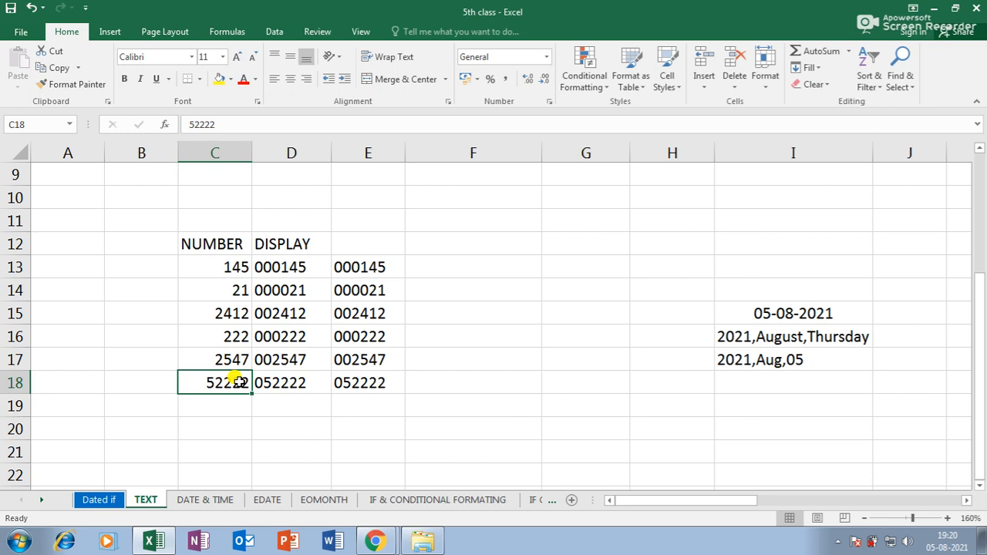
pyautogui.click(469, 265)
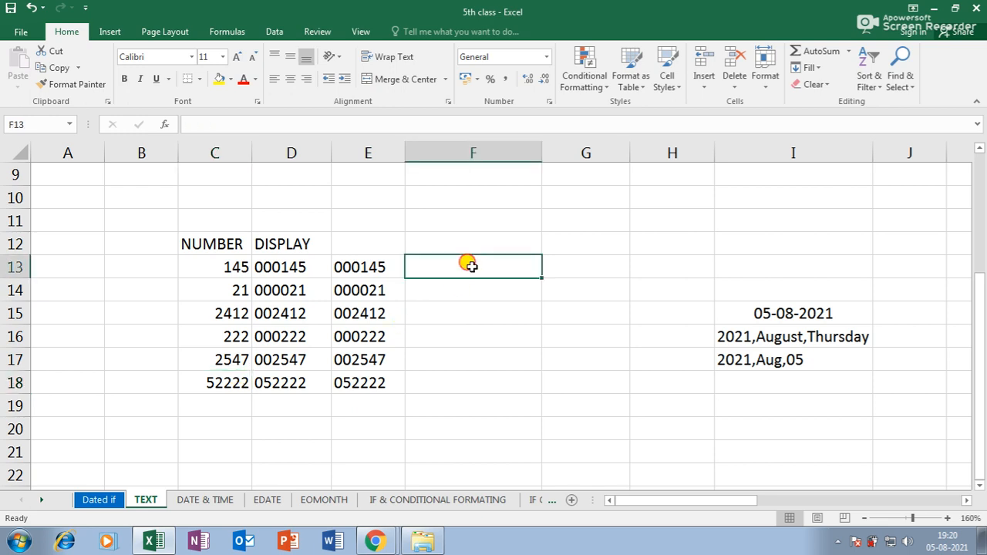
pyautogui.click(366, 269)
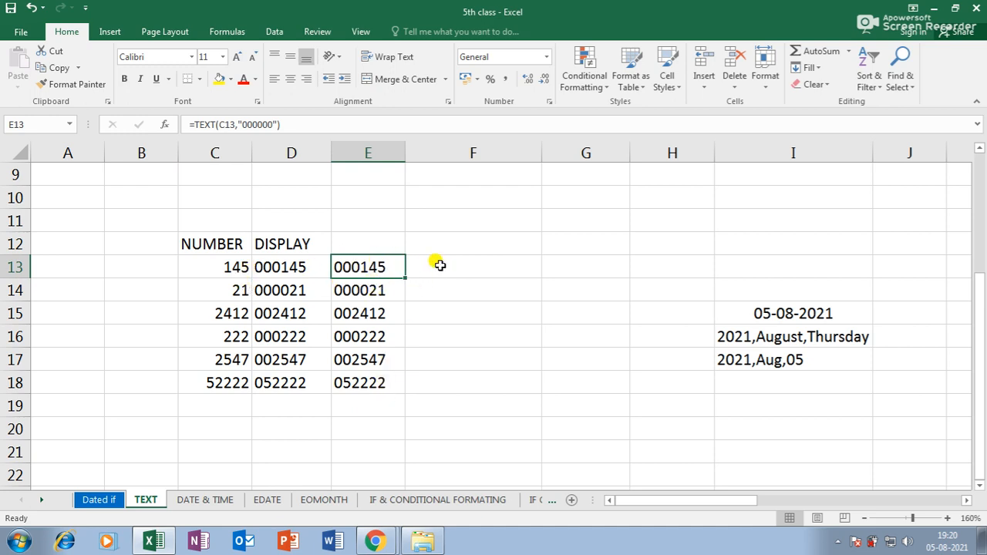
# - Enter =TEXT(C13,"000000") in F13 to show the number with six digits
pyautogui.click(445, 264)
pyautogui.write('=te')
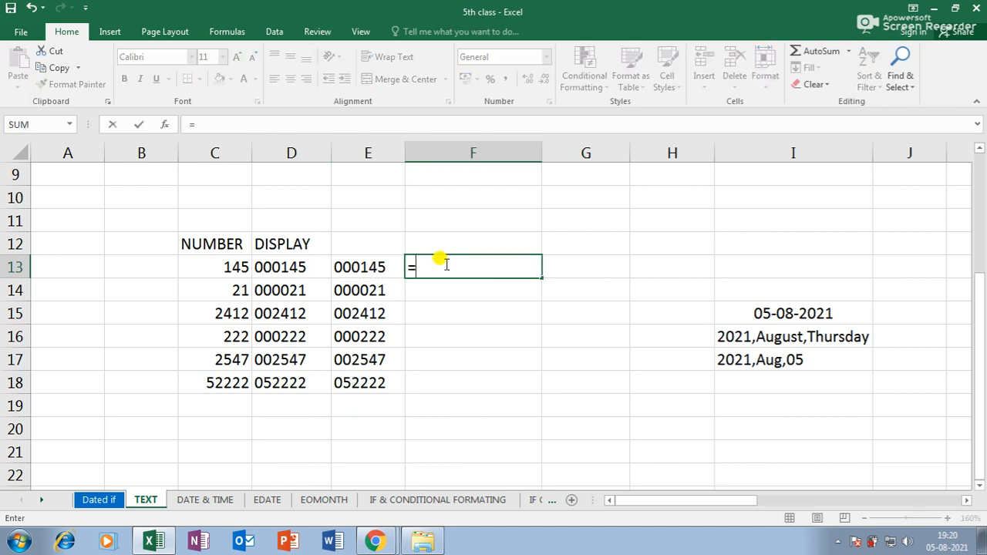
pyautogui.write('text')
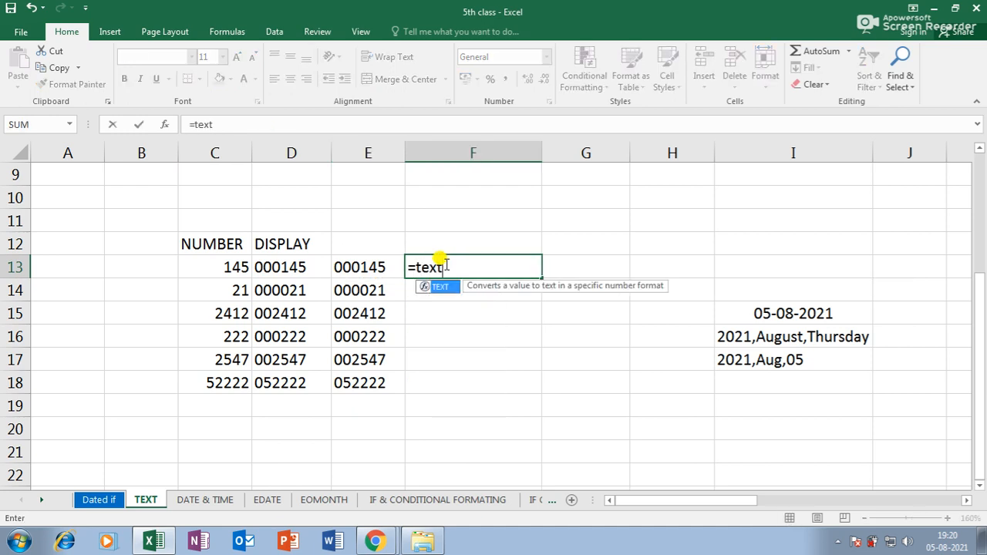
pyautogui.write('(')
pyautogui.click(210, 265)
pyautogui.write(',"')
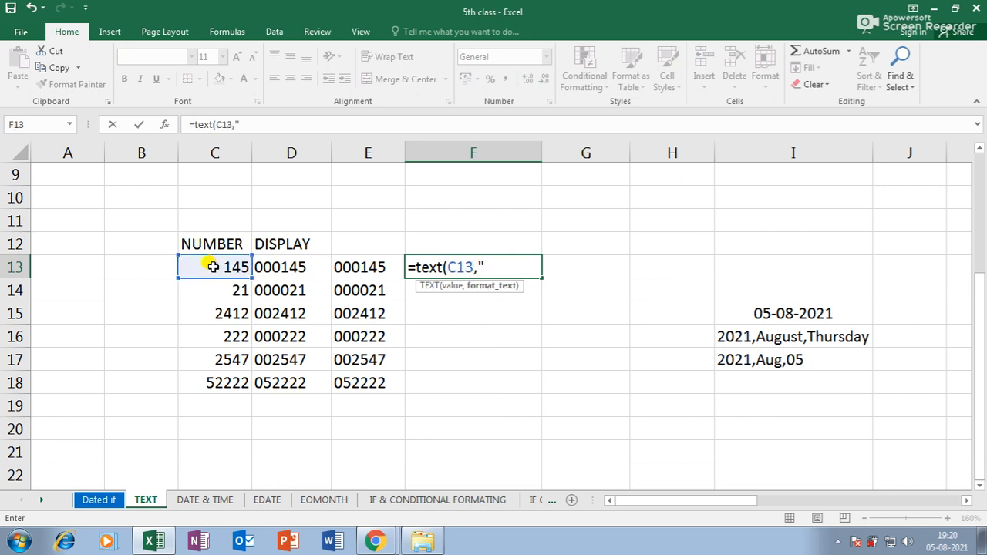
pyautogui.write('000000")')
pyautogui.press('Return')
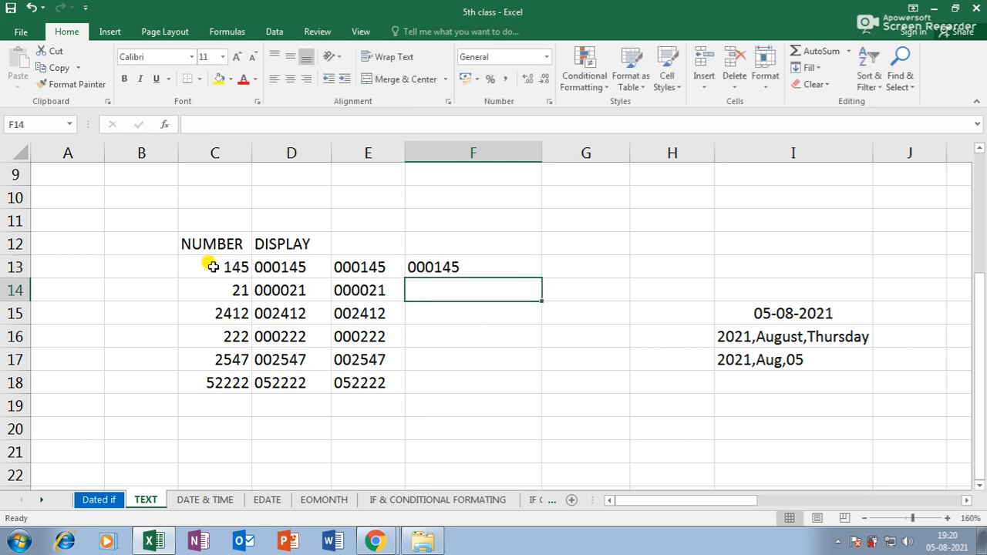
# - Fill the F13 formula down through F18 and narrow column F
pyautogui.click(453, 267)
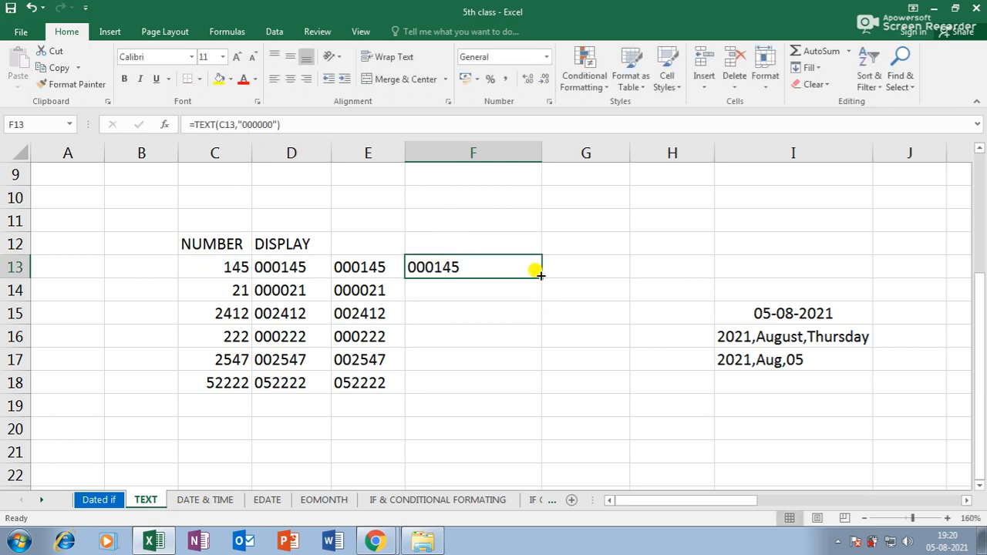
pyautogui.moveTo(541, 276); pyautogui.dragTo(527, 388)
pyautogui.moveTo(540, 152); pyautogui.dragTo(473, 151)
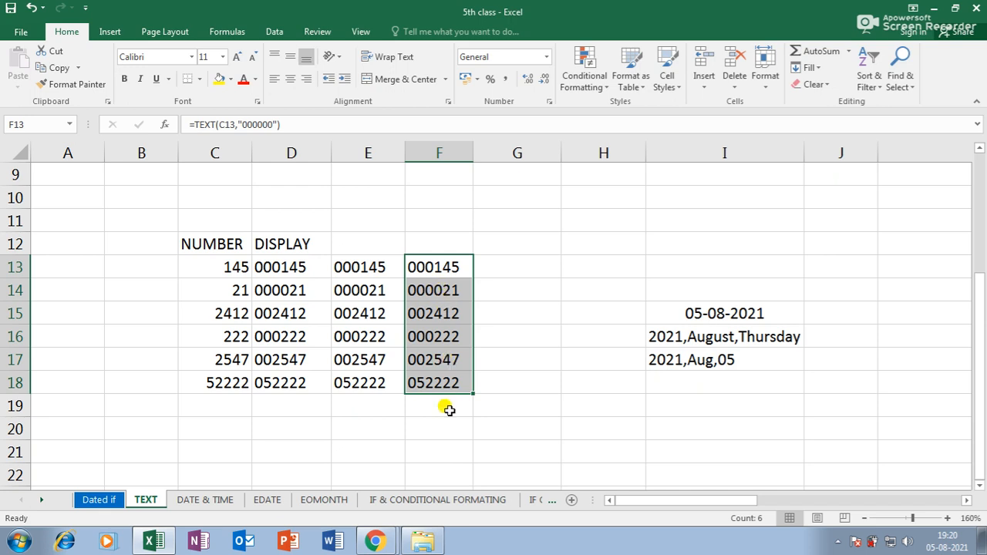
# - Clear the six-digit TEXT formulas in F13:F18
pyautogui.click(482, 267)
pyautogui.moveTo(462, 267); pyautogui.dragTo(414, 386)
pyautogui.press('Delete')
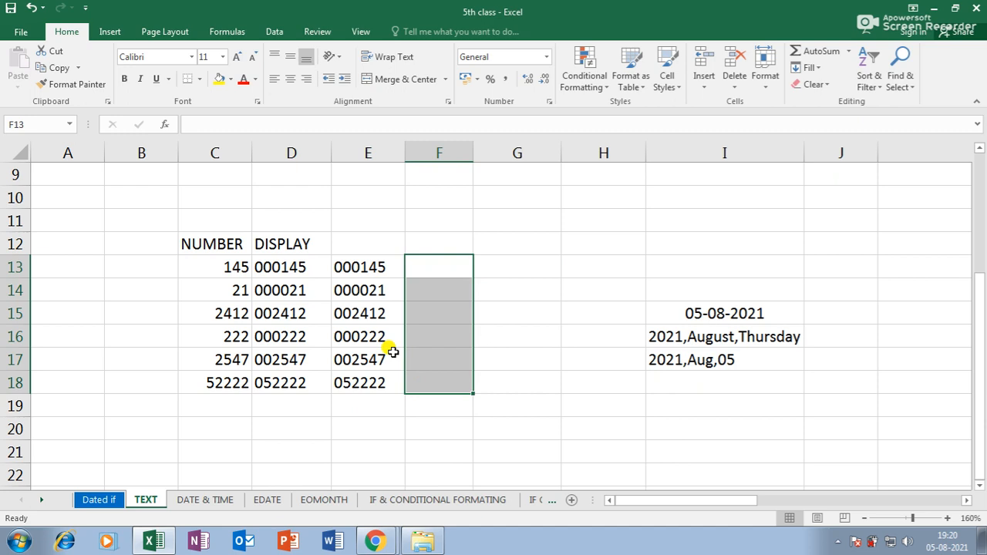
# - Enter =TEXT(C13,"00000") in F13 to show the number with five digits
pyautogui.click(414, 258)
pyautogui.write('=tex')
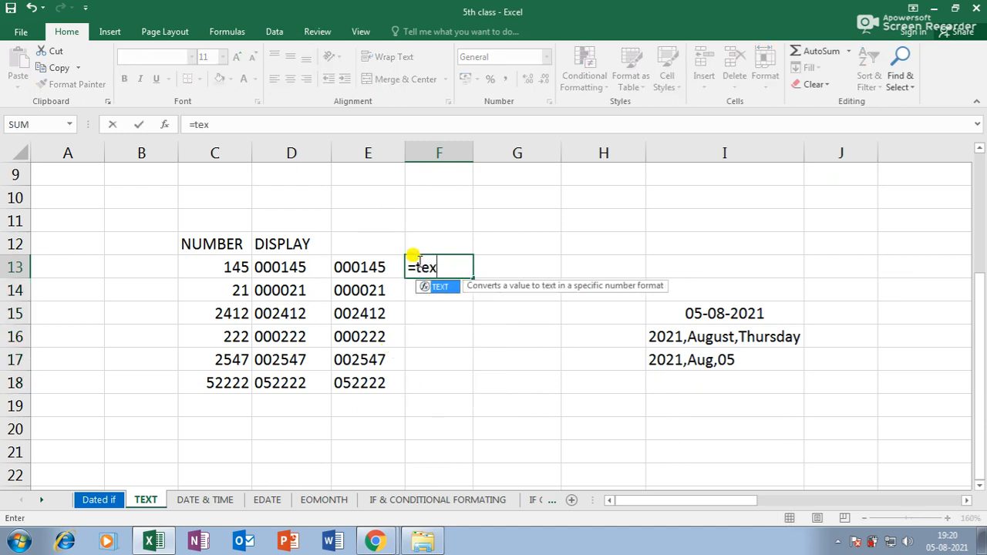
pyautogui.write('t(')
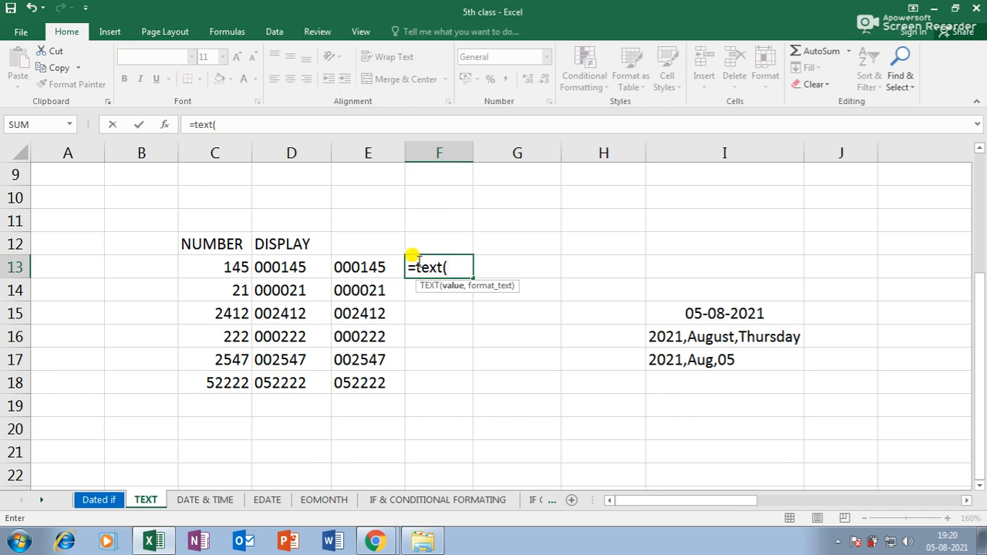
pyautogui.click(229, 263)
pyautogui.write(',')
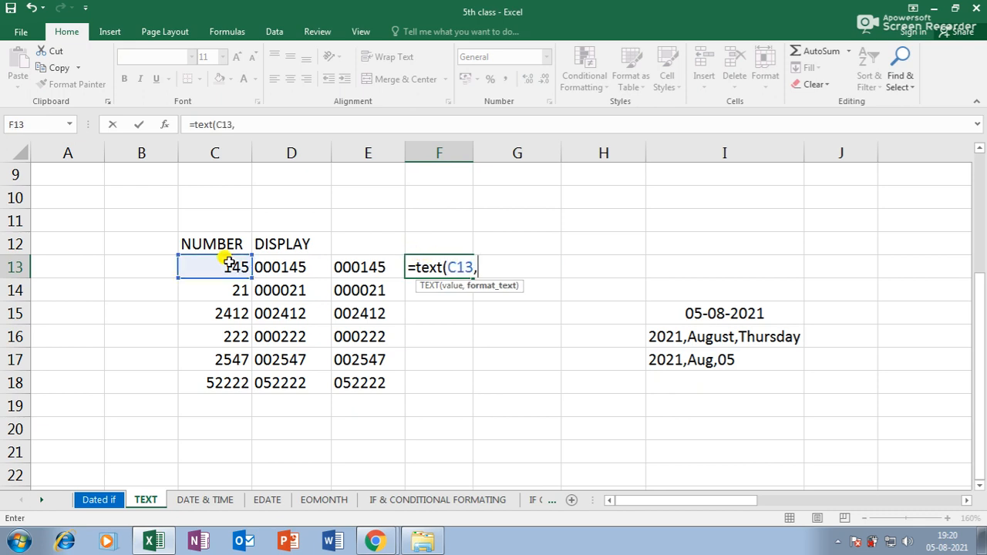
pyautogui.write('"0000')
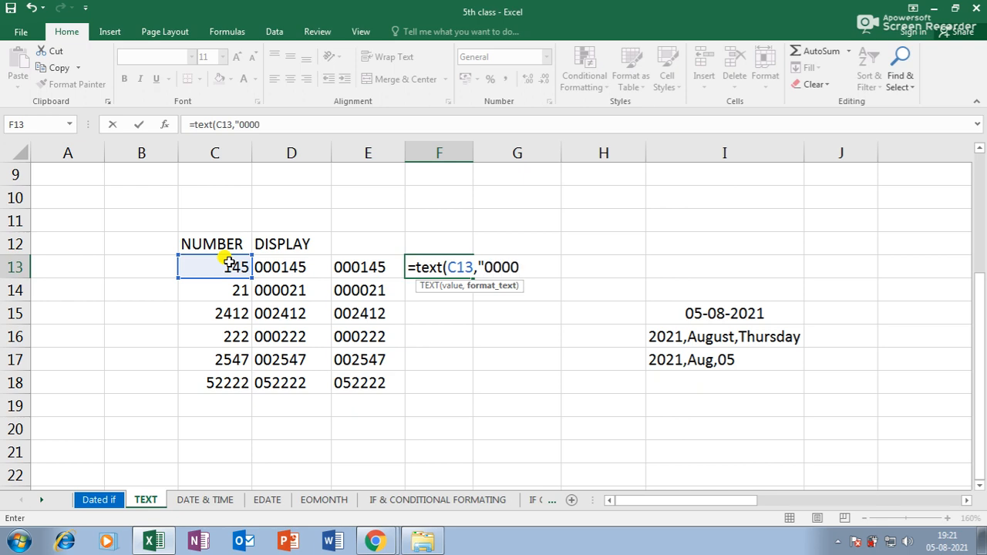
pyautogui.write('0"')
pyautogui.press('Return')
# - Fill the five-digit formula from F13 down through F18 and adjust the width of column F
pyautogui.click(425, 263)
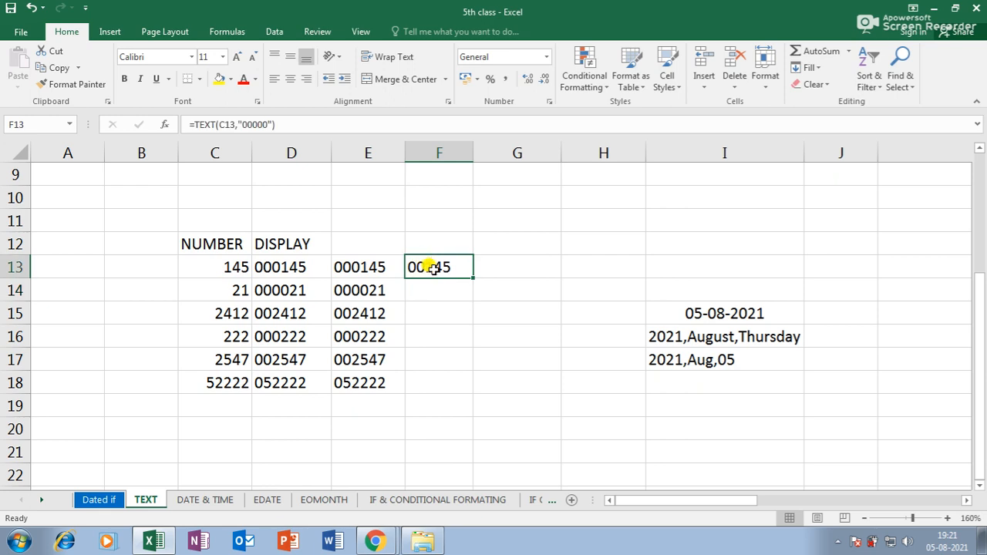
pyautogui.moveTo(473, 279); pyautogui.dragTo(446, 387)
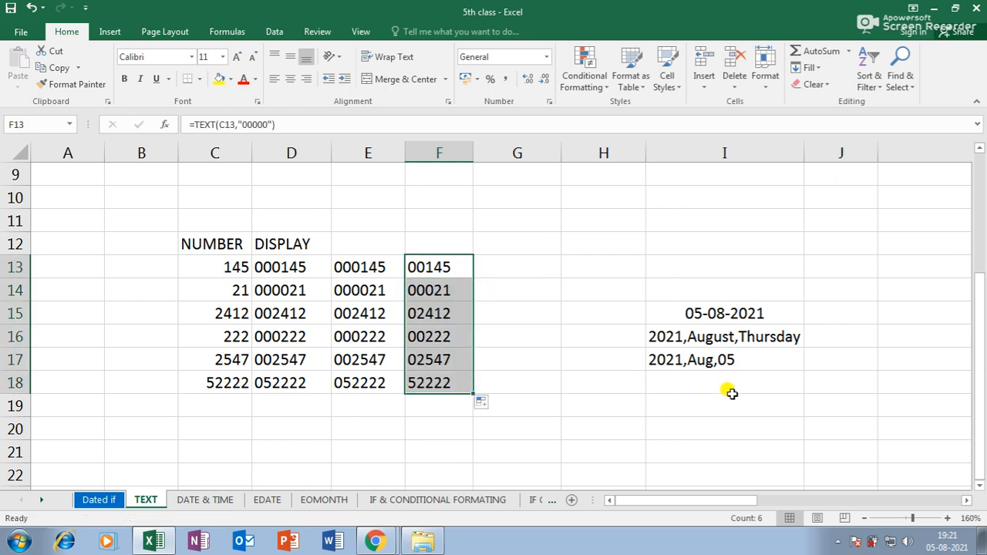
pyautogui.moveTo(474, 152); pyautogui.dragTo(471, 151)
# - Clear the duplicate +91 phone number results in O12:O18
pyautogui.moveTo(640, 502); pyautogui.dragTo(831, 480)
pyautogui.moveTo(601, 246); pyautogui.dragTo(612, 344)
pyautogui.moveTo(524, 244); pyautogui.dragTo(522, 383)
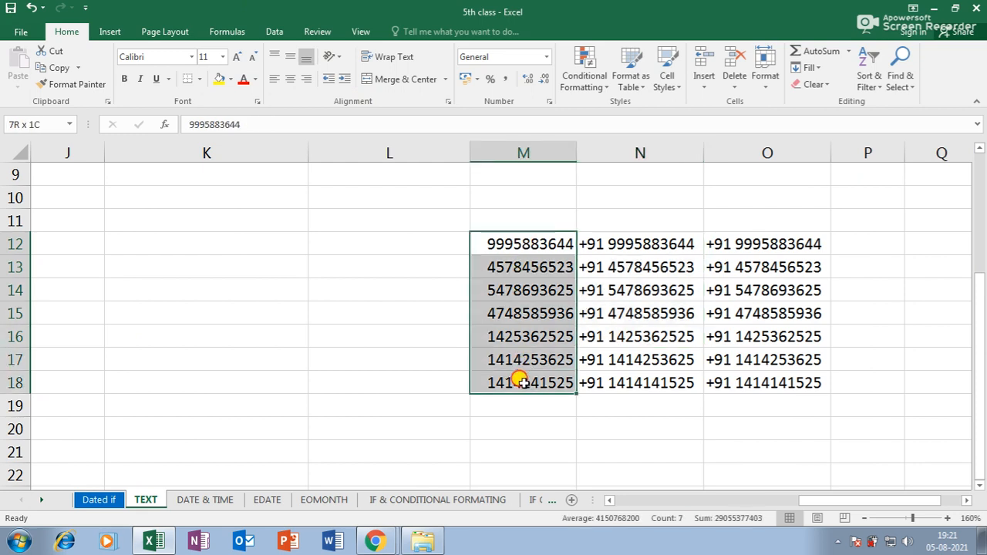
pyautogui.click(657, 248)
pyautogui.moveTo(756, 246); pyautogui.dragTo(754, 386)
pyautogui.press('Delete')
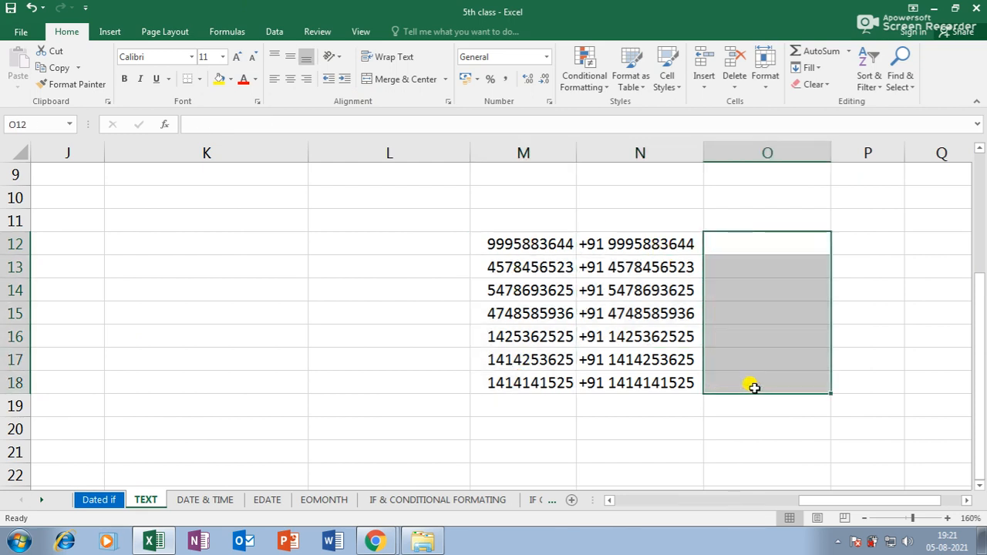
# - Check the +91 TEXT formula in N12 and widen column M slightly
pyautogui.click(630, 236)
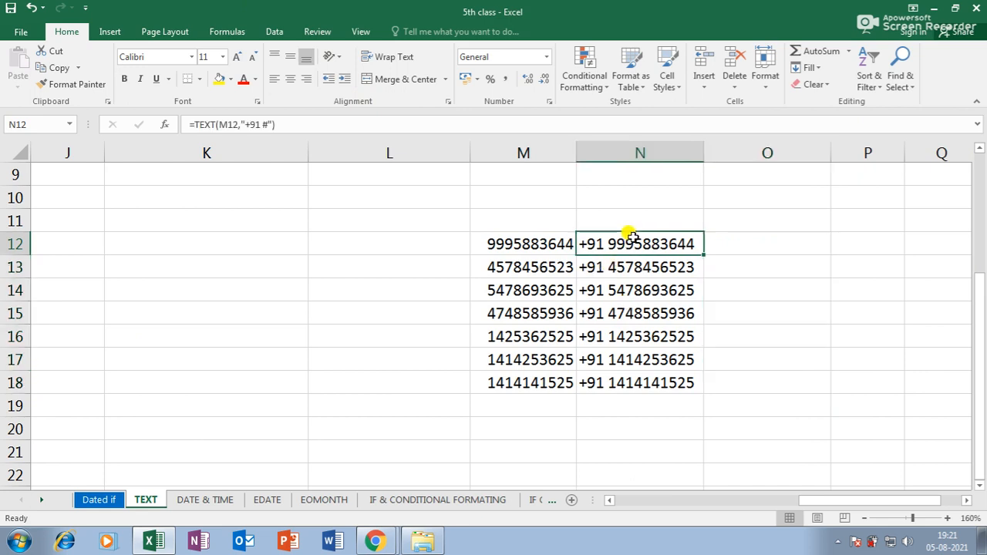
pyautogui.moveTo(576, 151); pyautogui.dragTo(583, 150)
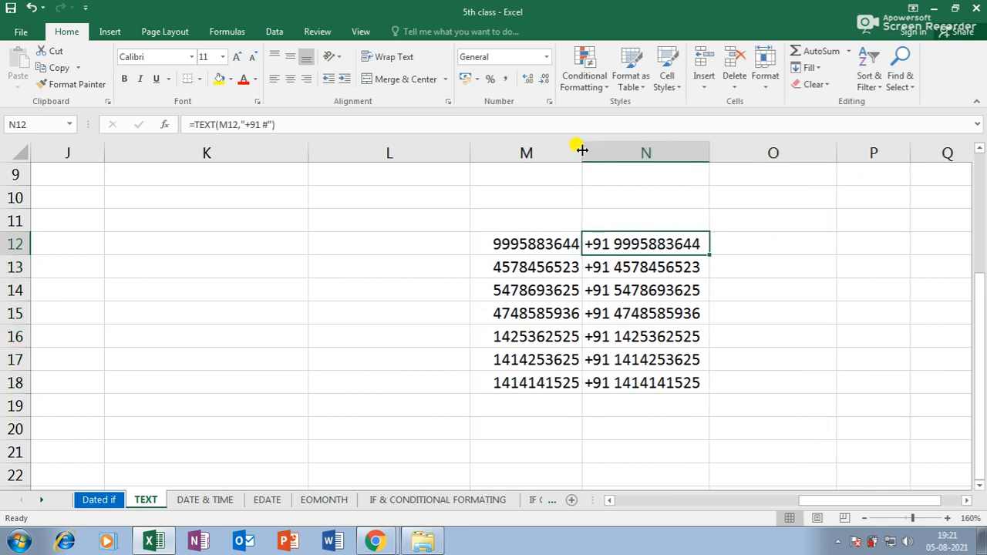
pyautogui.moveTo(520, 244); pyautogui.dragTo(510, 380)
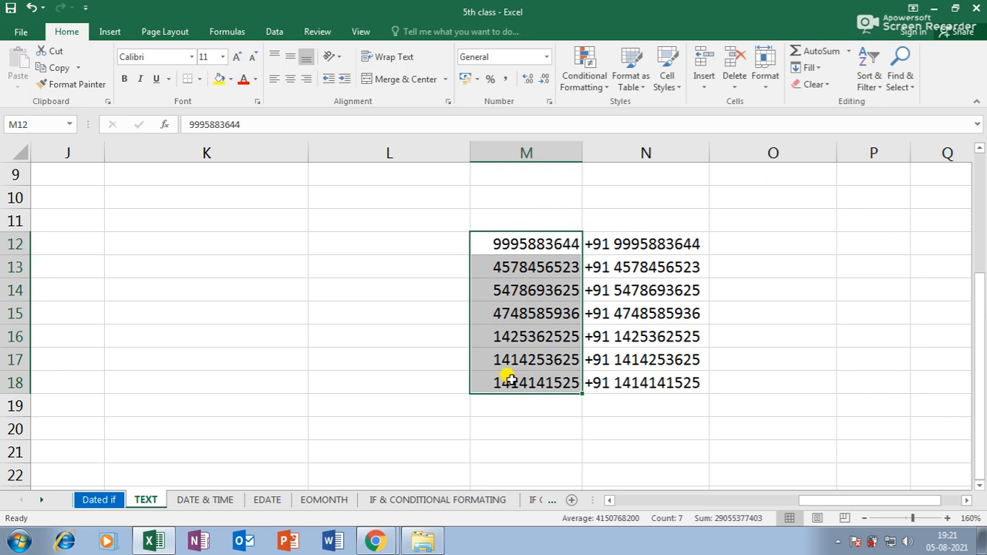
pyautogui.click(372, 249)
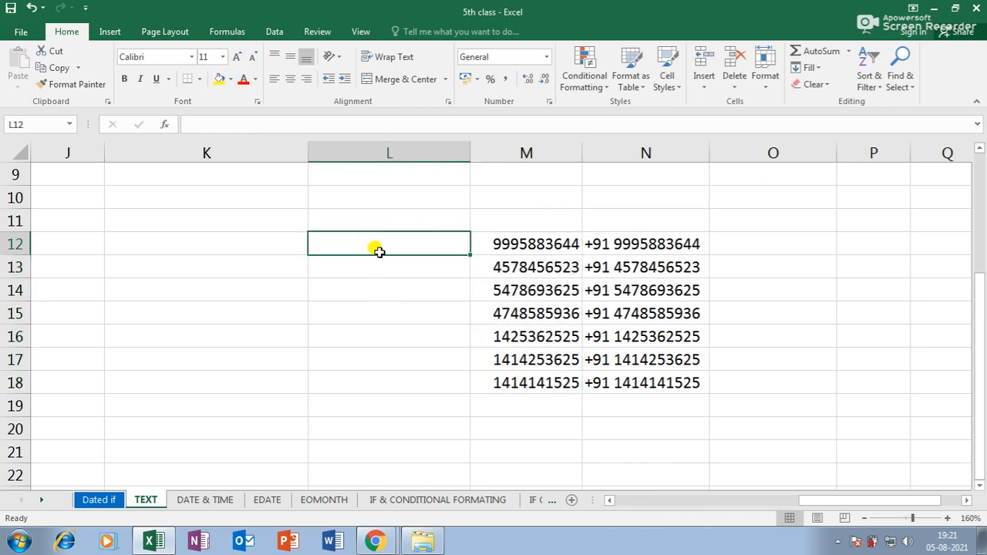
pyautogui.click(610, 243)
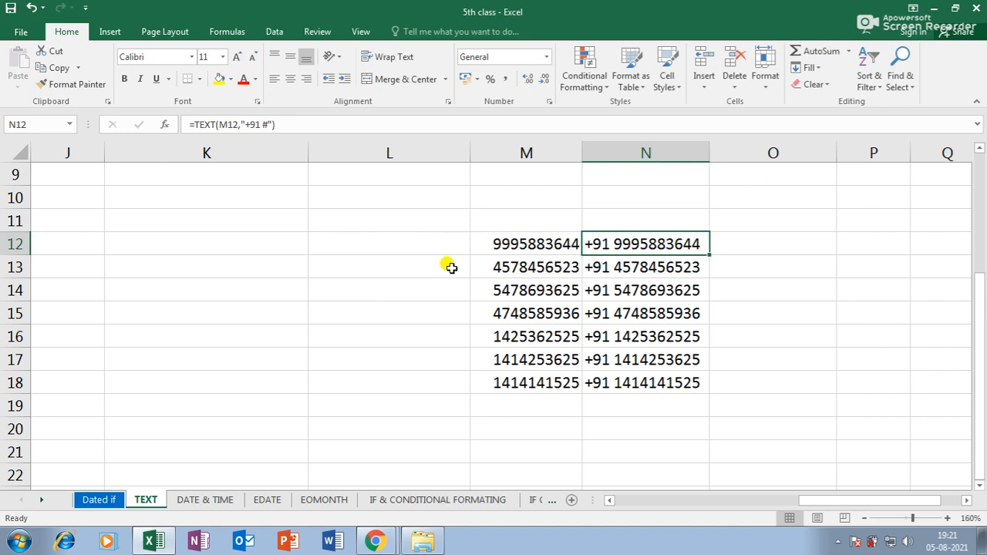
# - Enter =TEXT(M12,"+91 #") in L12 to add the country code to the phone number
pyautogui.click(420, 247)
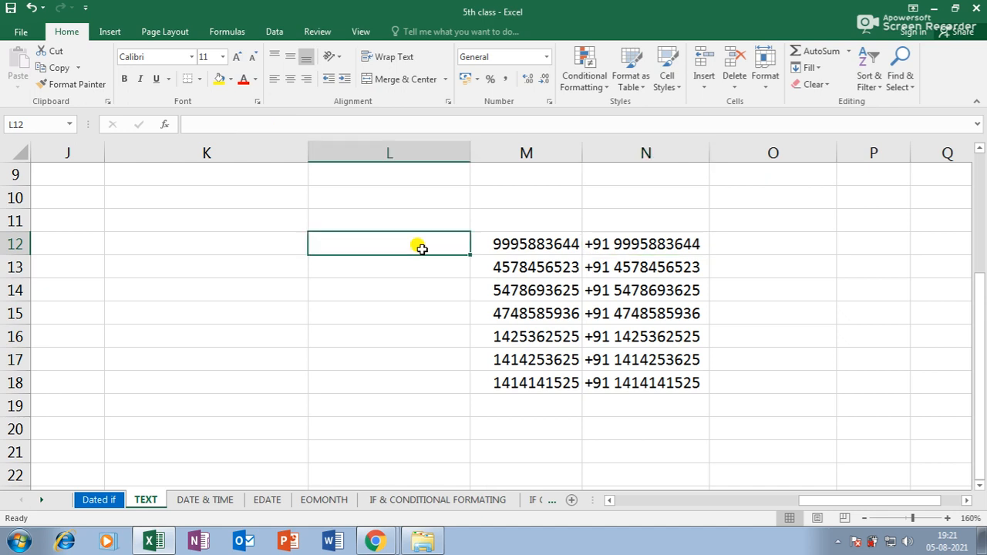
pyautogui.write('=text')
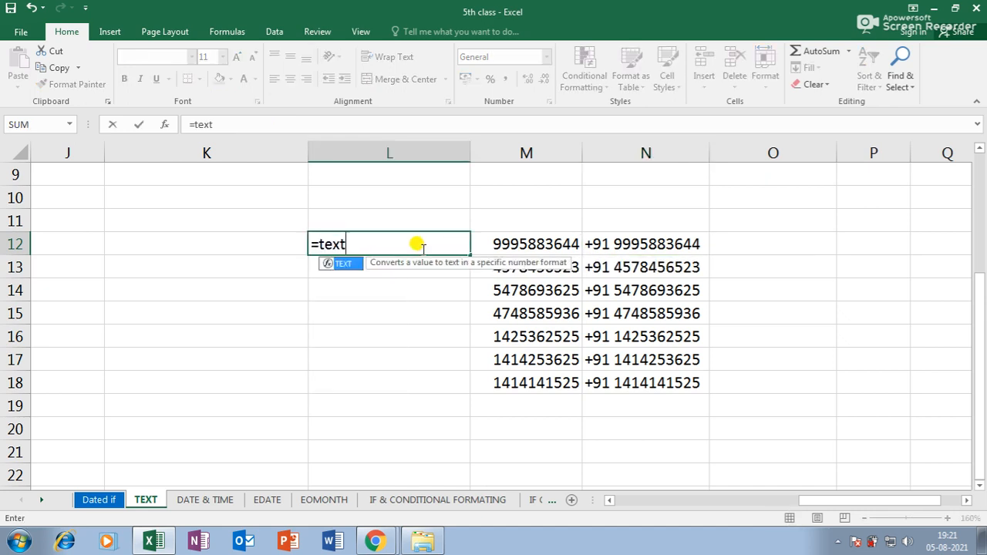
pyautogui.write('(')
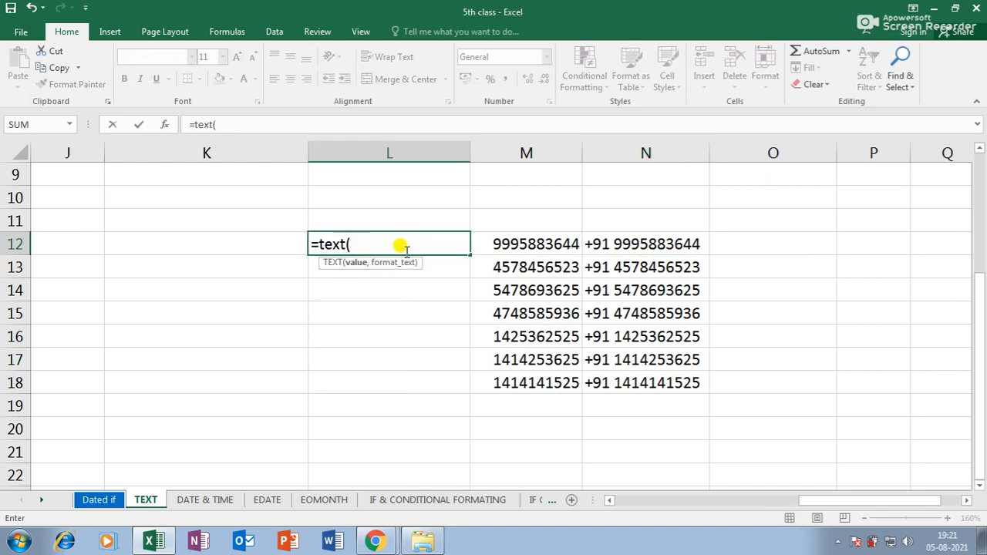
pyautogui.click(540, 243)
pyautogui.write(',')
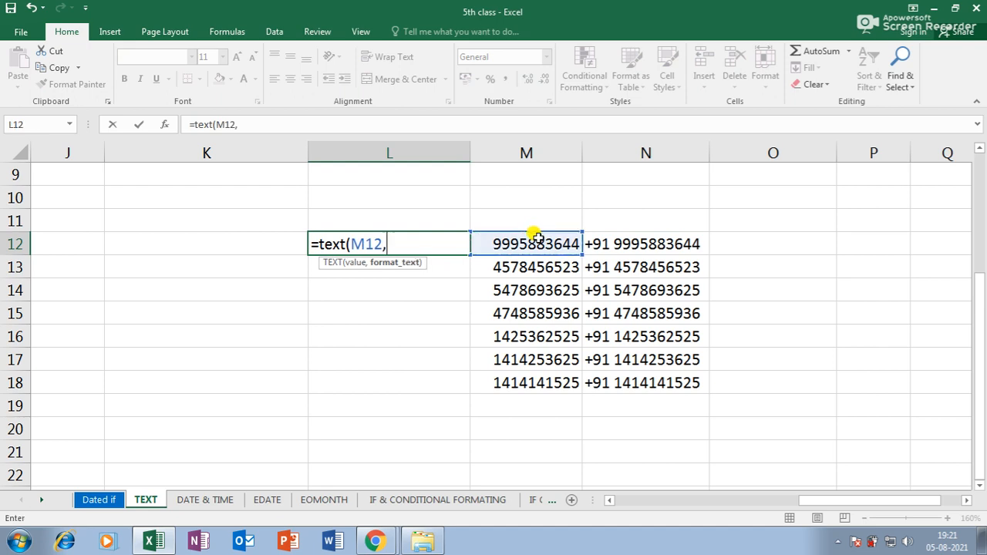
pyautogui.write('"+91 #")')
pyautogui.press('Return')
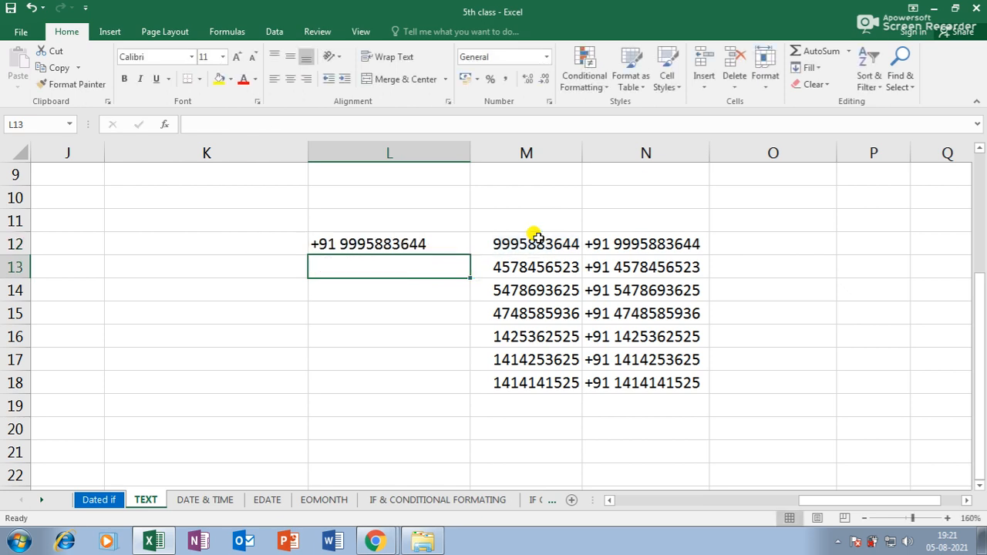
# - Try replacing the +91 country code in the L12 TEXT formula with 00487, and undo the change
pyautogui.doubleClick(412, 244)
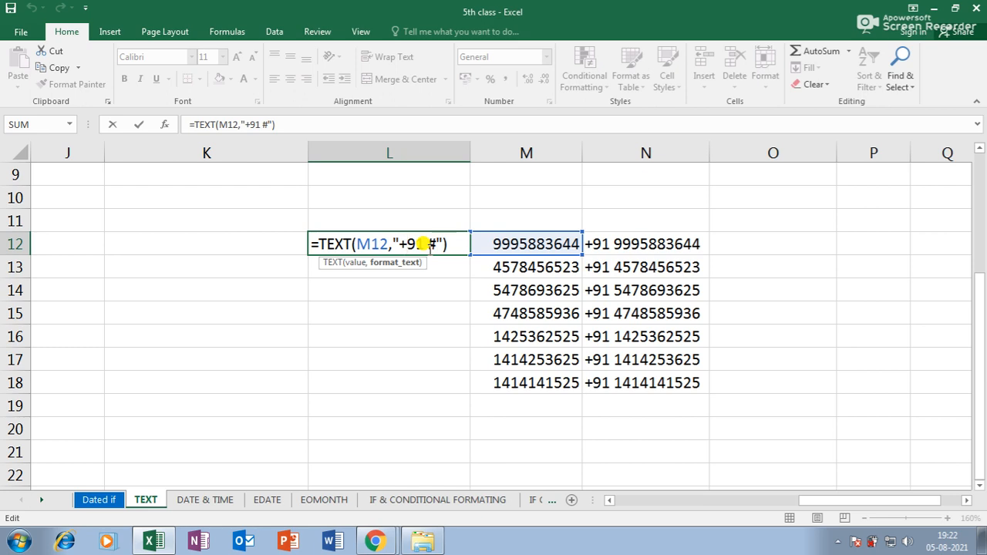
pyautogui.moveTo(399, 244); pyautogui.dragTo(423, 243)
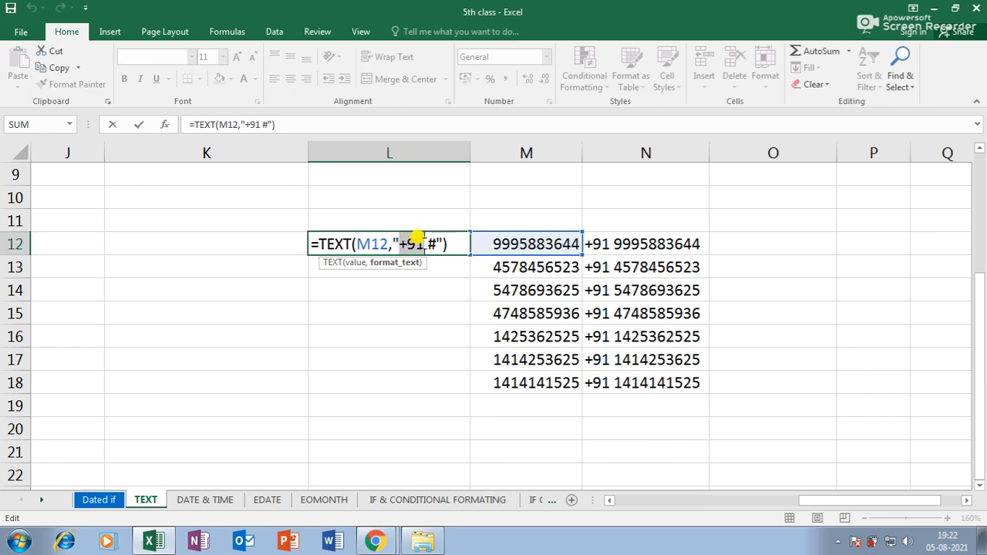
pyautogui.write('00')
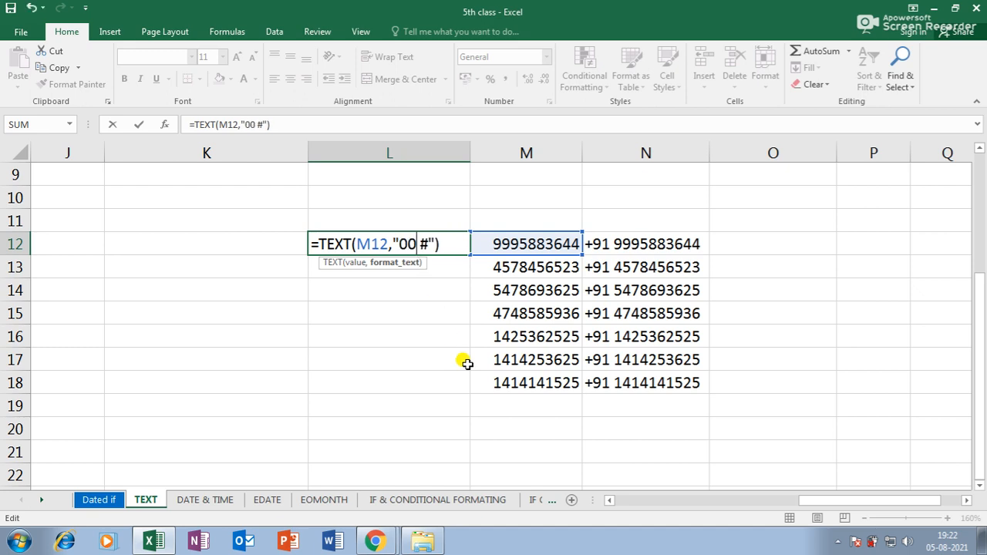
pyautogui.write('487')
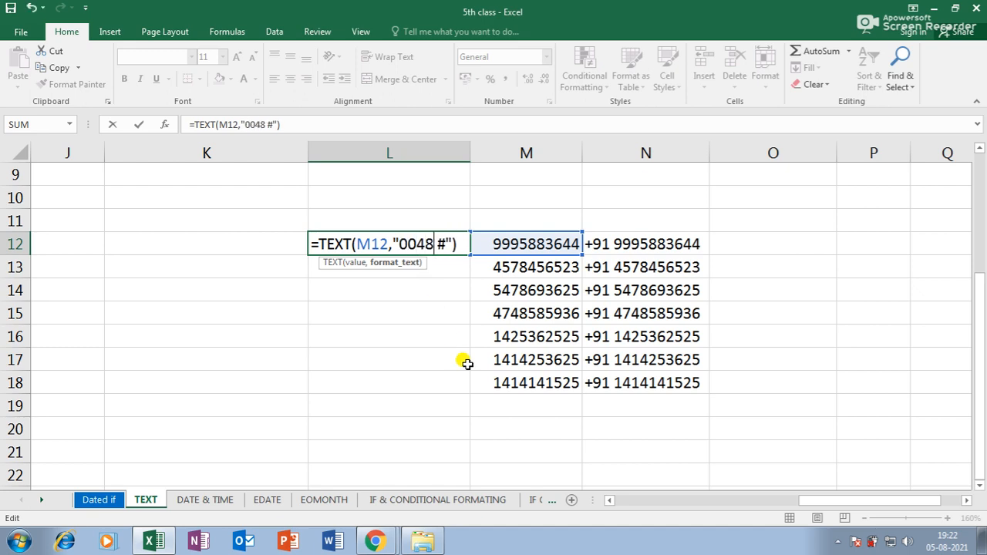
pyautogui.press('Return')
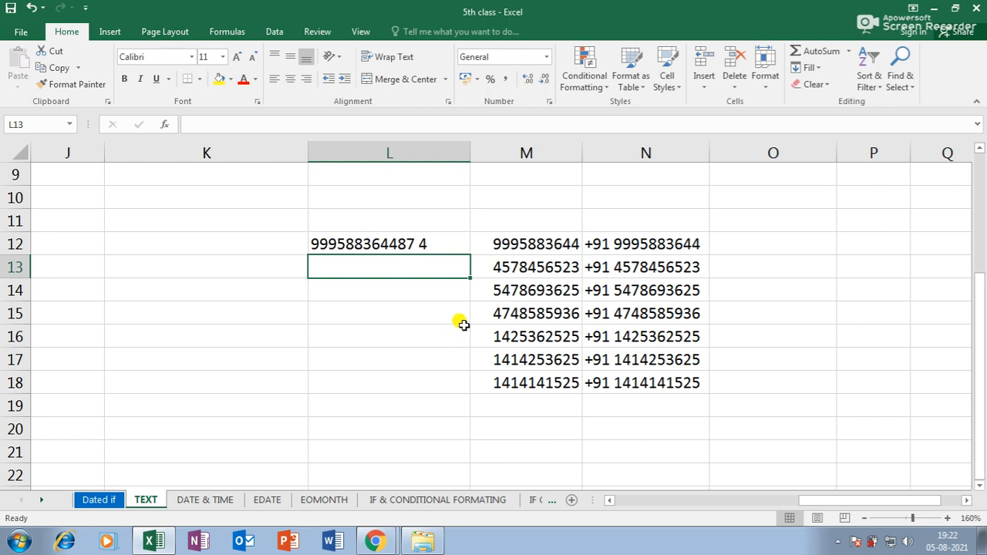
pyautogui.hotkey('ctrl', 'z')
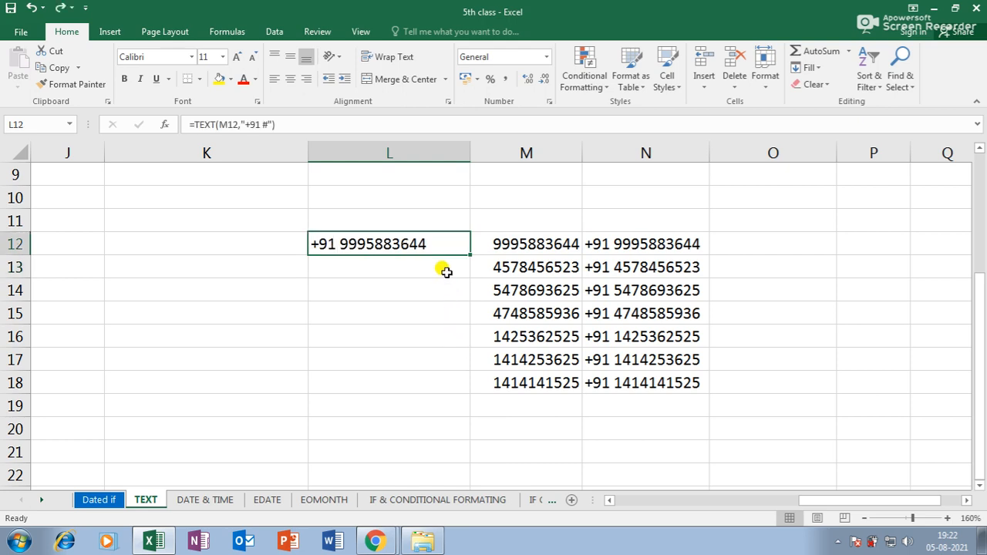
# - Check the +91 TEXT formula in L12 and fill it down through L18
pyautogui.doubleClick(412, 245)
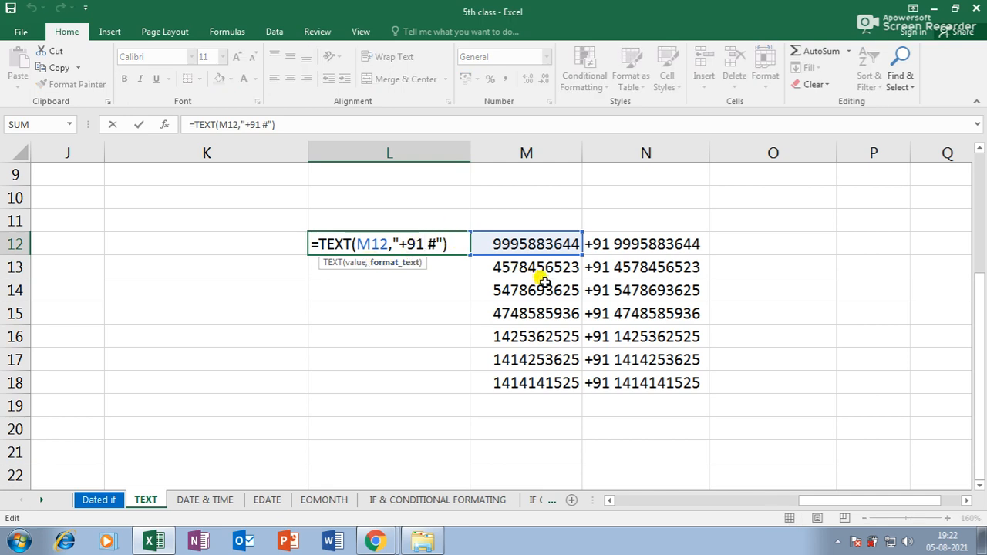
pyautogui.press('Return')
pyautogui.click(429, 247)
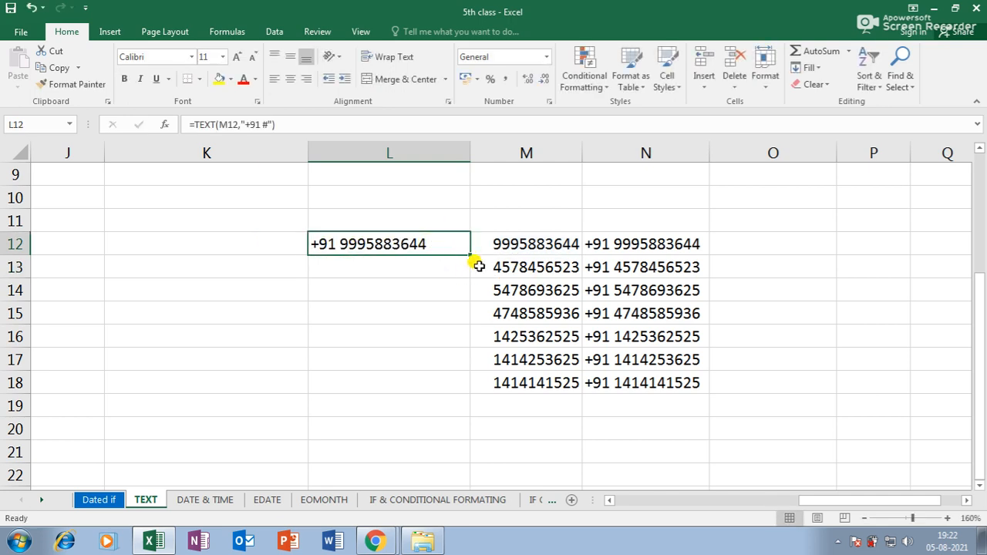
pyautogui.moveTo(468, 254); pyautogui.dragTo(464, 395)
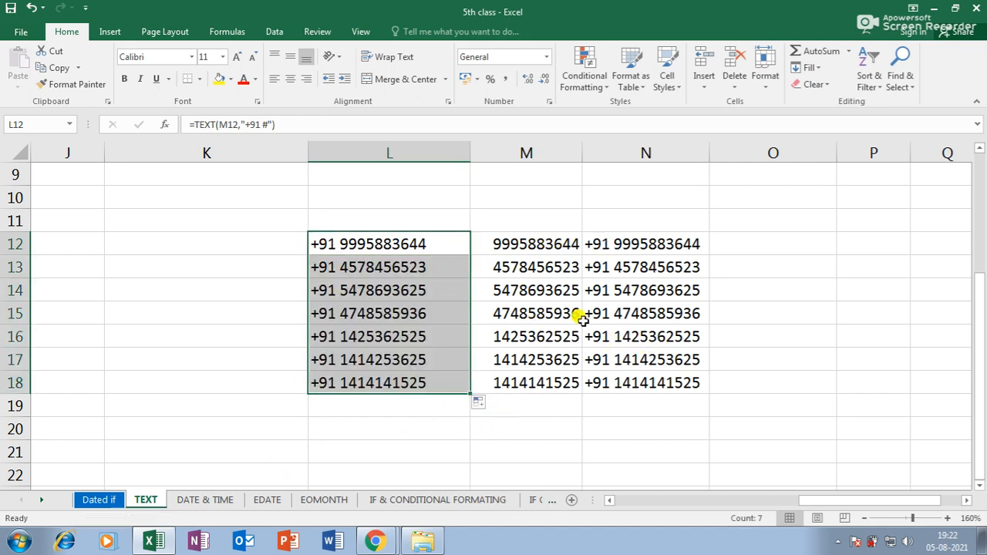
# - Clear the country code results in L12:L18 and N13:N18
pyautogui.press('Delete')
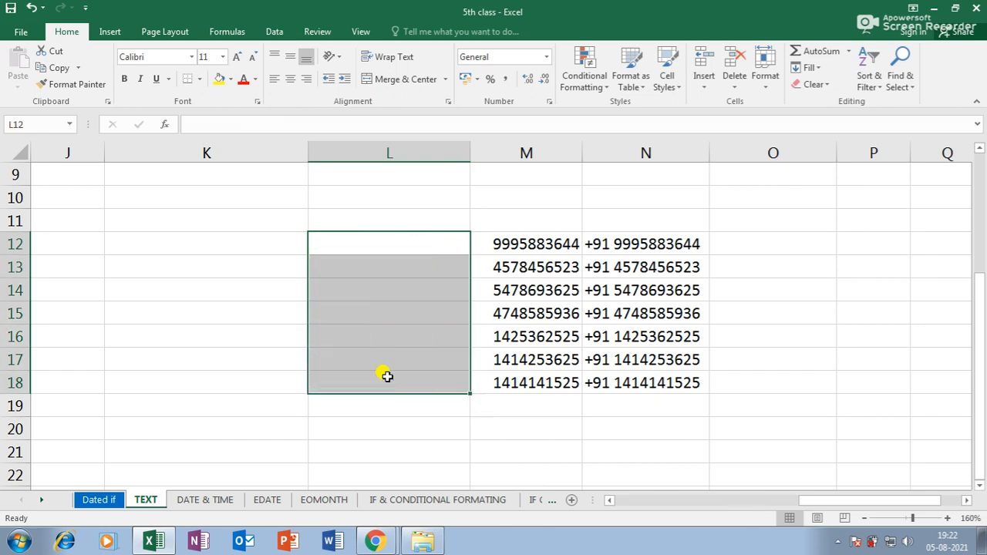
pyautogui.moveTo(624, 263); pyautogui.dragTo(623, 381)
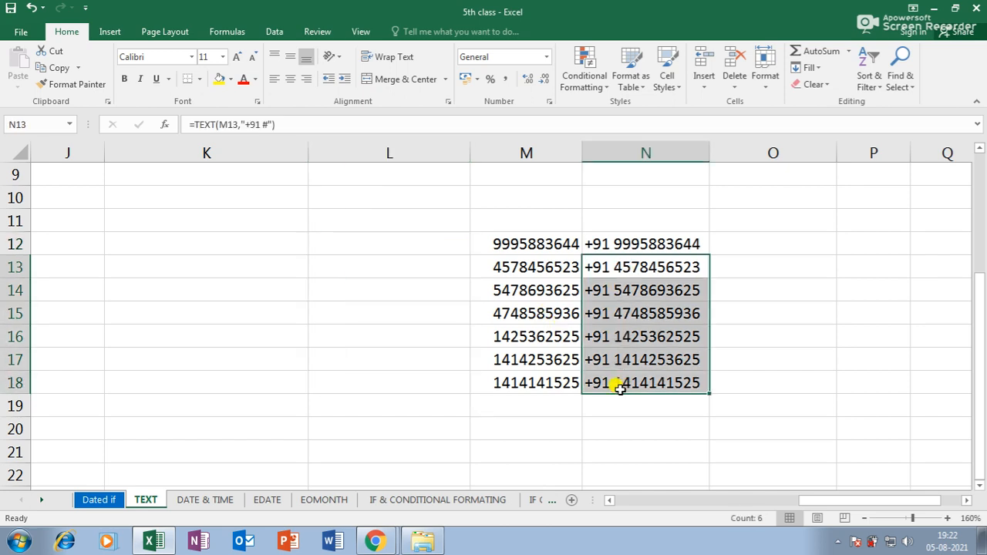
pyautogui.press('Delete')
# - Change the country code in the N12 TEXT formula to +97 and fill it down through N18
pyautogui.doubleClick(622, 244)
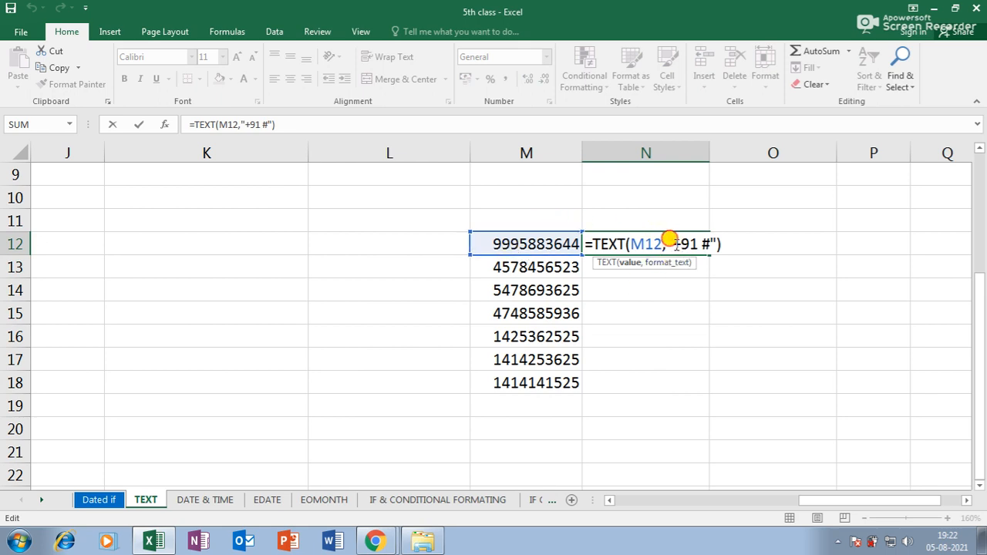
pyautogui.moveTo(674, 243); pyautogui.dragTo(697, 244)
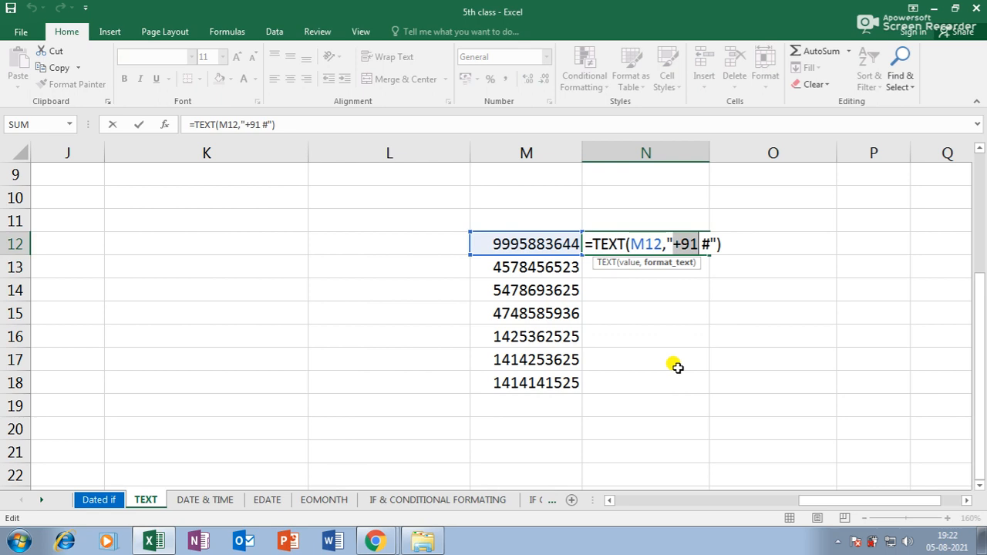
pyautogui.moveTo(693, 242); pyautogui.dragTo(696, 239)
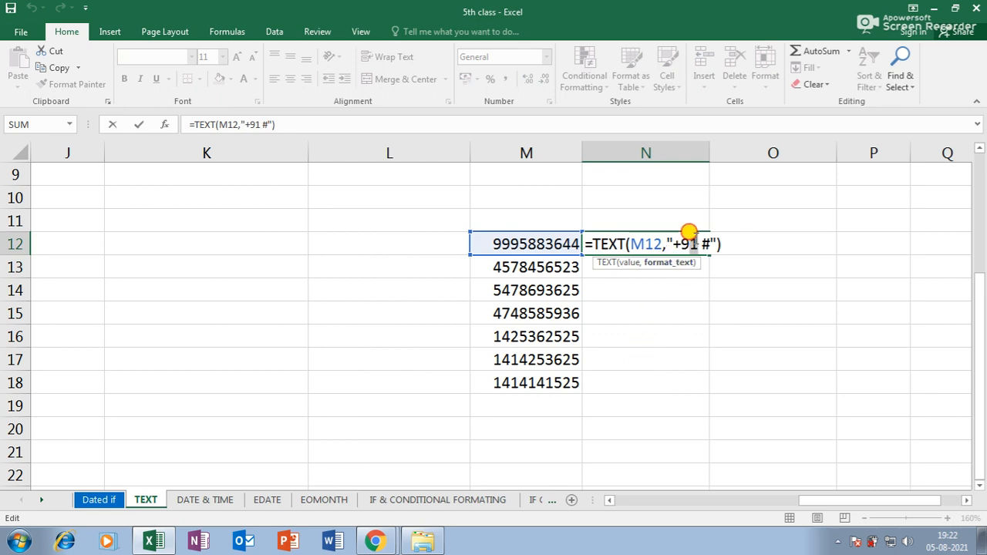
pyautogui.write('7')
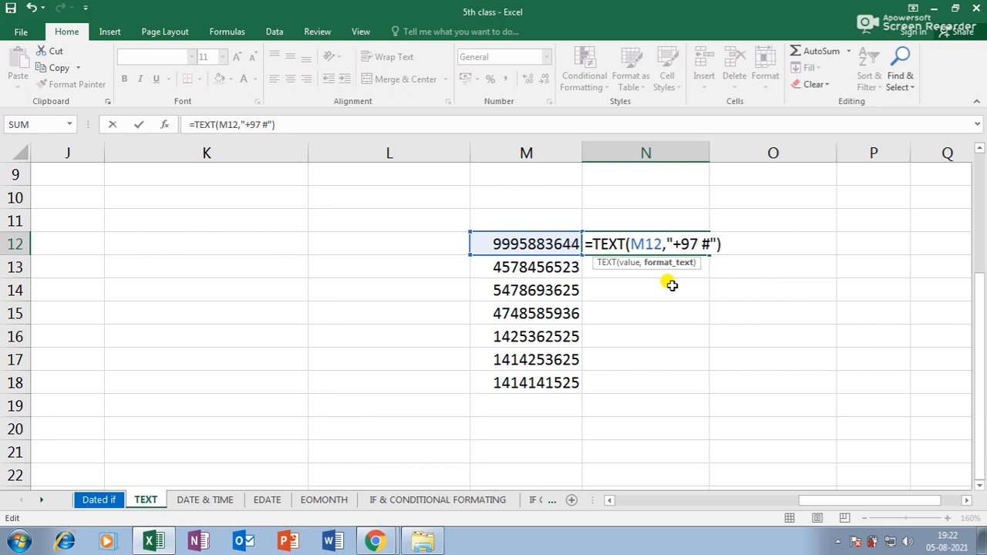
pyautogui.press('Return')
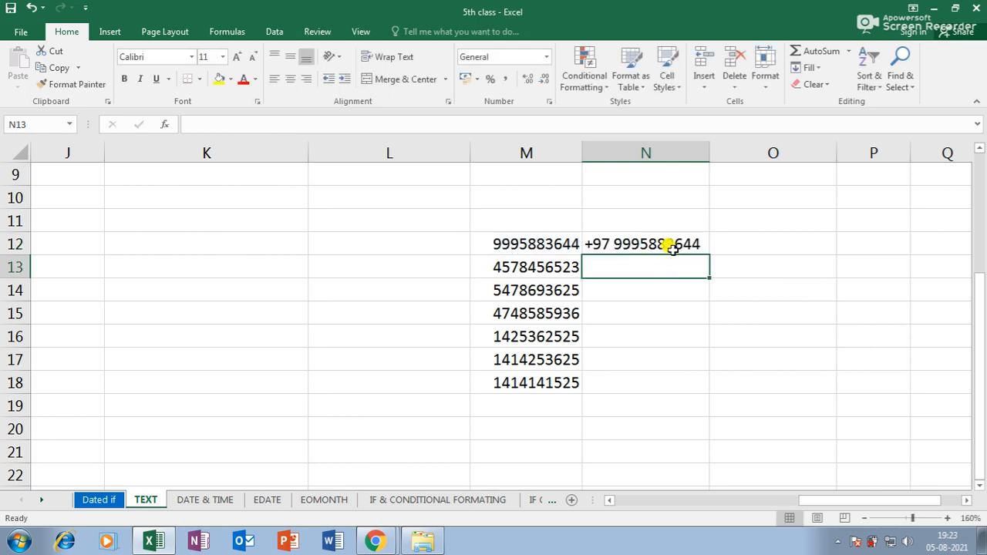
pyautogui.click(670, 247)
pyautogui.moveTo(709, 254); pyautogui.dragTo(692, 390)
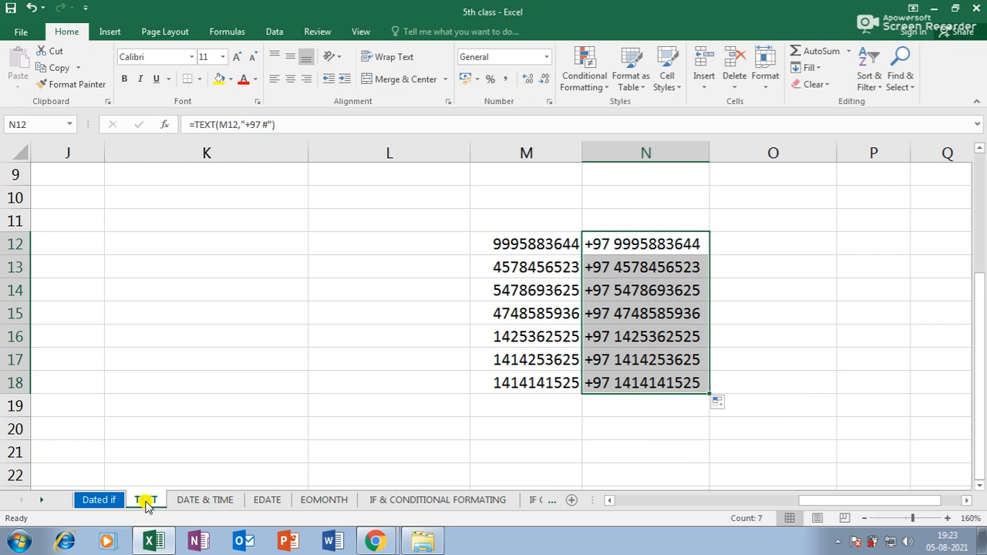
# - Widen column F so that the date in F3 is shown in full
pyautogui.scroll(3, 224, 432)
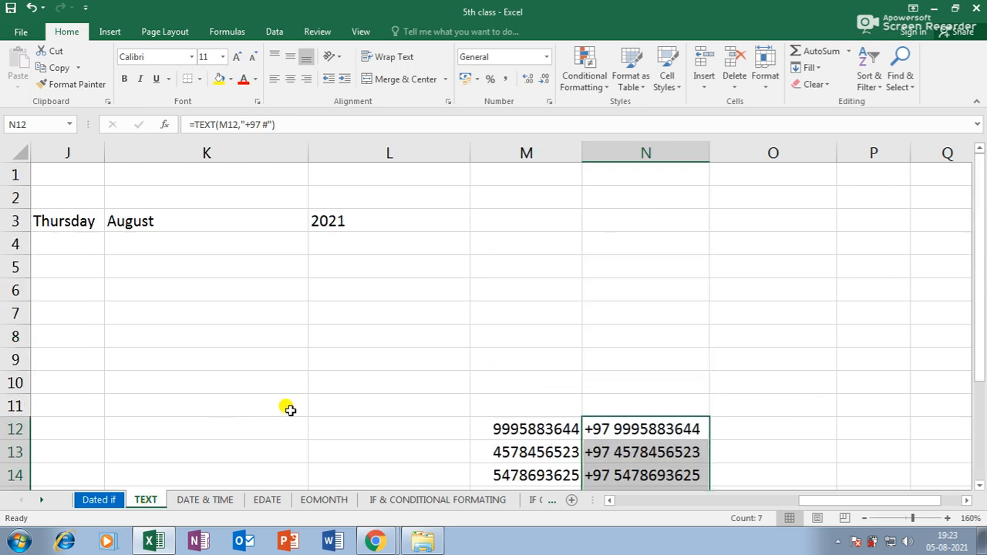
pyautogui.keyDown('ctrl'); pyautogui.scroll(-5, 284, 412); pyautogui.keyUp('ctrl')
pyautogui.keyDown('ctrl'); pyautogui.scroll(-2, 314, 377); pyautogui.keyUp('ctrl')
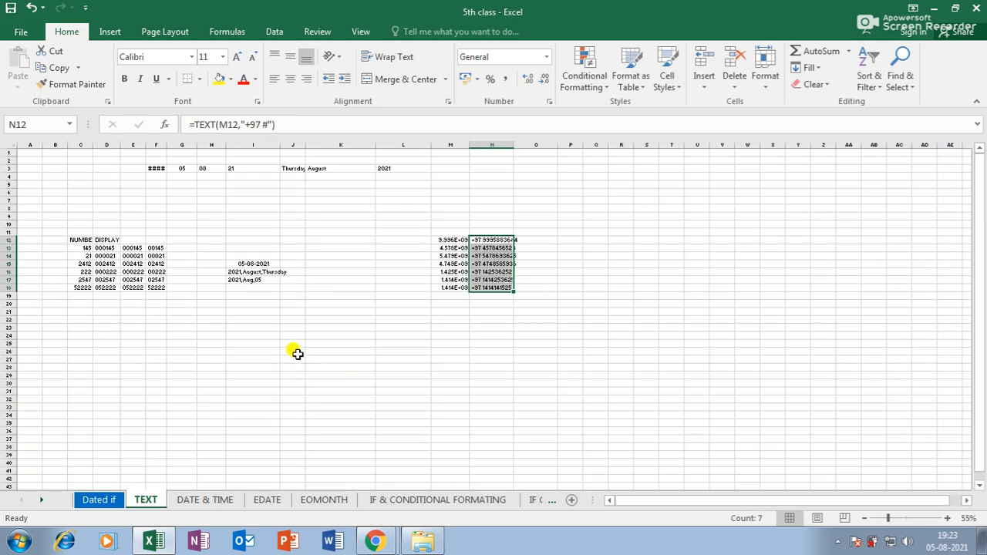
pyautogui.keyDown('ctrl'); pyautogui.scroll(3, 301, 344); pyautogui.keyUp('ctrl')
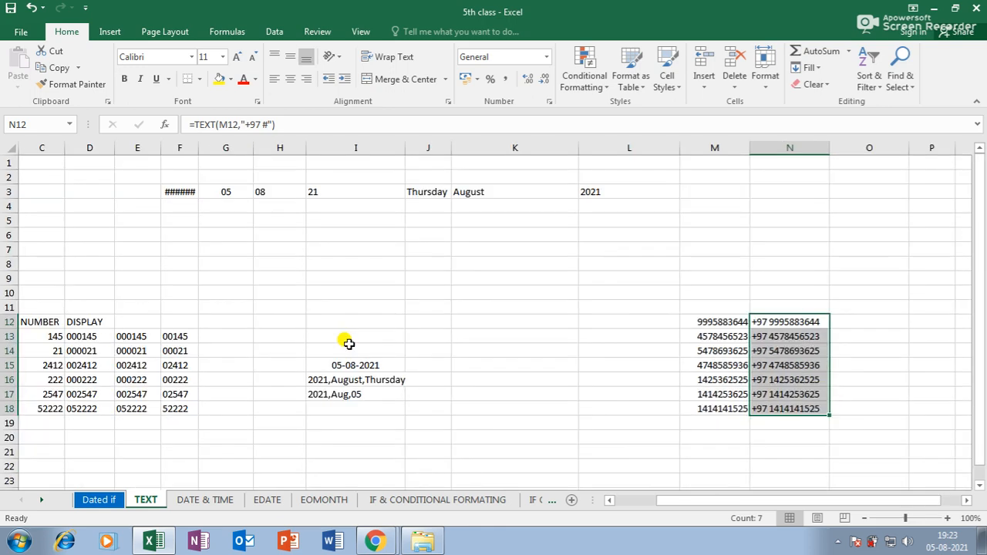
pyautogui.keyDown('ctrl'); pyautogui.scroll(1, 328, 244); pyautogui.keyUp('ctrl')
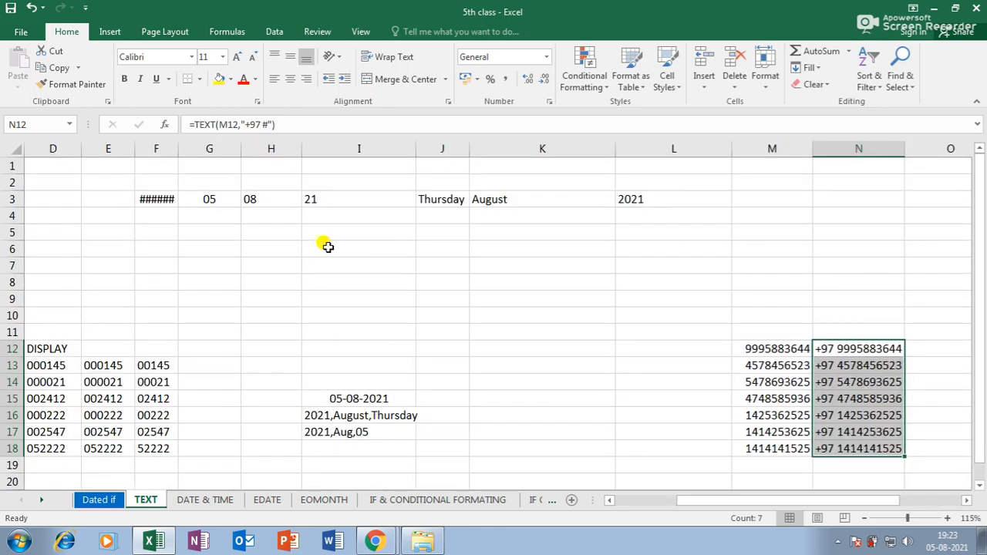
pyautogui.moveTo(177, 148); pyautogui.dragTo(206, 148)
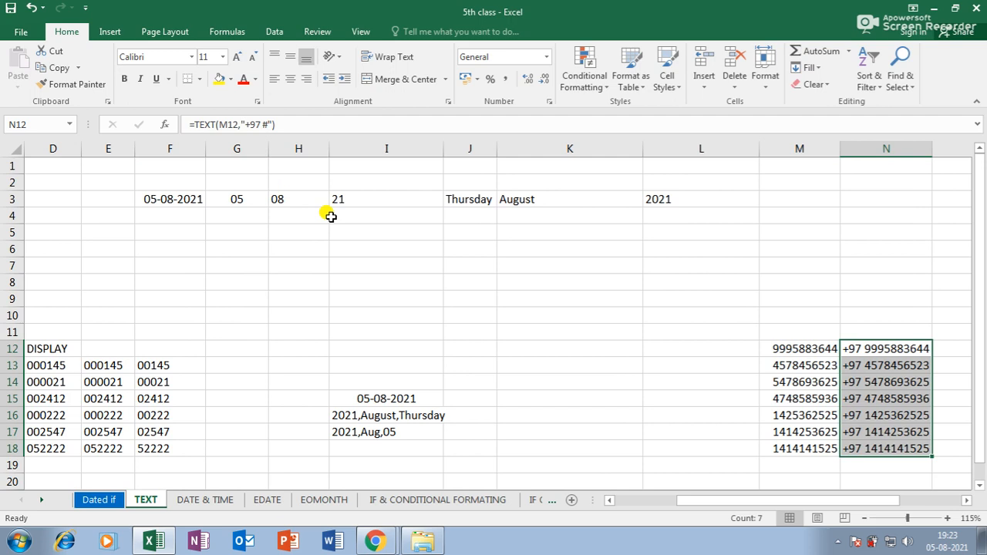
# - Review the TEXT formulas in G3, H3 and I3 that extract the day, month and year from the date in F3
pyautogui.doubleClick(238, 197)
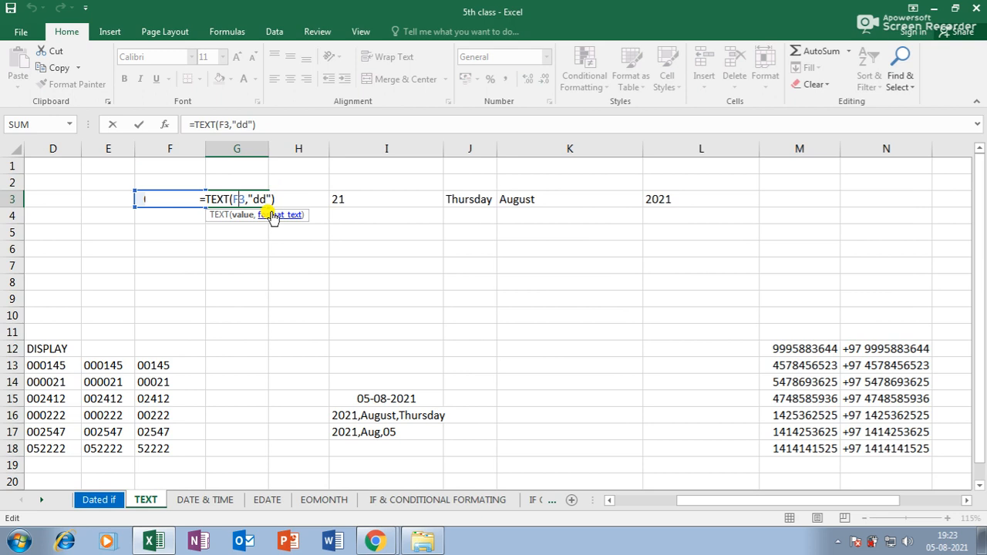
pyautogui.press('Return')
pyautogui.click(279, 202)
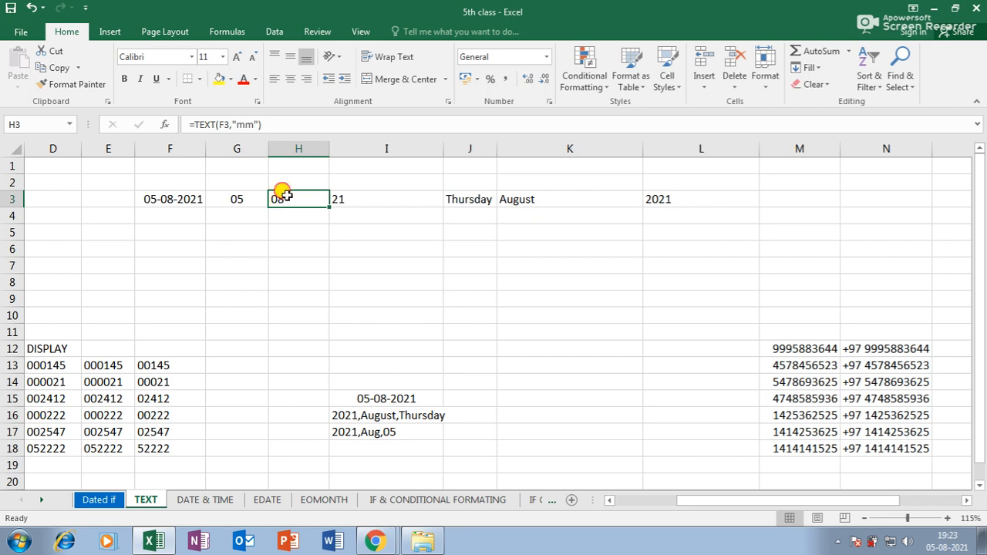
pyautogui.doubleClick(282, 199)
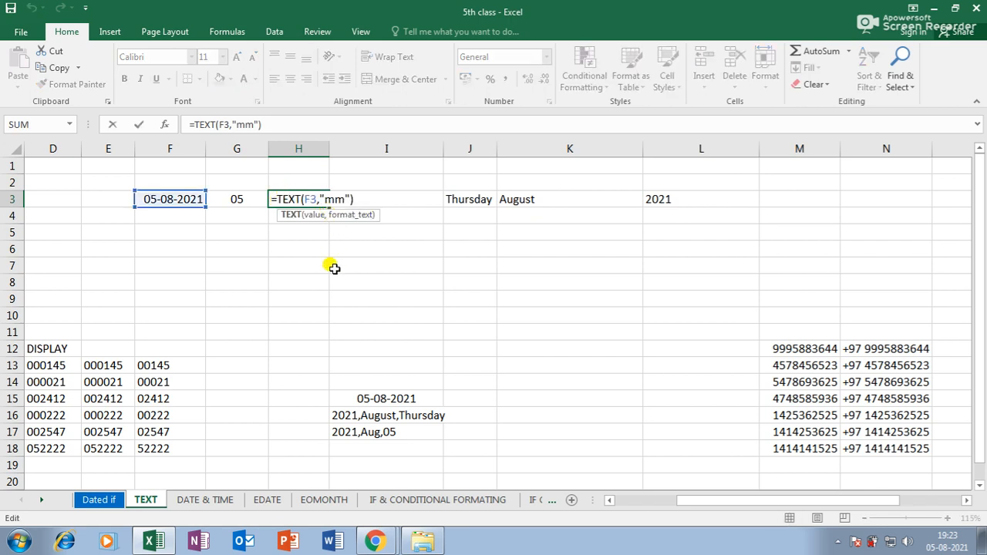
pyautogui.press('Return')
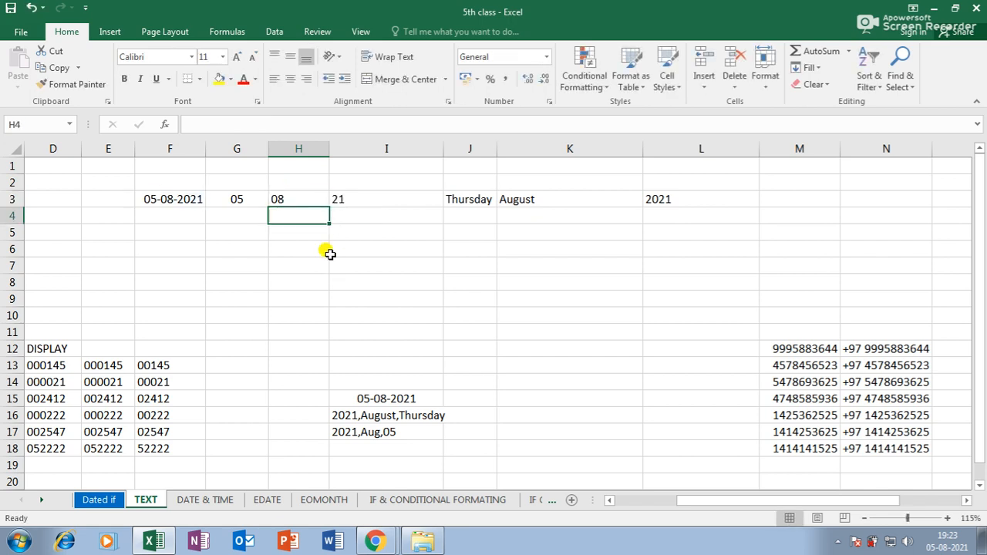
pyautogui.doubleClick(371, 199)
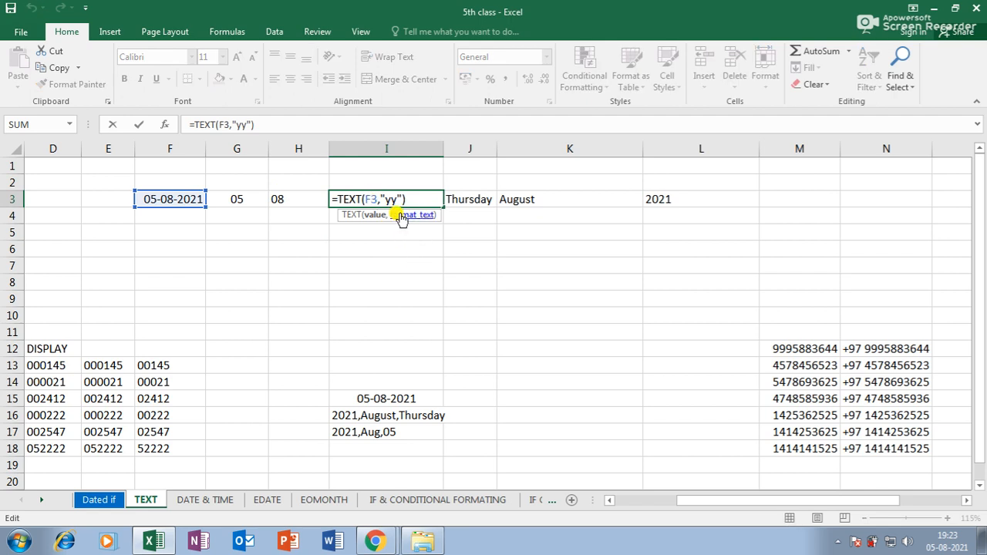
pyautogui.press('Return')
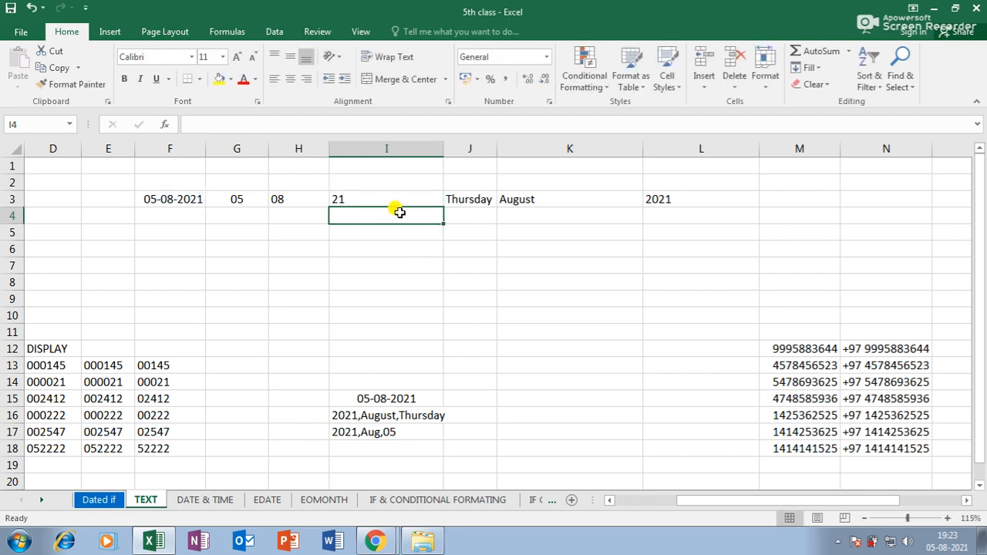
# - Adjust the column widths by narrowing I, K and L, widening J and slightly widening H
pyautogui.moveTo(441, 148); pyautogui.dragTo(487, 148)
pyautogui.moveTo(640, 141); pyautogui.dragTo(600, 146)
pyautogui.moveTo(714, 146); pyautogui.dragTo(700, 146)
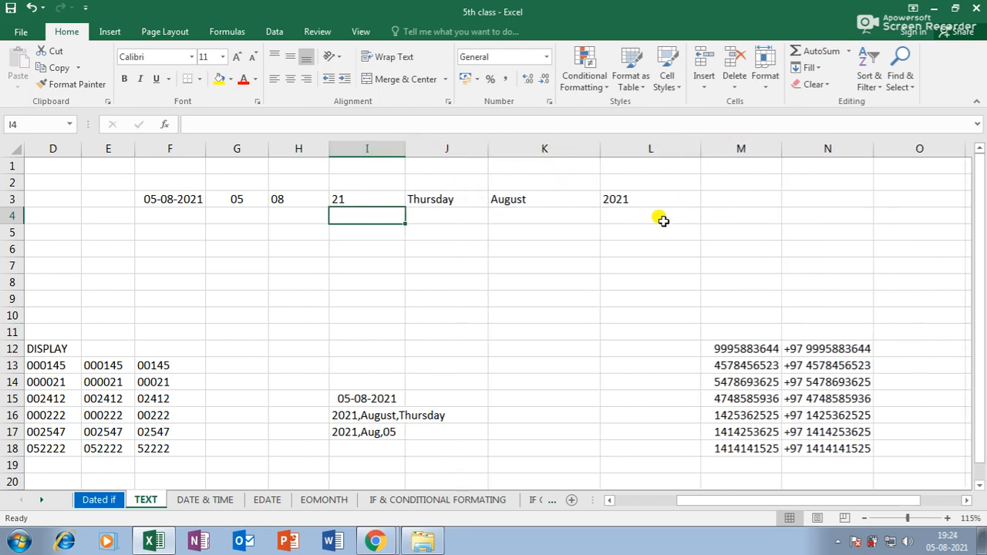
pyautogui.moveTo(329, 148); pyautogui.dragTo(334, 149)
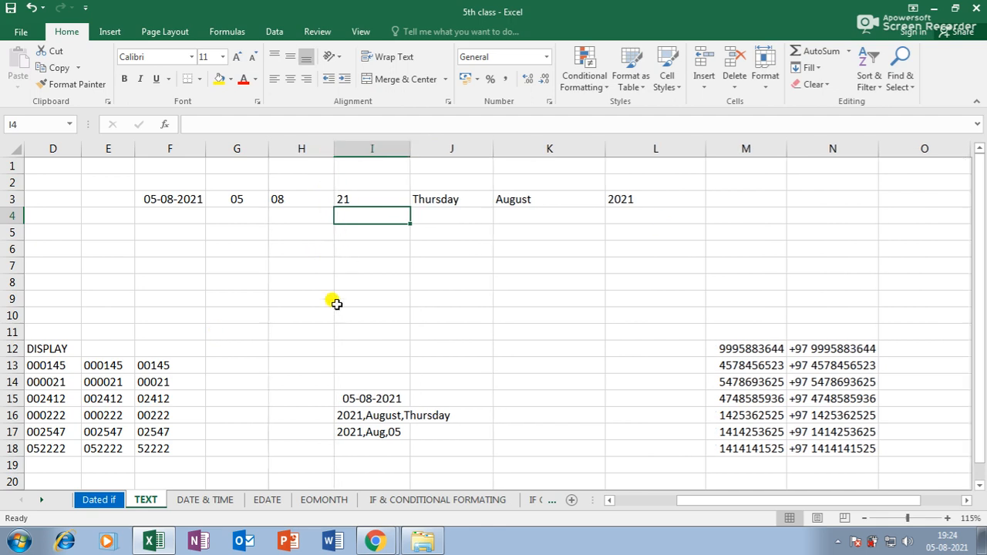
# - Set the TEXT sheet's tab color to blue and switch to the DATE & TIME sheet
pyautogui.rightClick(155, 507)
pyautogui.moveTo(193, 438)
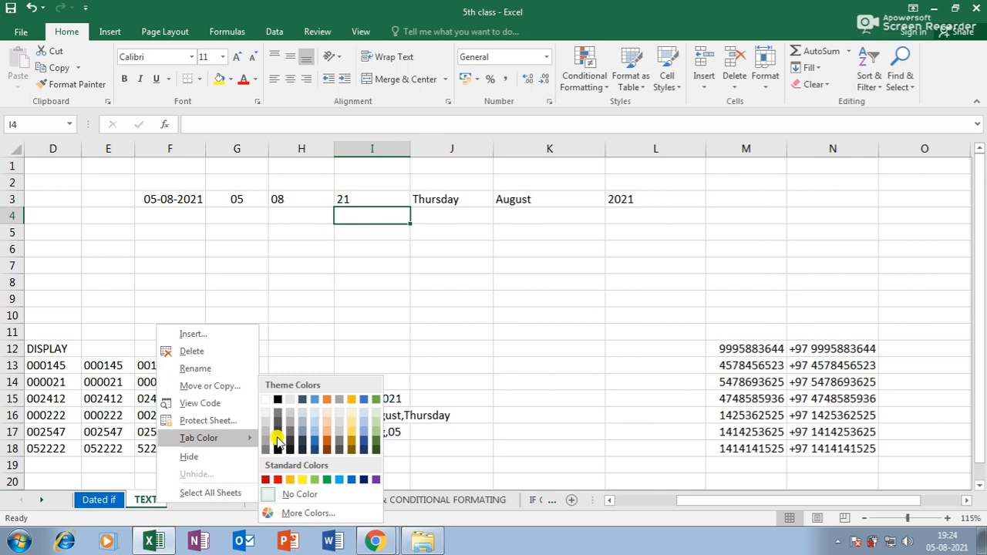
pyautogui.click(350, 480)
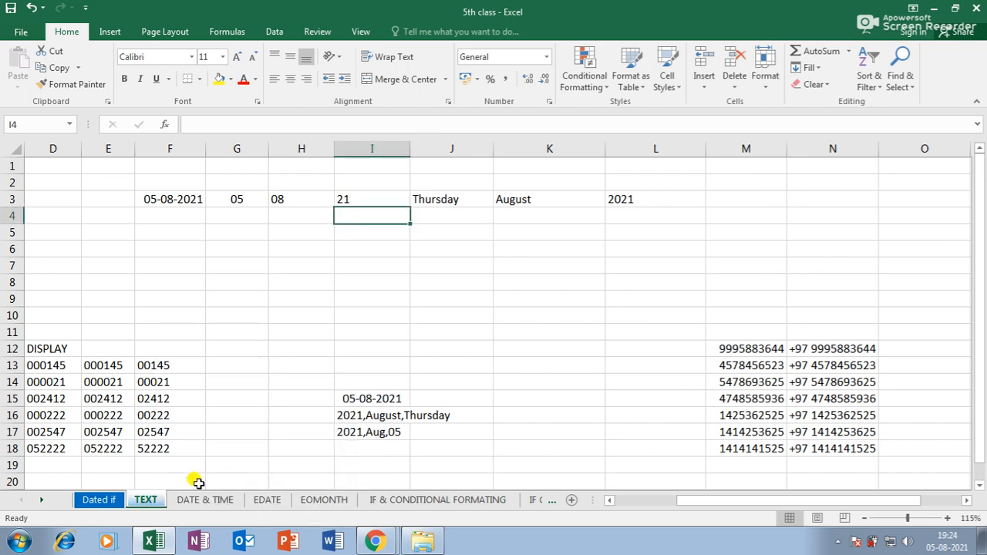
pyautogui.click(185, 500)
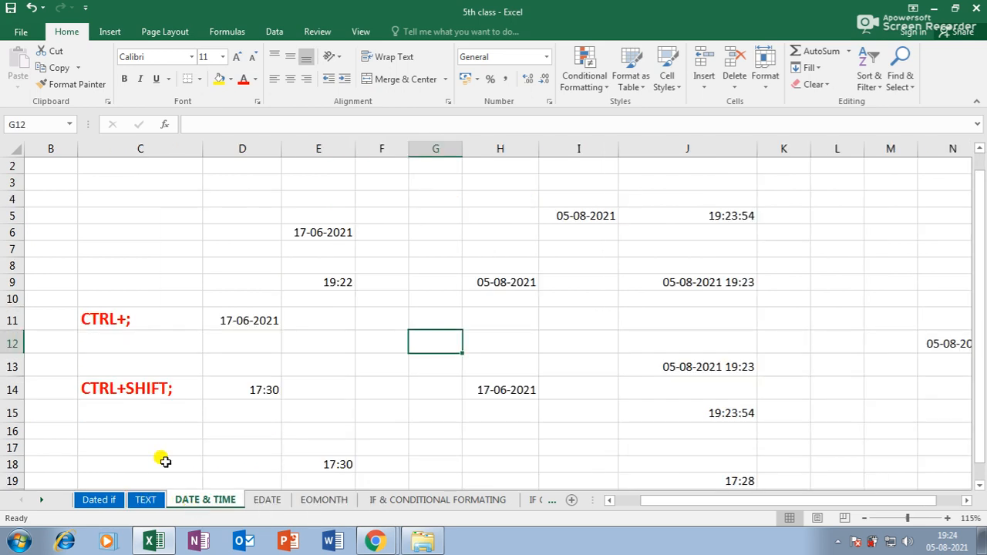
# - Change the TEXT sheet's tab color to red and return to the DATE & TIME sheet
pyautogui.rightClick(141, 500)
pyautogui.moveTo(198, 439)
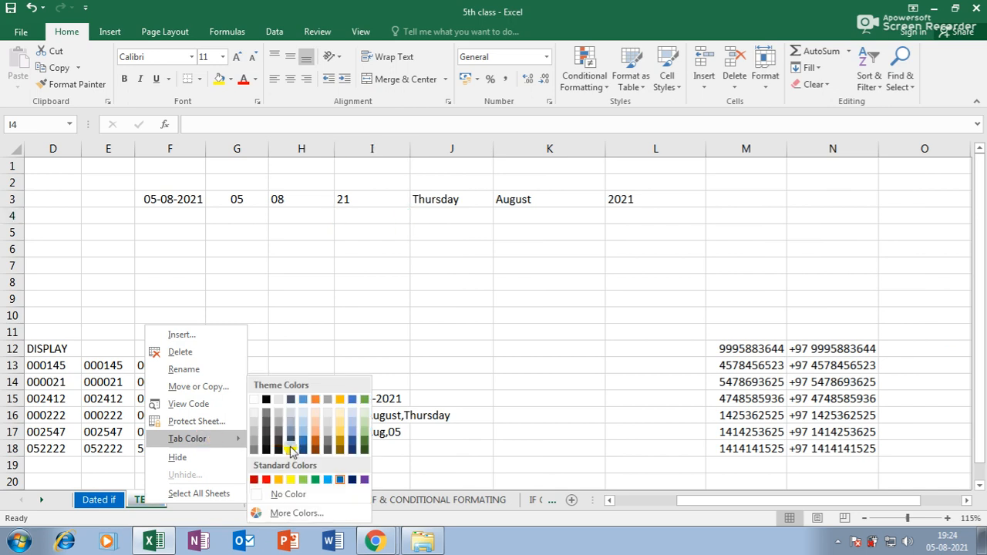
pyautogui.click(258, 479)
pyautogui.click(193, 499)
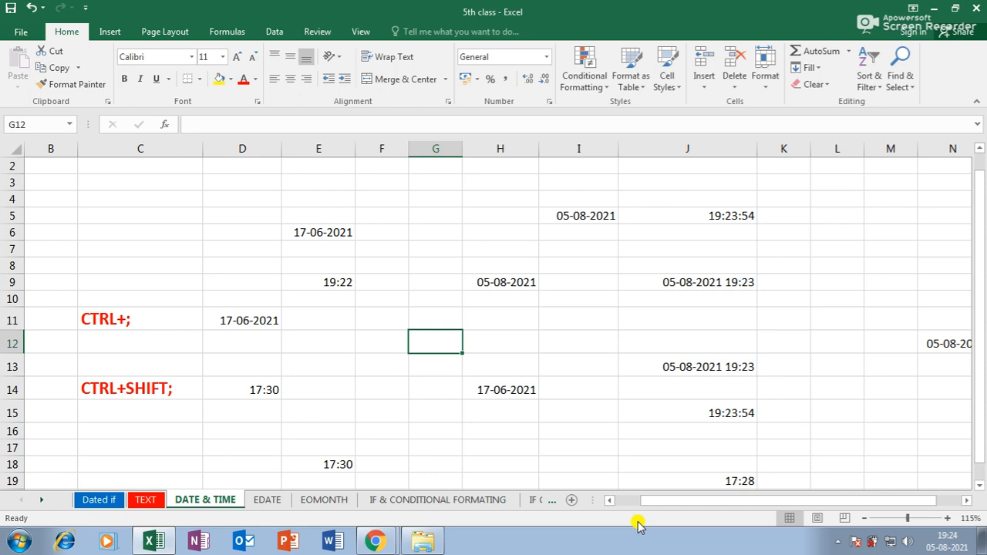
pyautogui.click(837, 543)
pyautogui.click(837, 543)
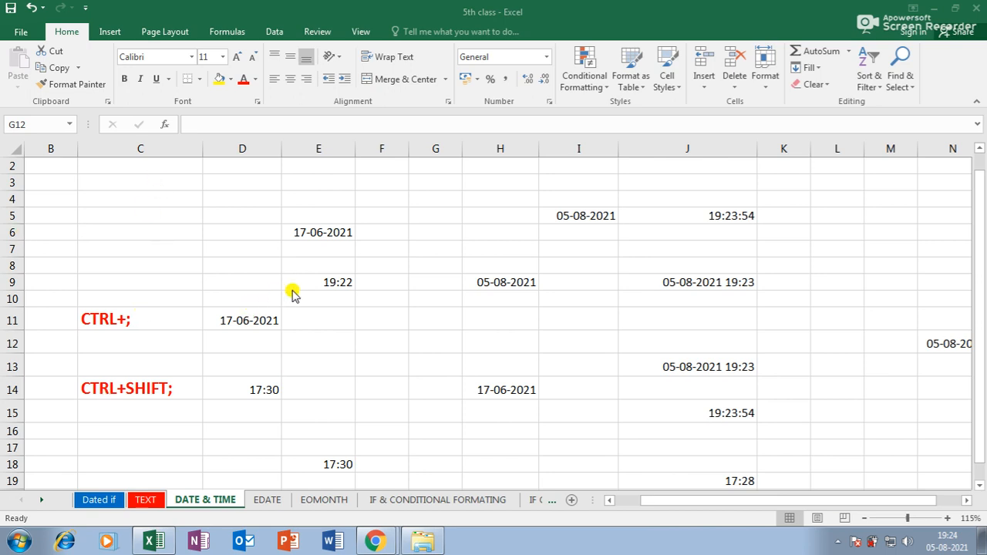
# - Enter the formula =today() in cell C27, in the empty area below the existing date and time entries
pyautogui.scroll(-4, 351, 321)
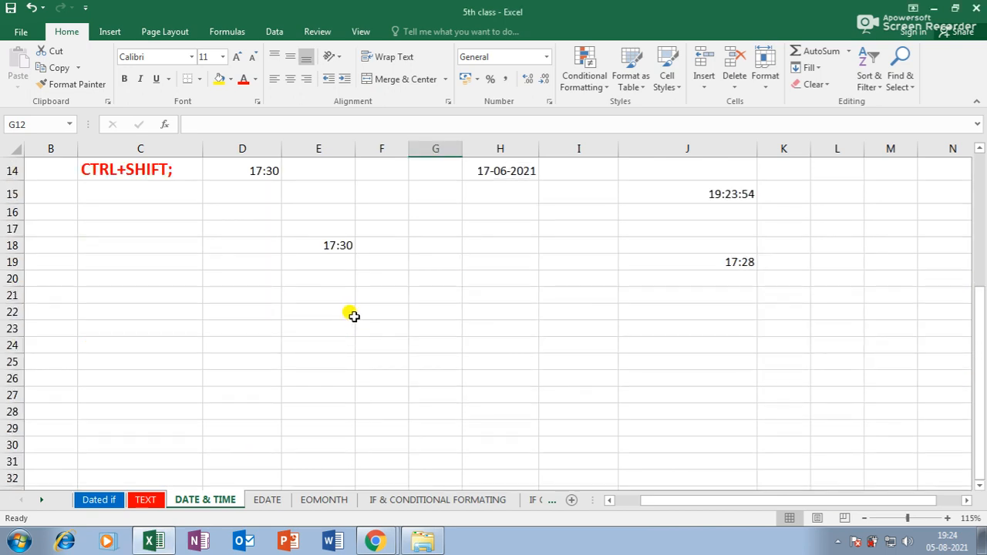
pyautogui.scroll(-2, 357, 316)
pyautogui.click(160, 290)
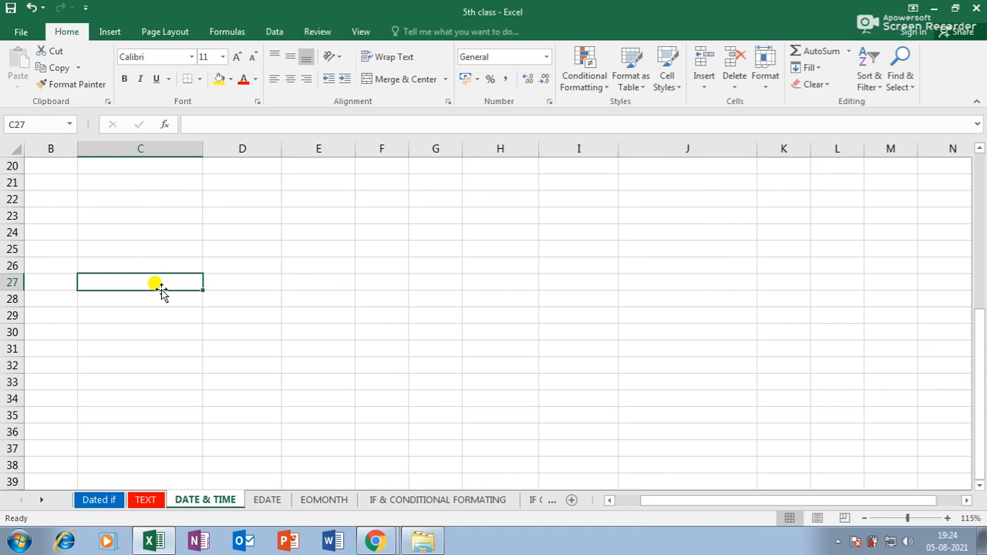
pyautogui.write('=toda')
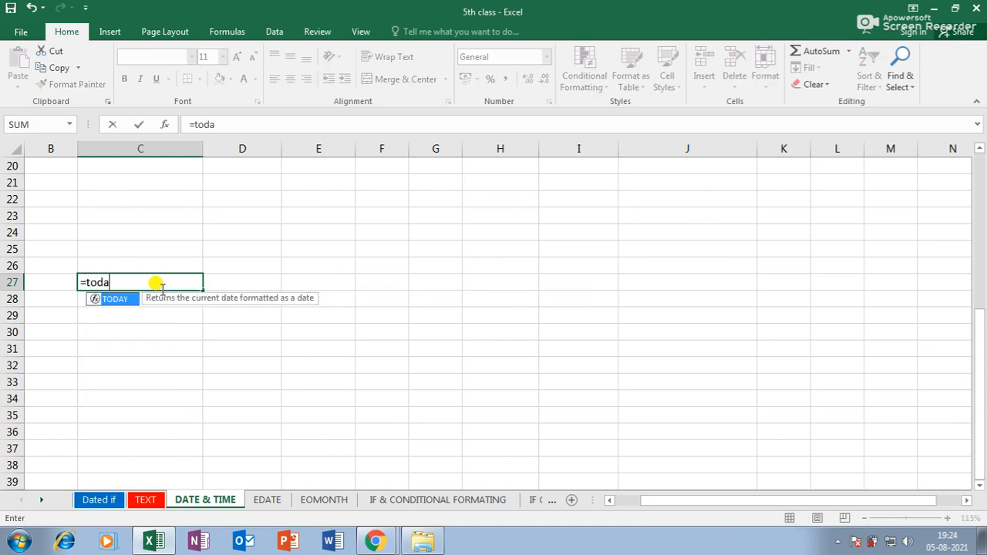
pyautogui.write('y(')
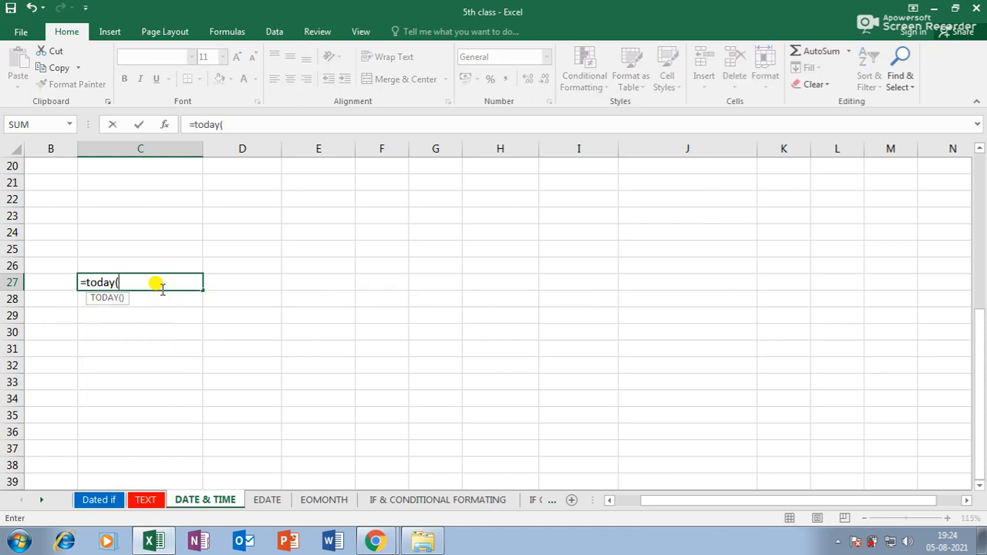
pyautogui.write(')')
pyautogui.press('Return')
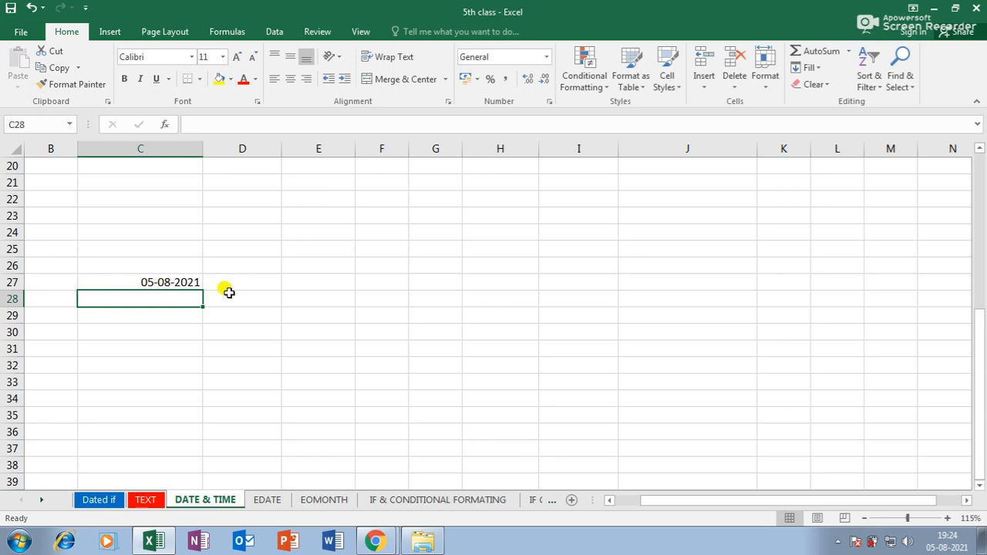
pyautogui.scroll(5, 229, 287)
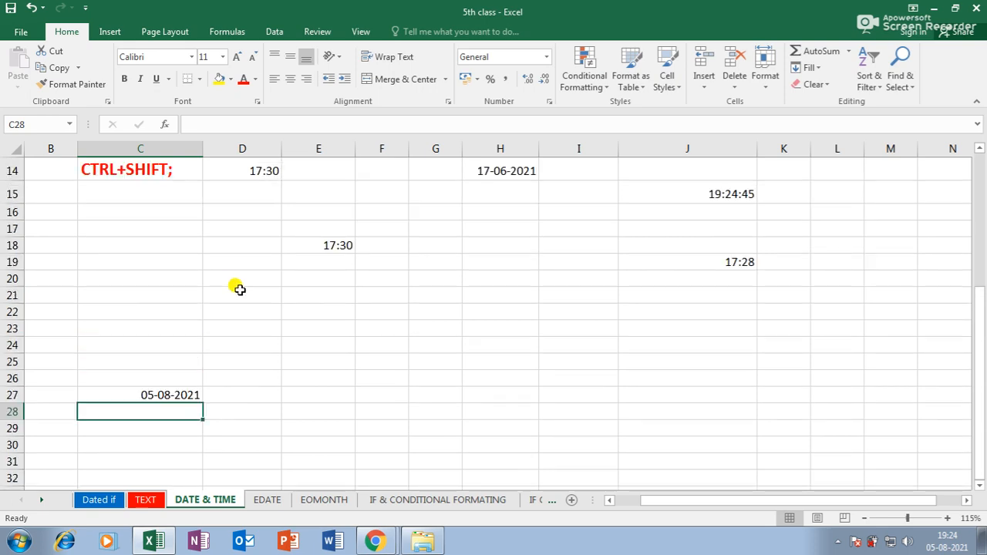
# - Enter the formula =NOW() in cell D27 and widen column D to fit its contents
pyautogui.scroll(-4, 240, 290)
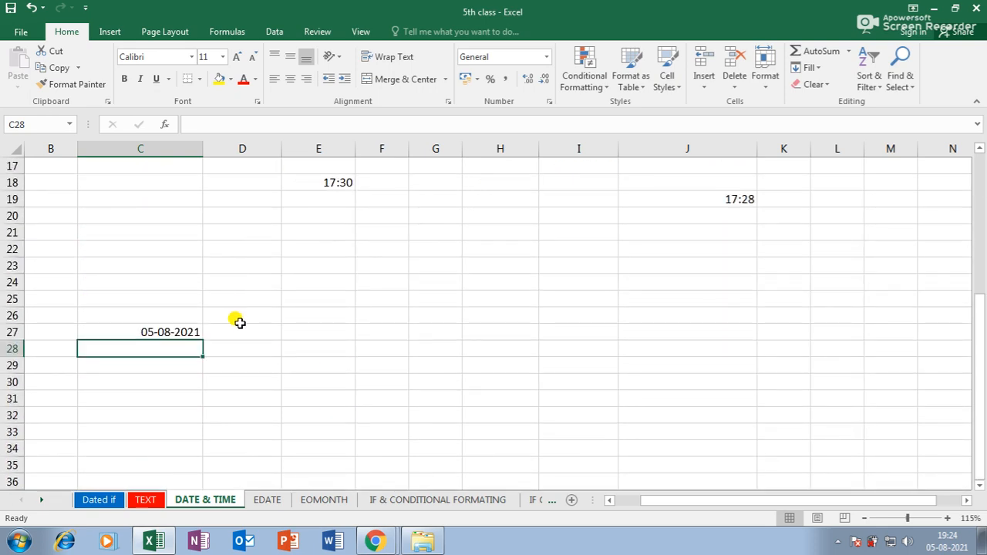
pyautogui.click(270, 334)
pyautogui.write('=now')
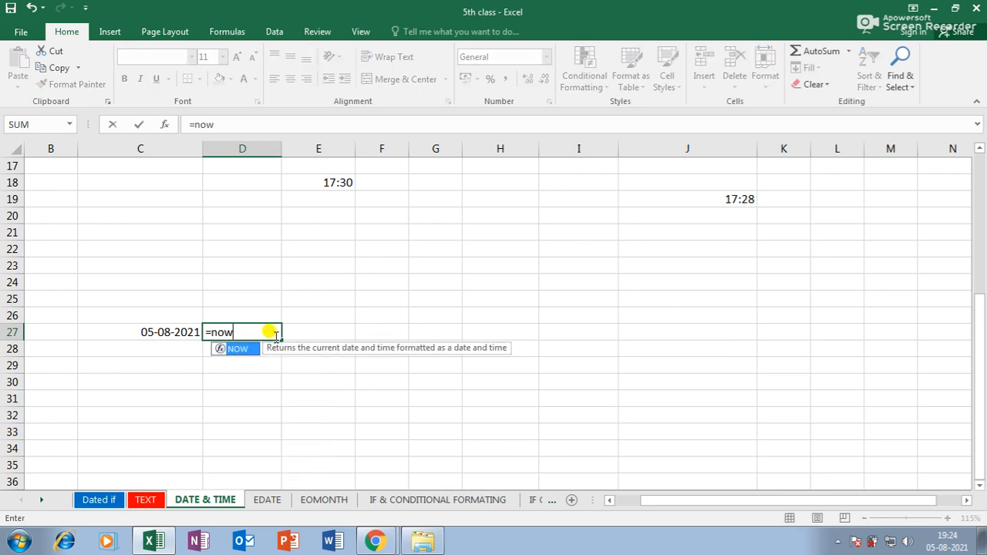
pyautogui.write('(')
pyautogui.press('Return')
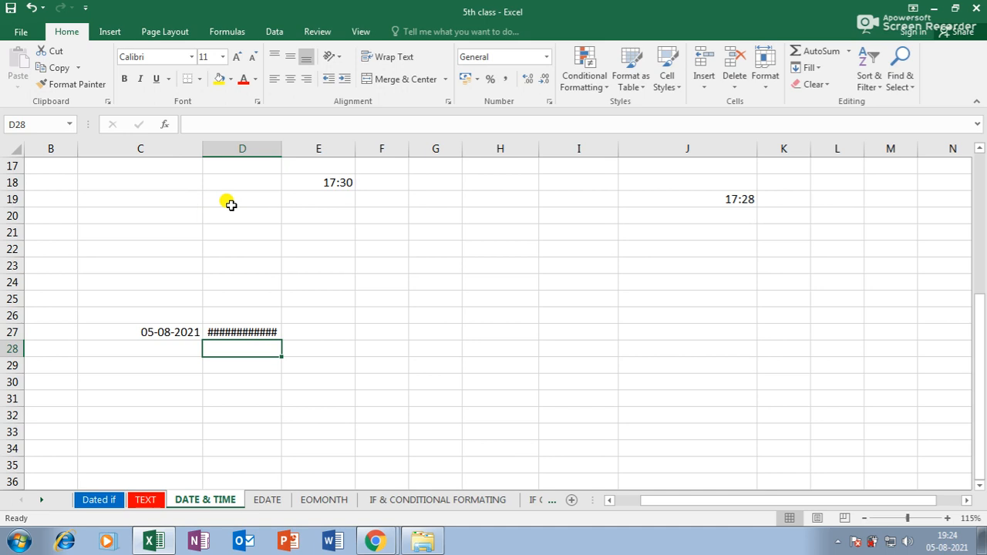
pyautogui.doubleClick(281, 148)
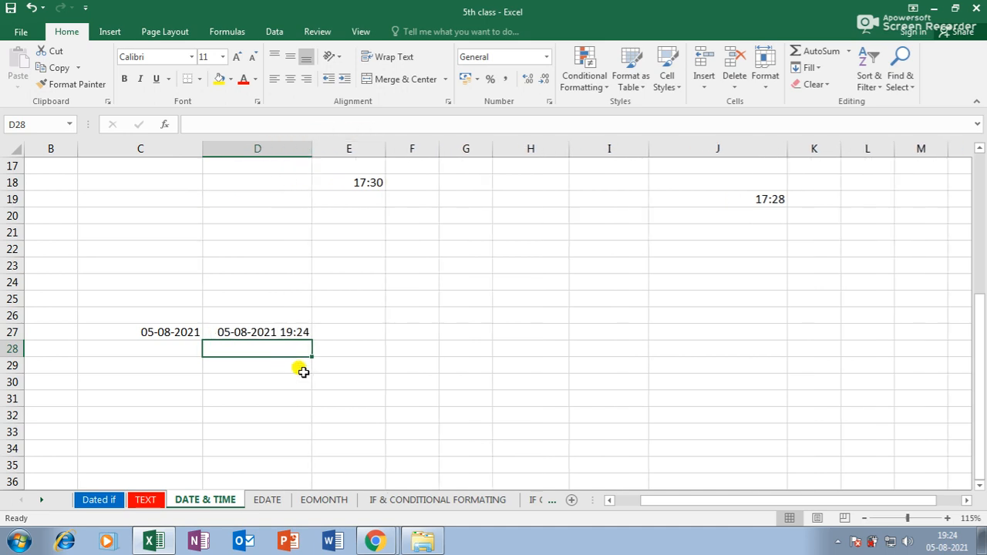
# - Move the TODAY and NOW formula cells from C27:D27 to F19:G19 and widen columns F and G
pyautogui.scroll(2, 300, 370)
pyautogui.click(160, 463)
pyautogui.click(276, 461)
pyautogui.moveTo(189, 461); pyautogui.dragTo(258, 463)
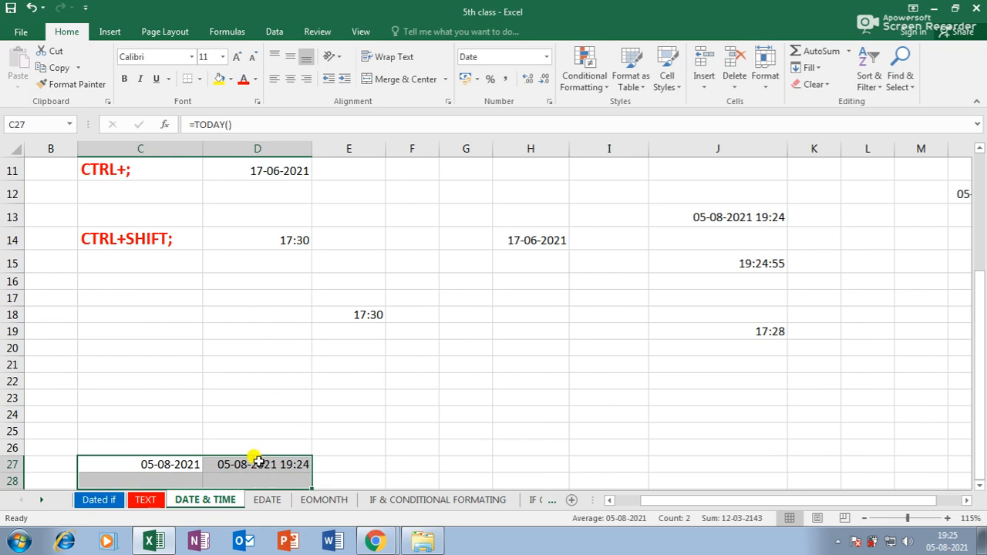
pyautogui.click(258, 463)
pyautogui.moveTo(165, 457); pyautogui.dragTo(468, 335)
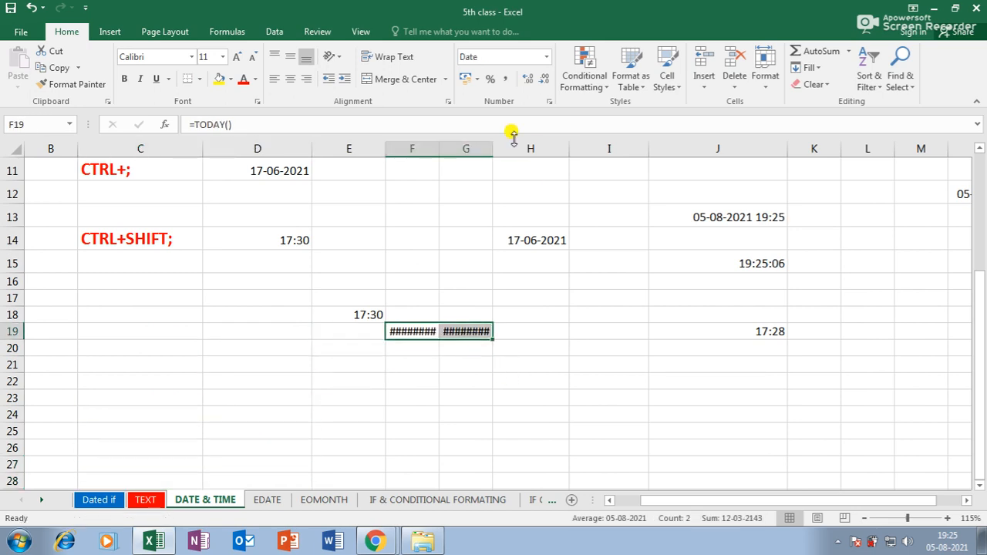
pyautogui.moveTo(440, 149); pyautogui.dragTo(604, 149)
pyautogui.click(545, 332)
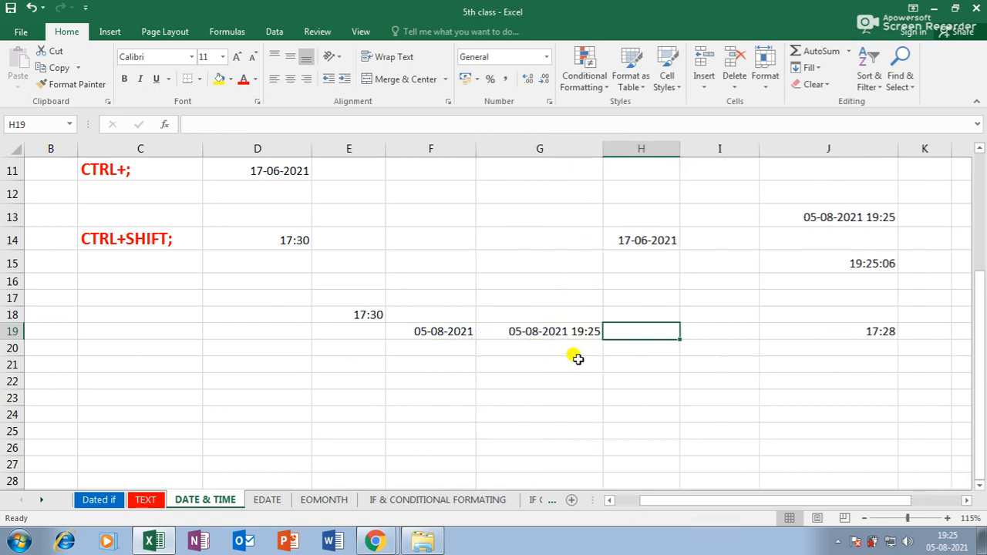
pyautogui.click(564, 331)
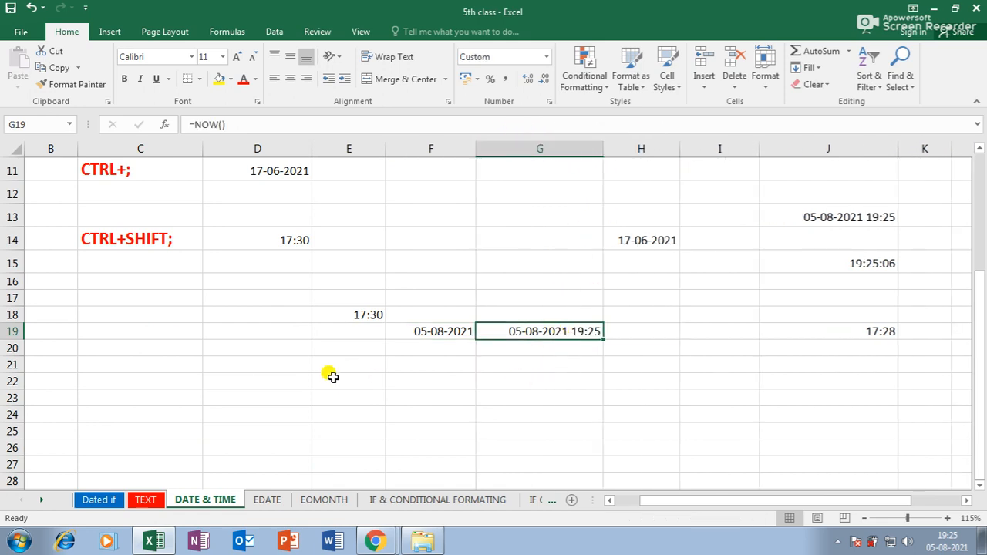
# - Insert the current date 05-08-2021 as a static value in F21 and the current time 19:25 in G21
pyautogui.scroll(2, 484, 419)
pyautogui.scroll(-1, 487, 423)
pyautogui.scroll(-1, 486, 423)
pyautogui.click(450, 330)
pyautogui.scroll(1, 456, 369)
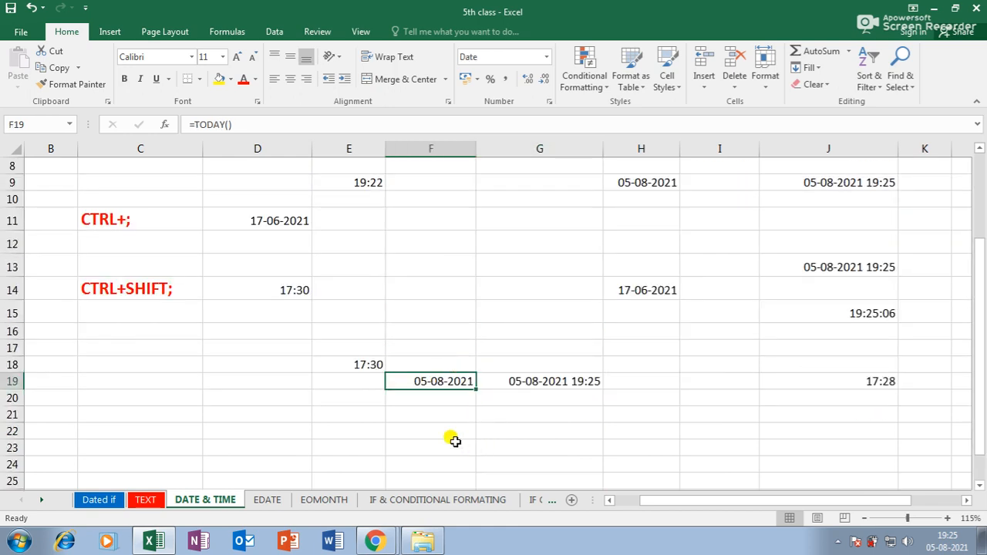
pyautogui.click(449, 413)
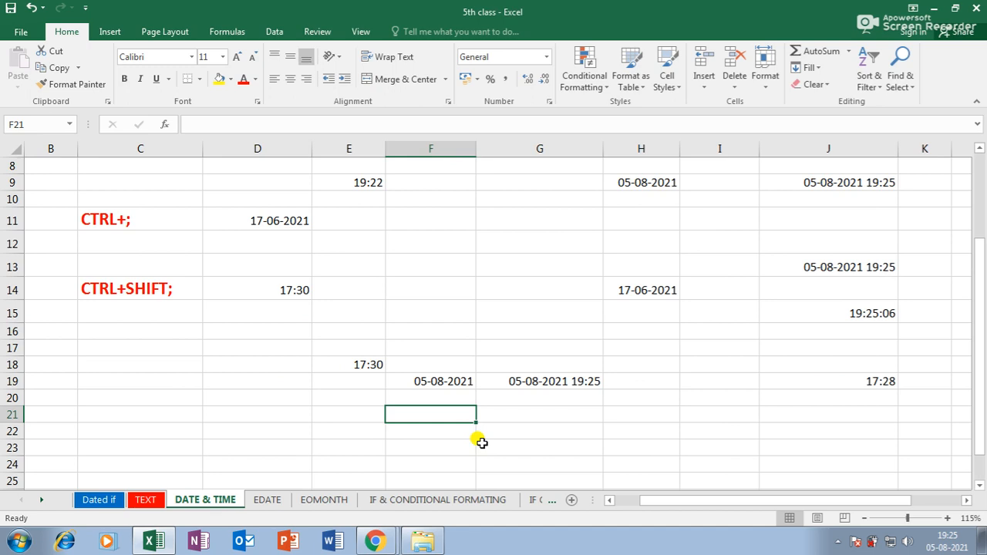
pyautogui.hotkey('ctrl', ';')
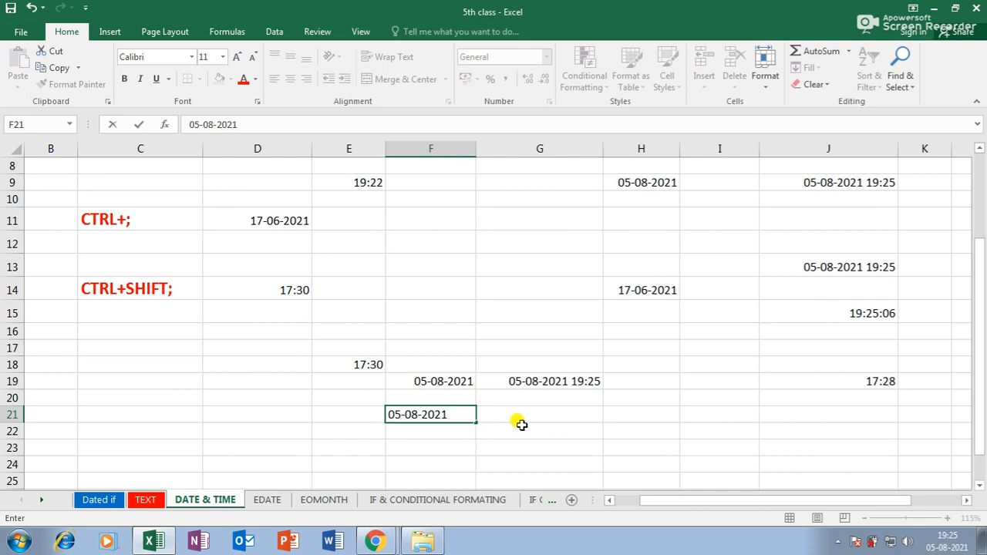
pyautogui.click(575, 421)
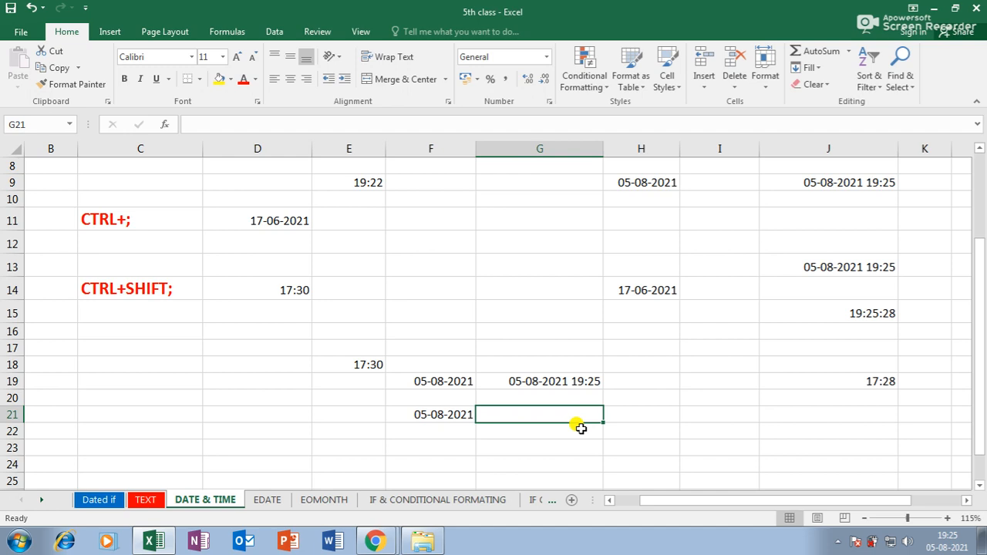
pyautogui.hotkey('ctrl', 'shift', ';')
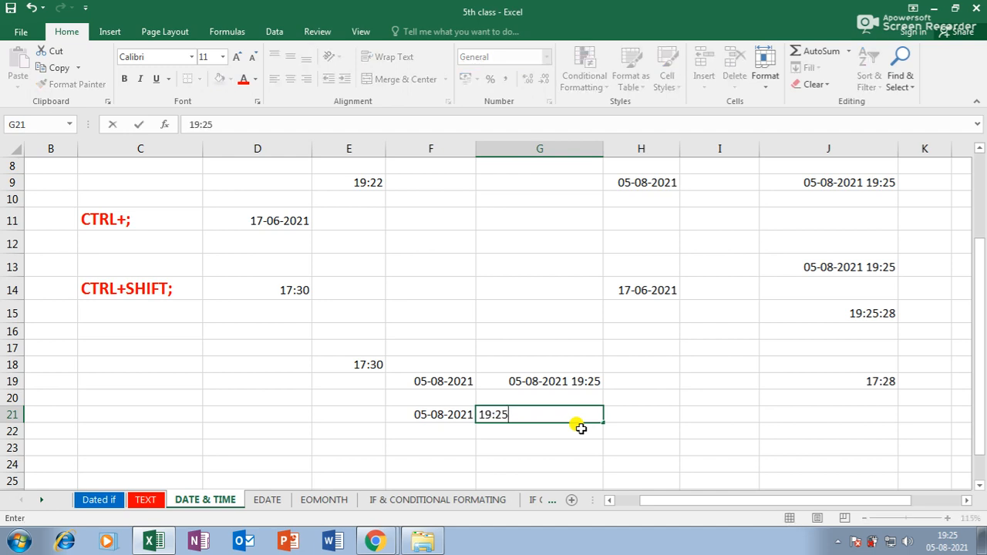
pyautogui.press('Return')
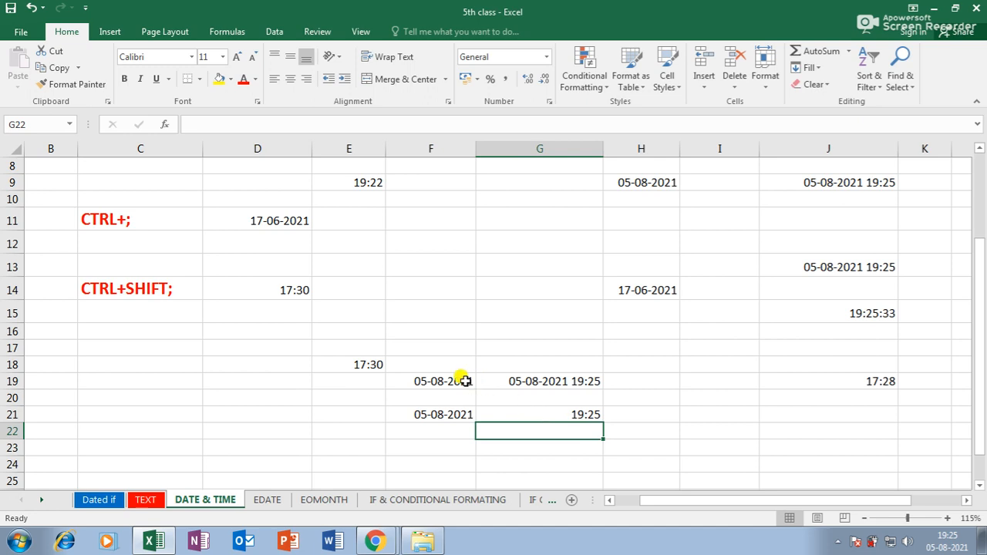
# - Compare the static date and time entries in columns D and E with the TODAY and NOW formulas in F19 and G19
pyautogui.click(241, 213)
pyautogui.click(276, 282)
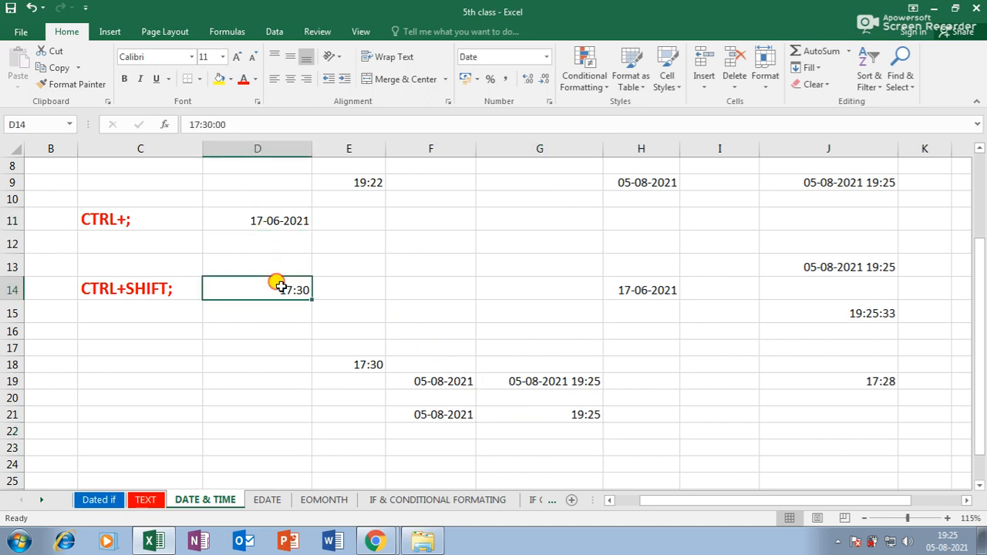
pyautogui.click(342, 186)
pyautogui.click(353, 363)
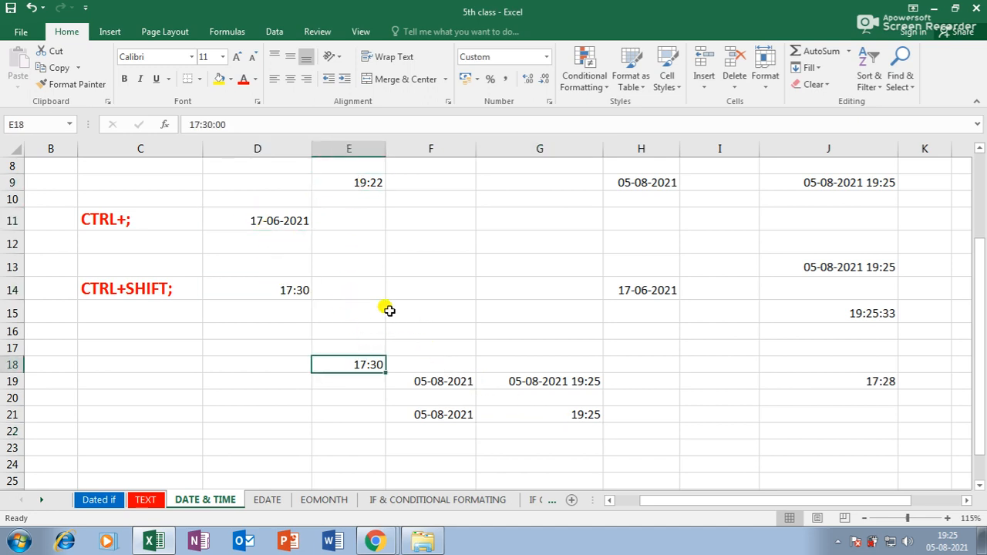
pyautogui.scroll(3, 448, 304)
pyautogui.scroll(-3, 412, 278)
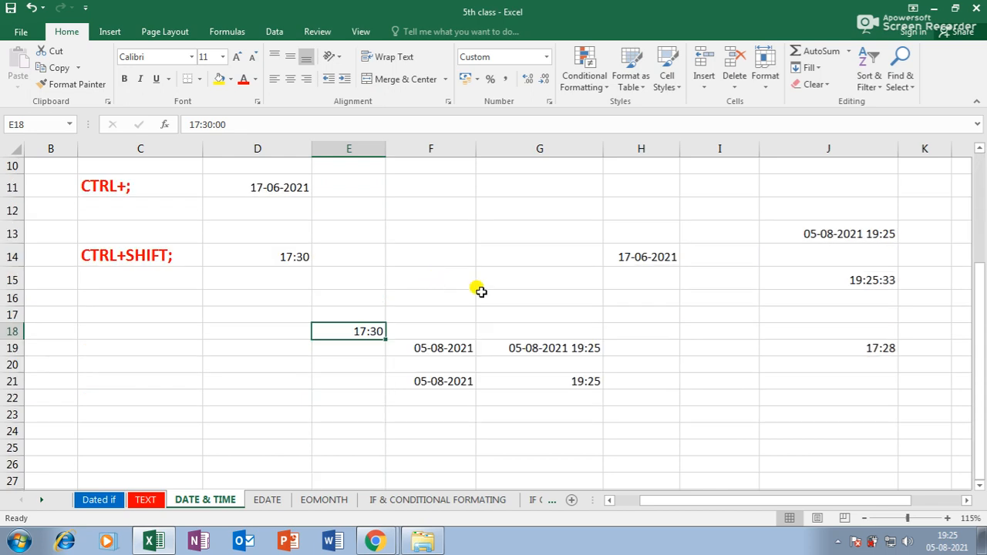
pyautogui.click(450, 348)
pyautogui.doubleClick(450, 348)
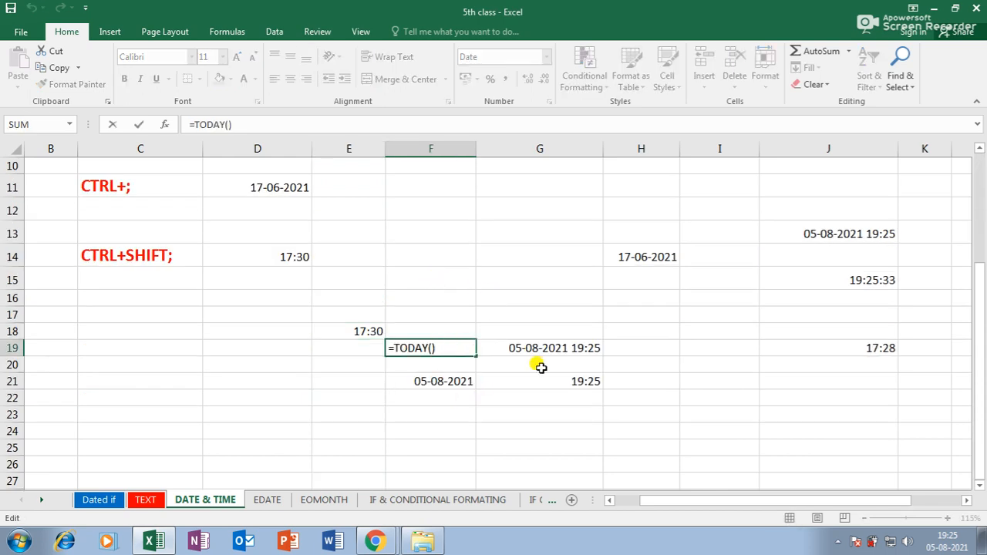
pyautogui.press('Return')
pyautogui.click(456, 348)
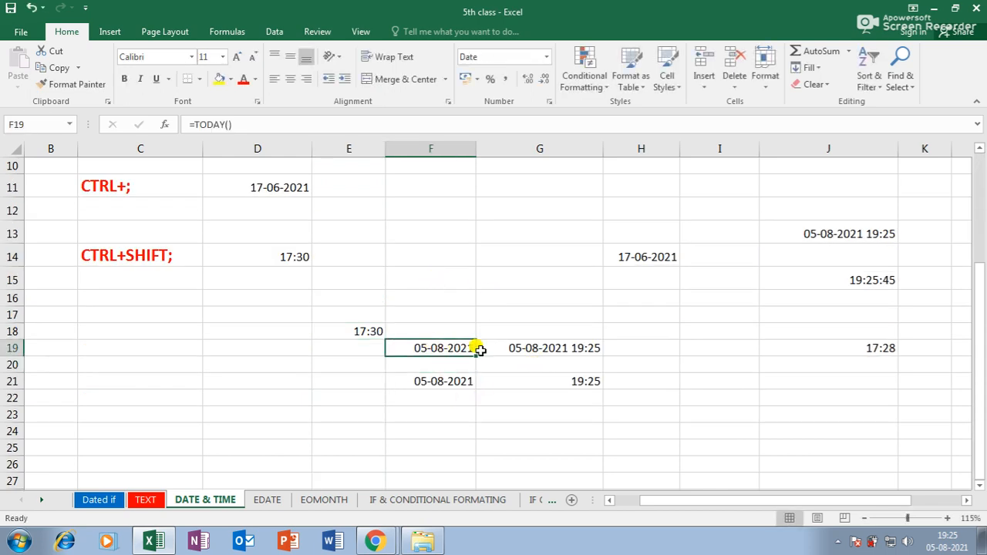
pyautogui.click(524, 348)
pyautogui.doubleClick(523, 348)
pyautogui.press('Return')
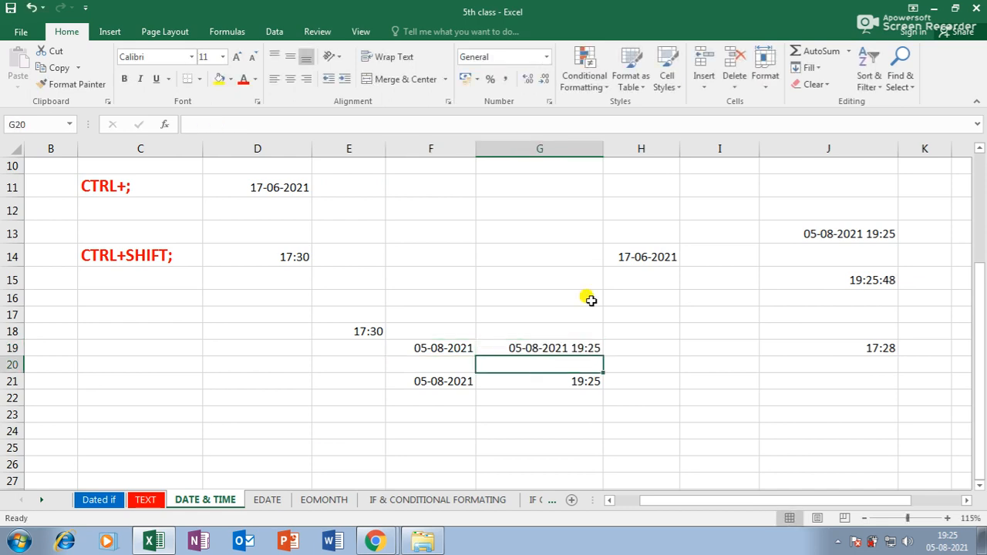
# - Clear the old date and time entries from ranges D6:E19 and H4:J19
pyautogui.scroll(2, 559, 304)
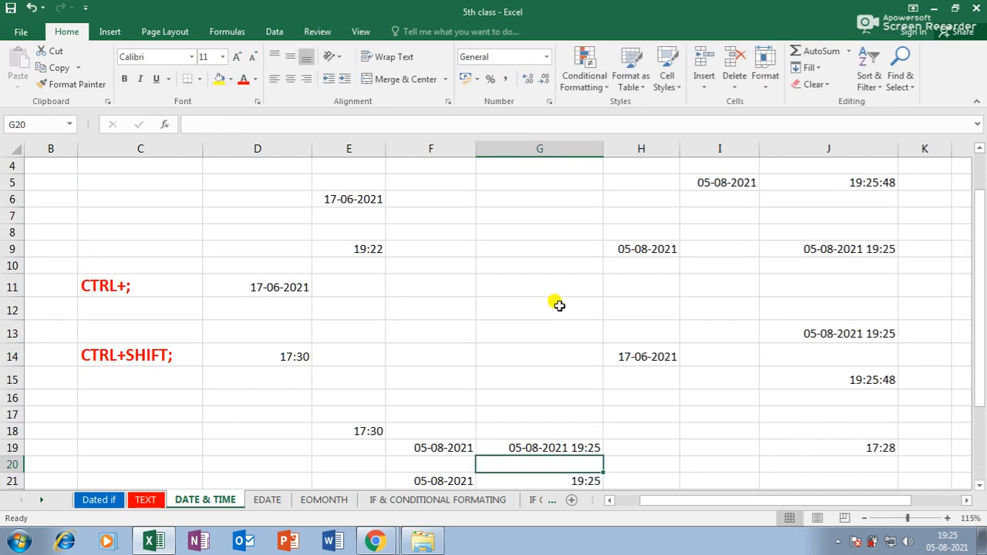
pyautogui.click(861, 248)
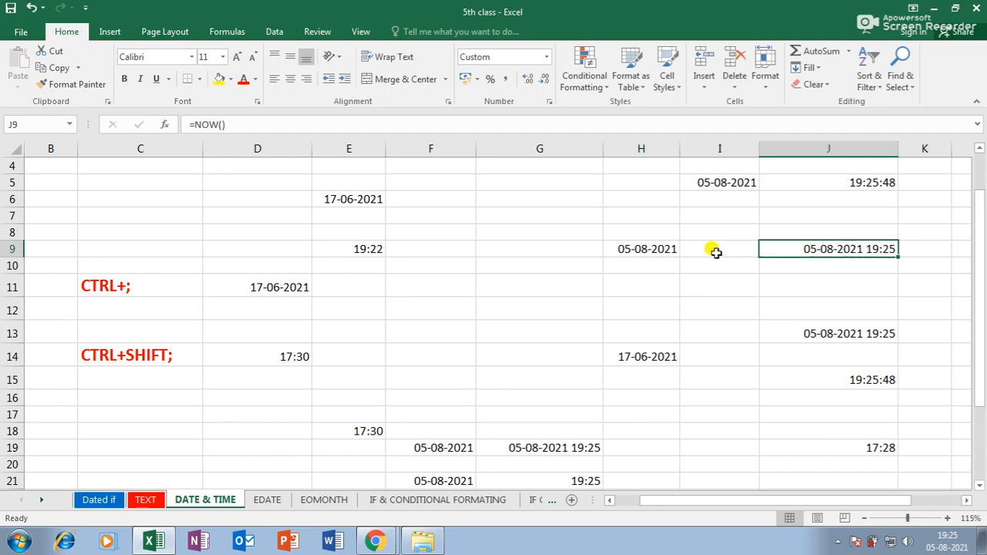
pyautogui.click(654, 248)
pyautogui.click(650, 355)
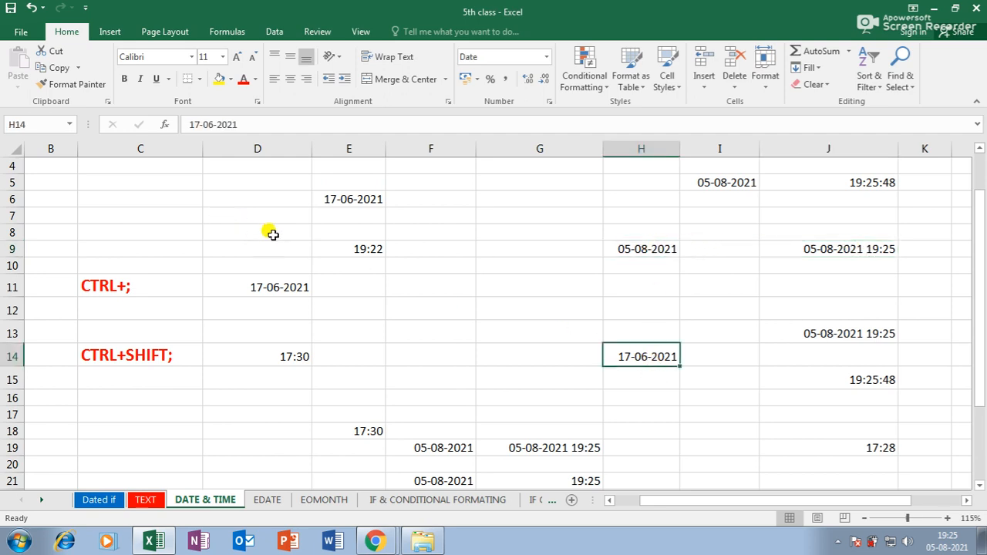
pyautogui.moveTo(221, 198); pyautogui.dragTo(365, 448)
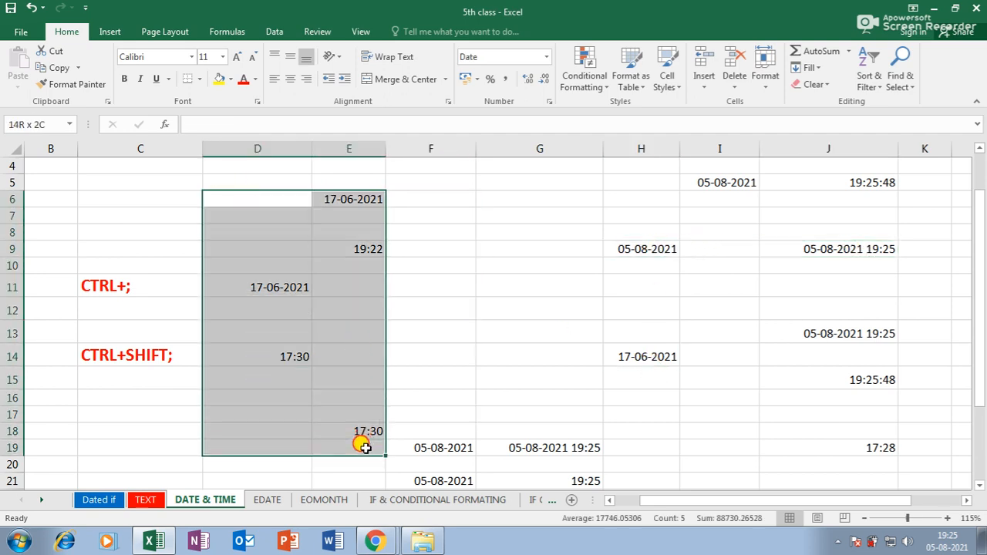
pyautogui.press('Delete')
pyautogui.click(440, 351)
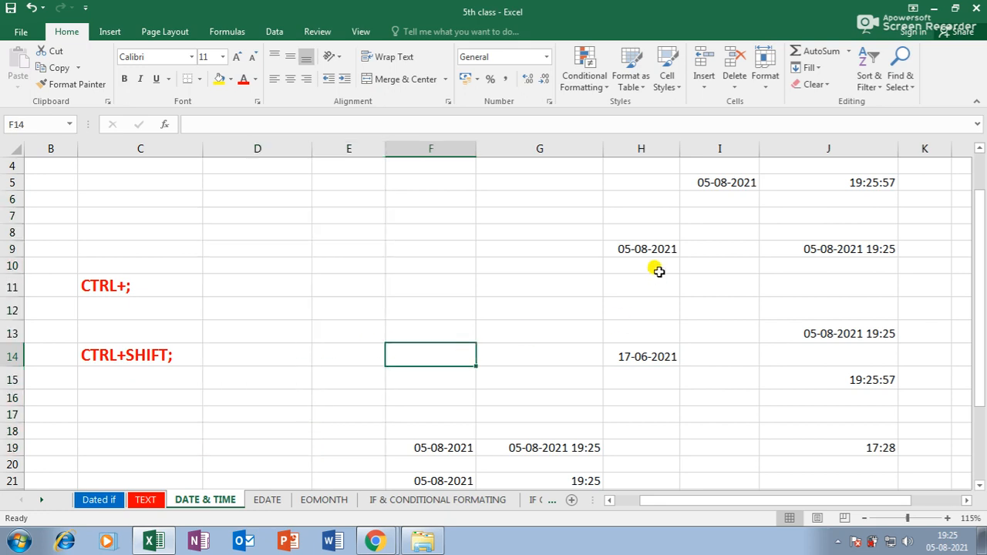
pyautogui.moveTo(617, 165); pyautogui.dragTo(803, 451)
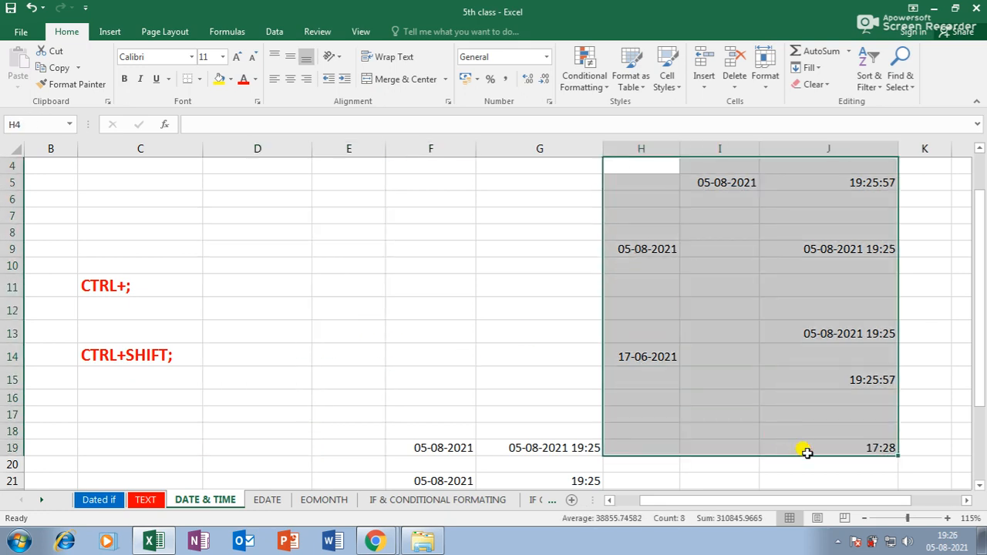
pyautogui.press('Delete')
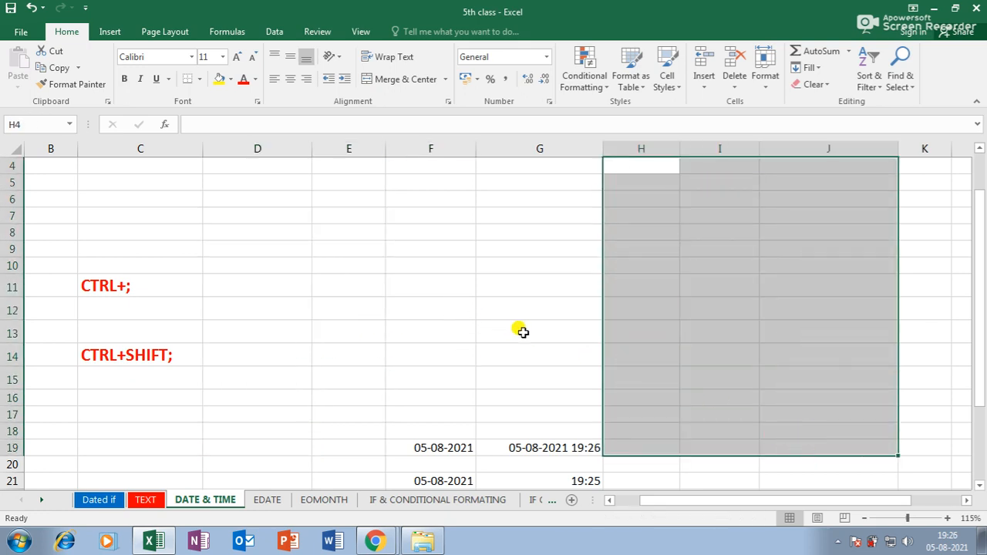
# - Inspect the static time in G21 and the formulas behind F19 and G19
pyautogui.scroll(-2, 517, 340)
pyautogui.click(560, 381)
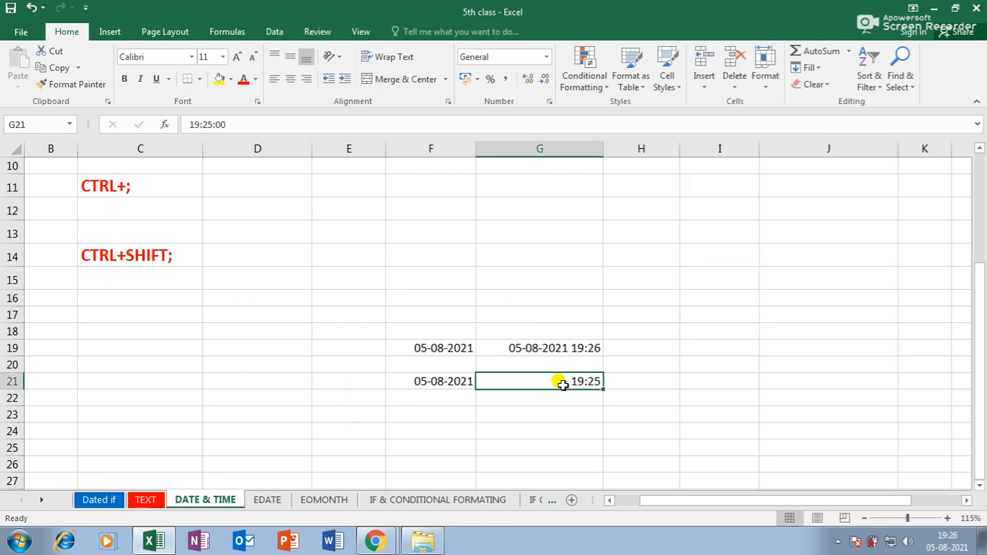
pyautogui.doubleClick(446, 347)
pyautogui.press('Return')
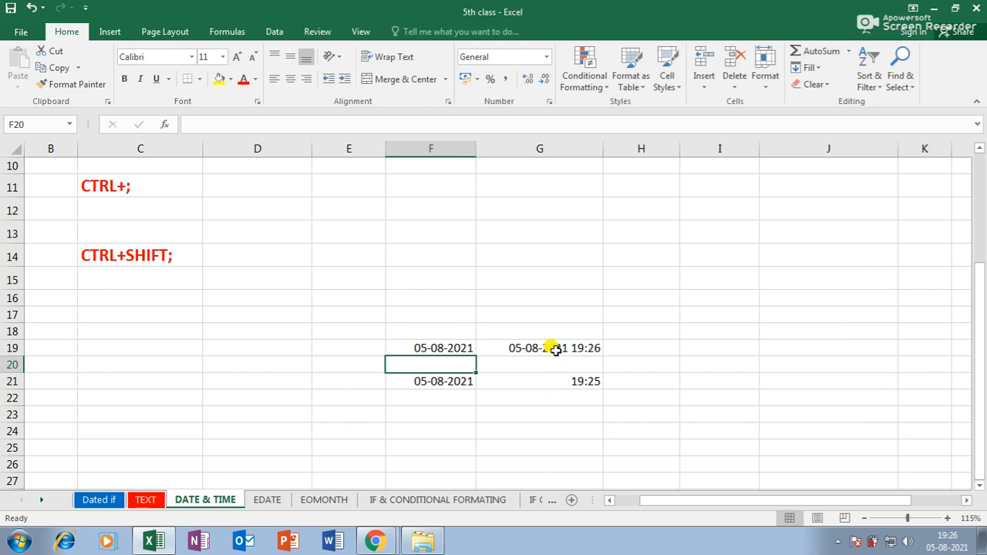
pyautogui.doubleClick(549, 347)
pyautogui.press('Return')
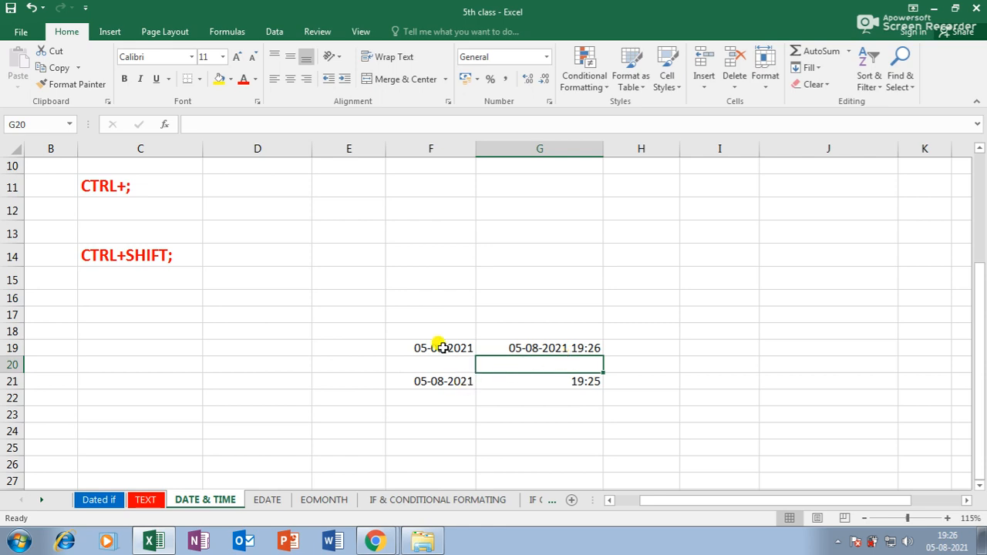
# - Move the date and time block F19:G21 to E11:F13, beside the shortcut labels, and widen column F
pyautogui.moveTo(441, 347); pyautogui.dragTo(532, 378)
pyautogui.moveTo(536, 339); pyautogui.dragTo(469, 191)
pyautogui.moveTo(476, 146); pyautogui.dragTo(538, 146)
pyautogui.click(509, 309)
# - Inspect the stored contents of the static date in E13 and the static time in F13
pyautogui.click(354, 232)
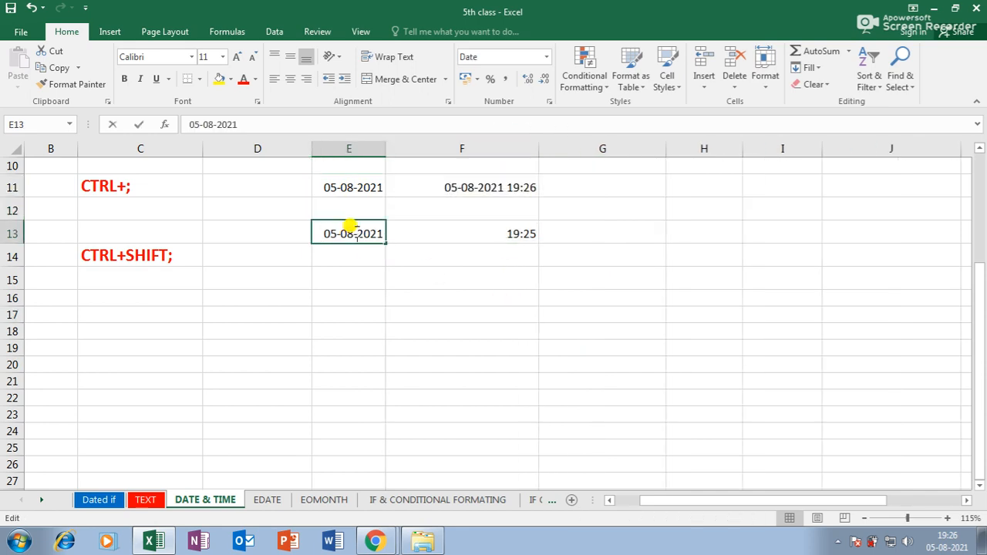
pyautogui.doubleClick(507, 229)
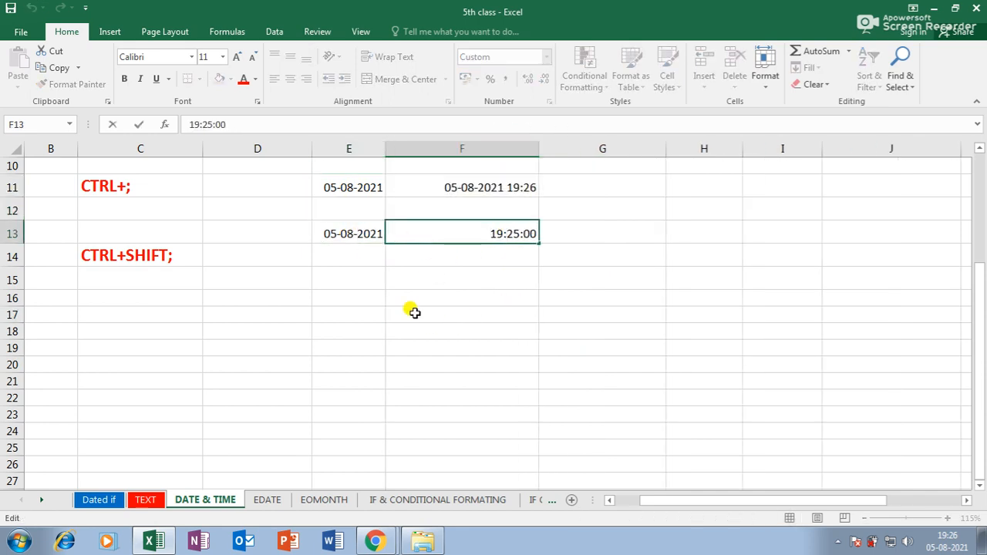
pyautogui.click(361, 293)
pyautogui.click(363, 235)
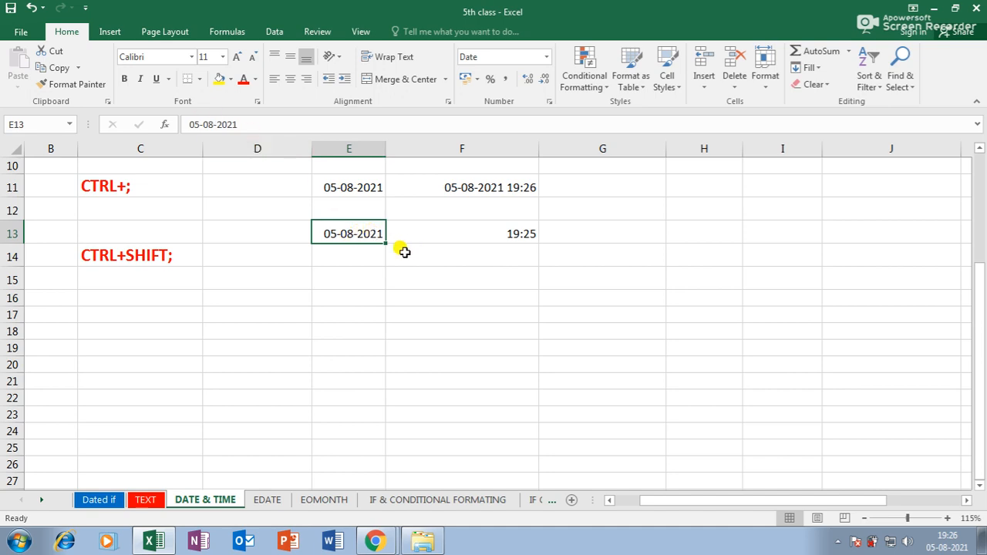
pyautogui.scroll(1, 394, 260)
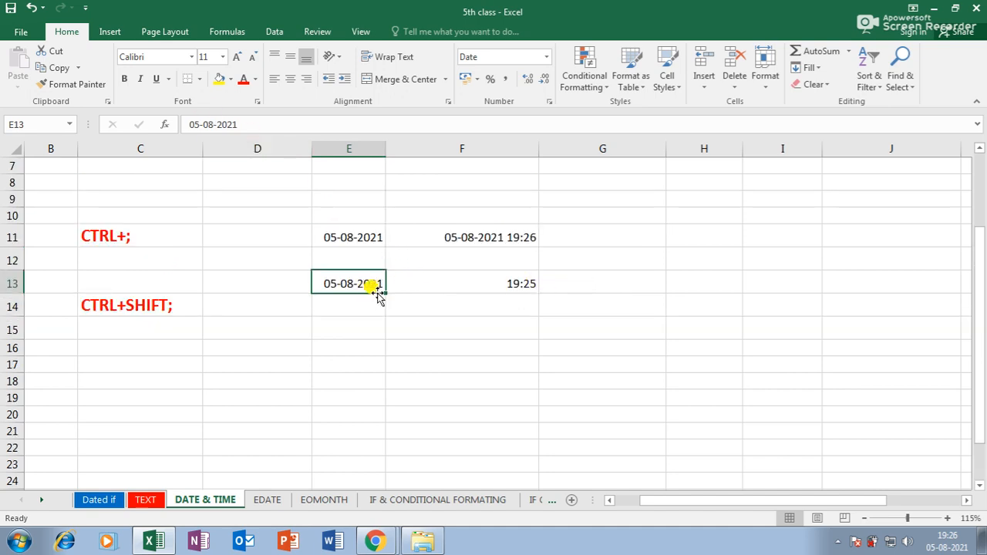
pyautogui.click(462, 278)
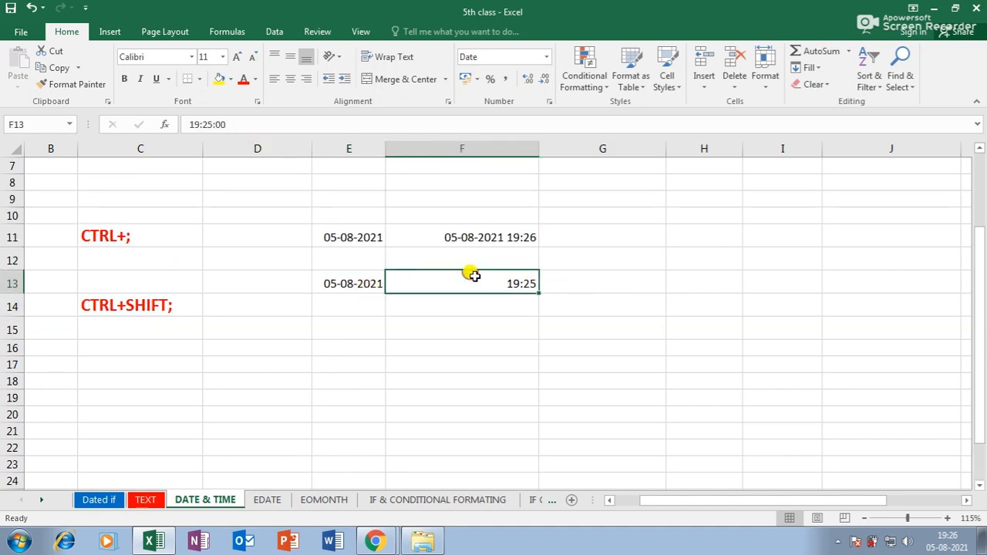
# - Check the formula behind E11, and move the static date and time from E13:F13 to E14:F14, beside the CTRL+SHIFT; label
pyautogui.click(343, 233)
pyautogui.click(209, 125)
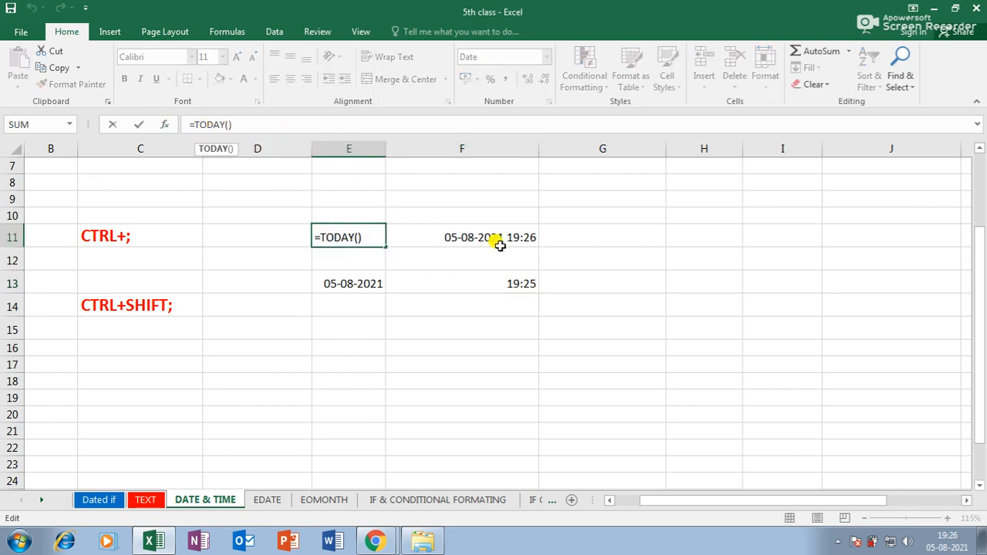
pyautogui.click(319, 287)
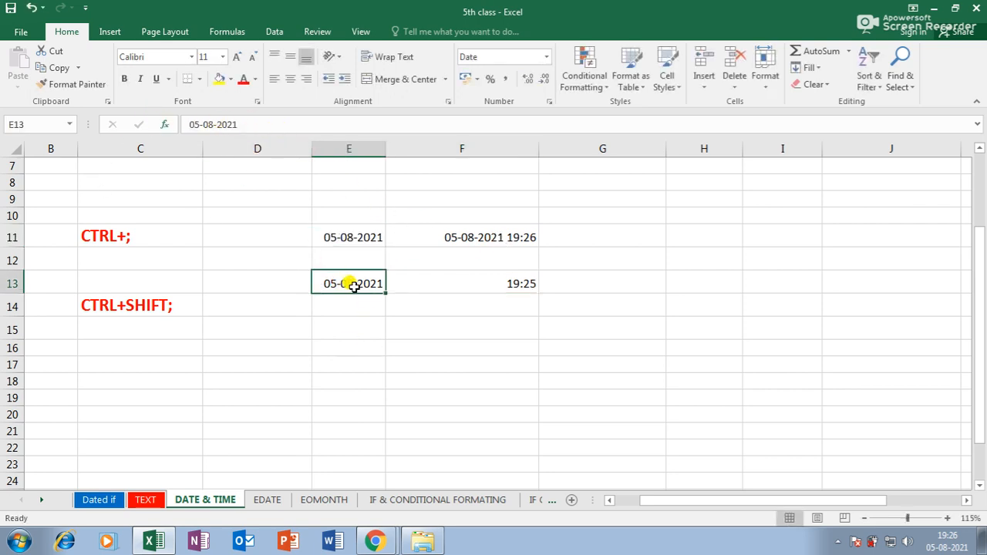
pyautogui.moveTo(334, 277); pyautogui.dragTo(469, 304)
# - Review the shortcut labels in C11 and C14, and the TODAY and NOW formulas behind E11 and F11
pyautogui.click(121, 237)
pyautogui.click(157, 307)
pyautogui.click(153, 243)
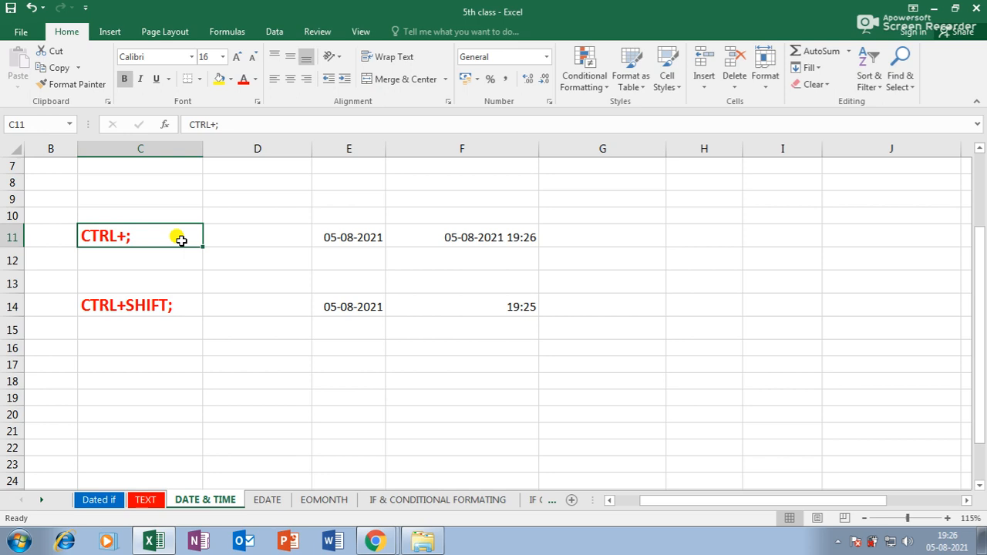
pyautogui.doubleClick(348, 233)
pyautogui.press('Return')
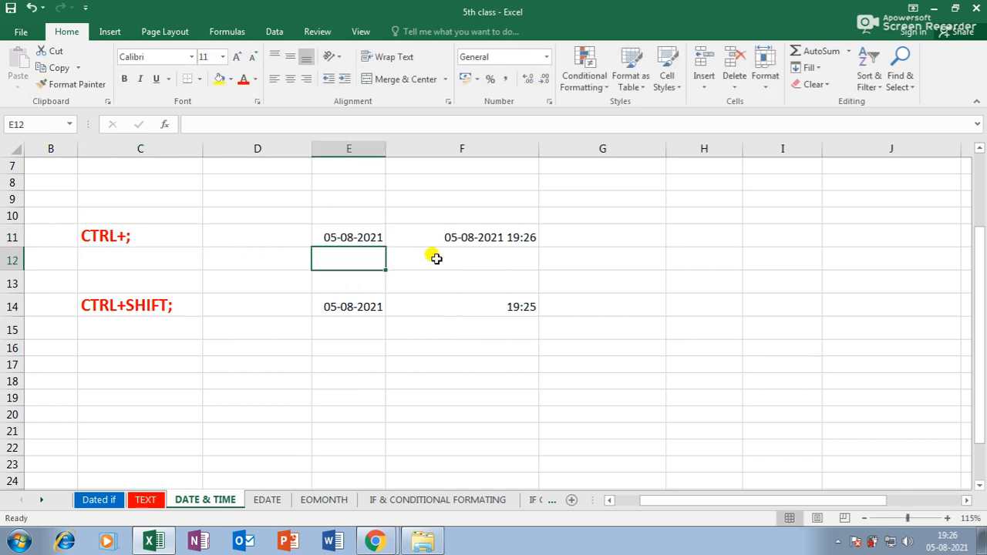
pyautogui.doubleClick(443, 239)
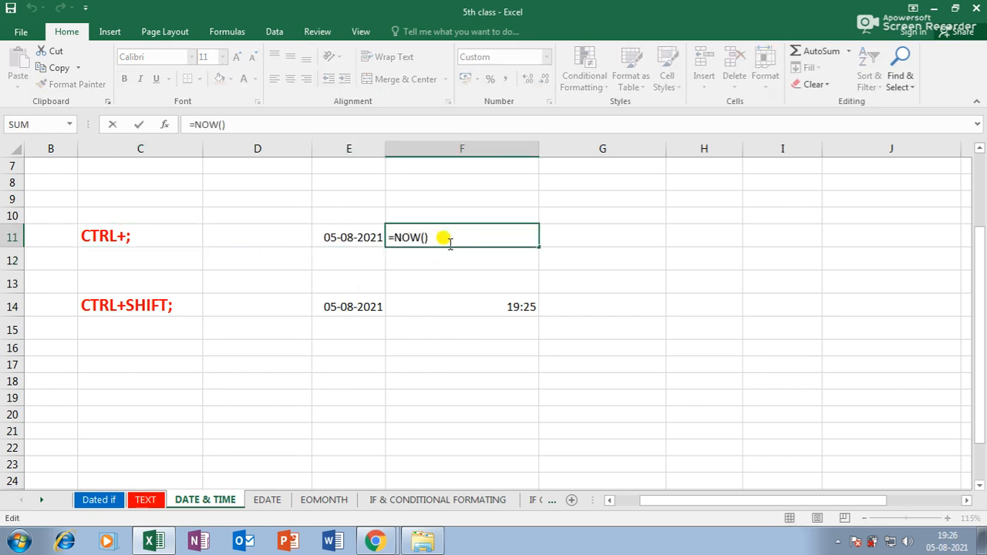
pyautogui.press('Return')
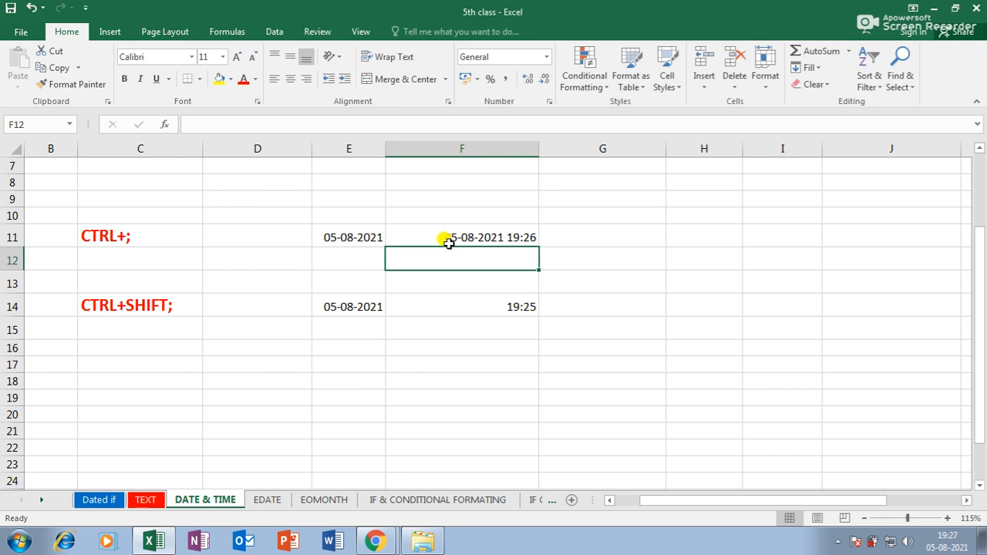
pyautogui.doubleClick(355, 235)
pyautogui.press('Return')
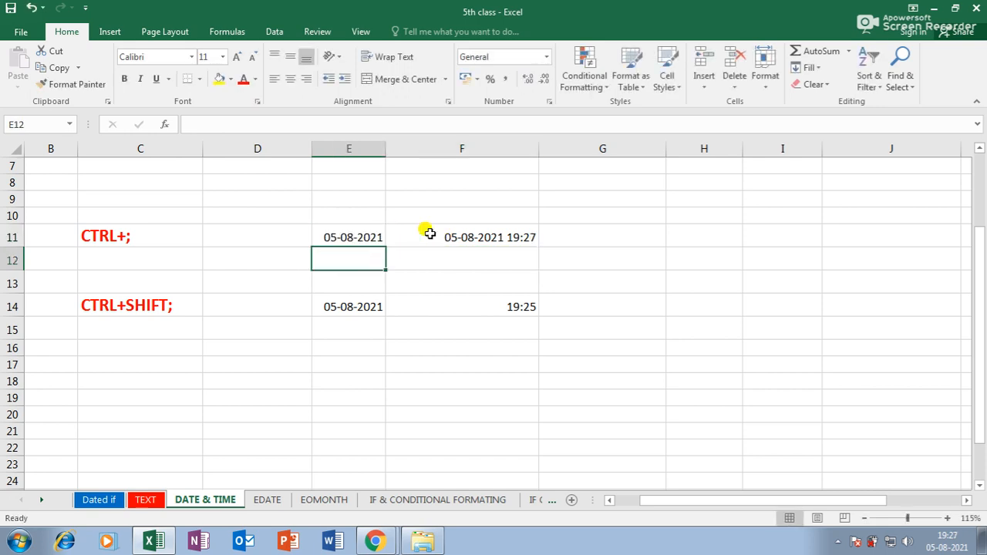
pyautogui.doubleClick(451, 237)
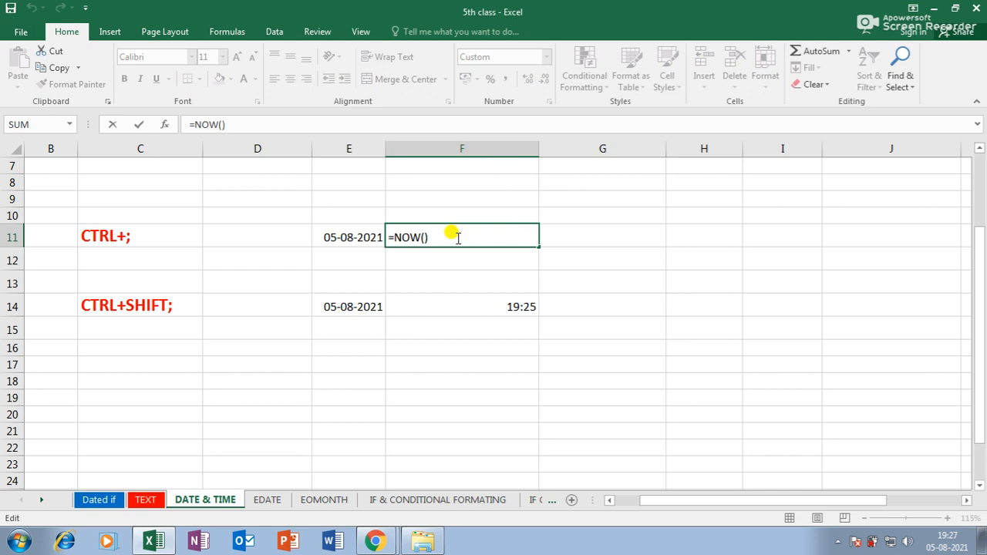
pyautogui.press('Return')
pyautogui.write('\\')
pyautogui.press('BackSpace')
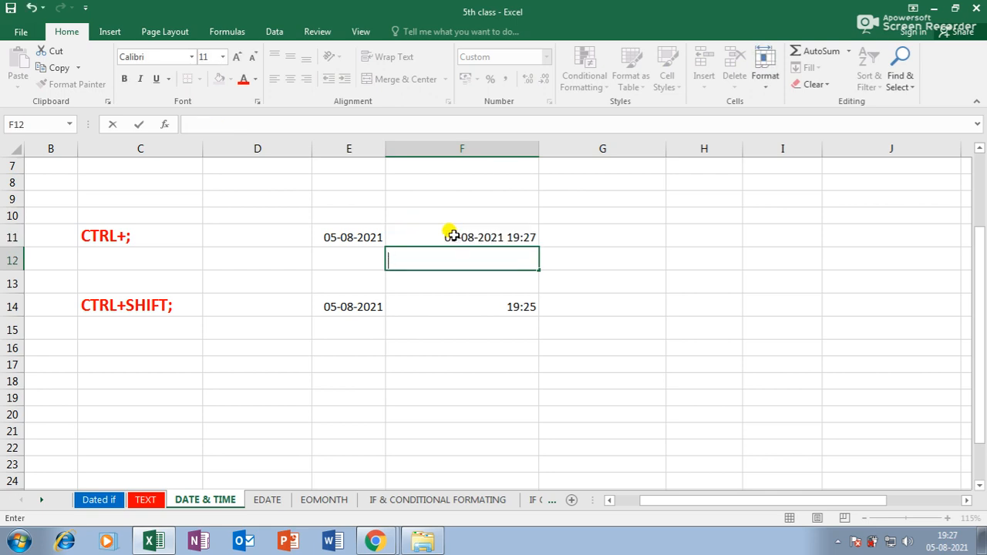
# - Enter the label "date" in C10, above the CTRL+; shortcut
pyautogui.click(115, 233)
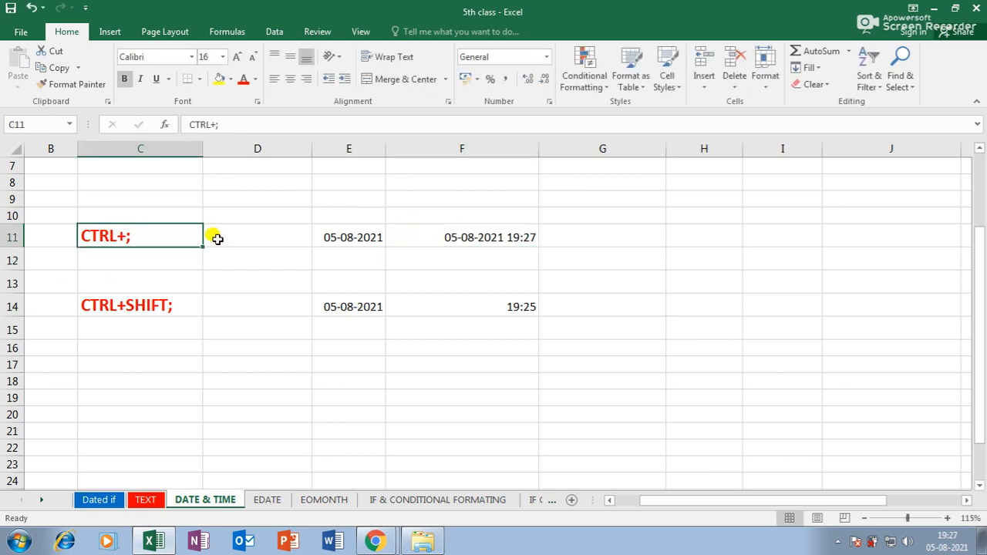
pyautogui.click(142, 213)
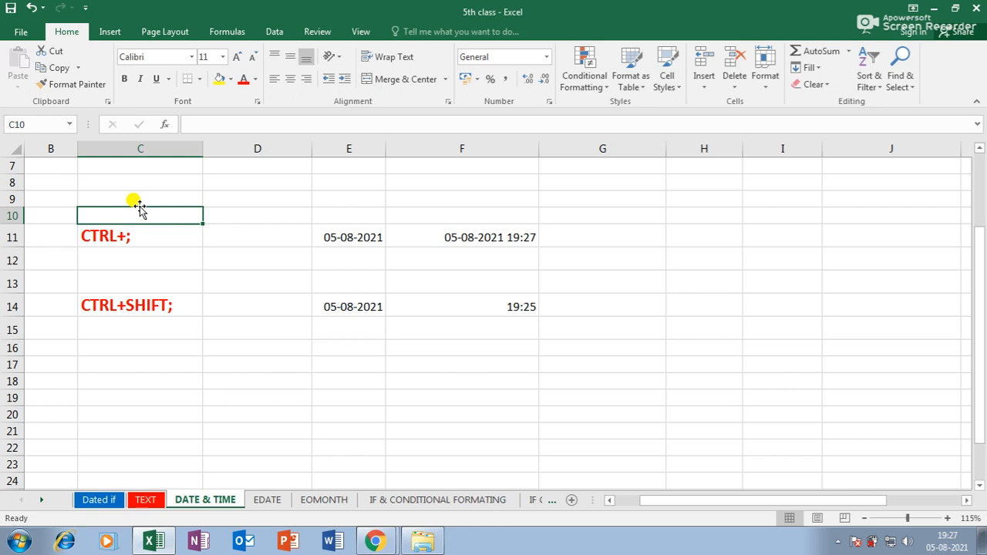
pyautogui.write('date')
pyautogui.press('Return')
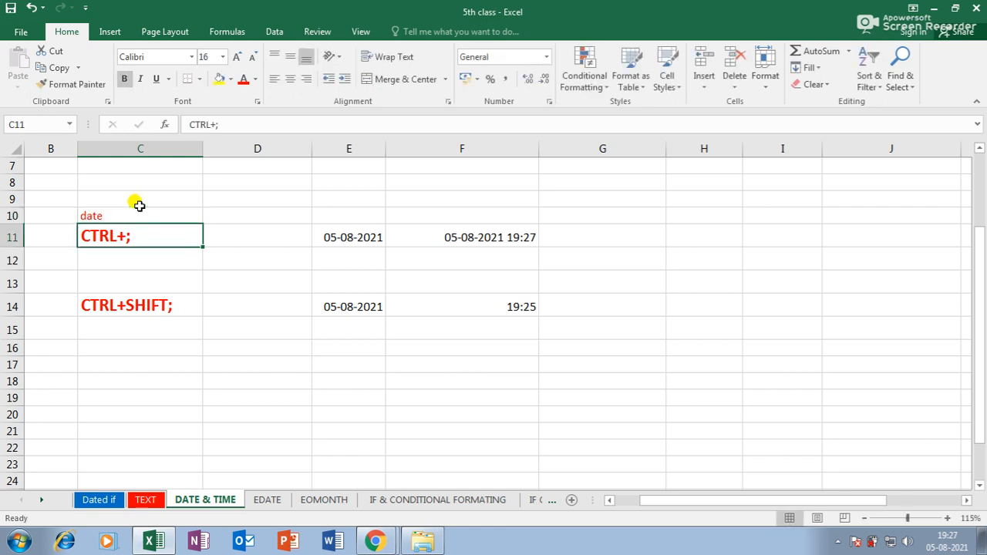
# - Enter the label "time" in C13, above the CTRL+SHIFT; shortcut
pyautogui.click(178, 280)
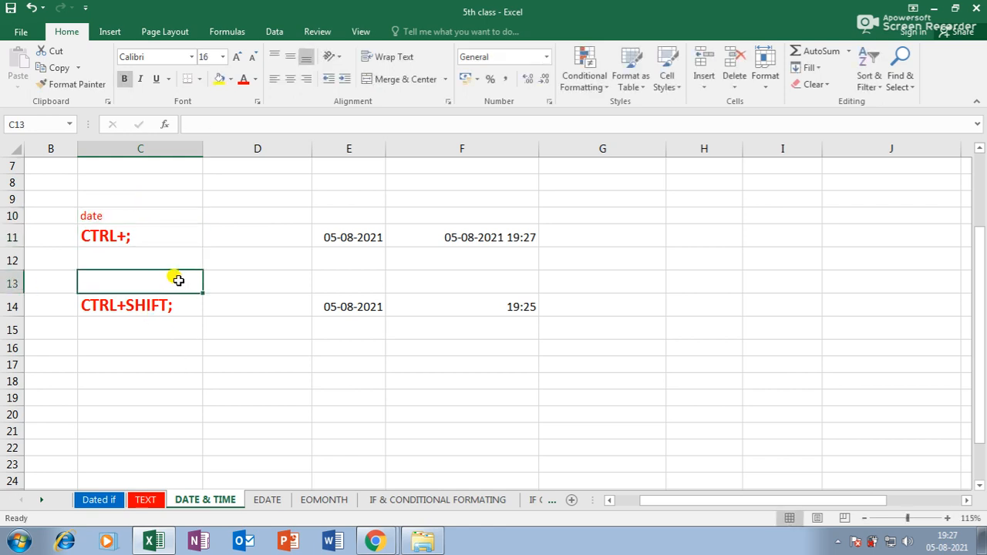
pyautogui.write('date')
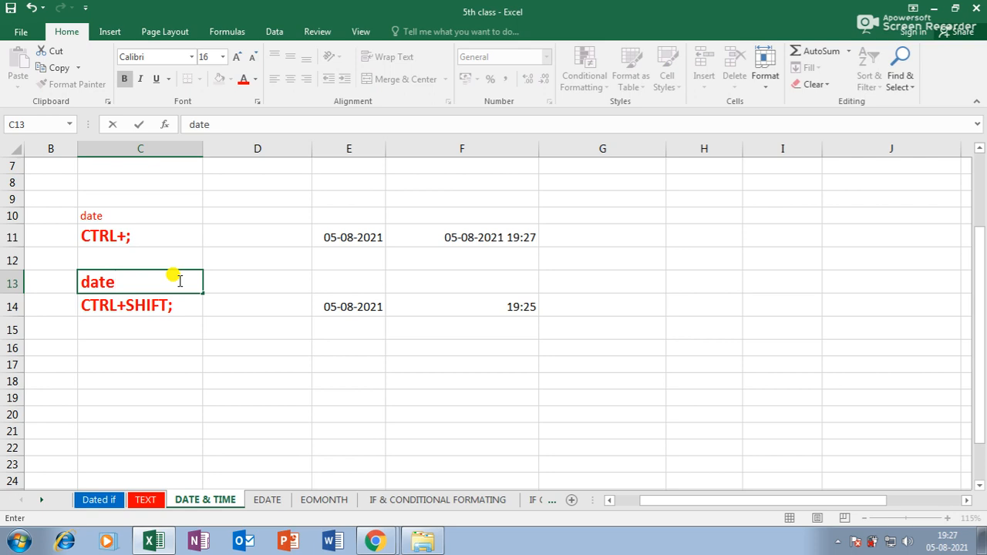
pyautogui.press('BackSpace')
pyautogui.press('BackSpace')
pyautogui.press('BackSpace')
pyautogui.press('BackSpace')
pyautogui.write('time')
pyautogui.press('Return')
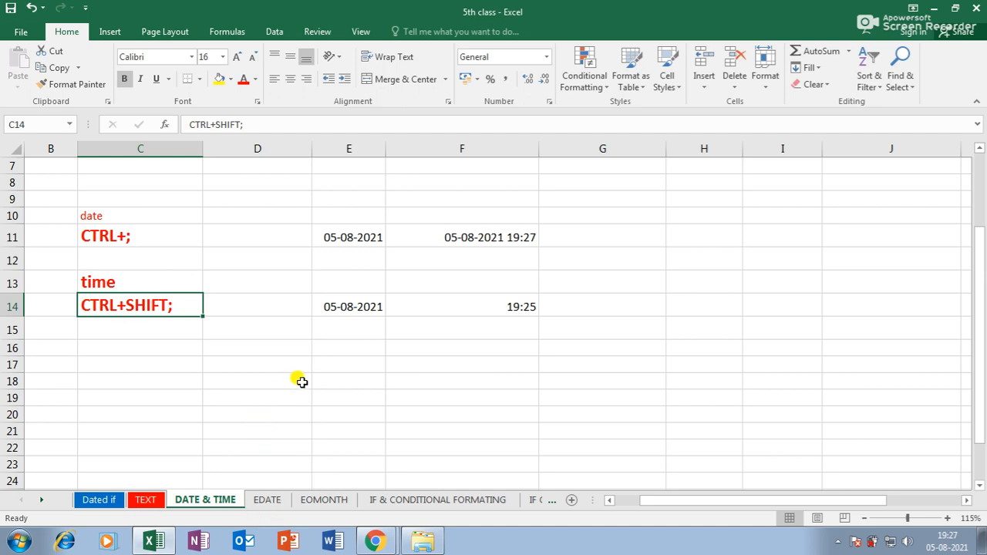
# - Delete the stray date in N12 on the DATE & TIME sheet
pyautogui.scroll(-2, 320, 369)
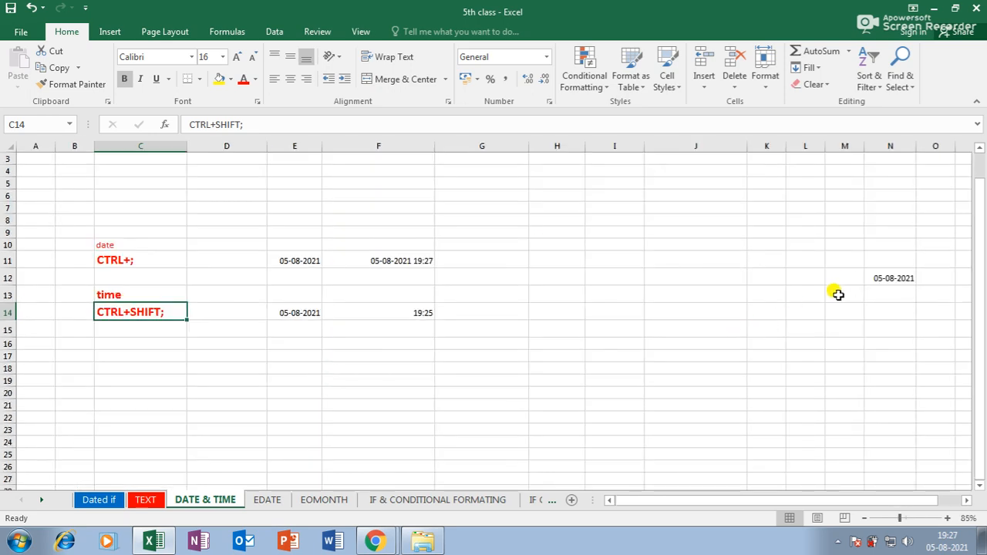
pyautogui.click(865, 277)
pyautogui.press('Delete')
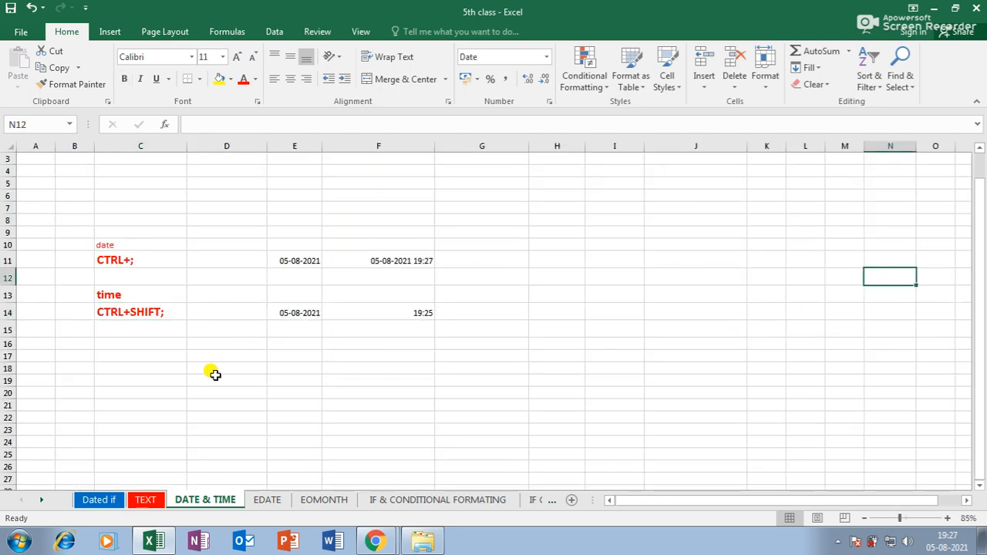
# - Set the tab colour of the DATE & TIME sheet to orange
pyautogui.scroll(1, 232, 367)
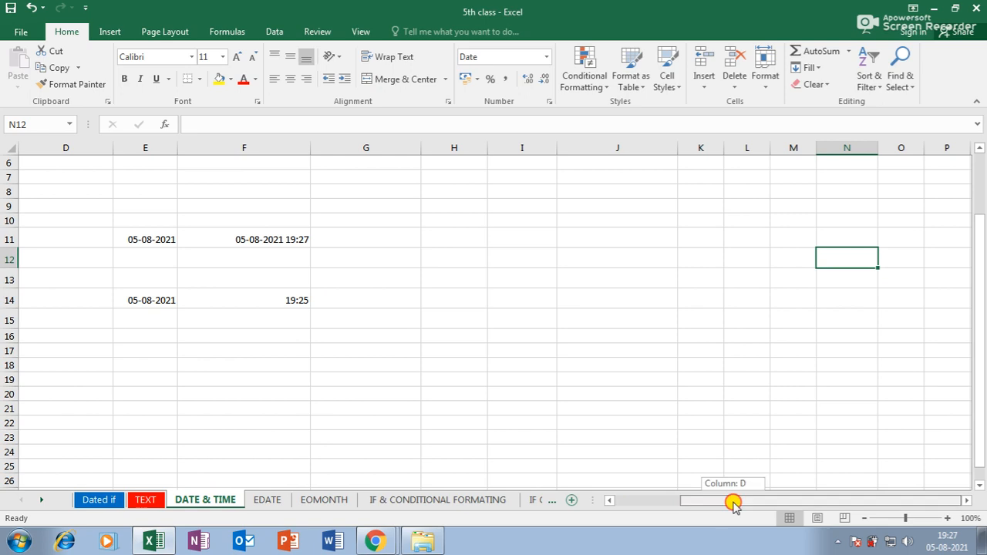
pyautogui.moveTo(735, 506); pyautogui.dragTo(672, 503)
pyautogui.scroll(1, 288, 350)
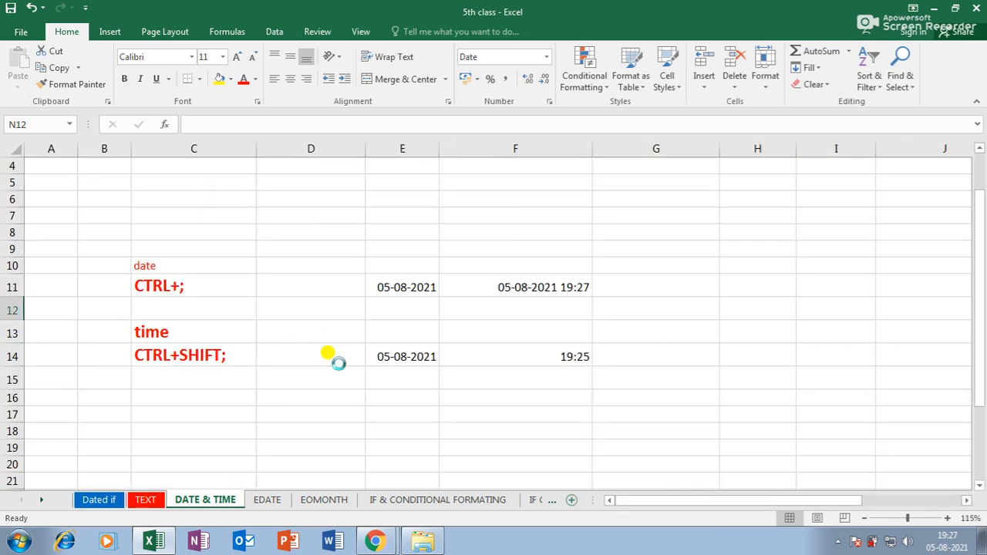
pyautogui.scroll(1, 328, 354)
pyautogui.rightClick(207, 500)
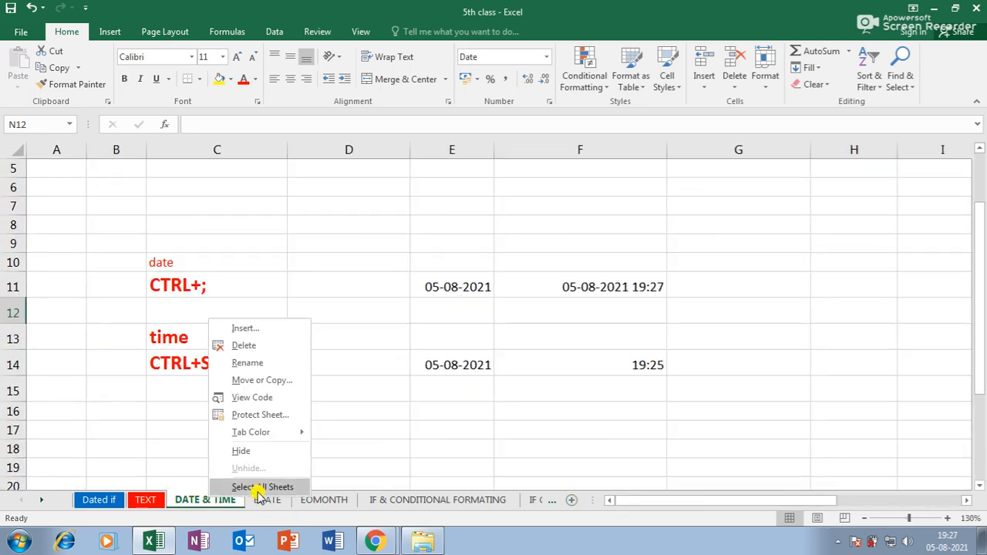
pyautogui.moveTo(253, 432)
pyautogui.click(333, 479)
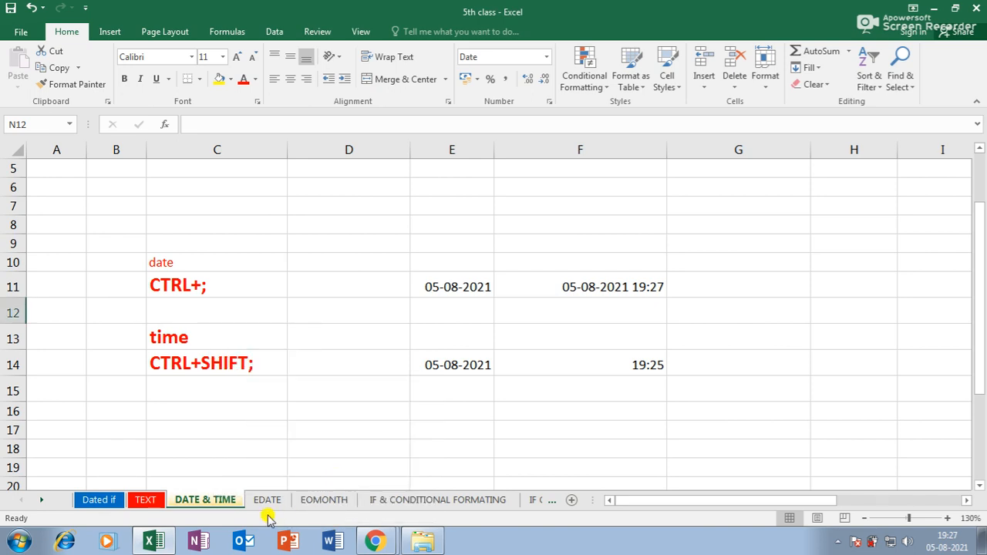
# - Switch to the EDATE sheet and slightly narrow the MONTHS column
pyautogui.click(267, 502)
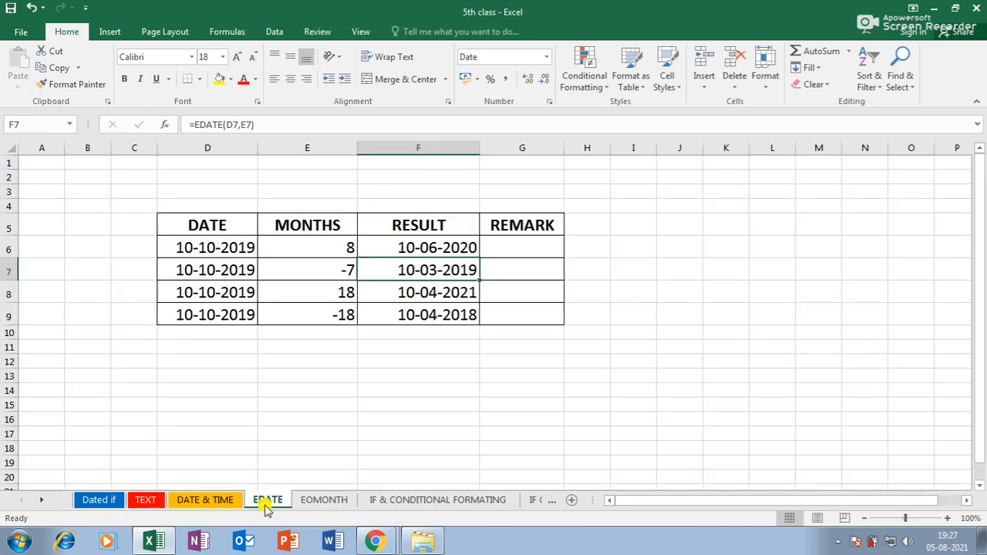
pyautogui.click(213, 505)
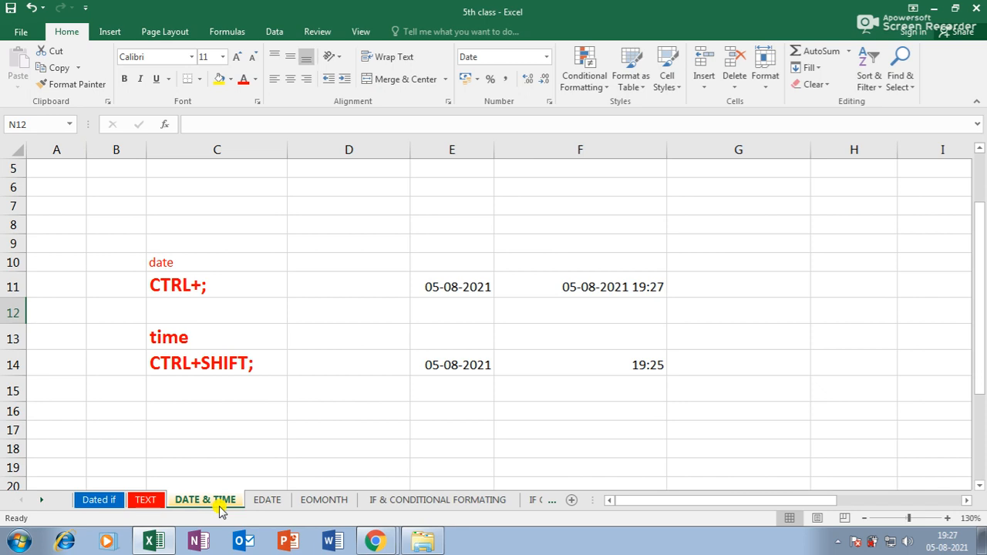
pyautogui.click(264, 500)
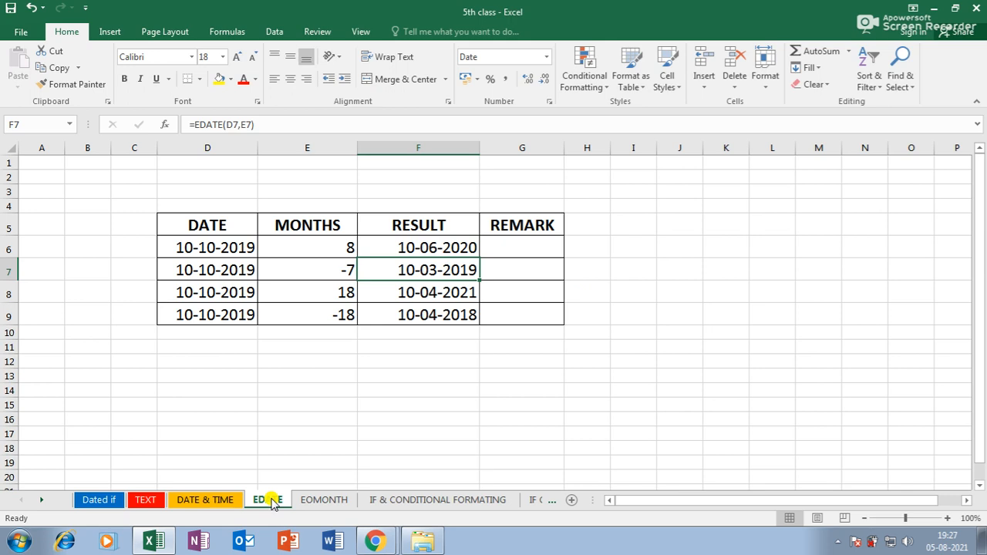
pyautogui.click(222, 501)
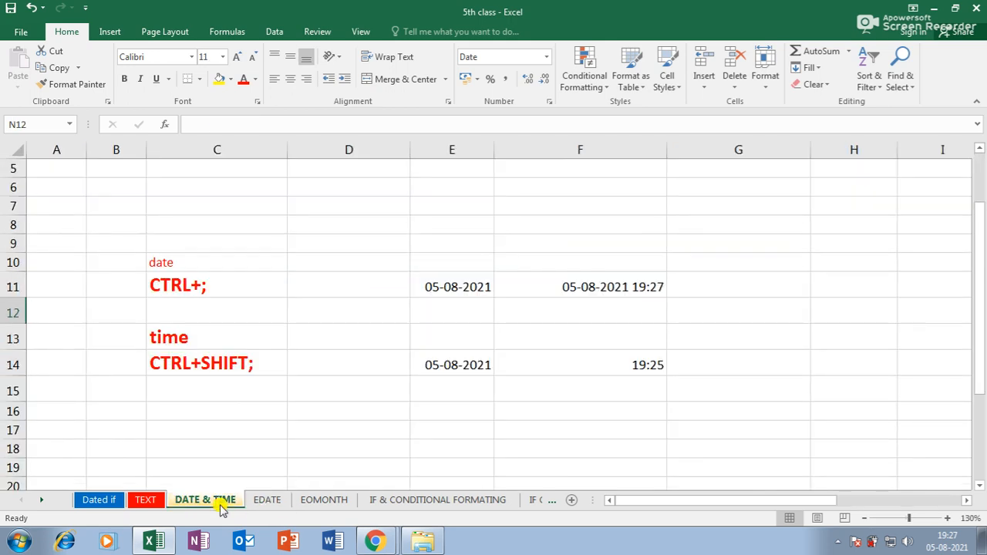
pyautogui.click(257, 503)
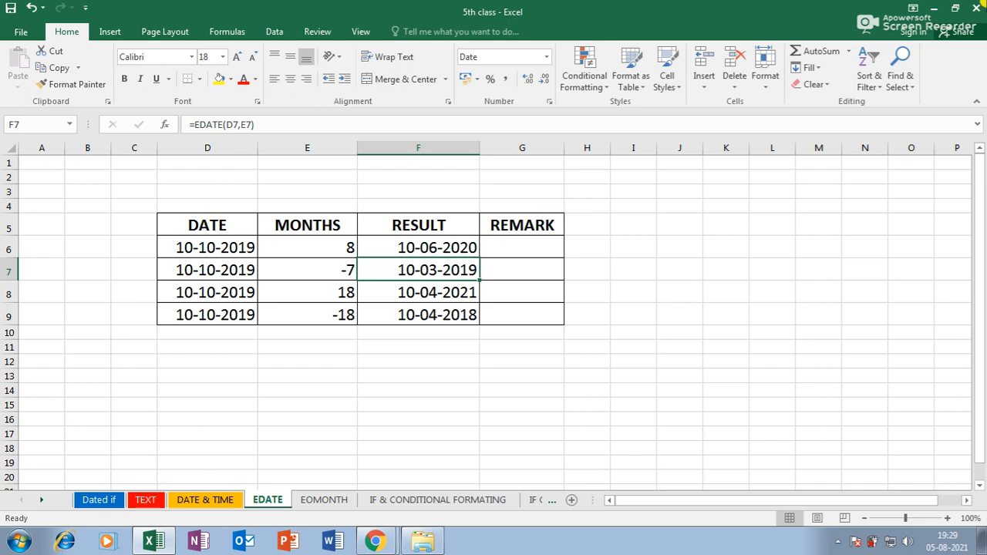
pyautogui.moveTo(357, 146); pyautogui.dragTo(354, 146)
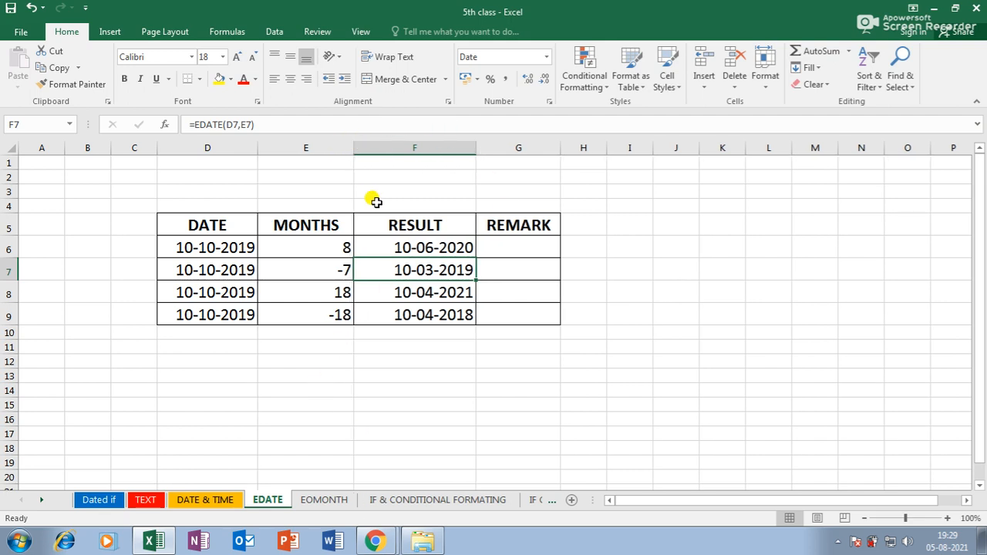
pyautogui.click(643, 244)
pyautogui.write('=')
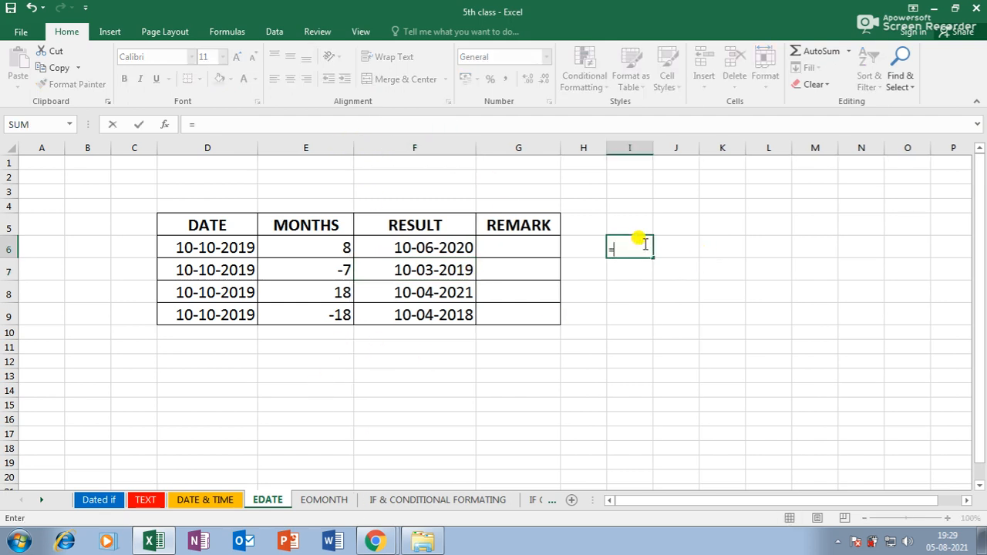
pyautogui.write('edate')
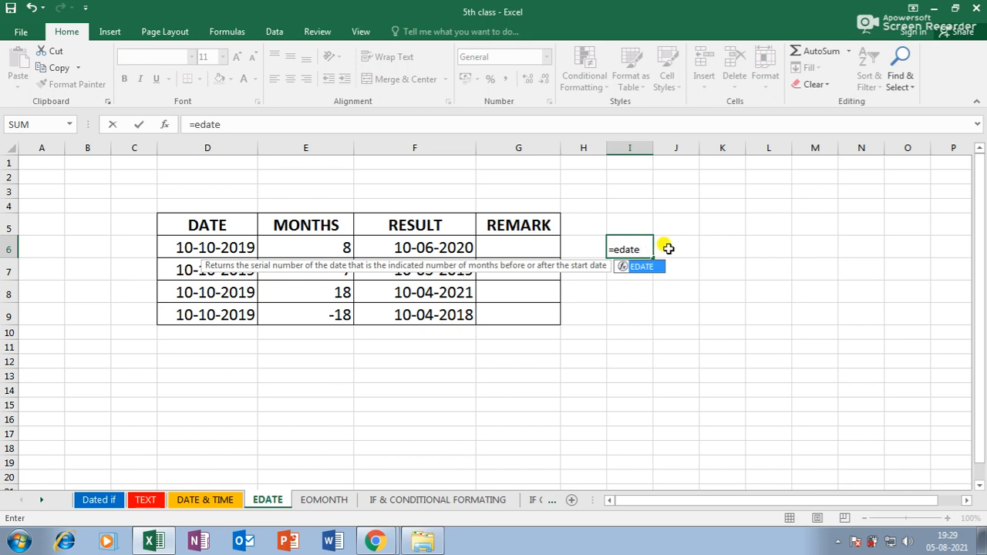
pyautogui.press('Escape')
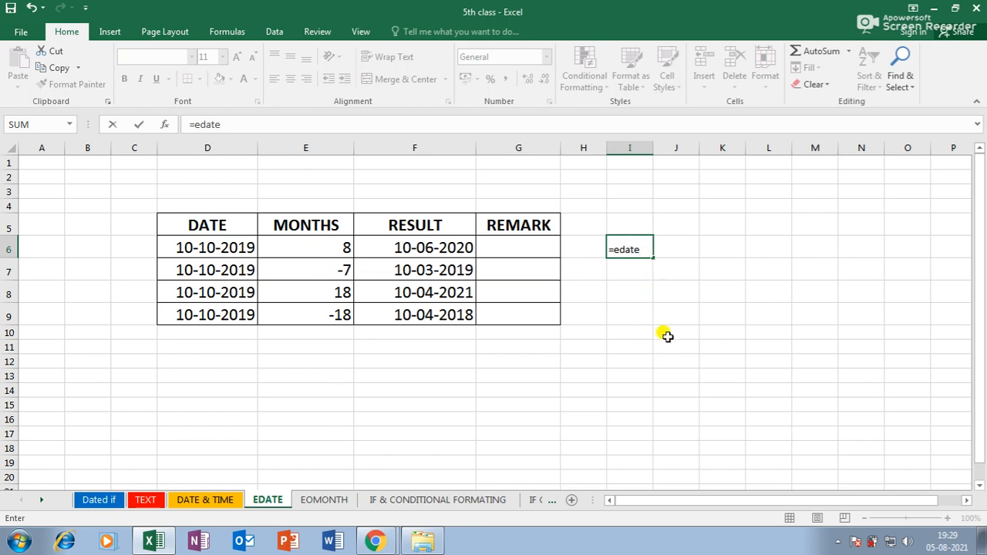
pyautogui.press('Escape')
# - Increase the font size of cell I6 to 20
pyautogui.click(237, 57)
pyautogui.click(237, 57)
pyautogui.click(237, 57)
pyautogui.click(237, 57)
pyautogui.click(236, 57)
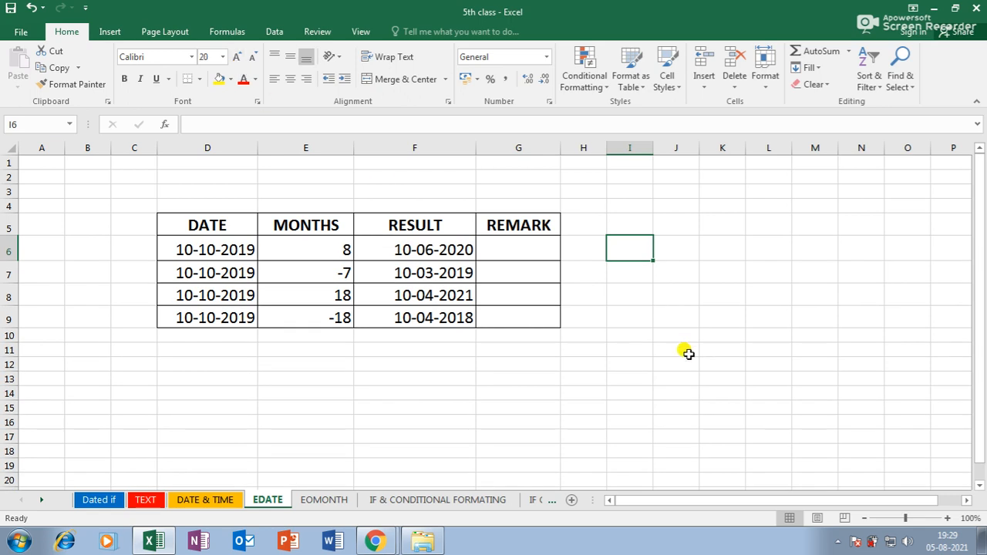
# - Enter the formula =EDATE(D6,E6) in cell I6 to shift the first date by its number of months
pyautogui.write('=edat')
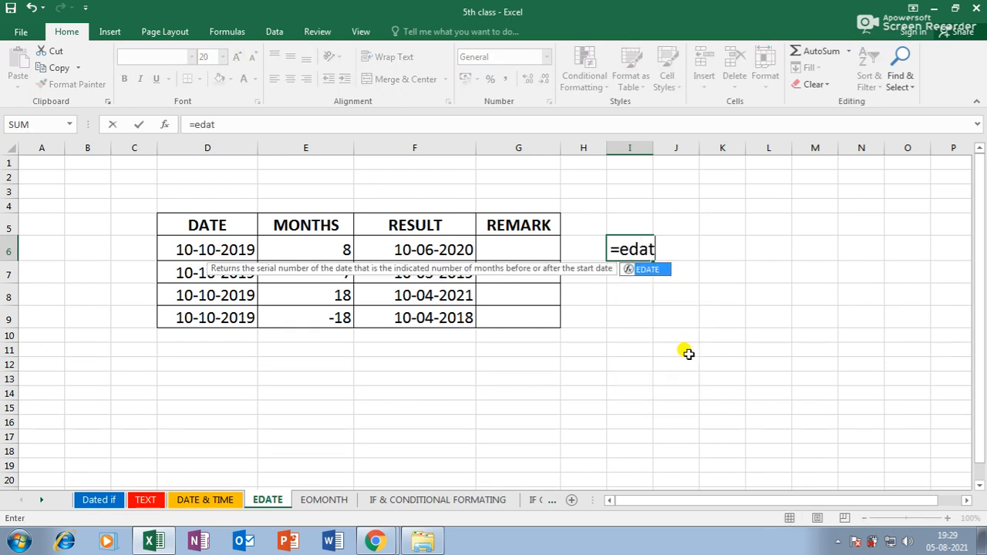
pyautogui.write('e(')
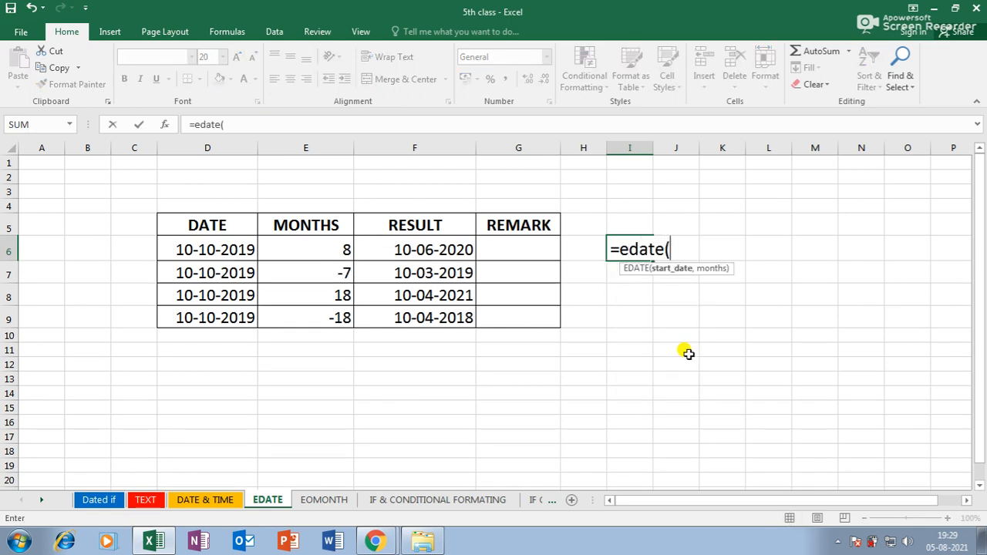
pyautogui.click(196, 251)
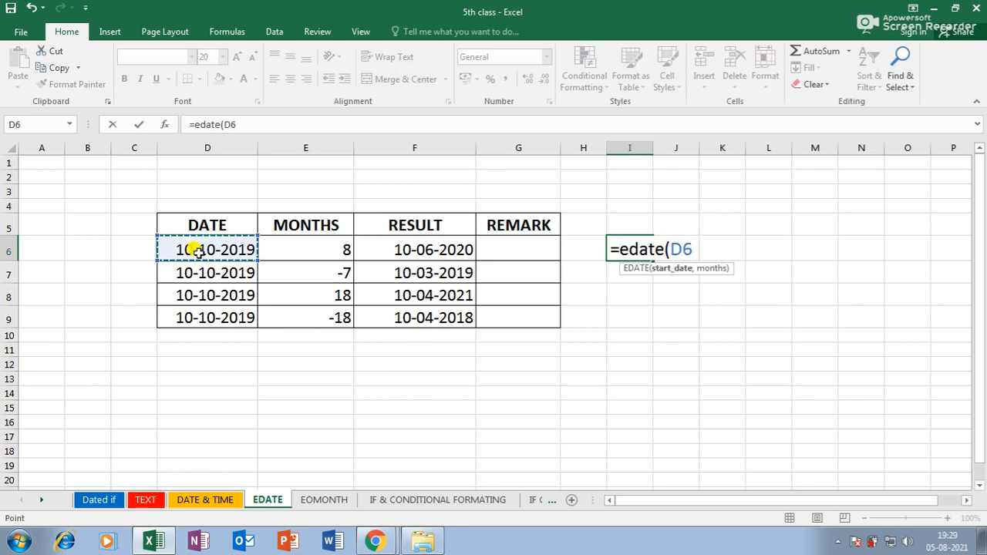
pyautogui.write(',')
pyautogui.click(314, 243)
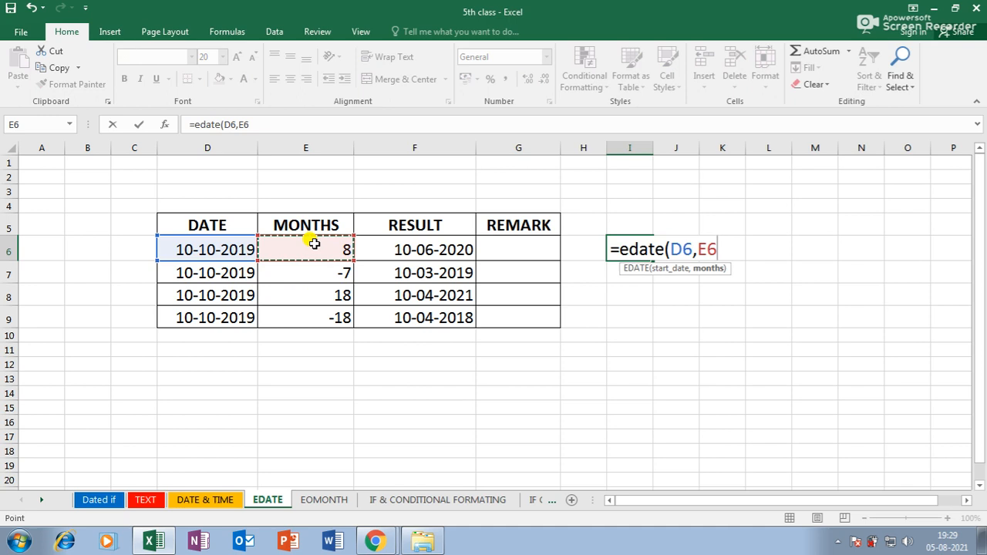
pyautogui.write(')')
pyautogui.press('Return')
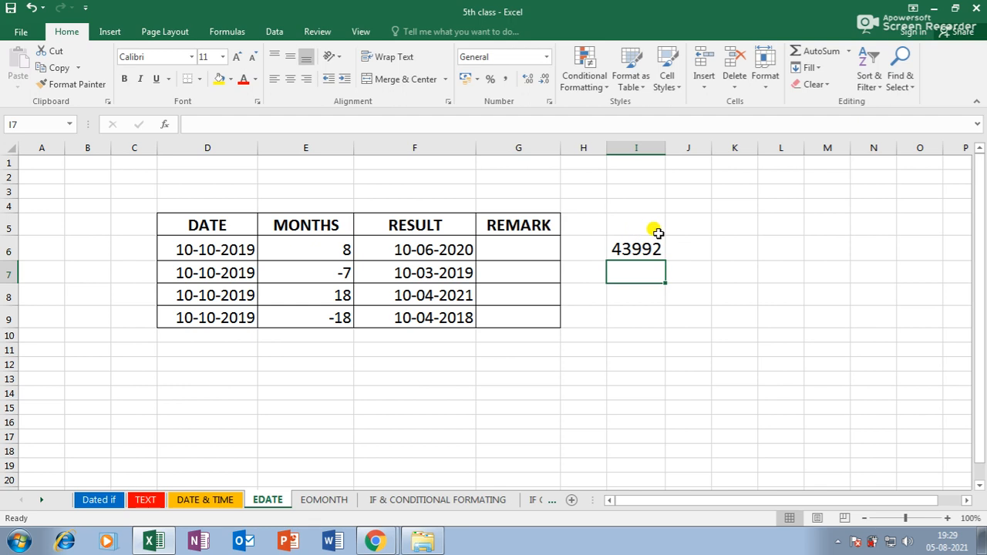
# - Format cell I6 as Long Date and widen column I to fit its content
pyautogui.click(632, 250)
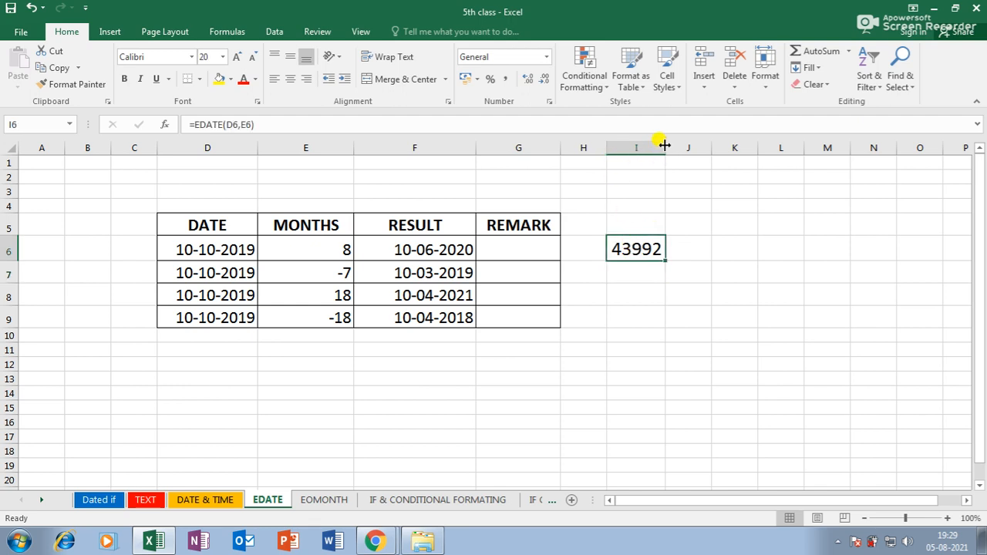
pyautogui.moveTo(665, 147); pyautogui.dragTo(702, 148)
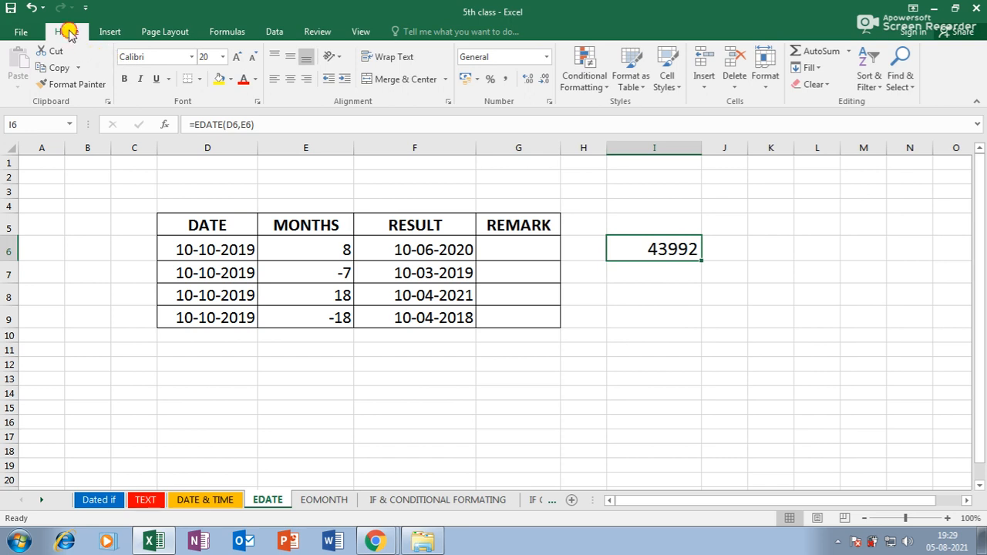
pyautogui.click(547, 58)
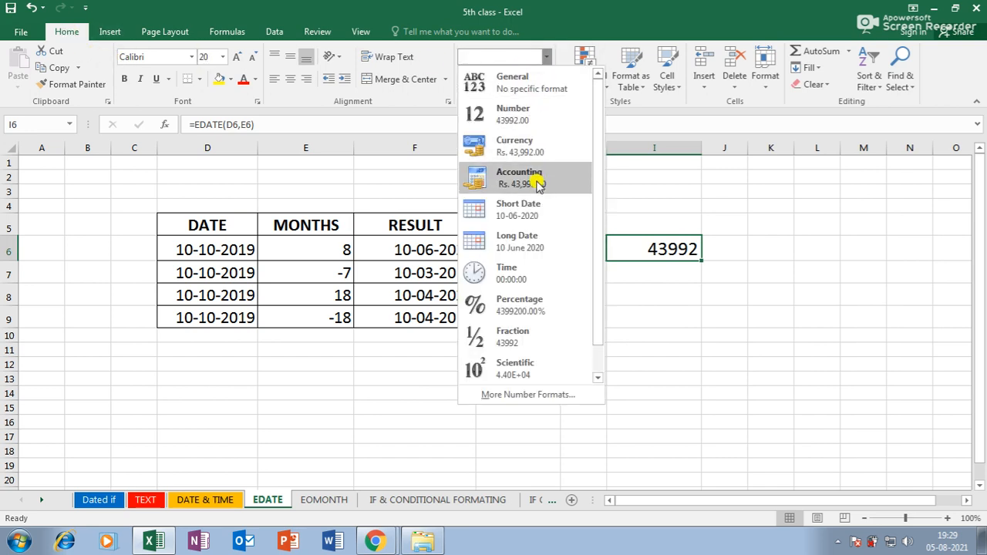
pyautogui.click(538, 245)
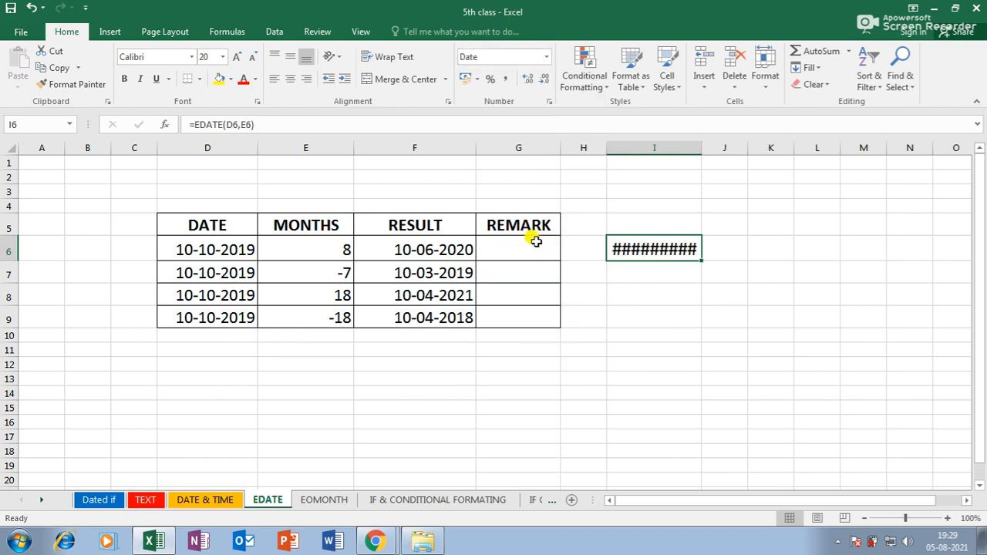
pyautogui.doubleClick(701, 147)
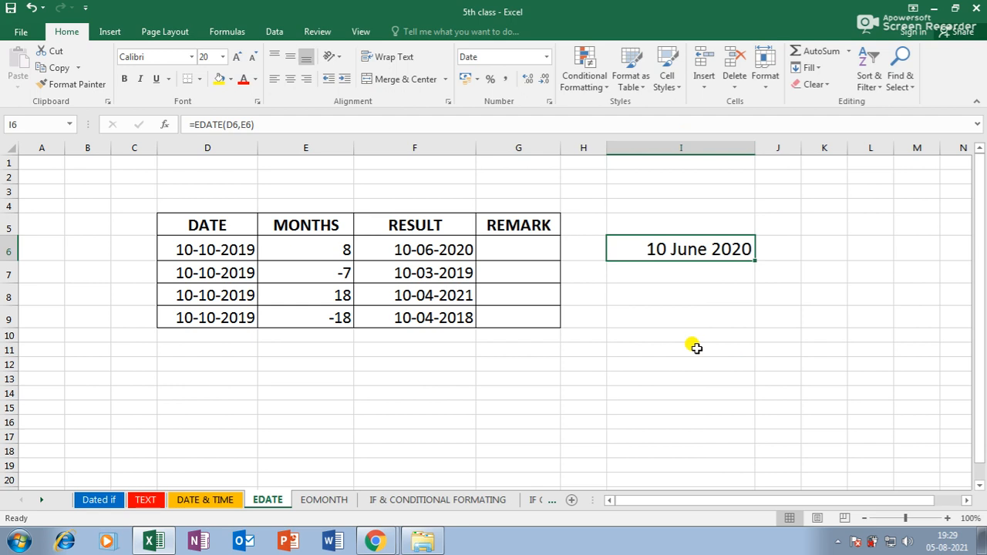
# - Set the first date in the DATE column, cell D6, to 05-08-2021
pyautogui.click(221, 253)
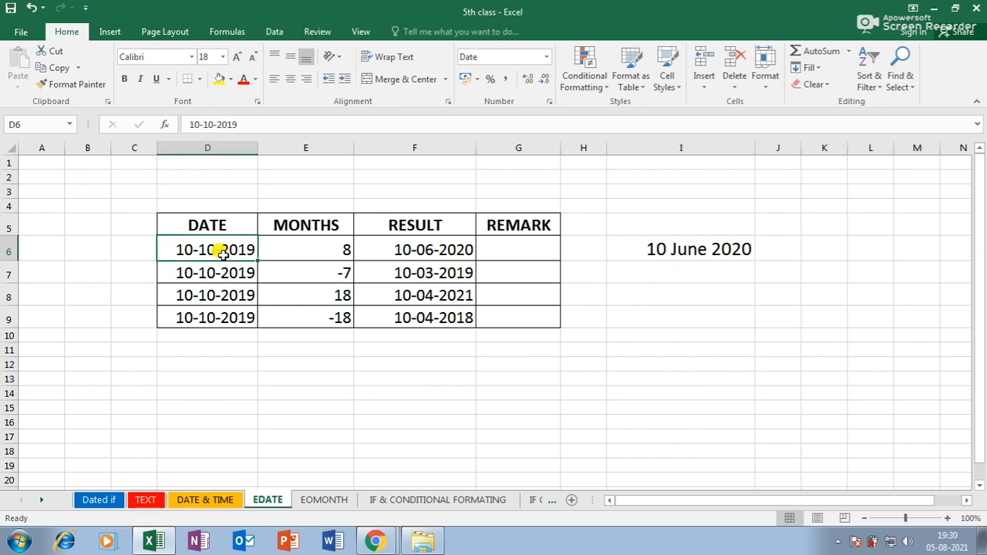
pyautogui.write('05-0')
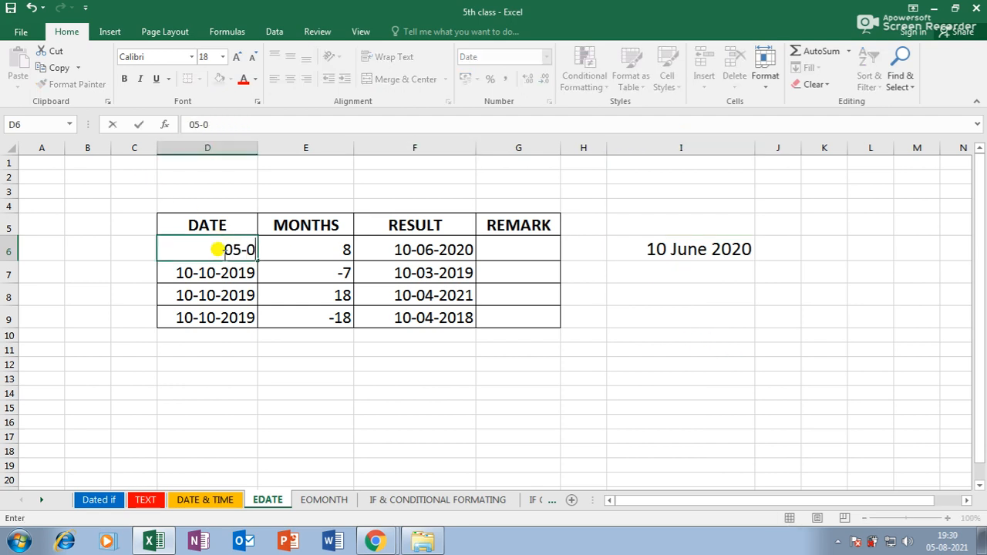
pyautogui.write('8-2021')
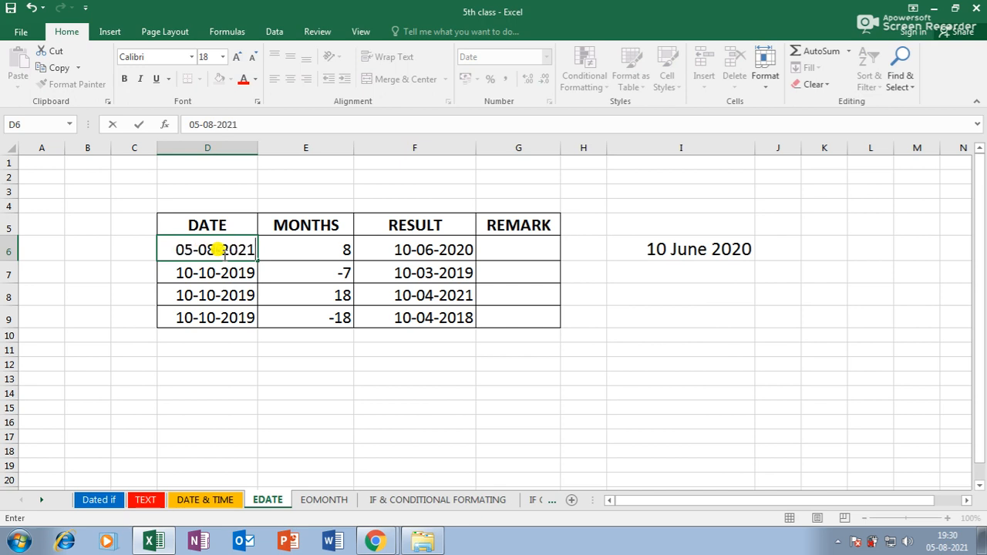
pyautogui.press('Return')
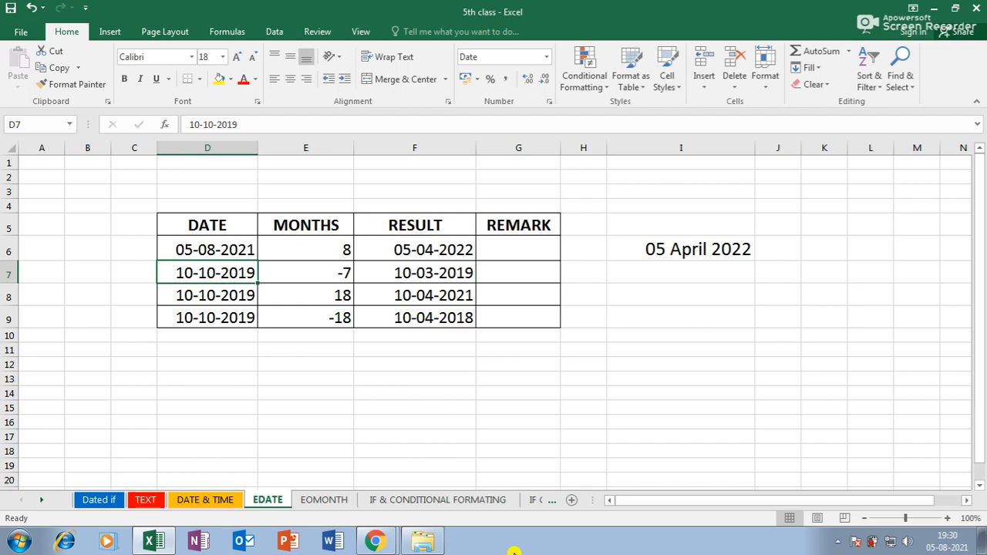
# - Check the formula in I6, then clear it and re-enter it as =EDATE(D6,E6)
pyautogui.click(698, 248)
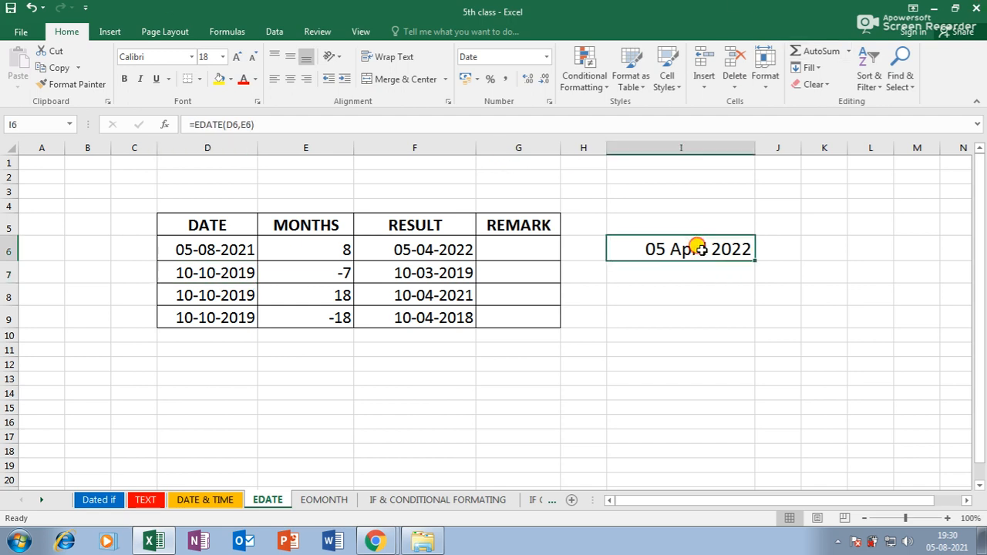
pyautogui.doubleClick(698, 249)
pyautogui.press('Return')
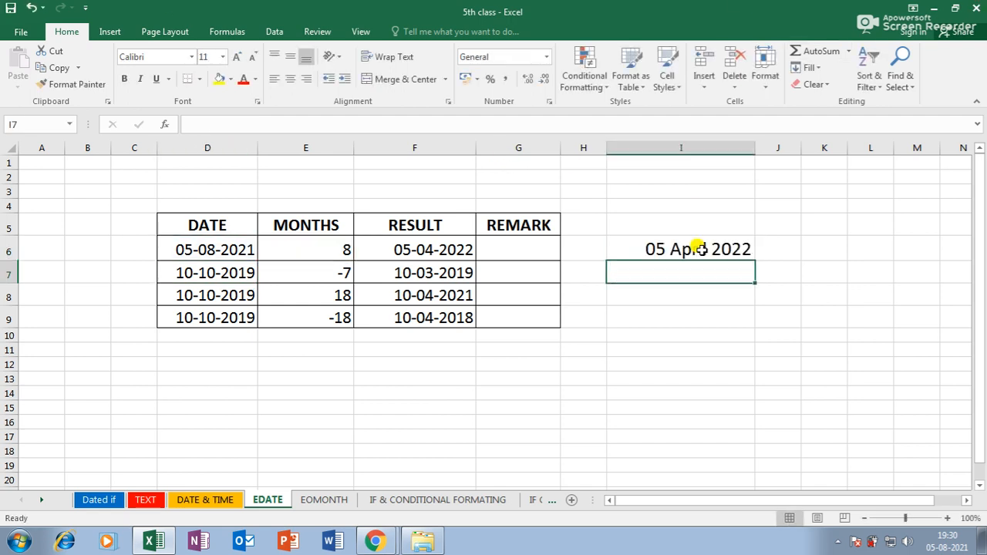
pyautogui.click(699, 249)
pyautogui.press('BackSpace')
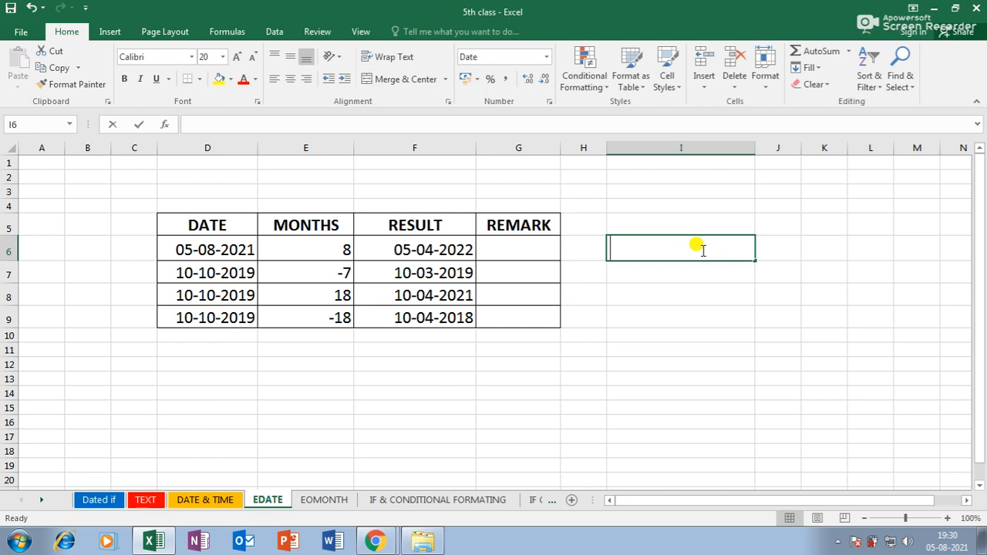
pyautogui.write('=edate')
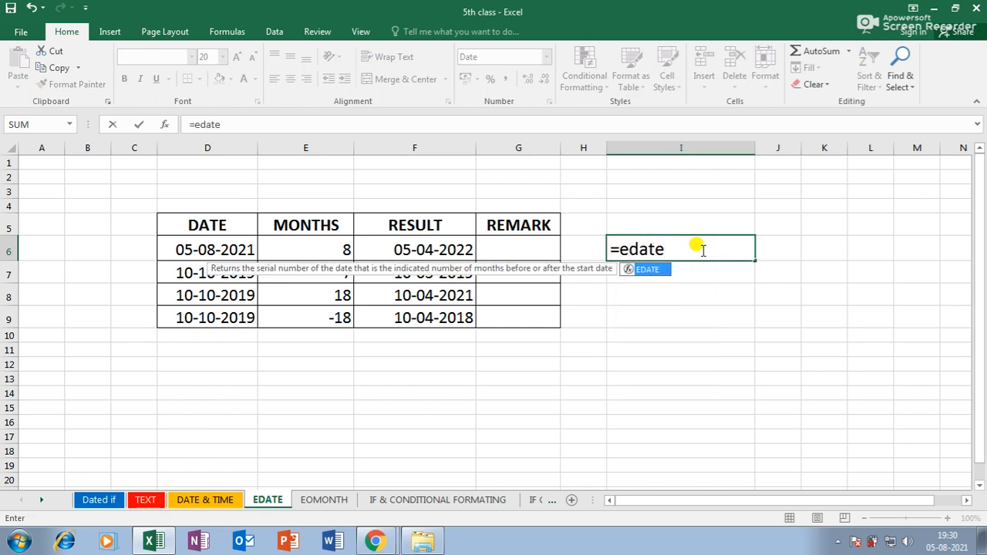
pyautogui.write('(')
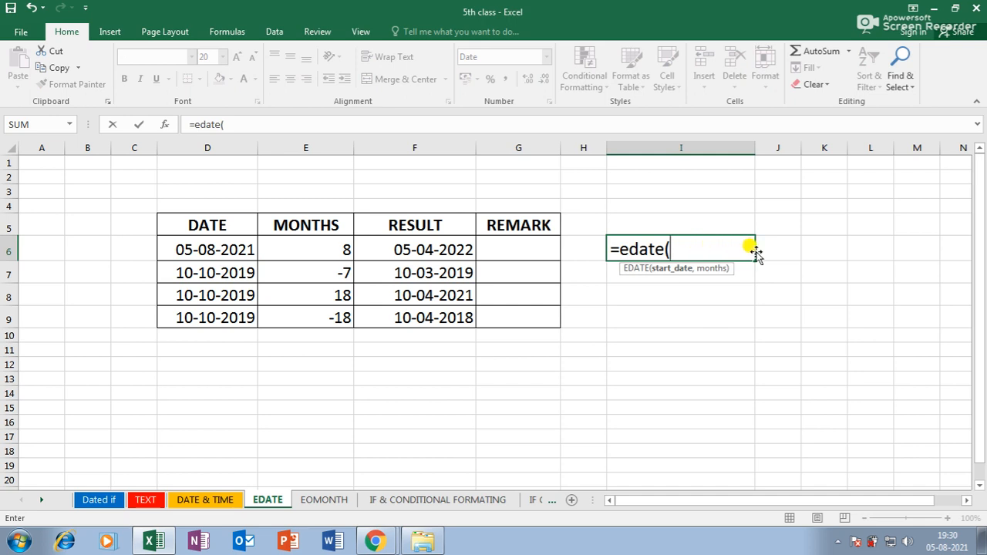
pyautogui.click(241, 253)
pyautogui.write(',')
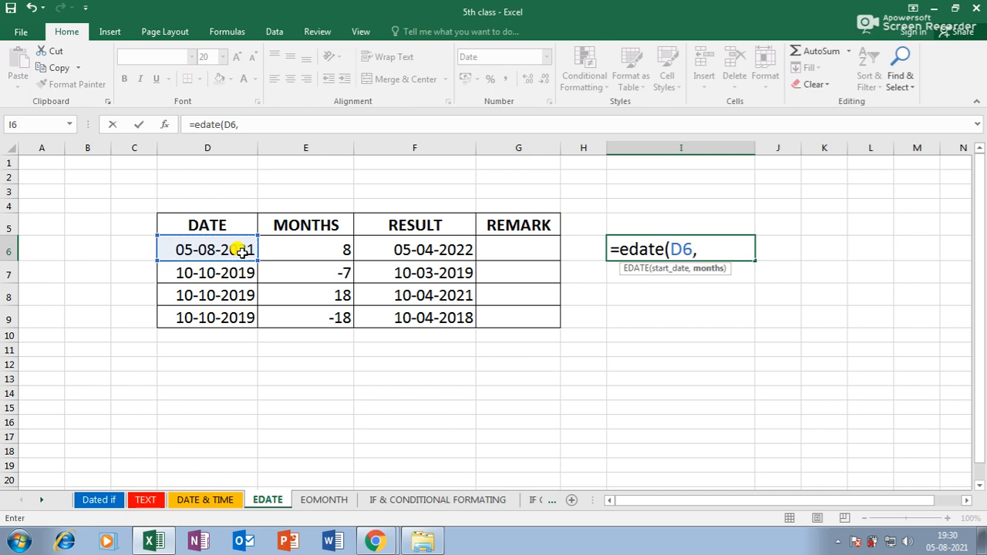
pyautogui.click(307, 247)
pyautogui.write(')')
pyautogui.press('Return')
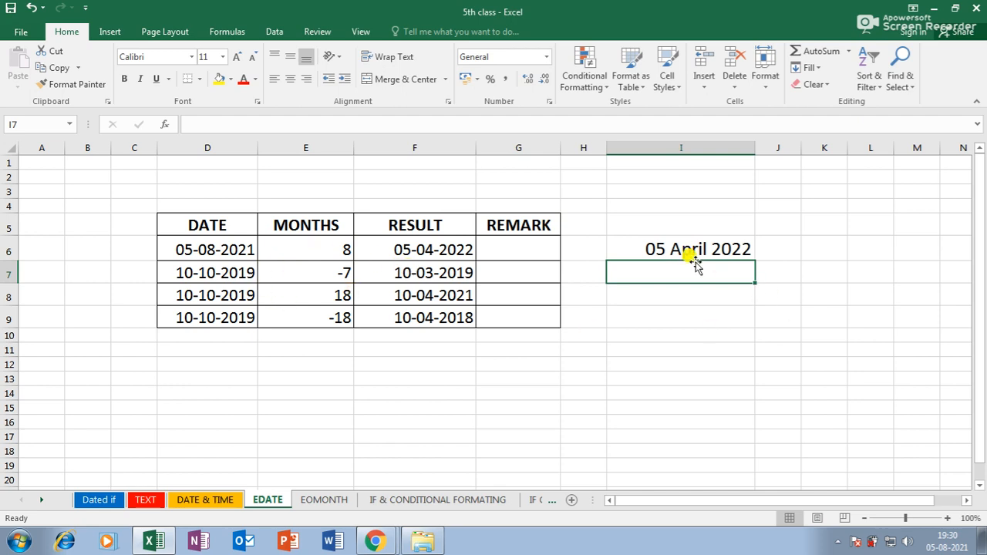
# - Copy the date from D6 into cells D7, D8 and D9 of the DATE column
pyautogui.click(202, 273)
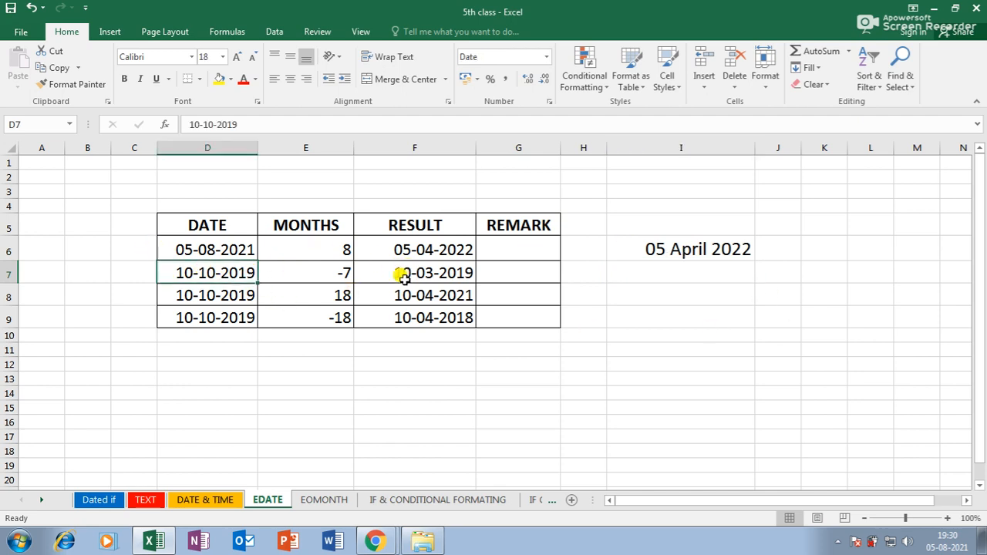
pyautogui.click(229, 251)
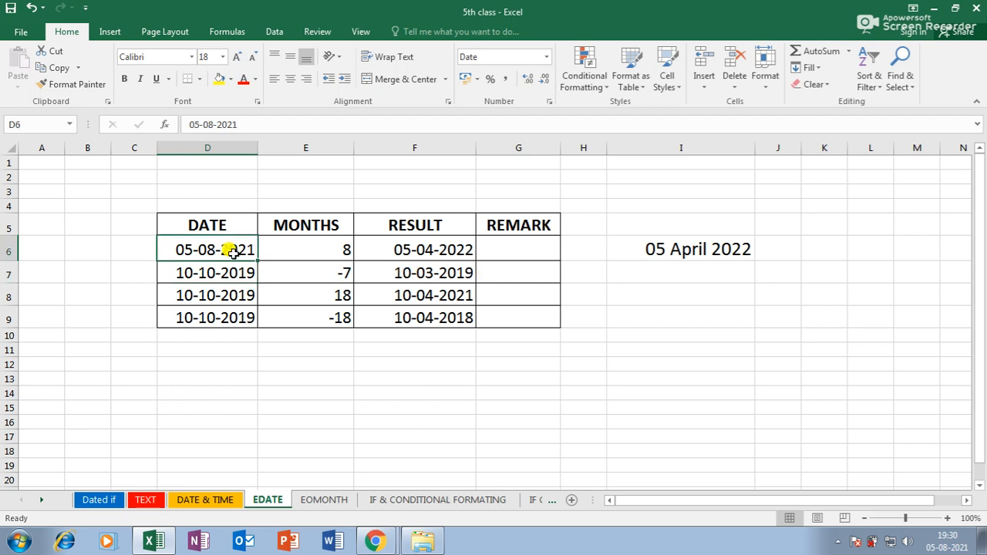
pyautogui.hotkey('ctrl', 'c')
pyautogui.click(235, 279)
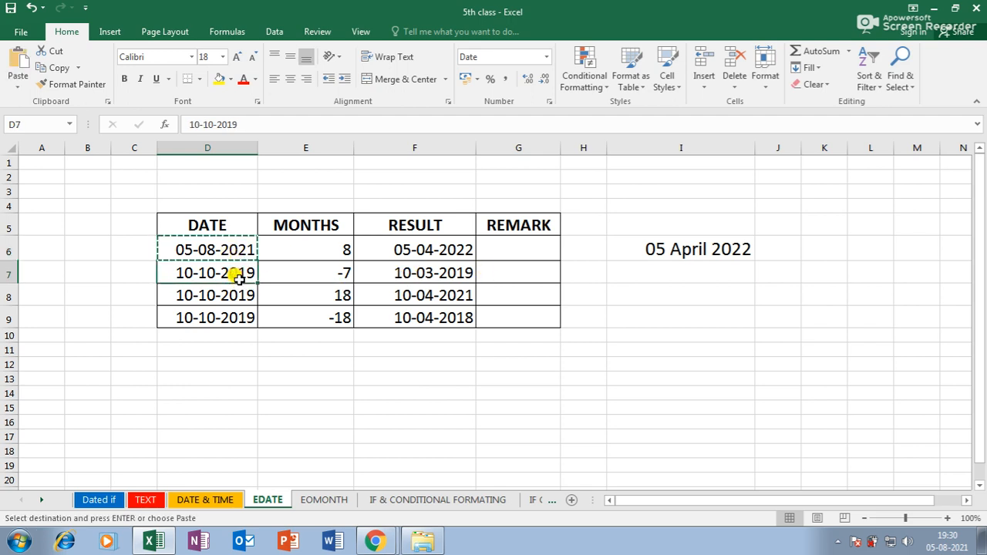
pyautogui.hotkey('ctrl', 'v')
pyautogui.click(232, 301)
pyautogui.hotkey('ctrl', 'v')
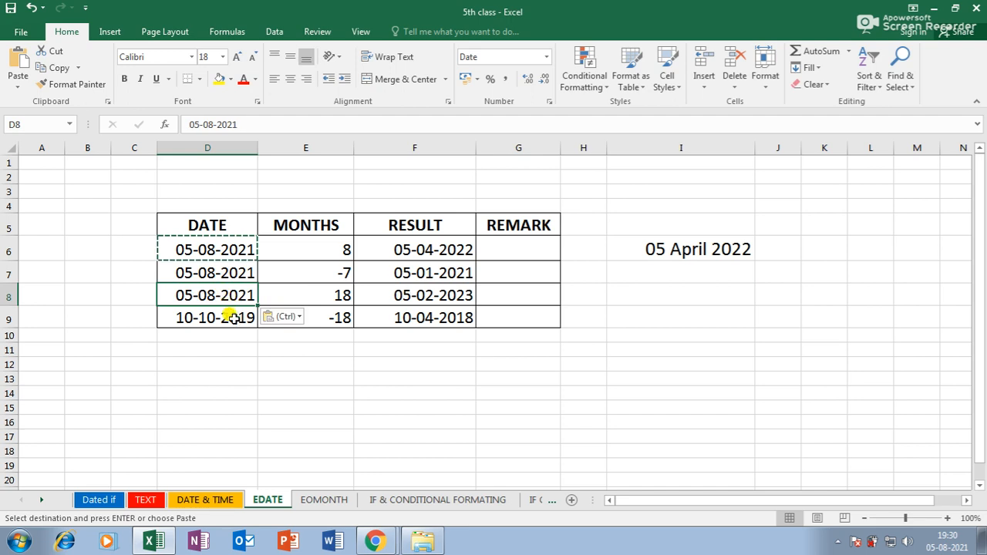
pyautogui.click(231, 317)
pyautogui.hotkey('ctrl', 'v')
pyautogui.click(617, 408)
# - Fill the EDATE formula from I6 down through I9
pyautogui.click(684, 252)
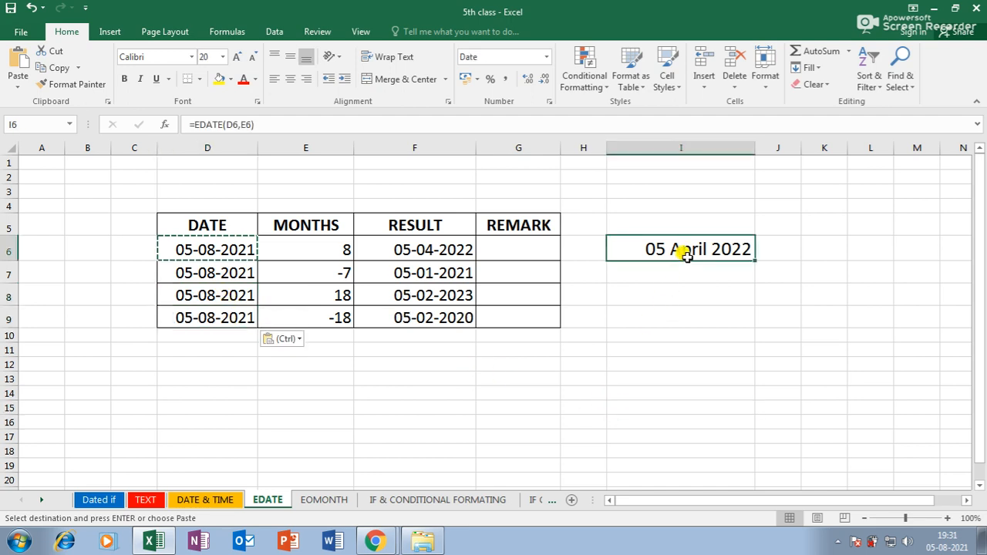
pyautogui.moveTo(754, 261); pyautogui.dragTo(717, 332)
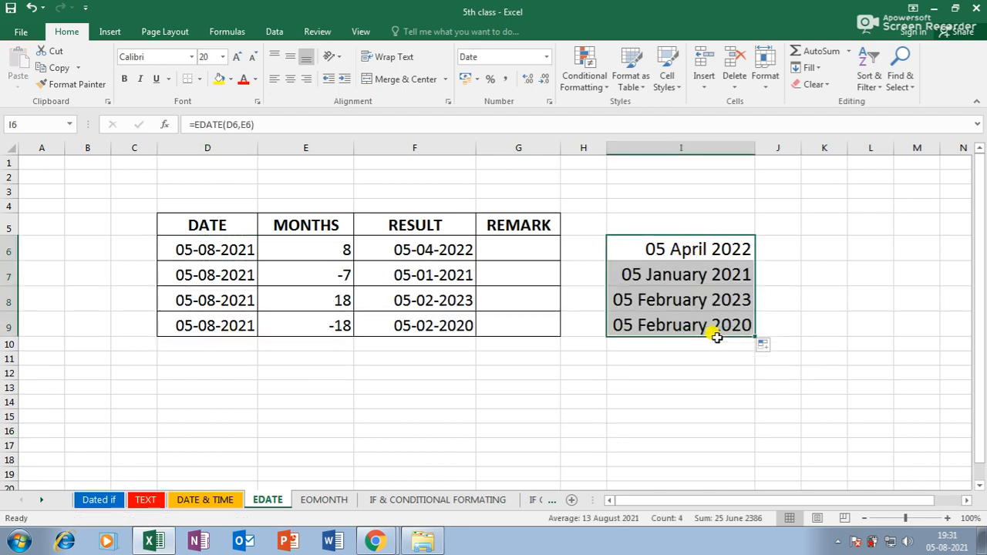
# - Compare the date, months value and EDATE result in column I for each of rows 7 to 9
pyautogui.click(230, 279)
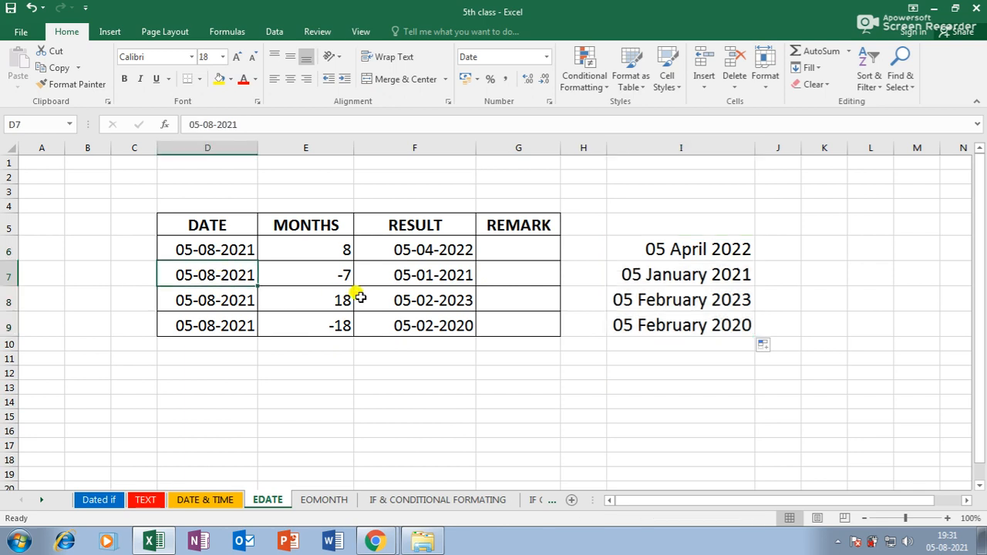
pyautogui.click(334, 275)
pyautogui.click(710, 279)
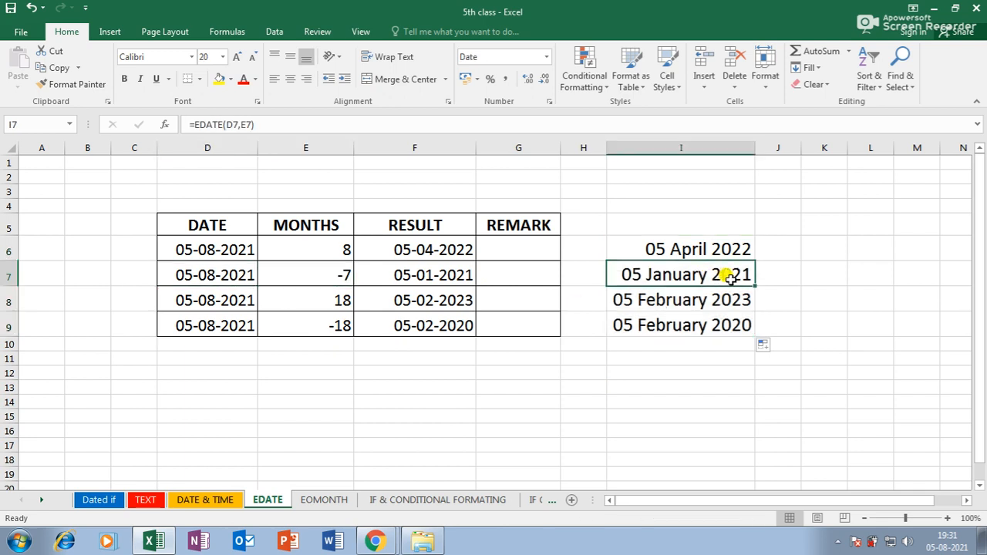
pyautogui.click(221, 309)
pyautogui.click(343, 304)
pyautogui.click(655, 308)
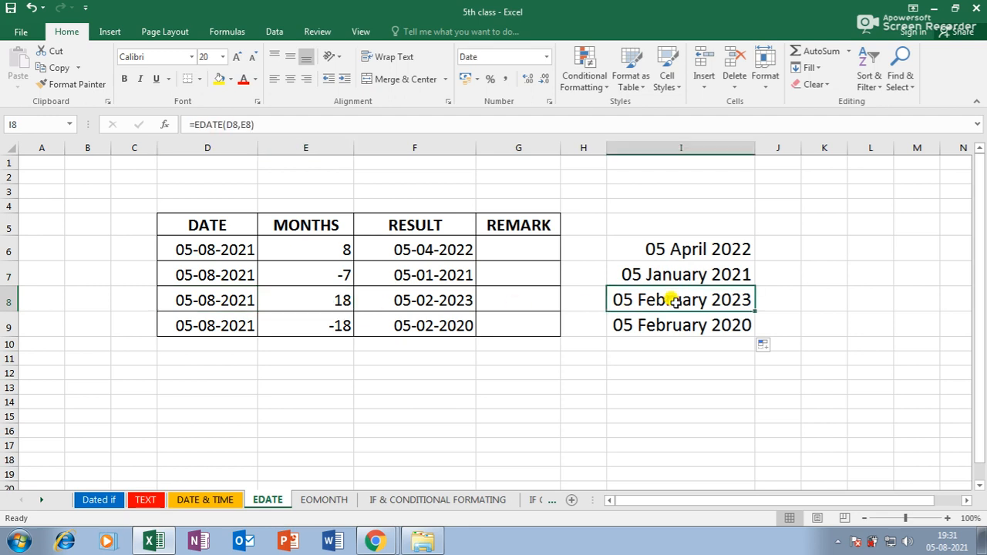
pyautogui.click(203, 321)
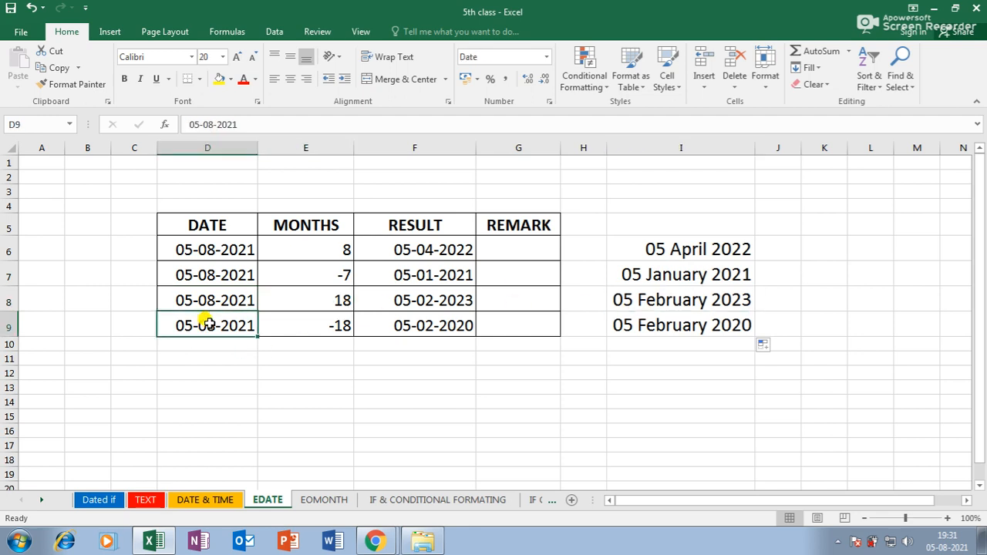
pyautogui.click(336, 321)
pyautogui.click(689, 328)
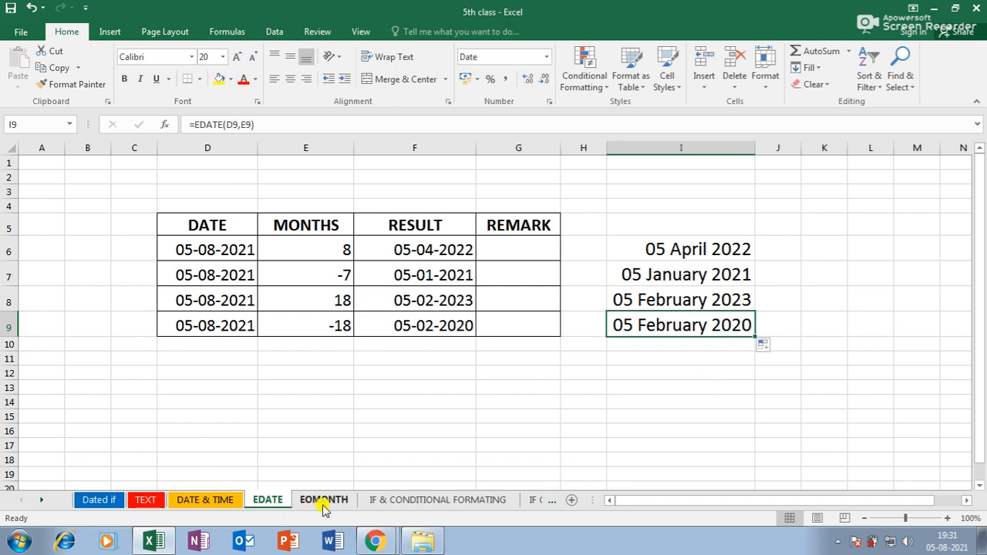
# - Set the tab colour of the EDATE sheet to green
pyautogui.rightClick(265, 505)
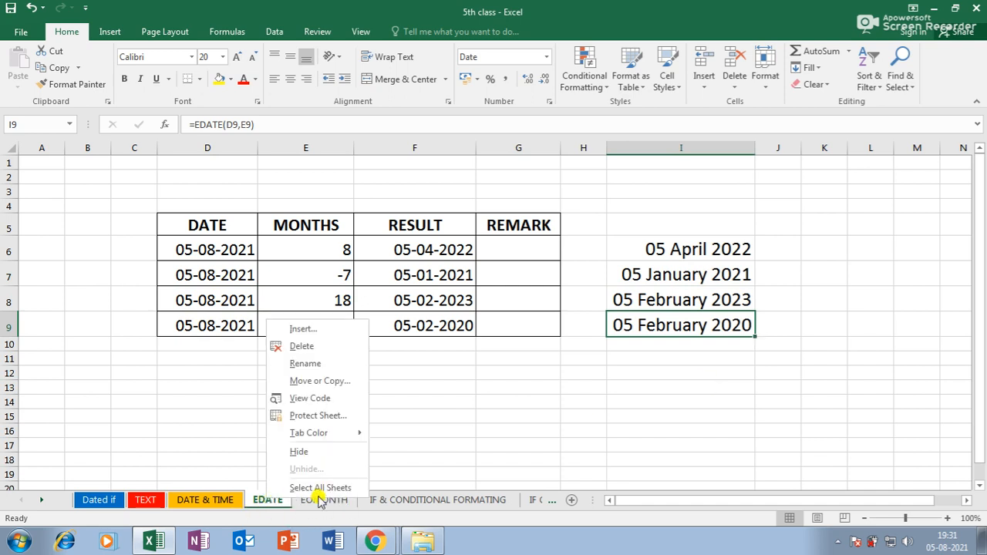
pyautogui.moveTo(328, 436)
pyautogui.click(436, 479)
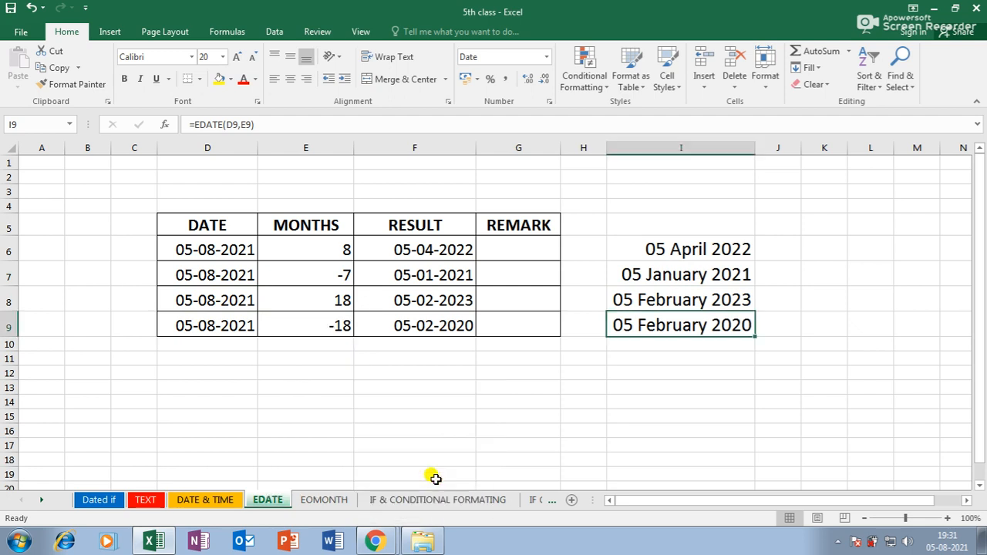
# - Review the arguments of the EDATE formula in F6 on the EDATE sheet
pyautogui.click(327, 505)
pyautogui.click(267, 501)
pyautogui.doubleClick(439, 249)
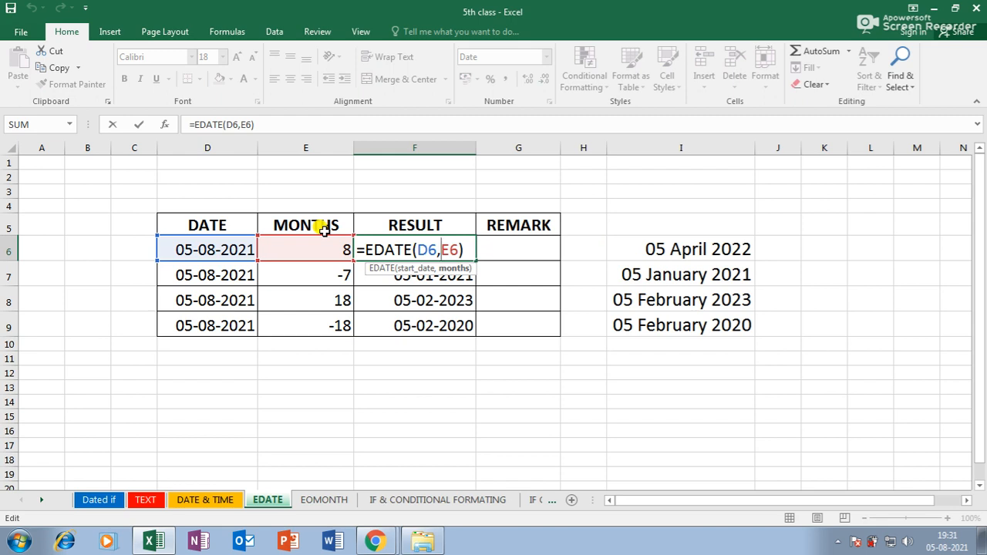
pyautogui.press('Return')
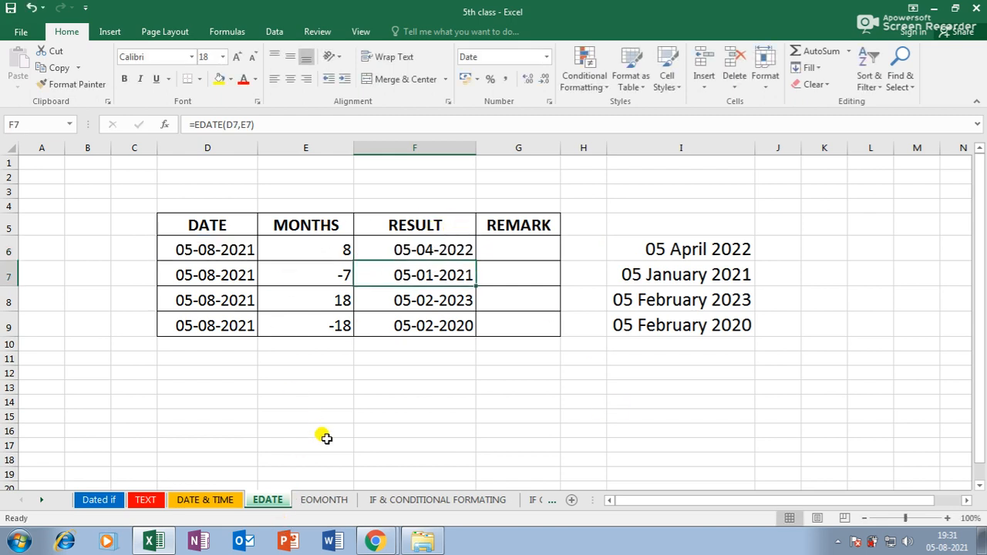
# - On the EOMONTH sheet, set the first date in E11 to 05-08-2021
pyautogui.click(322, 502)
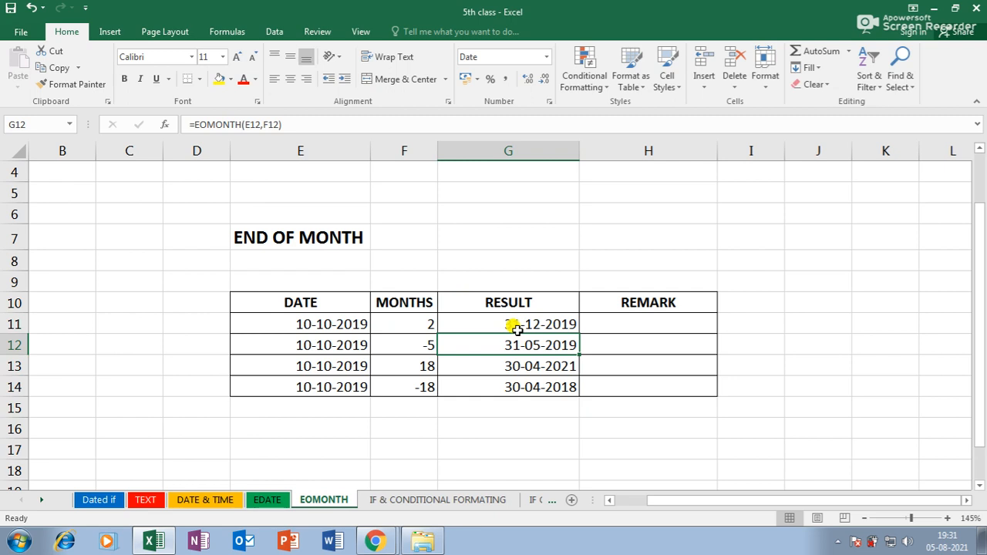
pyautogui.click(326, 323)
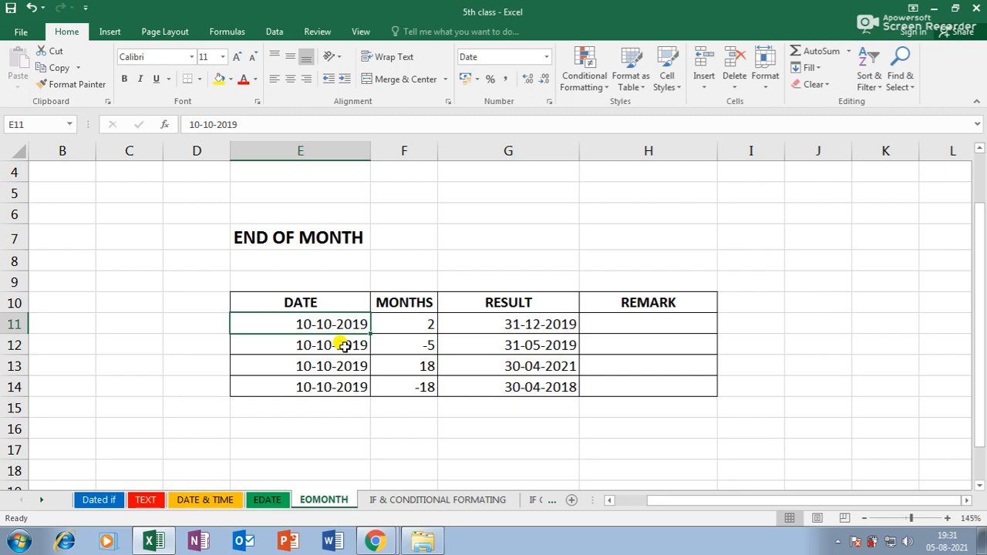
pyautogui.click(402, 323)
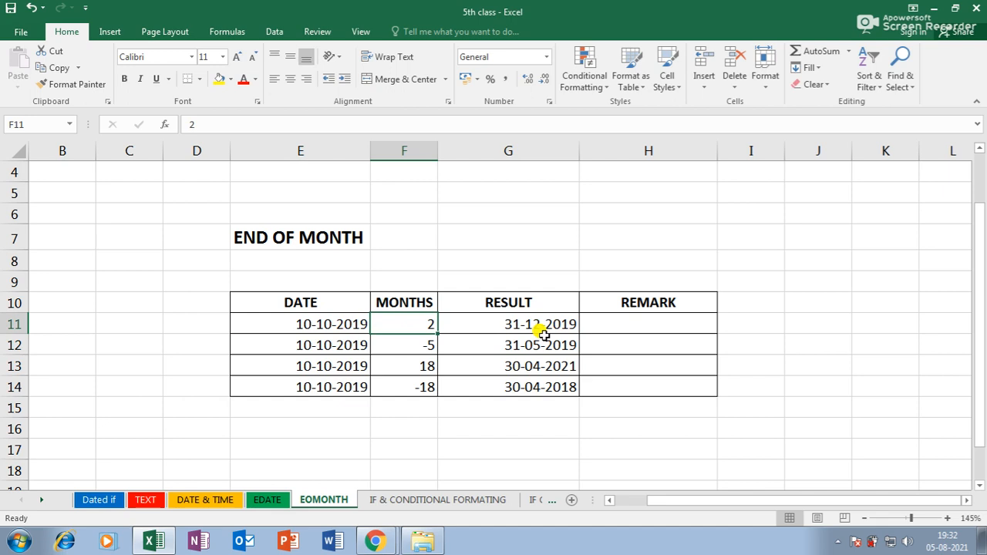
pyautogui.click(332, 322)
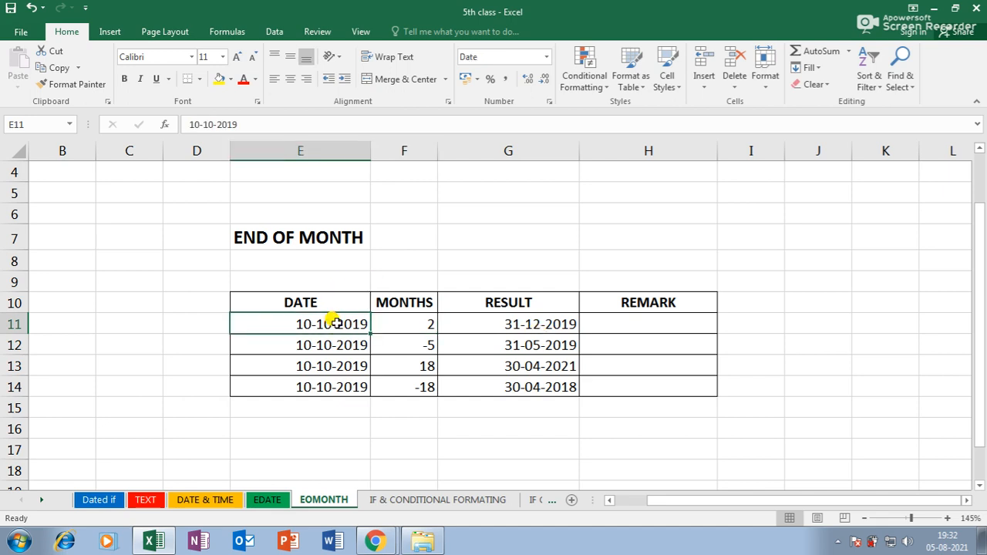
pyautogui.write('05-')
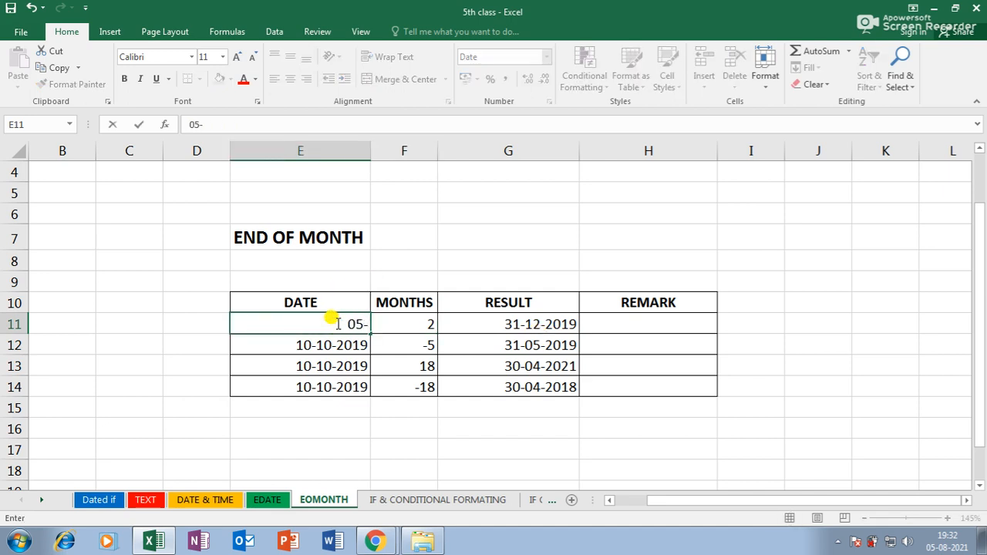
pyautogui.write('08-2021')
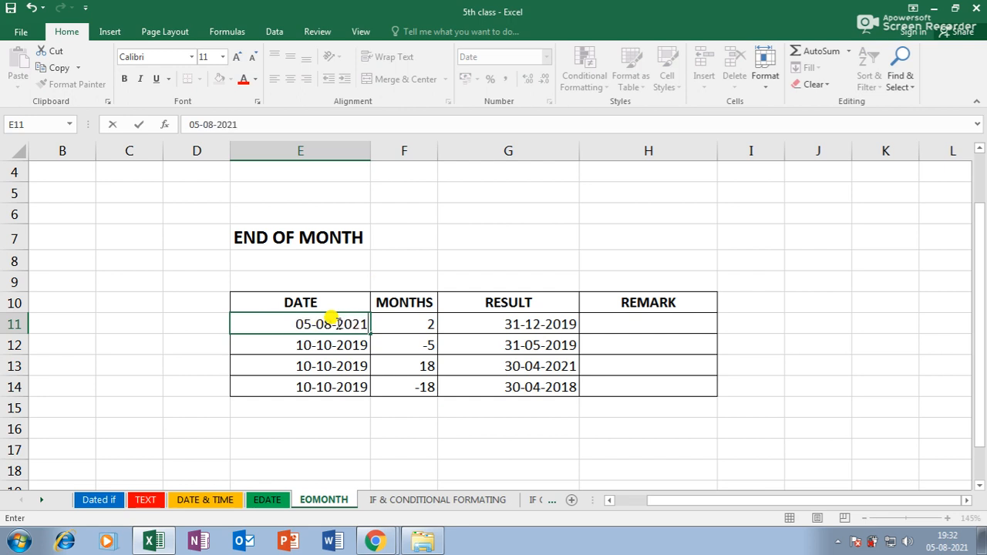
pyautogui.press('Return')
# - Narrow the RESULT column and slightly widen the MONTHS column of the END OF MONTH table
pyautogui.click(332, 323)
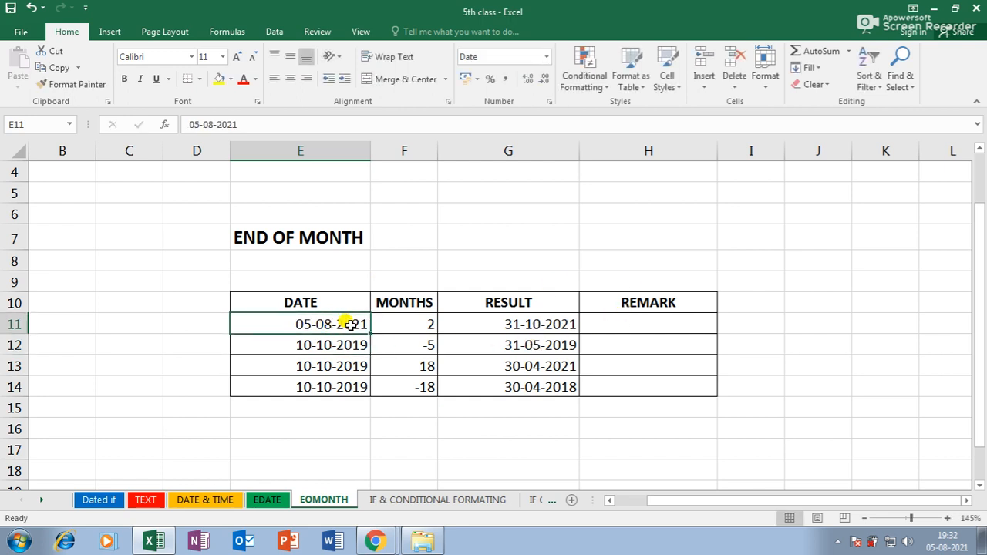
pyautogui.click(430, 317)
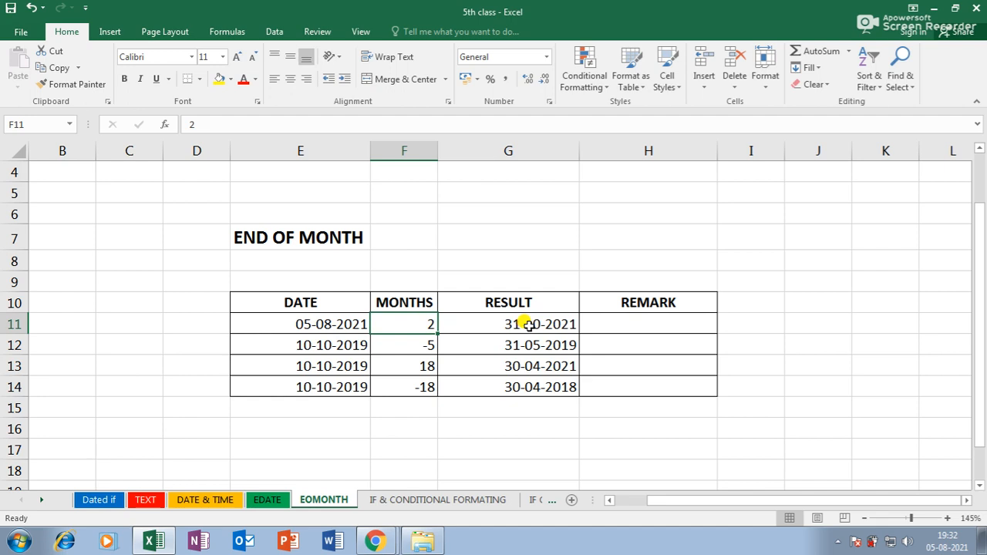
pyautogui.moveTo(579, 151); pyautogui.dragTo(555, 152)
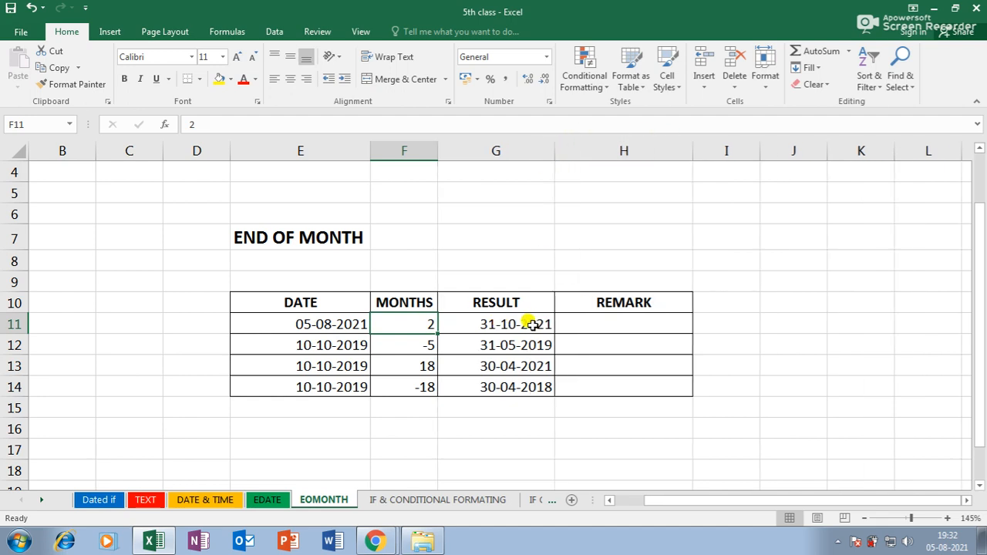
pyautogui.moveTo(435, 152); pyautogui.dragTo(444, 152)
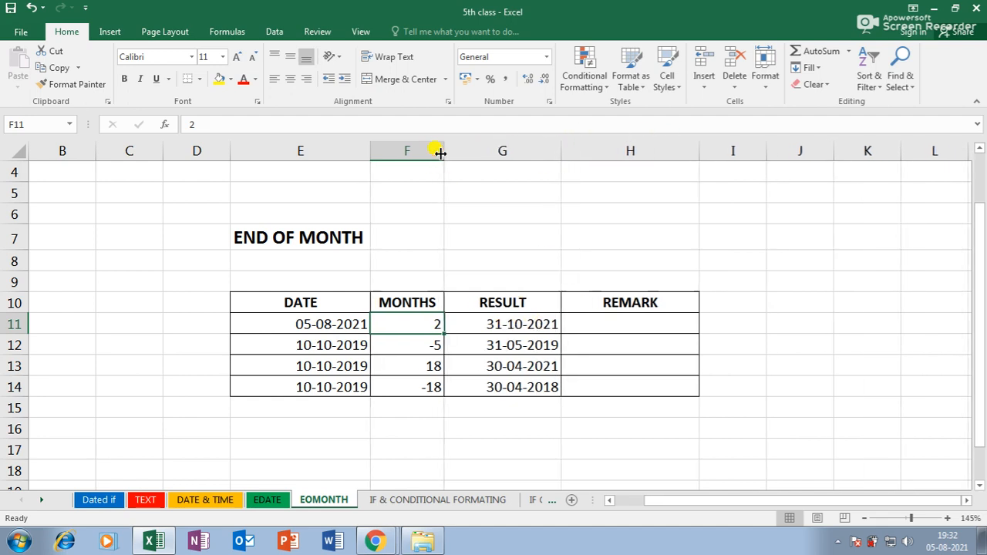
pyautogui.moveTo(563, 147)
pyautogui.mouseDown()
pyautogui.moveTo(537, 152)
pyautogui.moveTo(545, 147)
pyautogui.mouseUp()
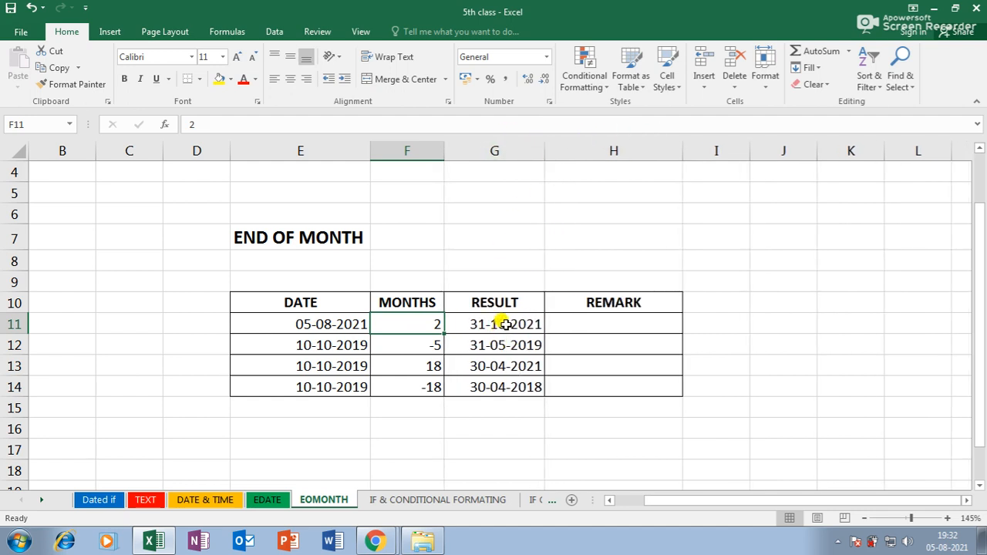
# - Examine the EOMONTH formula in G11 and its arguments, comparing the result with the date in E11 and months in F11
pyautogui.doubleClick(502, 324)
pyautogui.press('Return')
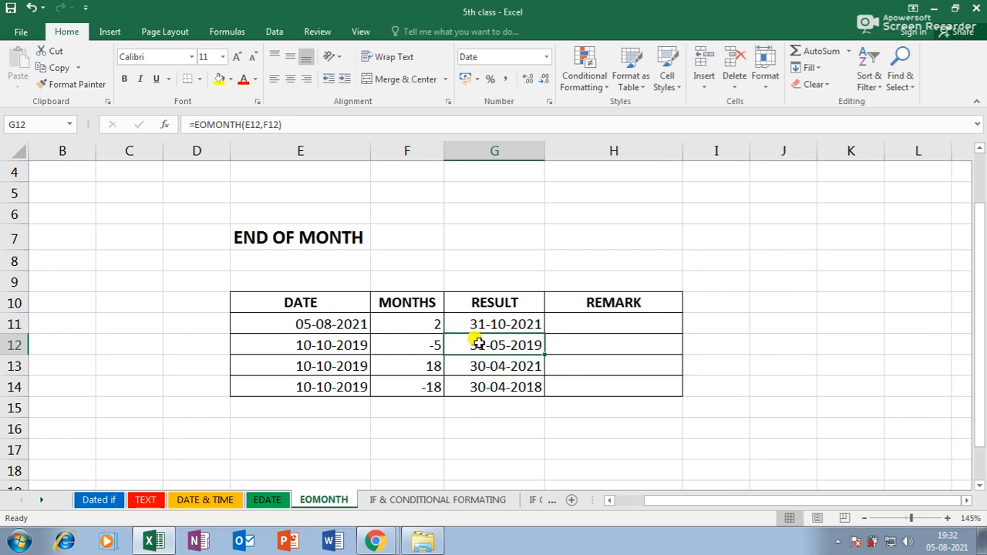
pyautogui.doubleClick(513, 323)
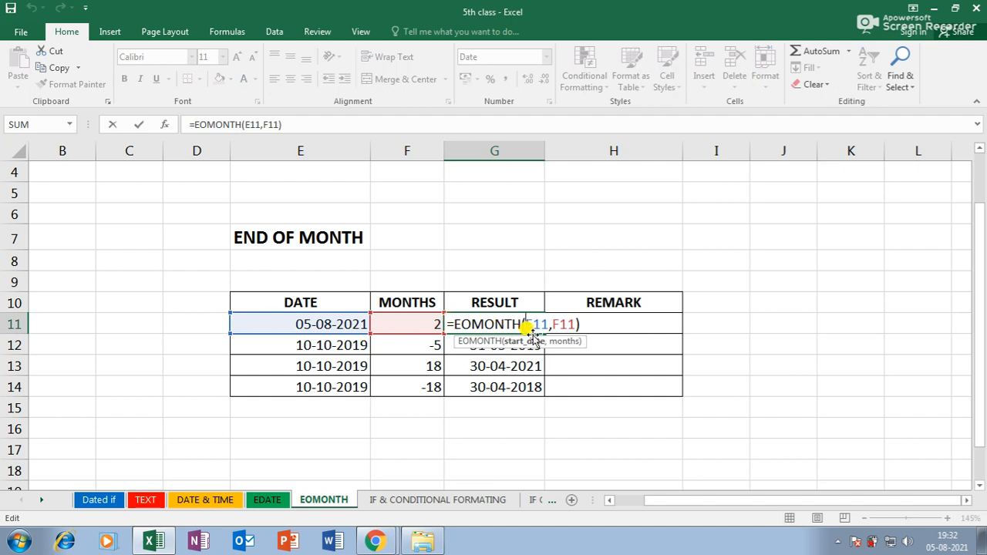
pyautogui.press('Return')
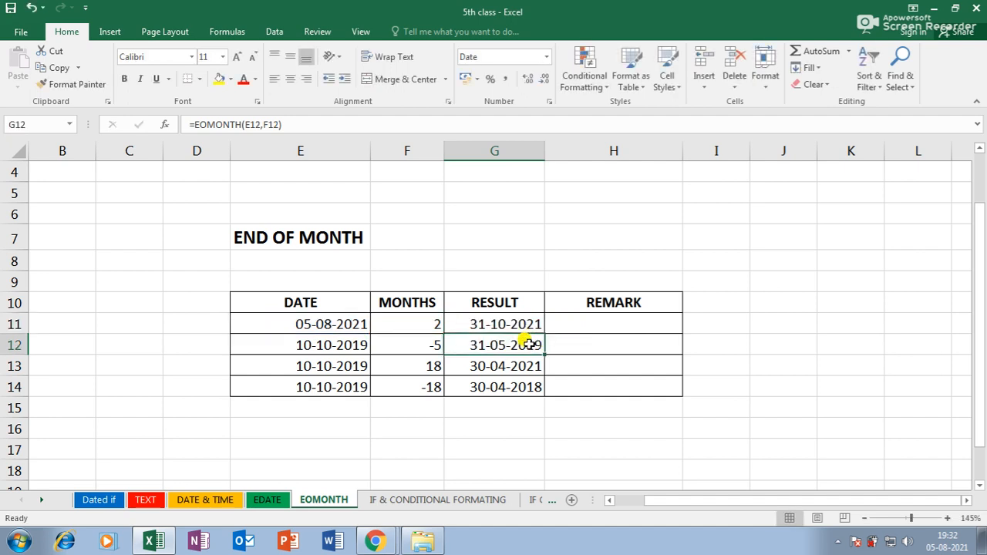
pyautogui.click(316, 324)
pyautogui.click(401, 322)
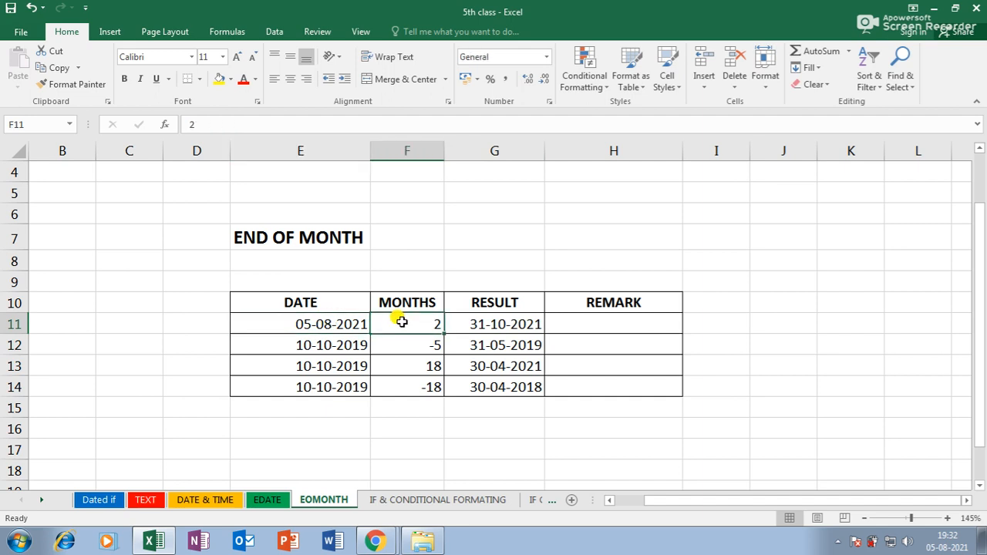
pyautogui.click(494, 325)
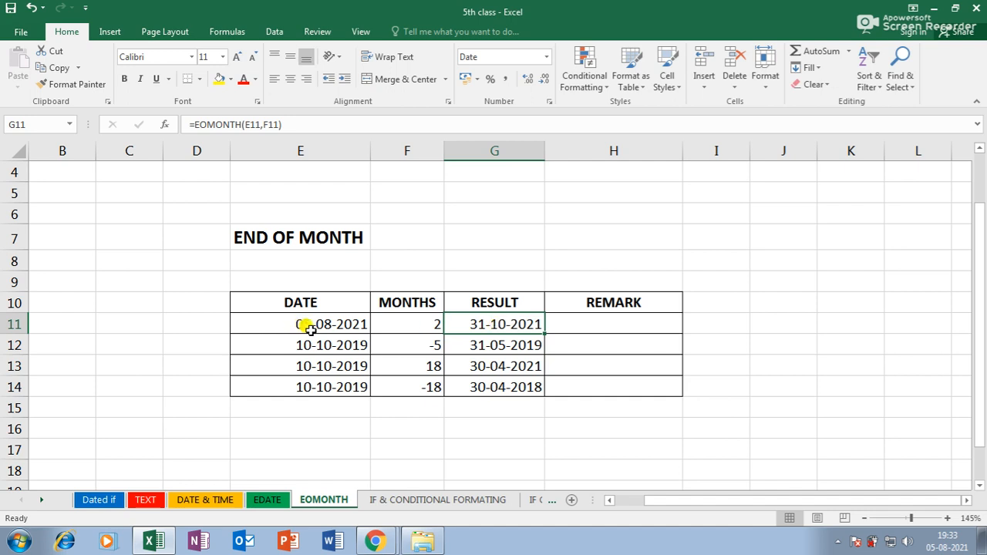
pyautogui.click(428, 324)
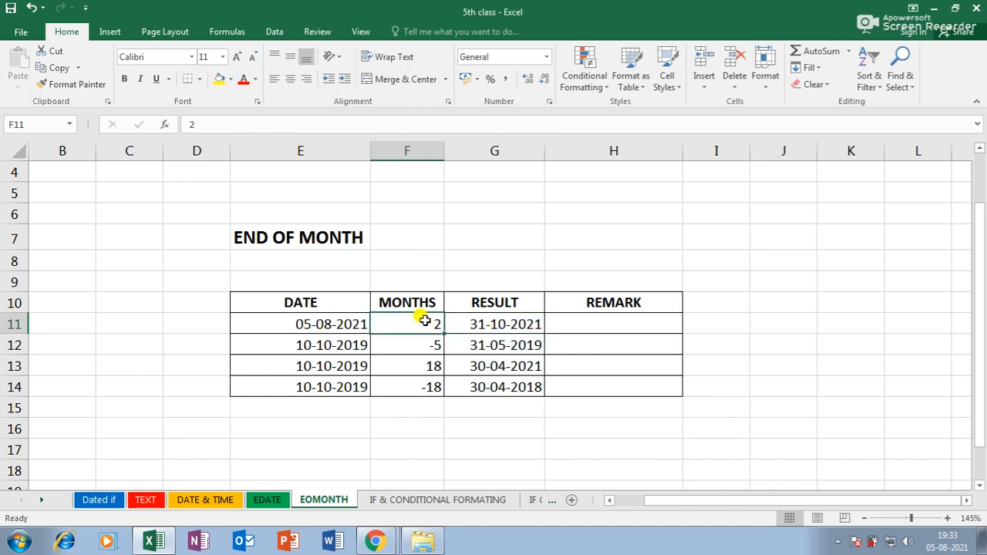
pyautogui.click(509, 328)
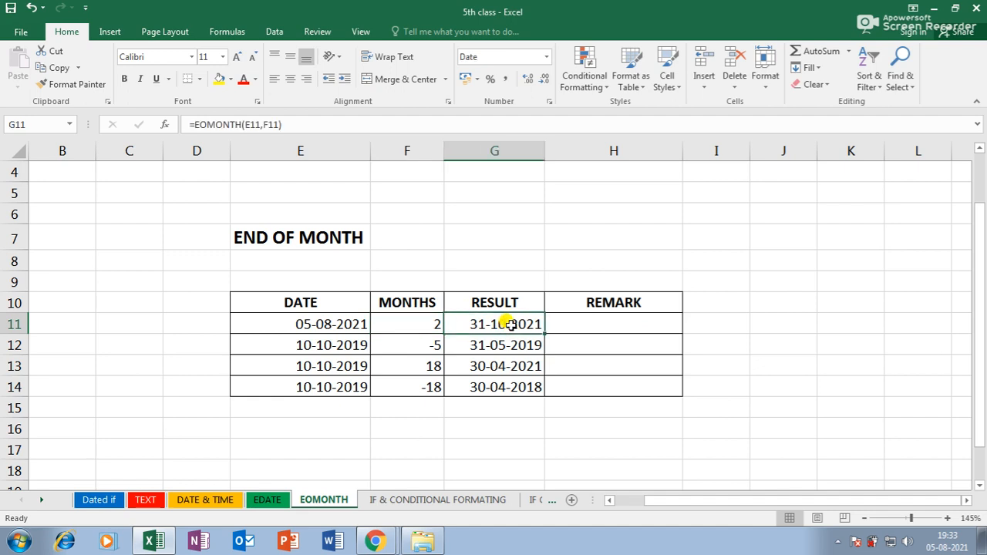
pyautogui.doubleClick(509, 328)
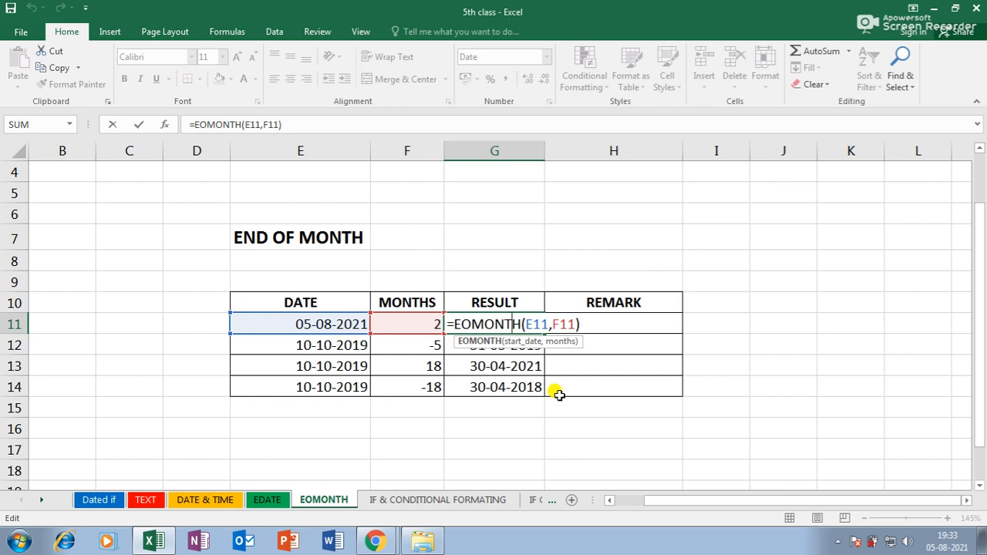
pyautogui.press('Return')
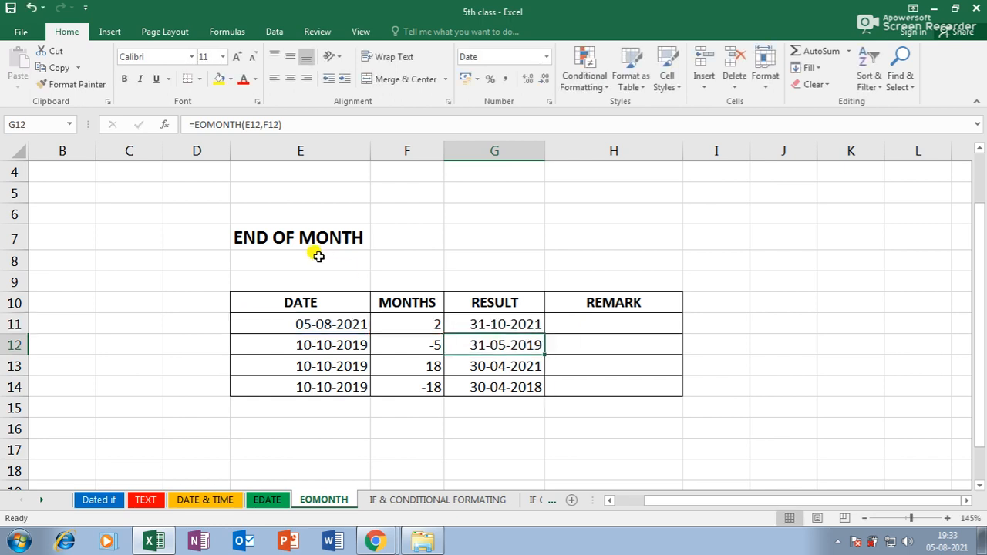
pyautogui.doubleClick(511, 322)
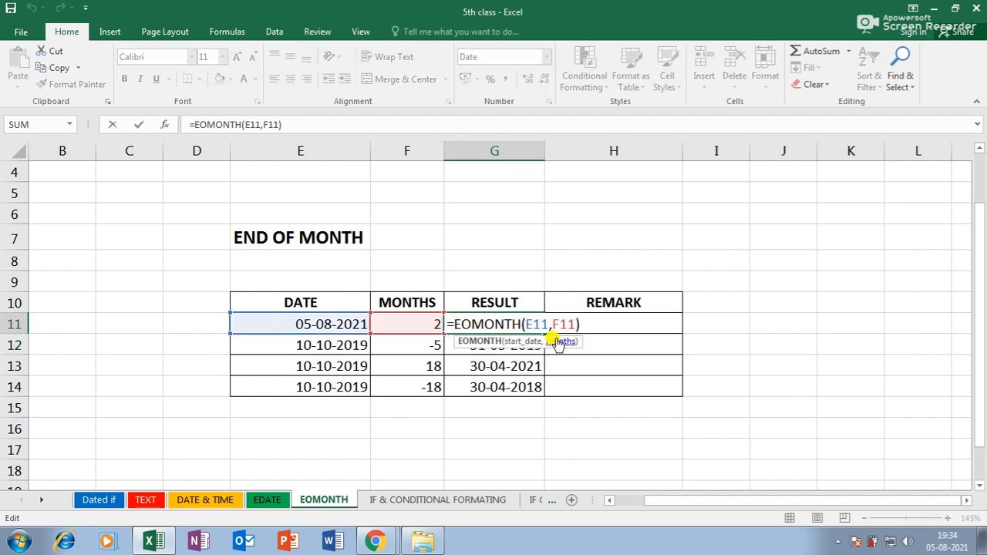
pyautogui.press('Return')
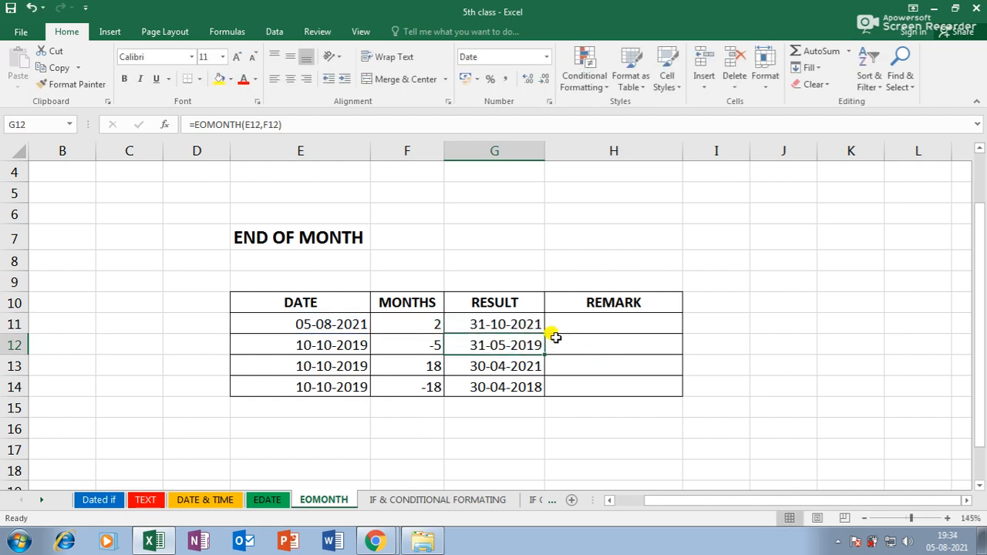
# - Set the tab colour of the EOMONTH sheet to red
pyautogui.rightClick(324, 501)
pyautogui.moveTo(376, 432)
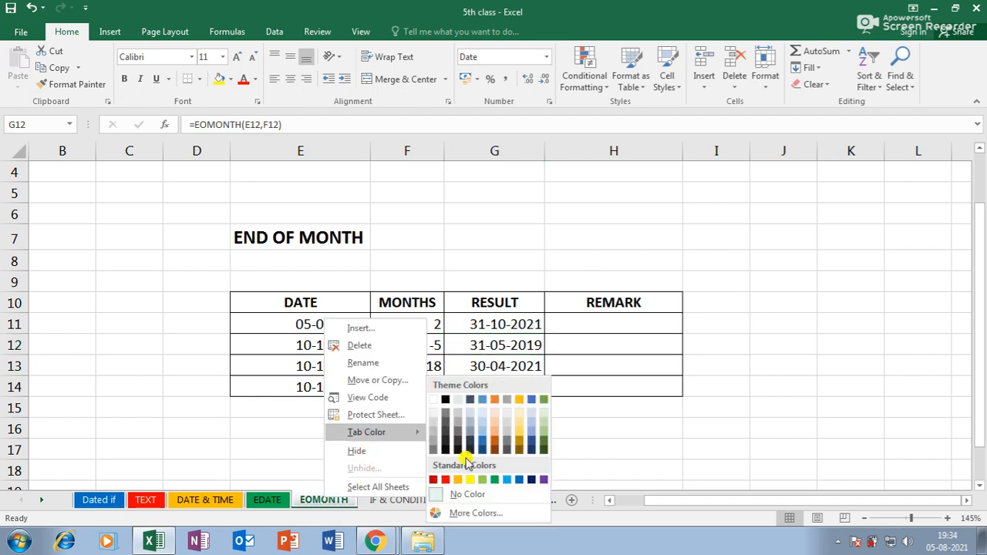
pyautogui.click(441, 480)
# - Set the tab colour of the EOMONTH sheet to dark blue
pyautogui.rightClick(344, 502)
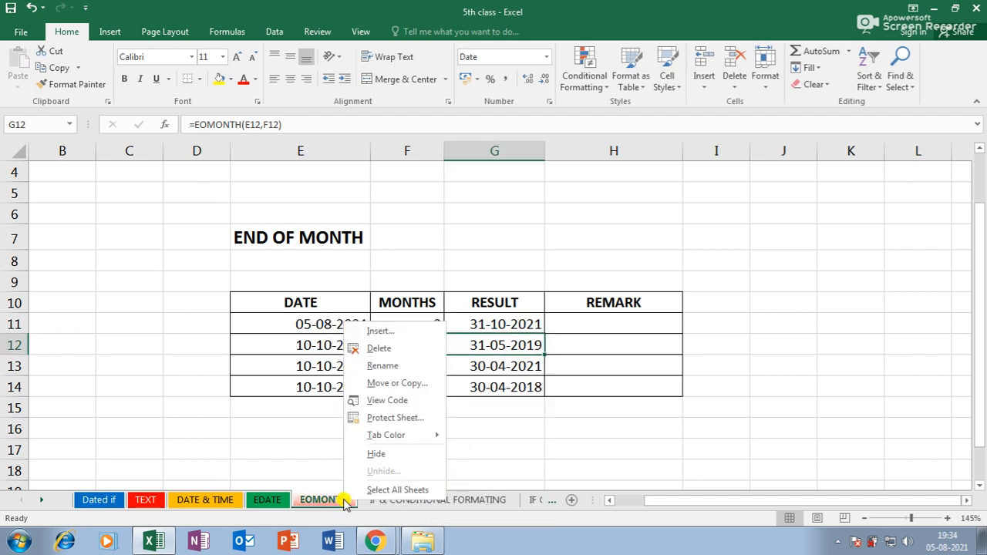
pyautogui.moveTo(433, 437)
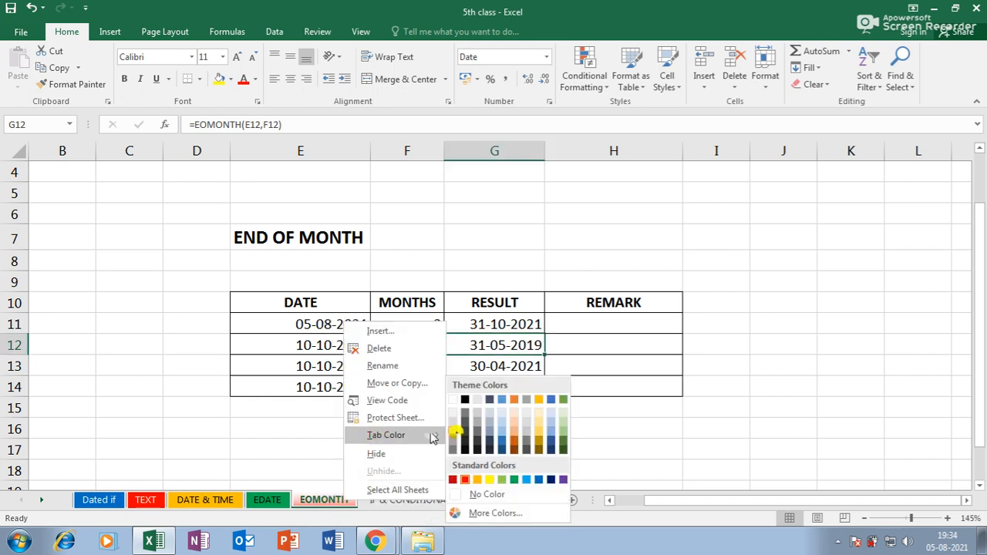
pyautogui.click(551, 480)
# - Narrow columns E and F on the IF & CONDITIONAL FORMATING sheet, keeping the PASS MARK label fully readable
pyautogui.click(416, 501)
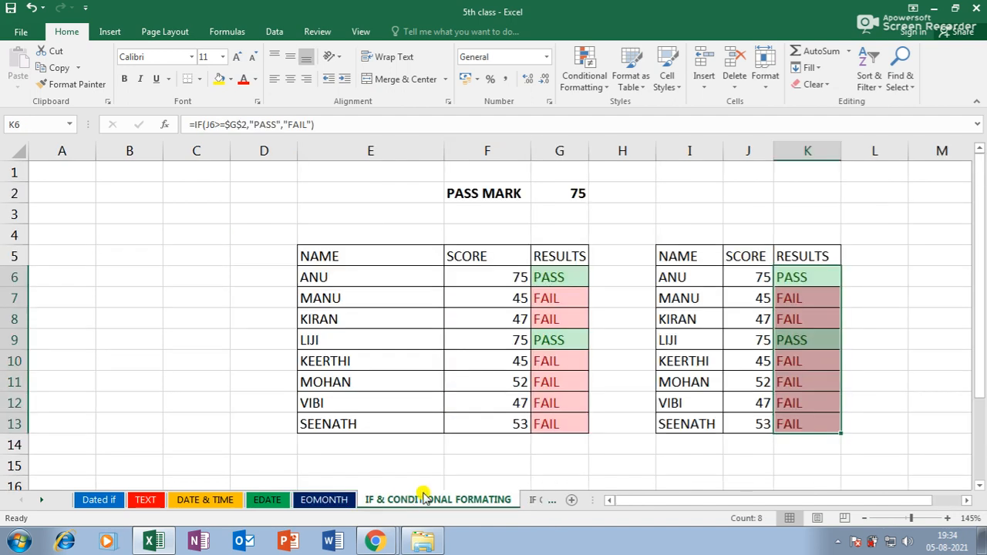
pyautogui.moveTo(443, 150); pyautogui.dragTo(417, 164)
pyautogui.moveTo(498, 150); pyautogui.dragTo(481, 150)
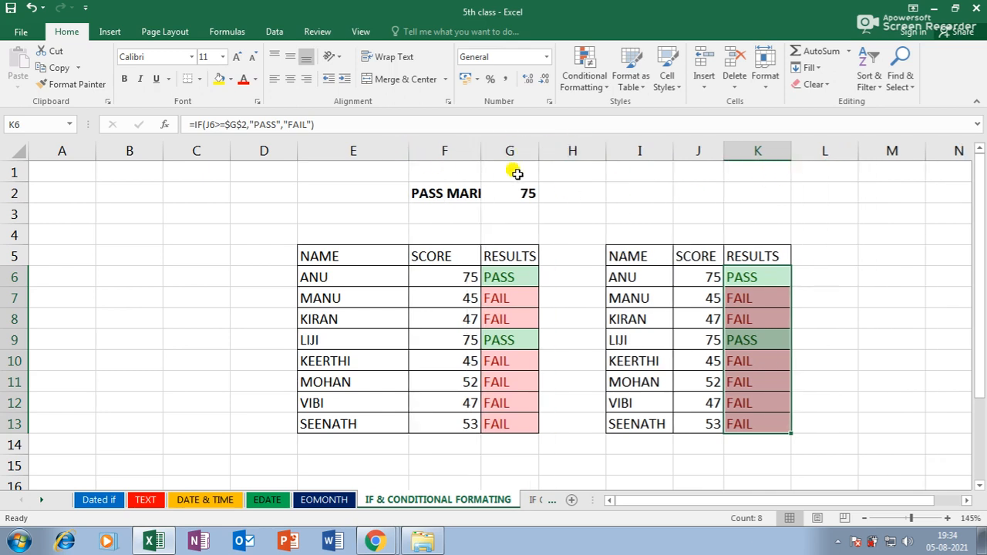
pyautogui.moveTo(481, 150); pyautogui.dragTo(502, 149)
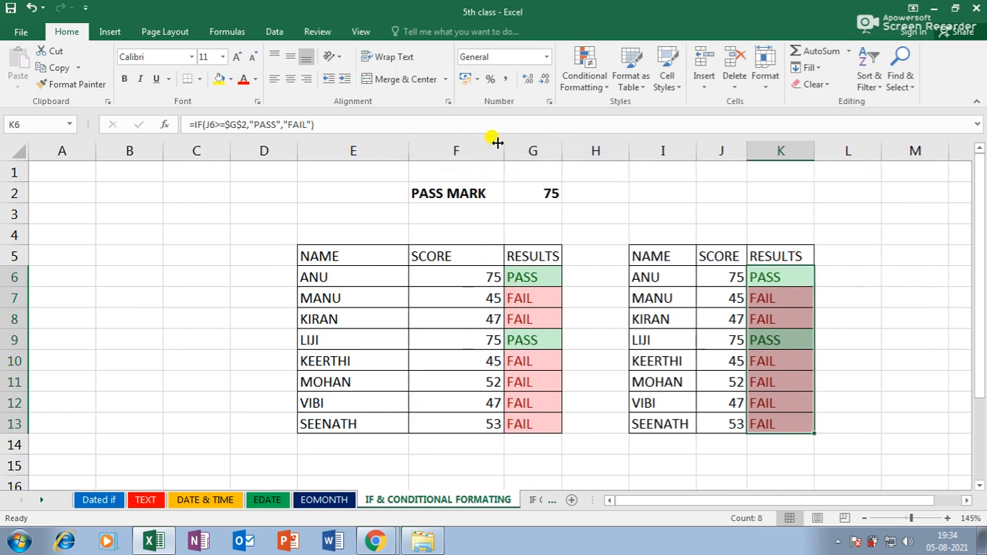
pyautogui.moveTo(402, 152); pyautogui.dragTo(390, 148)
# - Review the pass mark in G2 and the NAME, SCORE and RESULTS columns of the first table
pyautogui.click(520, 192)
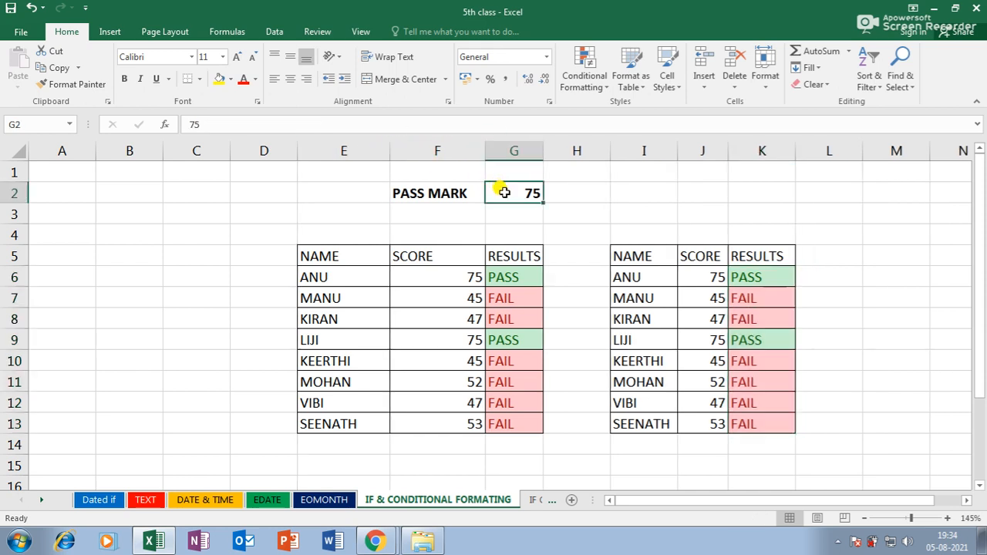
pyautogui.moveTo(324, 277); pyautogui.dragTo(328, 383)
pyautogui.moveTo(440, 278); pyautogui.dragTo(459, 425)
pyautogui.moveTo(509, 278); pyautogui.dragTo(534, 374)
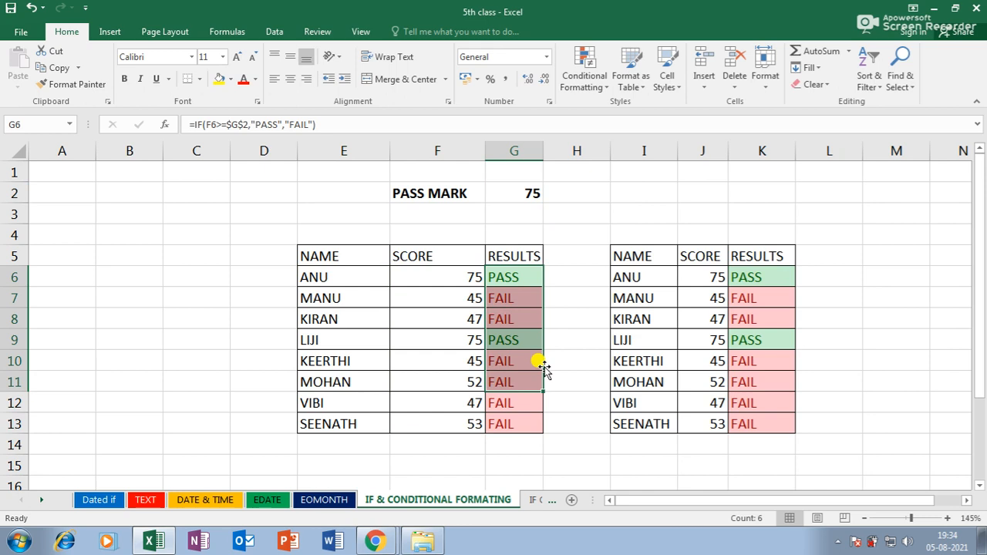
# - Set the pass mark in G2 to 50 and check the IF formula in G6
pyautogui.click(535, 194)
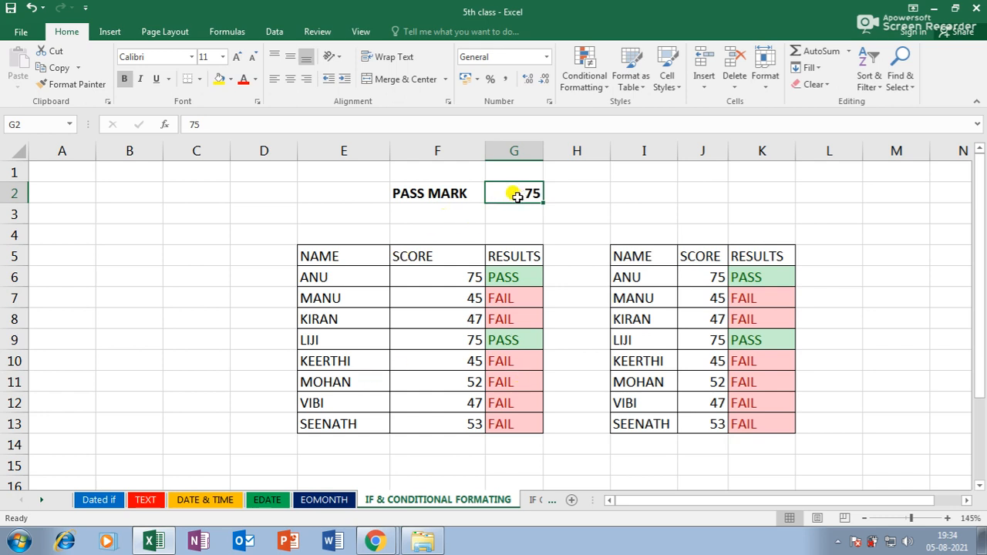
pyautogui.write('50')
pyautogui.press('Return')
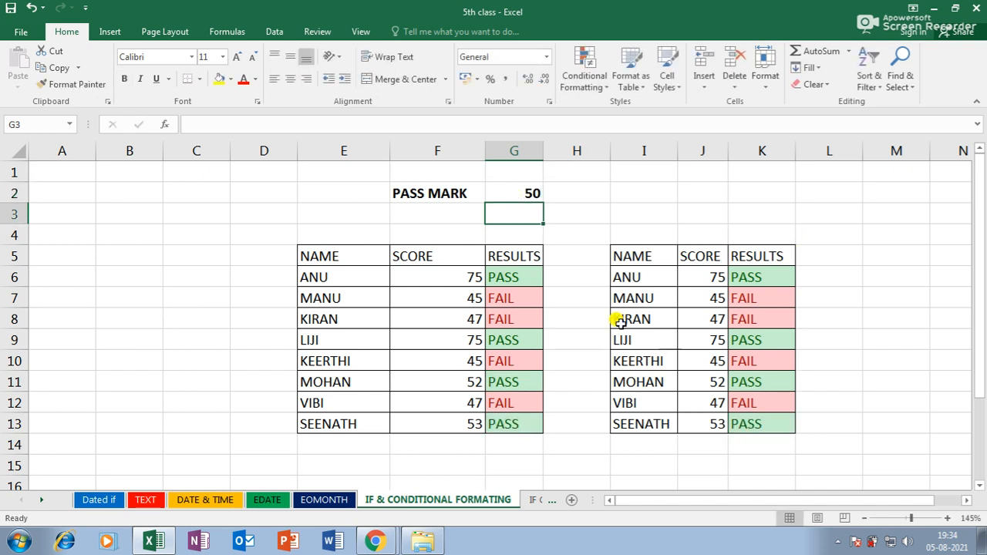
pyautogui.click(514, 281)
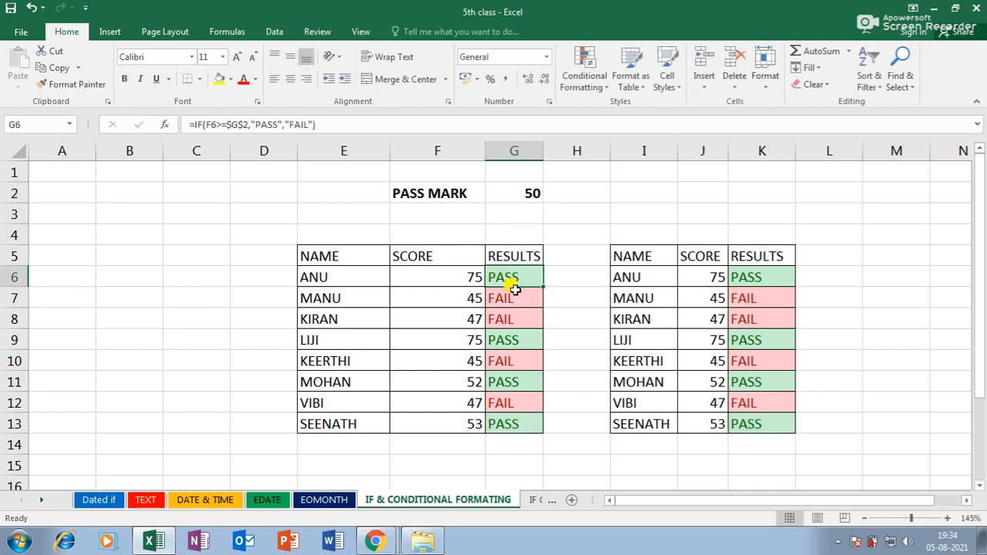
# - Check the IF formulas in G9, G11 and G13 of the first table's RESULTS column
pyautogui.click(514, 342)
pyautogui.click(516, 390)
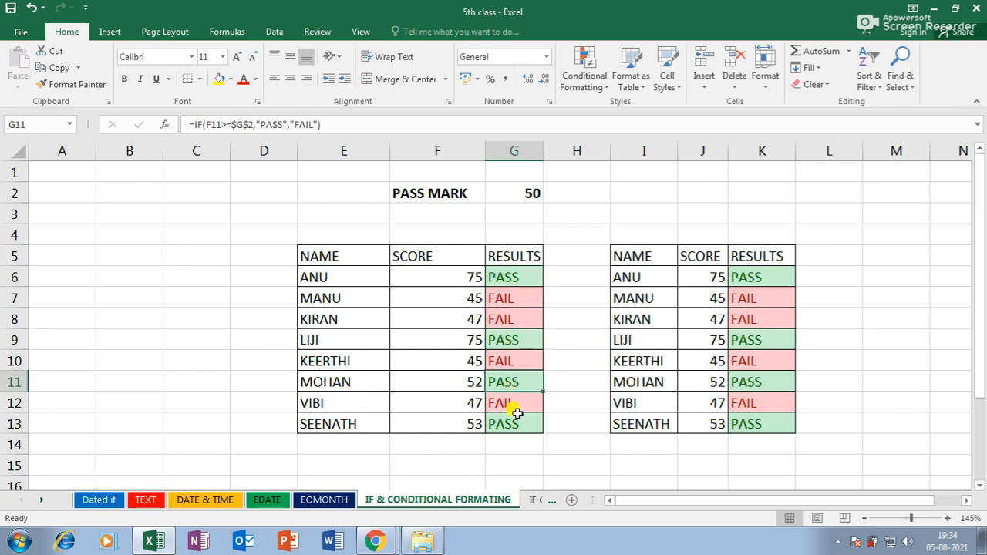
pyautogui.click(511, 423)
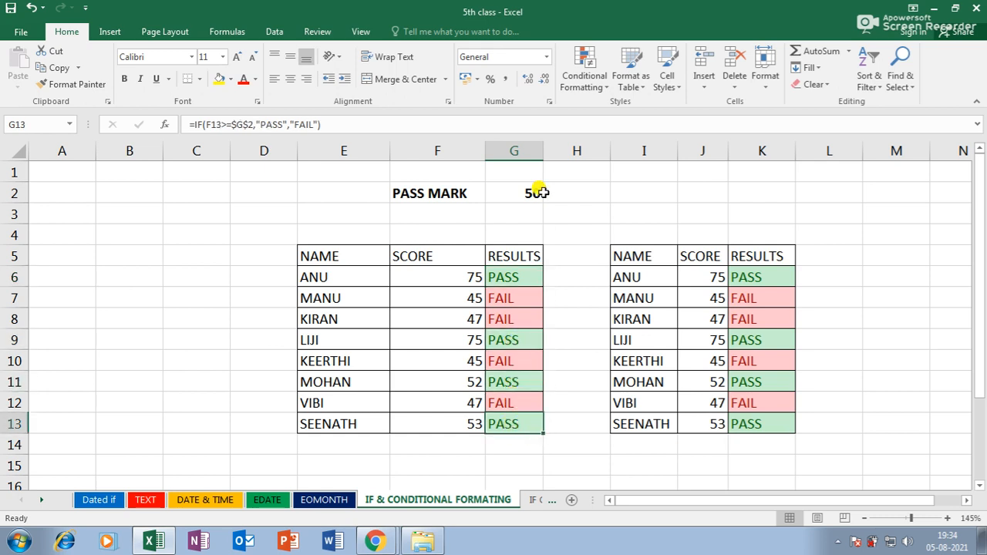
# - Adjust the column widths by slightly widening G and narrowing F, and centre the scores in F6:F13
pyautogui.moveTo(543, 145); pyautogui.dragTo(551, 144)
pyautogui.moveTo(487, 145); pyautogui.dragTo(458, 148)
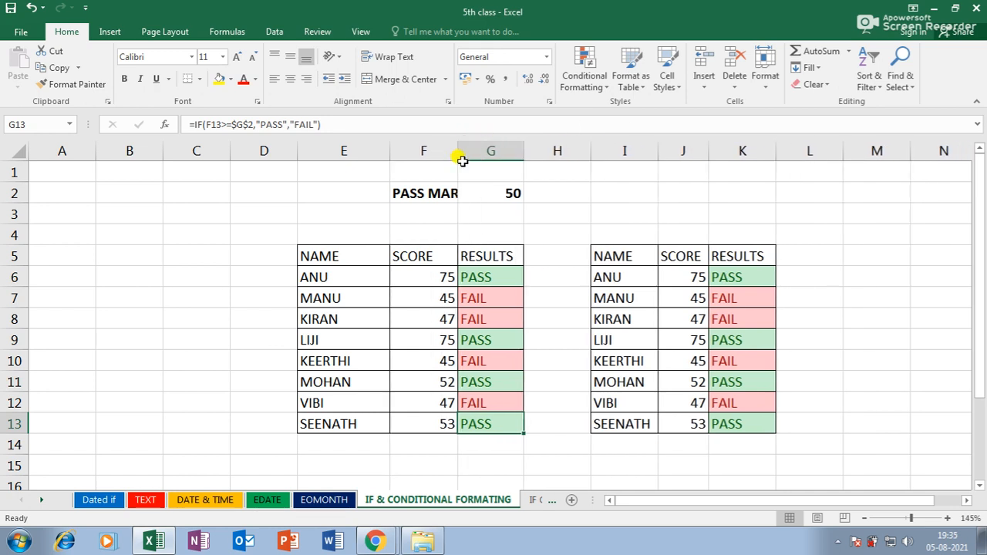
pyautogui.moveTo(420, 276); pyautogui.dragTo(427, 414)
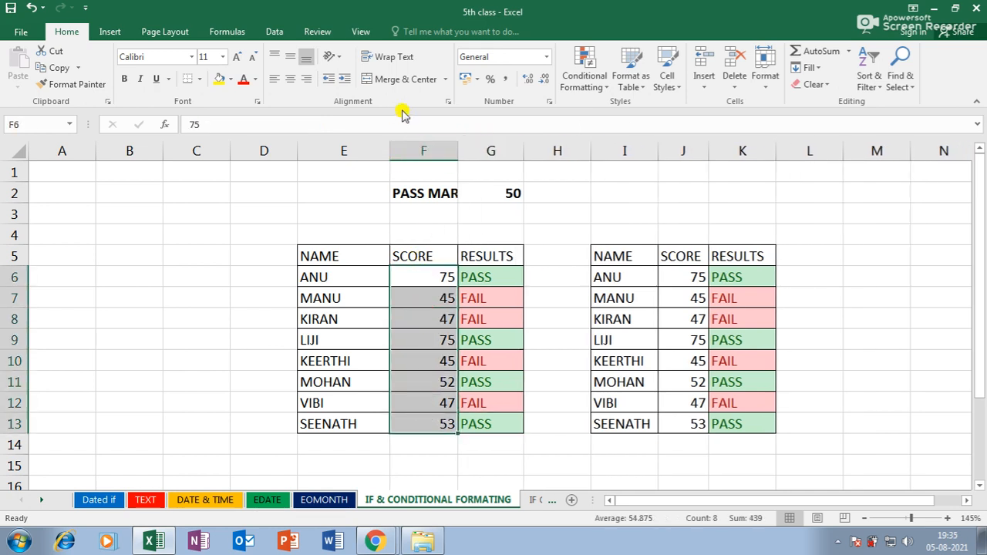
pyautogui.click(291, 78)
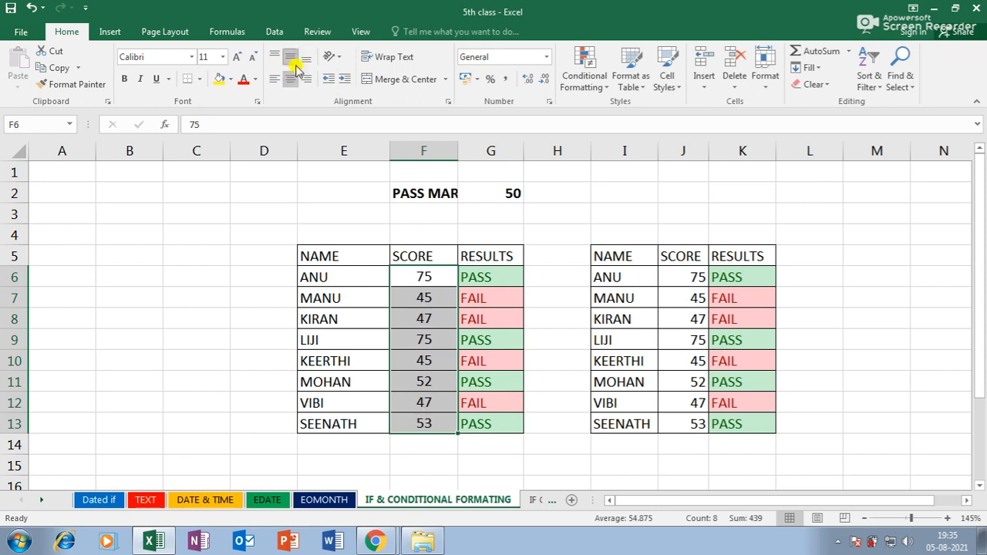
# - Widen column F to fit the whole PASS MARK label and slightly narrow column G
pyautogui.click(511, 276)
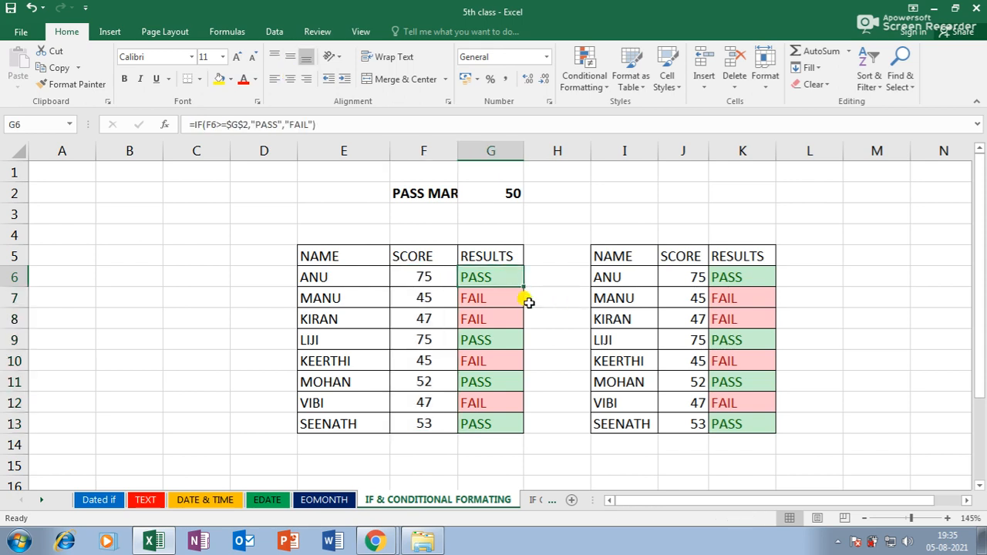
pyautogui.moveTo(458, 150); pyautogui.dragTo(473, 150)
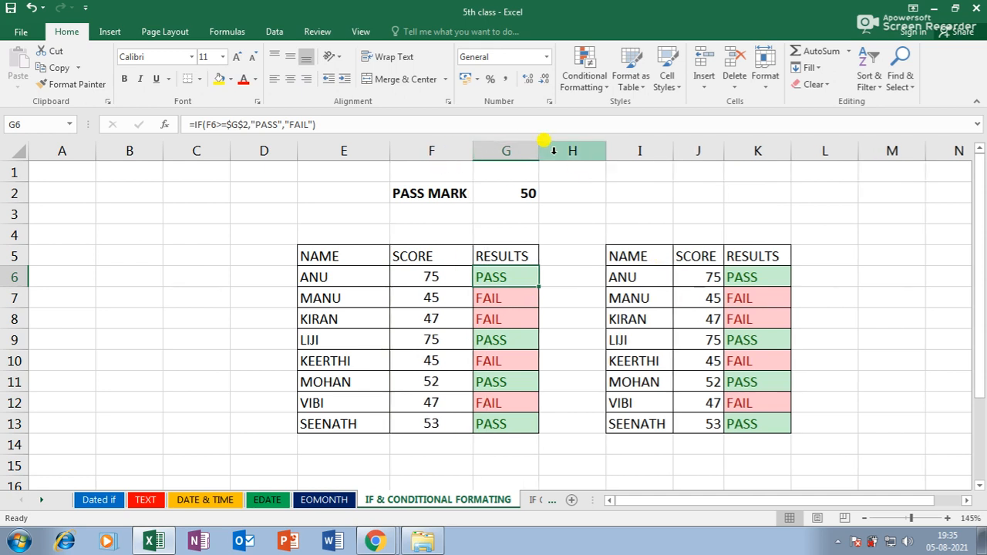
pyautogui.moveTo(535, 148); pyautogui.dragTo(532, 148)
pyautogui.click(544, 255)
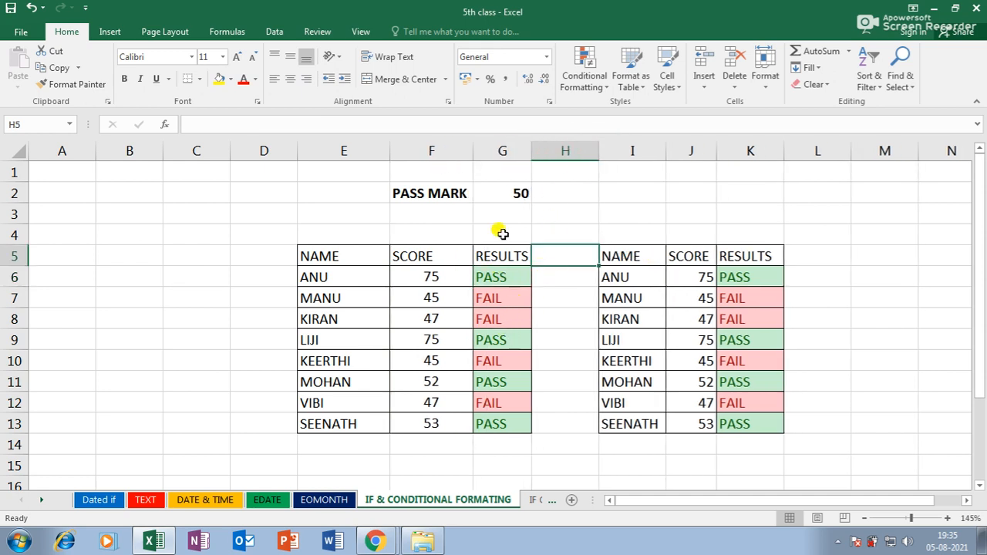
# - Set the pass mark in G2 to 80
pyautogui.click(516, 191)
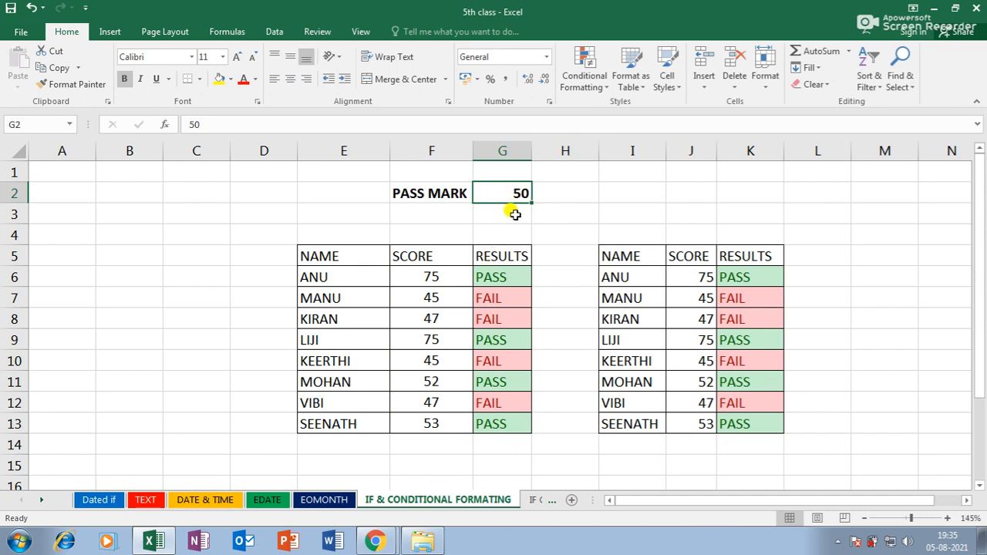
pyautogui.write('80')
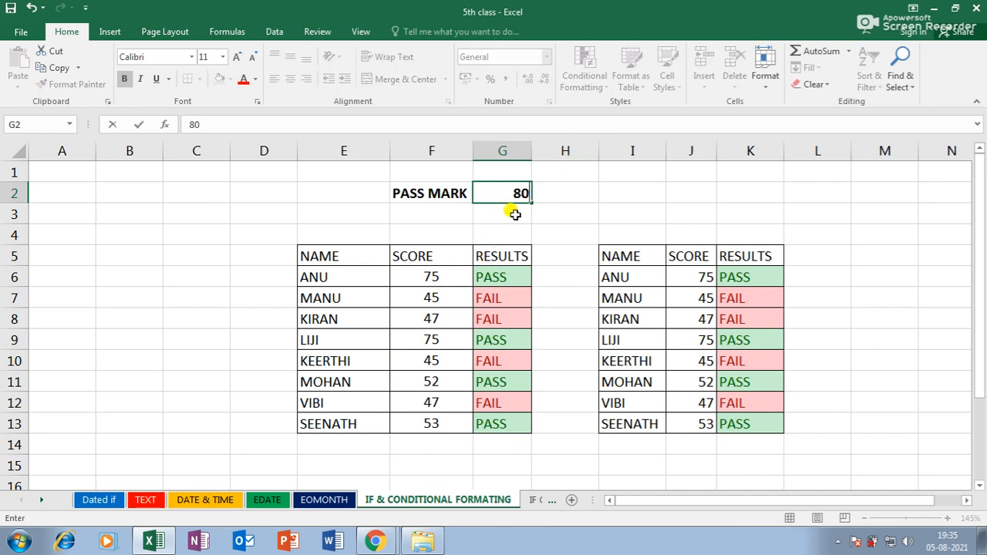
pyautogui.press('Return')
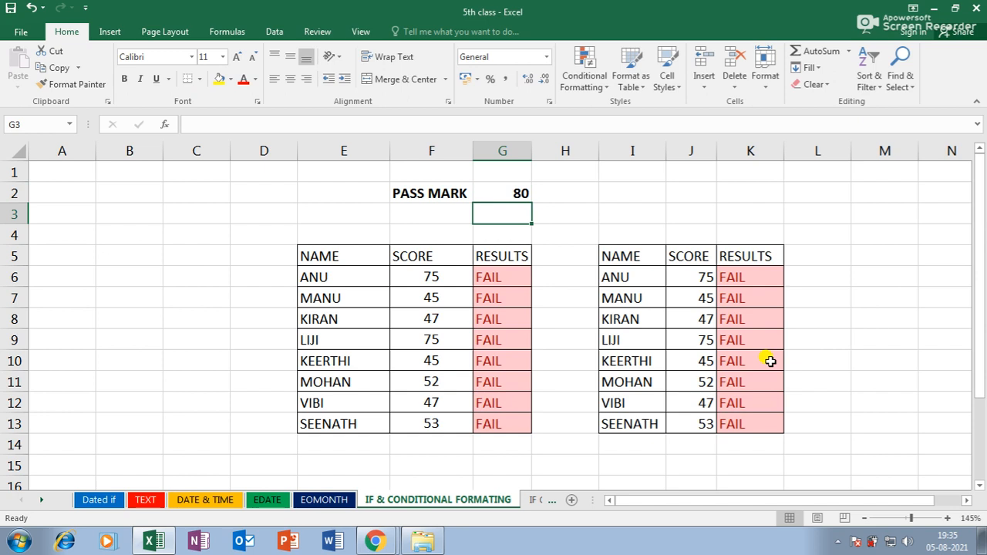
pyautogui.click(513, 193)
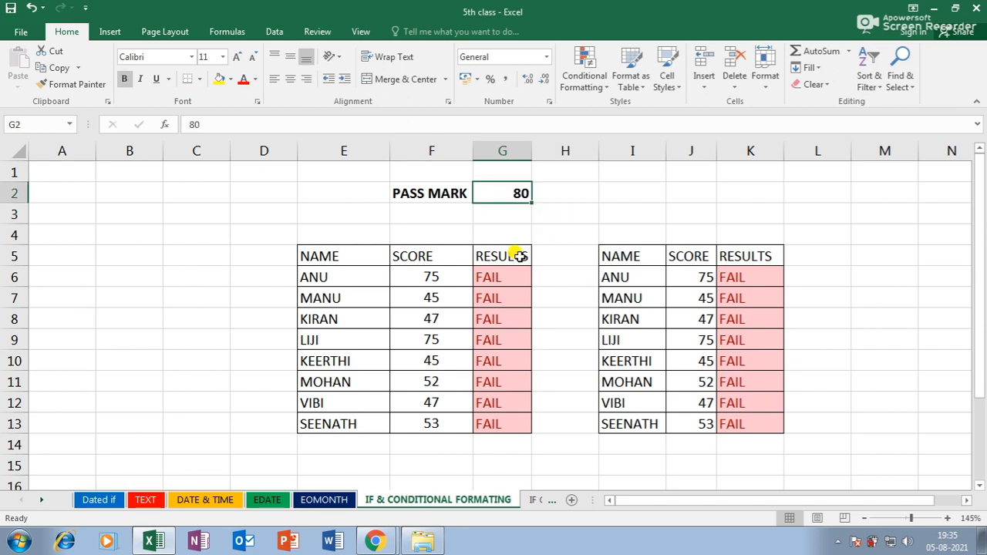
# - Clear the RESULTS entries of both tables in G6:G13 and K6:K13
pyautogui.moveTo(503, 280); pyautogui.dragTo(480, 428)
pyautogui.press('BackSpace')
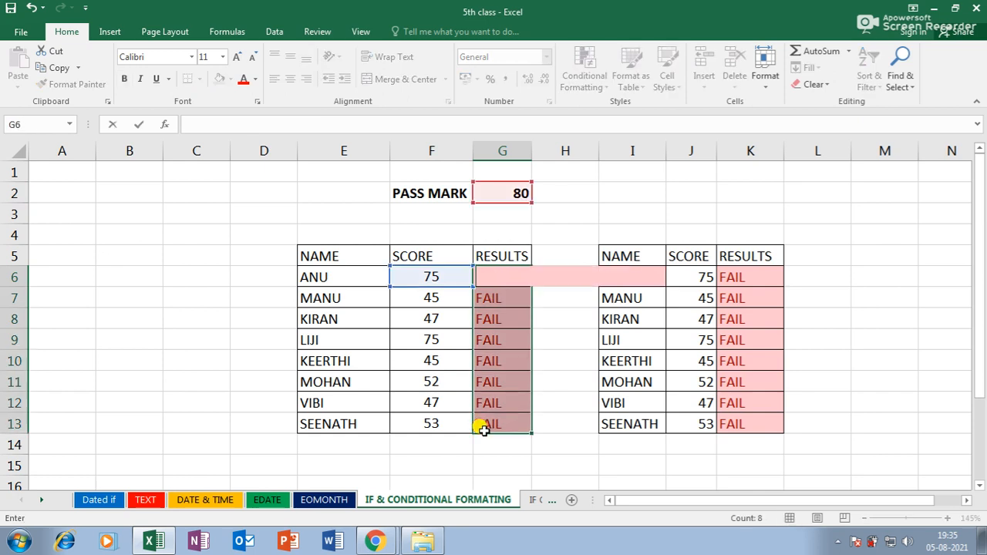
pyautogui.click(548, 400)
pyautogui.moveTo(731, 280); pyautogui.dragTo(739, 408)
pyautogui.press('BackSpace')
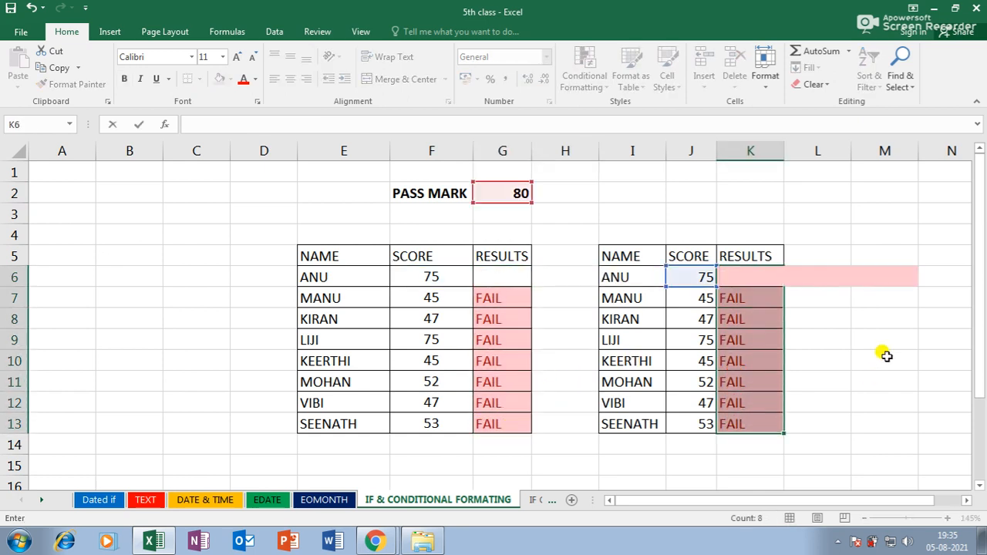
pyautogui.click(856, 333)
pyautogui.moveTo(817, 294); pyautogui.dragTo(764, 436)
pyautogui.press('Delete')
pyautogui.click(548, 298)
pyautogui.moveTo(548, 298); pyautogui.dragTo(503, 432)
pyautogui.press('Delete')
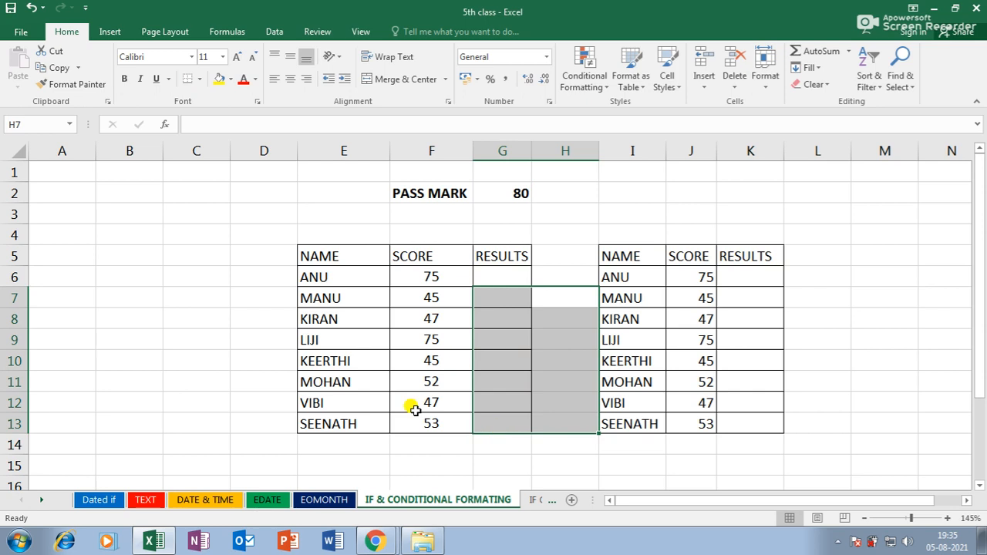
# - Start an IF formula in G6, the first RESULTS cell of the first table
pyautogui.click(499, 279)
pyautogui.write('=if')
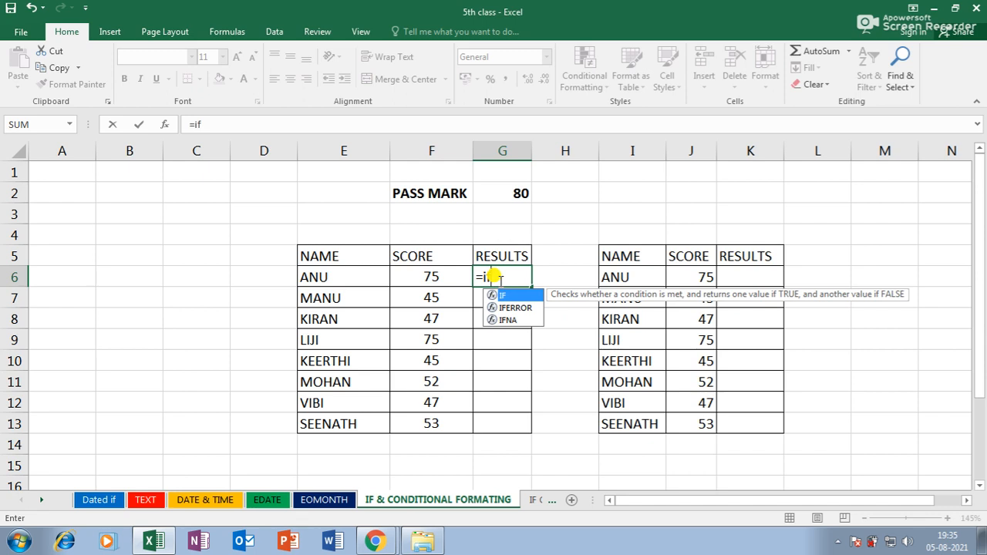
pyautogui.write('(')
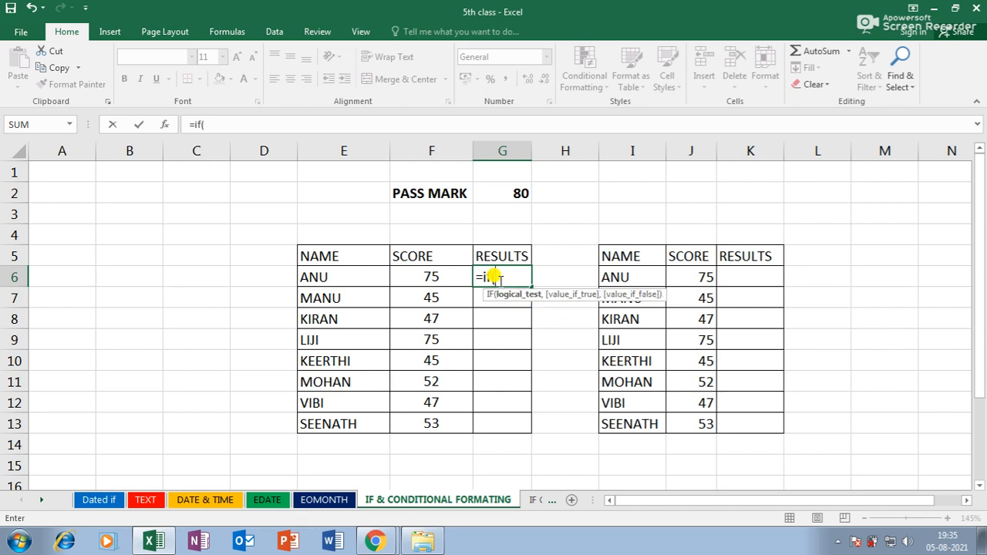
pyautogui.click(491, 193)
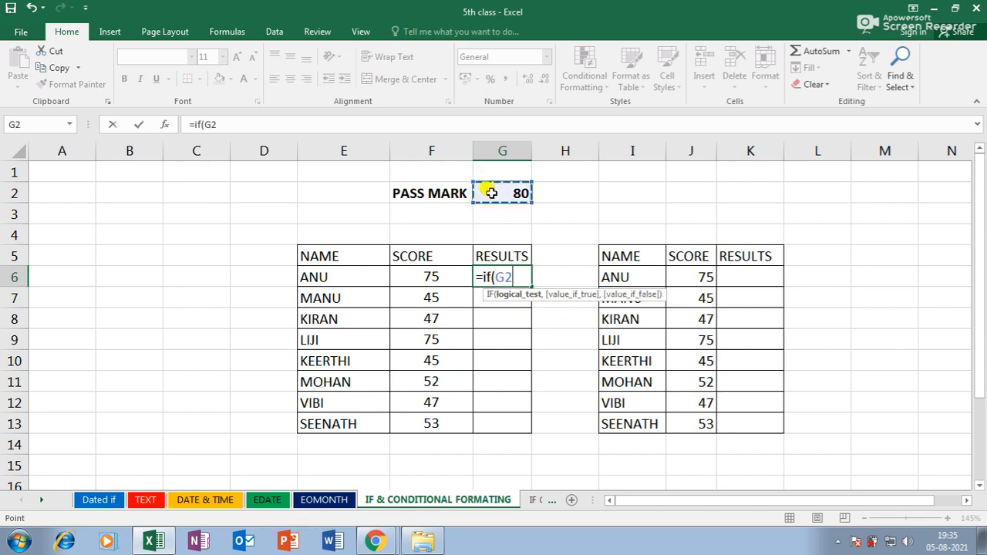
pyautogui.write('>=')
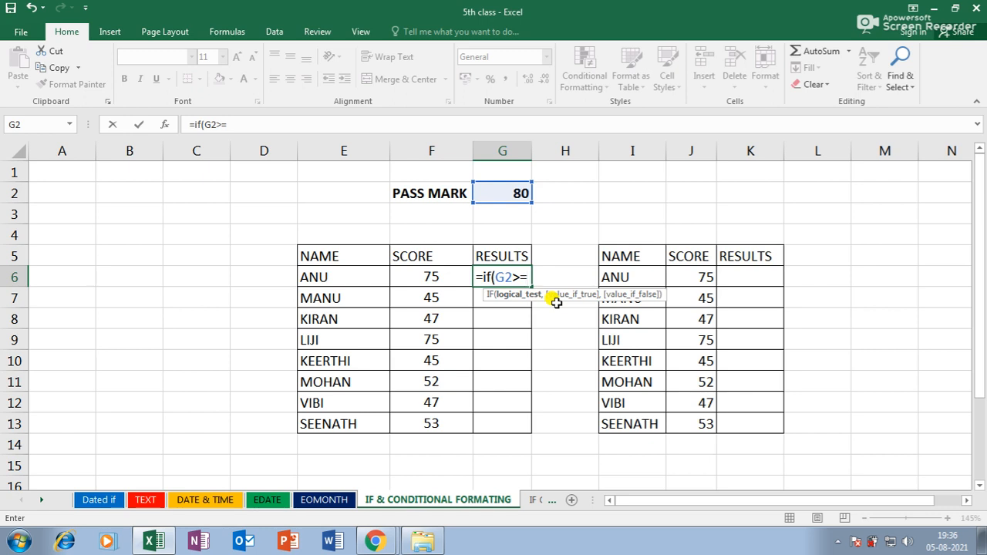
pyautogui.write('70,')
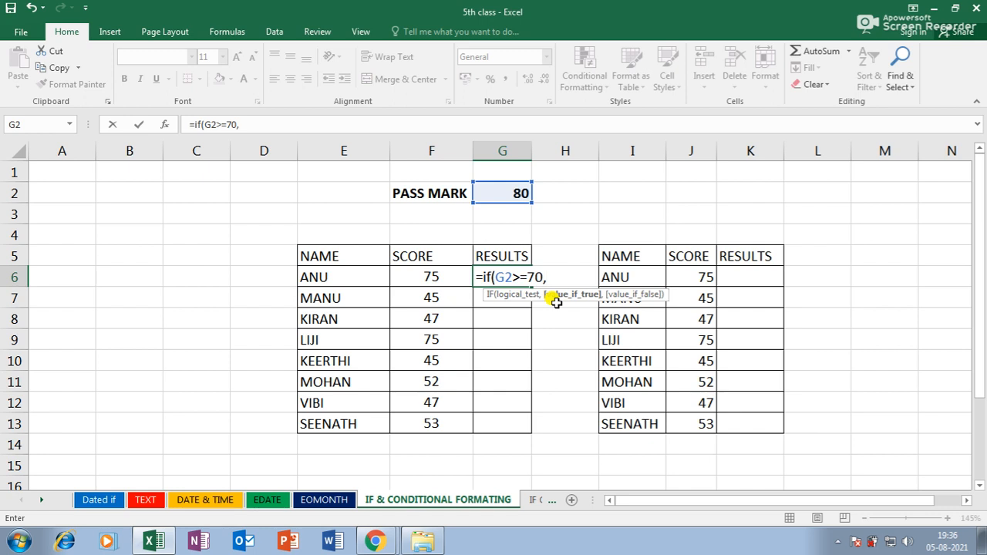
pyautogui.press('BackSpace')
pyautogui.press('BackSpace')
pyautogui.press('BackSpace')
pyautogui.press('BackSpace')
pyautogui.press('BackSpace')
pyautogui.press('BackSpace')
pyautogui.press('BackSpace')
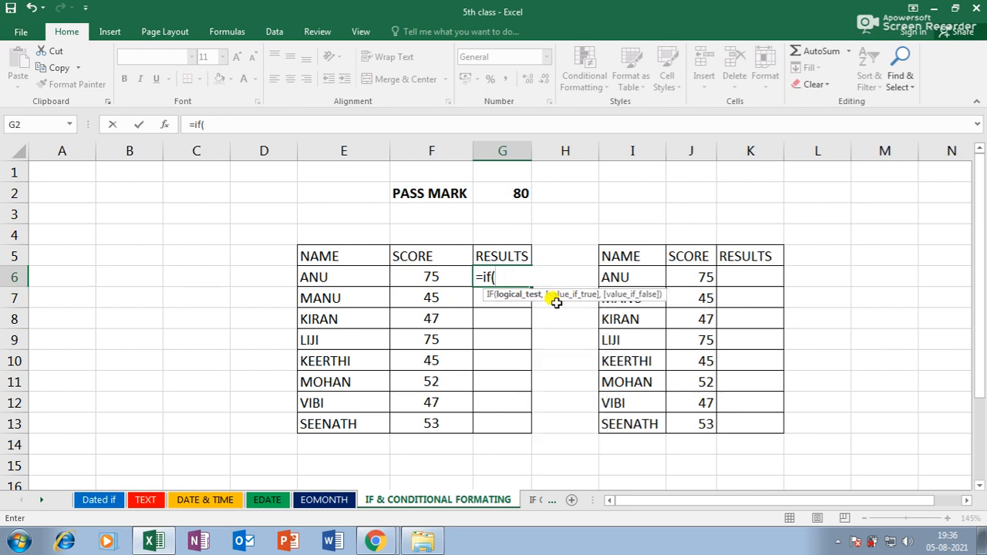
# - Complete the IF formula in G6 with the test F6>=G2, "pass" if true and "fail" if false
pyautogui.click(441, 277)
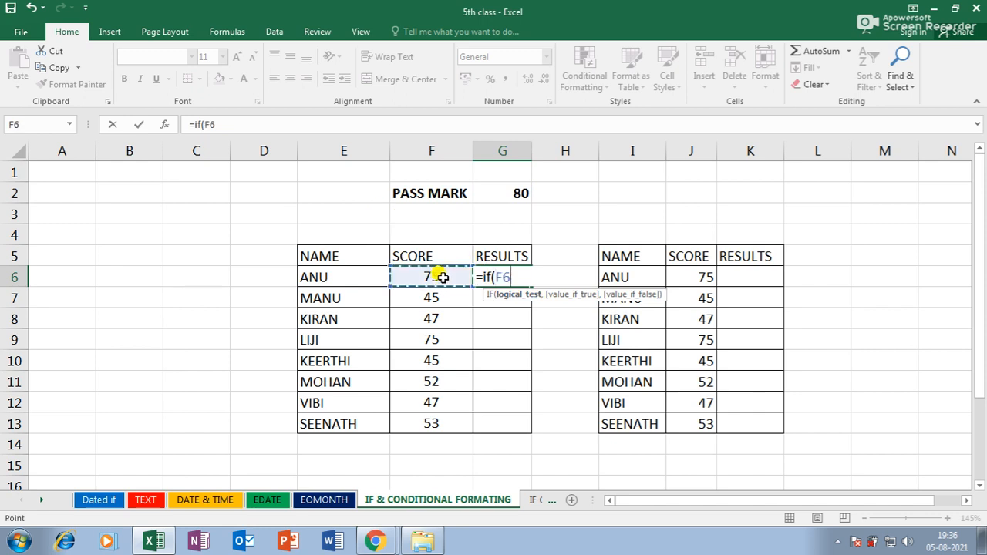
pyautogui.write('>=')
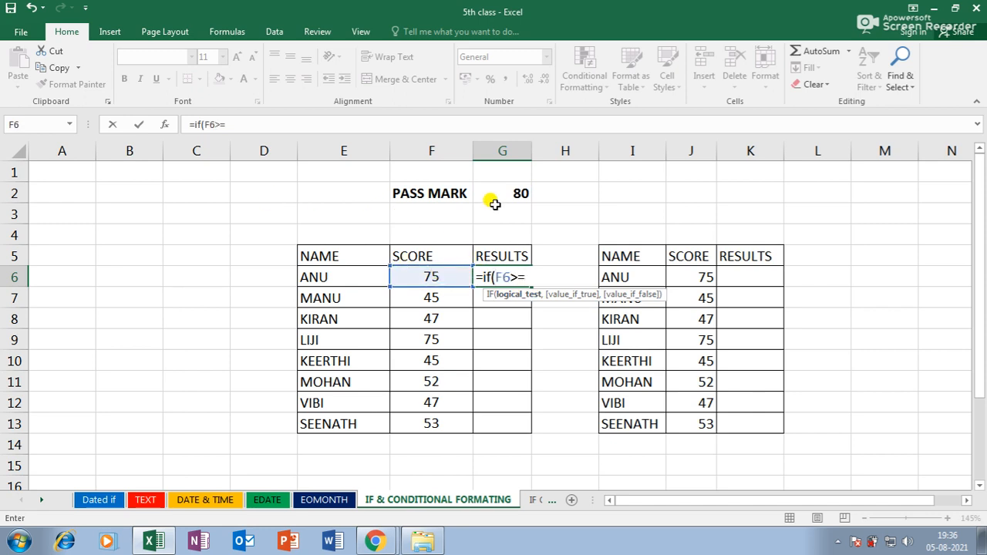
pyautogui.click(515, 194)
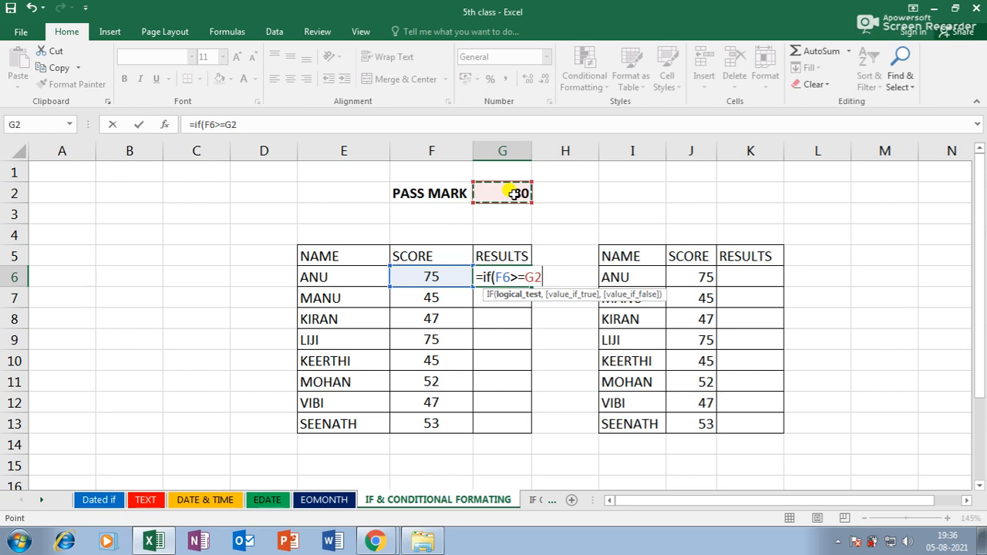
pyautogui.write(',"')
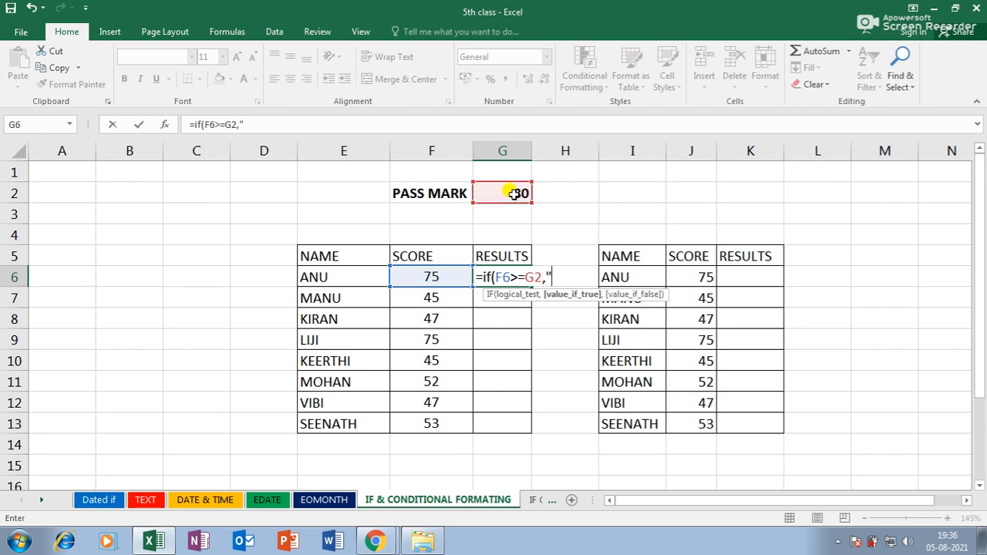
pyautogui.write('pass","fail')
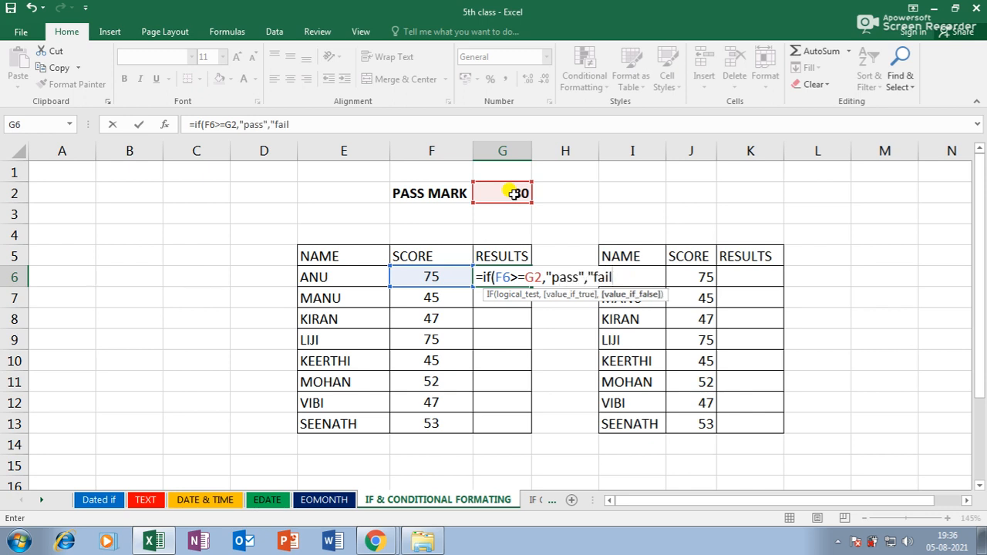
pyautogui.write('")')
pyautogui.press('Return')
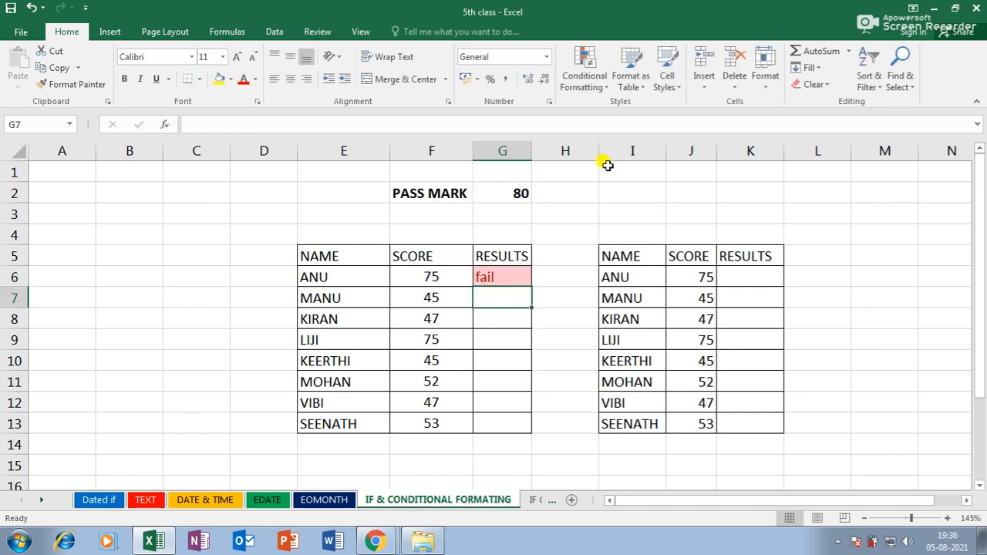
# - Replace the formula in G6 with =if(F6>=G2,"pass""fail")
pyautogui.click(506, 279)
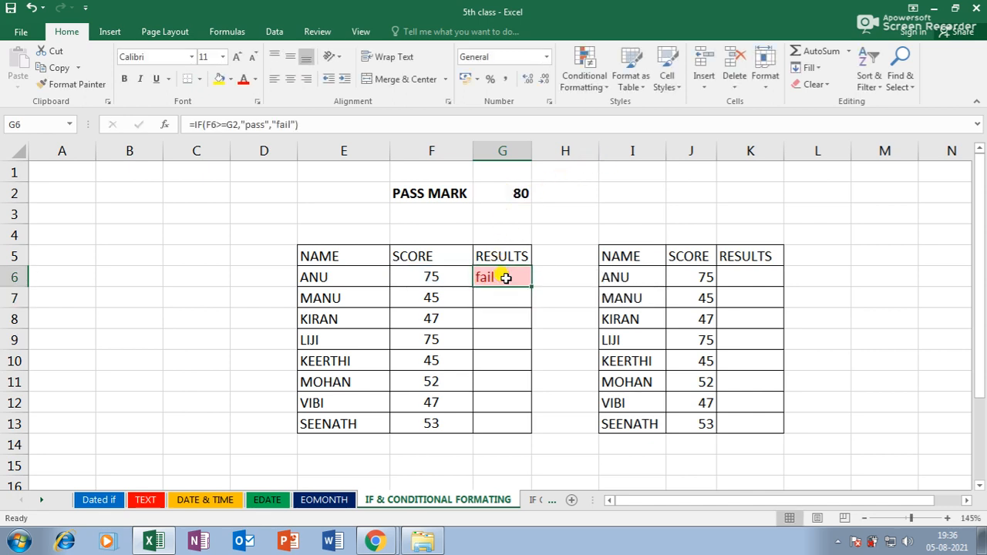
pyautogui.doubleClick(506, 278)
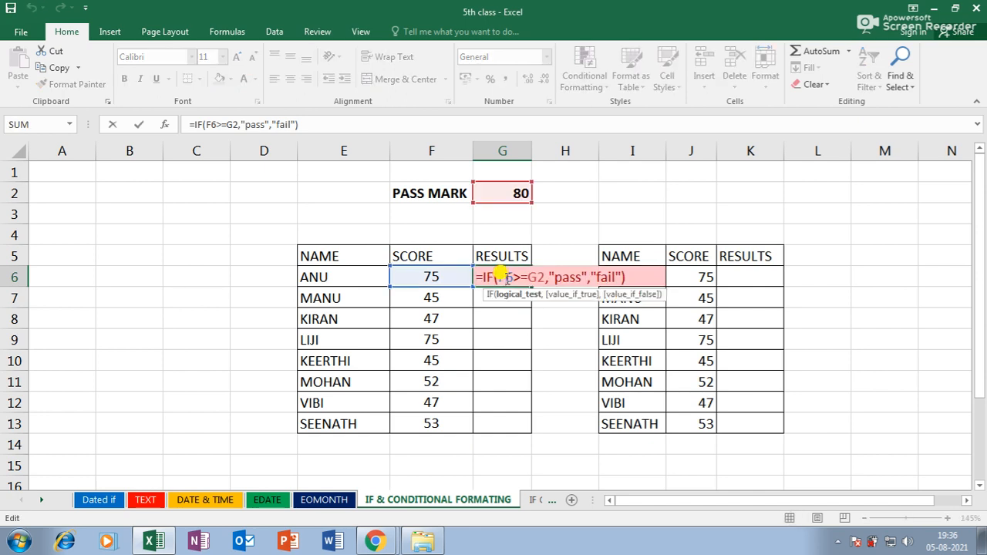
pyautogui.hotkey('ctrl', 'Return')
pyautogui.press('Delete')
pyautogui.write('=if')
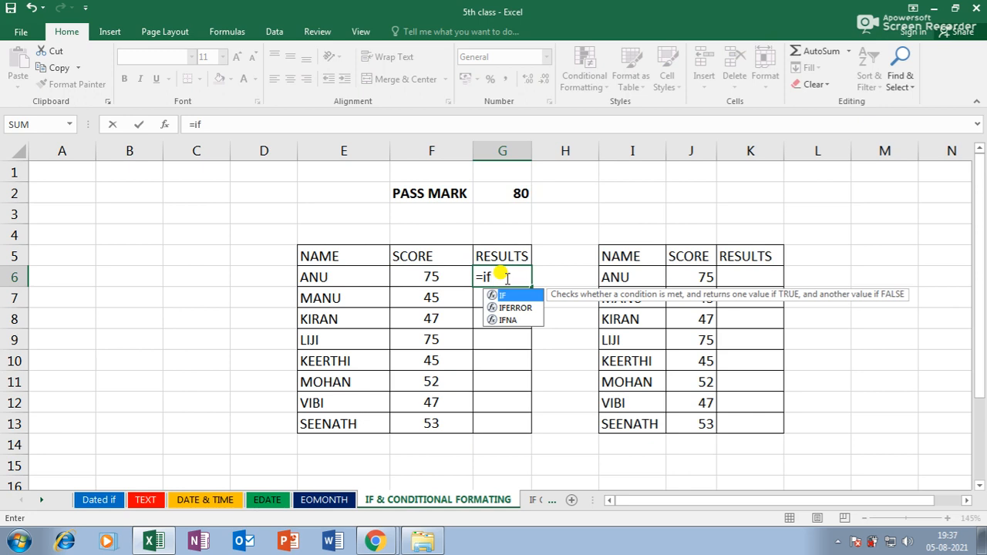
pyautogui.write('(')
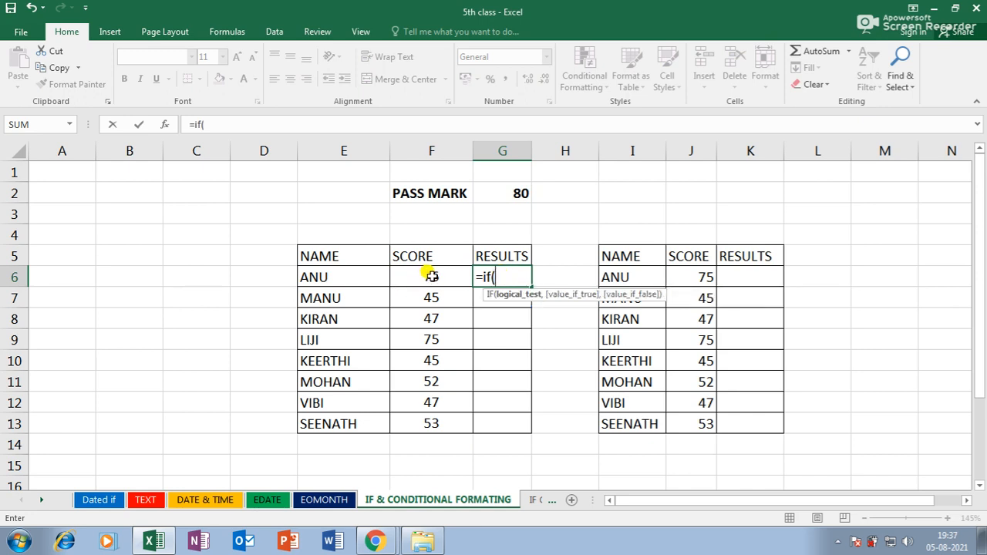
pyautogui.click(432, 277)
pyautogui.write('>=')
pyautogui.click(489, 194)
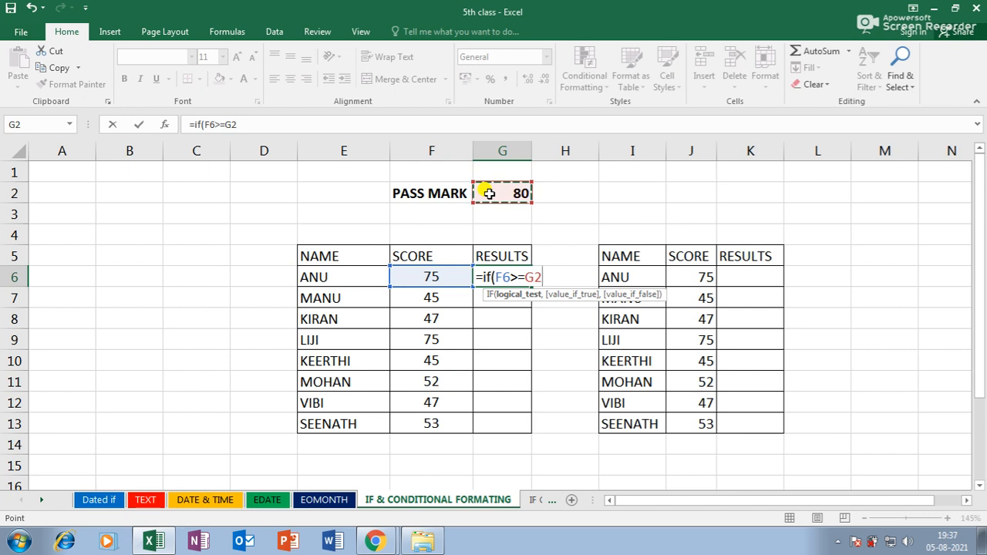
pyautogui.write(',"pass')
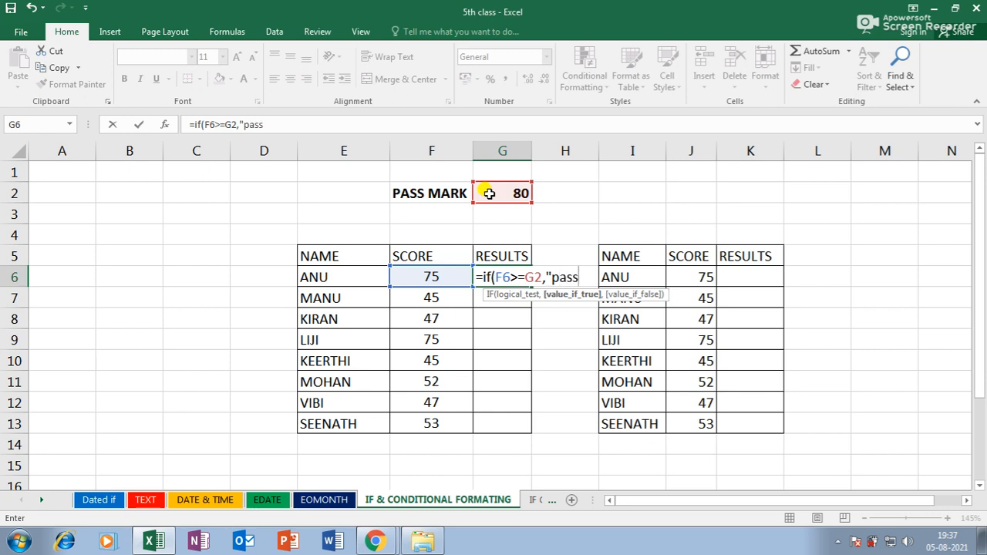
pyautogui.write('""fail")')
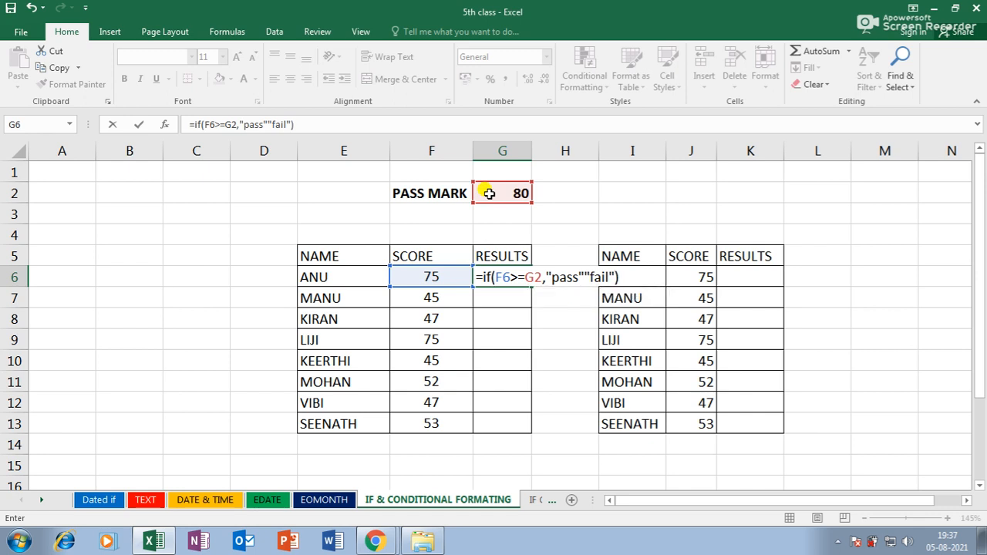
pyautogui.press('Return')
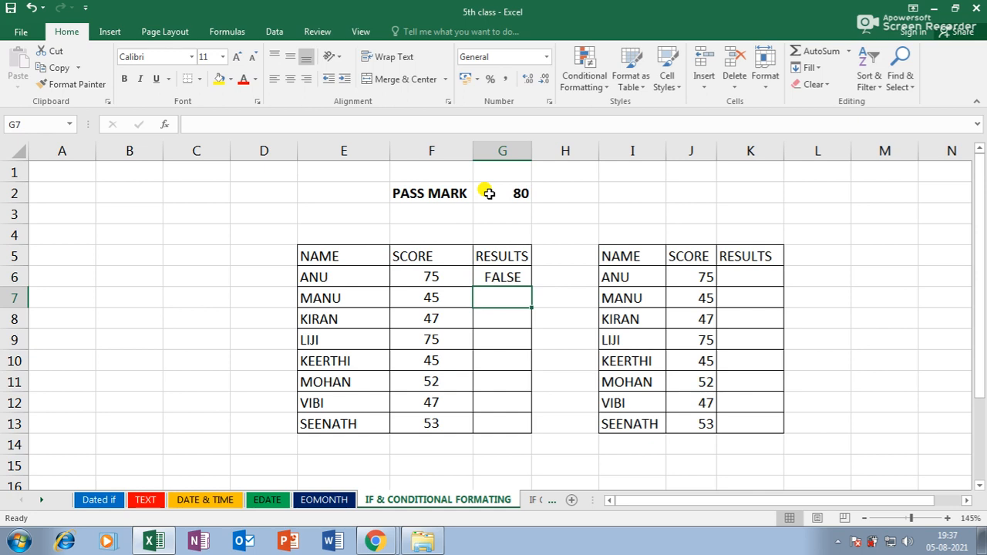
# - Fill the G6 formula down the RESULTS column through G13
pyautogui.click(494, 277)
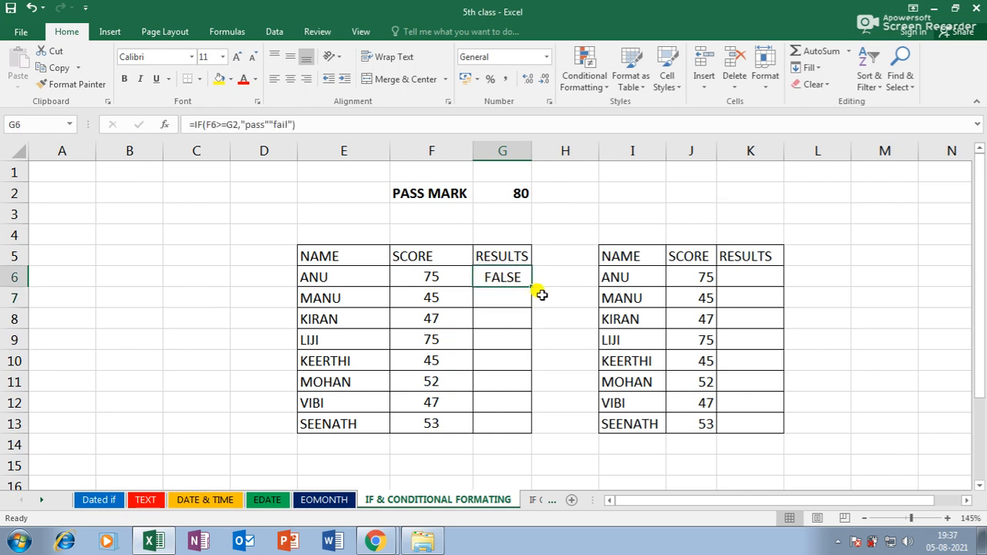
pyautogui.moveTo(532, 288); pyautogui.dragTo(520, 432)
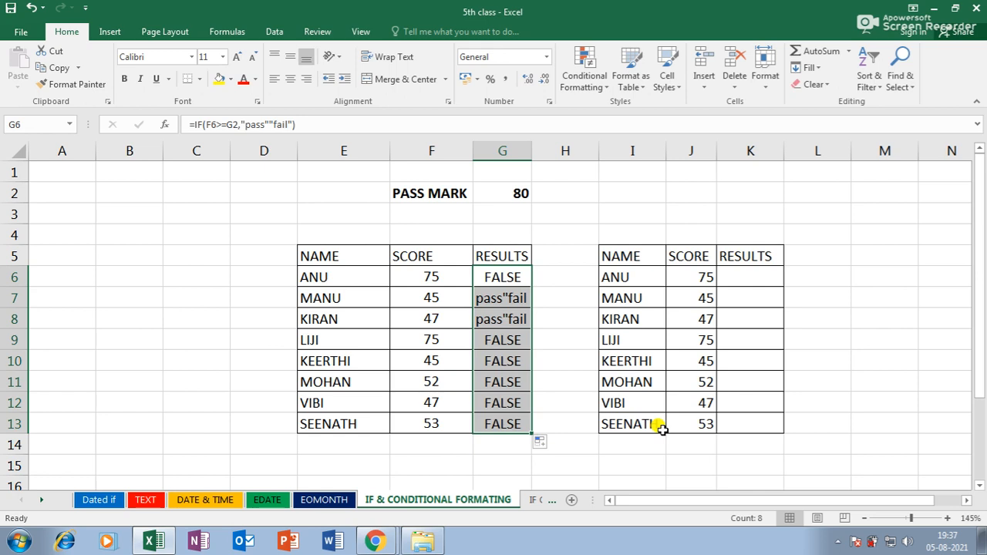
# - Insert the missing comma between "pass" and "fail" in the G6 formula and fill the corrected formula down through G13
pyautogui.doubleClick(486, 274)
pyautogui.click(588, 277)
pyautogui.write(',')
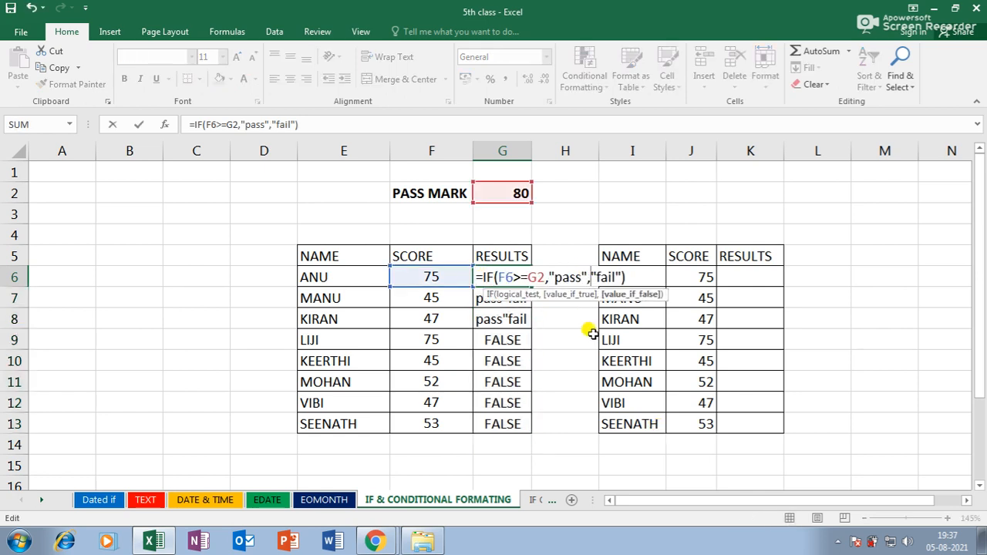
pyautogui.press('Return')
pyautogui.click(521, 279)
pyautogui.moveTo(531, 287); pyautogui.dragTo(524, 425)
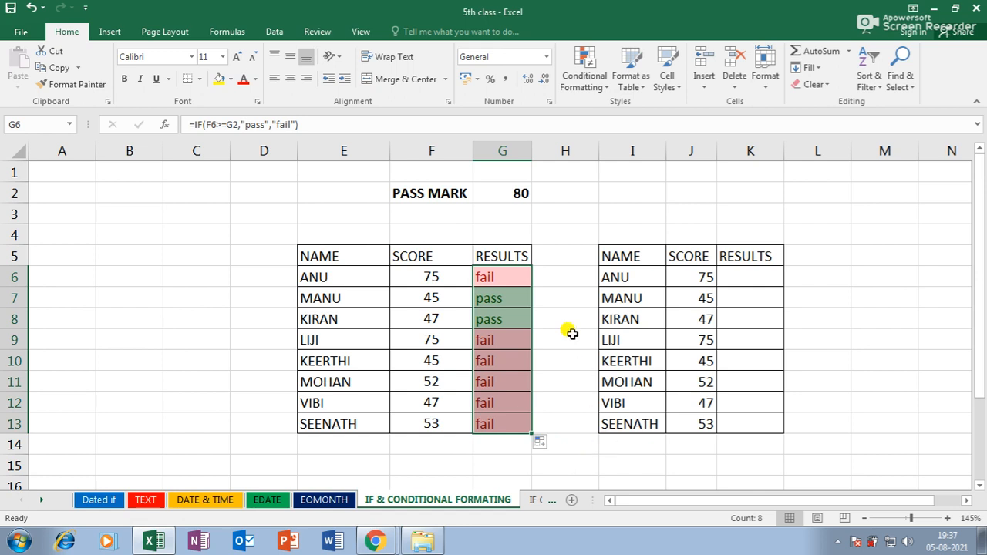
# - Check the formula in G7 against the pass mark in G2 and the score in F7
pyautogui.click(503, 302)
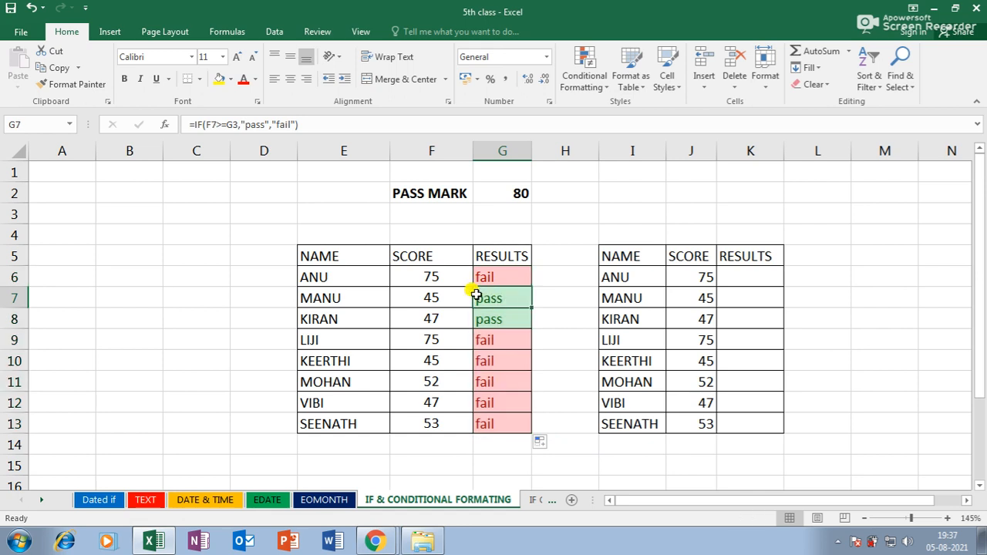
pyautogui.click(517, 195)
pyautogui.click(457, 298)
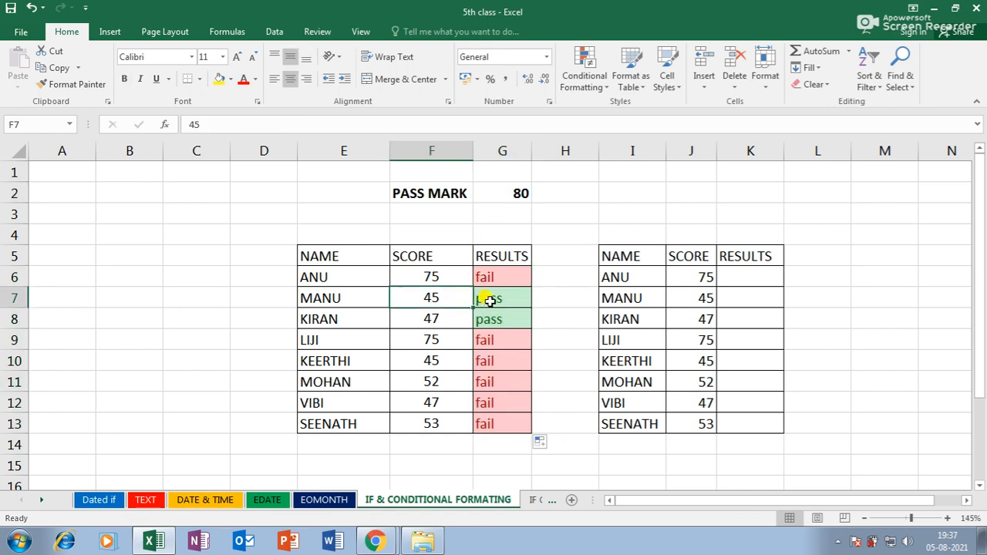
pyautogui.click(493, 301)
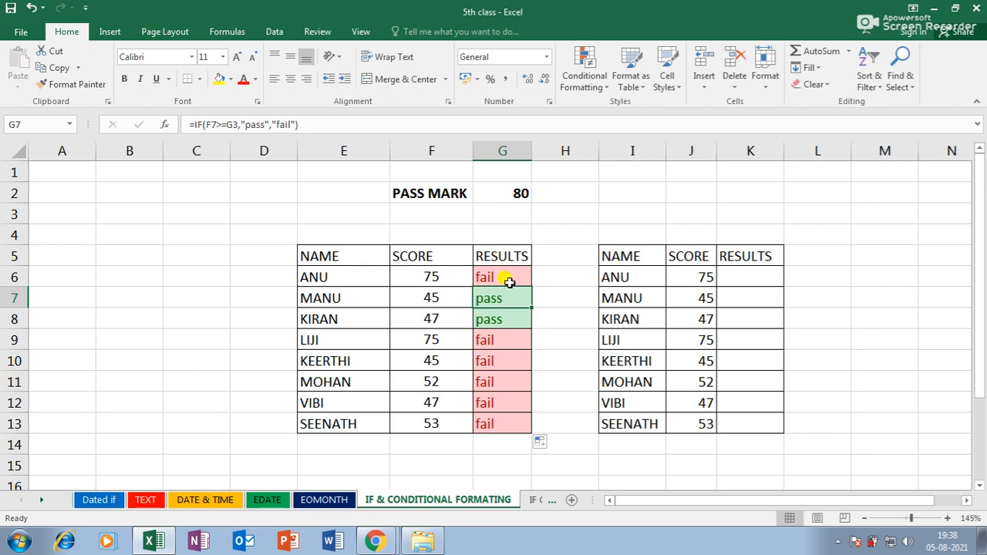
# - Review the IF formula in G6 and fill it down through G13 once more
pyautogui.click(510, 281)
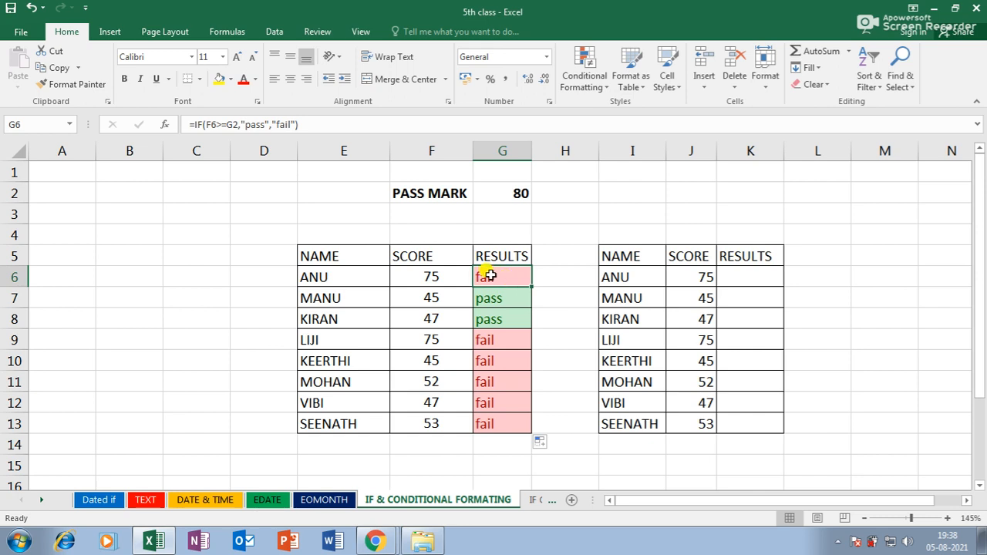
pyautogui.doubleClick(510, 281)
pyautogui.press('Return')
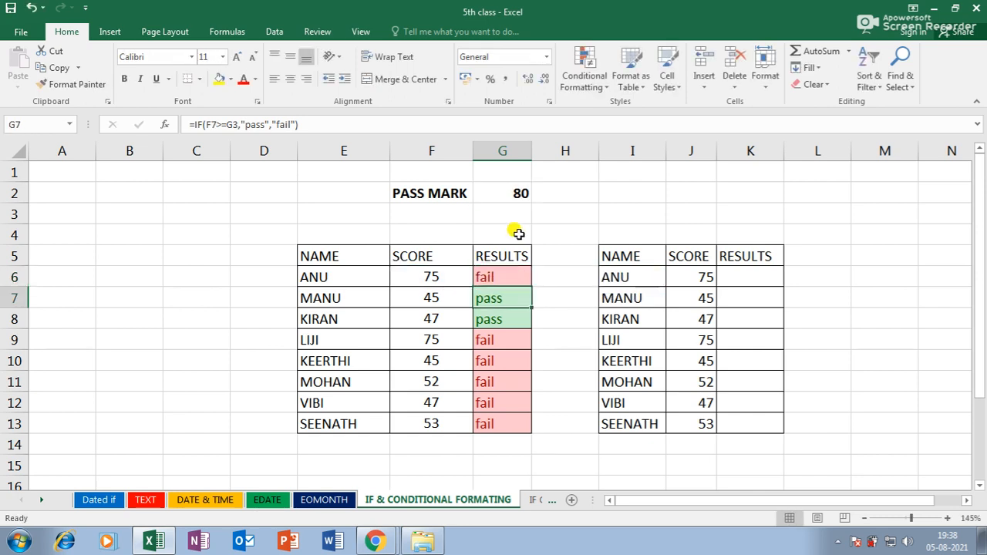
pyautogui.click(513, 278)
pyautogui.moveTo(533, 289); pyautogui.dragTo(512, 423)
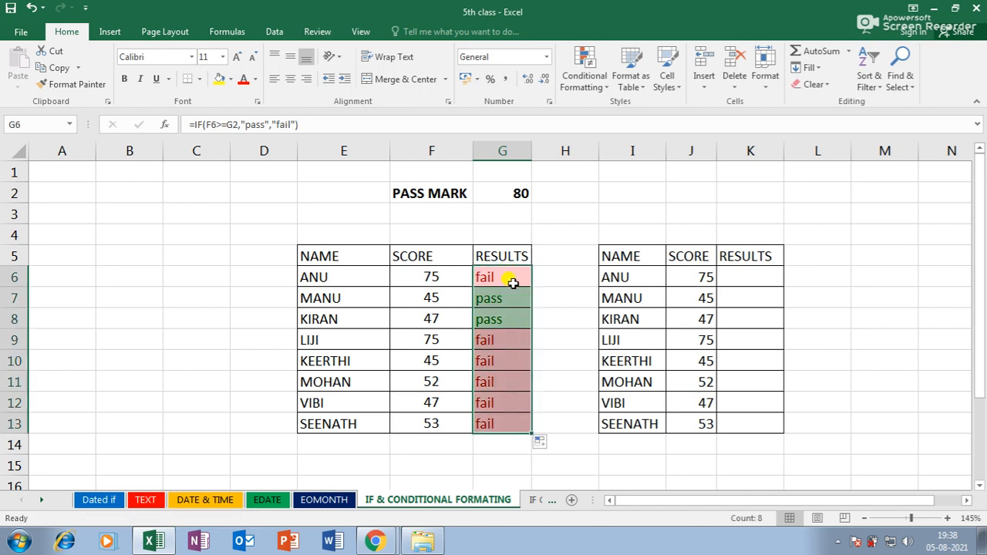
# - Inspect which cells the IF formulas in G7, G8 and G9 reference, comparing them with the pass mark cell G2
pyautogui.click(522, 194)
pyautogui.hotkey('ctrl', 'b')
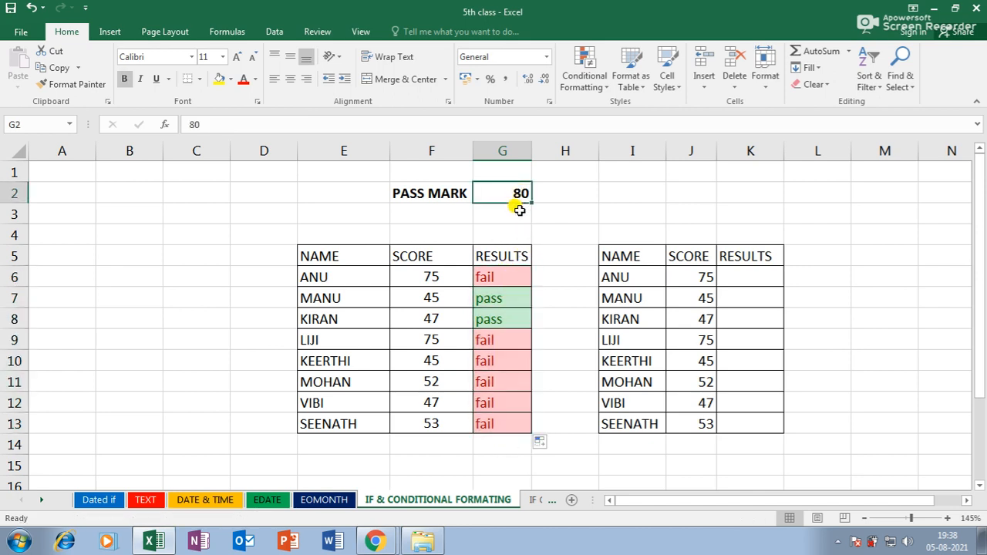
pyautogui.doubleClick(505, 296)
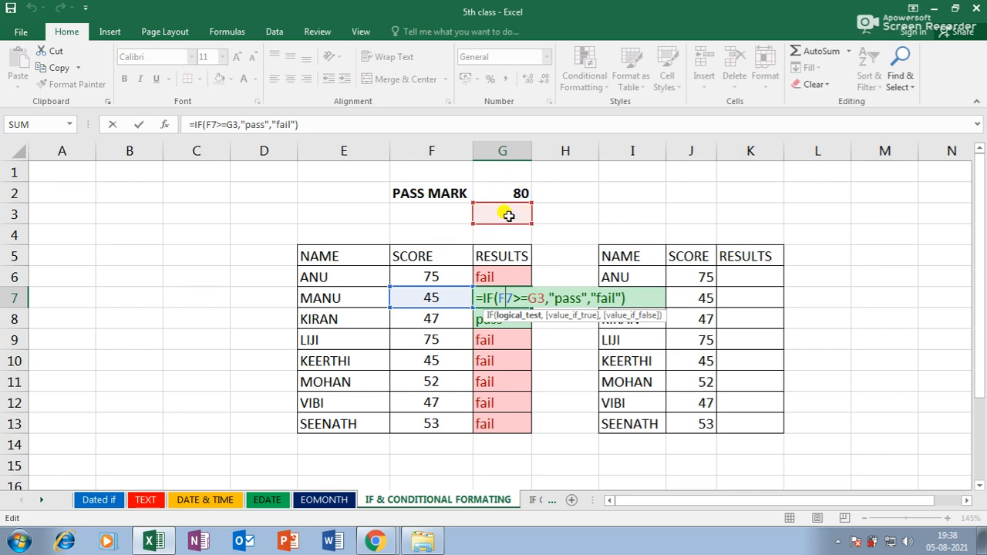
pyautogui.press('Return')
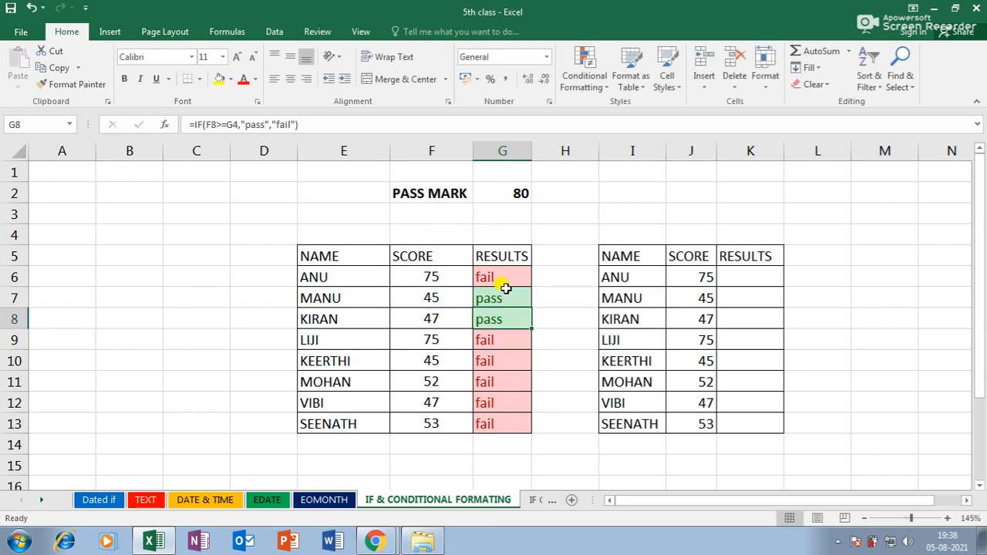
pyautogui.doubleClick(506, 320)
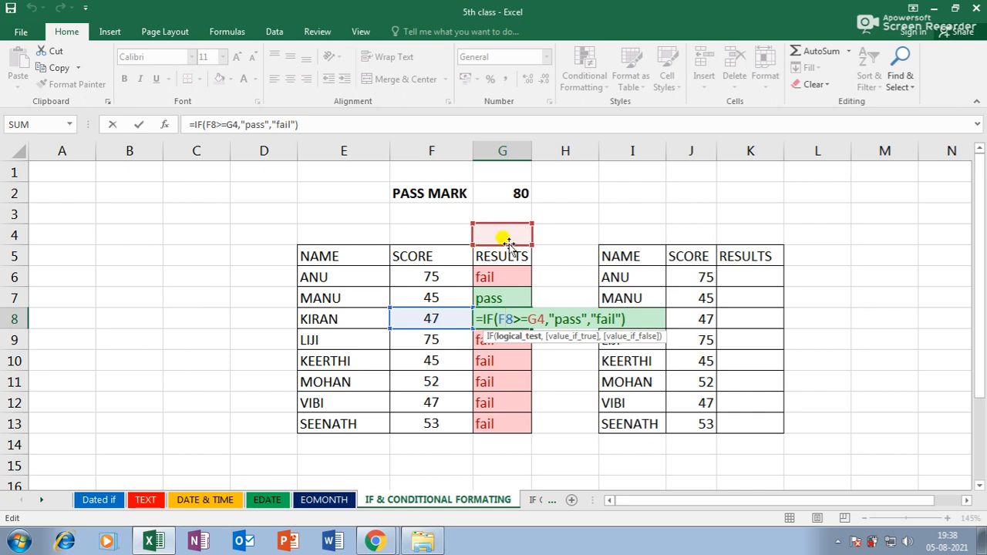
pyautogui.press('Return')
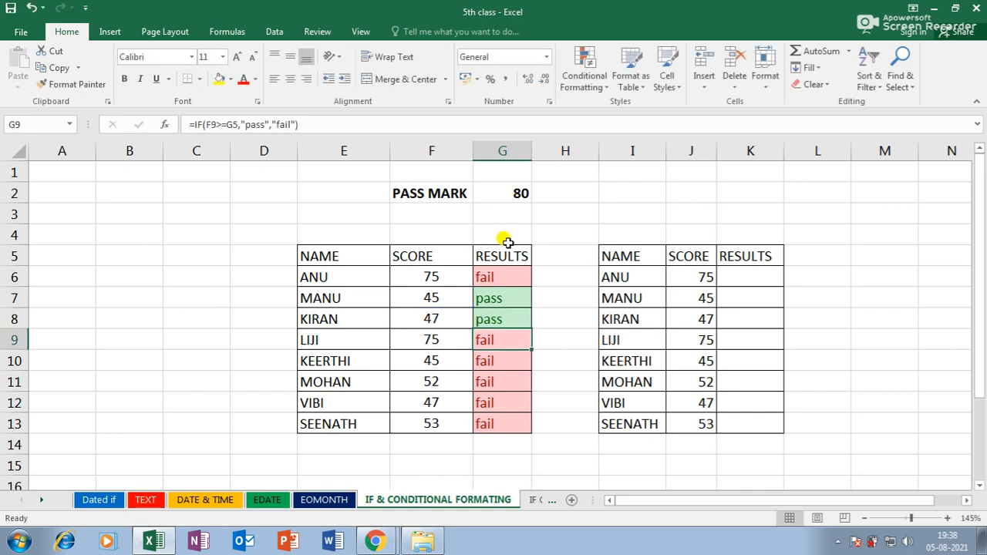
pyautogui.doubleClick(505, 341)
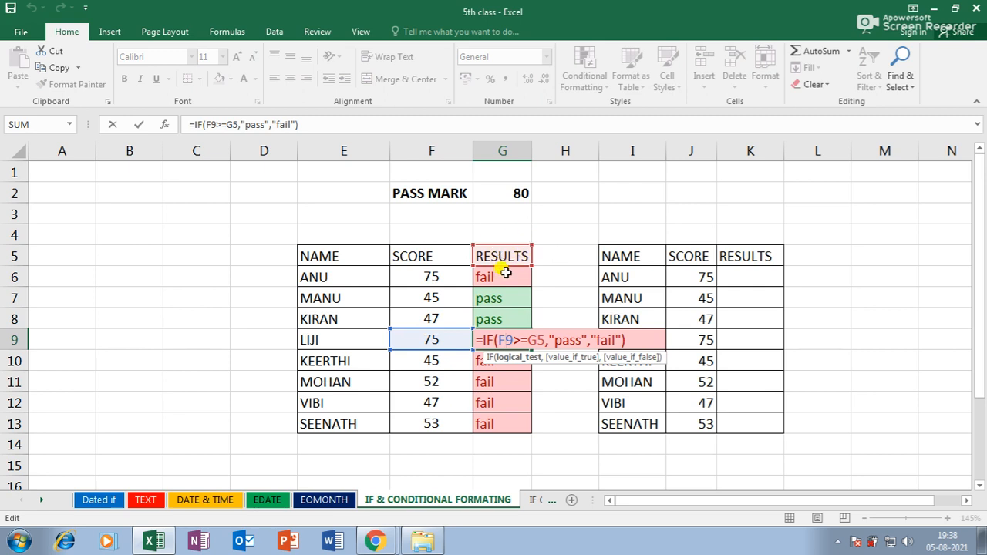
pyautogui.press('Return')
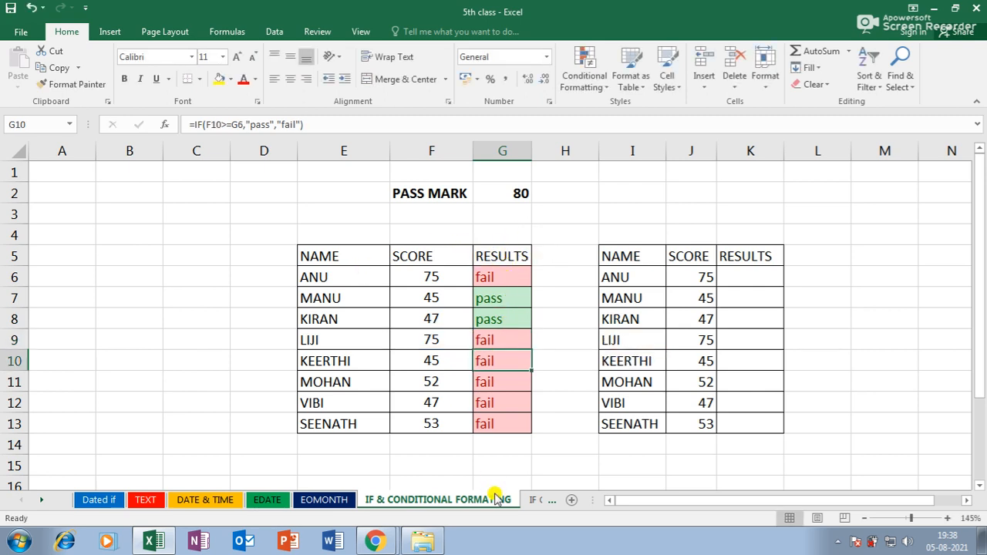
pyautogui.click(509, 197)
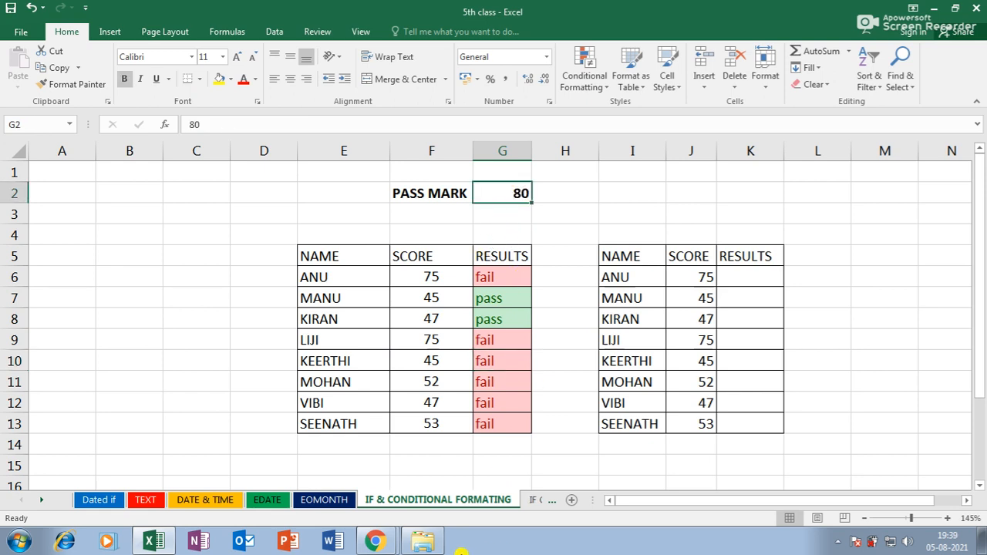
# - Make the pass mark reference absolute as $G$2 in the G6 formula and fill it down through G13
pyautogui.doubleClick(506, 273)
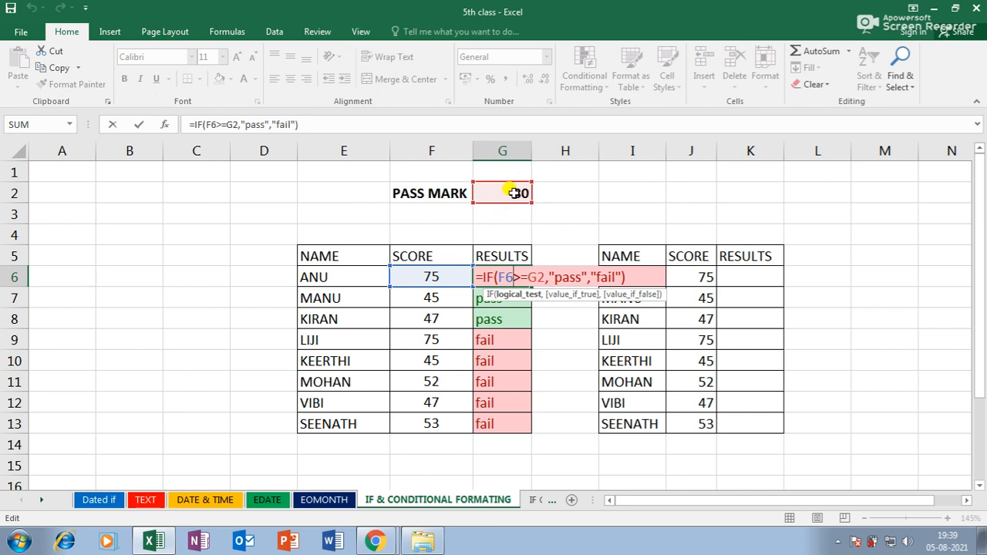
pyautogui.click(536, 276)
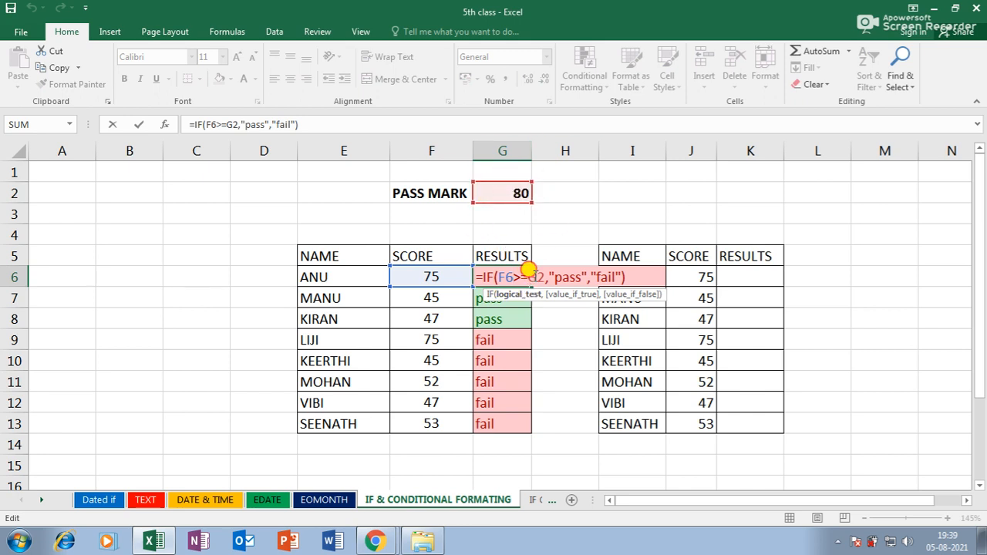
pyautogui.press('F4')
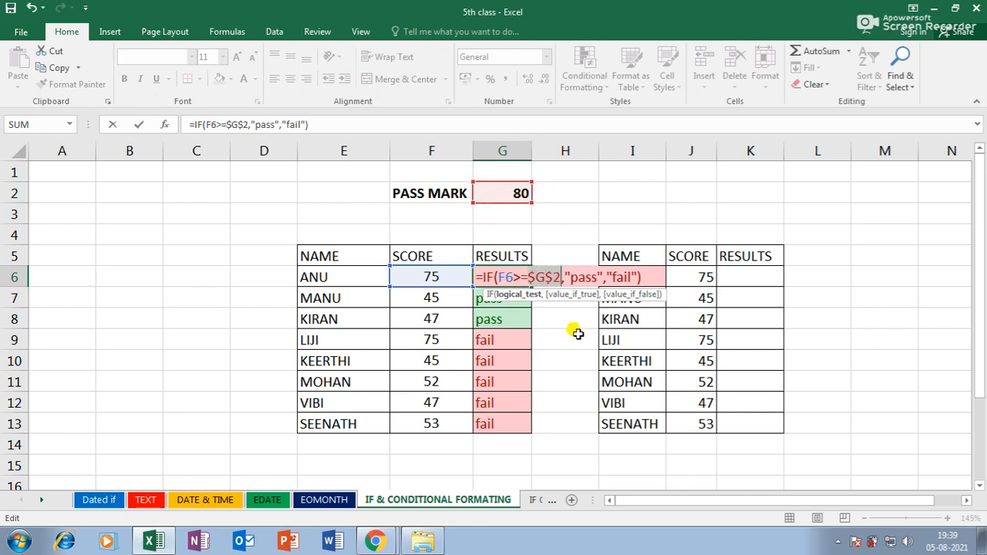
pyautogui.press('Return')
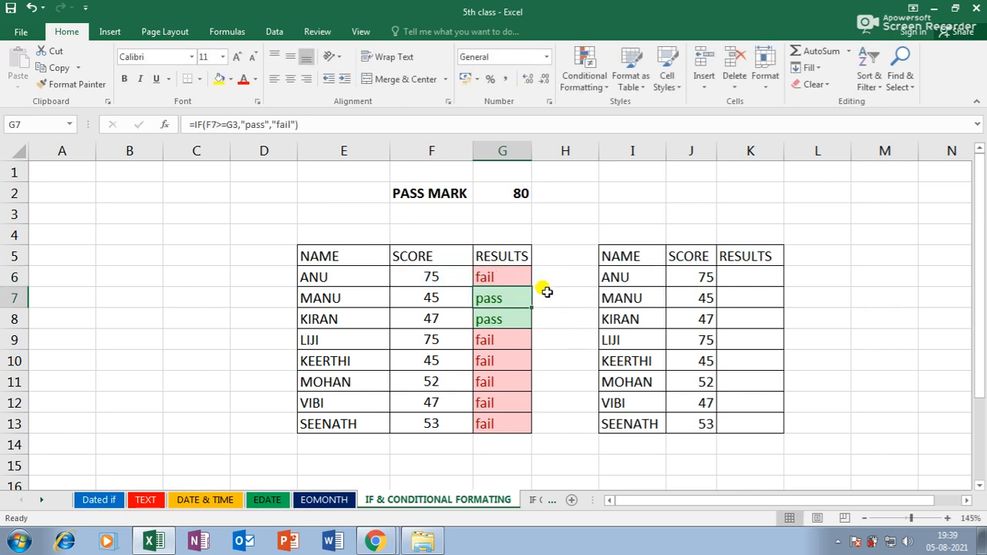
pyautogui.click(506, 279)
pyautogui.moveTo(532, 286); pyautogui.dragTo(515, 430)
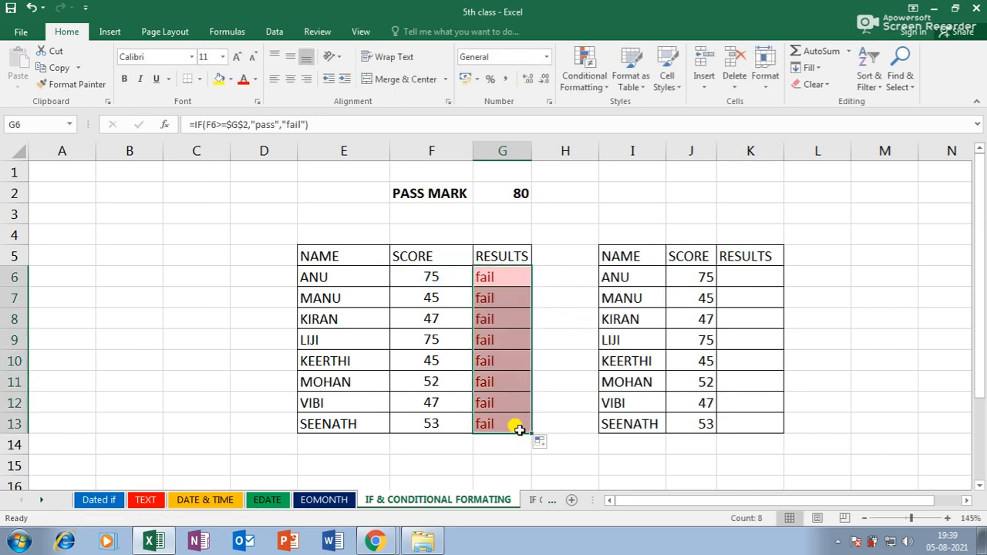
# - Set the pass mark in G2 to 70
pyautogui.click(519, 193)
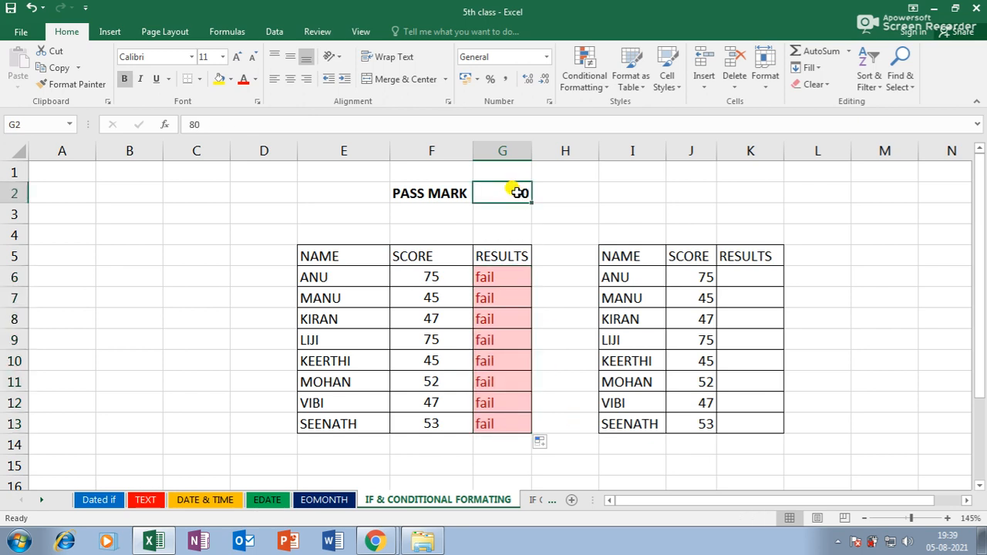
pyautogui.write('70')
pyautogui.press('Return')
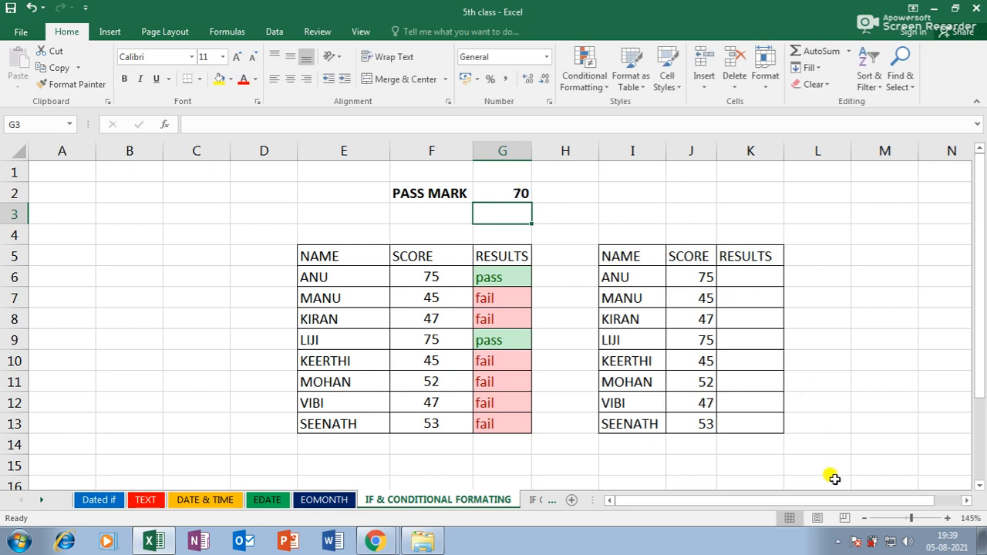
# - Set the pass mark in G2 to 50
pyautogui.click(517, 190)
pyautogui.write('5')
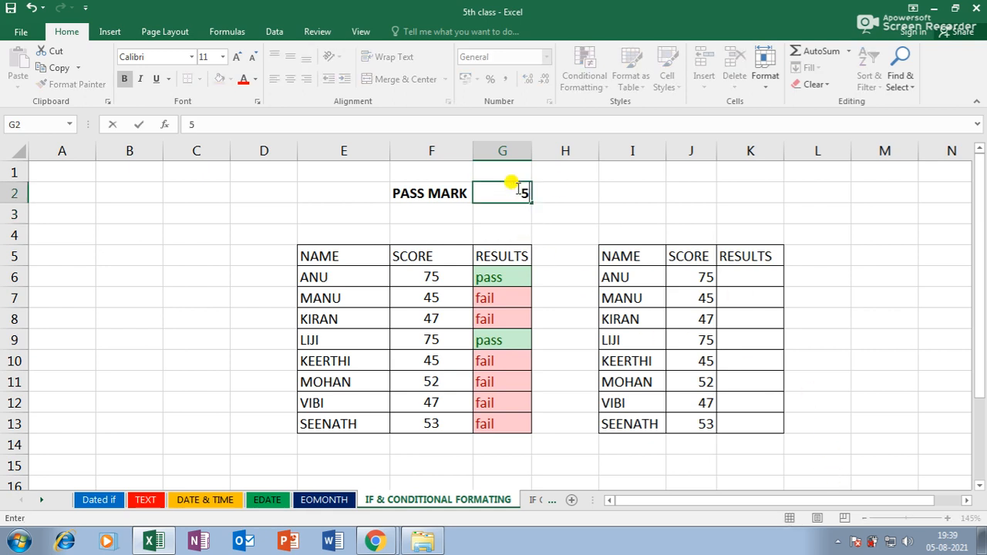
pyautogui.write('0')
pyautogui.press('Return')
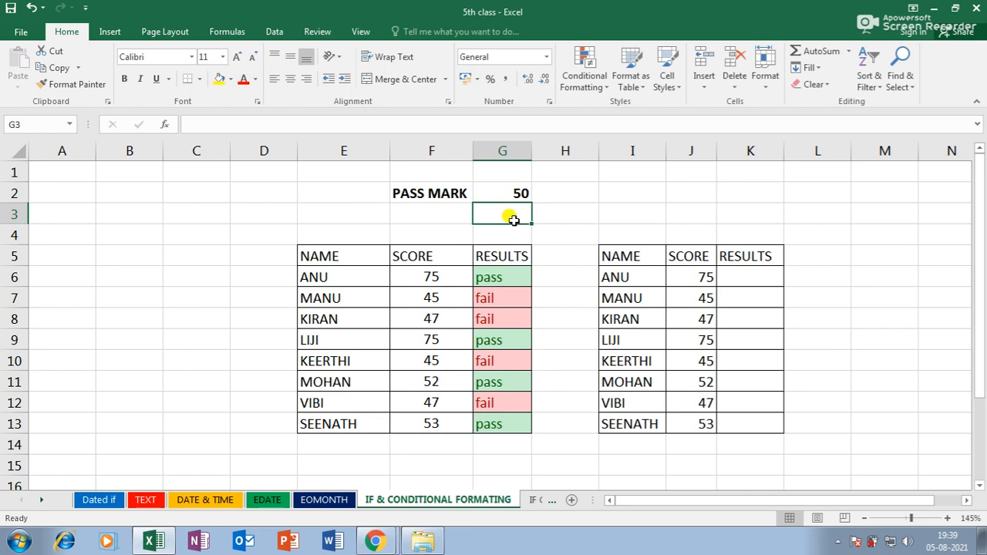
# - Clear the conditional formatting rules from the first table's RESULTS cells G6:G13
pyautogui.moveTo(504, 274); pyautogui.dragTo(505, 415)
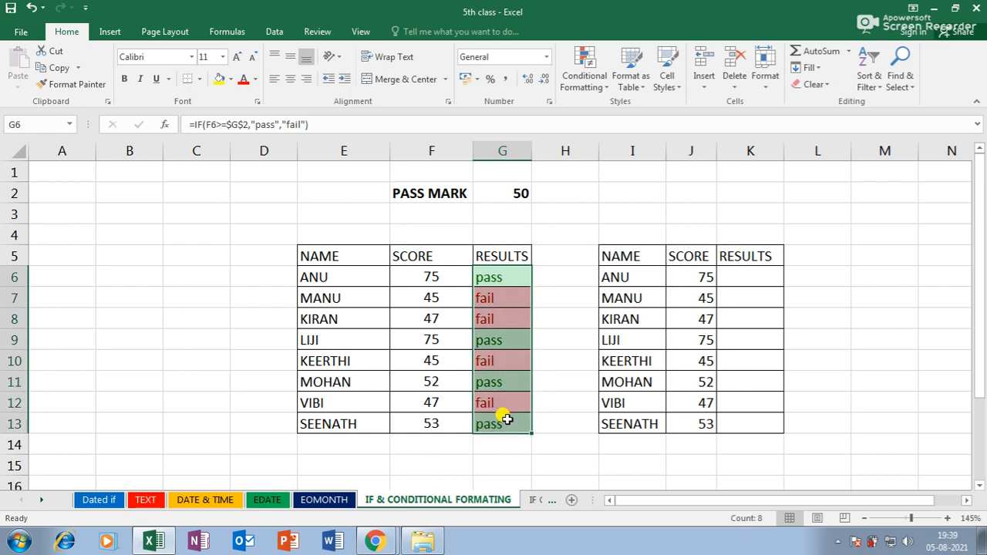
pyautogui.click(609, 86)
pyautogui.moveTo(609, 283)
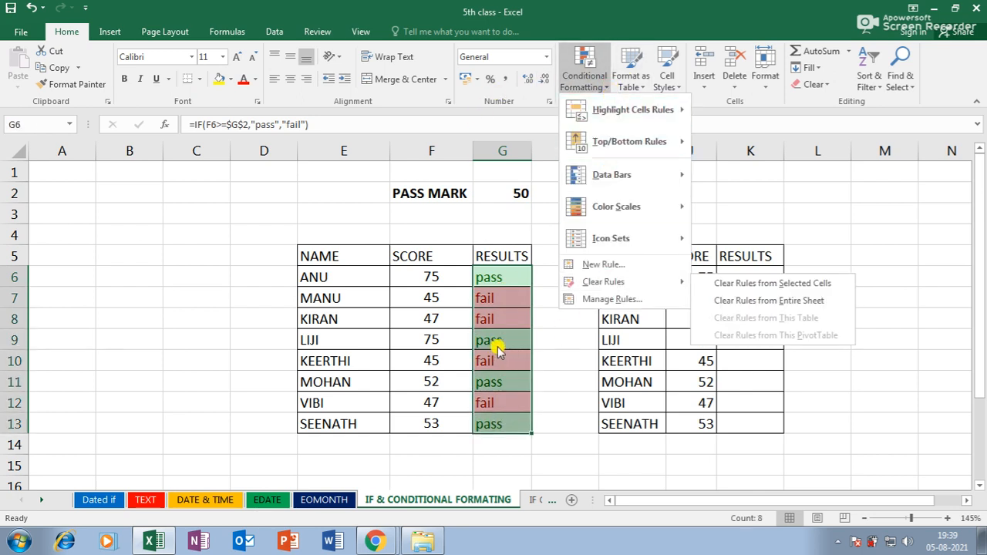
pyautogui.click(598, 267)
pyautogui.click(644, 450)
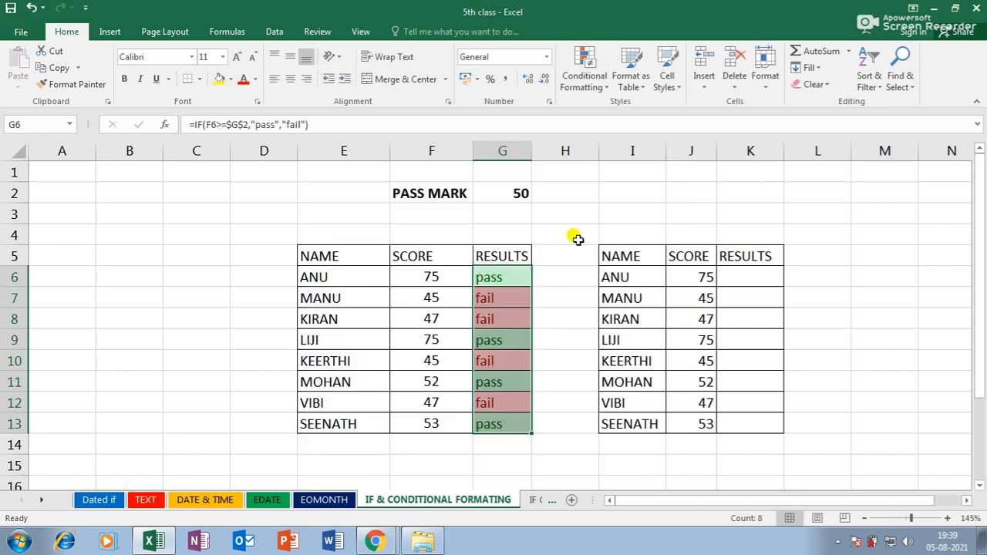
pyautogui.click(602, 86)
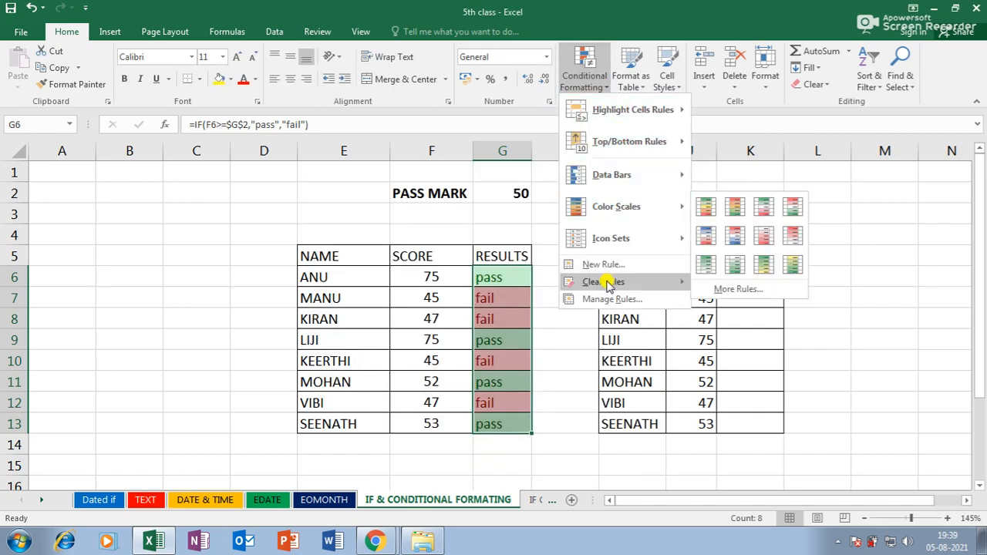
pyautogui.moveTo(604, 282)
pyautogui.click(728, 284)
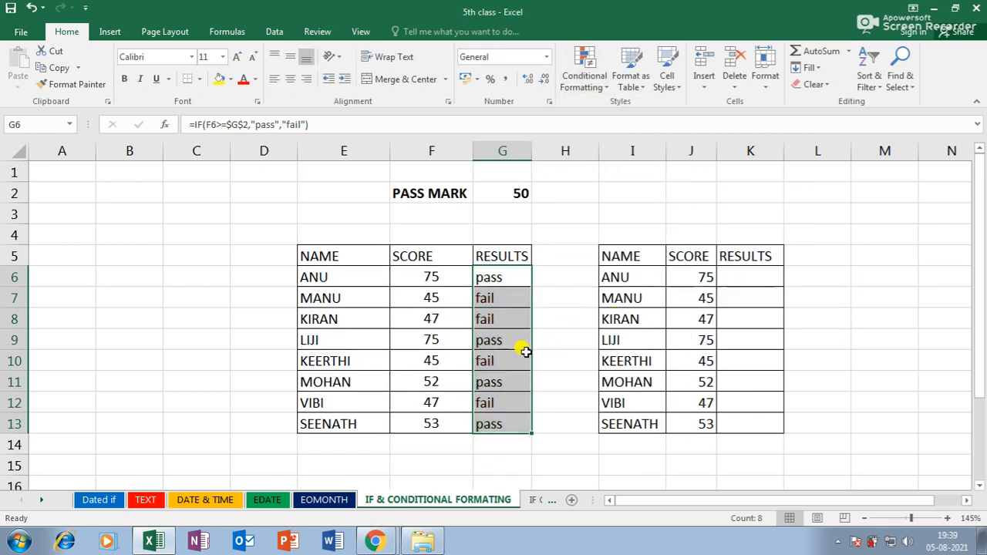
pyautogui.click(558, 357)
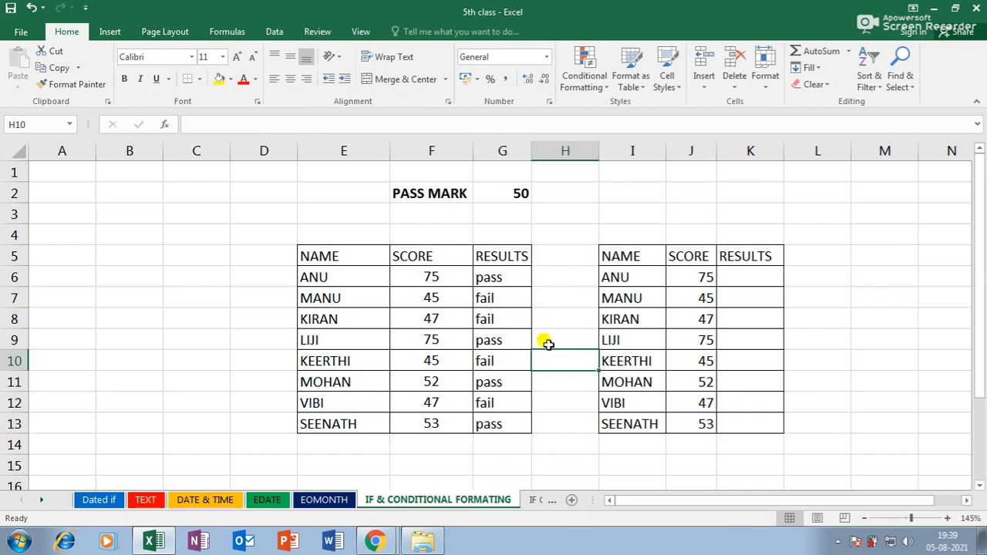
pyautogui.click(508, 273)
pyautogui.moveTo(509, 273); pyautogui.dragTo(509, 425)
pyautogui.click(549, 340)
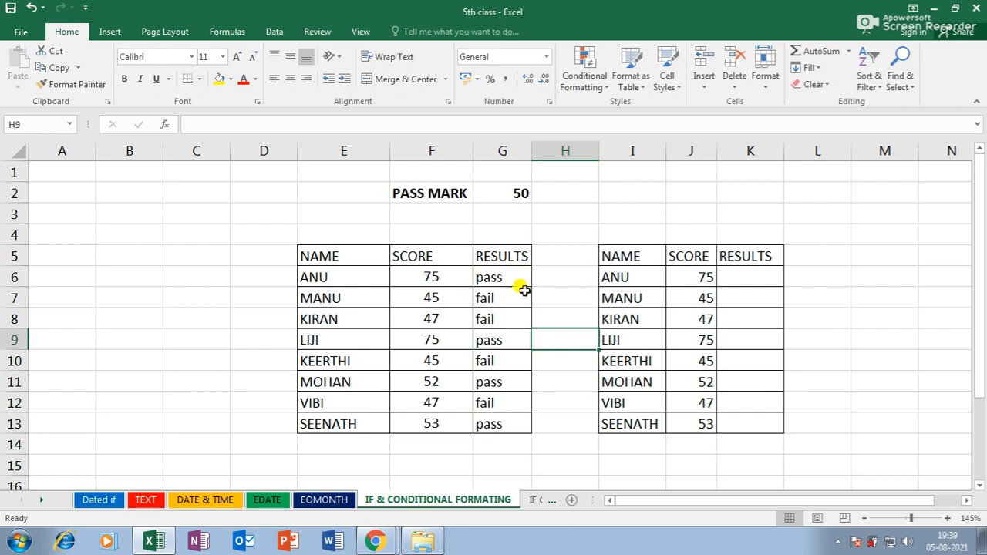
# - Add an Equal To highlight rule to G6:G13 that formats "pass" with Green Fill with Dark Green Text
pyautogui.moveTo(494, 277); pyautogui.dragTo(491, 425)
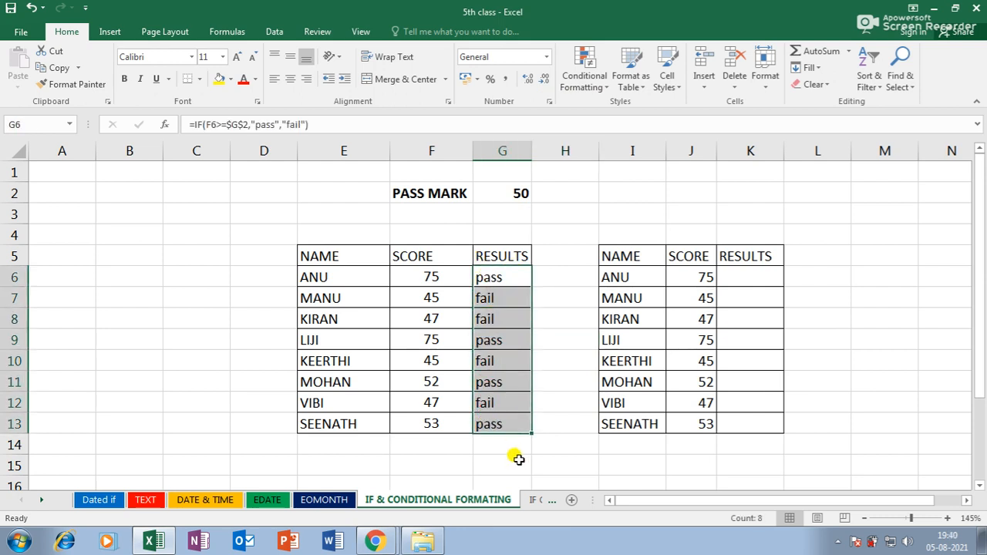
pyautogui.click(605, 86)
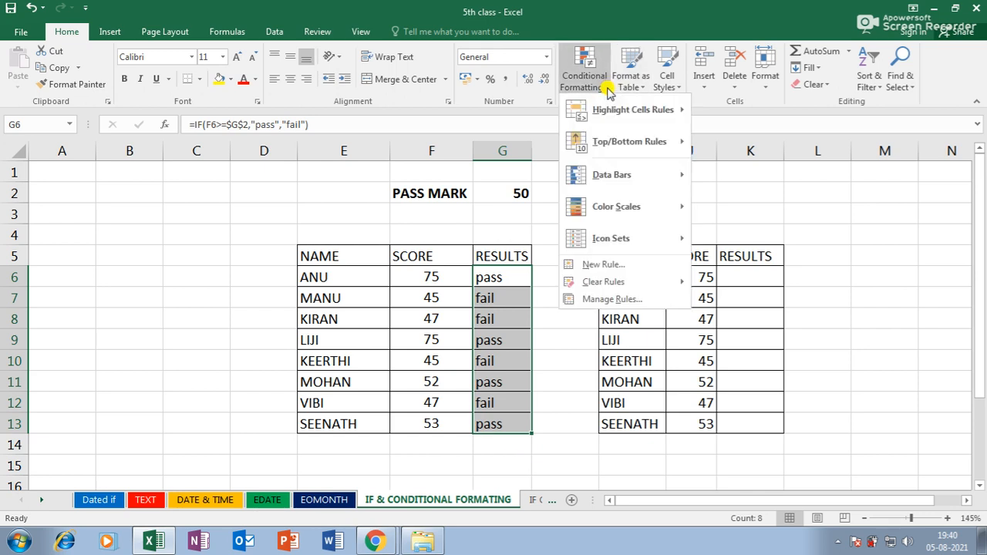
pyautogui.moveTo(610, 112)
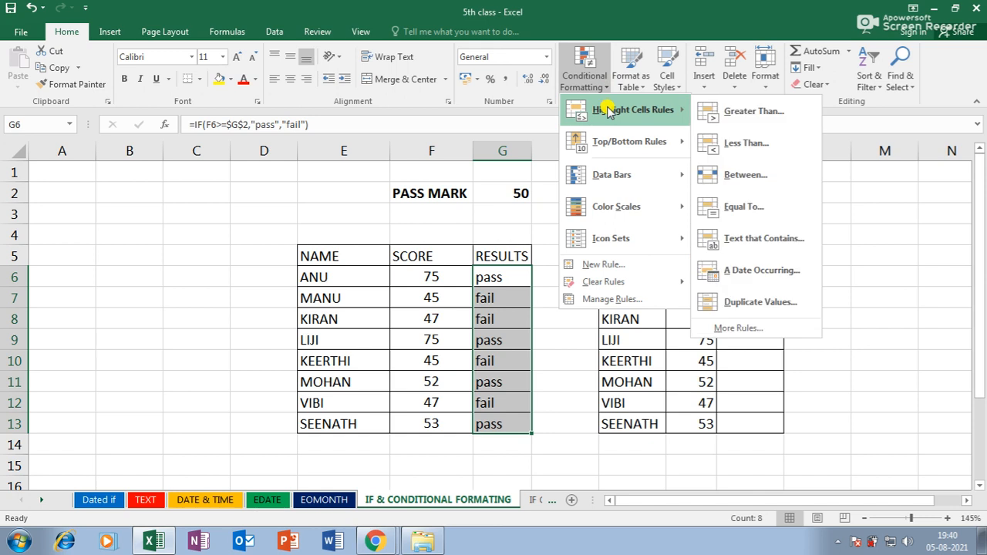
pyautogui.click(739, 207)
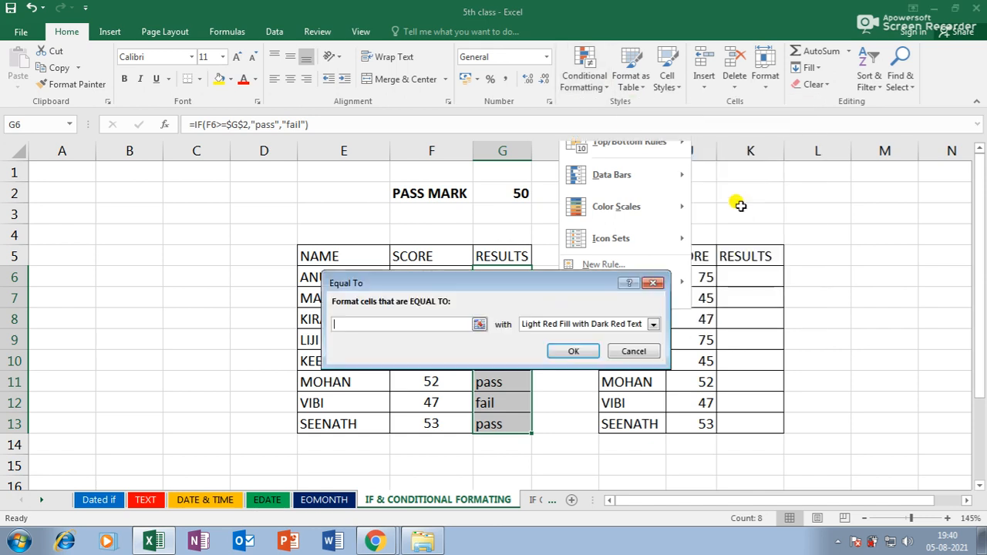
pyautogui.moveTo(551, 280); pyautogui.dragTo(797, 200)
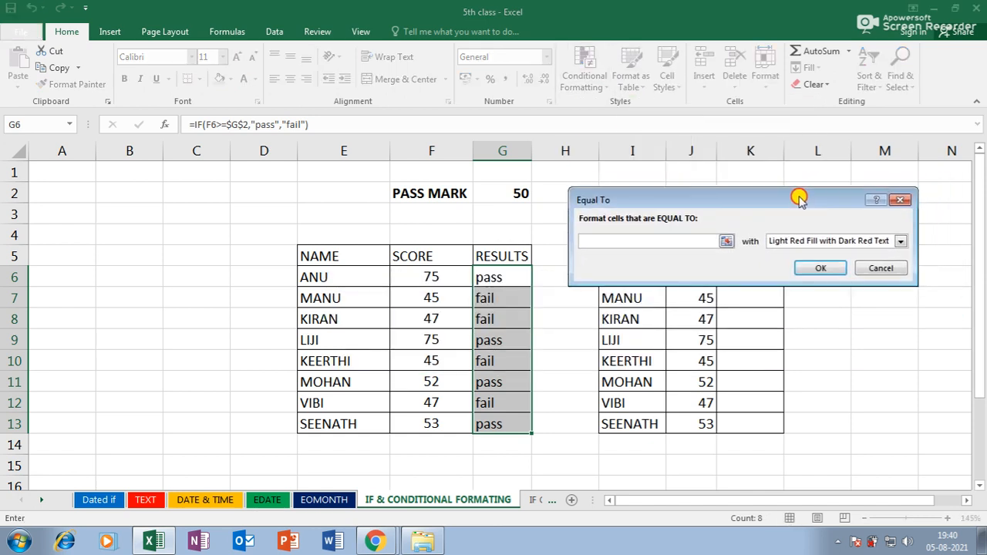
pyautogui.moveTo(779, 199)
pyautogui.mouseDown()
pyautogui.moveTo(786, 249)
pyautogui.moveTo(773, 185)
pyautogui.mouseUp()
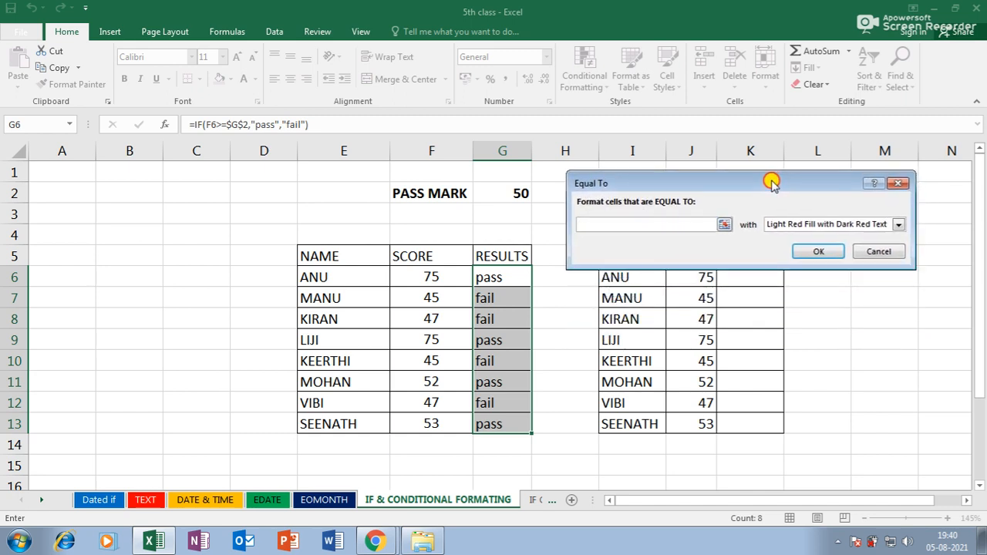
pyautogui.click(633, 224)
pyautogui.write('pass')
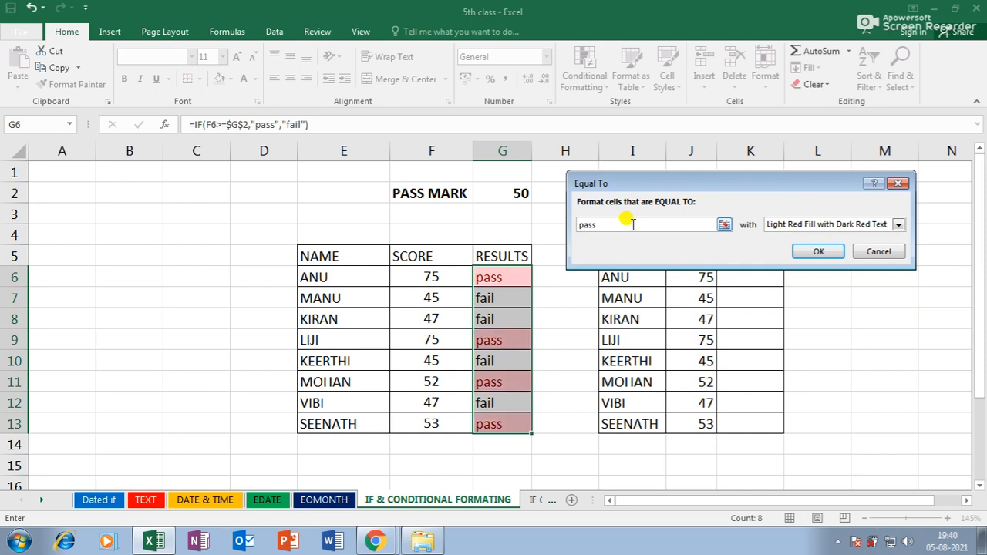
pyautogui.click(899, 224)
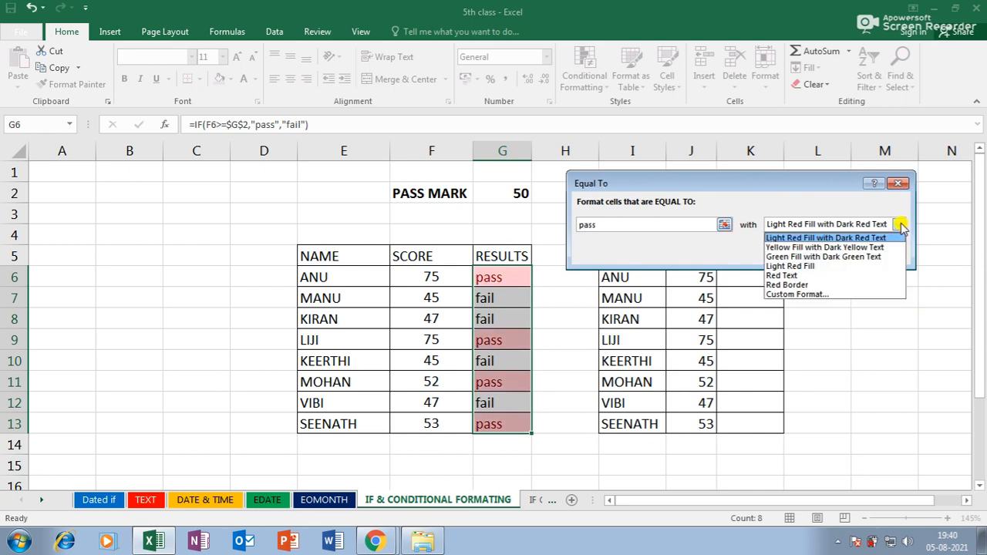
pyautogui.click(845, 257)
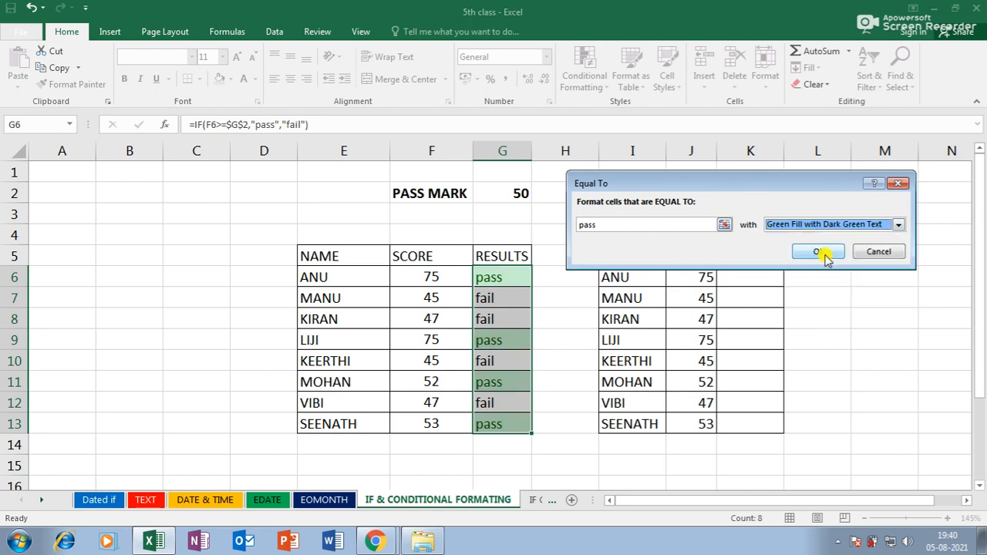
pyautogui.click(822, 253)
# - Add an Equal To highlight rule to G6:G13 that formats "fail" with Light Red Fill with Dark Red Text
pyautogui.click(499, 316)
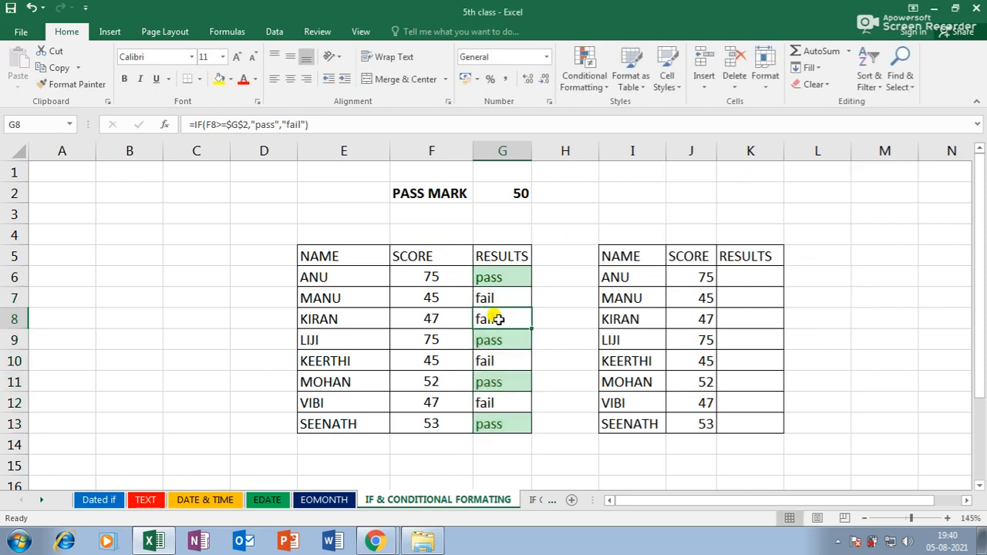
pyautogui.moveTo(502, 273); pyautogui.dragTo(516, 425)
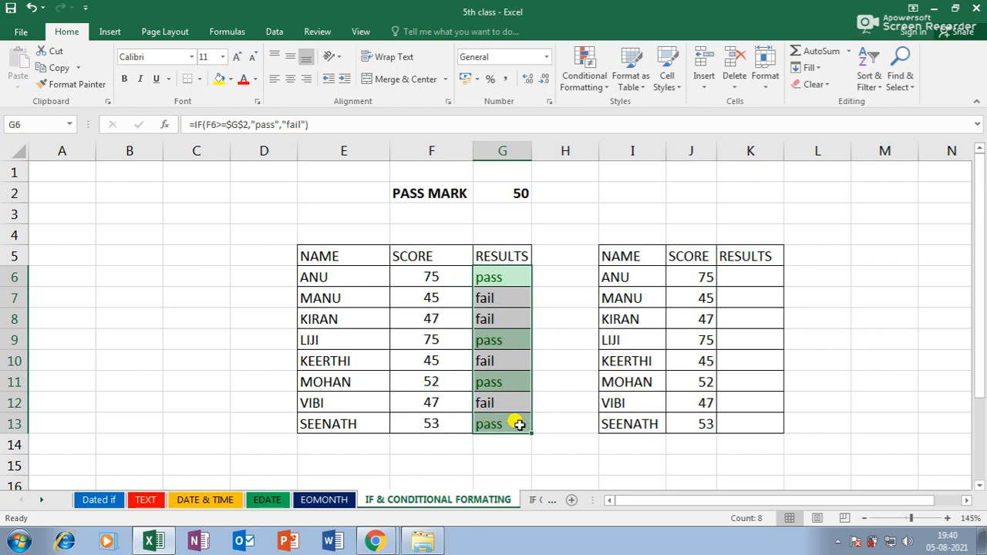
pyautogui.click(584, 81)
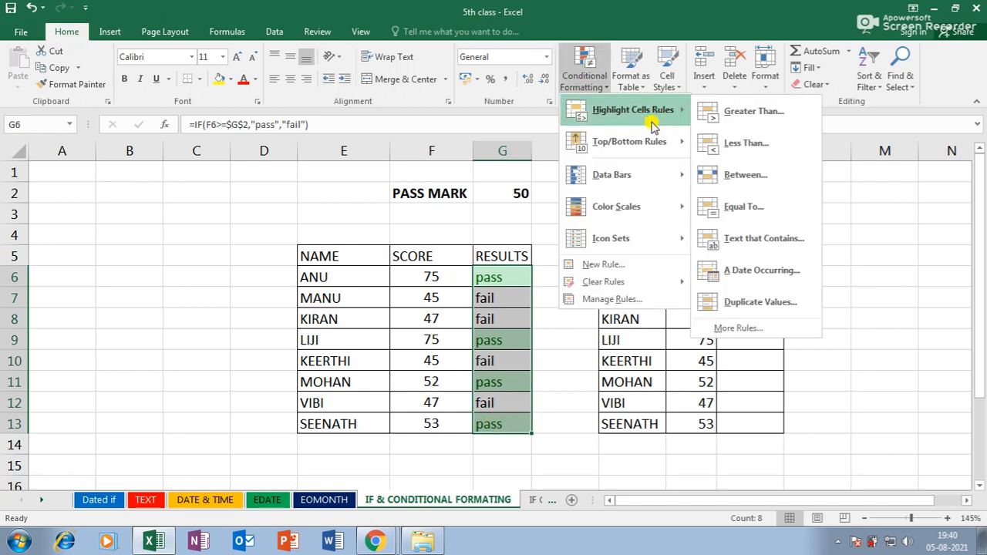
pyautogui.moveTo(642, 121)
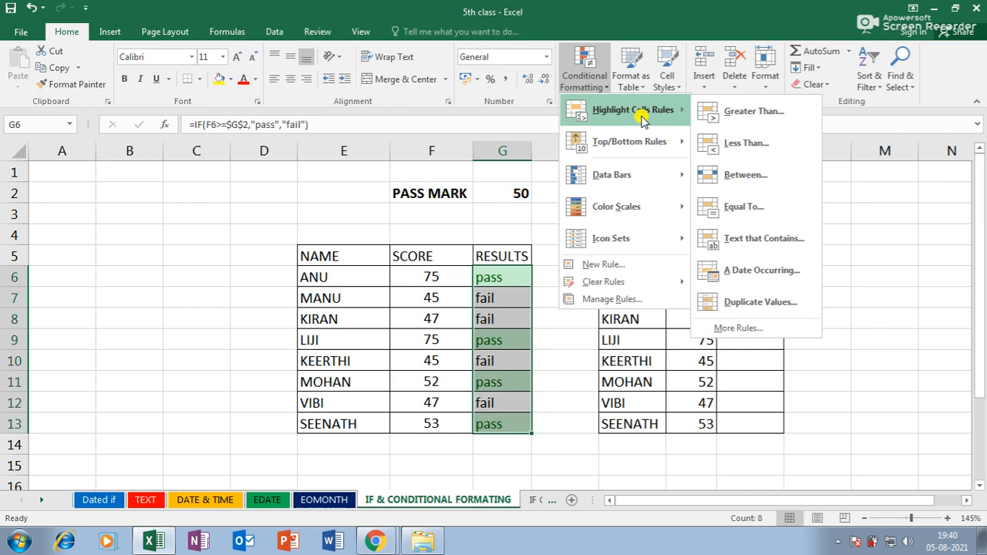
pyautogui.click(747, 207)
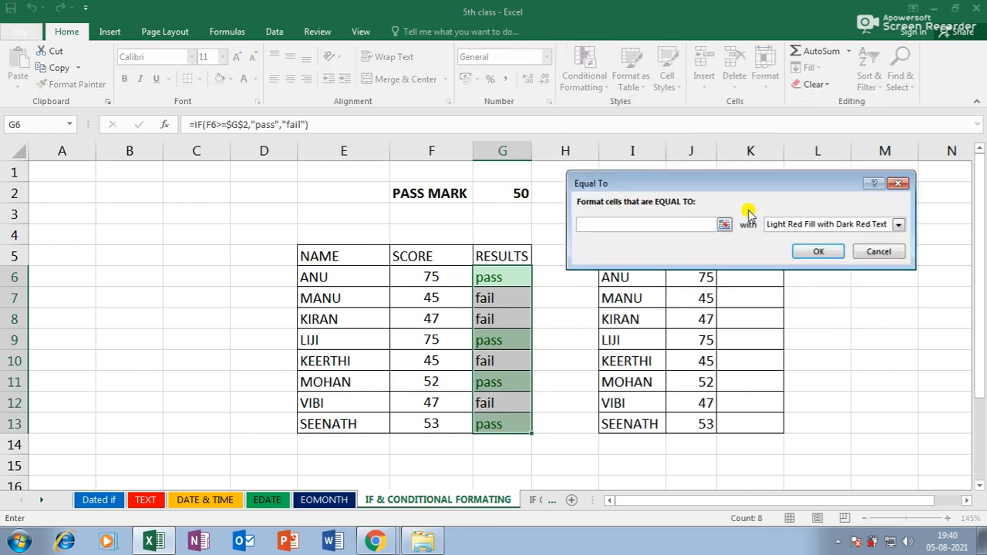
pyautogui.write('fail')
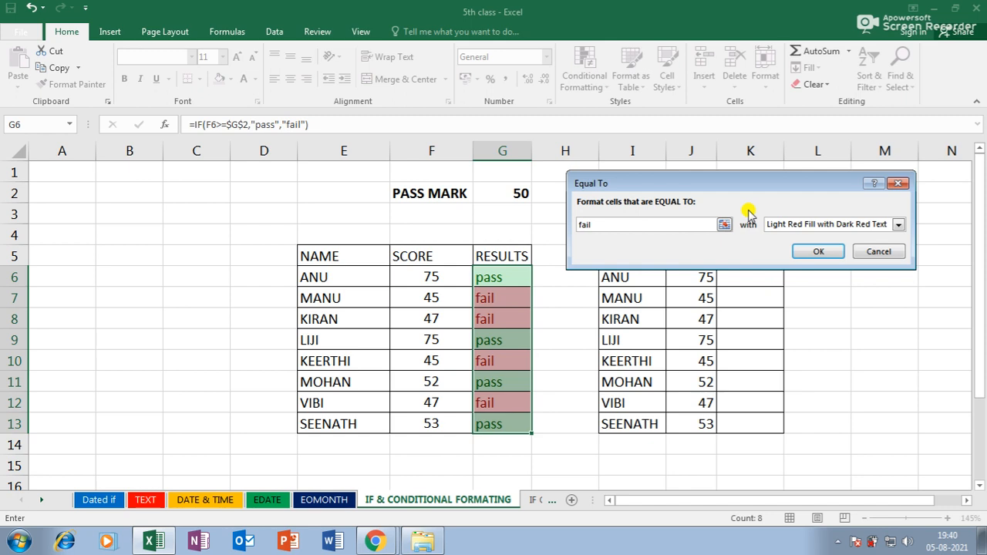
pyautogui.click(898, 224)
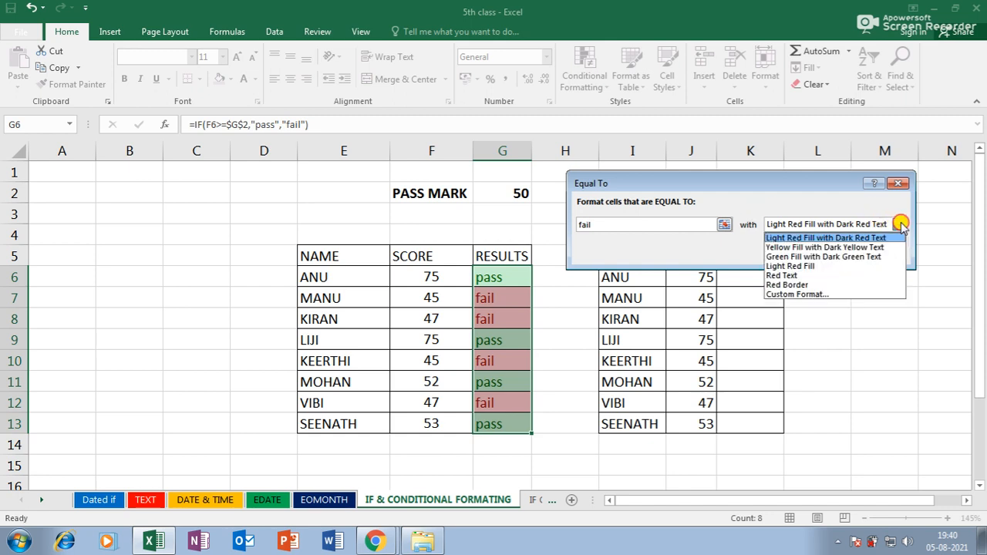
pyautogui.click(820, 239)
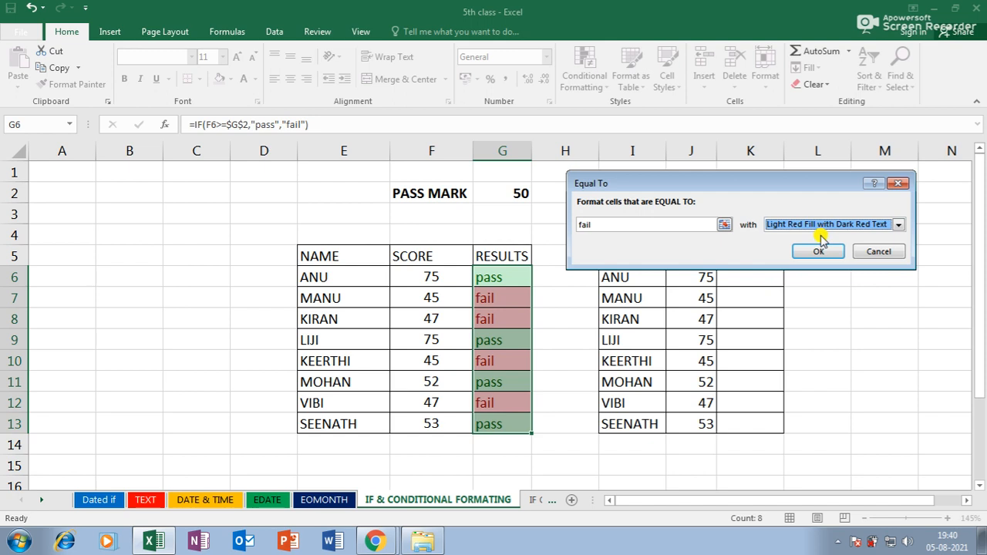
pyautogui.click(822, 249)
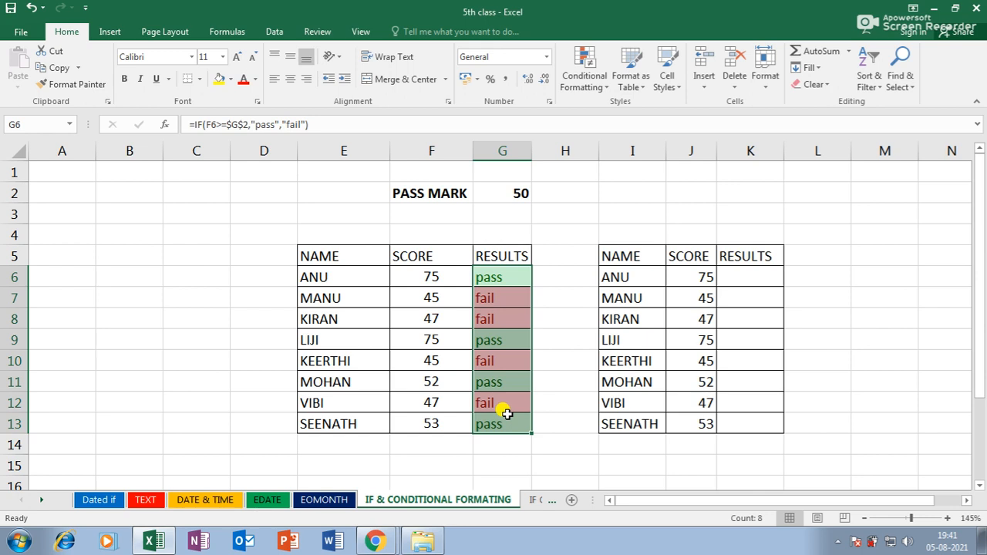
# - Enter the formula =IF(J6>=G2,"pass","fail") in K6 of the second table
pyautogui.click(744, 270)
pyautogui.write('=')
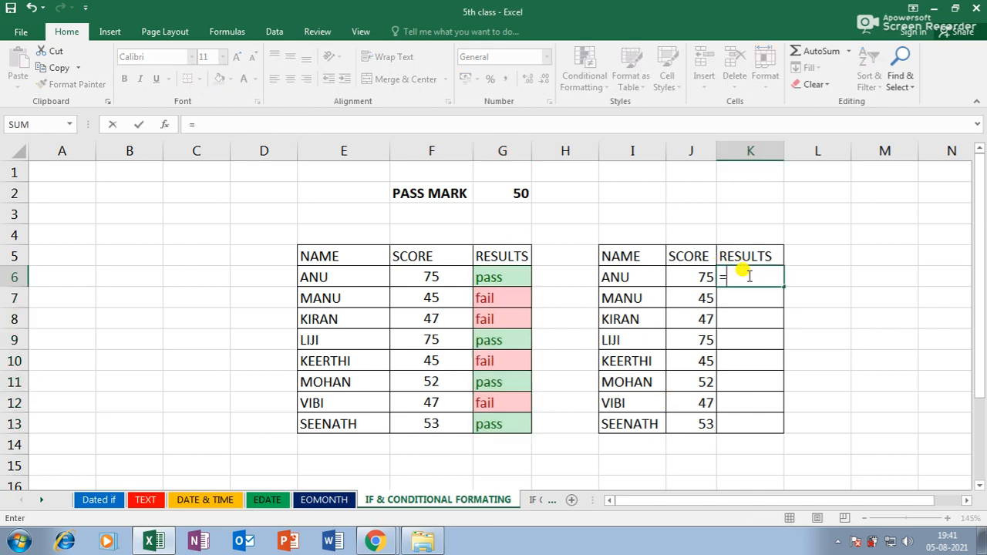
pyautogui.write('if(')
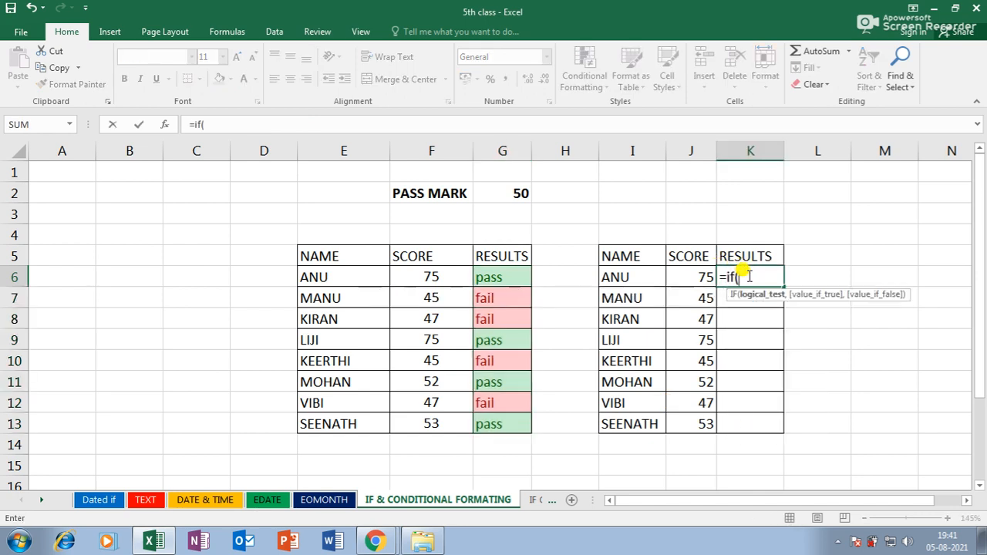
pyautogui.click(693, 277)
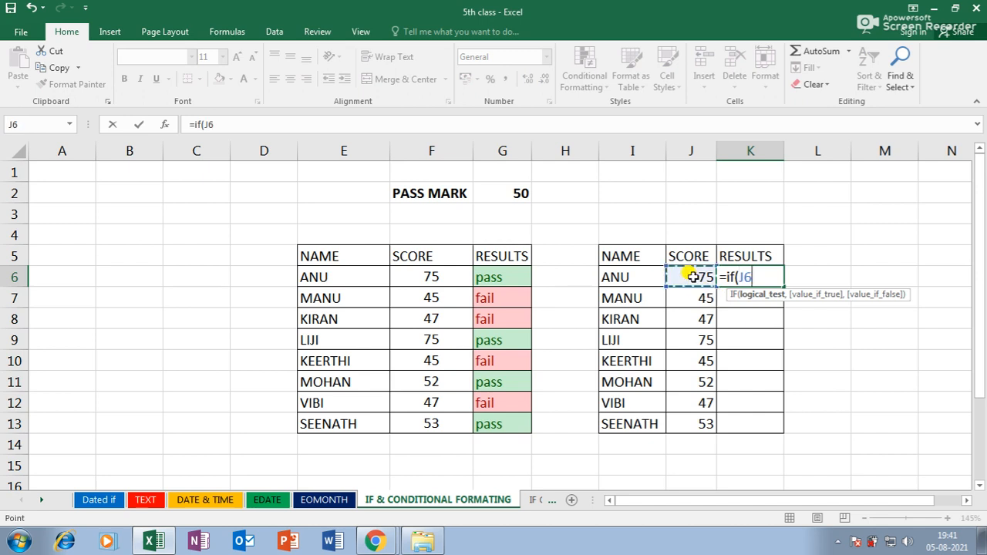
pyautogui.write('>=')
pyautogui.click(513, 193)
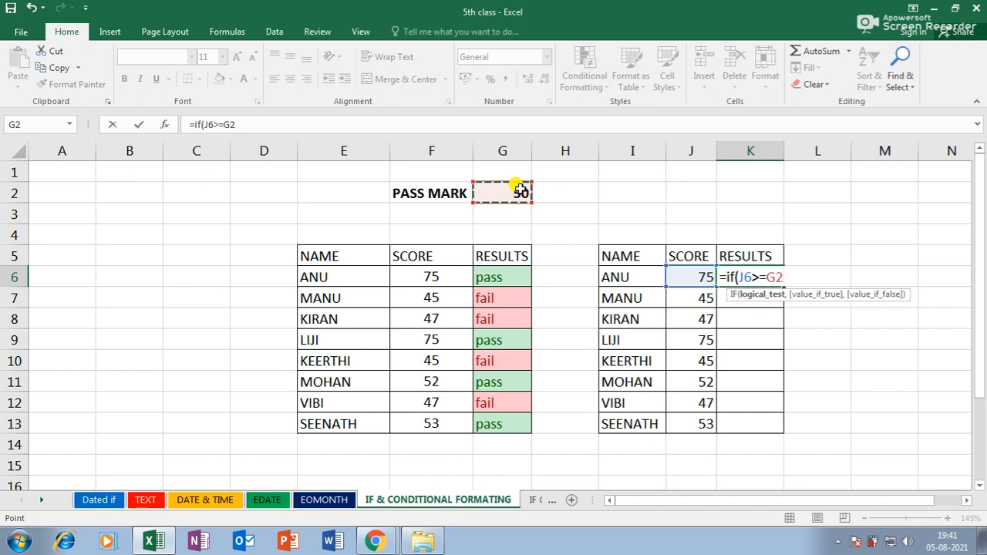
pyautogui.write(',"pass')
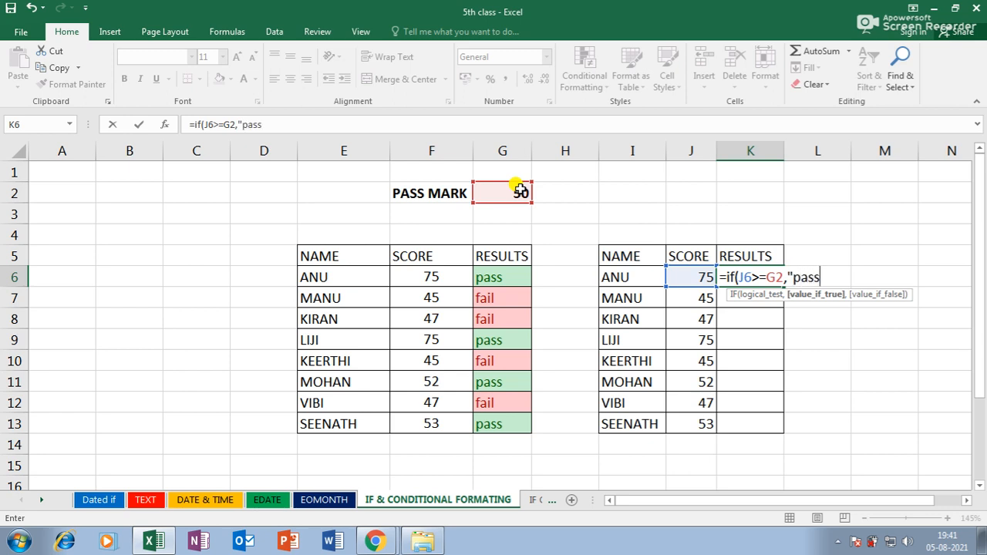
pyautogui.write('","fail"')
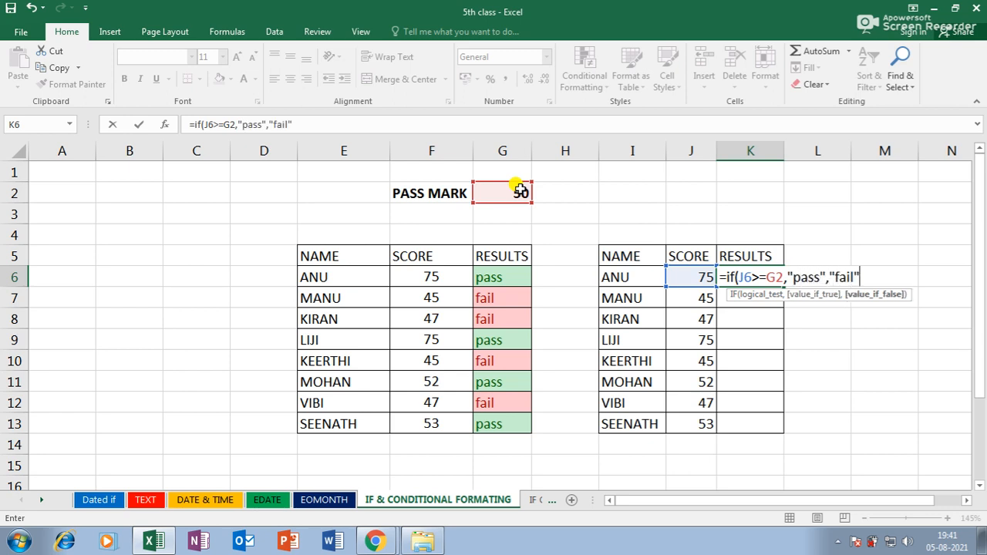
pyautogui.press('Return')
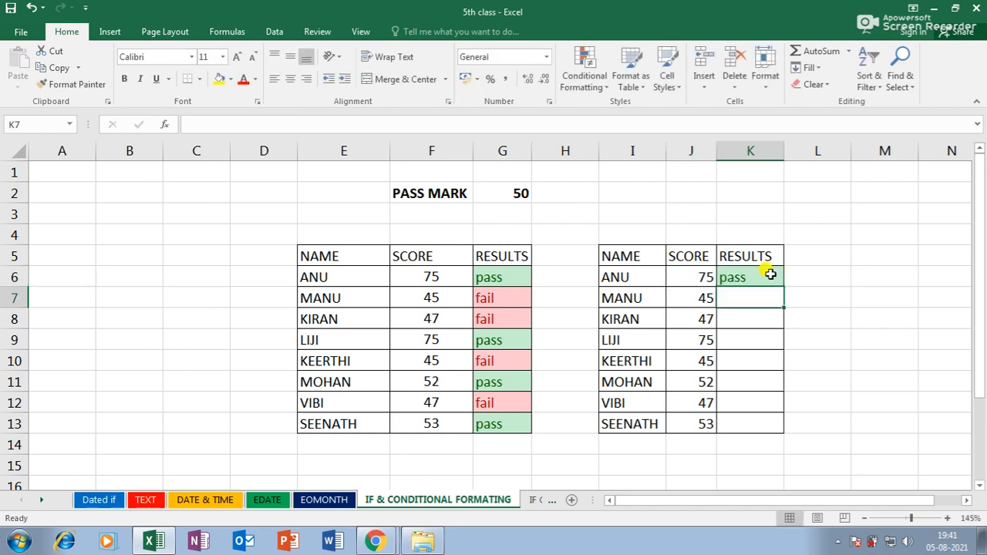
# - Clear the conditional formatting rules from the second table's RESULTS cells K6:K13
pyautogui.click(767, 278)
pyautogui.moveTo(768, 277); pyautogui.dragTo(745, 417)
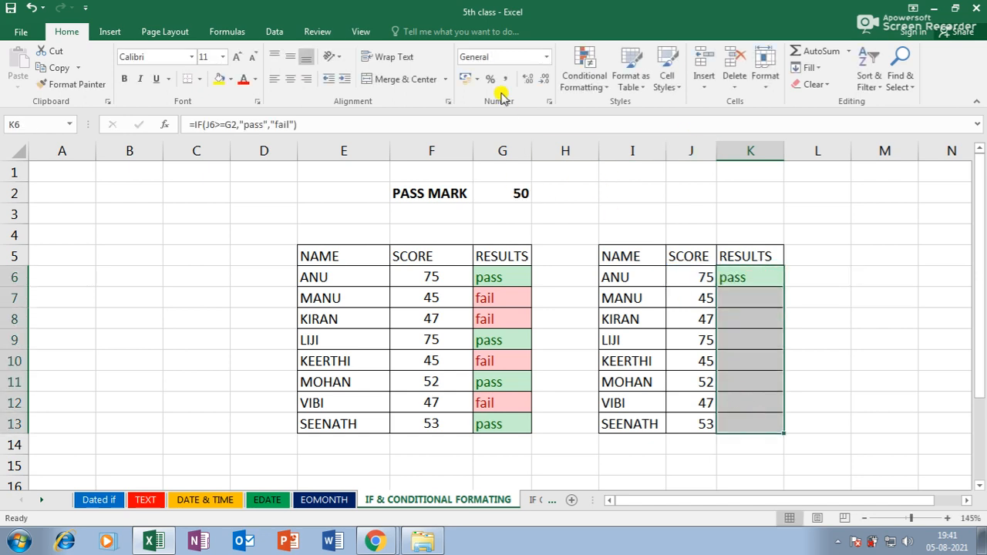
pyautogui.click(590, 77)
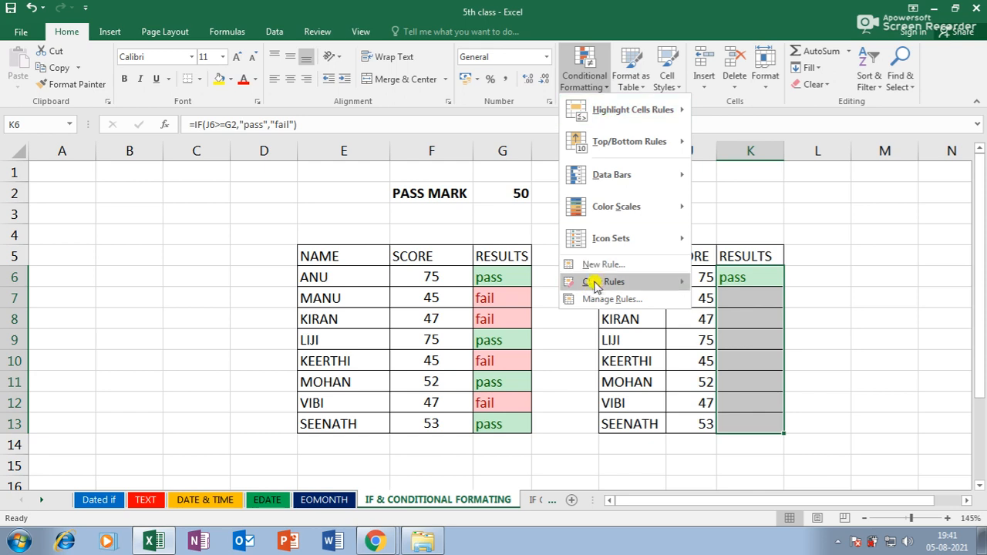
pyautogui.moveTo(603, 284)
pyautogui.click(772, 283)
pyautogui.click(862, 334)
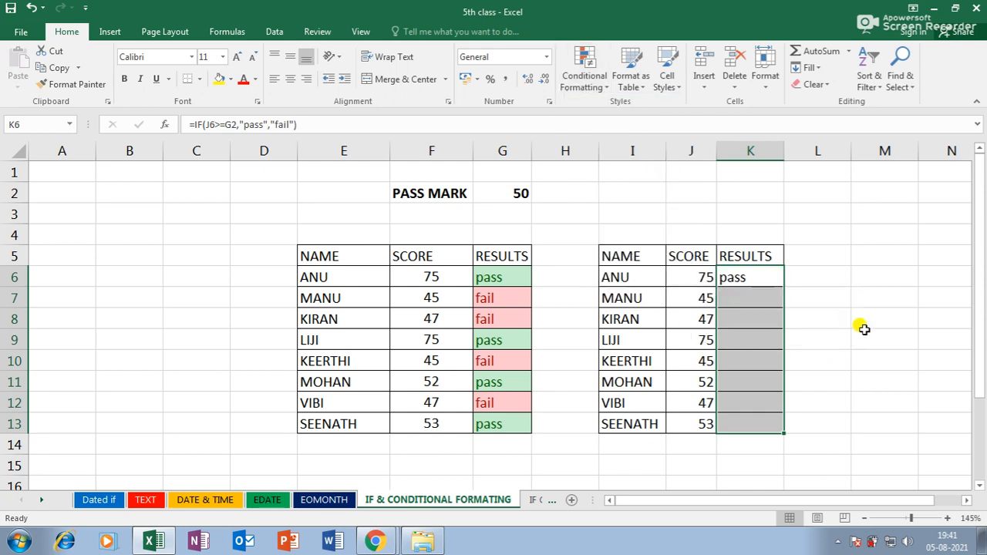
pyautogui.moveTo(762, 284); pyautogui.dragTo(752, 426)
pyautogui.click(583, 81)
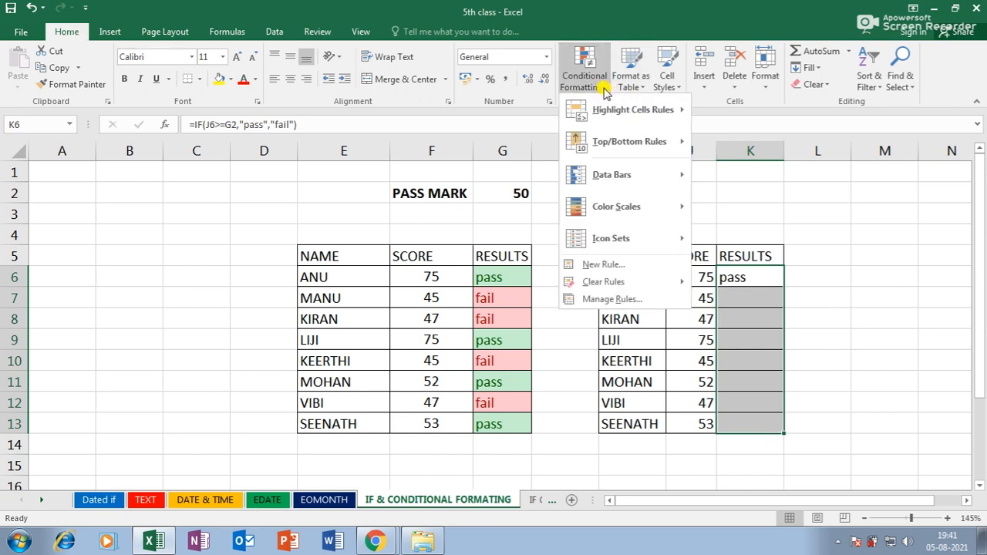
pyautogui.moveTo(611, 111)
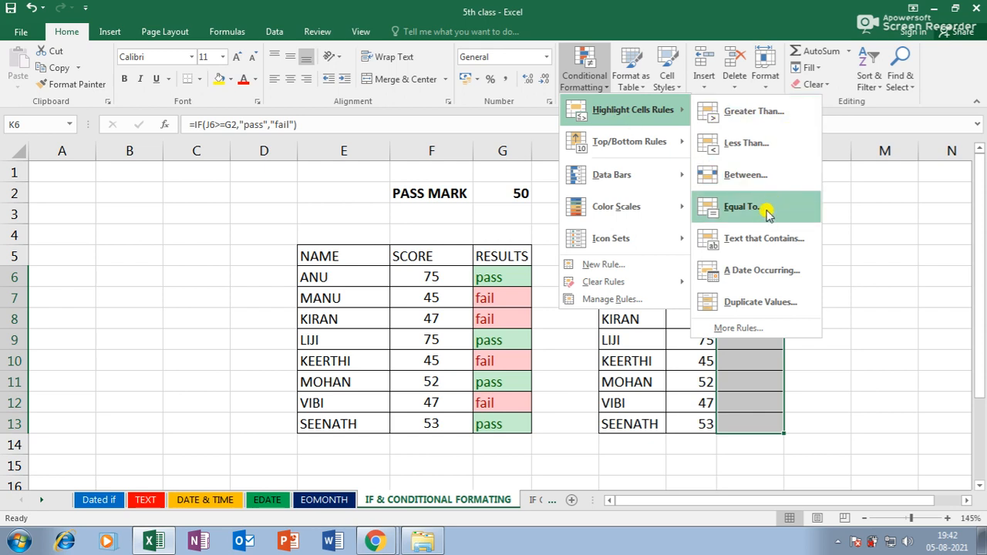
pyautogui.click(759, 115)
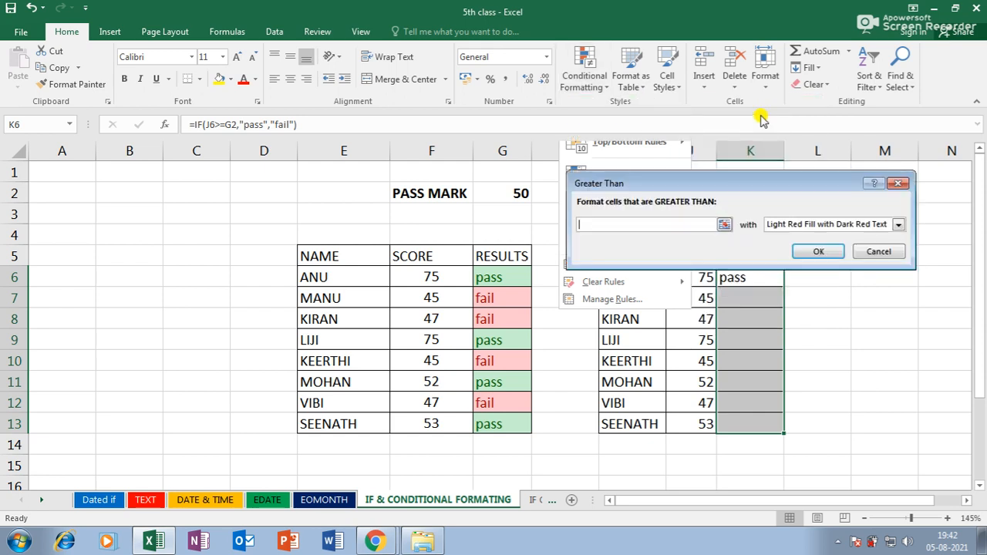
pyautogui.click(876, 254)
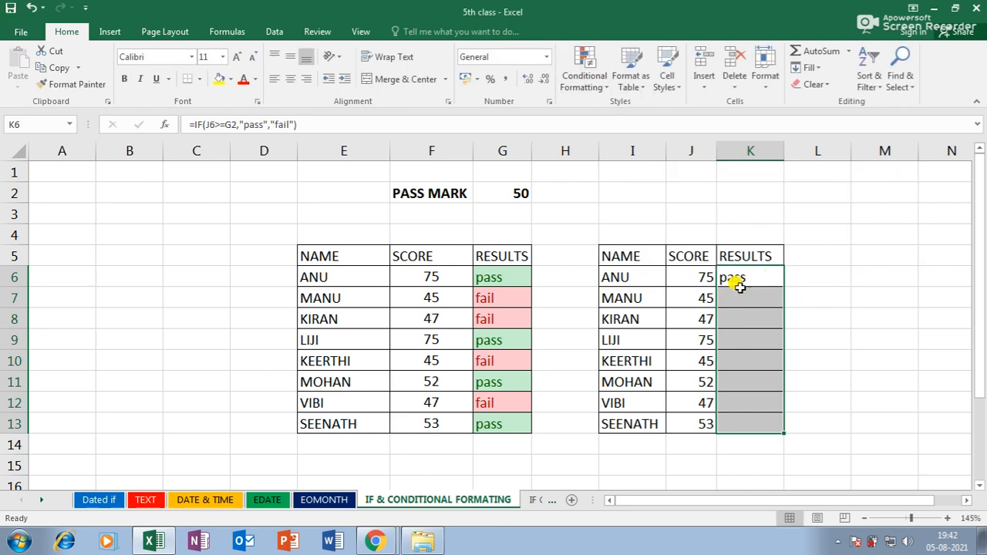
# - Add an Equal To highlight rule to K6:K13 that formats "pass" with Green Fill with Dark Green Text
pyautogui.click(605, 85)
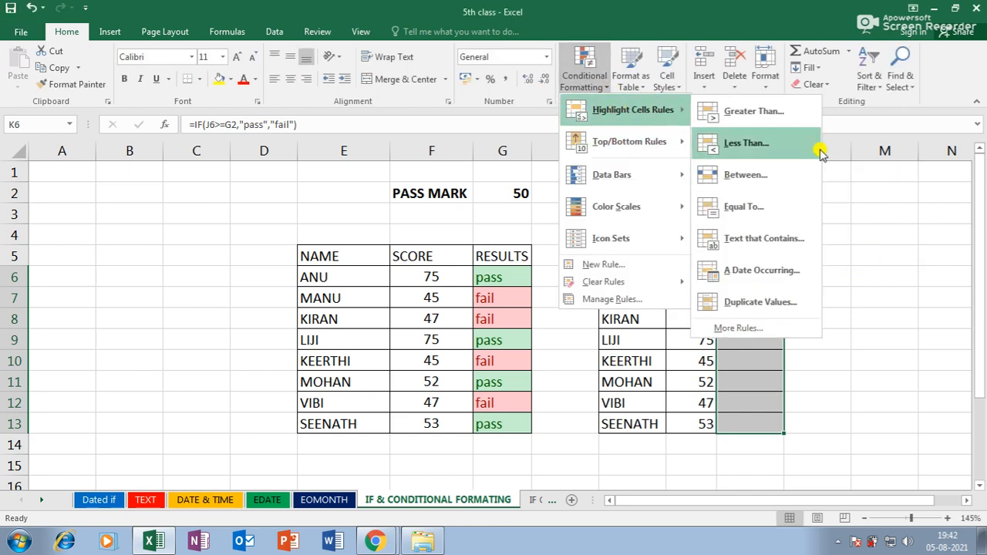
pyautogui.click(743, 206)
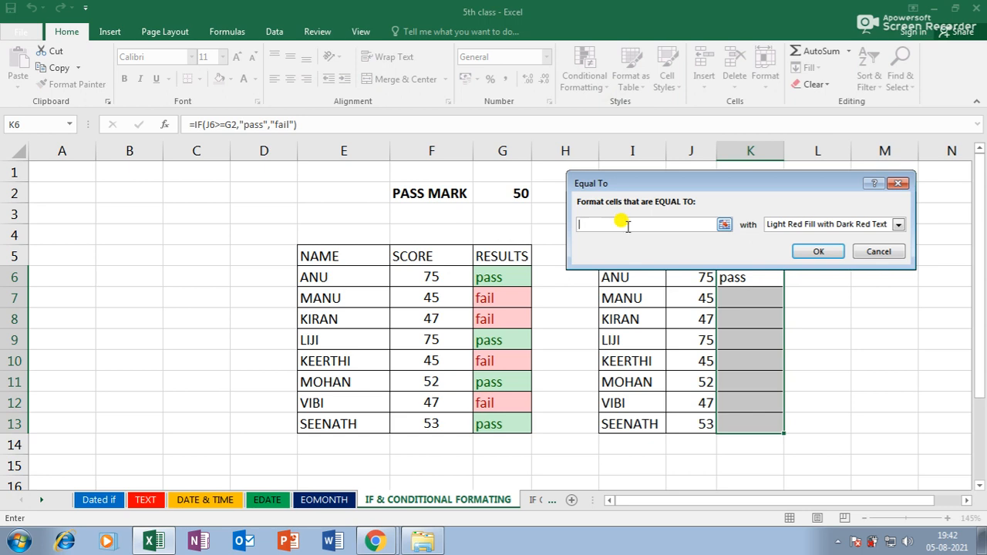
pyautogui.moveTo(705, 184); pyautogui.dragTo(699, 114)
pyautogui.write('pass')
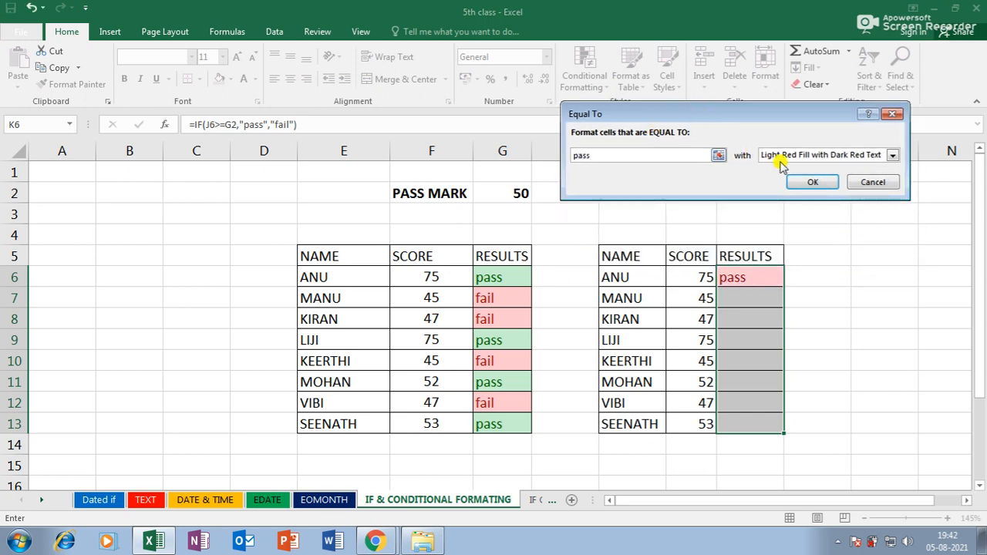
pyautogui.click(893, 155)
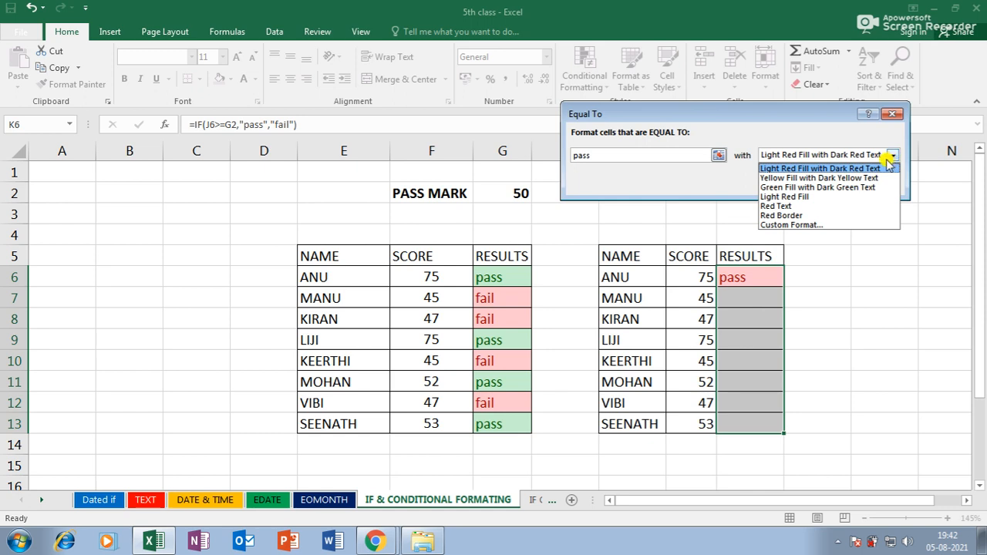
pyautogui.click(862, 187)
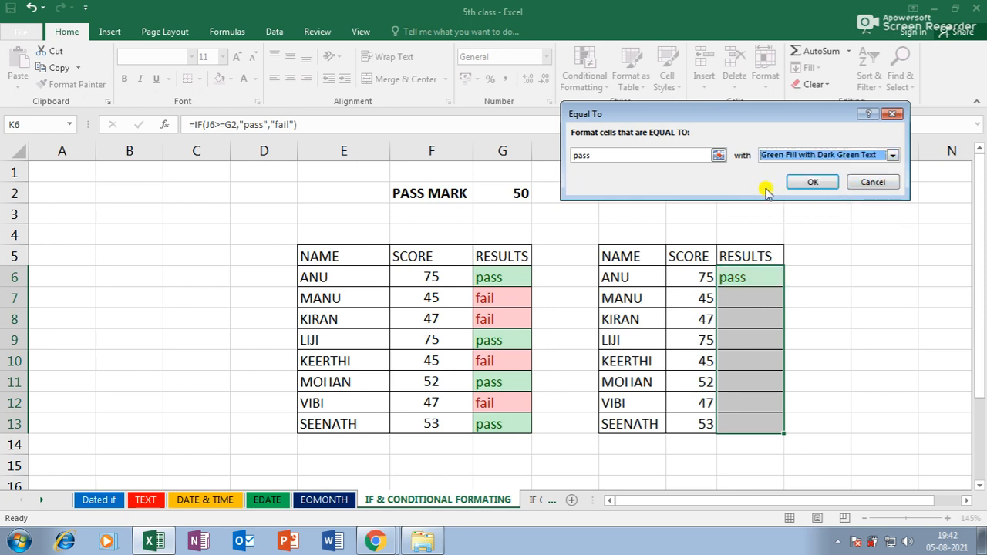
pyautogui.click(822, 190)
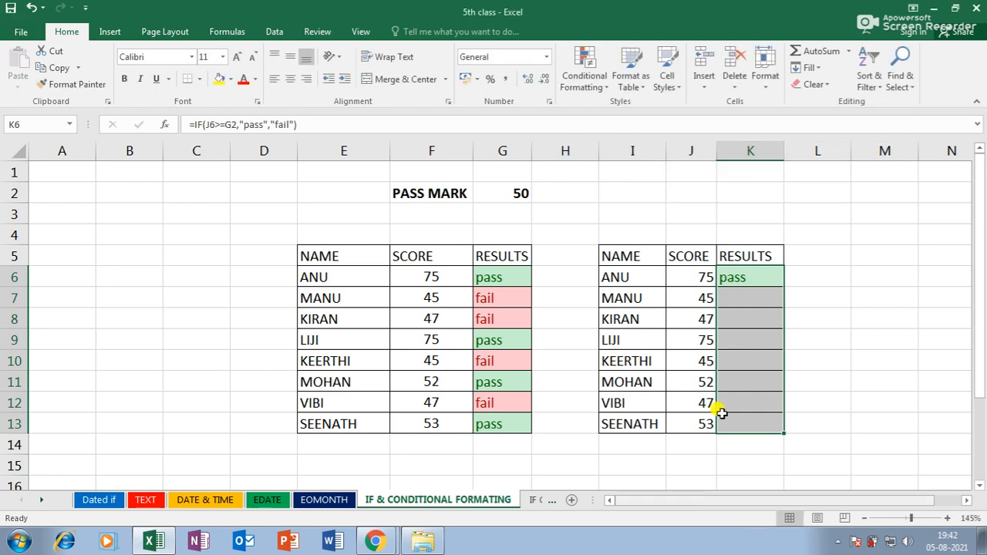
# - Add an Equal To highlight rule to K6:K13 that formats "fail" with Light Red Fill with Dark Red Text
pyautogui.click(607, 91)
pyautogui.moveTo(613, 108)
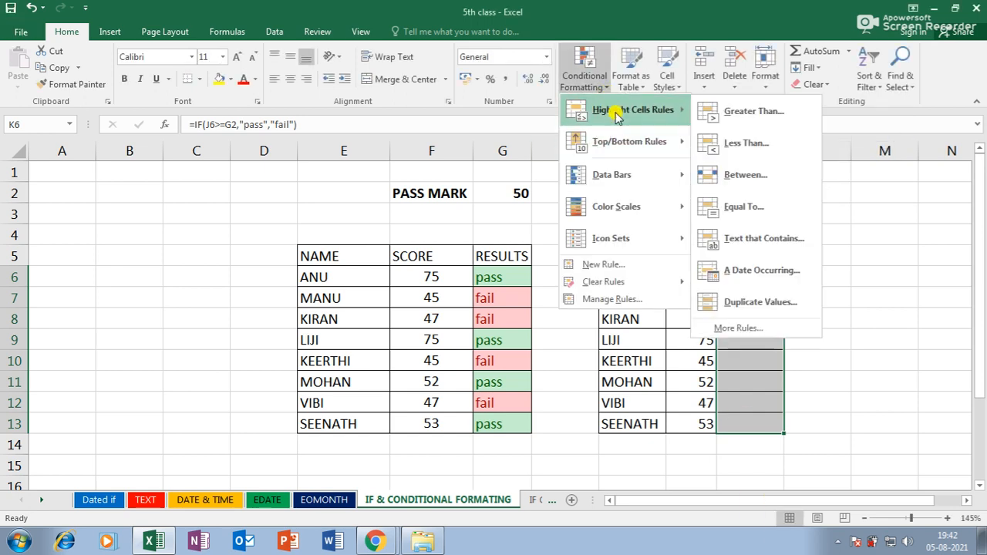
pyautogui.click(772, 200)
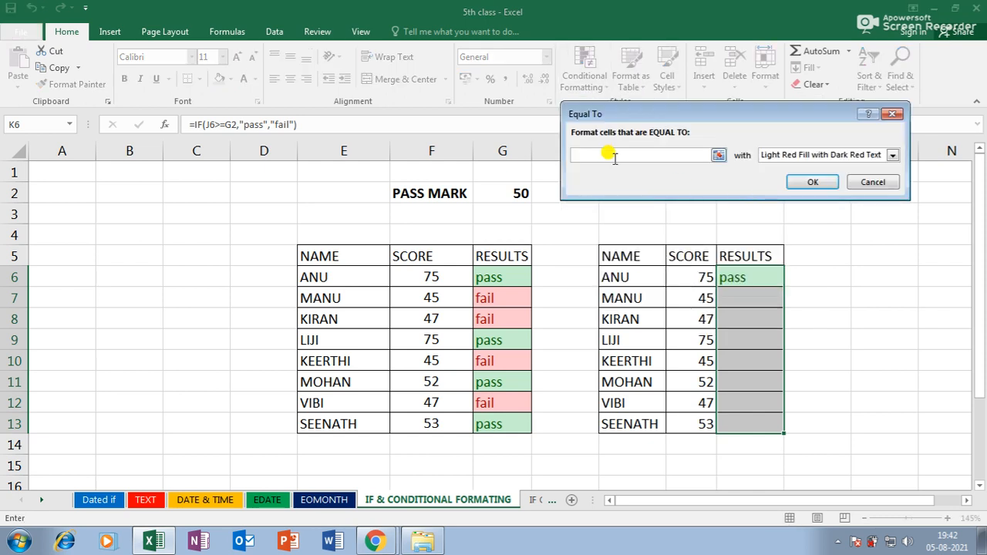
pyautogui.write('fail')
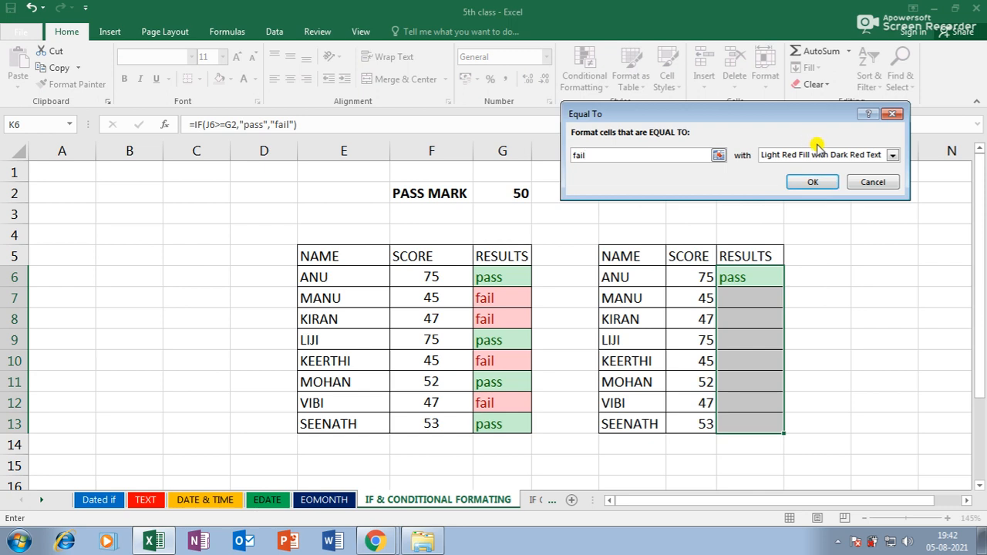
pyautogui.click(813, 183)
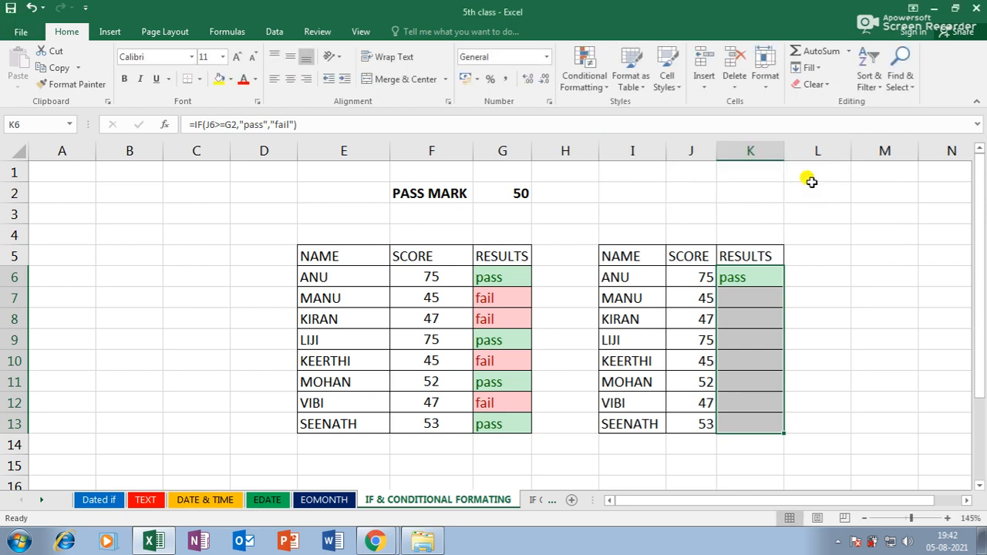
# - Fill the IF formula from K6 down to K13 in the second table
pyautogui.click(765, 277)
pyautogui.moveTo(784, 286); pyautogui.dragTo(769, 432)
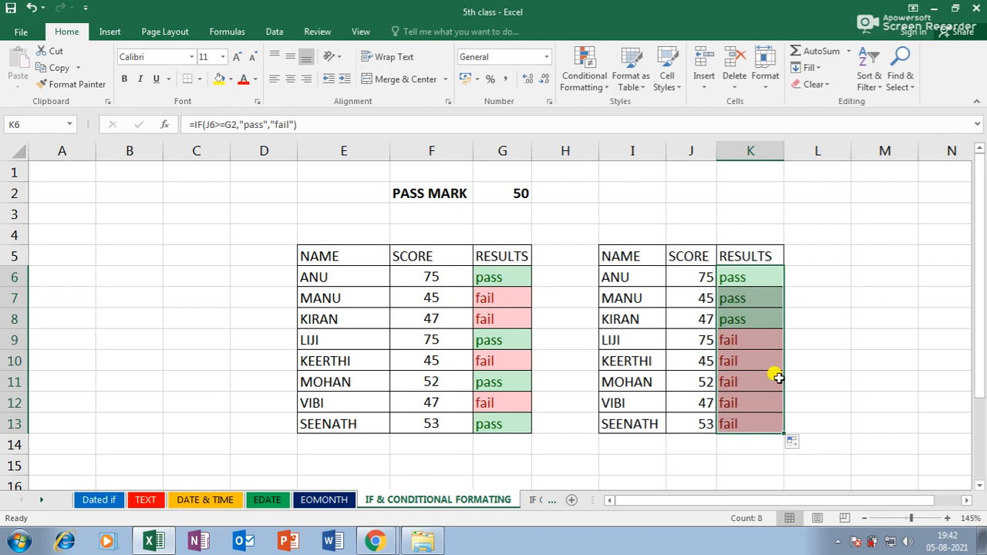
# - Make the pass mark reference in K6 absolute as $G$2 and refill the formula down to K13
pyautogui.doubleClick(756, 277)
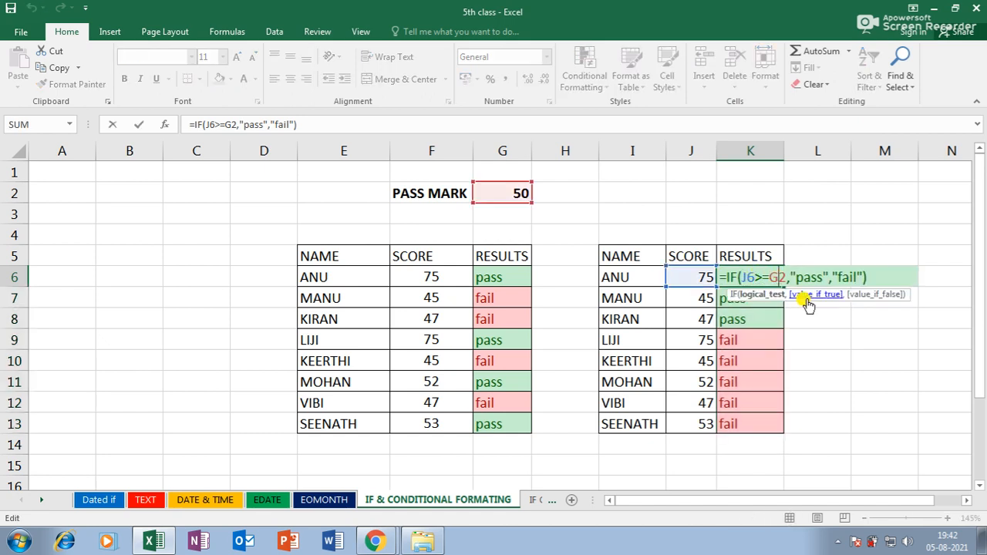
pyautogui.press('F4')
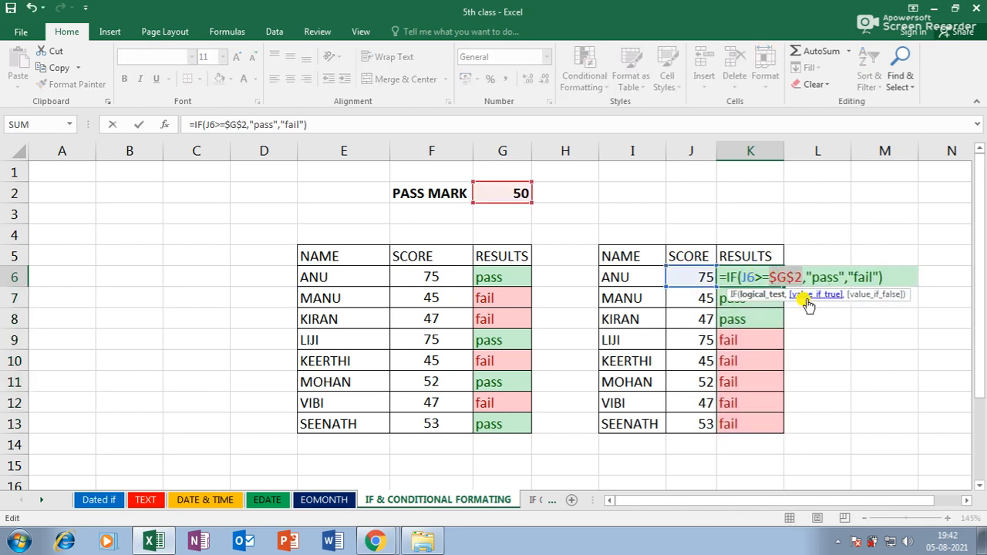
pyautogui.press('Return')
pyautogui.click(745, 278)
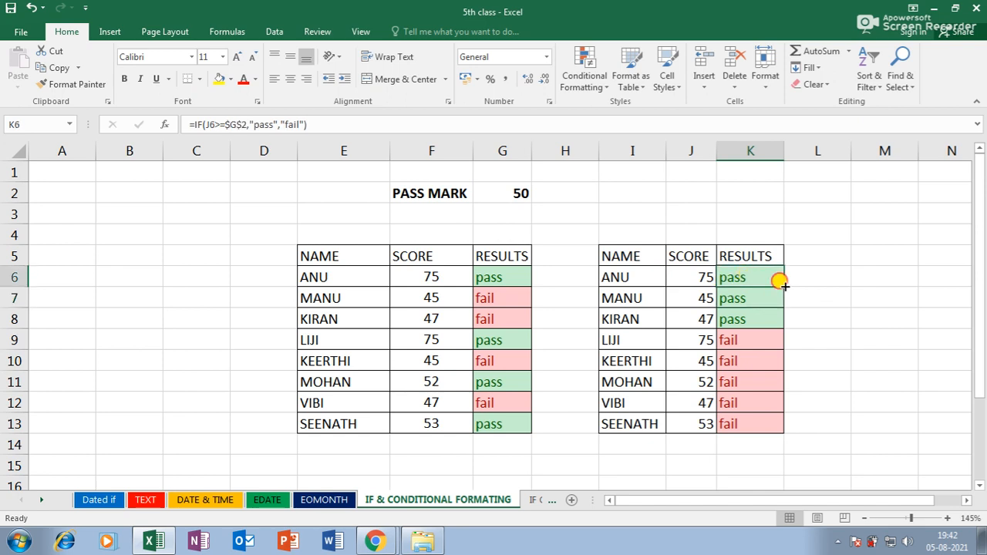
pyautogui.moveTo(784, 285); pyautogui.dragTo(758, 421)
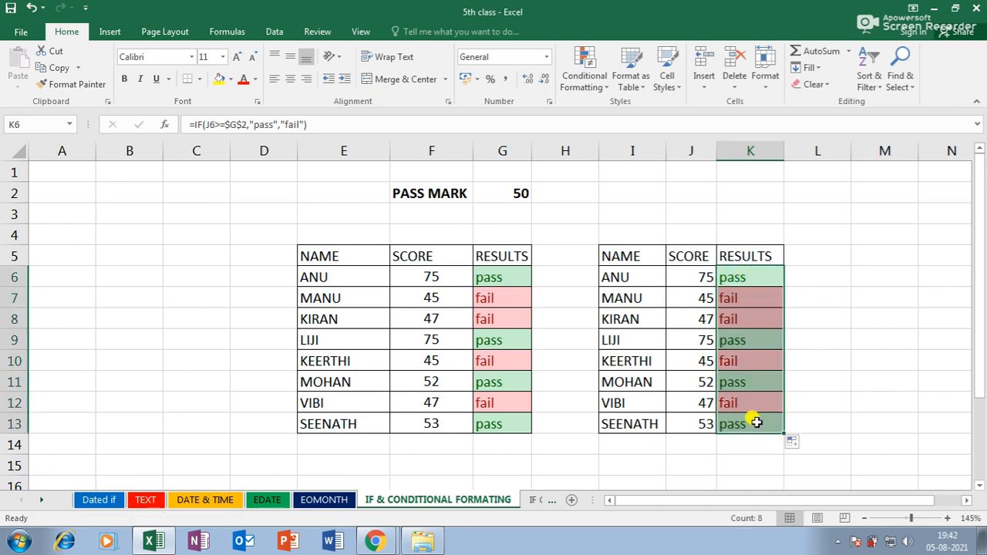
# - Color the IF & CONDITIONAL FORMATING sheet tab standard blue and check it from the EOMONTH sheet
pyautogui.rightClick(484, 500)
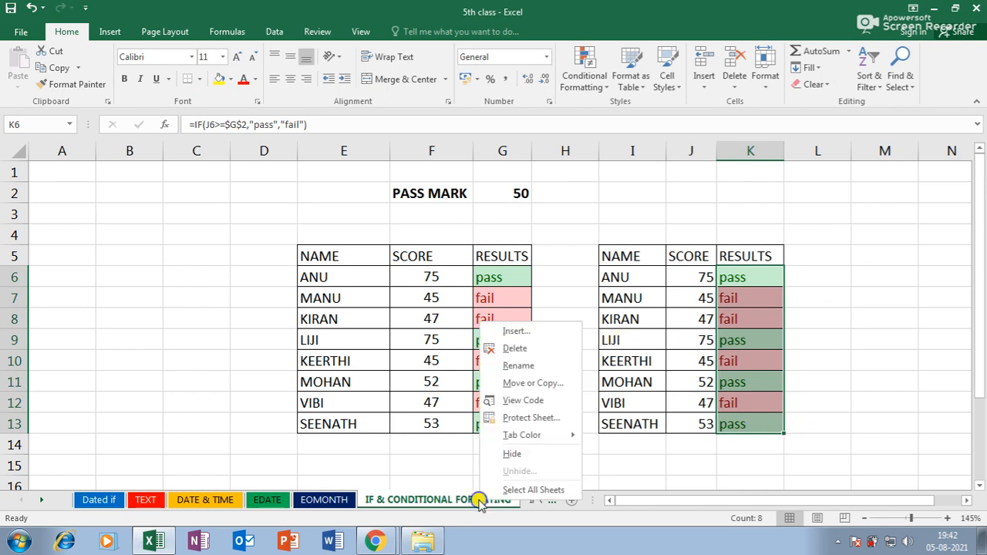
pyautogui.moveTo(540, 436)
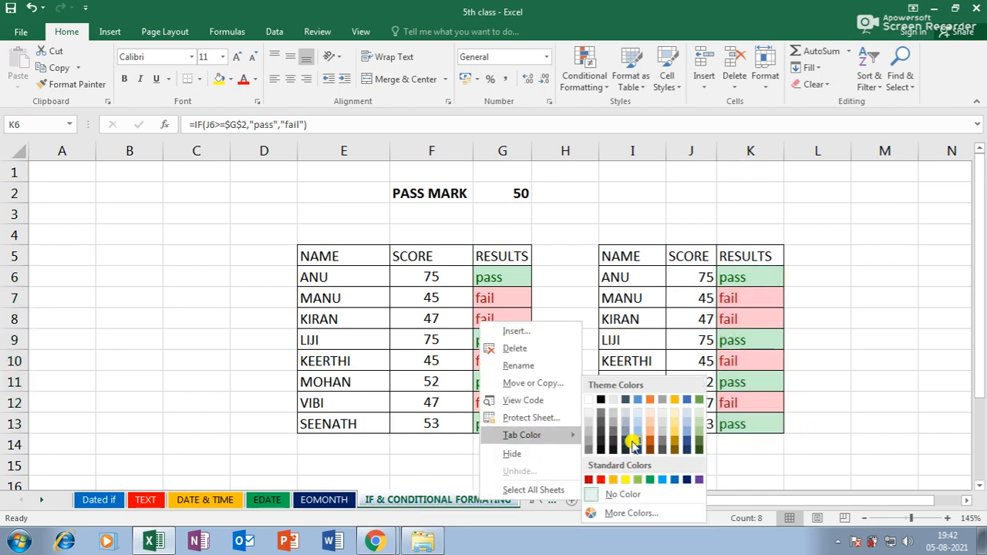
pyautogui.click(677, 480)
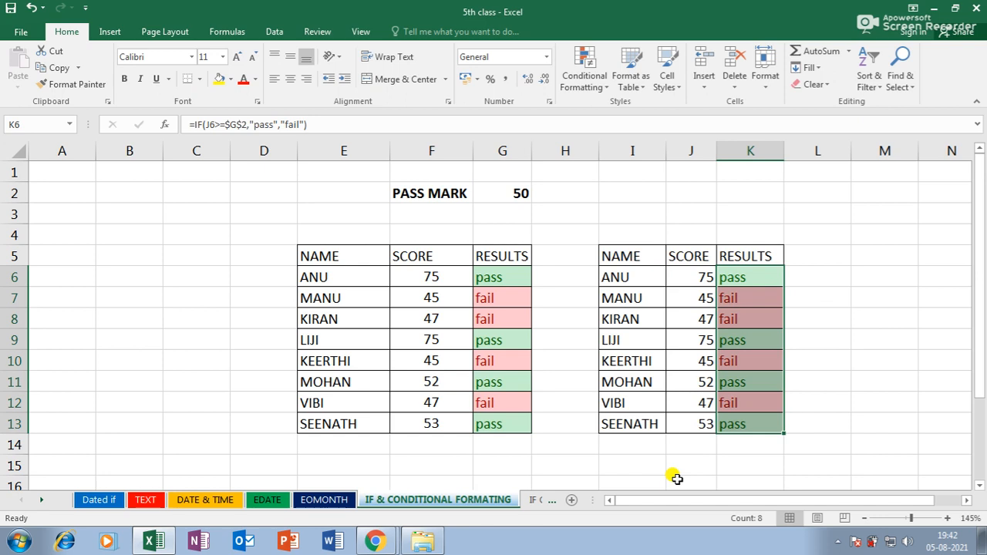
pyautogui.click(332, 500)
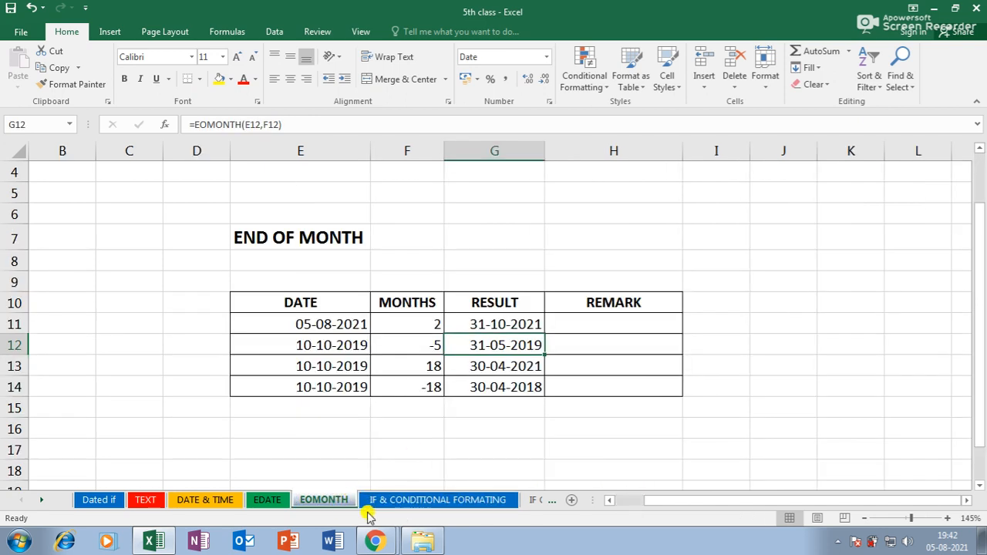
# - Check the Google Meet call in Chrome, then return to the Excel workbook and dismiss the presenting notification
pyautogui.click(390, 544)
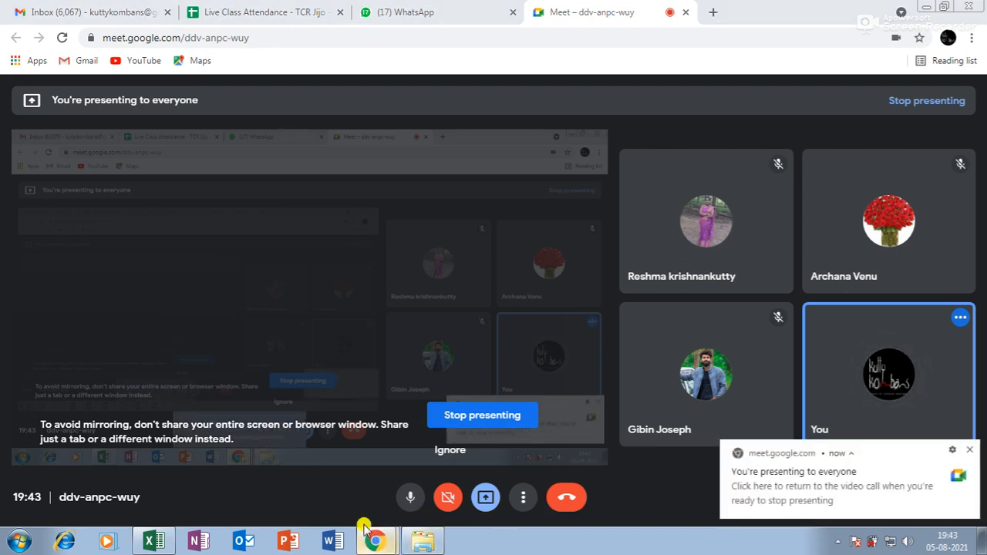
pyautogui.click(154, 542)
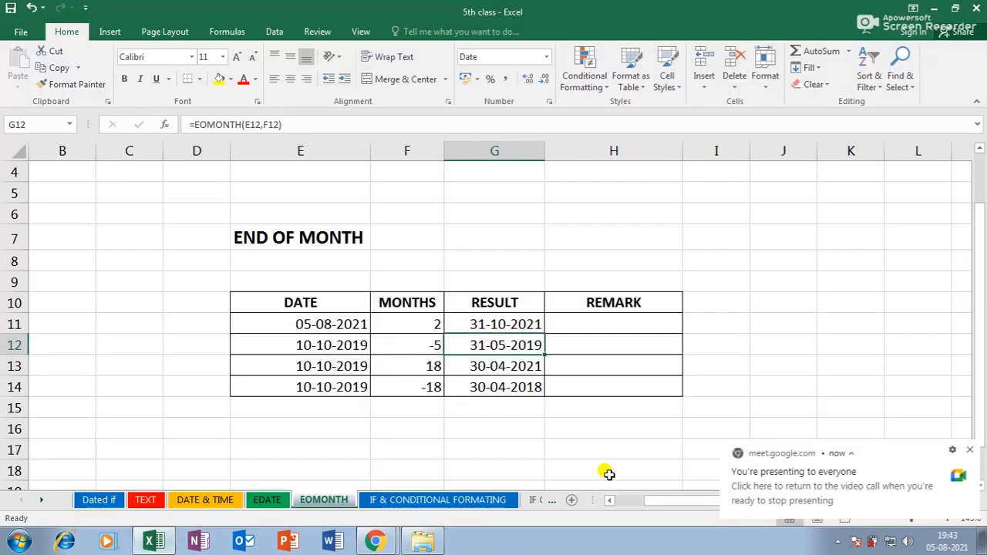
pyautogui.click(970, 455)
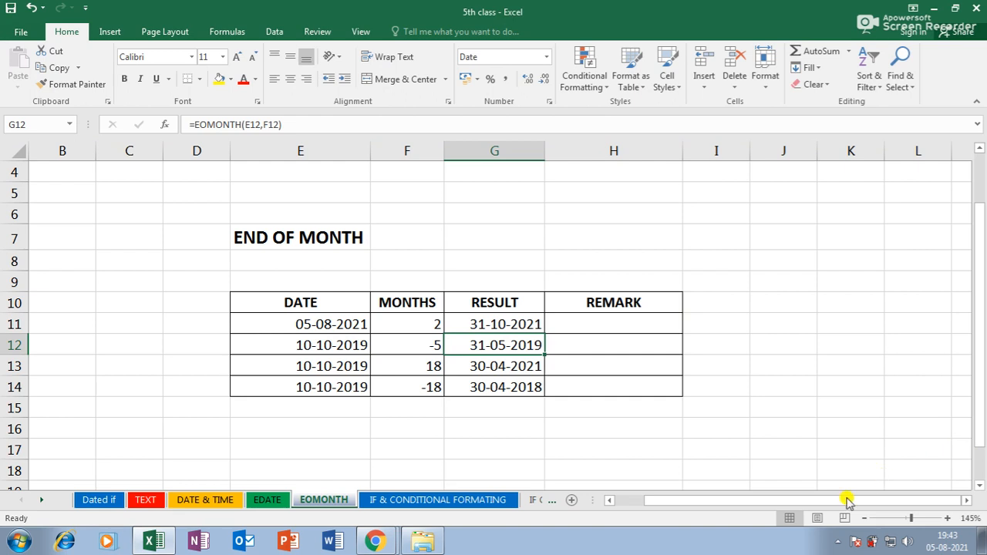
# - Insert a new worksheet and place it between the IF & CONDITIONAL FORMATING and IF COMMISSION sheets
pyautogui.click(404, 500)
pyautogui.click(531, 501)
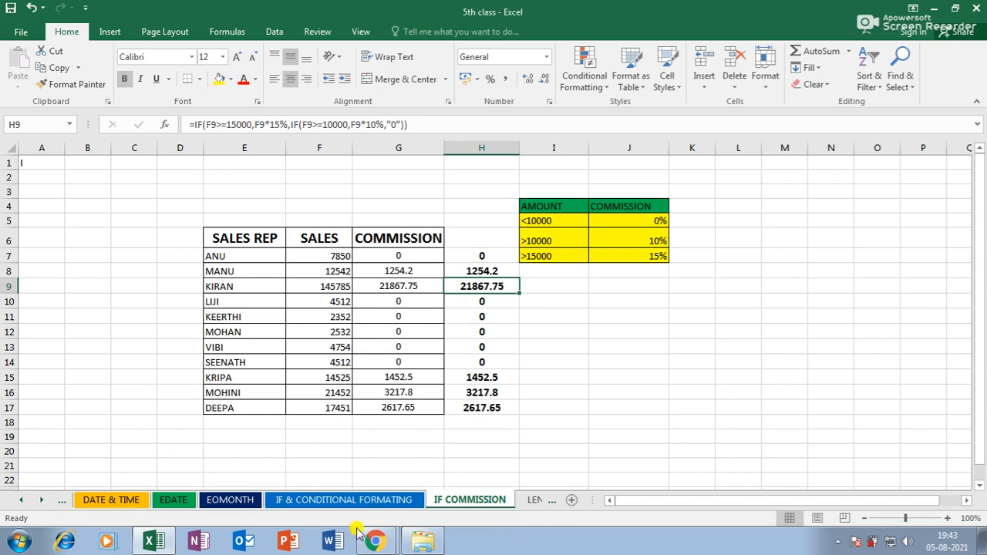
pyautogui.rightClick(386, 500)
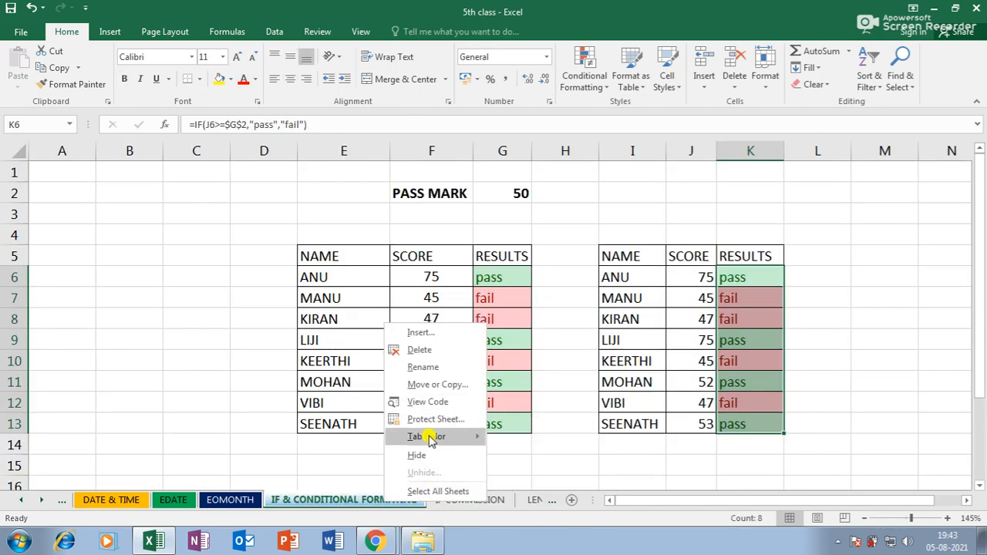
pyautogui.click(429, 335)
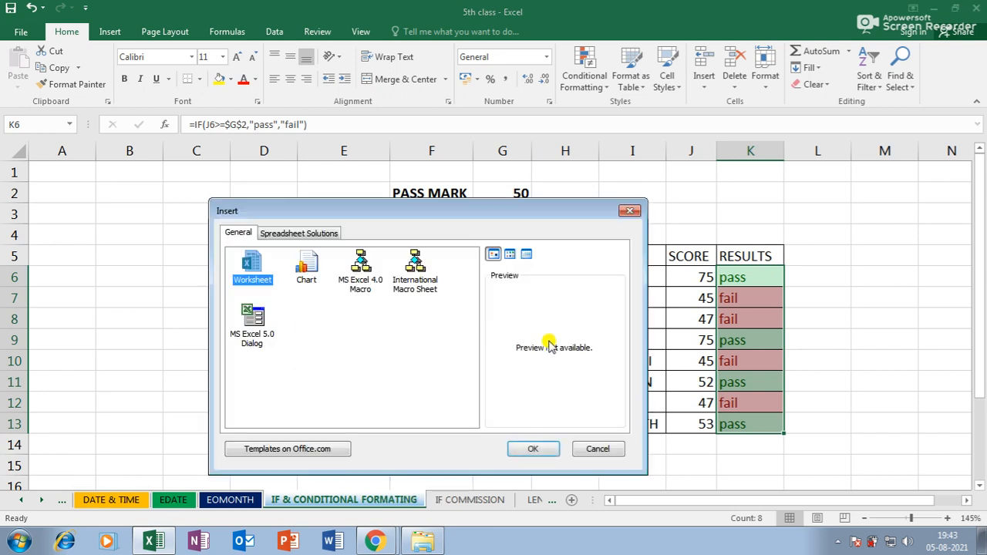
pyautogui.click(532, 449)
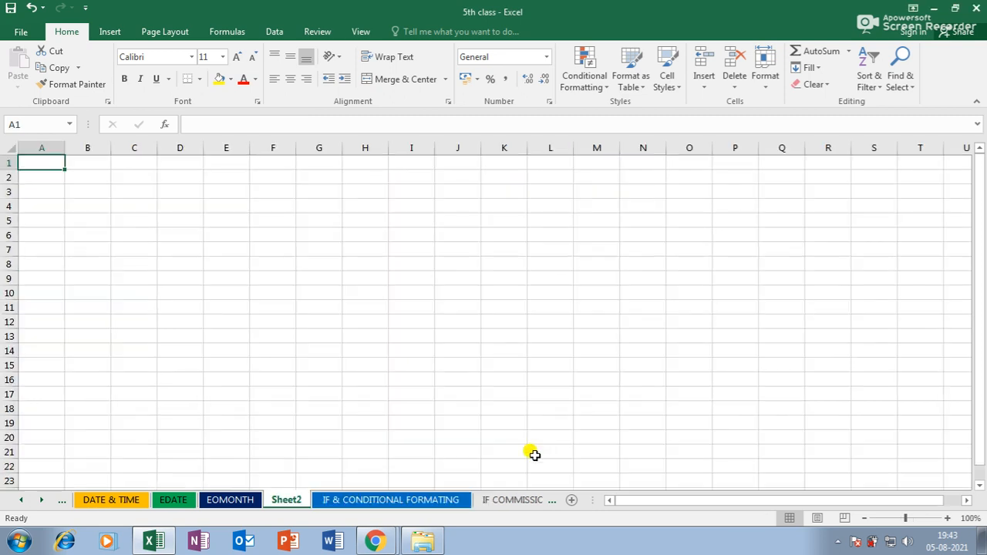
pyautogui.moveTo(286, 500); pyautogui.dragTo(470, 502)
# - Rename the newly inserted worksheet as bonus
pyautogui.doubleClick(456, 501)
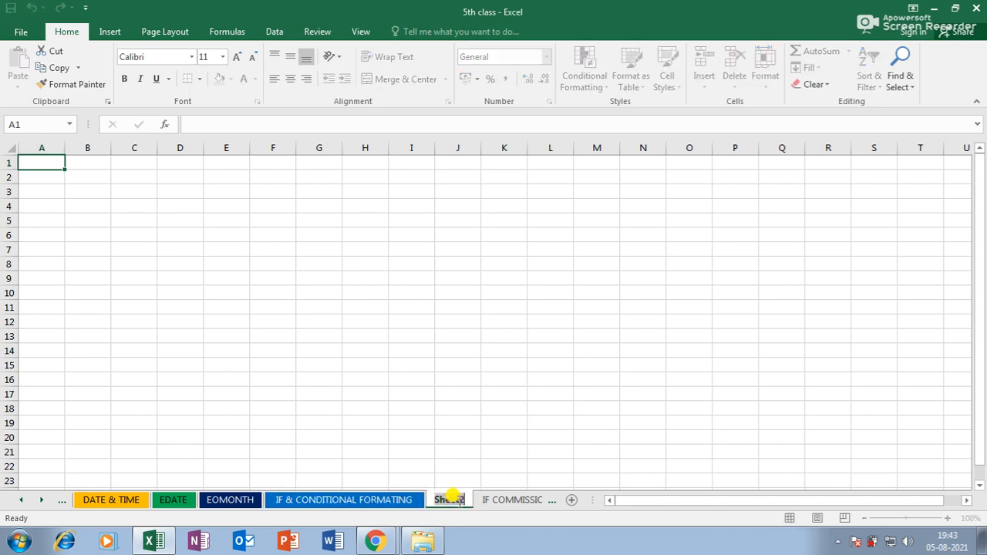
pyautogui.write('bonus')
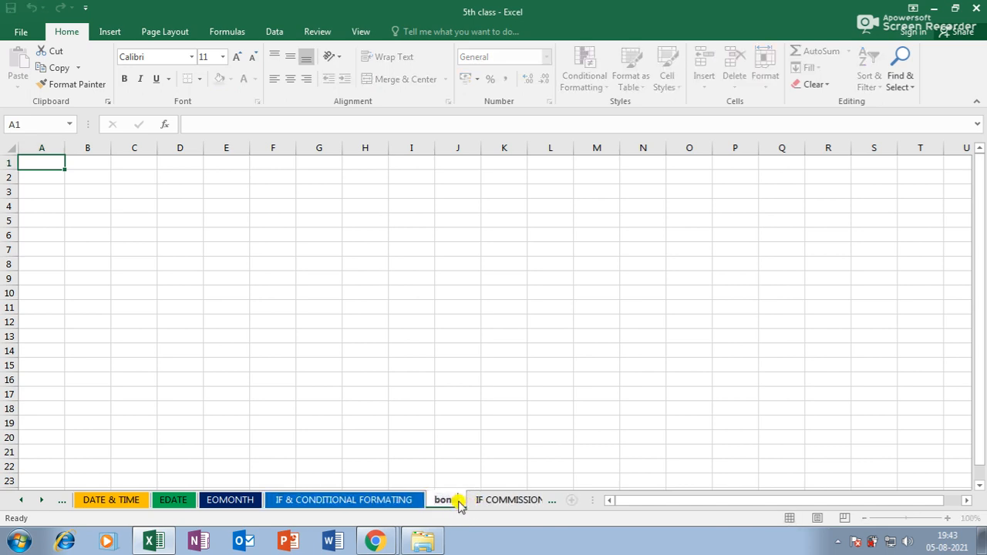
pyautogui.press('Return')
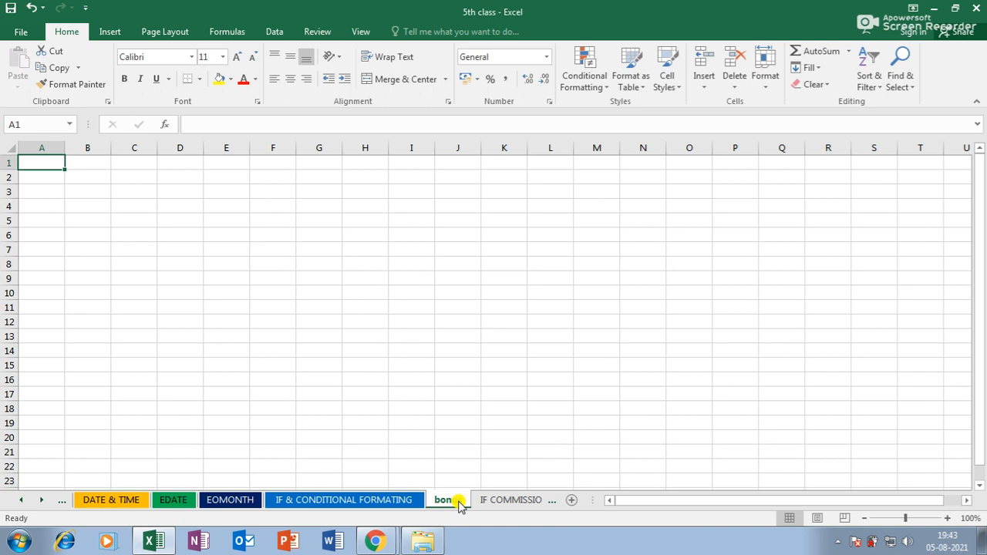
# - Color the bonus sheet tab with a dark green shade from the theme colors
pyautogui.click(496, 501)
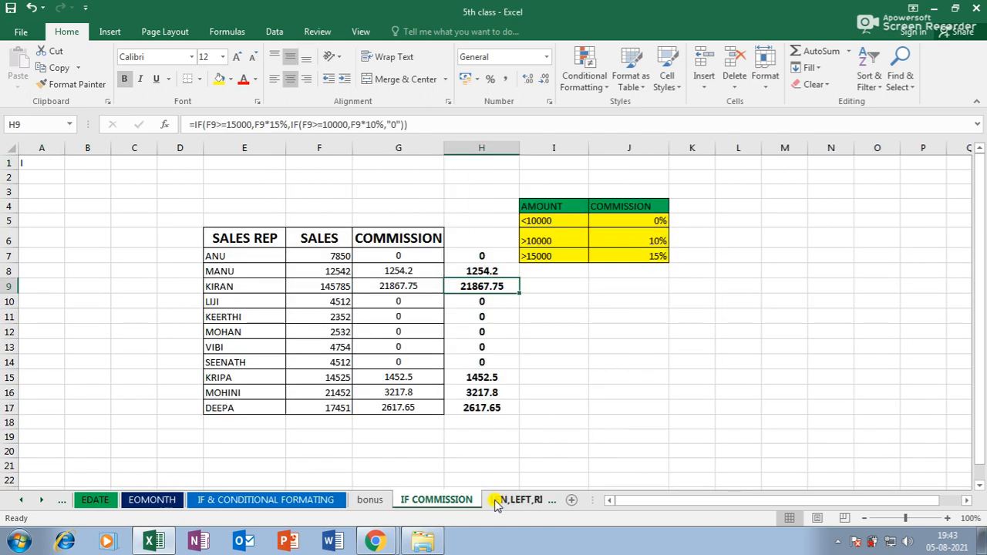
pyautogui.click(388, 501)
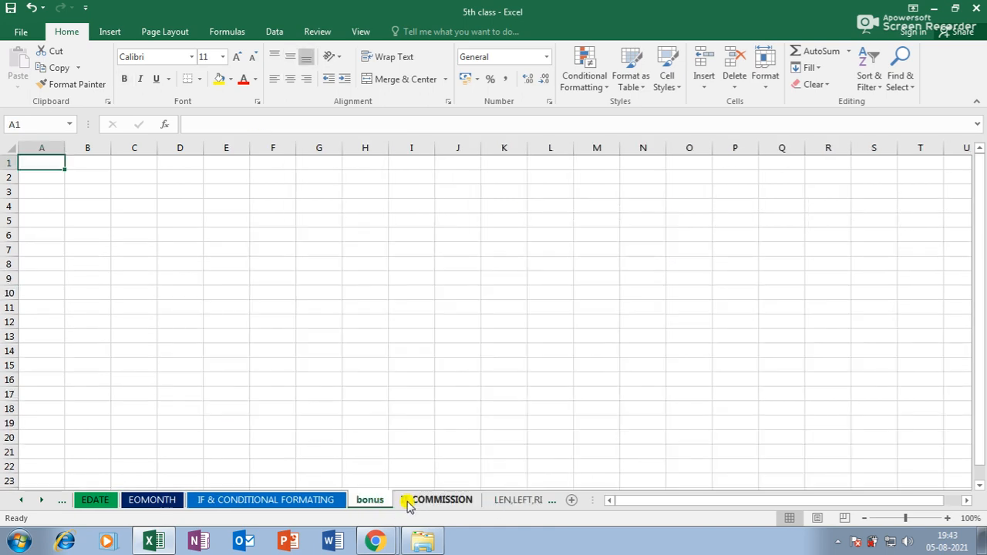
pyautogui.rightClick(426, 502)
pyautogui.rightClick(375, 500)
pyautogui.moveTo(419, 432)
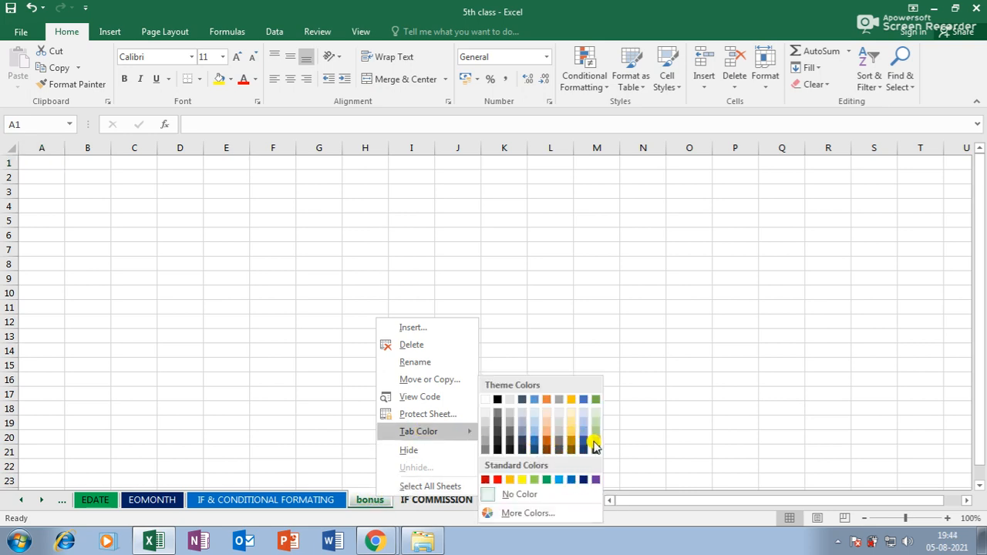
pyautogui.click(596, 445)
# - On the bonus sheet, enter the headings Sl no in D5 and Name in E5
pyautogui.click(425, 500)
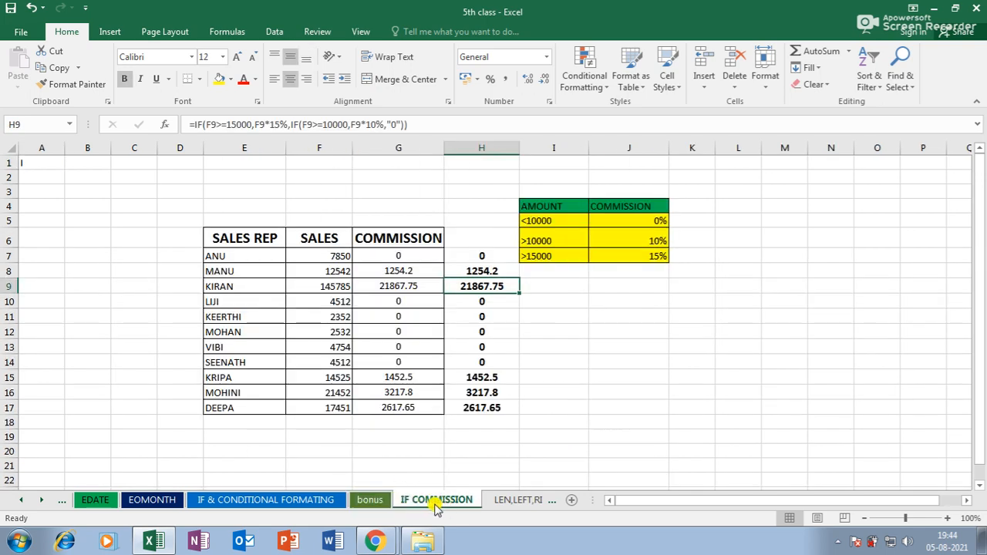
pyautogui.click(368, 500)
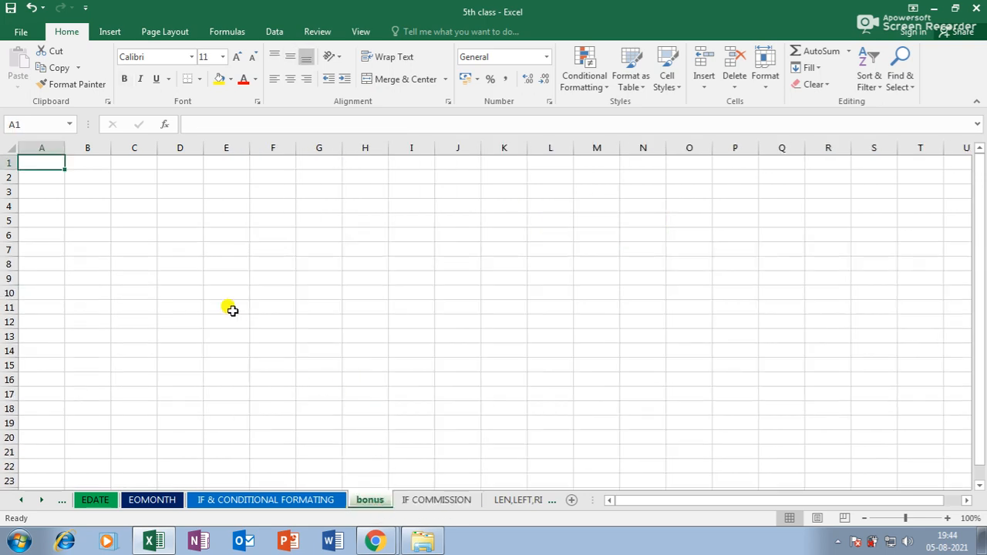
pyautogui.click(267, 224)
pyautogui.click(197, 222)
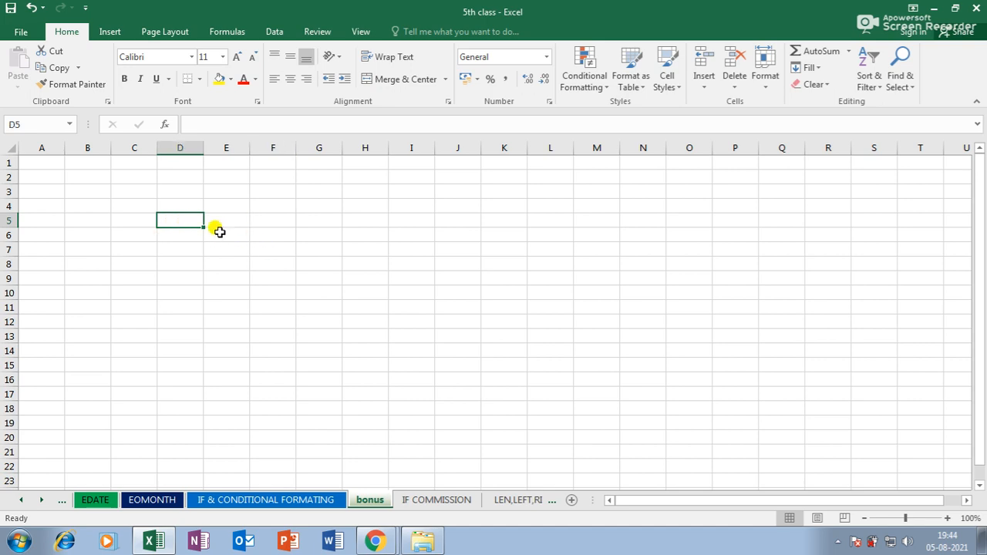
pyautogui.write('Sl no')
pyautogui.press('Tab')
pyautogui.scroll(2, 197, 230)
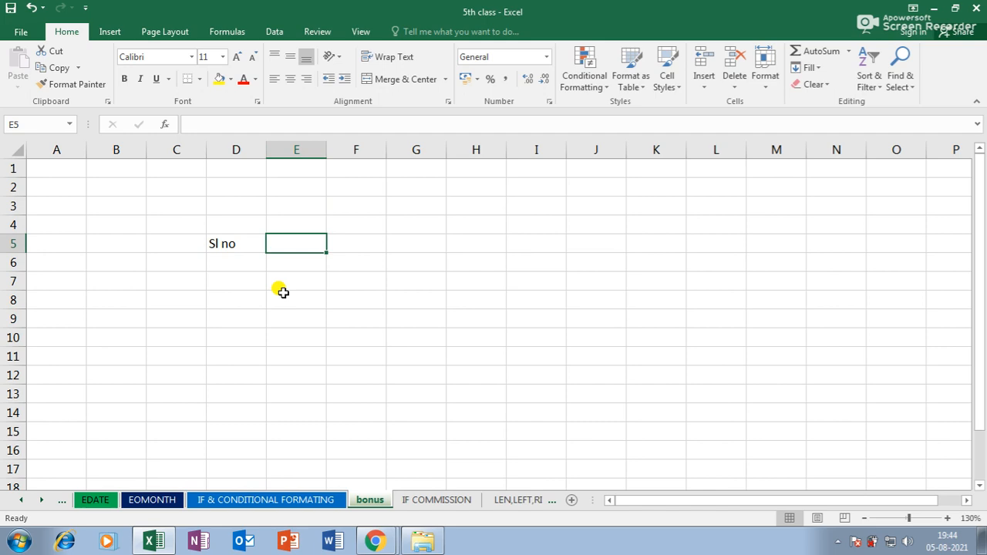
pyautogui.write('Nm')
pyautogui.press('BackSpace')
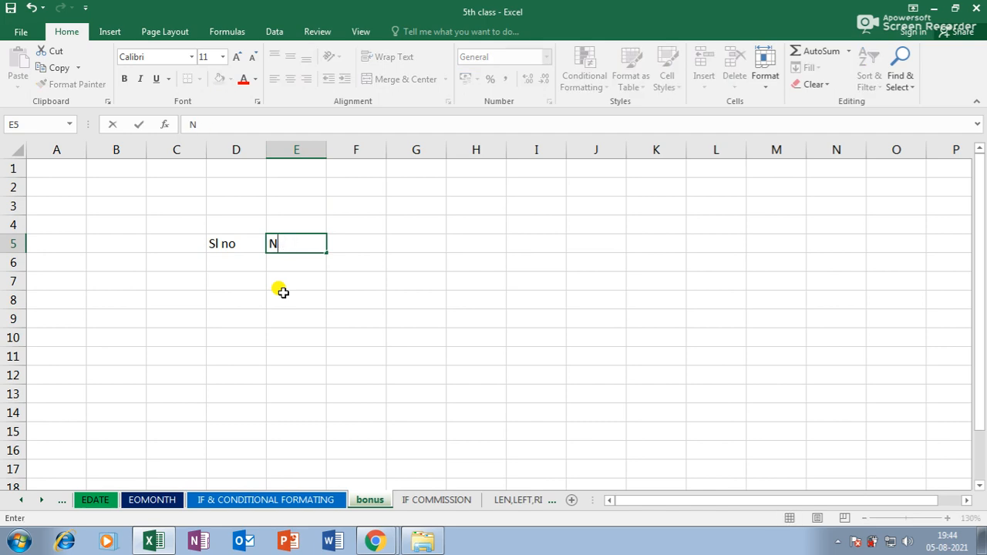
pyautogui.write('ame')
pyautogui.press('Tab')
# - Enter the heading Basic Salary in cell F5, correcting its spelling
pyautogui.write('N')
pyautogui.write('Basic Slary')
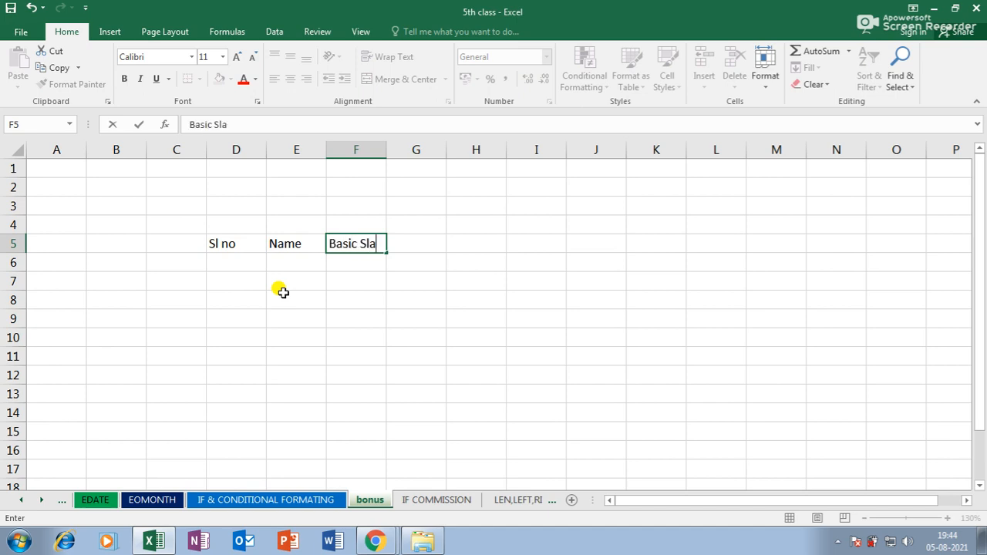
pyautogui.press('Tab')
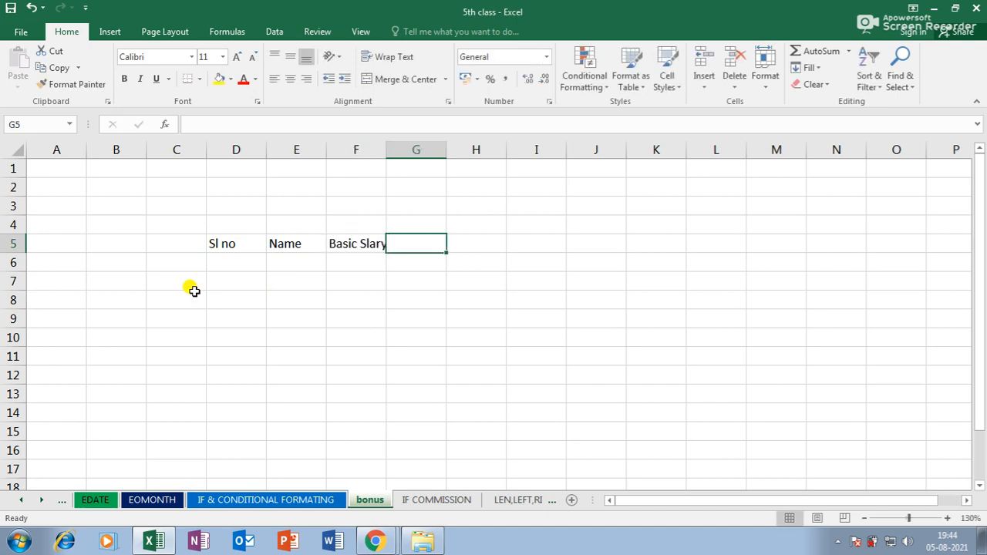
pyautogui.doubleClick(365, 244)
pyautogui.write('a')
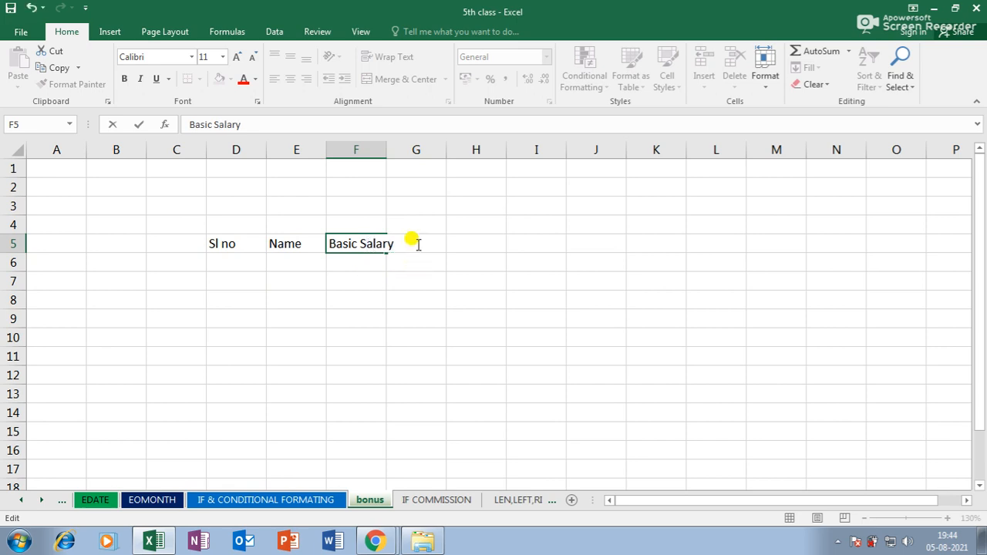
pyautogui.click(416, 338)
# - Widen the Basic Salary and Name columns and narrow the Sl no column
pyautogui.moveTo(387, 150); pyautogui.dragTo(414, 151)
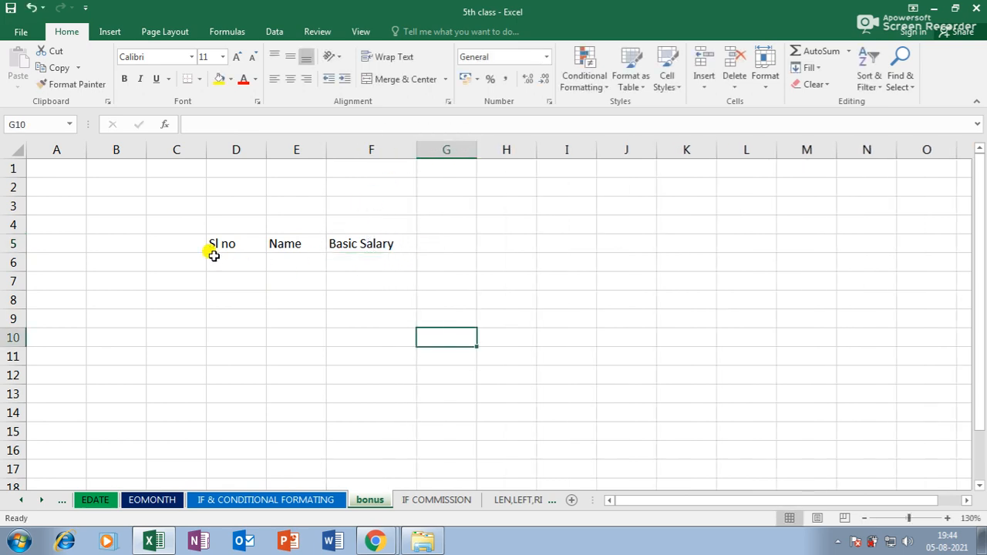
pyautogui.moveTo(326, 152); pyautogui.dragTo(359, 152)
pyautogui.moveTo(265, 151); pyautogui.dragTo(255, 151)
# - Enter the headings Target, Sale, Bonus and Net Salary in G5:J5, and widen columns I and J
pyautogui.click(470, 241)
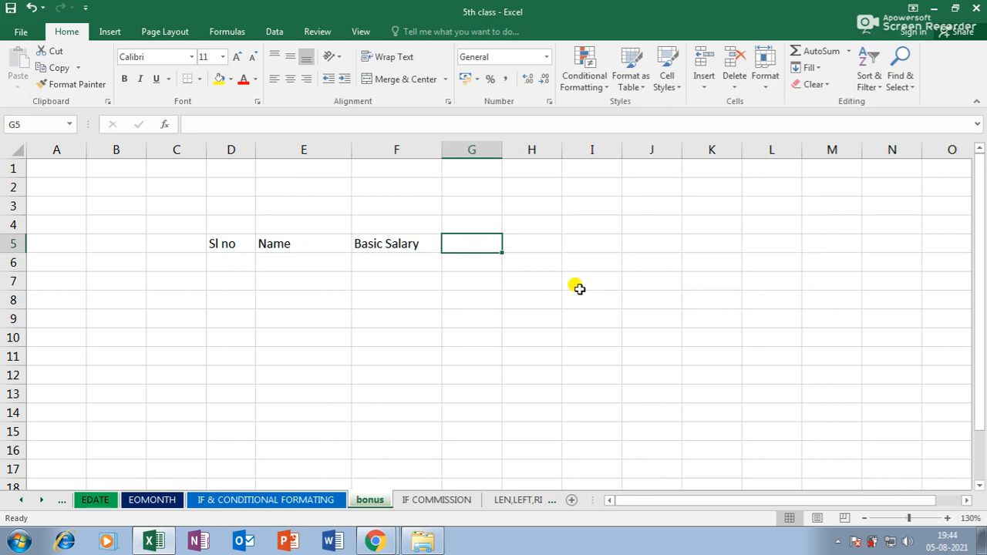
pyautogui.write('Target')
pyautogui.press('Tab')
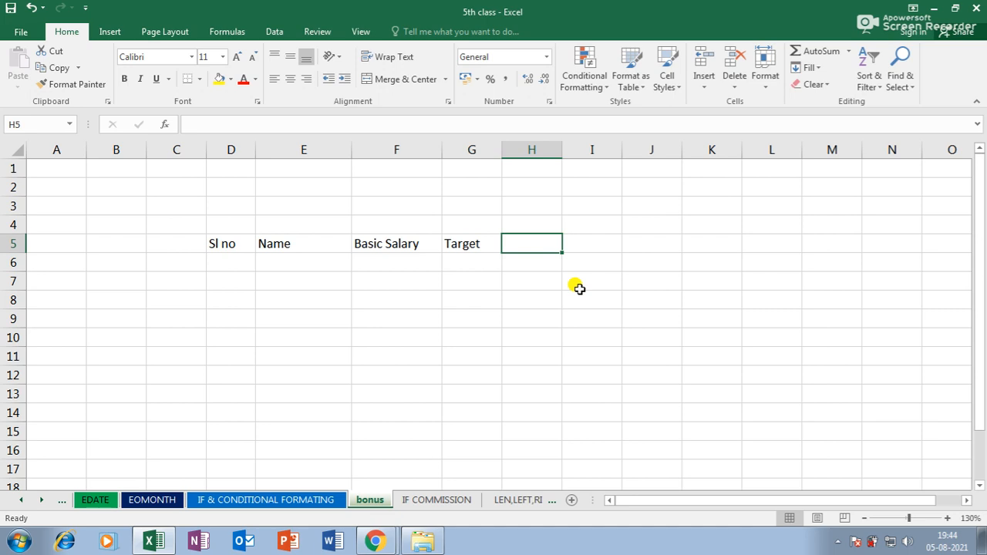
pyautogui.write('Sale')
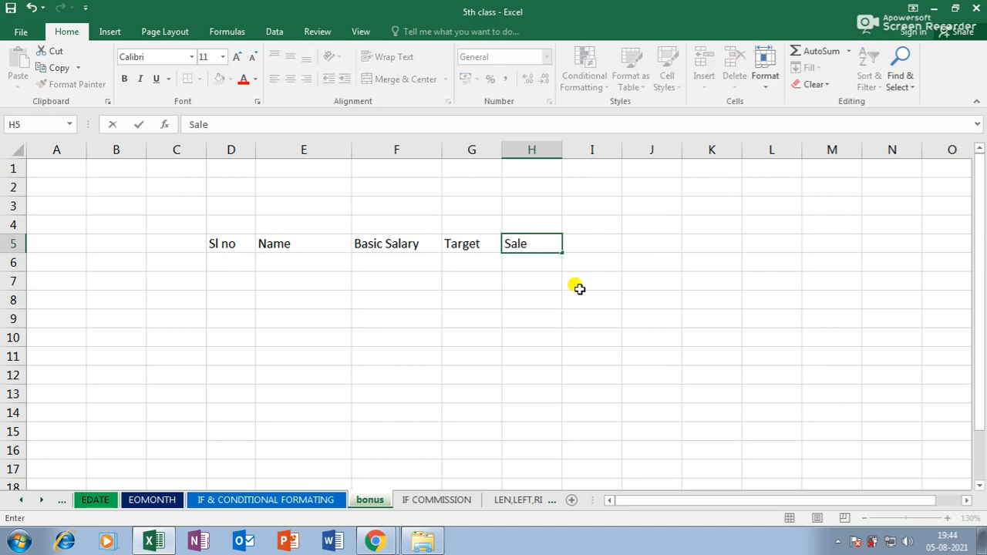
pyautogui.press('Tab')
pyautogui.write('B')
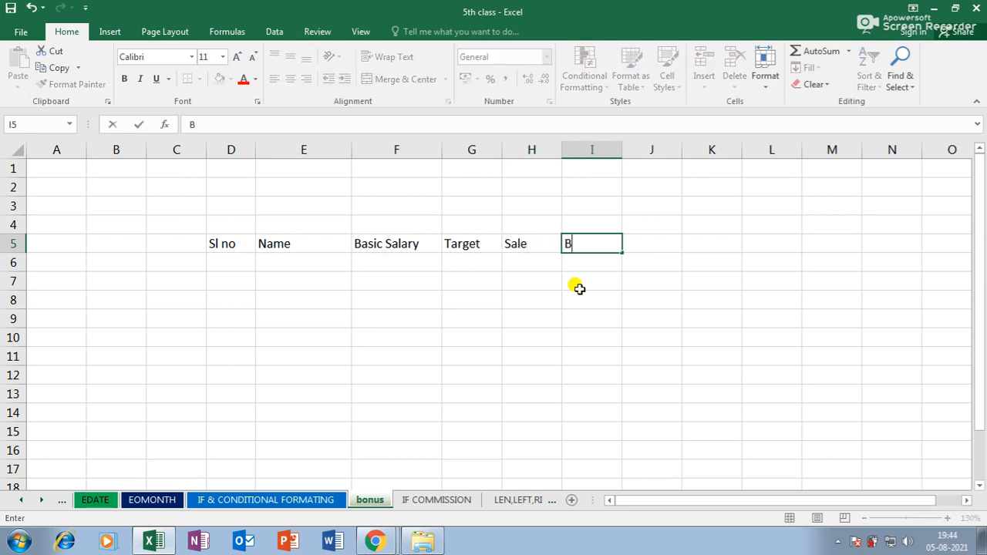
pyautogui.write('onus')
pyautogui.press('Tab')
pyautogui.write('N')
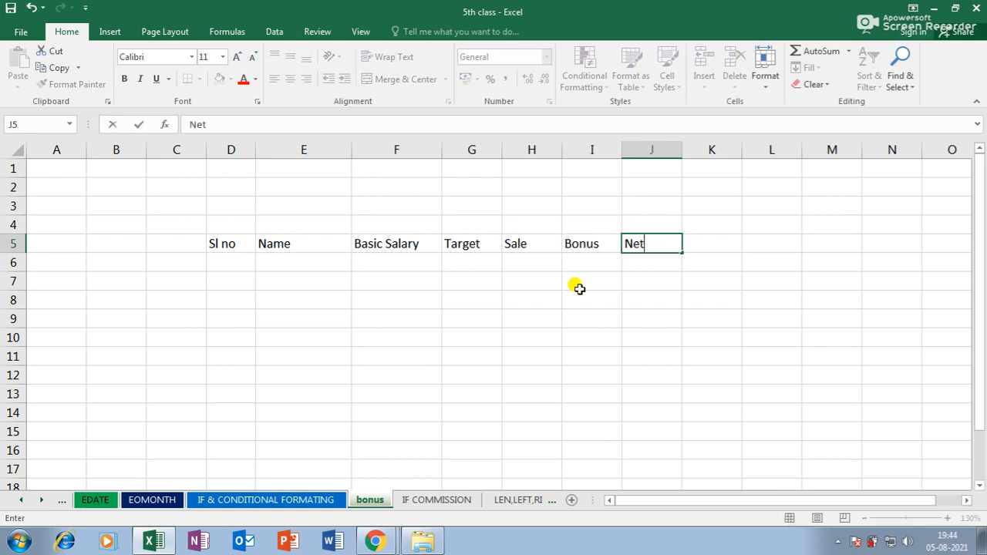
pyautogui.write('et Salary')
pyautogui.press('Return')
pyautogui.moveTo(682, 150); pyautogui.dragTo(709, 150)
pyautogui.moveTo(622, 150); pyautogui.dragTo(654, 150)
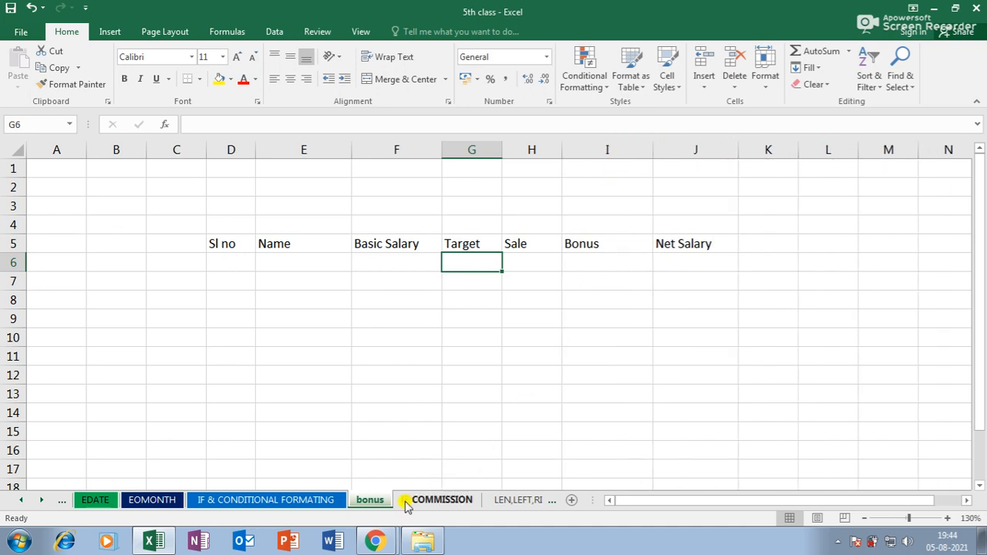
# - Copy the sales rep names and sales figures in E7:F17 of IF COMMISSION to the bonus sheet, starting at E6
pyautogui.click(288, 500)
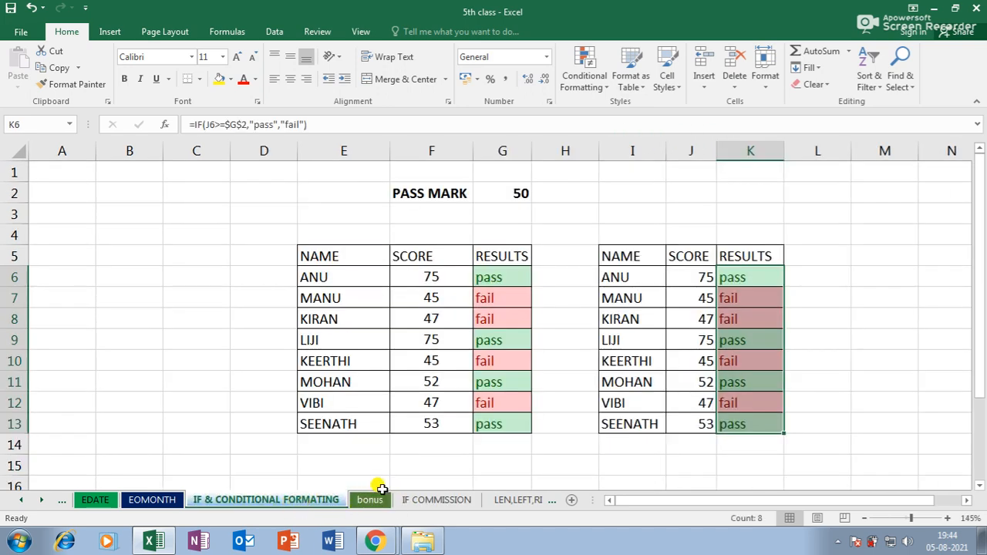
pyautogui.click(429, 500)
pyautogui.moveTo(248, 256); pyautogui.dragTo(321, 406)
pyautogui.hotkey('ctrl', 'c')
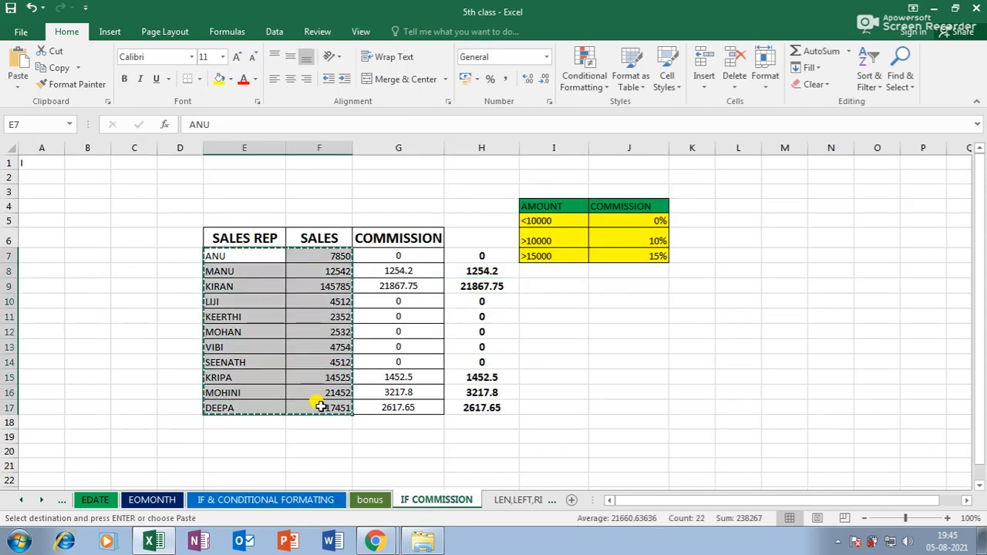
pyautogui.click(370, 500)
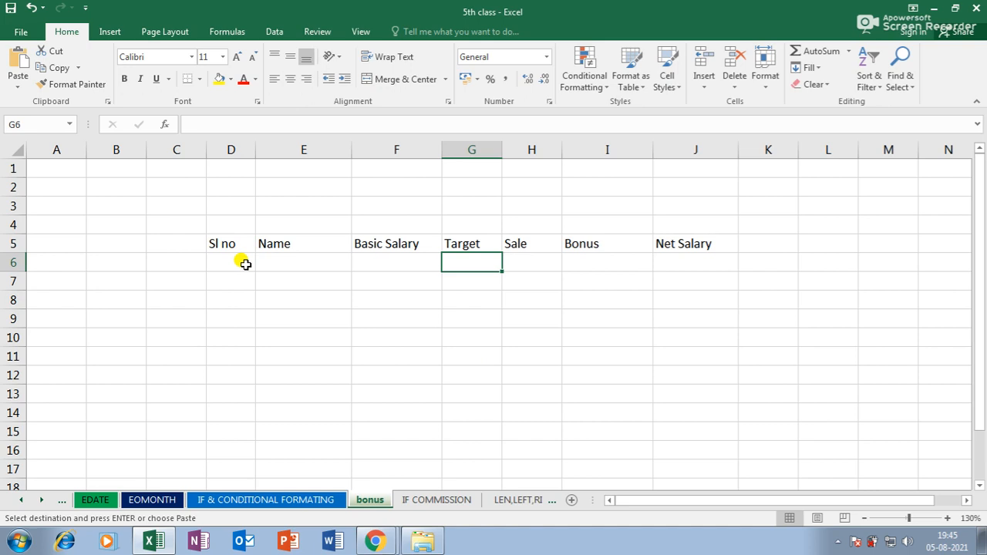
pyautogui.click(282, 263)
pyautogui.hotkey('ctrl', 'v')
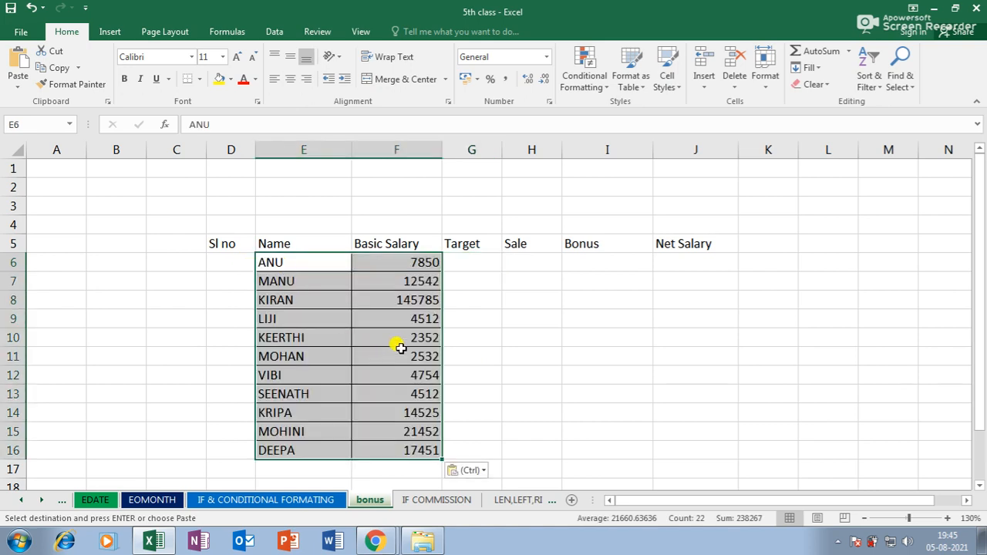
# - Number the rows 1 to 11 in D6:D16 under Sl no and center the numbers
pyautogui.click(234, 265)
pyautogui.write('1')
pyautogui.press('Return')
pyautogui.write('2')
pyautogui.press('Return')
pyautogui.moveTo(233, 265); pyautogui.dragTo(231, 451)
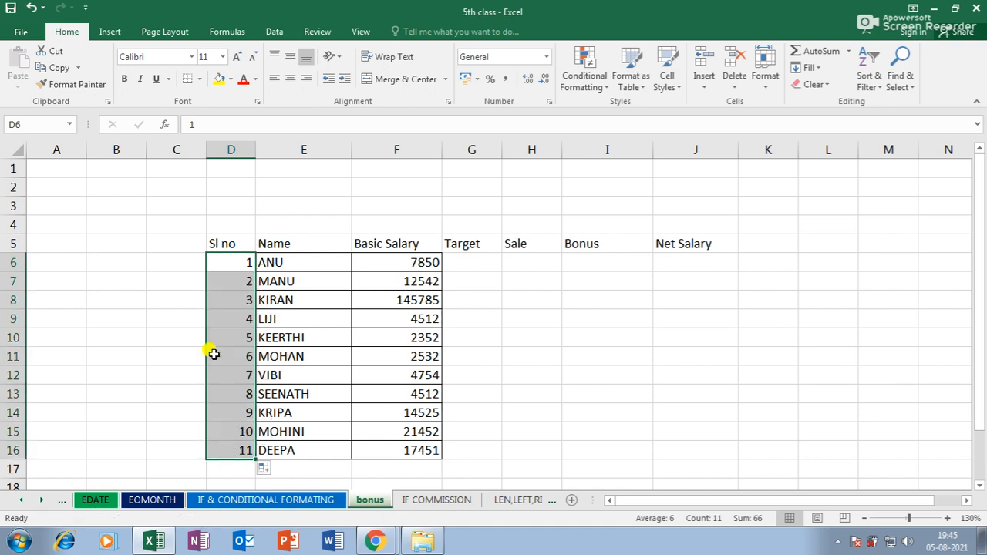
pyautogui.click(290, 77)
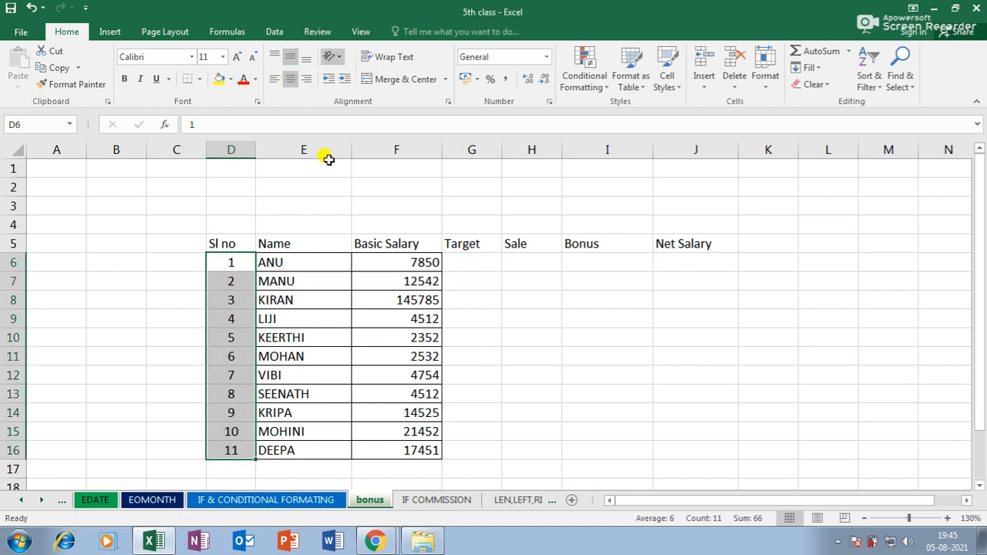
# - Apply All Borders to D6:F16 and slightly widen the Target column
pyautogui.moveTo(228, 259); pyautogui.dragTo(375, 441)
pyautogui.click(199, 79)
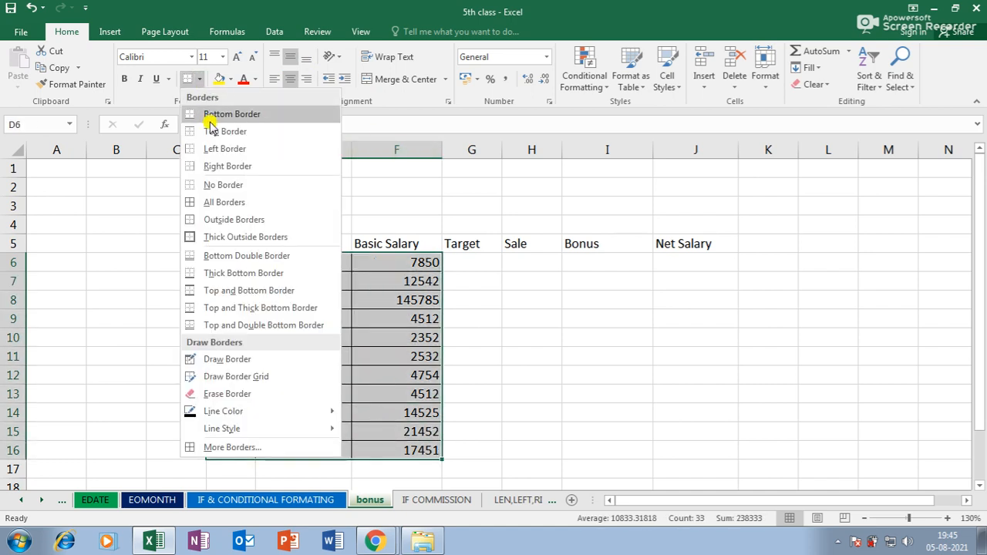
pyautogui.click(220, 200)
pyautogui.click(361, 351)
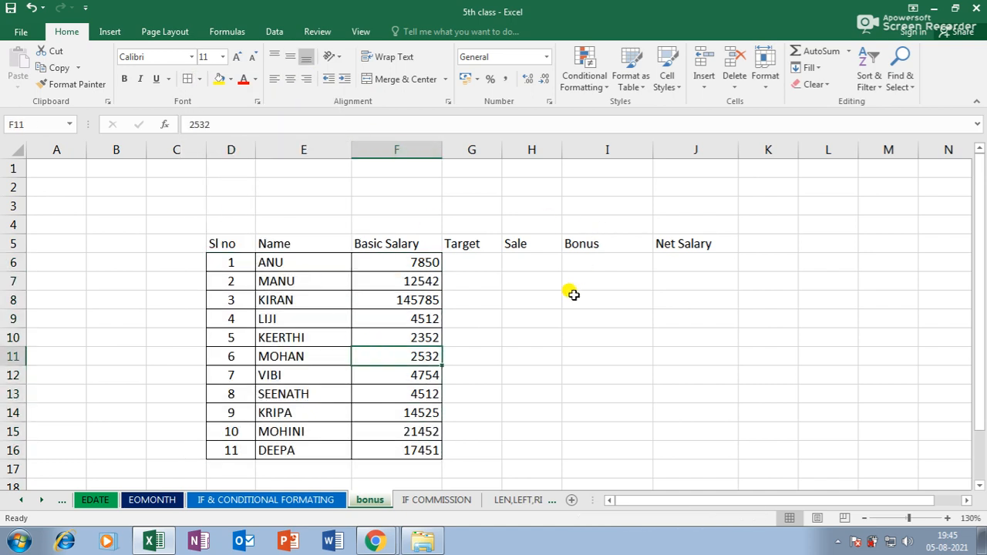
pyautogui.moveTo(501, 149); pyautogui.dragTo(510, 149)
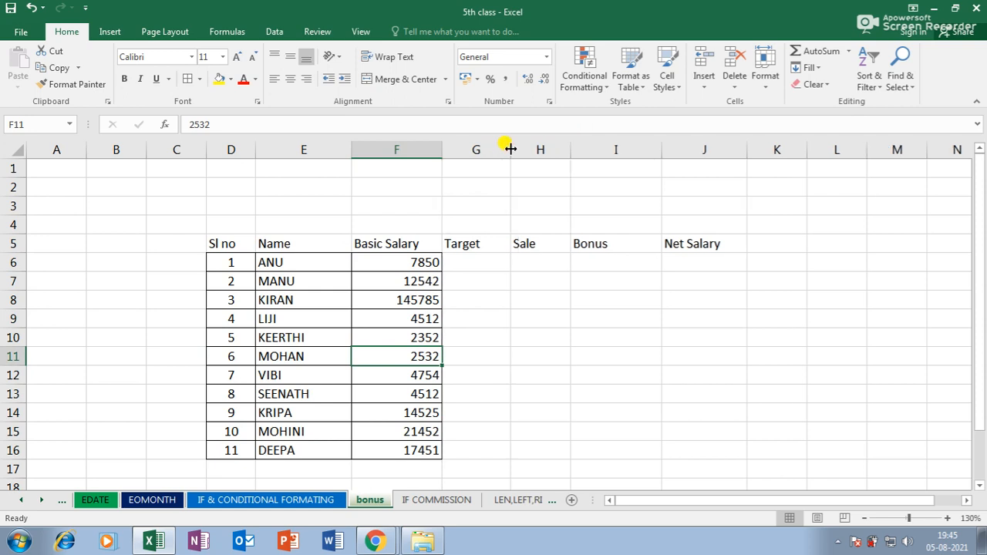
# - Enter the targets 750, 650, 850, 745, 854, 856, 985, 745, 854, 785 and 874 in G6:G16 and center them
pyautogui.click(486, 248)
pyautogui.click(486, 265)
pyautogui.write('750')
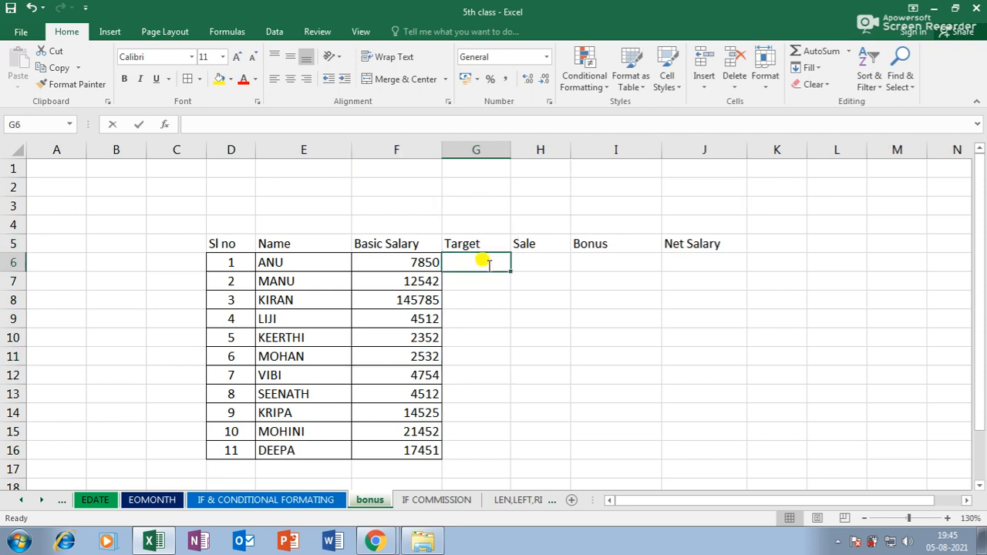
pyautogui.press('Return')
pyautogui.write('650')
pyautogui.press('Return')
pyautogui.write('850')
pyautogui.press('Return')
pyautogui.write('745')
pyautogui.press('Return')
pyautogui.write('854')
pyautogui.press('Return')
pyautogui.write('856')
pyautogui.press('Return')
pyautogui.write('985')
pyautogui.press('Return')
pyautogui.write('745')
pyautogui.press('Return')
pyautogui.write('854')
pyautogui.press('Return')
pyautogui.write('785')
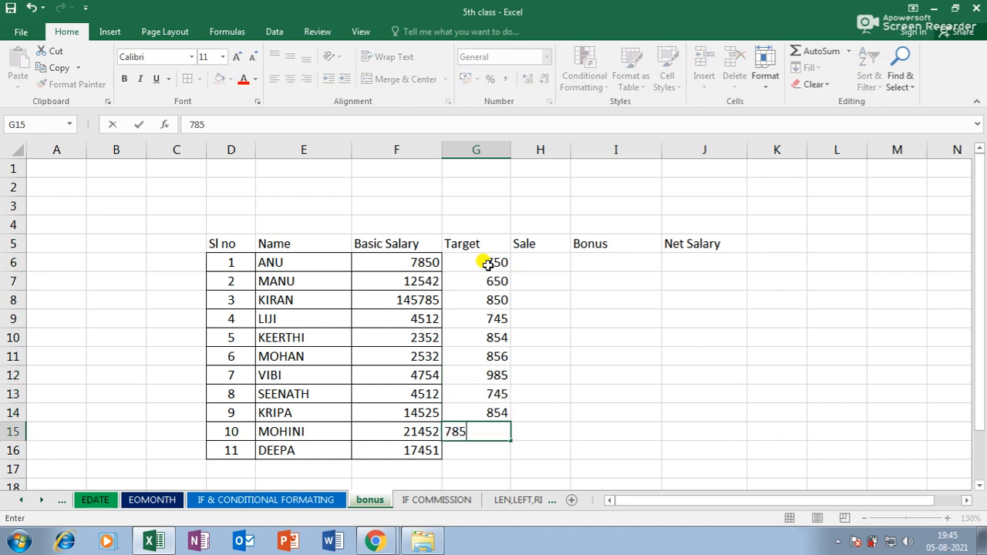
pyautogui.press('Return')
pyautogui.write('874')
pyautogui.press('Return')
pyautogui.write('87')
pyautogui.press('BackSpace')
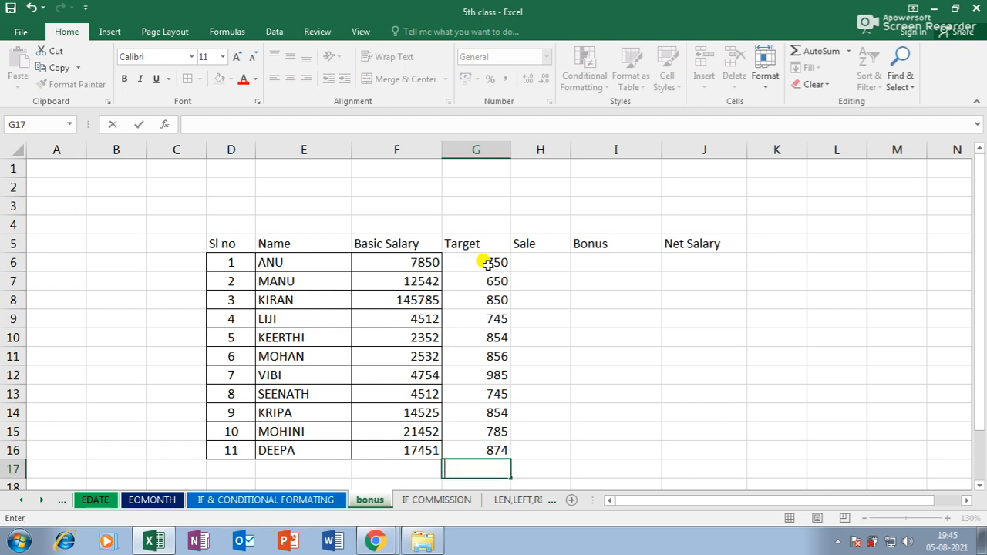
pyautogui.press('Return')
pyautogui.moveTo(487, 244); pyautogui.dragTo(474, 431)
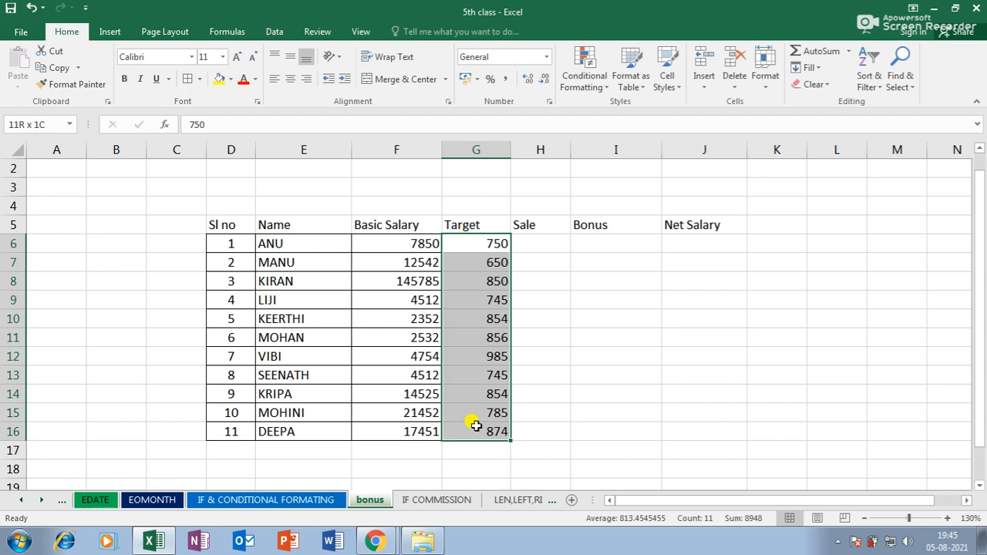
pyautogui.click(292, 81)
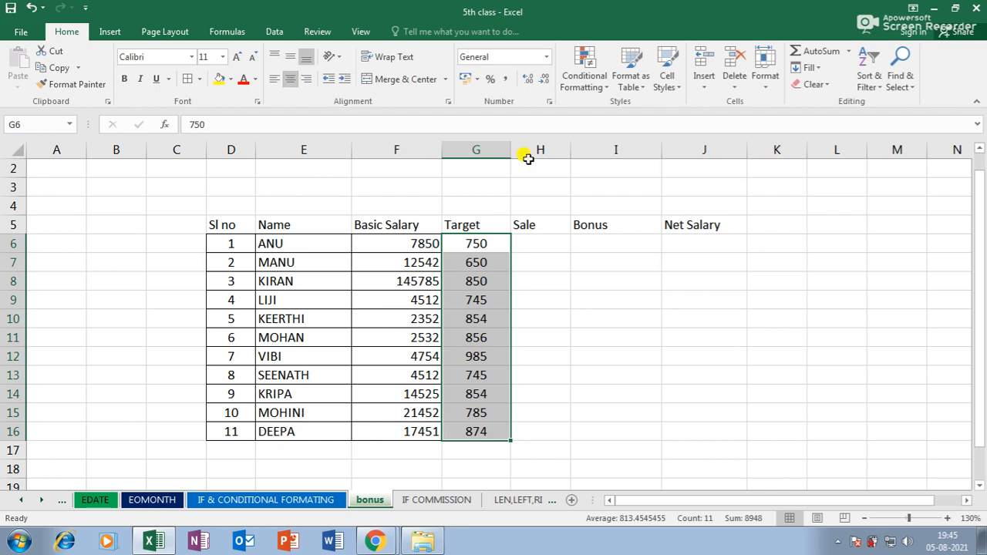
# - Enter the sale figures 800, 600 and 800 in H6:H8 of the Sale column
pyautogui.click(555, 243)
pyautogui.write('800')
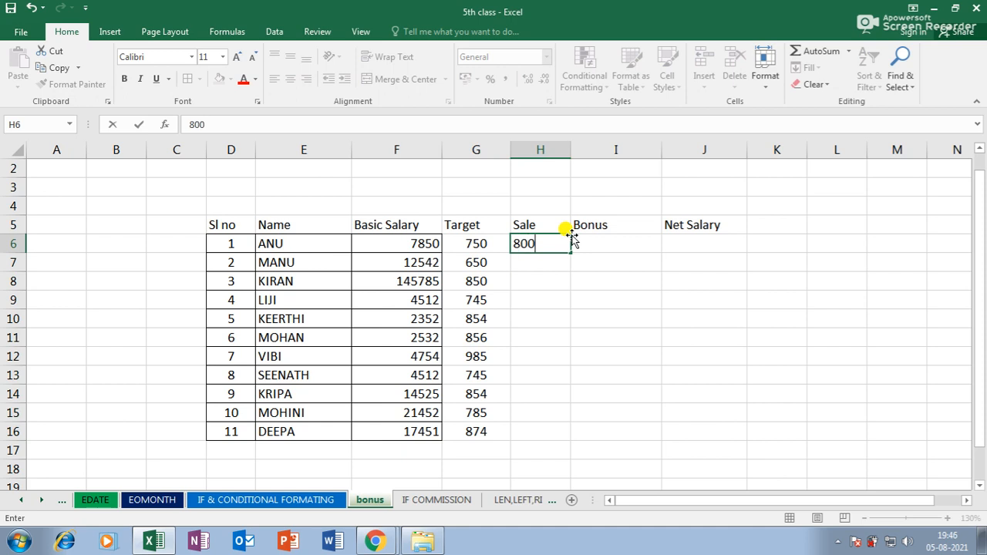
pyautogui.press('Return')
pyautogui.write('600')
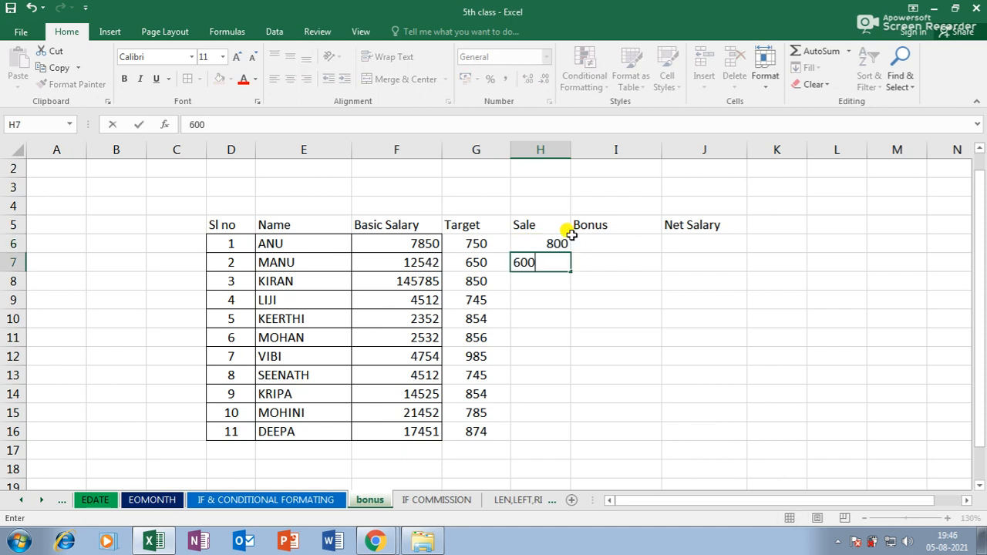
pyautogui.press('Return')
pyautogui.write('800')
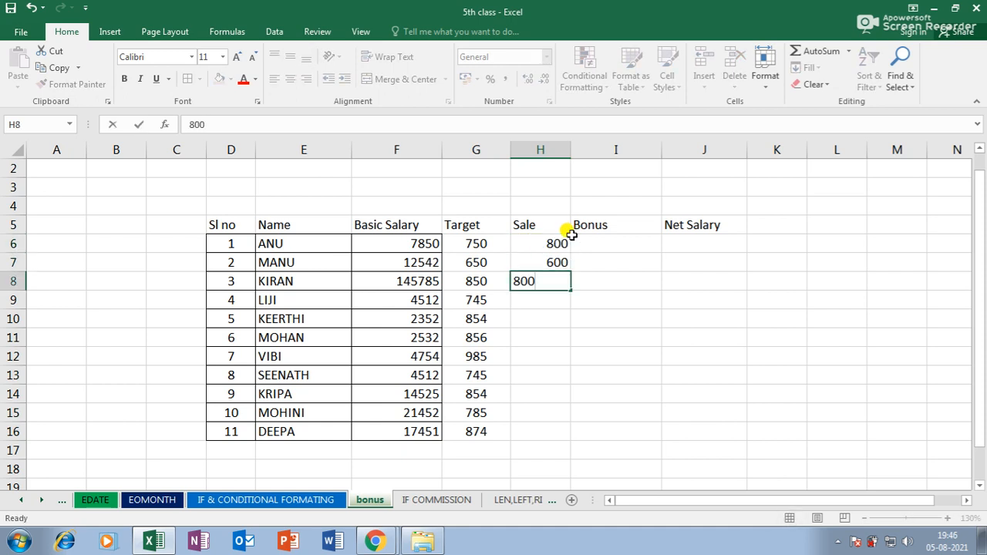
# - Complete the Sale column from H8 to H16 with 800, 700, 800, 750, 900, 750, 850, 850 and 950
pyautogui.press('Return')
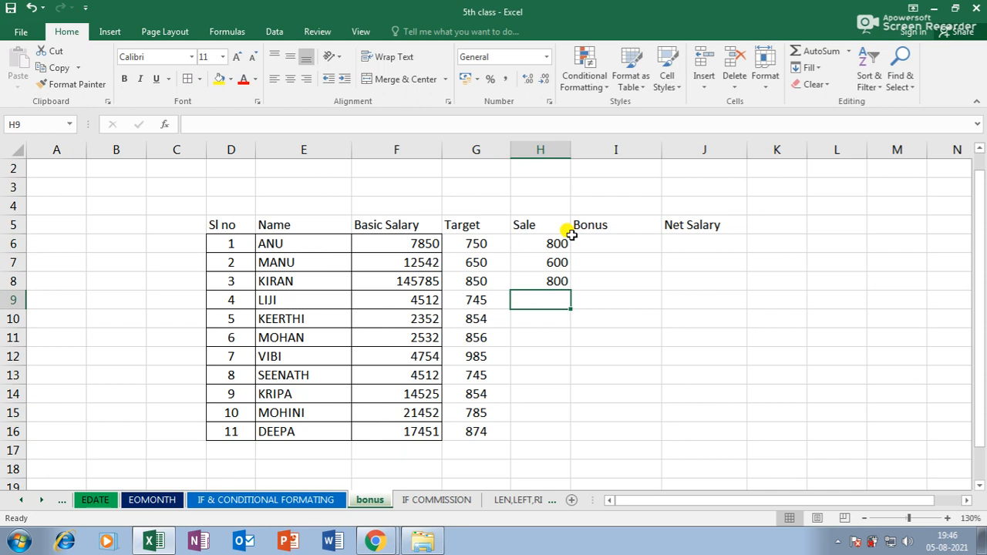
pyautogui.write('700')
pyautogui.press('Return')
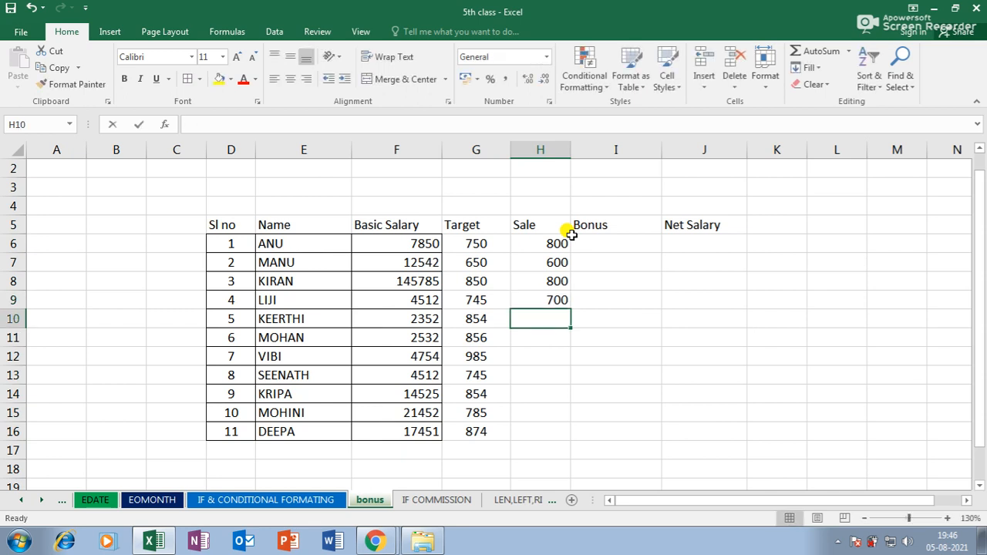
pyautogui.write('800')
pyautogui.press('Return')
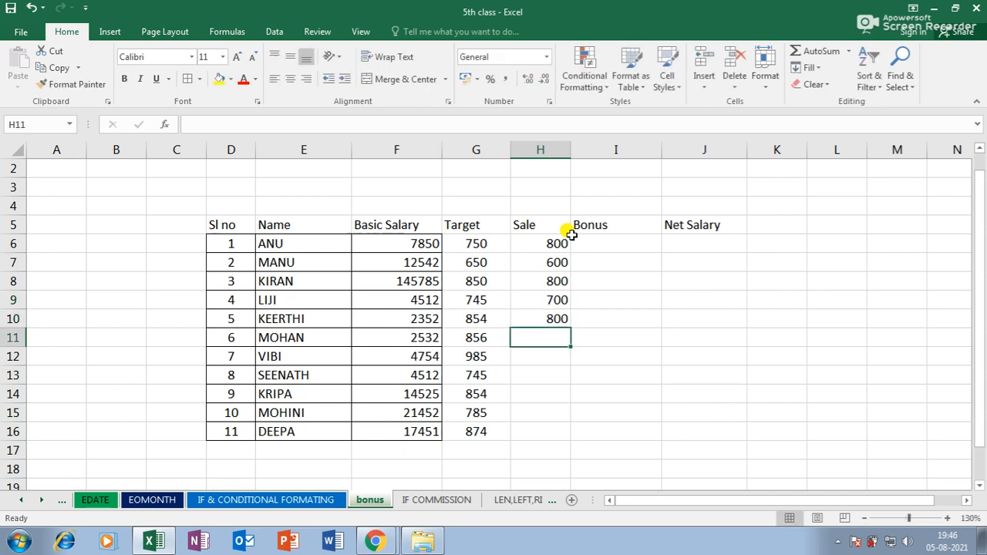
pyautogui.write('750')
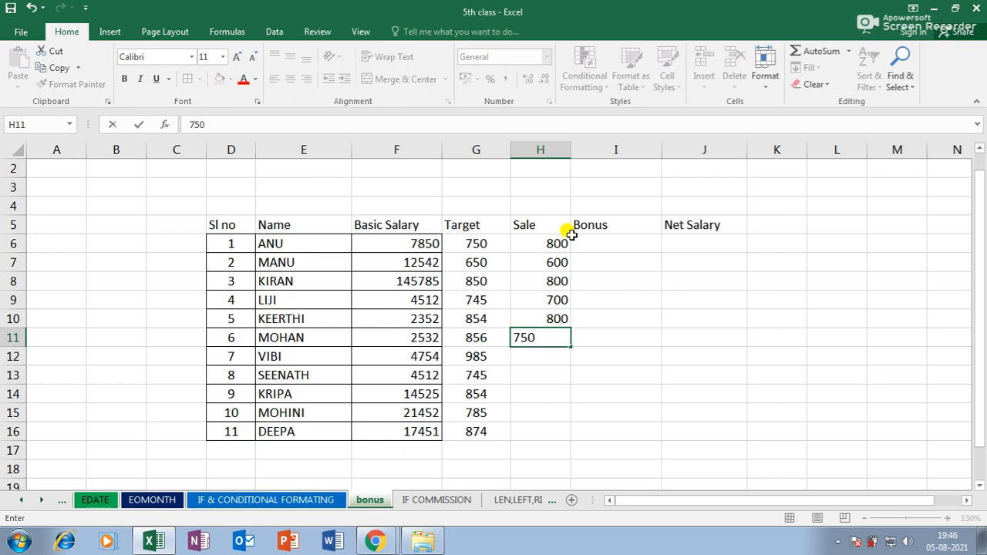
pyautogui.press('Return')
pyautogui.write('90')
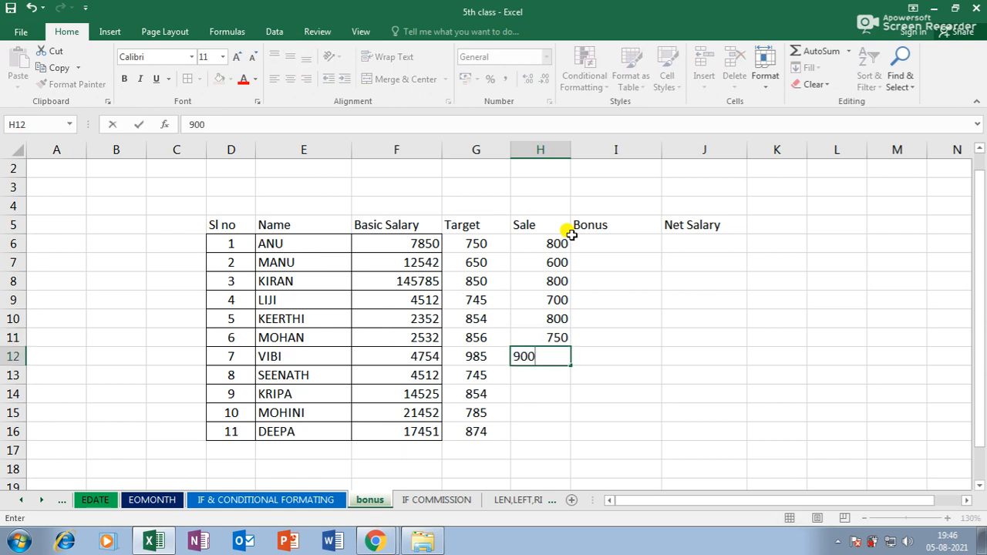
pyautogui.write('0')
pyautogui.press('Return')
pyautogui.write('750')
pyautogui.press('Return')
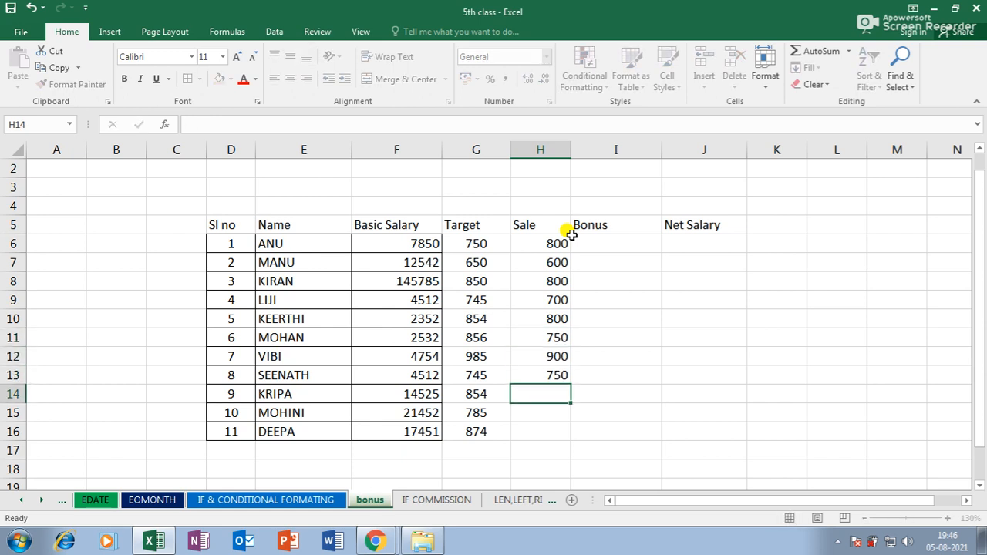
pyautogui.write('850')
pyautogui.press('Return')
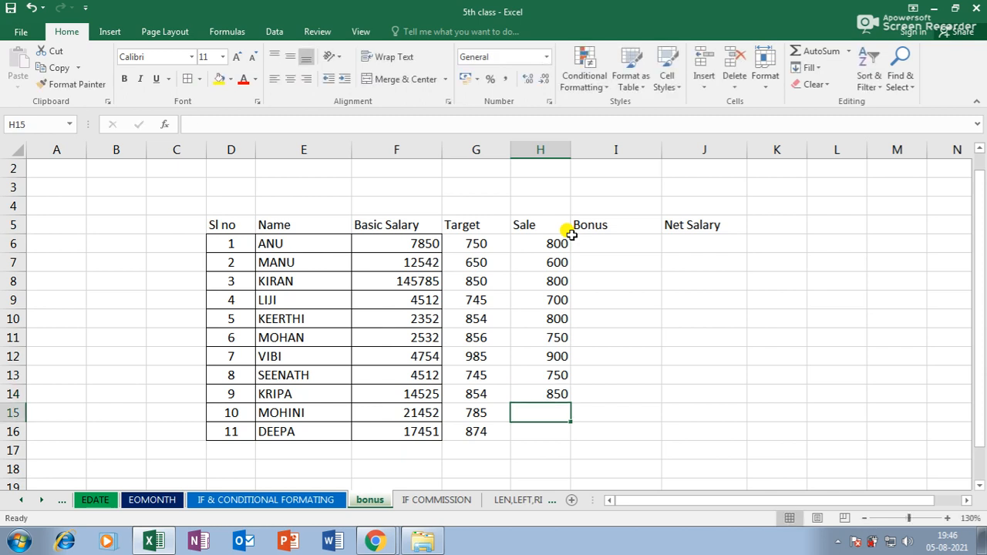
pyautogui.write('850')
pyautogui.press('Return')
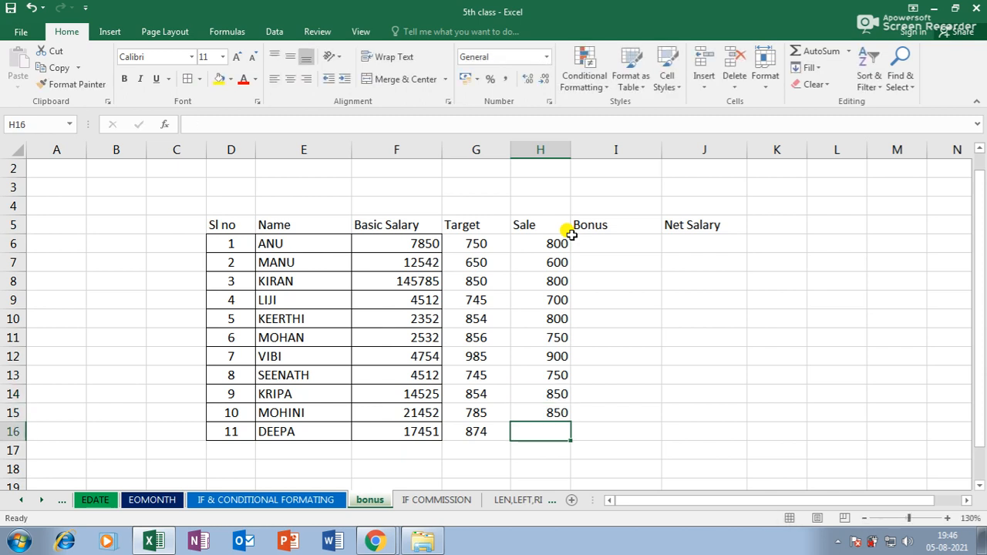
pyautogui.write('950')
pyautogui.press('Return')
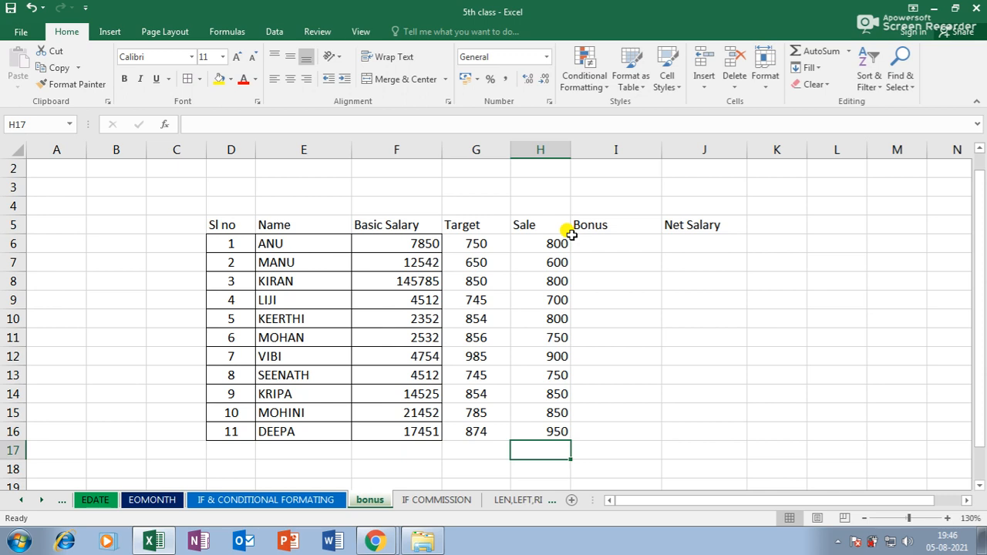
# - Centre the Sale values in H6:H16 horizontally
pyautogui.moveTo(552, 244); pyautogui.dragTo(548, 430)
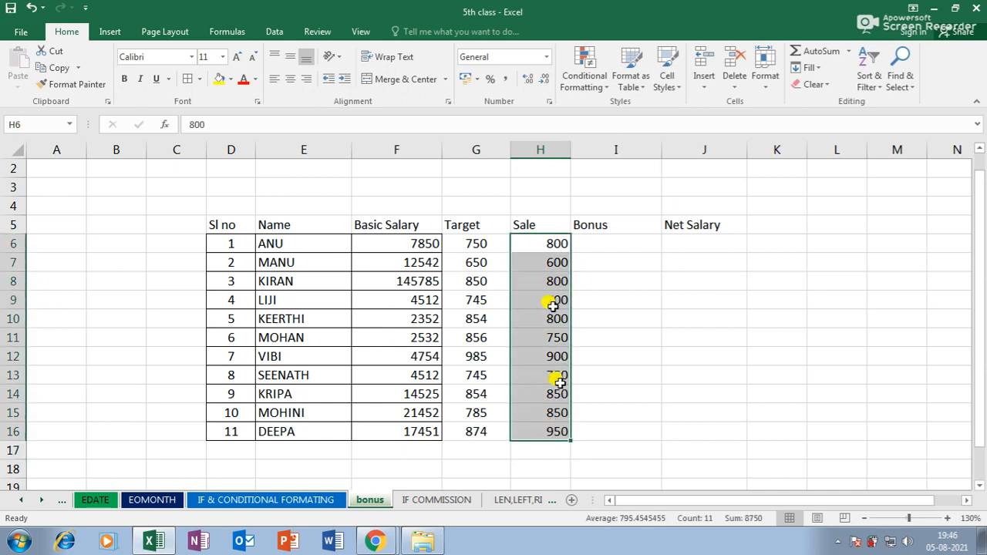
pyautogui.click(290, 78)
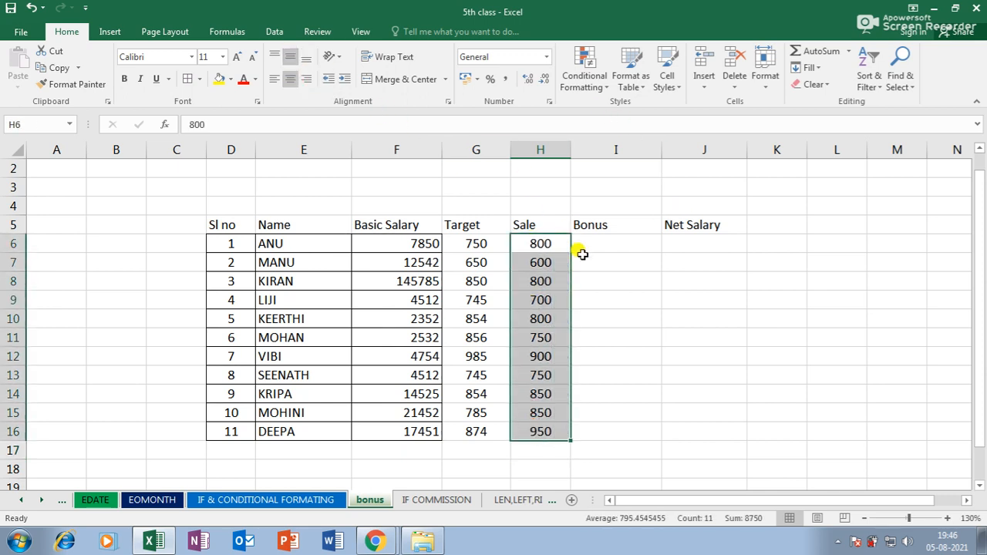
pyautogui.click(630, 242)
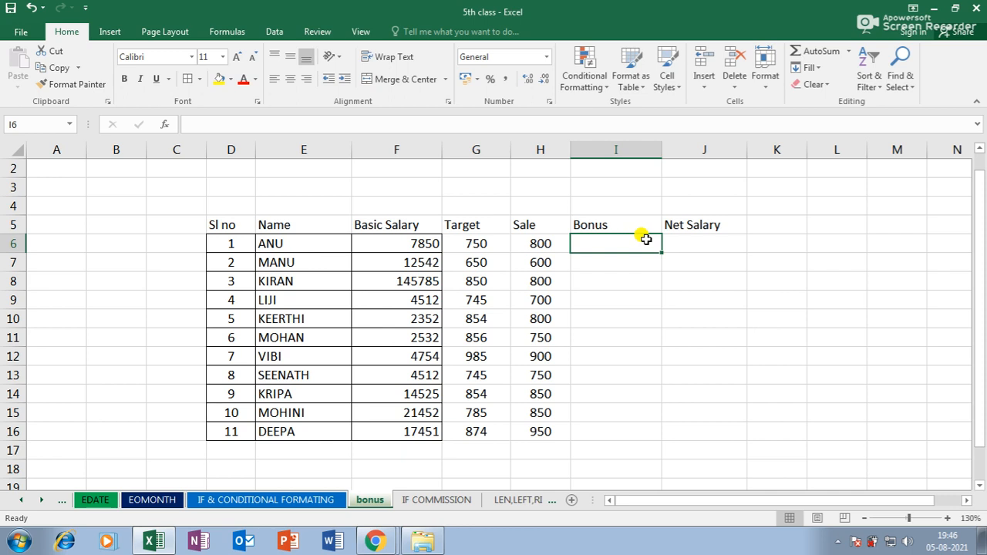
# - Review the employee names and Sale figures, and look at the IF COMMISSION sheet before returning to the bonus sheet
pyautogui.moveTo(323, 246); pyautogui.dragTo(324, 434)
pyautogui.click(540, 243)
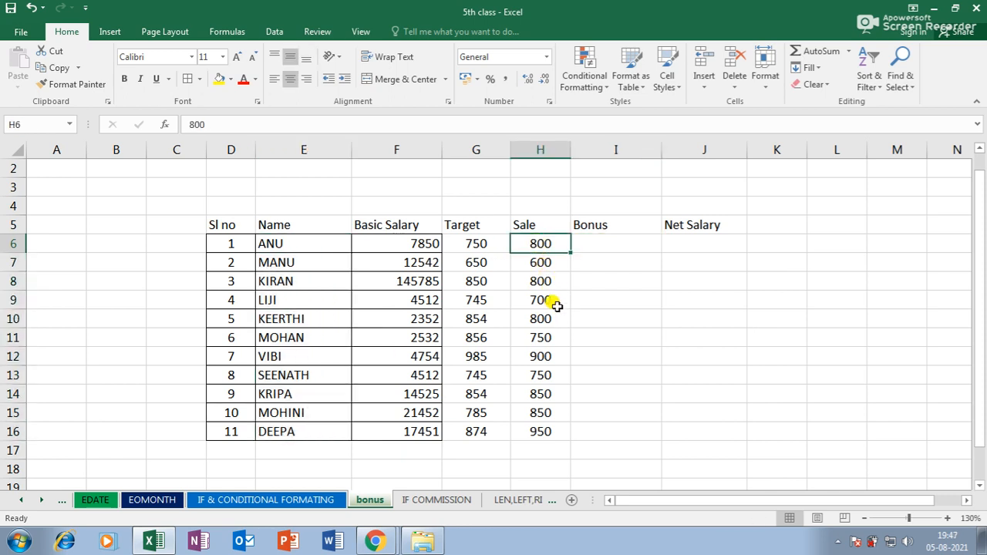
pyautogui.click(560, 375)
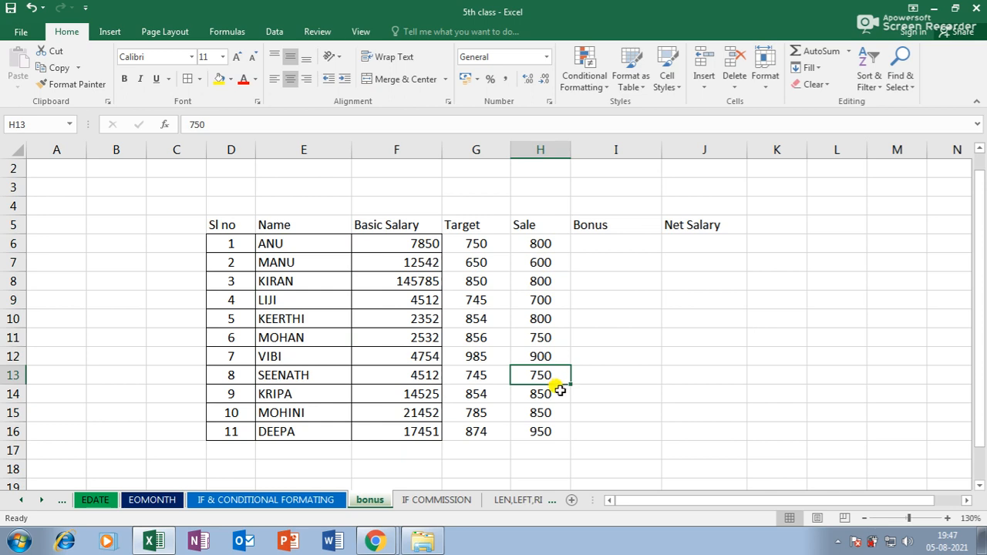
pyautogui.click(554, 414)
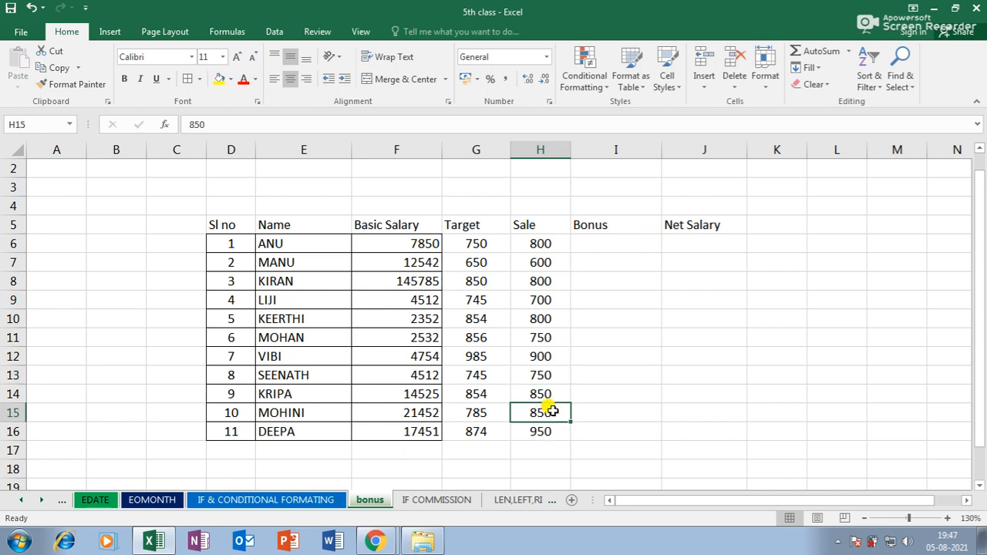
pyautogui.click(551, 430)
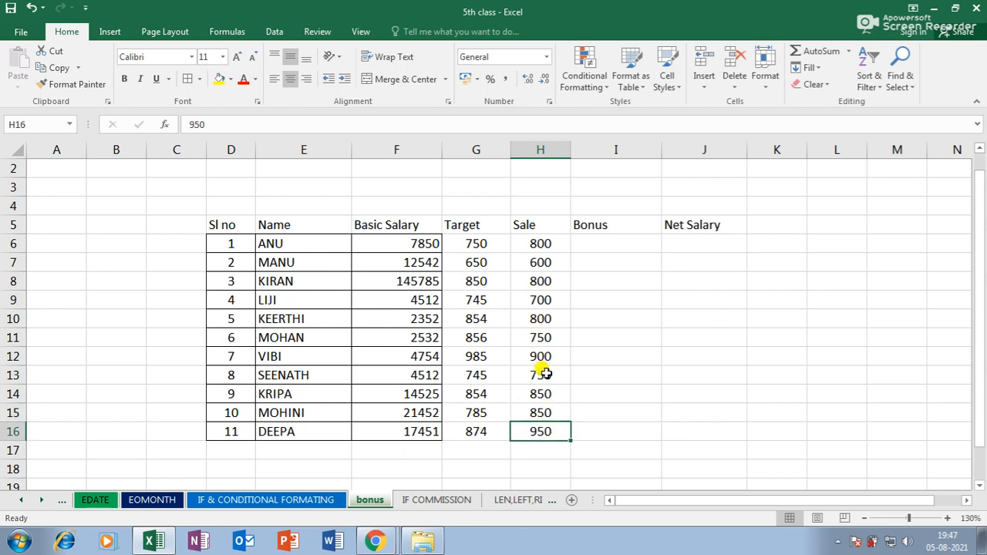
pyautogui.click(420, 500)
pyautogui.click(386, 502)
pyautogui.click(435, 500)
pyautogui.click(380, 500)
# - Apply all borders to the table range D5:H16, from the Sl no column through the Sale column
pyautogui.moveTo(228, 223); pyautogui.dragTo(540, 431)
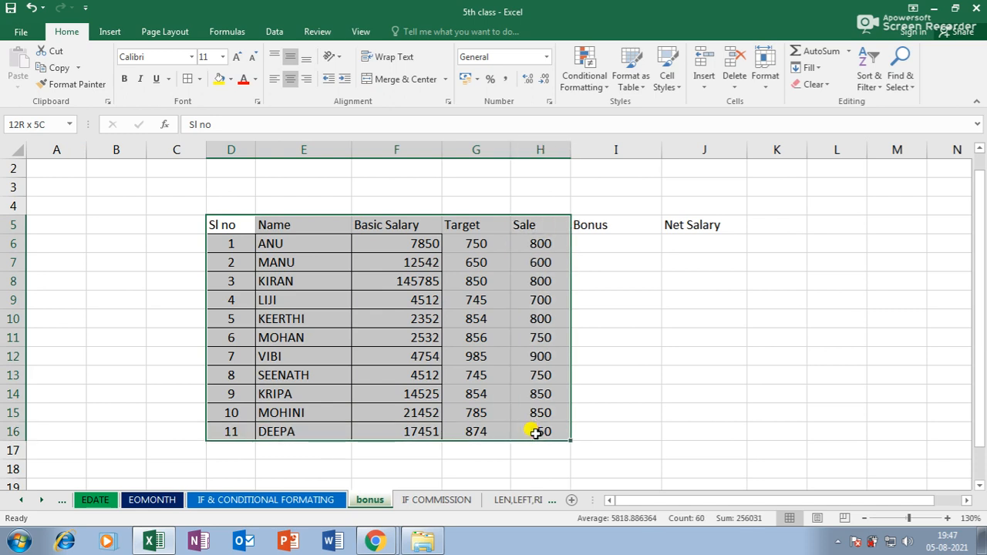
pyautogui.click(196, 79)
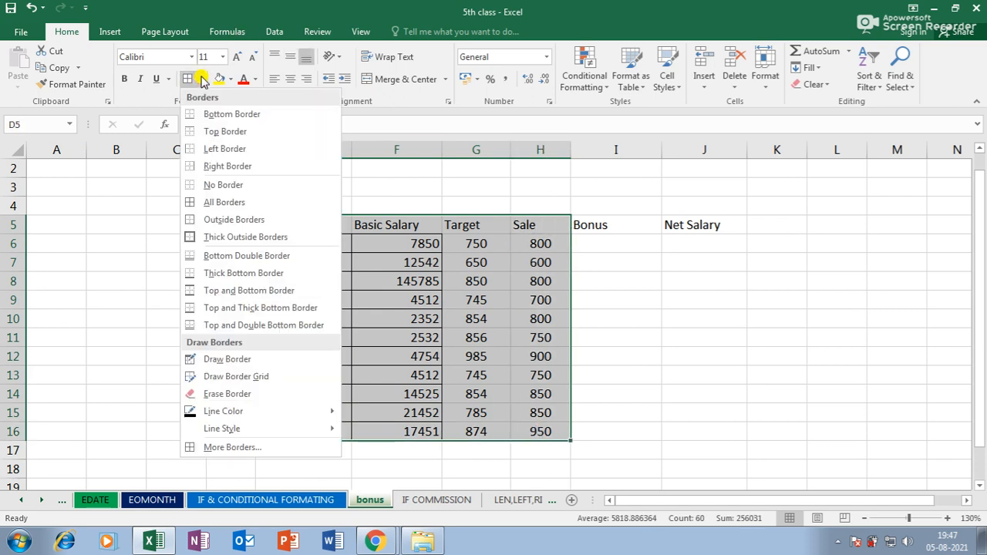
pyautogui.click(232, 202)
pyautogui.click(505, 324)
# - Centre the headers in D5:H5, Sl no through Sale, both horizontally and vertically
pyautogui.moveTo(232, 222); pyautogui.dragTo(536, 224)
pyautogui.click(291, 79)
pyautogui.click(291, 57)
pyautogui.click(609, 240)
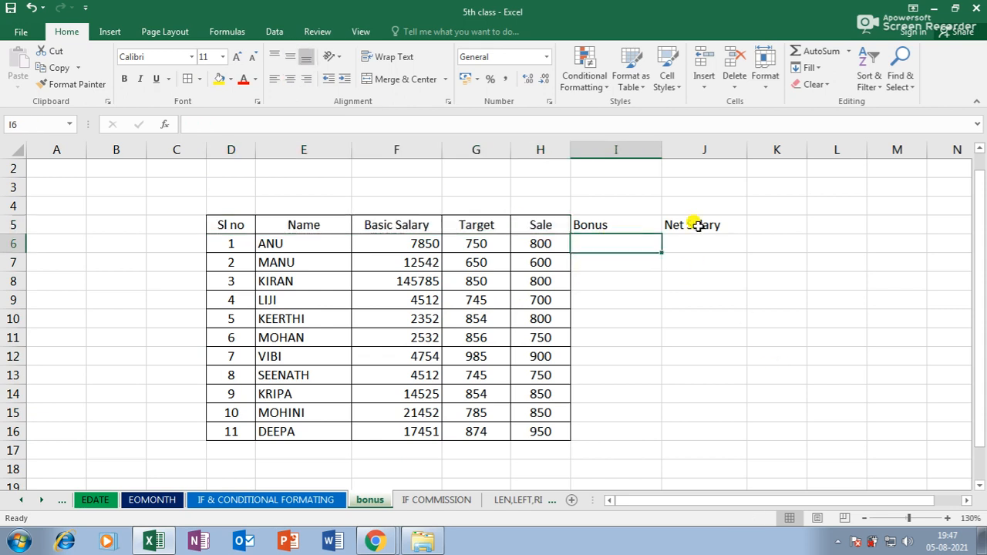
# - Centre the Bonus and Net Salary headers in I5:J5 horizontally and vertically
pyautogui.moveTo(608, 219); pyautogui.dragTo(688, 218)
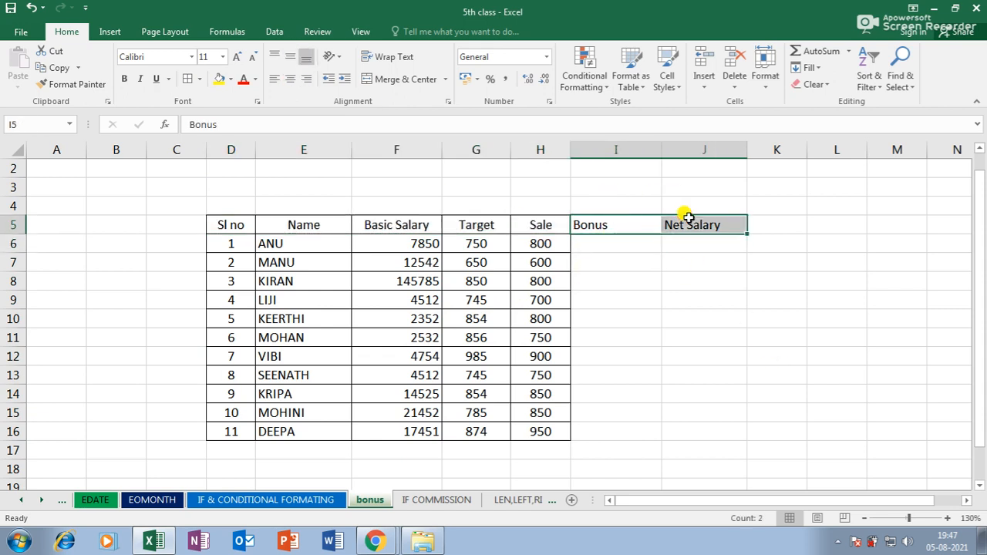
pyautogui.click(291, 79)
pyautogui.click(291, 58)
pyautogui.click(779, 372)
# - Apply all borders to the Bonus and Net Salary header cells I5:J5
pyautogui.moveTo(600, 225); pyautogui.dragTo(684, 219)
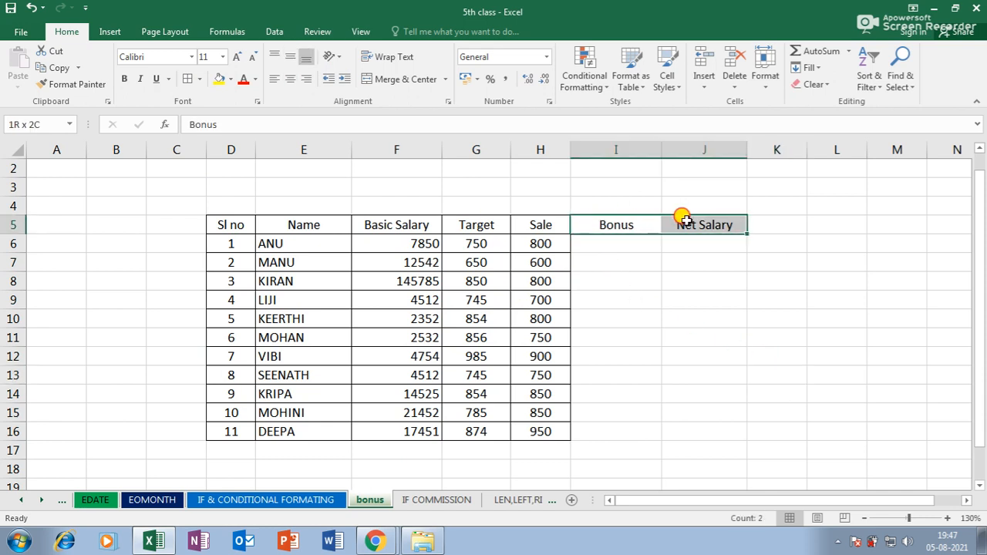
pyautogui.click(185, 80)
pyautogui.click(652, 355)
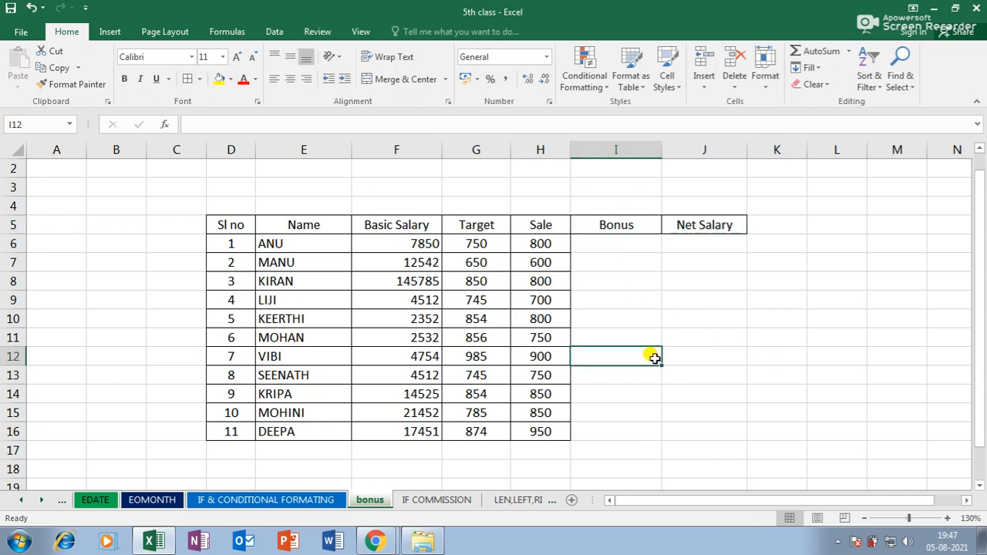
# - Enter the bonus formula =IF(H6>=G6,F6*8%,0) in I6, giving 8% of basic salary when the sale meets the target
pyautogui.click(617, 245)
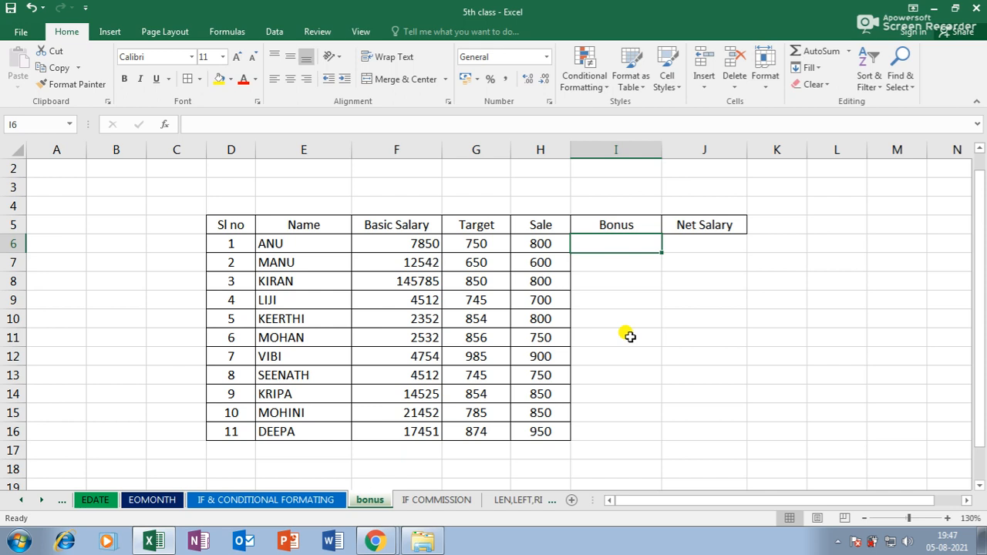
pyautogui.write('=')
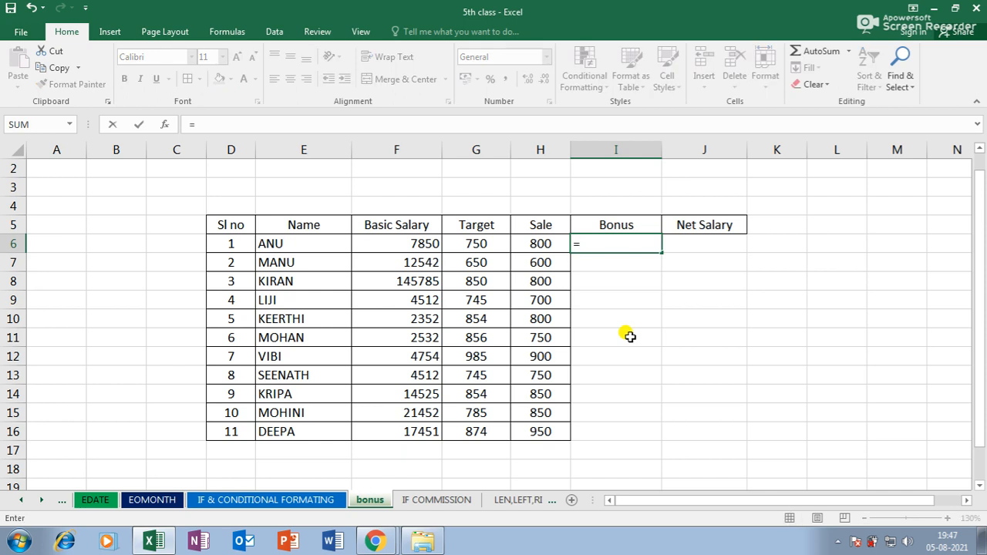
pyautogui.write('if')
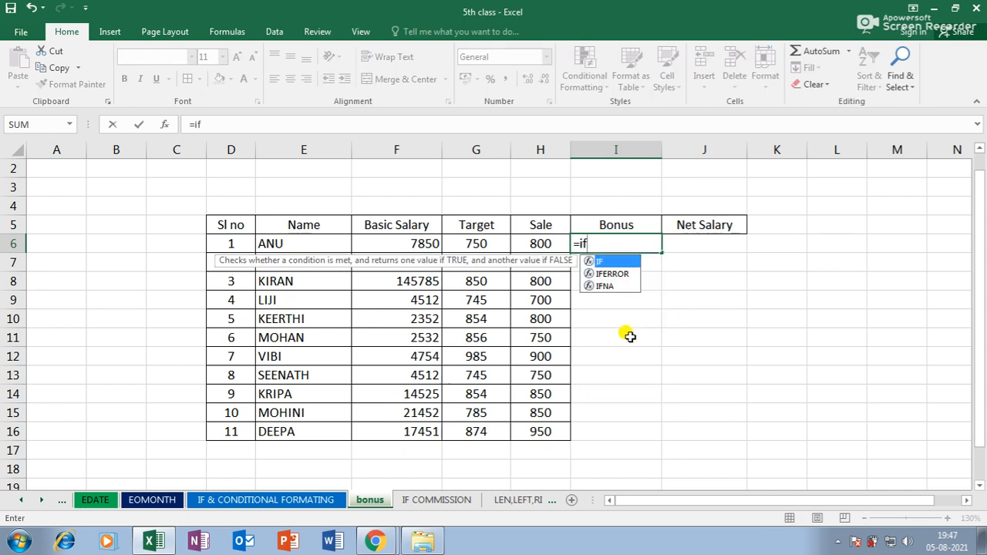
pyautogui.write('(')
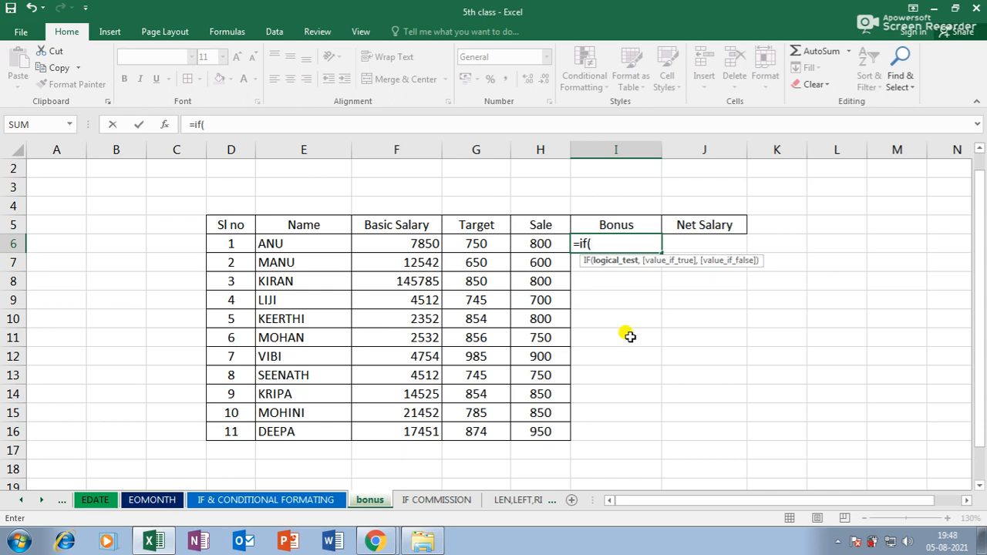
pyautogui.click(532, 244)
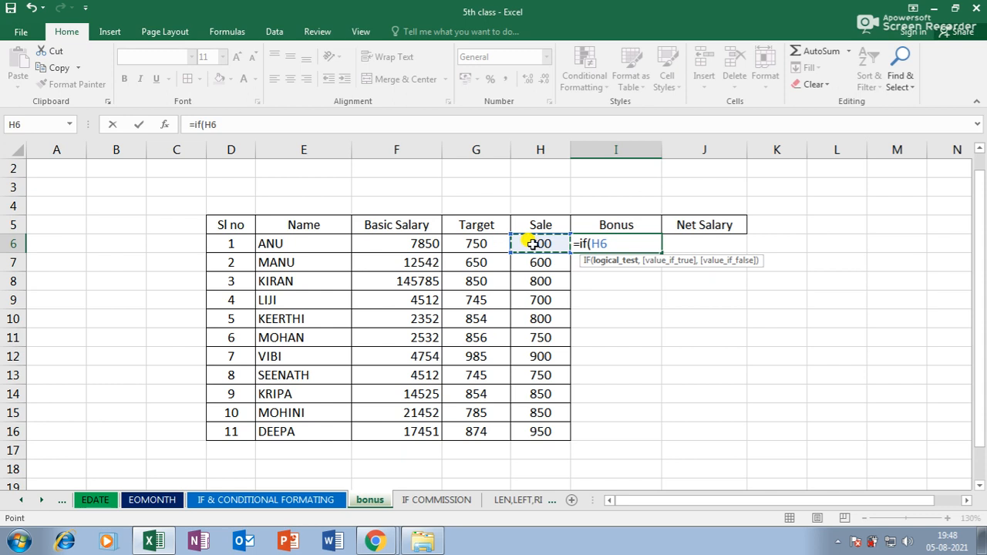
pyautogui.write('>=')
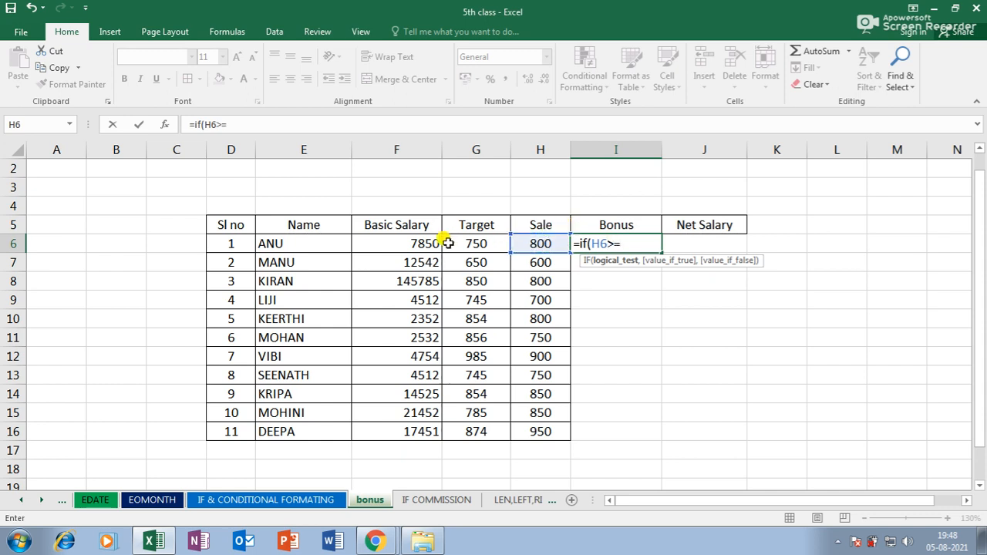
pyautogui.click(471, 243)
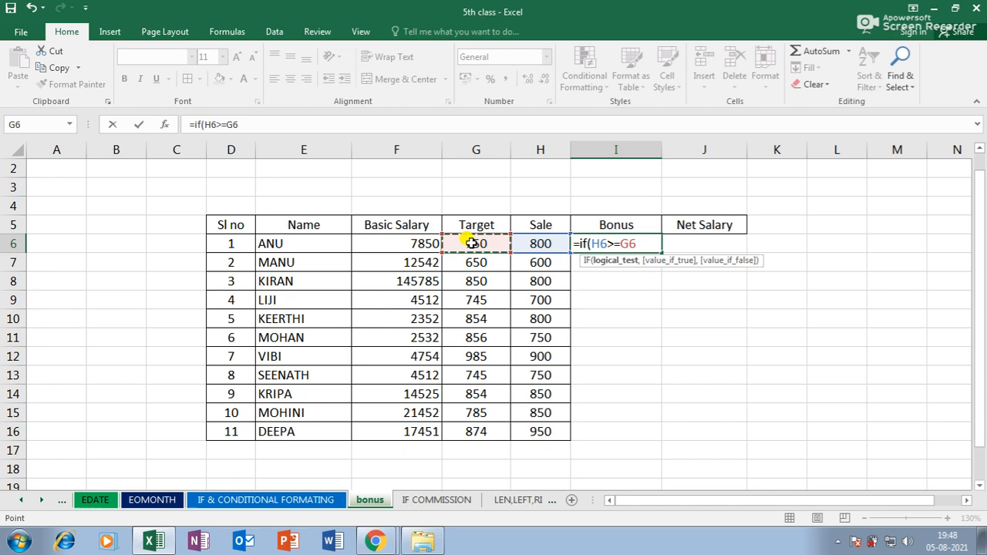
pyautogui.write(',')
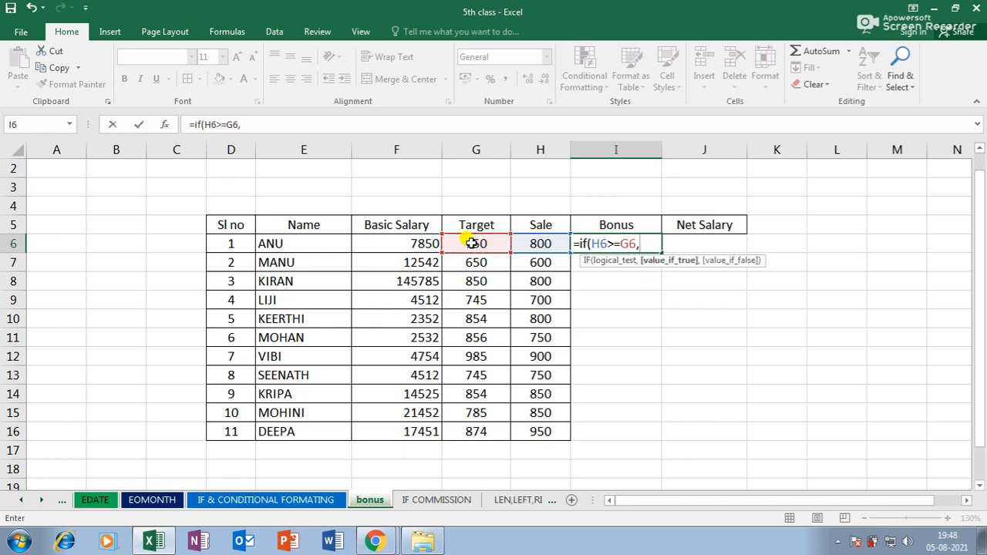
pyautogui.click(417, 242)
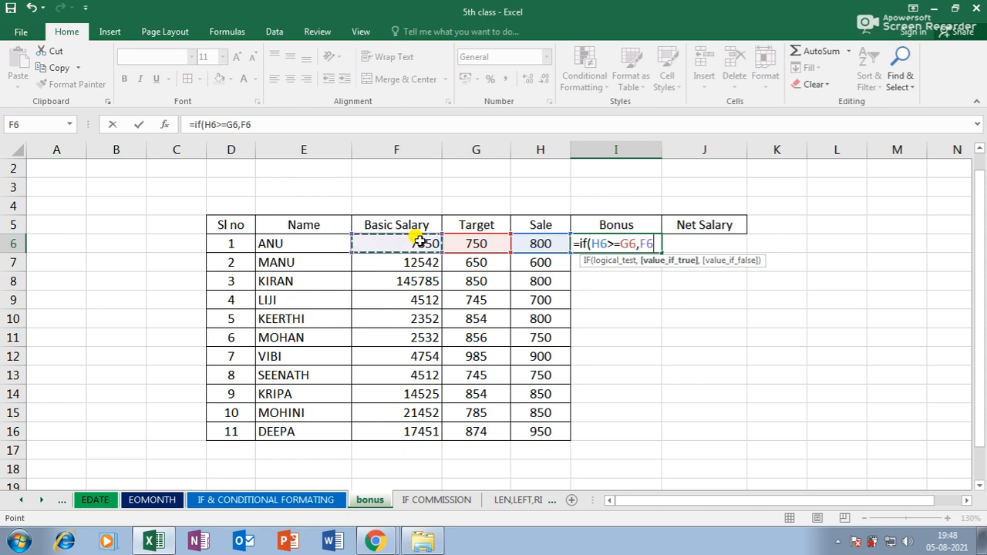
pyautogui.write('*8')
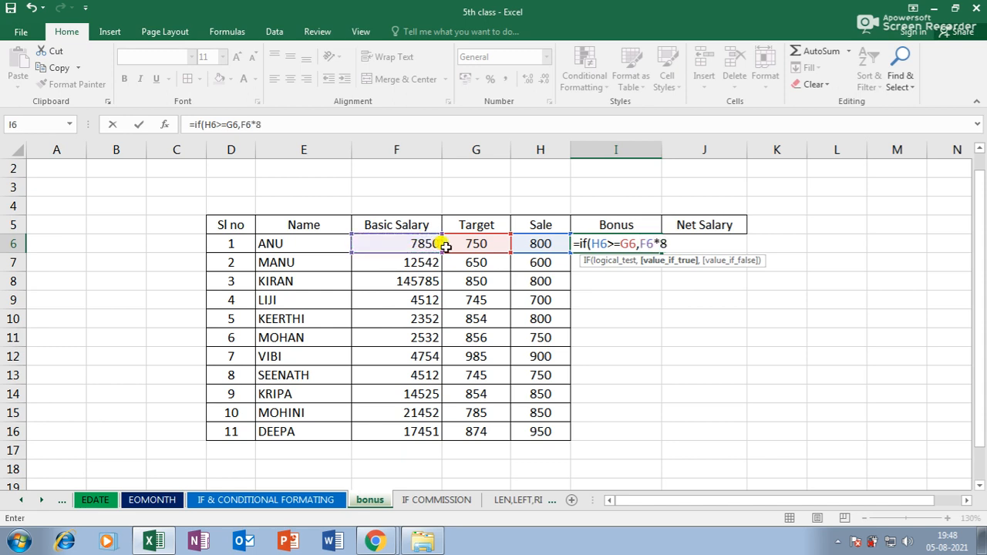
pyautogui.write('%')
pyautogui.write(',')
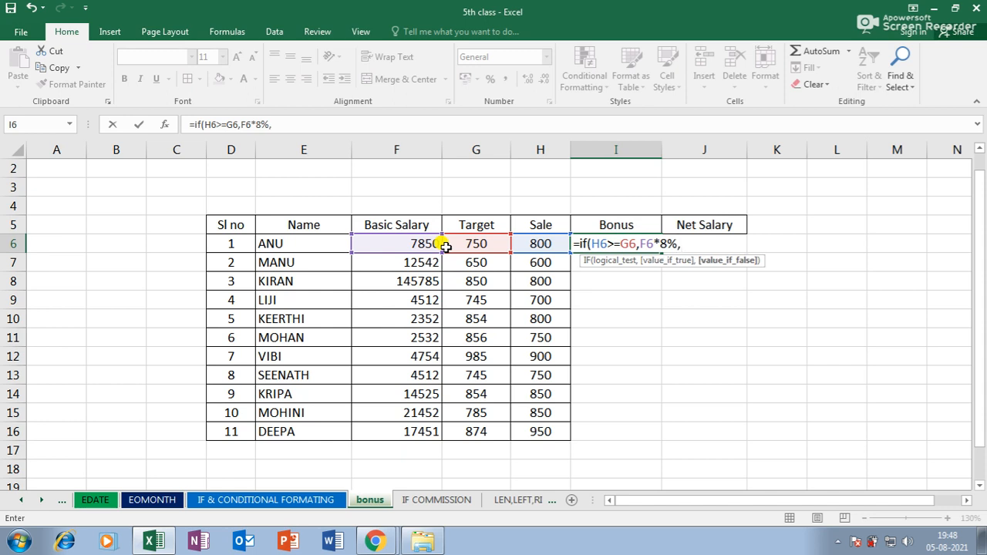
pyautogui.write('0)')
pyautogui.press('Return')
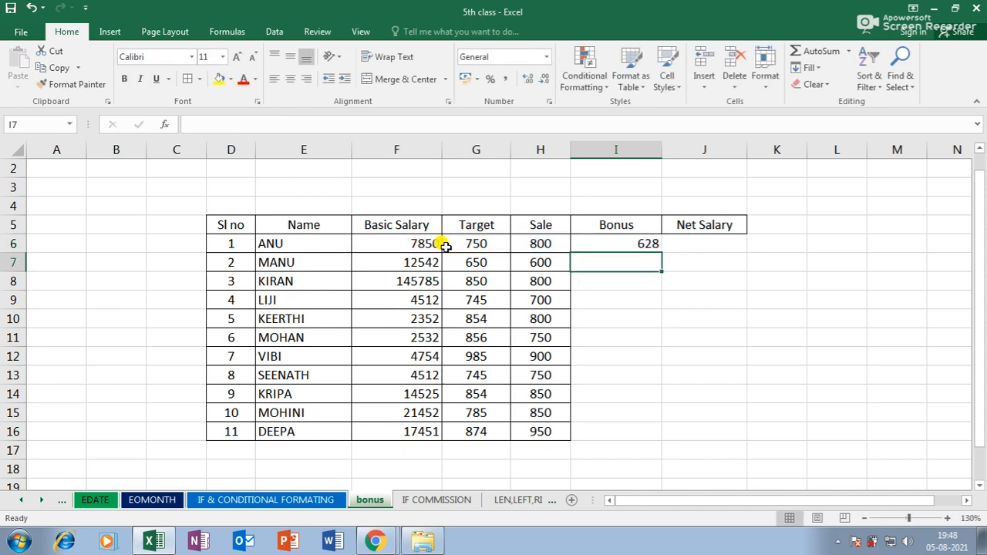
pyautogui.click(641, 244)
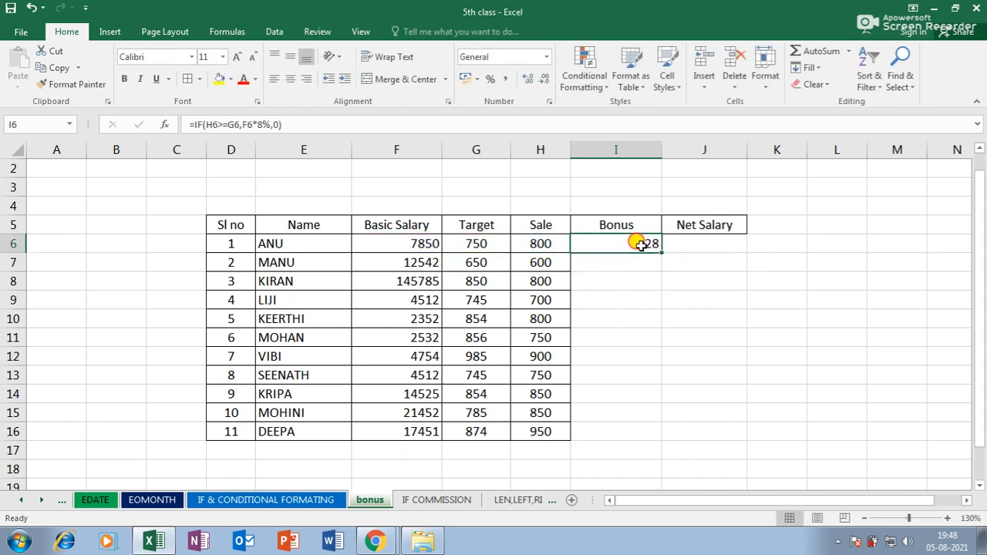
# - Fill the bonus formula from I6 down to I16 and centre the column's values horizontally and vertically
pyautogui.moveTo(660, 253); pyautogui.dragTo(656, 446)
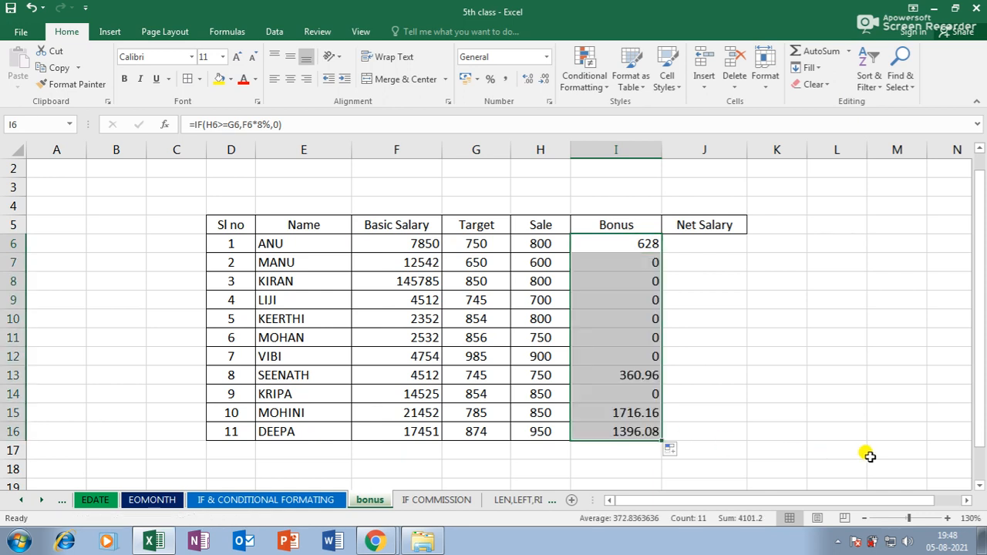
pyautogui.click(290, 78)
pyautogui.click(290, 57)
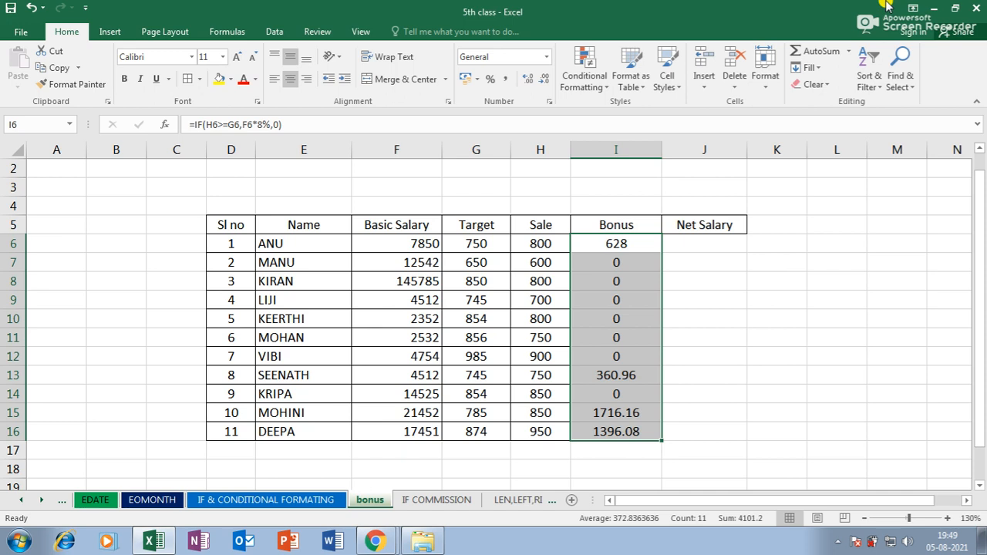
# - Clear the bonus formulas from I6:I16
pyautogui.click(710, 278)
pyautogui.moveTo(626, 247); pyautogui.dragTo(627, 436)
pyautogui.press('Delete')
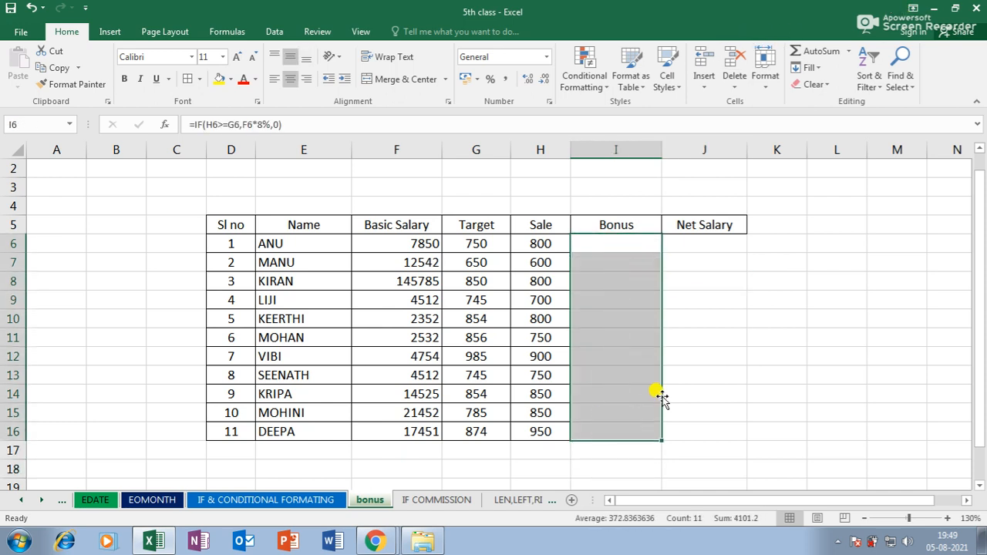
# - Begin an IF formula in I6 whose condition tests whether the sale in H6 is at least the target, H6>=G6
pyautogui.click(622, 242)
pyautogui.write('=')
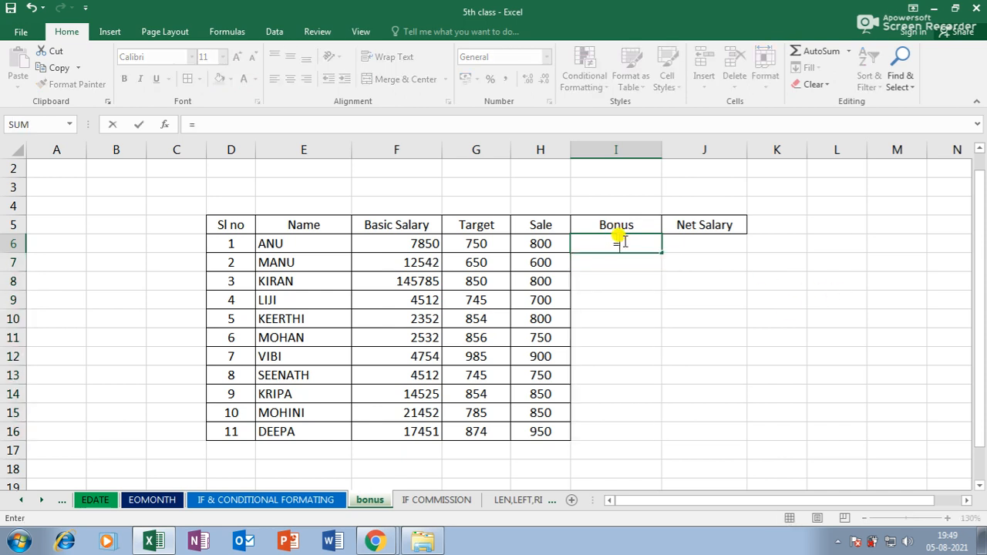
pyautogui.write('if')
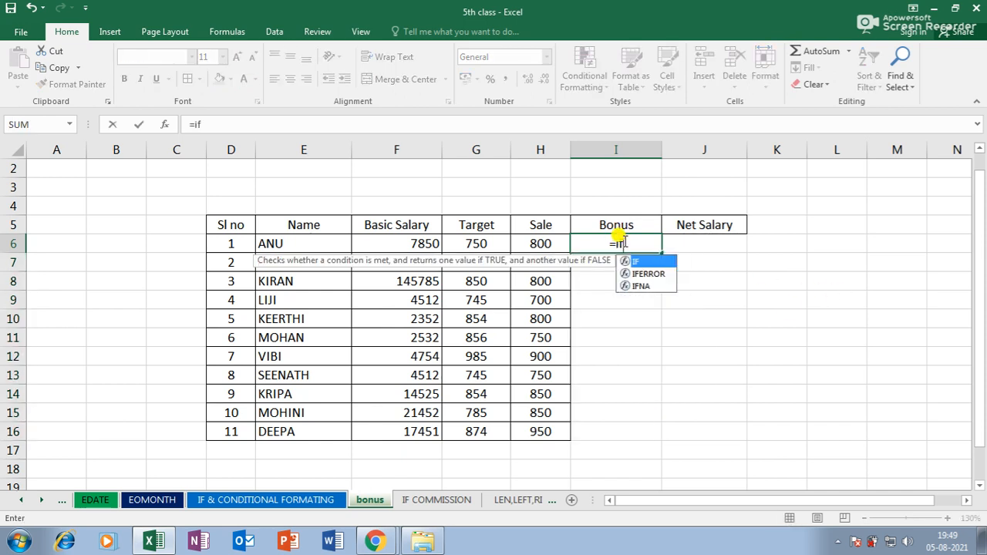
pyautogui.write('(')
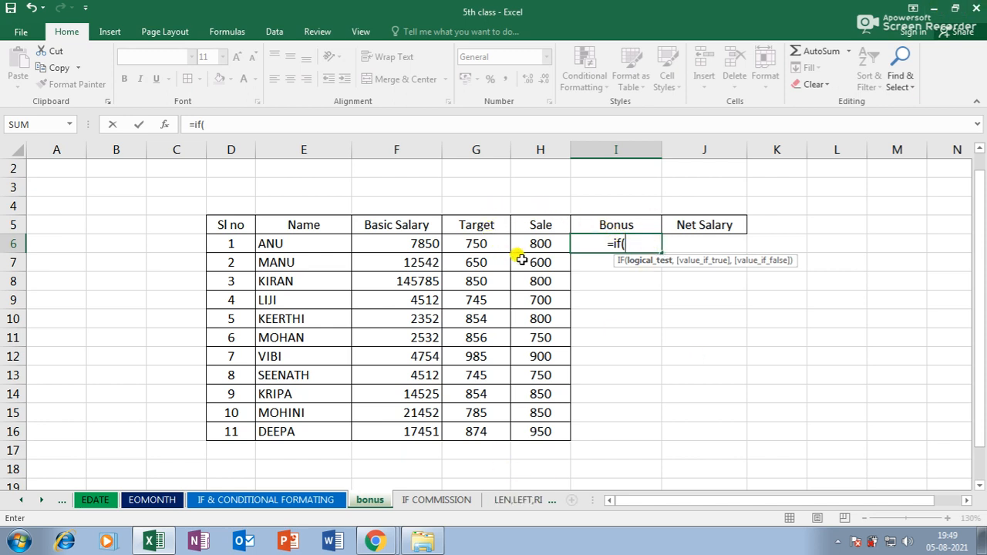
pyautogui.click(540, 242)
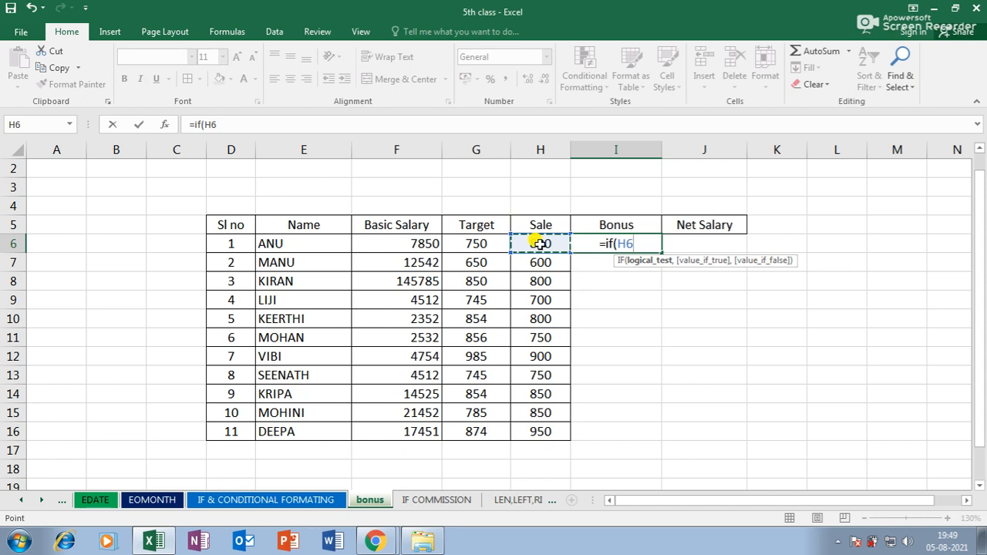
pyautogui.write('>=')
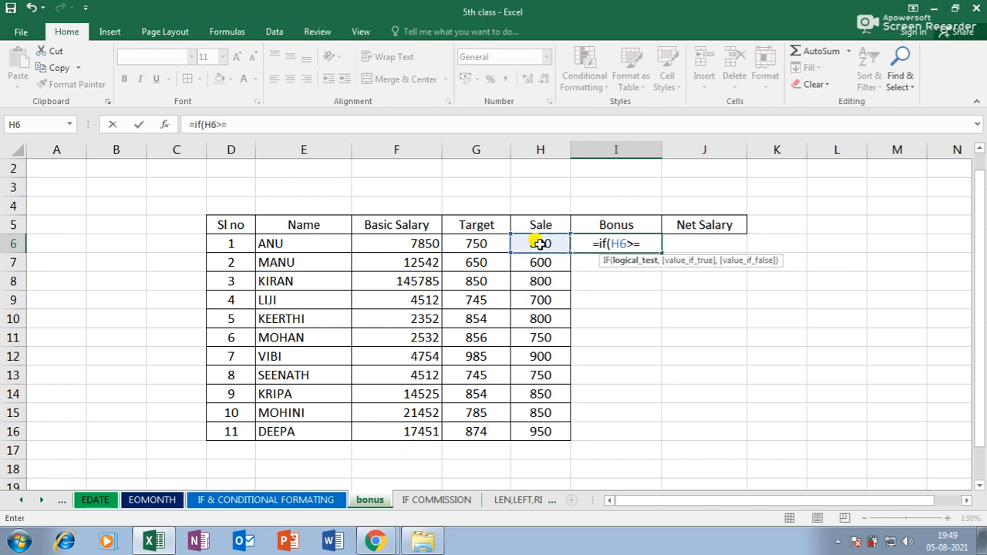
pyautogui.click(468, 245)
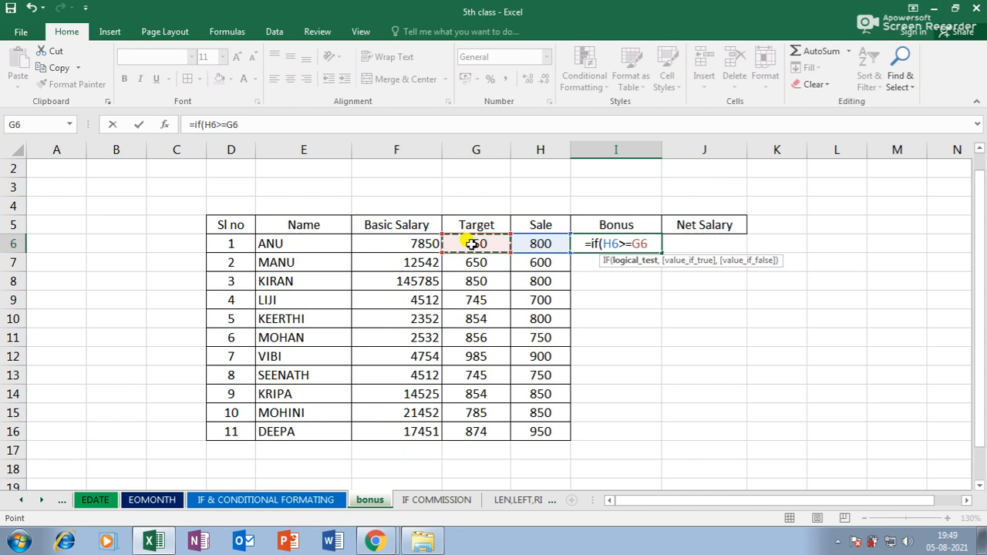
pyautogui.write(',')
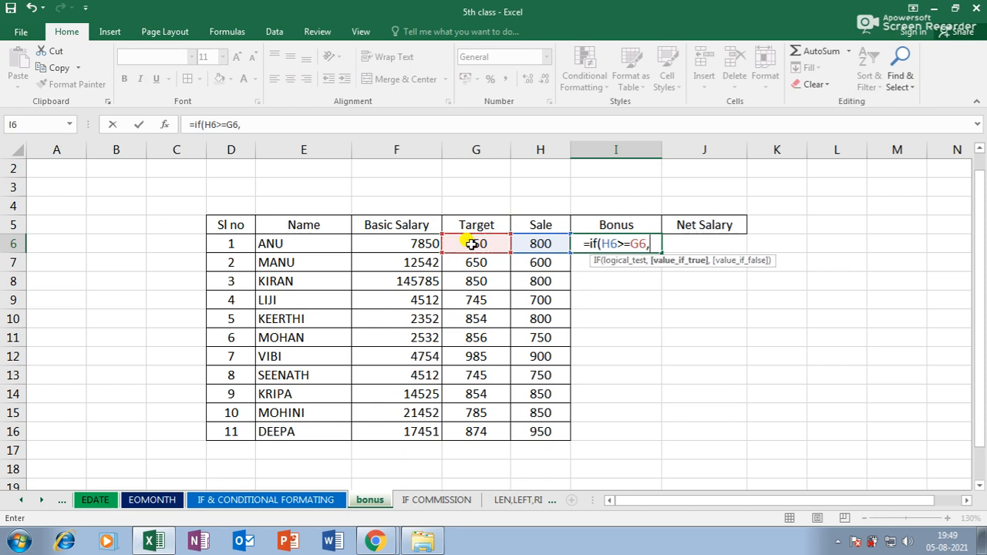
pyautogui.write('"')
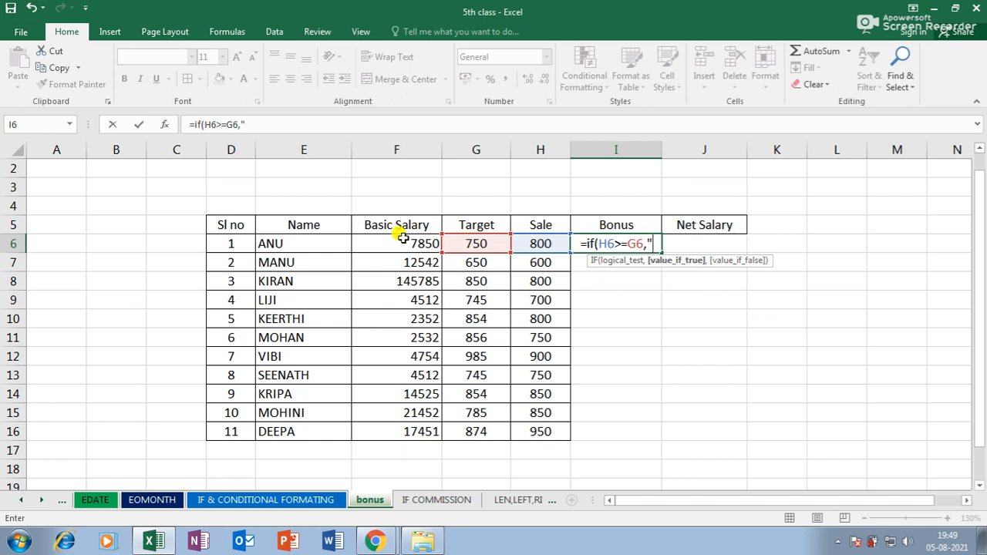
pyautogui.press('Return')
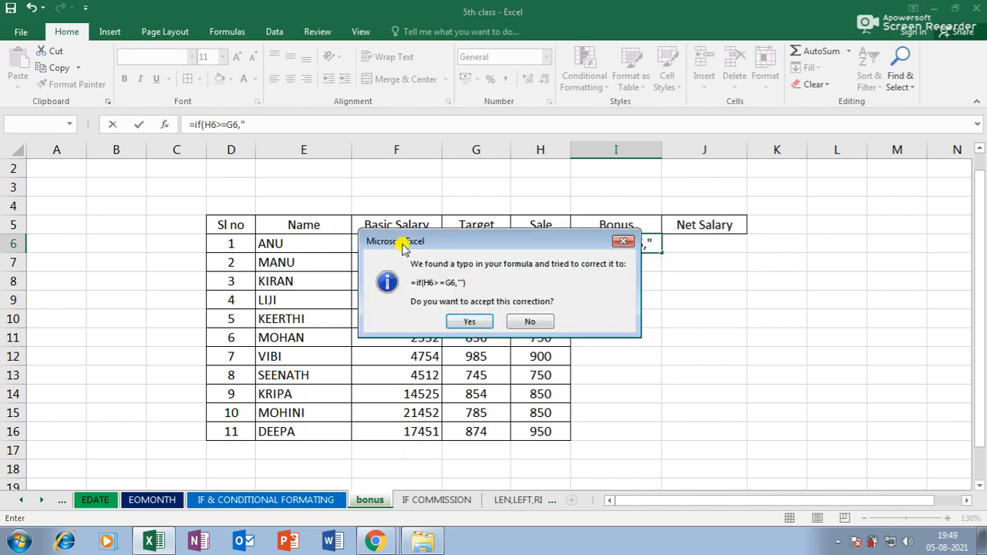
pyautogui.click(530, 321)
pyautogui.click(665, 219)
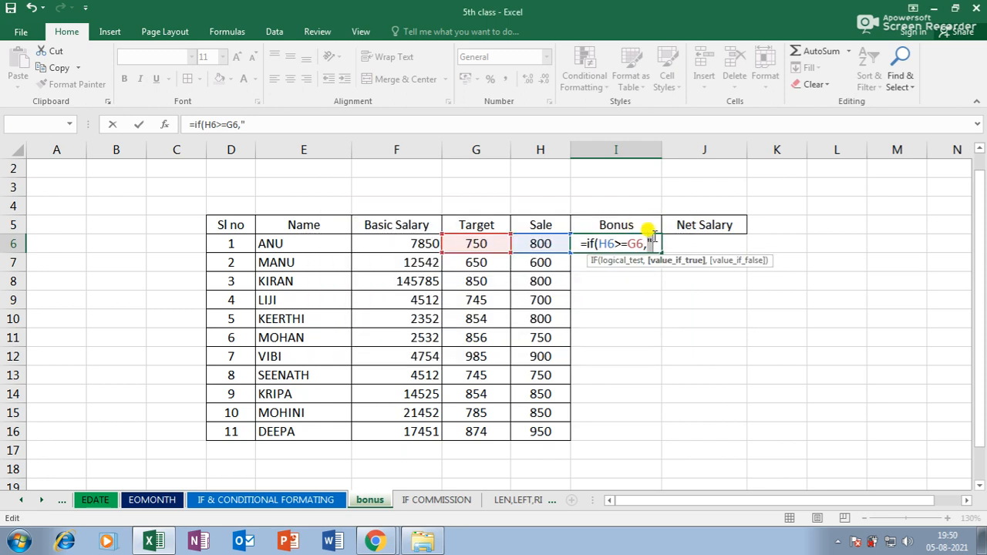
pyautogui.press('BackSpace')
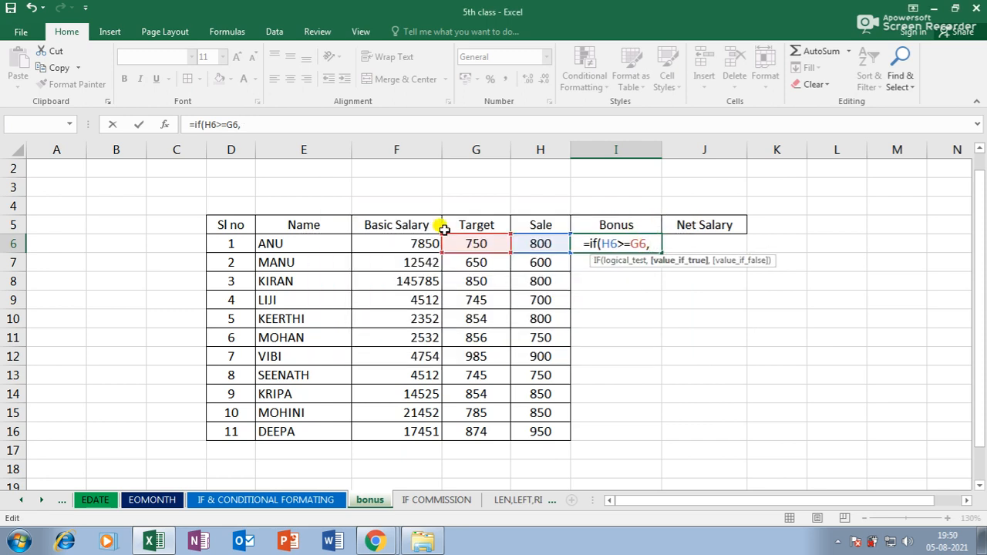
# - Complete the I6 bonus formula with F6*8% if true and 0 if false, and fill it down to I16
pyautogui.click(395, 244)
pyautogui.write('*')
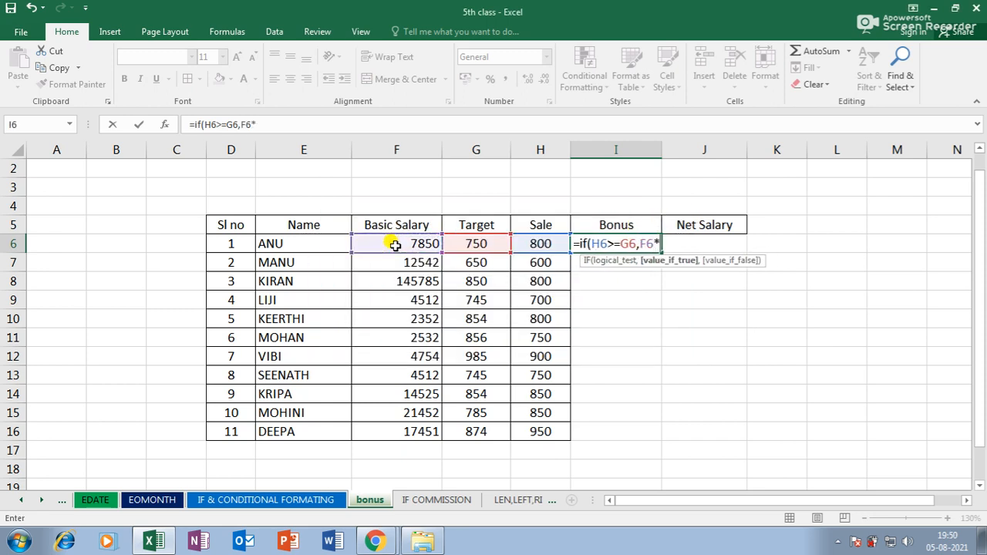
pyautogui.write('8')
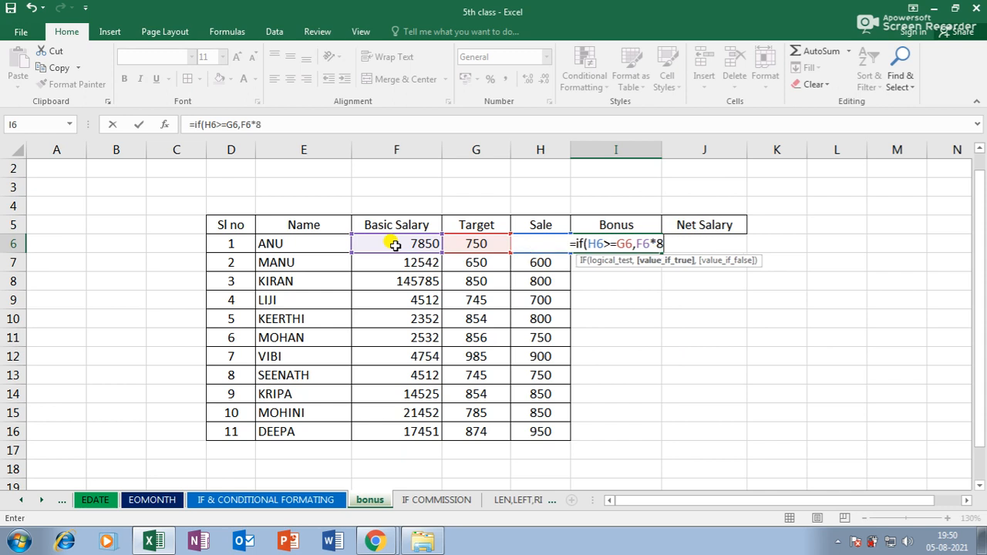
pyautogui.write('%')
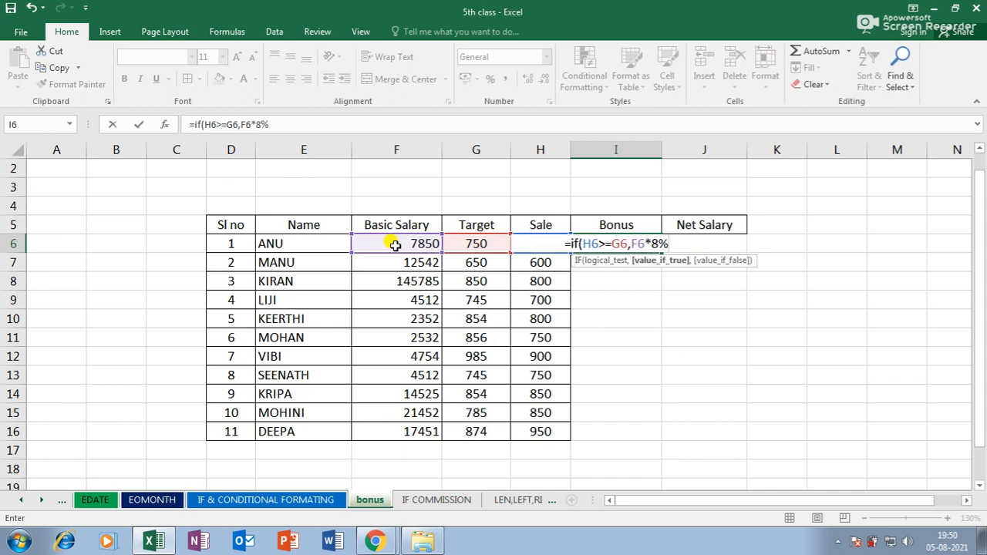
pyautogui.write(',0')
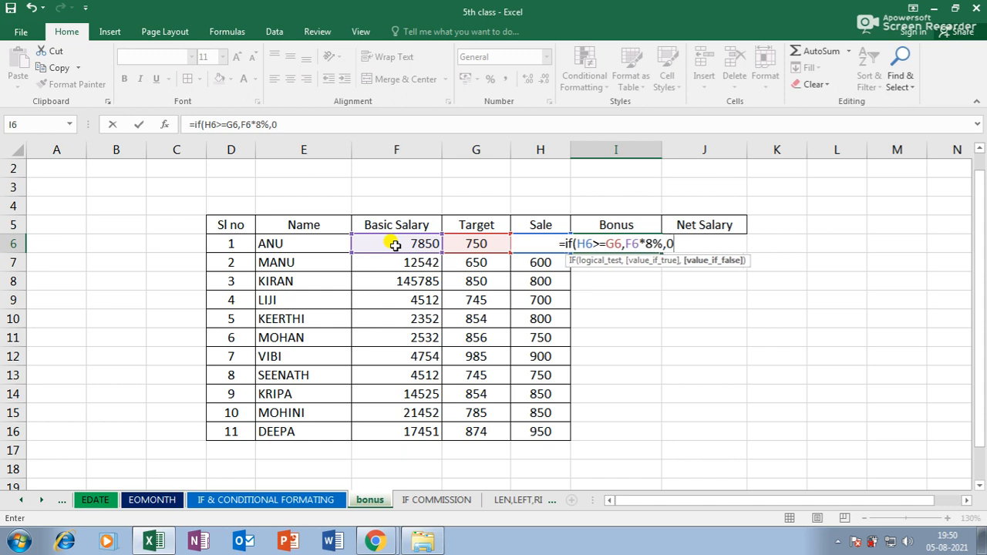
pyautogui.write(')')
pyautogui.press('Return')
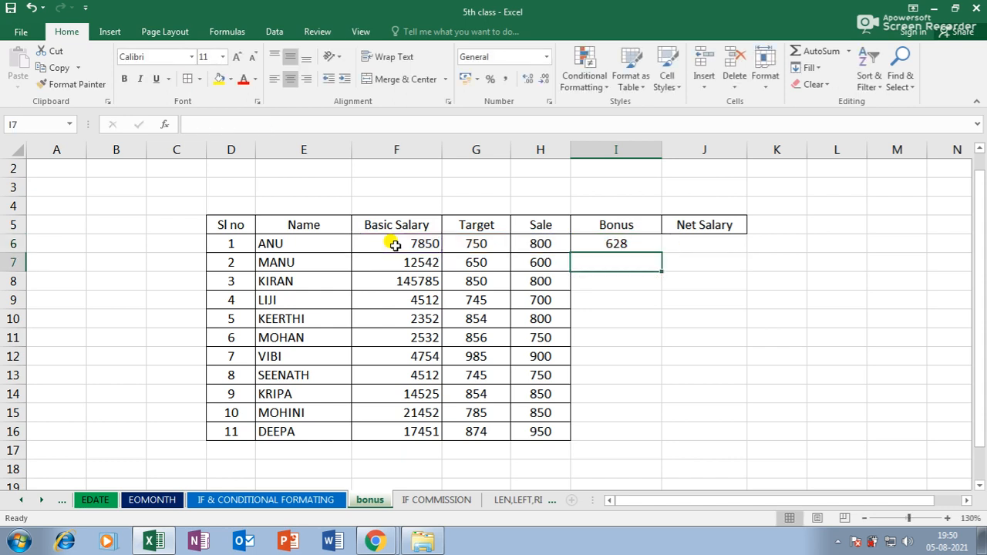
pyautogui.click(616, 243)
pyautogui.moveTo(661, 253); pyautogui.dragTo(633, 432)
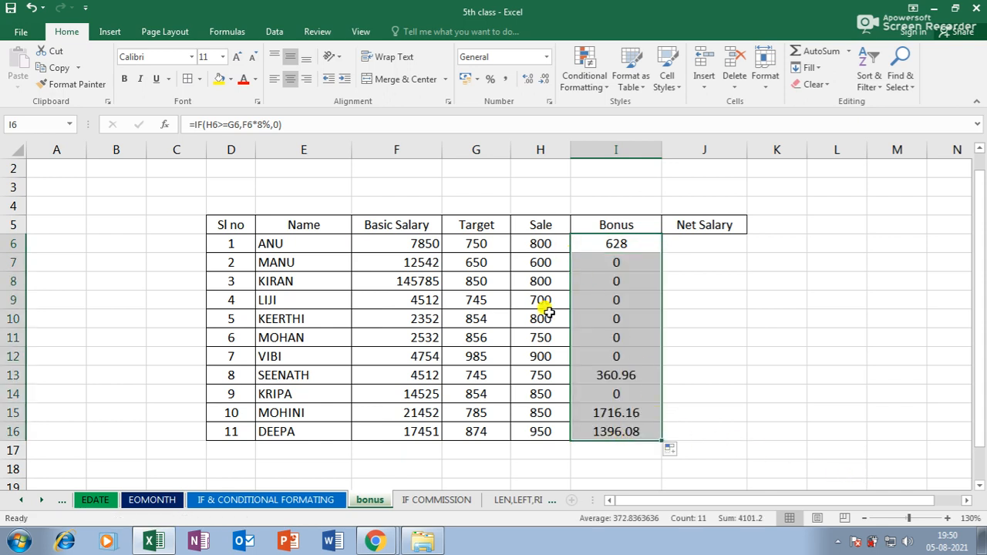
# - Calculate the net salary in J6 as basic salary plus bonus, =F6+I6, and fill the formula down to J16
pyautogui.click(719, 244)
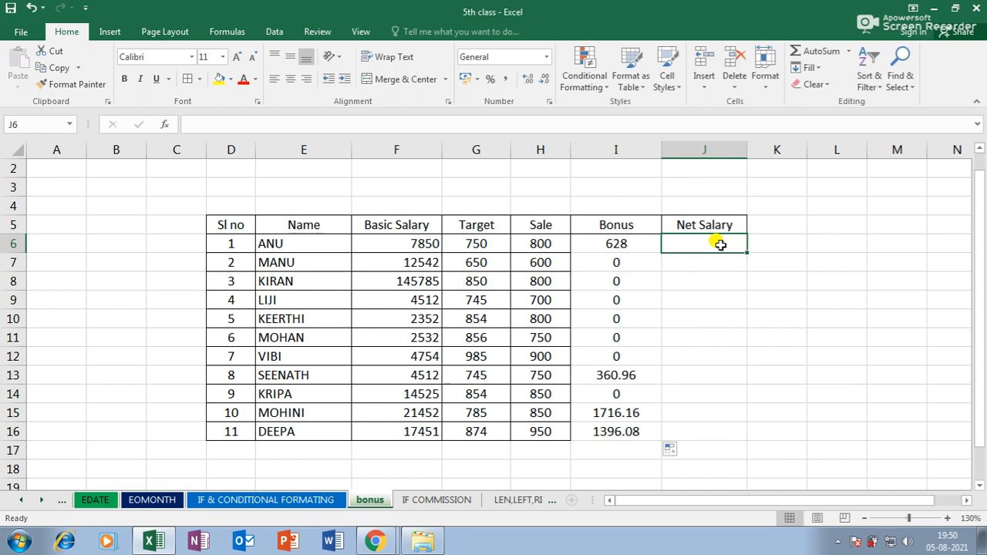
pyautogui.write('=')
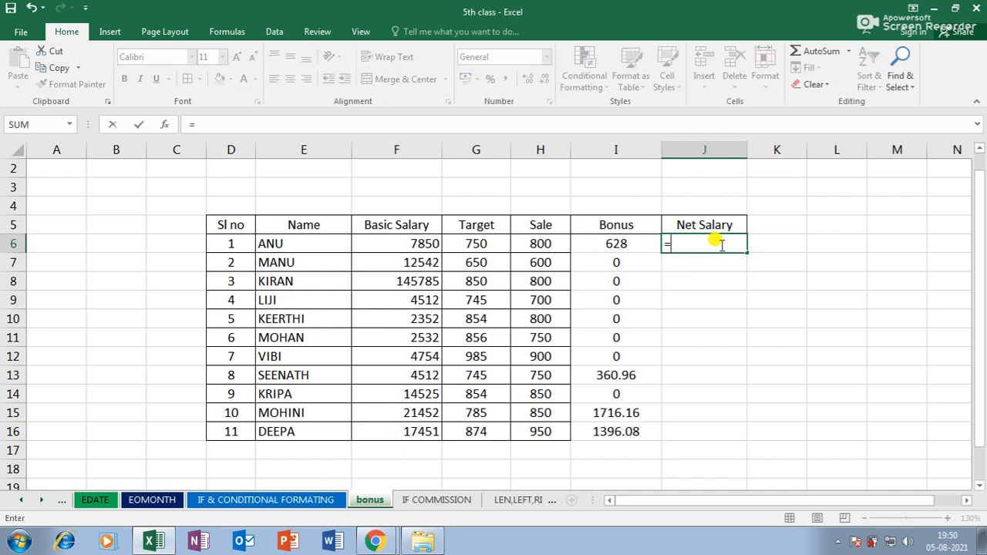
pyautogui.click(414, 243)
pyautogui.write('+')
pyautogui.click(587, 245)
pyautogui.press('Return')
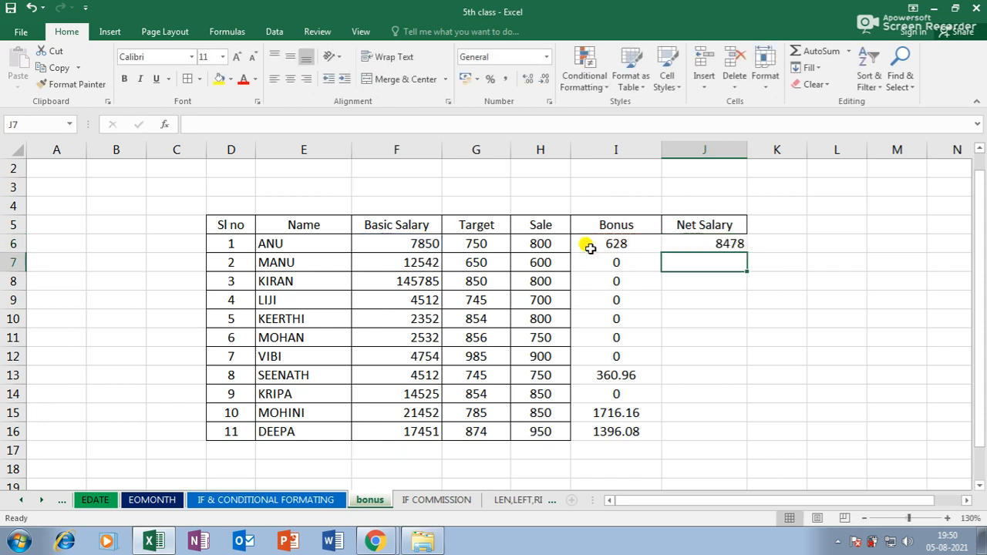
pyautogui.click(741, 245)
pyautogui.moveTo(747, 253); pyautogui.dragTo(703, 441)
# - Apply all borders to the bonus and net salary values in I6:J16
pyautogui.moveTo(609, 245); pyautogui.dragTo(689, 433)
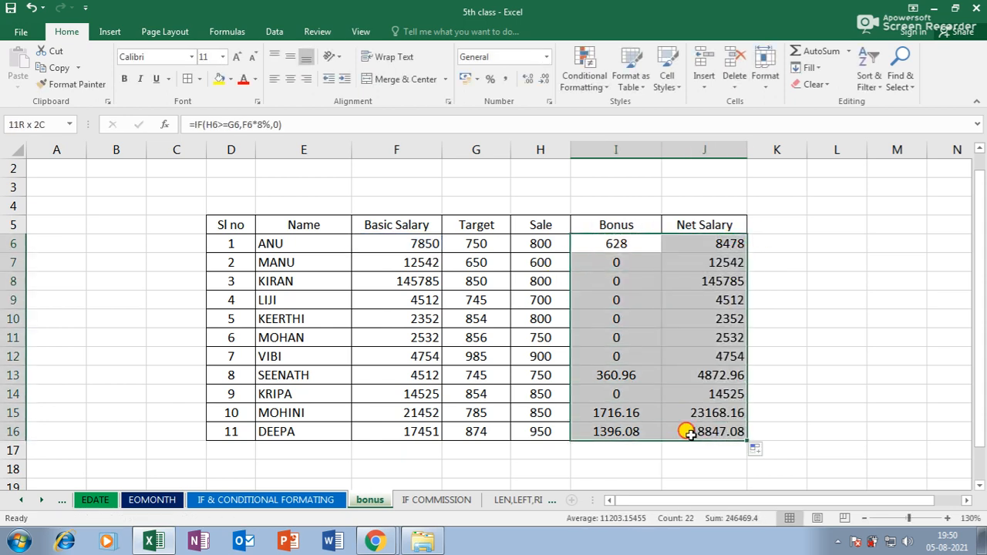
pyautogui.click(199, 79)
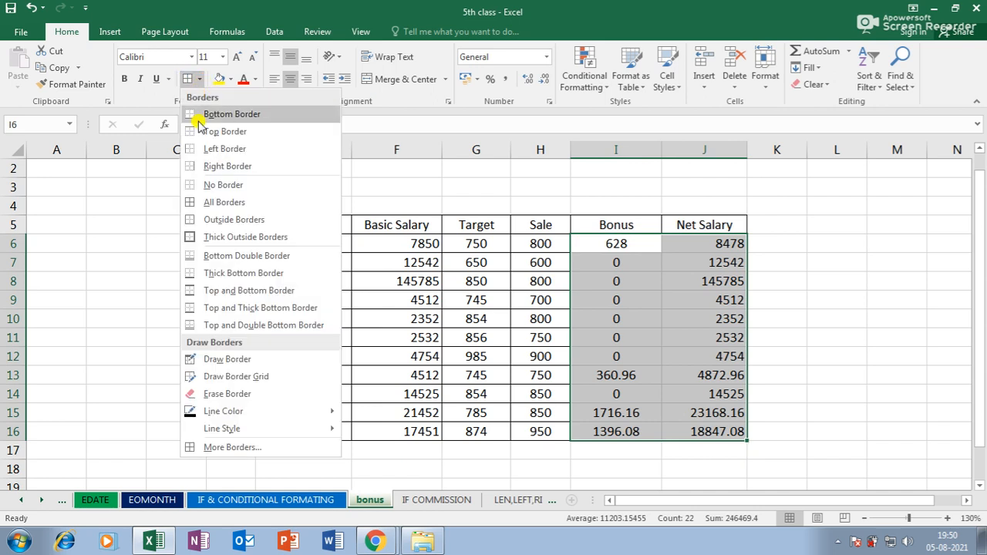
pyautogui.click(203, 202)
# - Narrow the Net Salary column J and the Bonus column I slightly
pyautogui.moveTo(747, 149)
pyautogui.mouseDown()
pyautogui.moveTo(730, 149)
pyautogui.moveTo(738, 152)
pyautogui.mouseUp()
pyautogui.click(795, 262)
pyautogui.moveTo(661, 151); pyautogui.dragTo(652, 149)
pyautogui.click(712, 378)
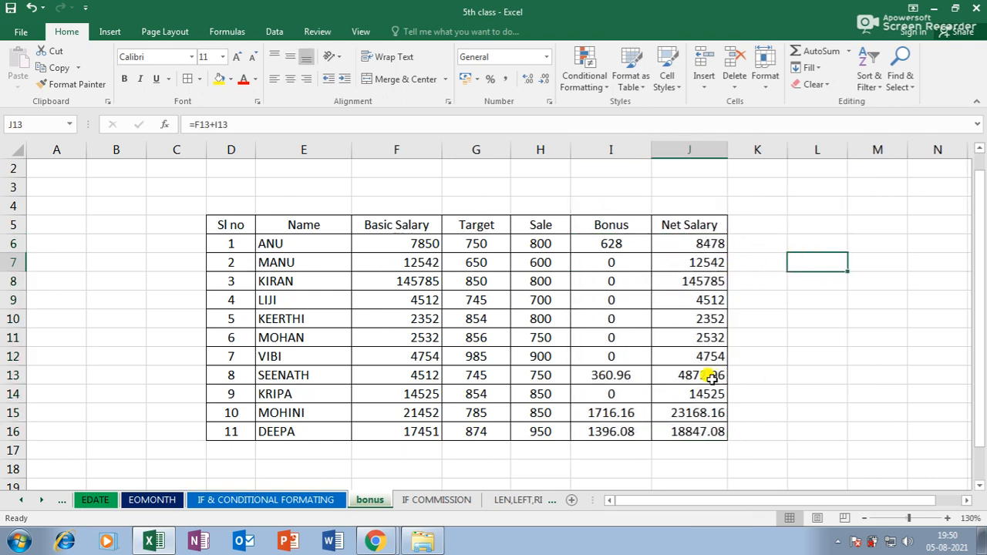
# - Fill the header row D5:J5, Sl no through Net Salary, with the standard blue colour
pyautogui.moveTo(222, 224); pyautogui.dragTo(679, 225)
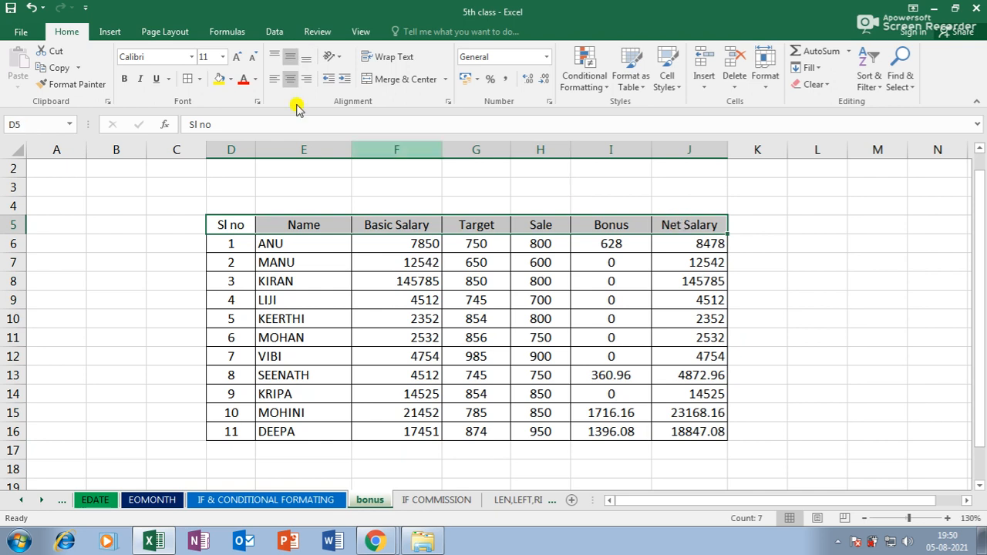
pyautogui.click(230, 78)
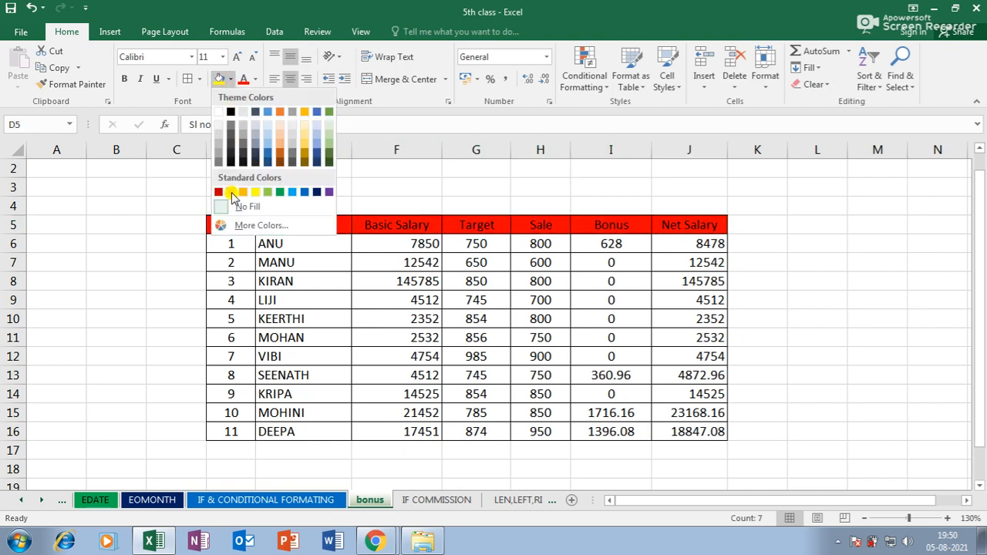
pyautogui.click(302, 191)
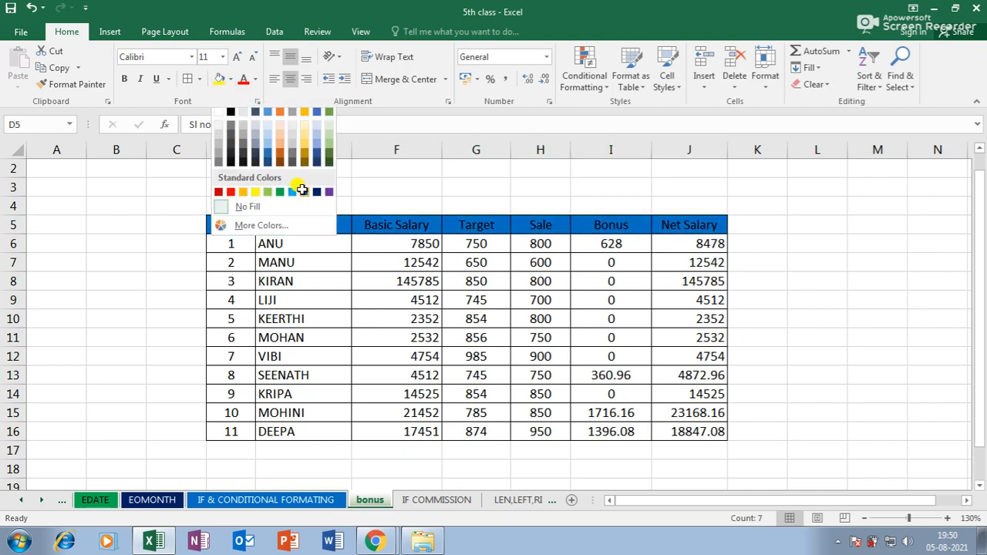
pyautogui.click(432, 303)
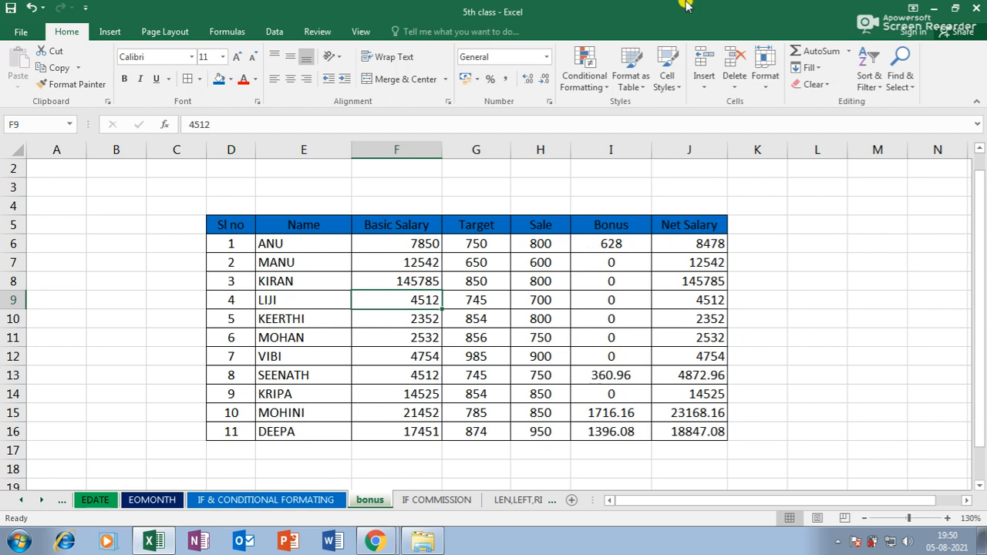
# - Set the bonus sheet's tab colour to standard red
pyautogui.rightClick(366, 500)
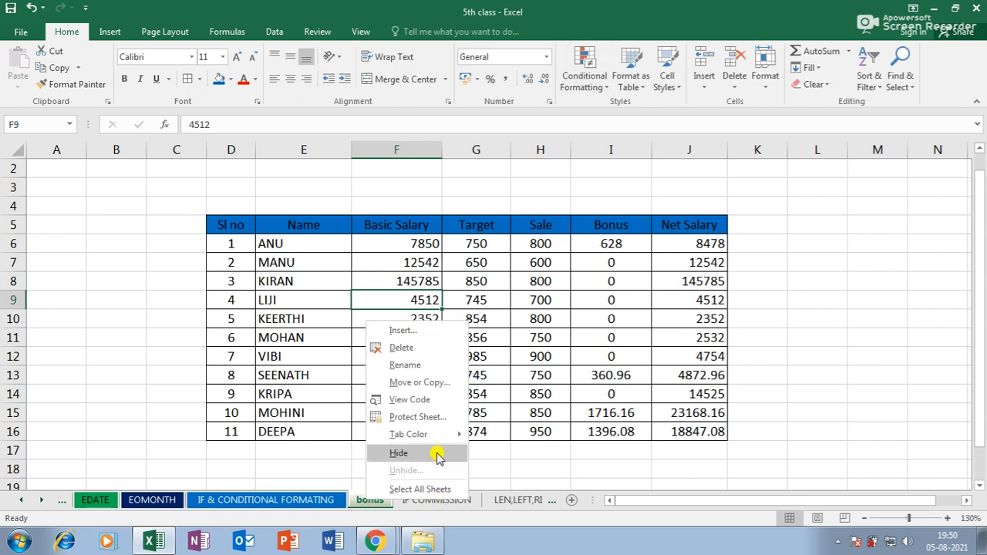
pyautogui.moveTo(419, 437)
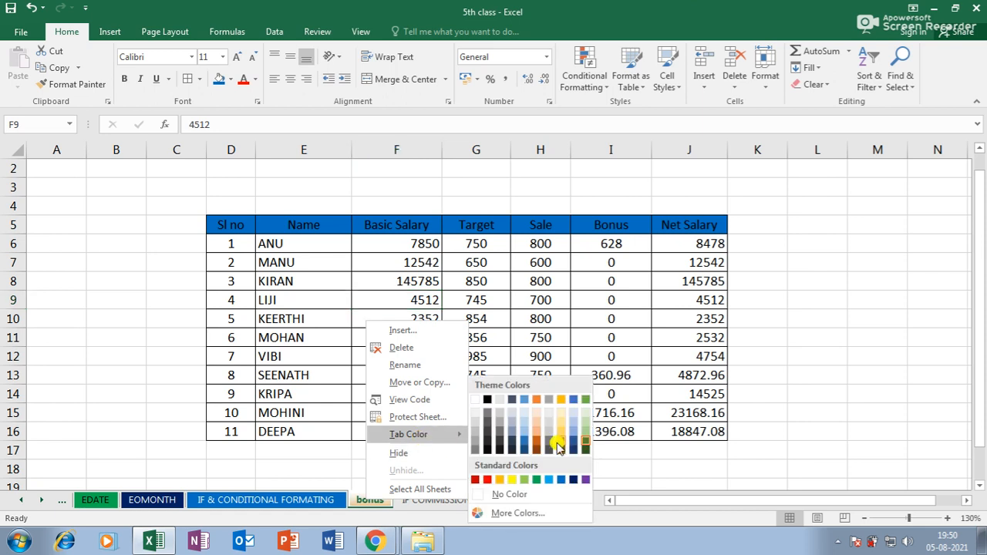
pyautogui.click(491, 479)
# - Switch to the IF COMMISSION sheet, looking back at the IF & CONDITIONAL FORMATING and bonus sheets on the way
pyautogui.click(438, 498)
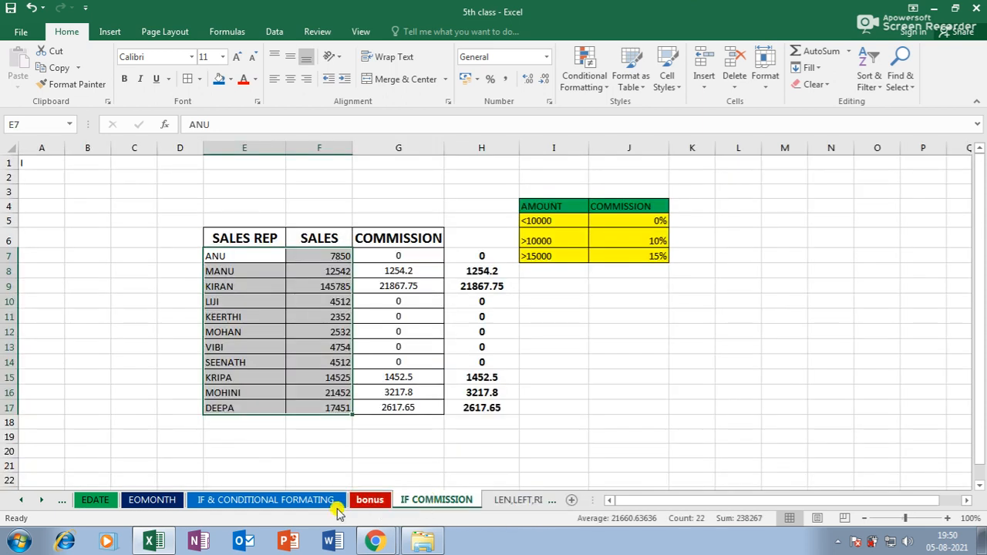
pyautogui.click(338, 500)
pyautogui.click(381, 500)
pyautogui.click(398, 501)
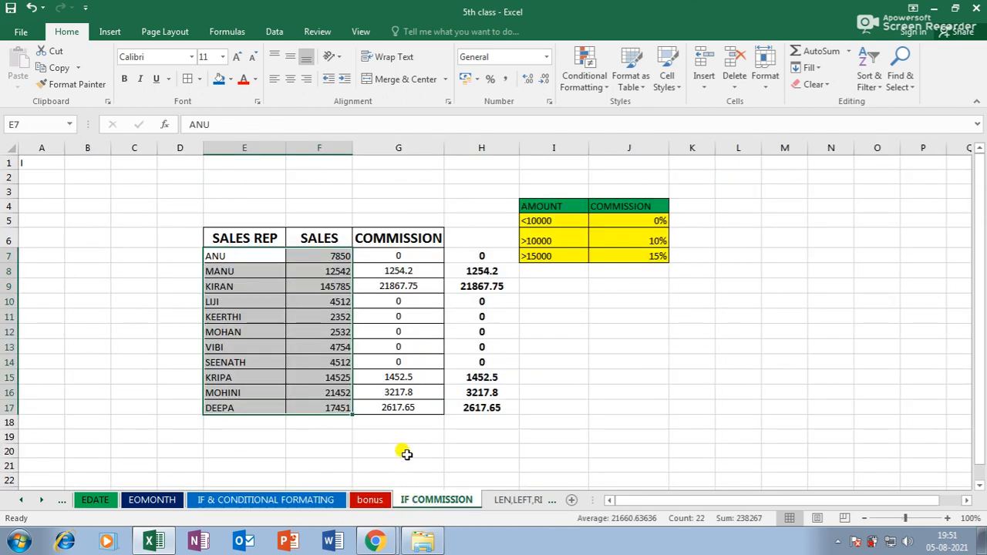
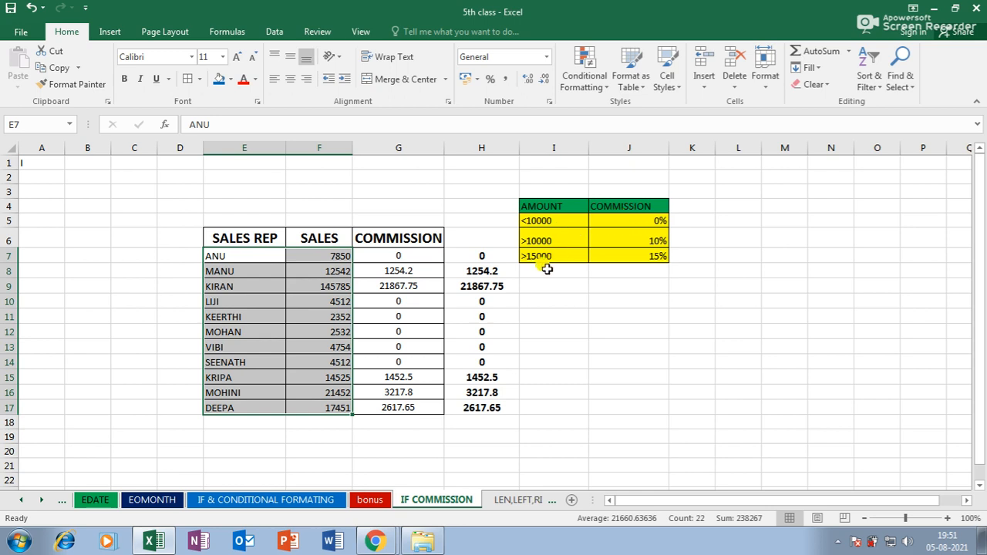
# - Narrow the AMOUNT column I and the COMMISSION column J of the rate table to fit their headings
pyautogui.click(639, 256)
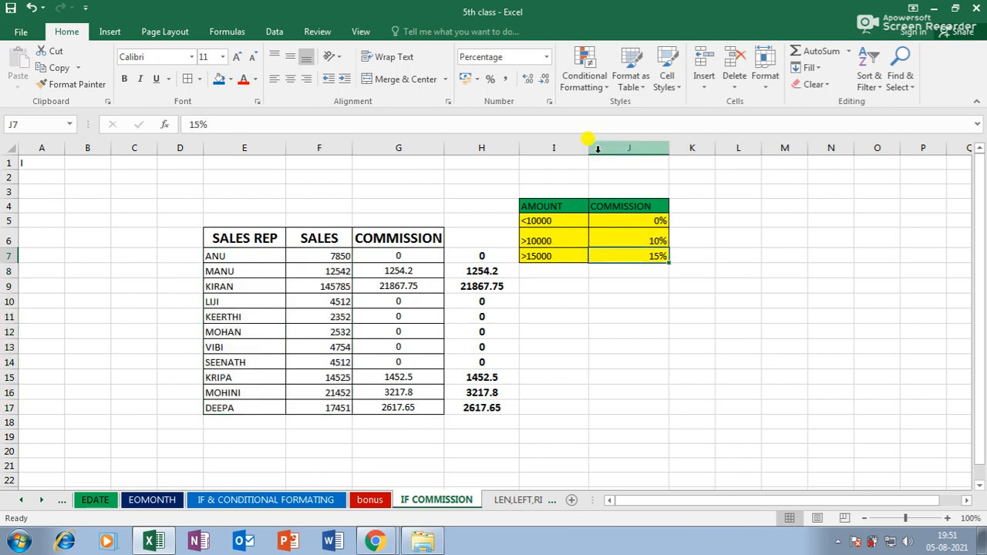
pyautogui.moveTo(591, 147); pyautogui.dragTo(569, 154)
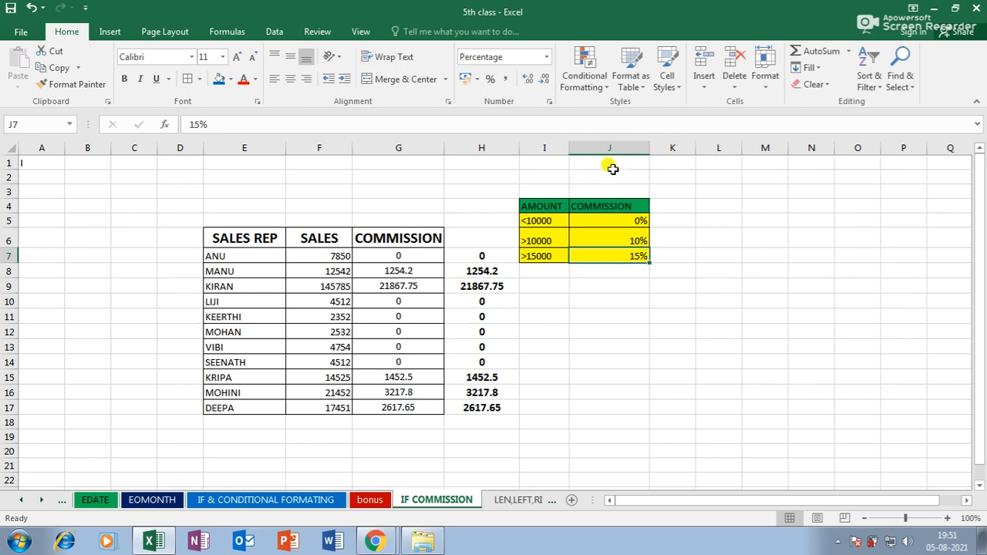
pyautogui.moveTo(649, 149); pyautogui.dragTo(633, 150)
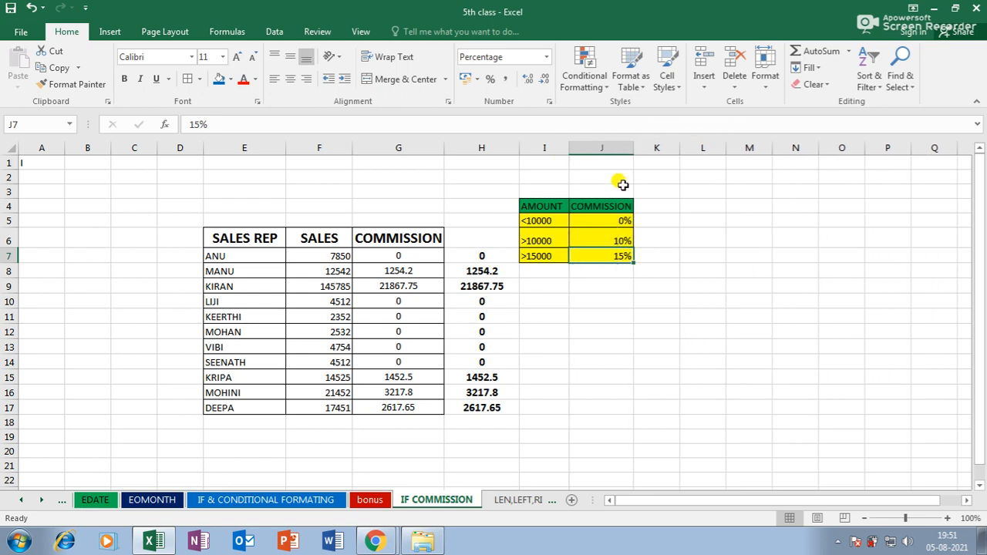
# - Check the >15000 rate row in the commission table and clear the formulas in H7:H19 beside the sales table
pyautogui.scroll(2, 586, 273)
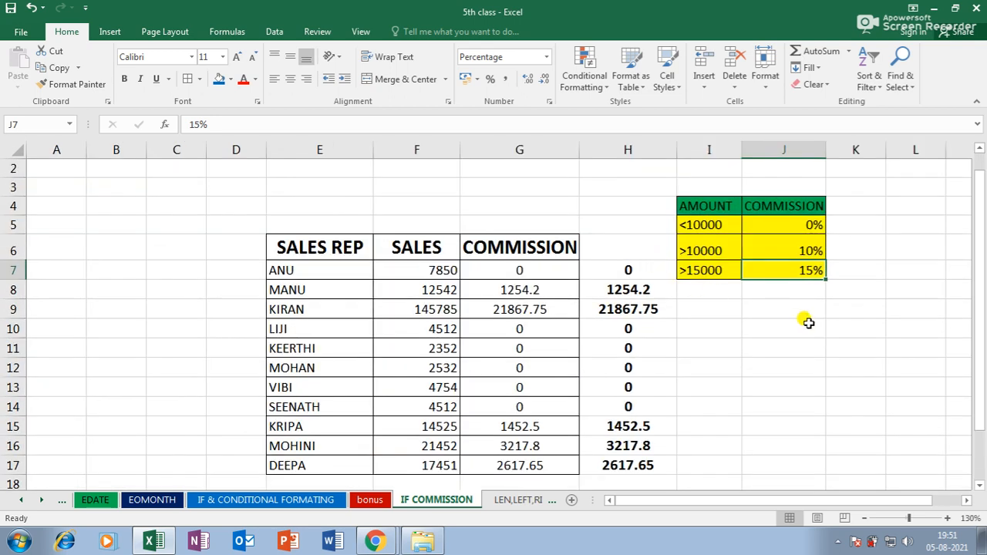
pyautogui.click(712, 273)
pyautogui.click(797, 270)
pyautogui.click(712, 270)
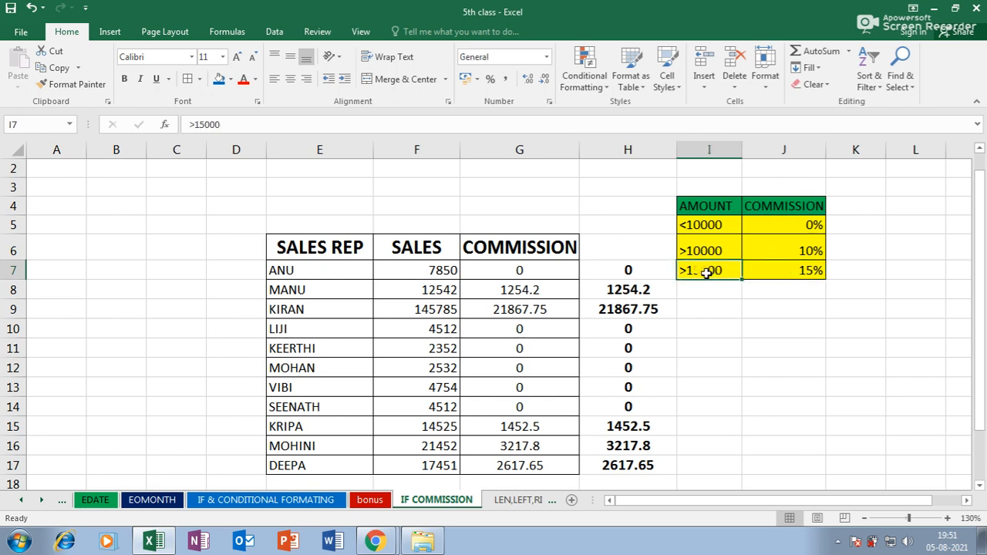
pyautogui.click(802, 277)
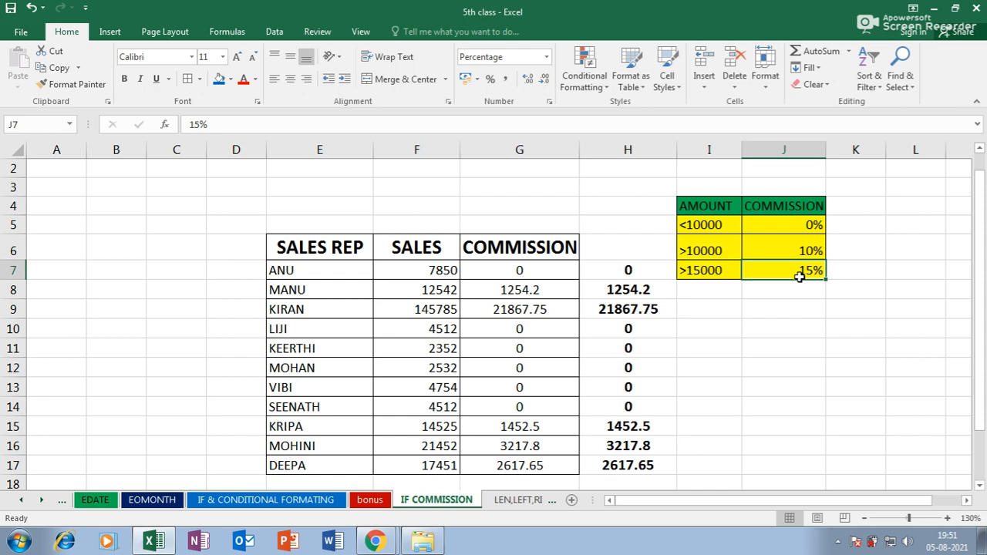
pyautogui.moveTo(634, 268); pyautogui.dragTo(635, 470)
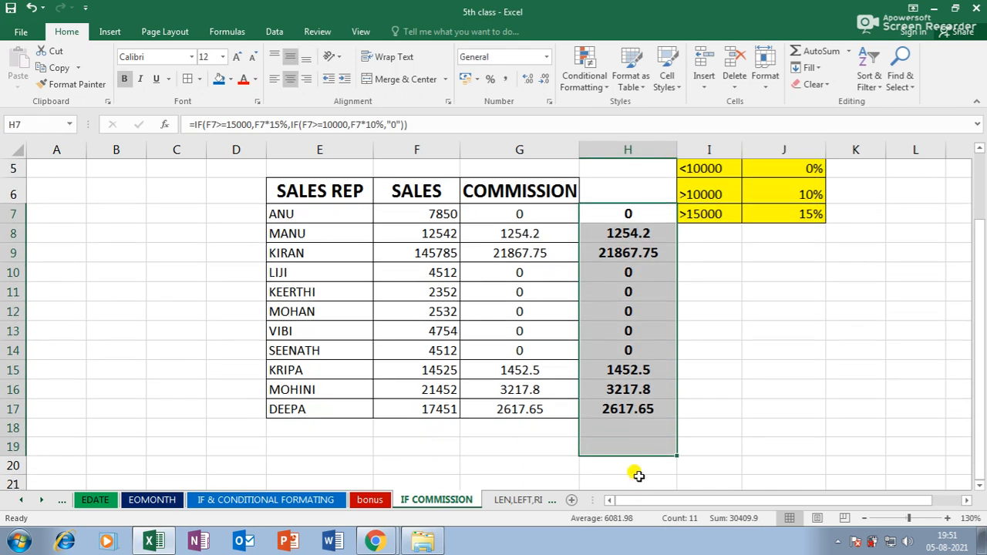
pyautogui.press('Delete')
pyautogui.scroll(2, 792, 404)
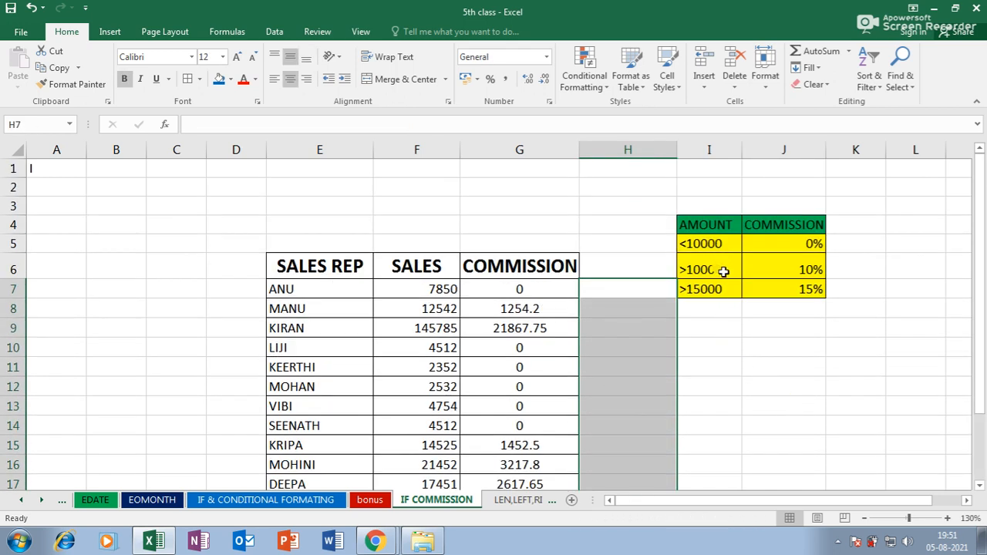
# - Widen the COMMISSION column G and the SALES column F slightly after checking the 10% and 0% commission rates
pyautogui.click(814, 270)
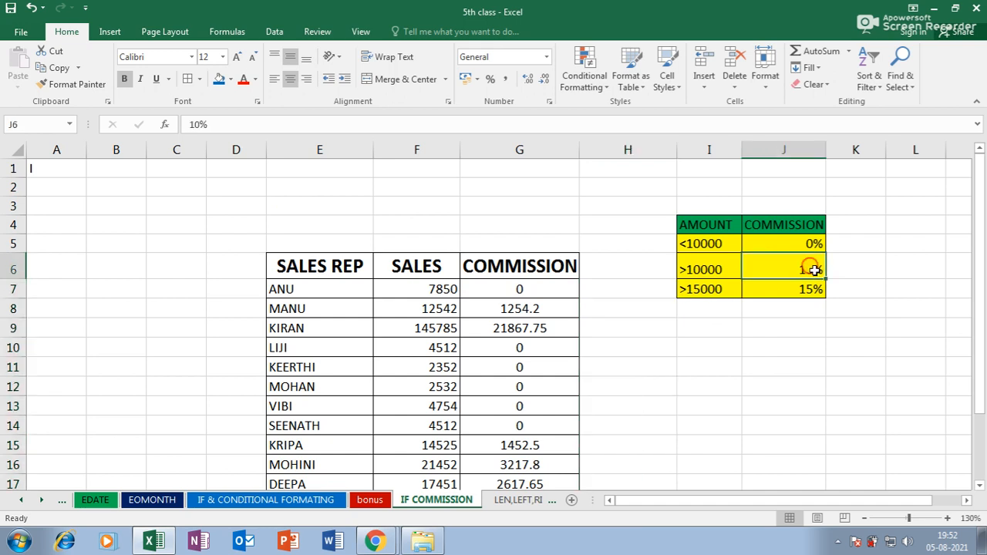
pyautogui.click(707, 239)
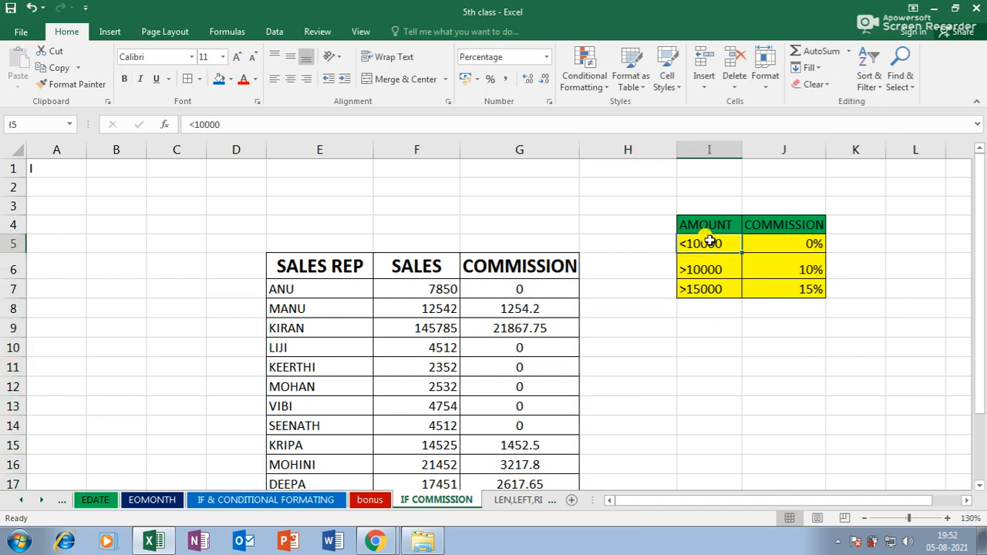
pyautogui.click(807, 245)
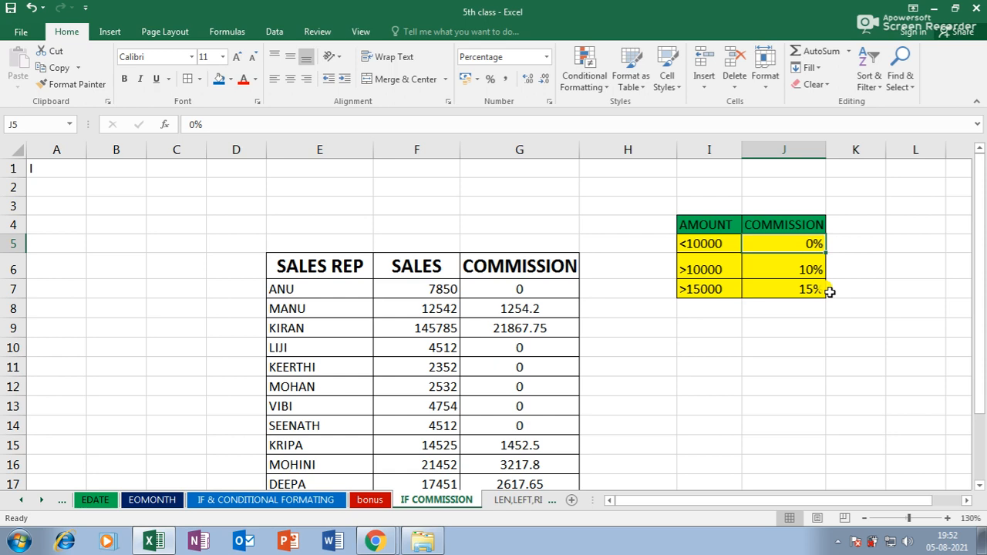
pyautogui.moveTo(579, 147); pyautogui.dragTo(583, 144)
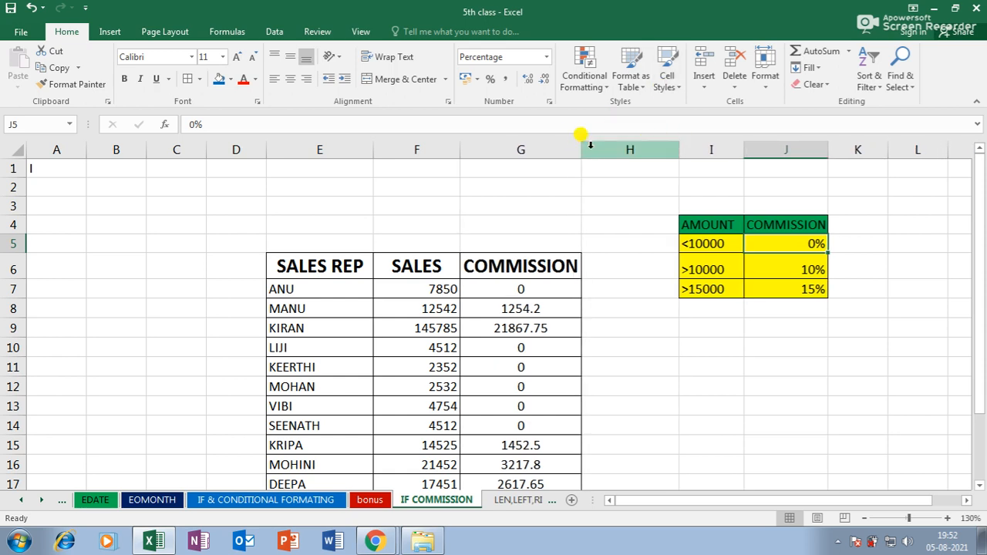
pyautogui.moveTo(459, 147); pyautogui.dragTo(460, 148)
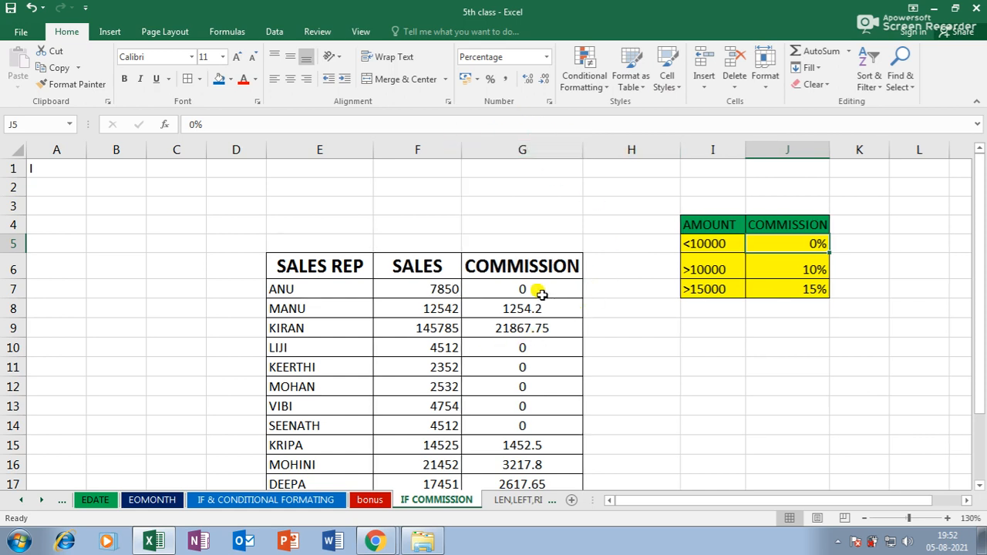
# - Review the existing commission formula in G7 and start an IF formula in H7 with the test F7>=15000
pyautogui.doubleClick(577, 287)
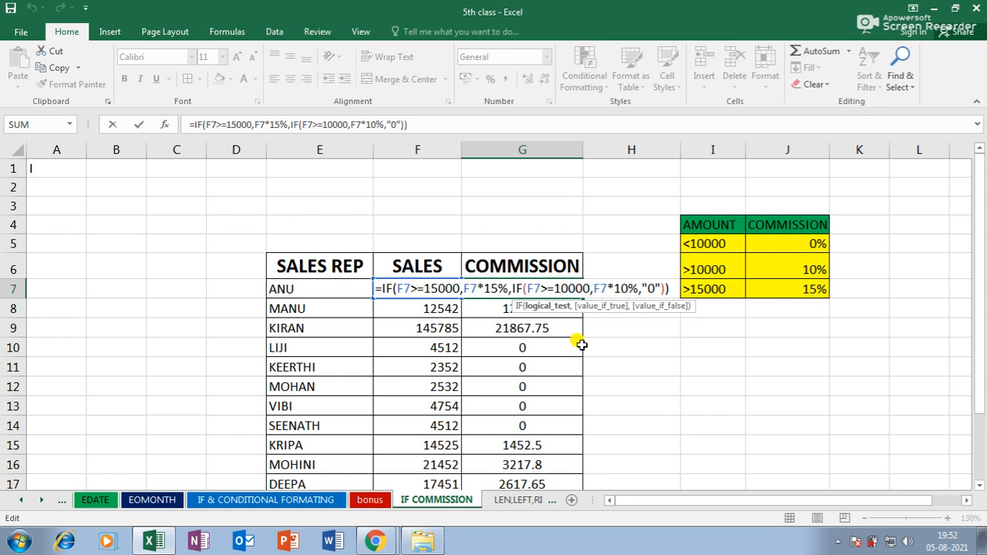
pyautogui.press('Return')
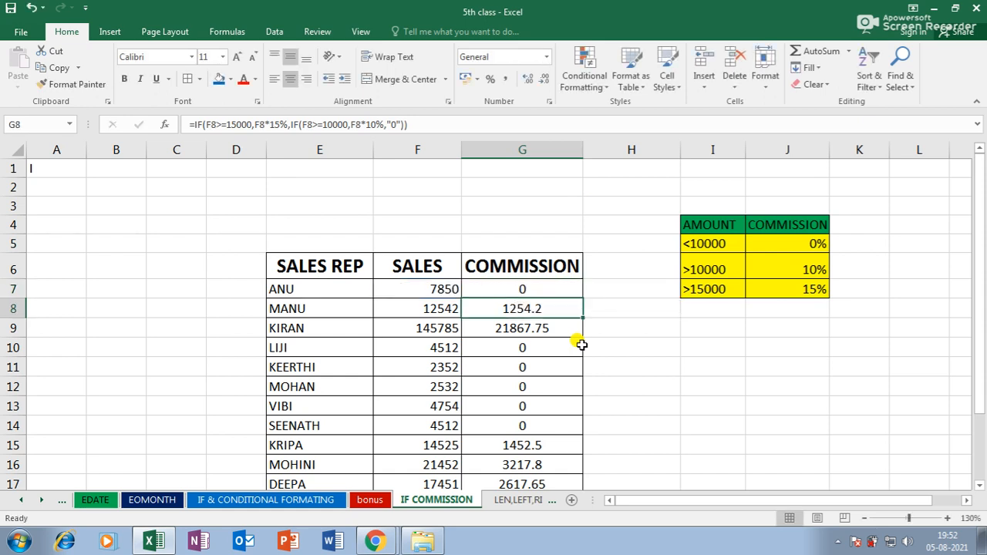
pyautogui.click(651, 296)
pyautogui.write('=i')
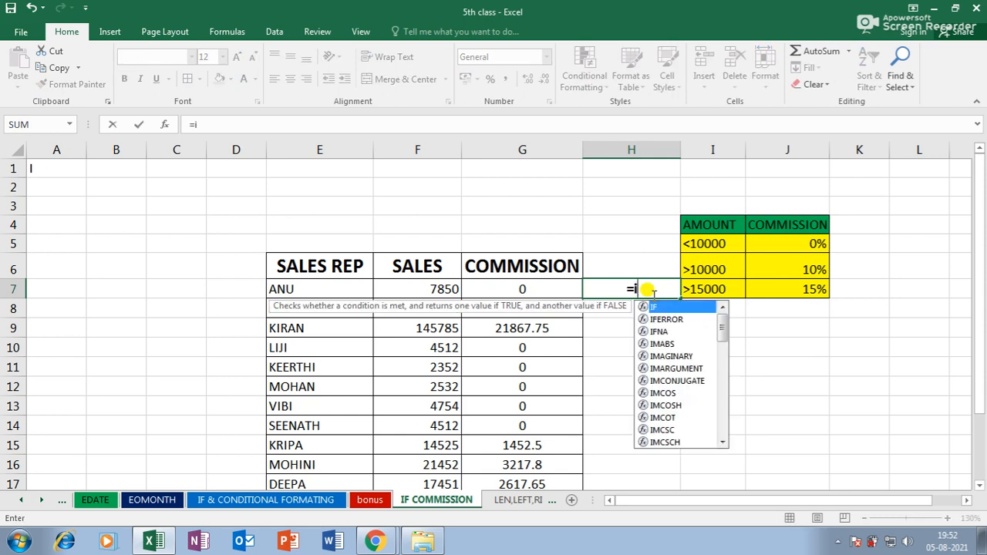
pyautogui.write('f(')
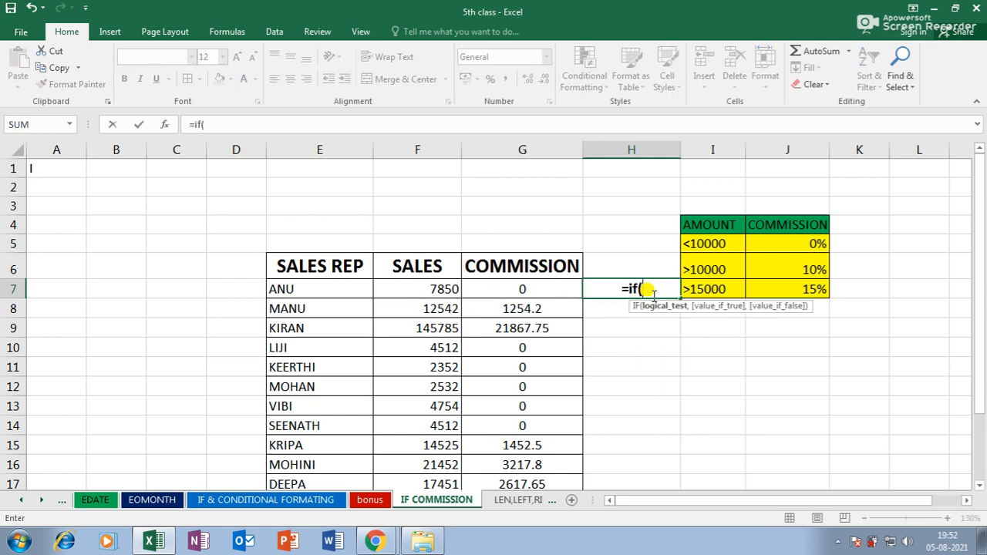
pyautogui.click(434, 290)
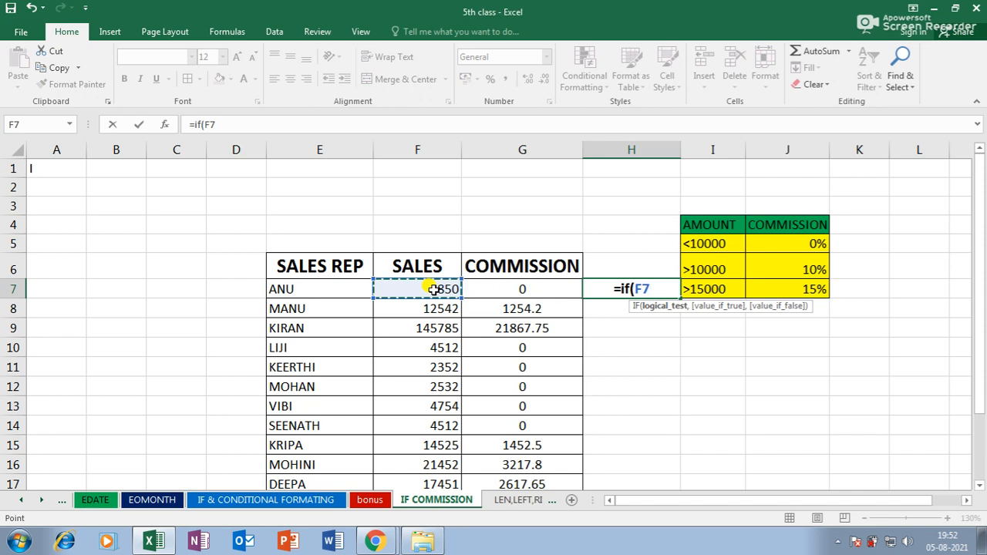
pyautogui.write('>=15000')
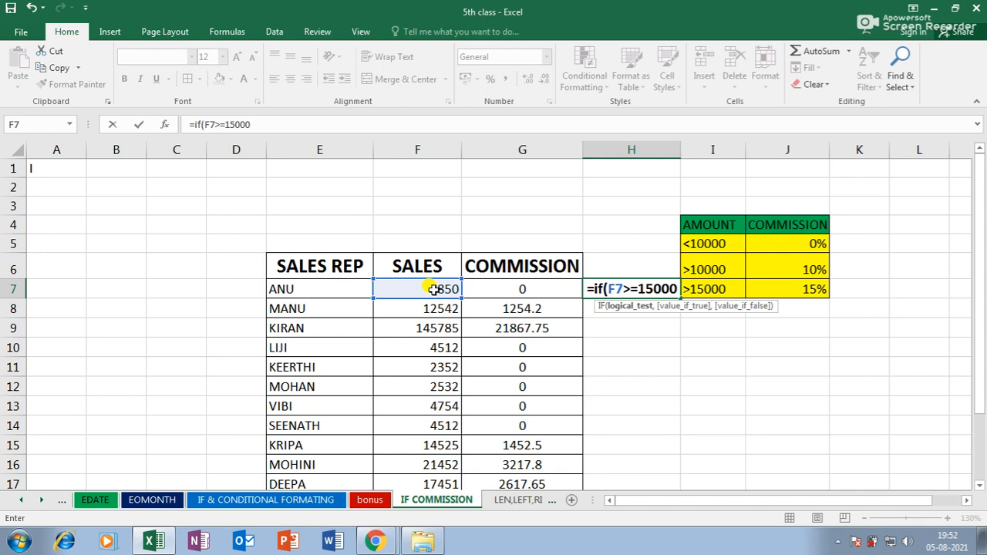
# - Add F7*15% as the value-if-true argument of the IF formula in H7
pyautogui.write(',')
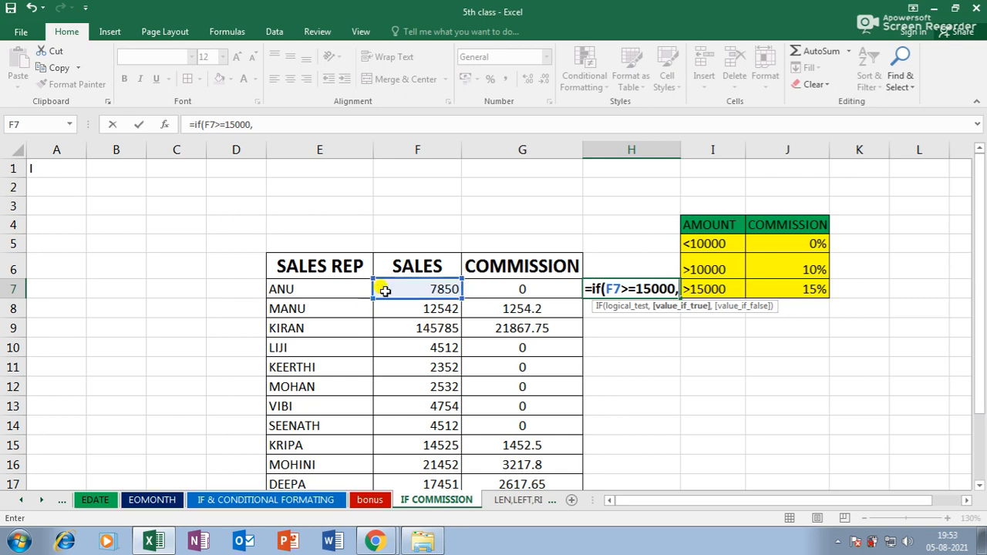
pyautogui.click(411, 287)
pyautogui.write('*')
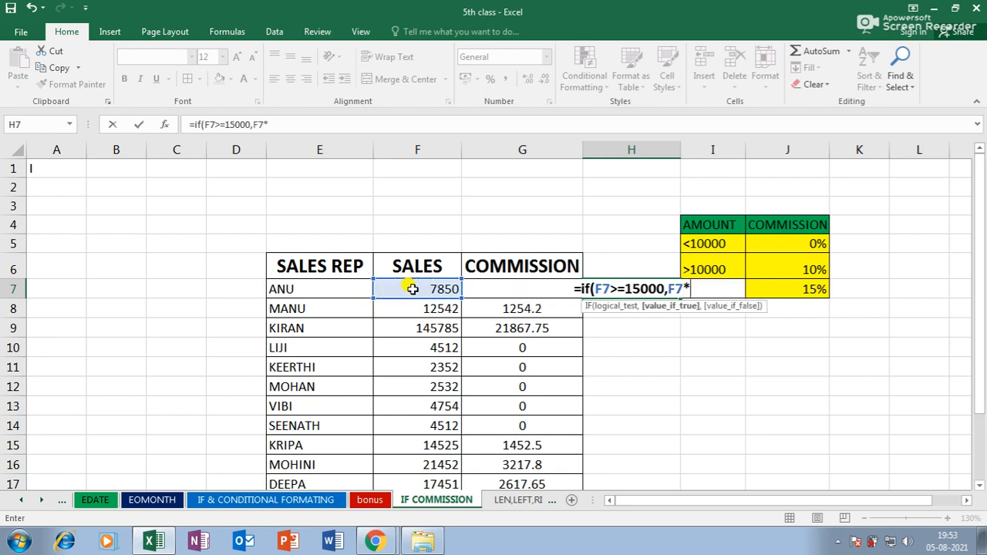
pyautogui.write('15')
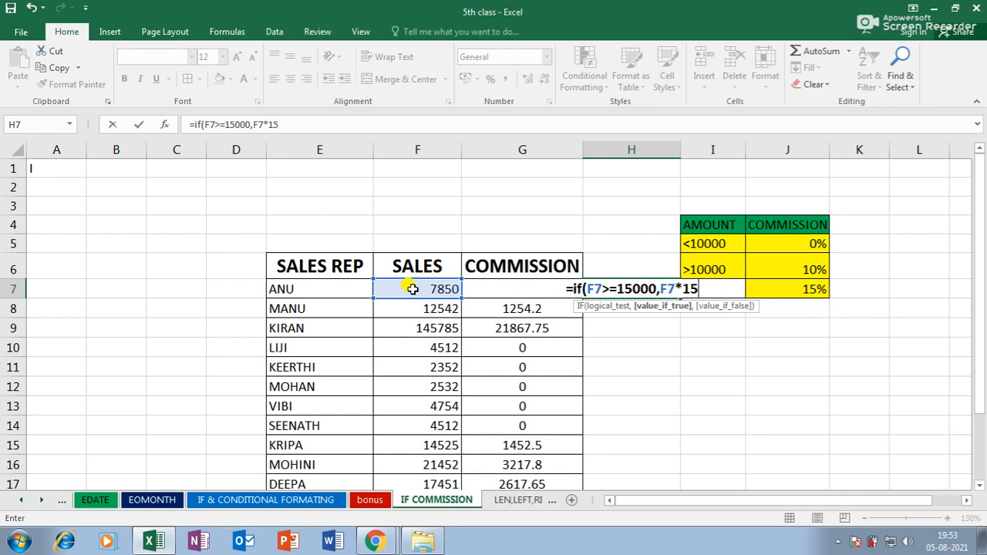
pyautogui.write('%')
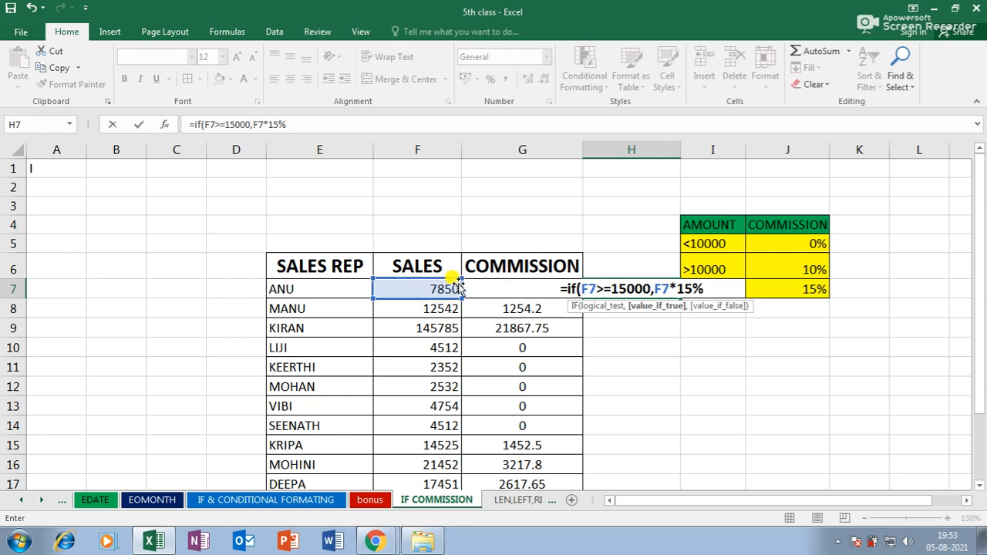
pyautogui.write(',')
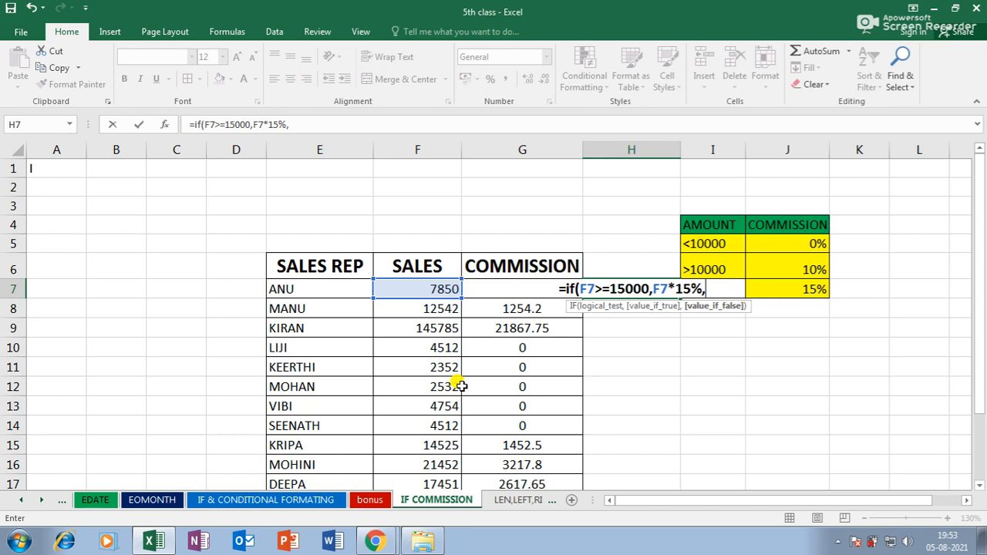
# - Nest a second IF as the value-if-false argument in H7, with the test F7>=10000
pyautogui.write('if')
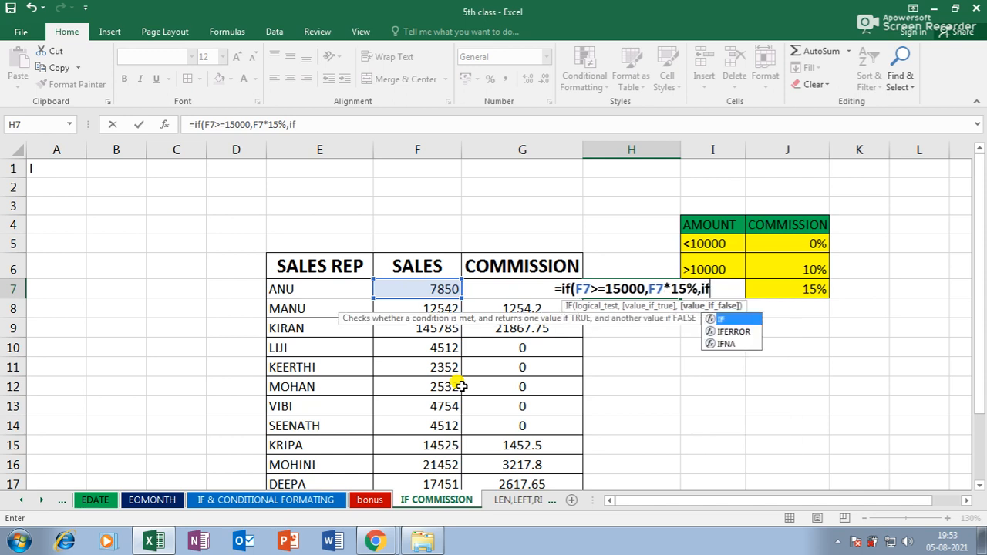
pyautogui.write('(')
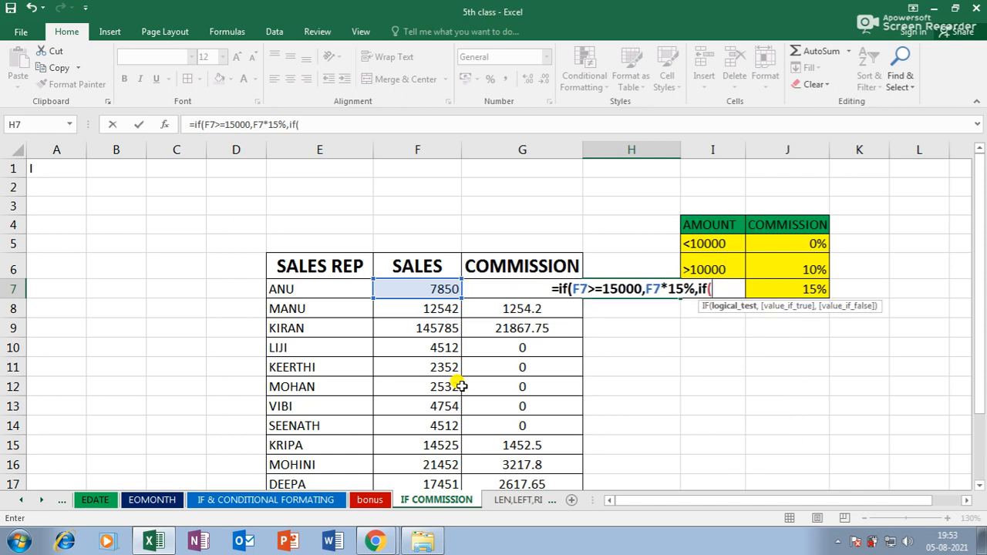
pyautogui.click(435, 289)
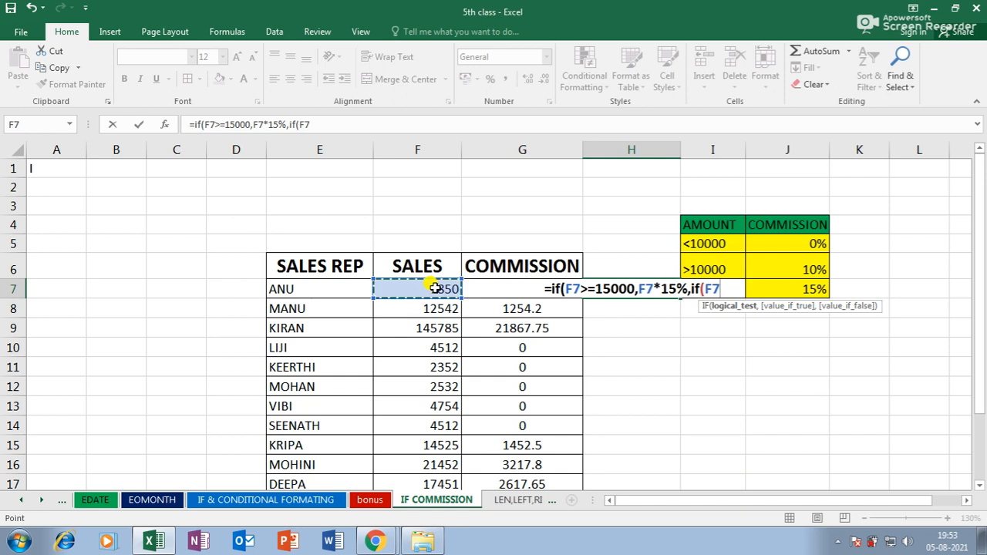
pyautogui.write('>=')
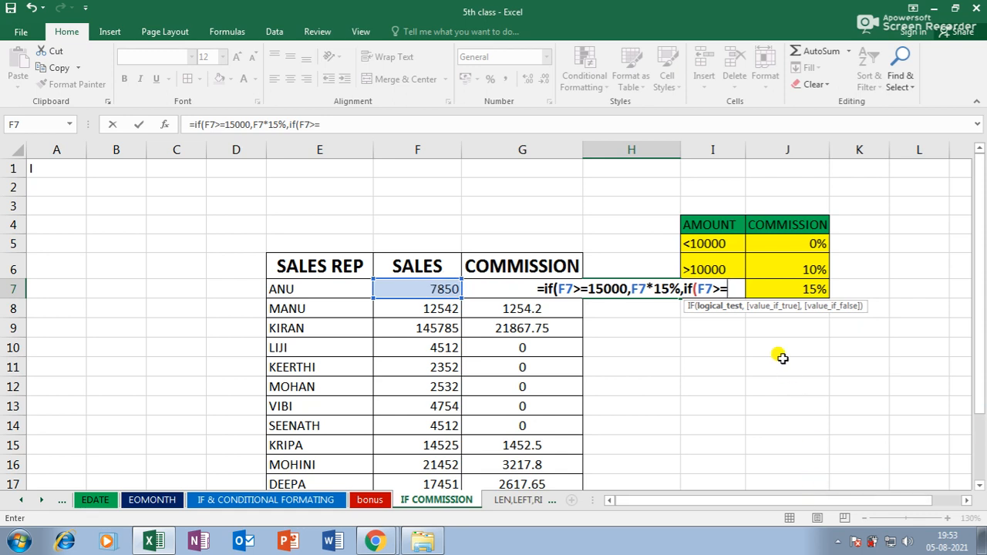
pyautogui.write('10000')
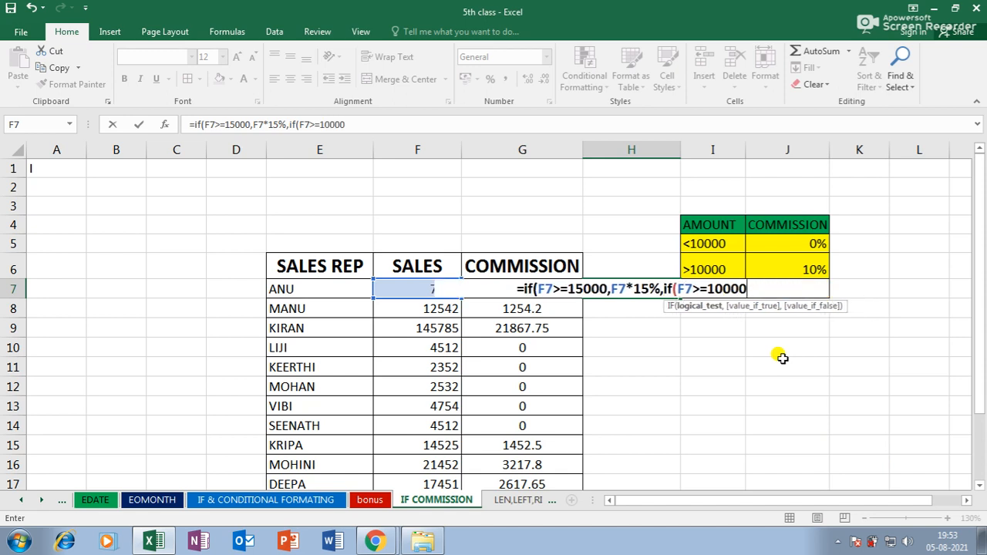
# - Add F7*10% as the value-if-true argument of the nested IF in H7
pyautogui.write(',')
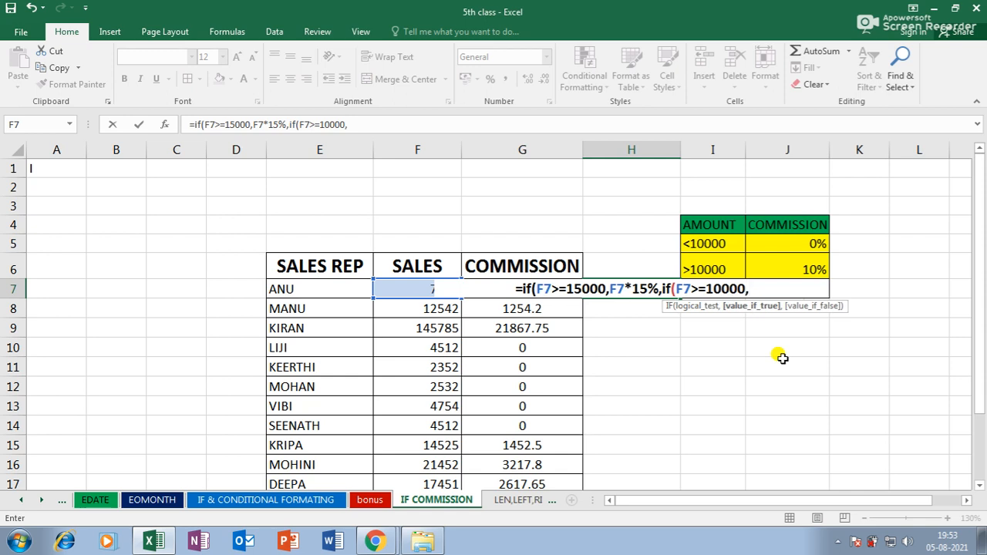
pyautogui.write('"')
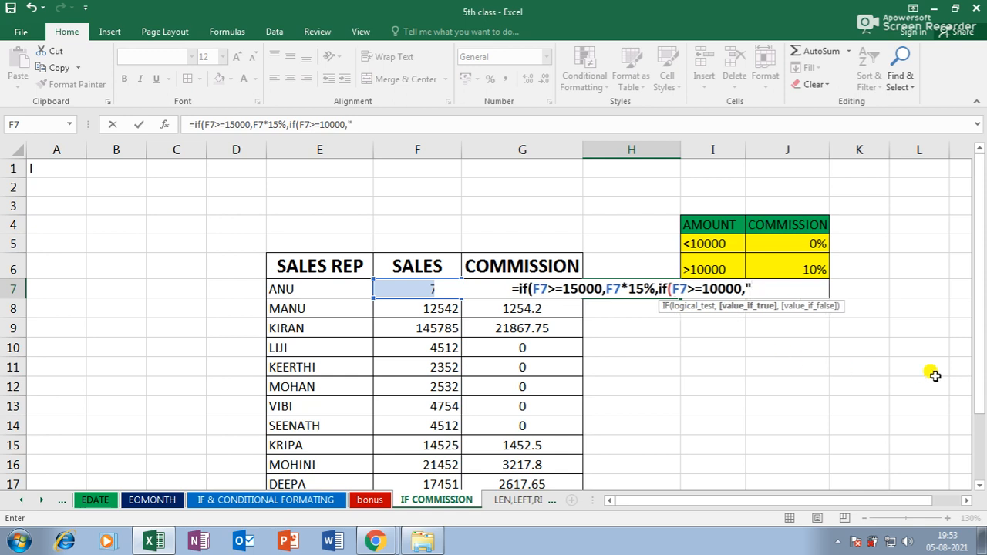
pyautogui.press('BackSpace')
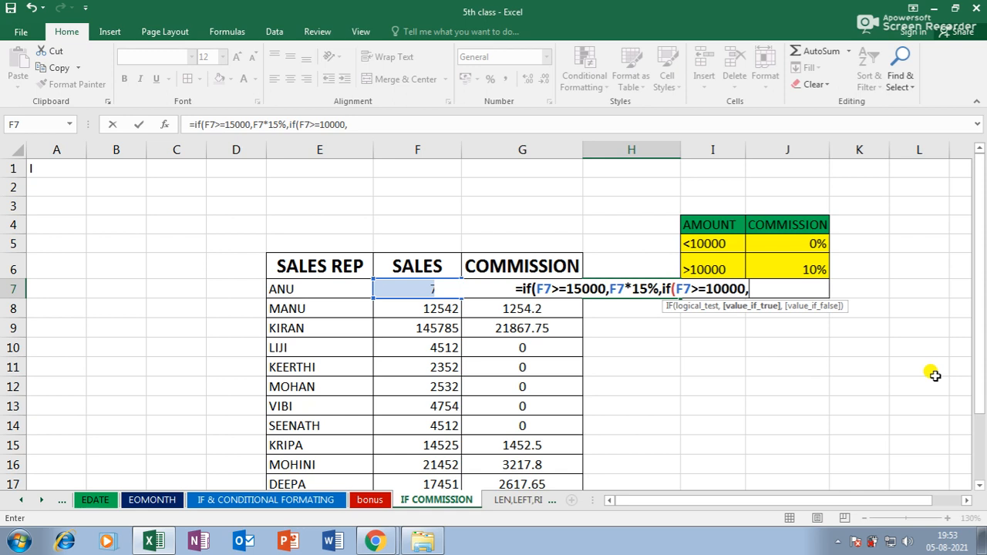
pyautogui.click(413, 290)
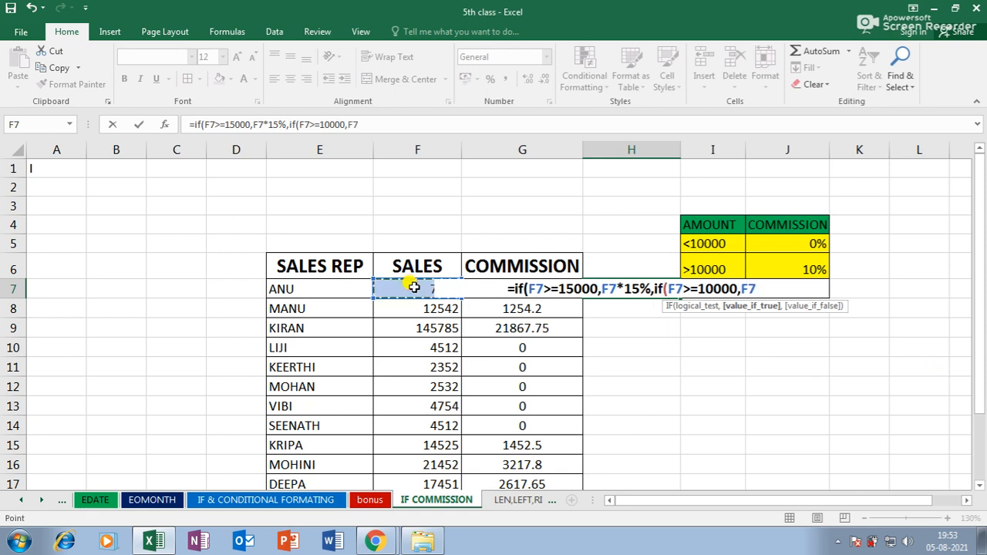
pyautogui.write('*')
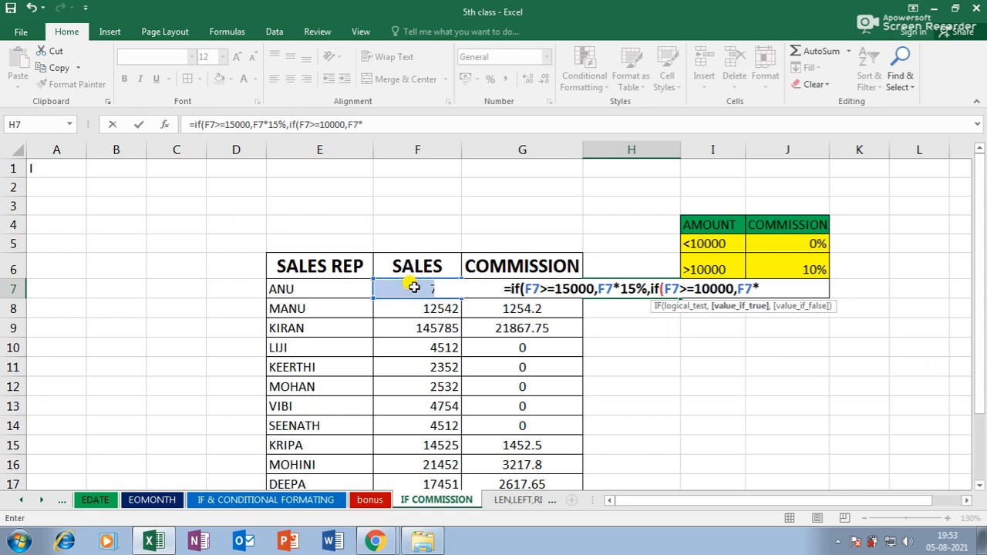
pyautogui.write('10')
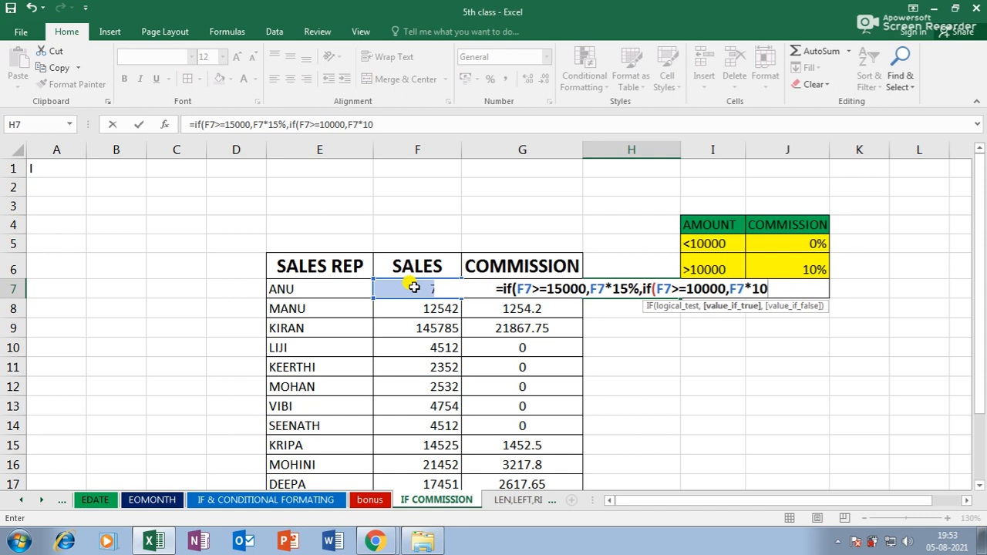
pyautogui.write('%')
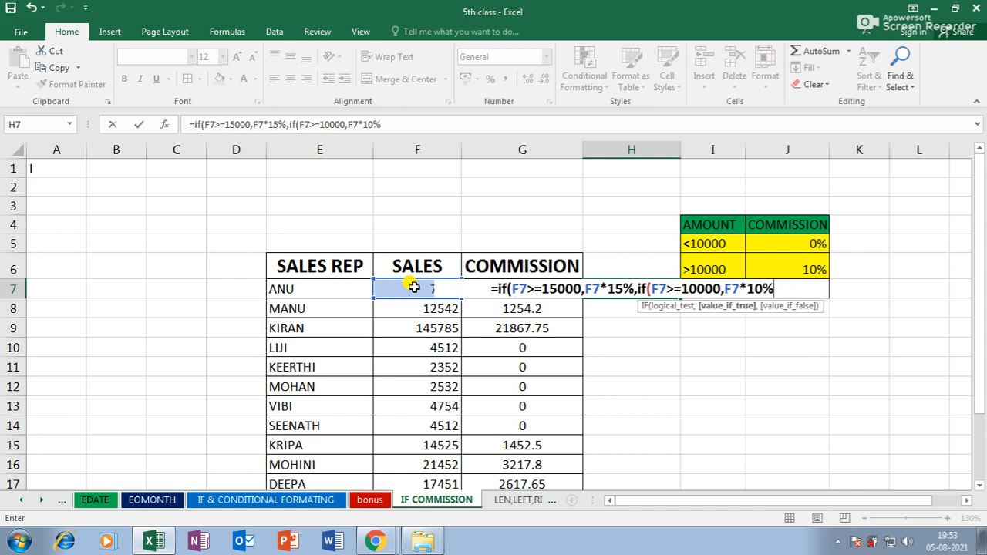
# - Add "0" as the nested IF's value-if-false argument, close both IF functions and commit the formula in H7
pyautogui.write(',')
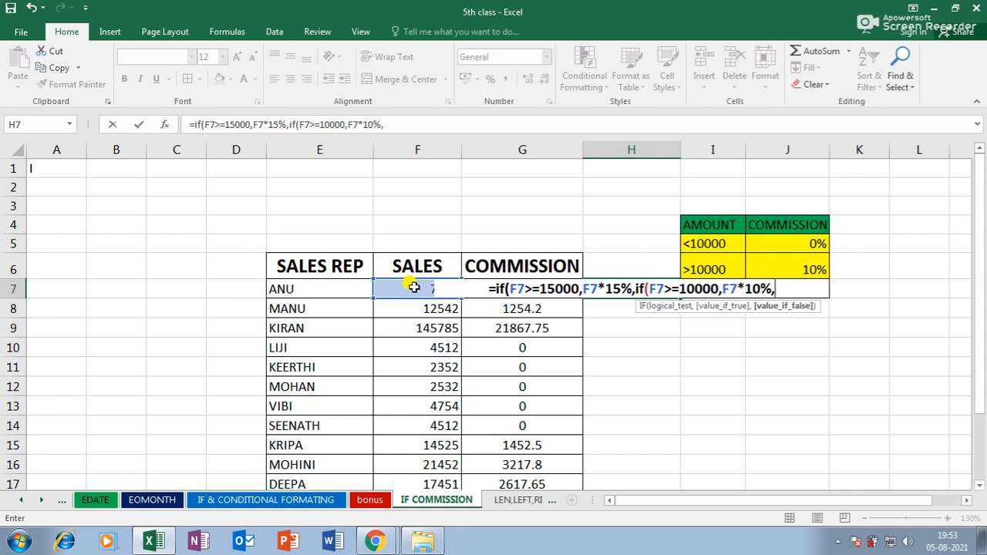
pyautogui.write('"')
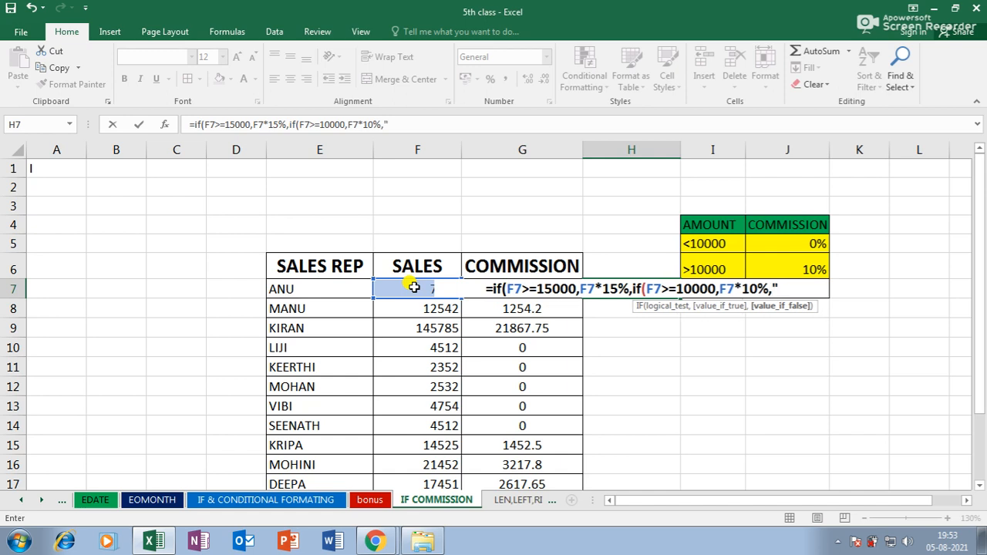
pyautogui.write('0')
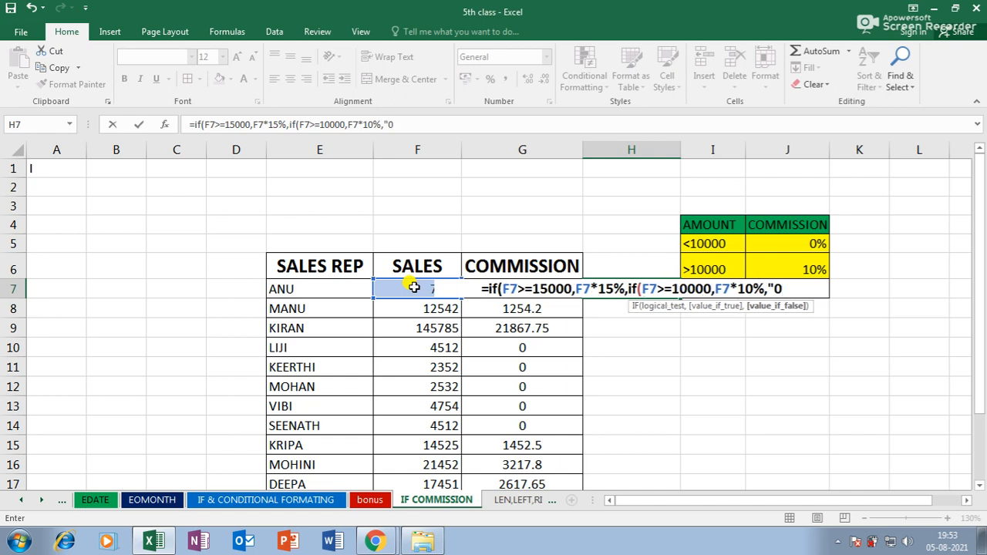
pyautogui.write('"')
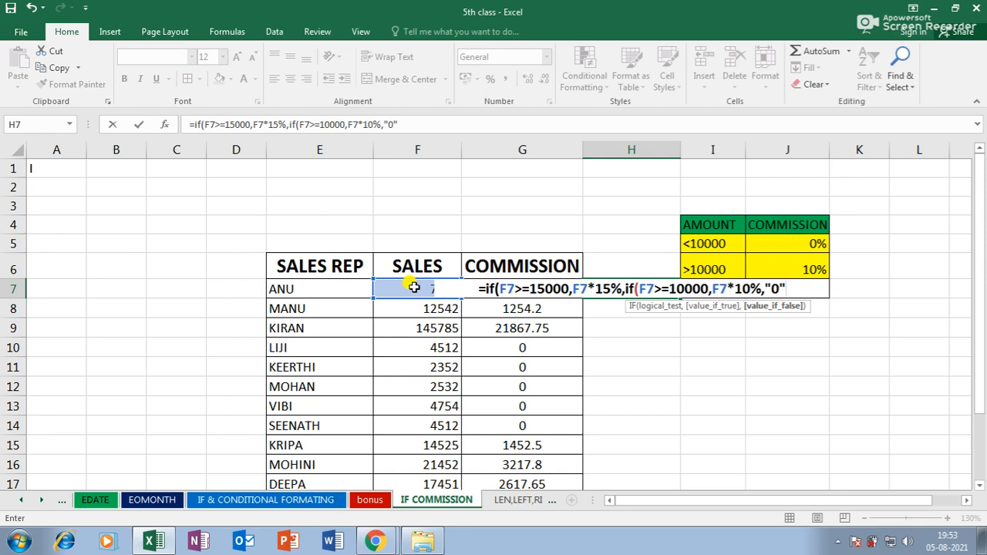
pyautogui.write('))')
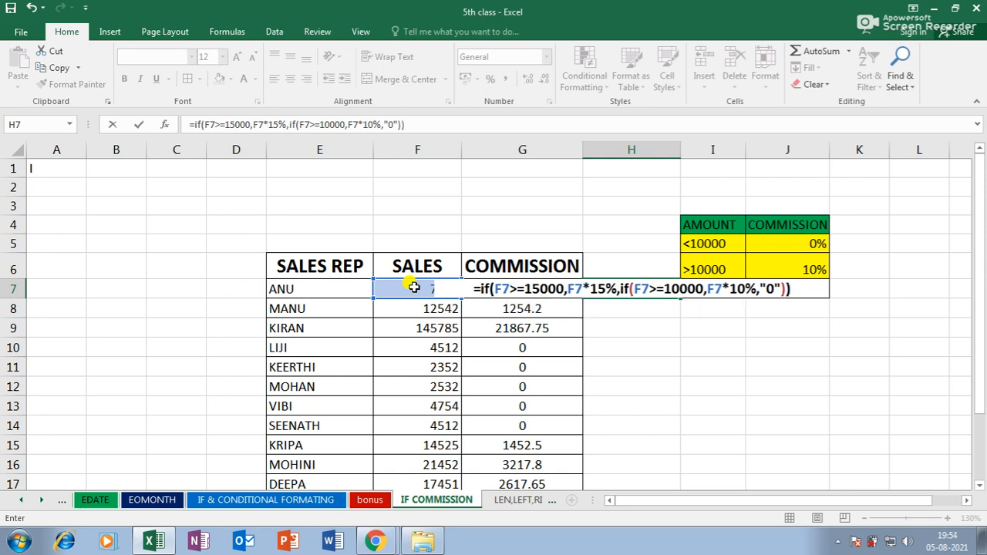
pyautogui.press('Return')
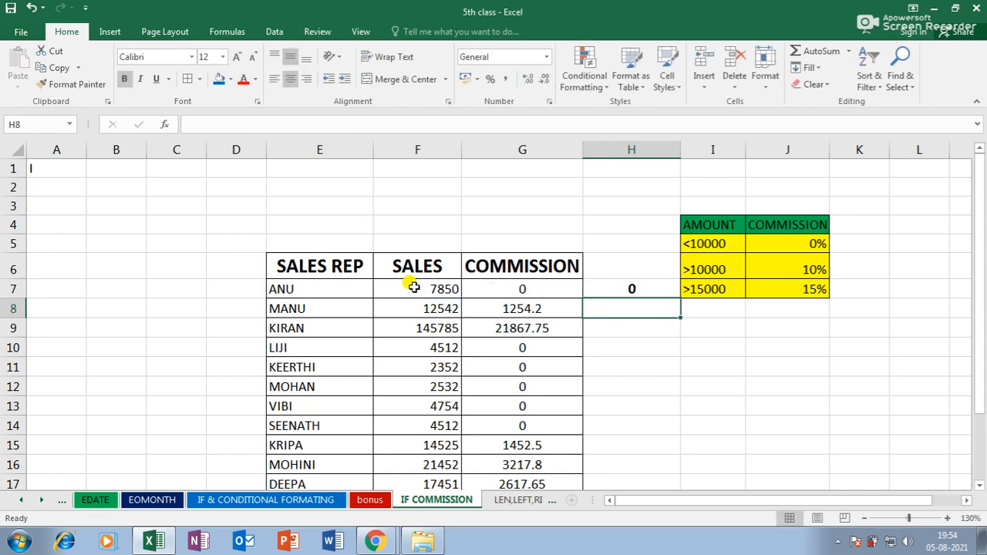
# - Fill the nested IF formula from H7 down to H17
pyautogui.click(657, 287)
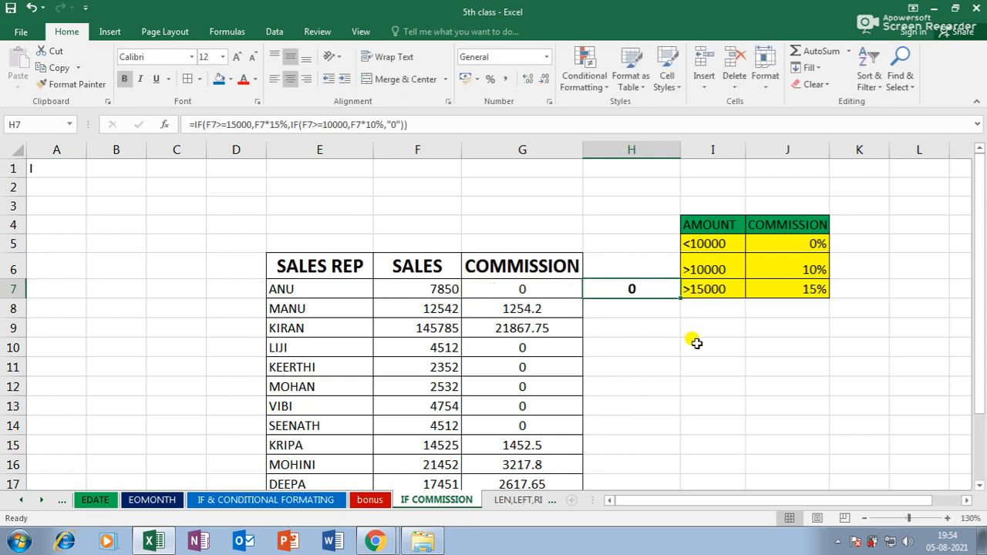
pyautogui.moveTo(679, 299); pyautogui.dragTo(645, 459)
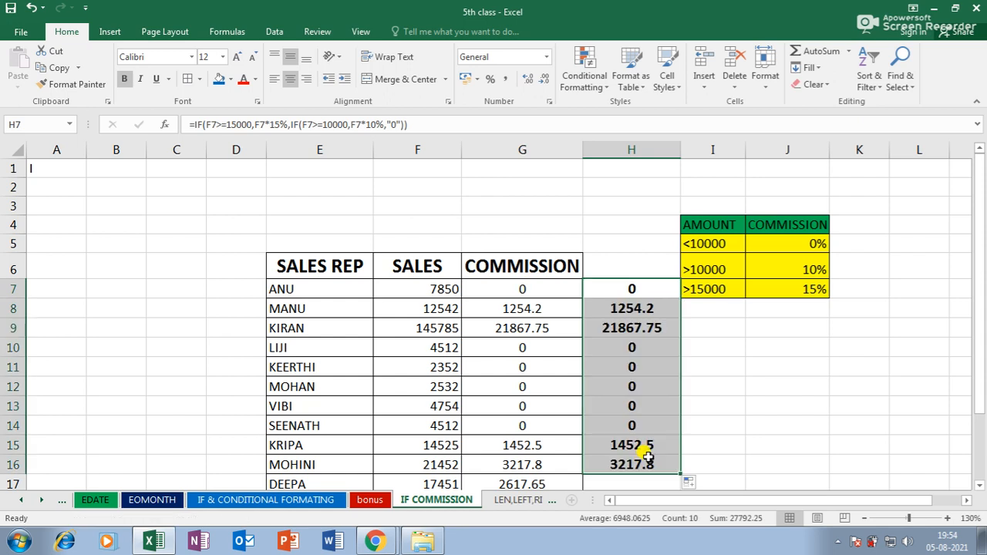
pyautogui.scroll(-1, 648, 447)
pyautogui.moveTo(676, 421); pyautogui.dragTo(681, 432)
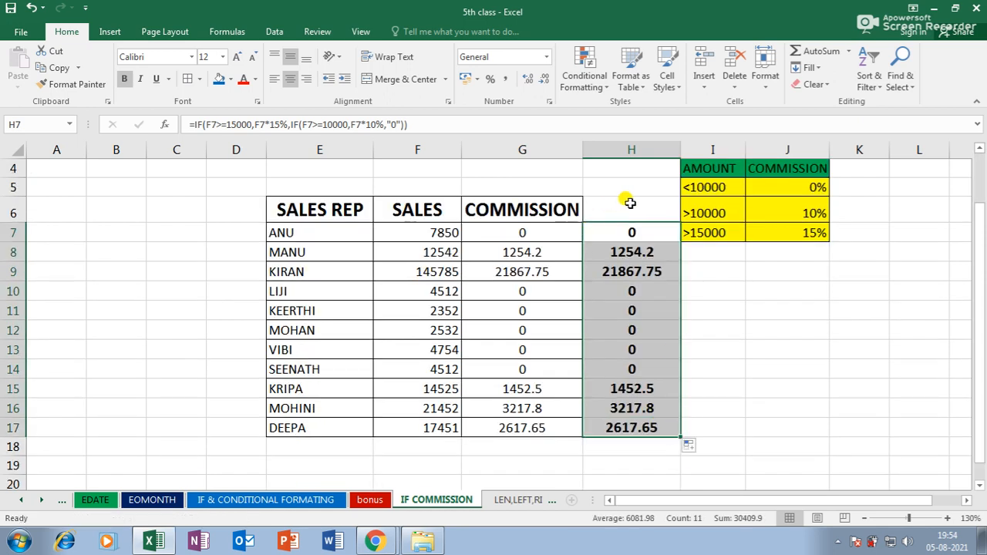
# - Compare the sales in F8 and F9 with their calculated commissions and inspect the formula in H9
pyautogui.click(436, 255)
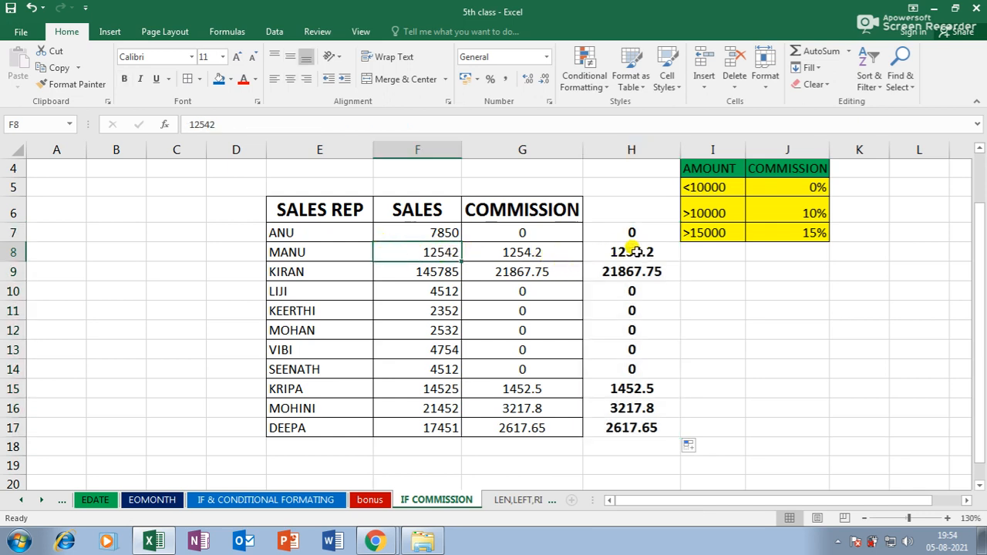
pyautogui.click(433, 271)
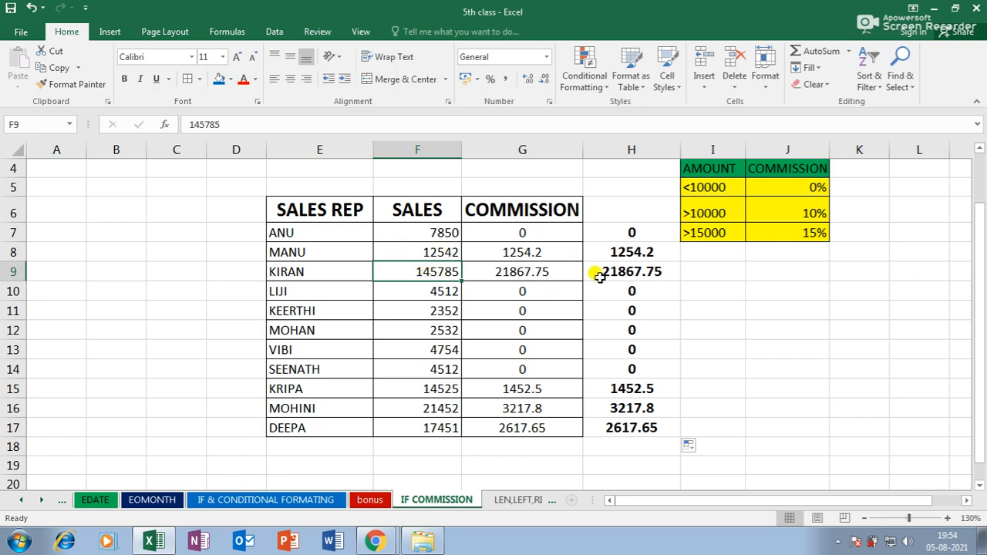
pyautogui.click(626, 274)
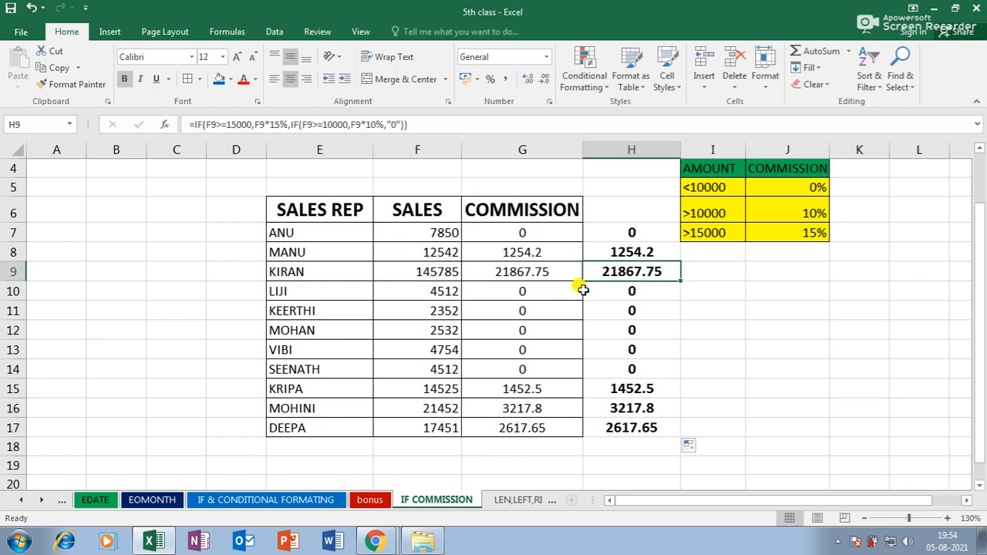
# - Apply cell borders to the range H7:H17
pyautogui.moveTo(613, 237); pyautogui.dragTo(612, 426)
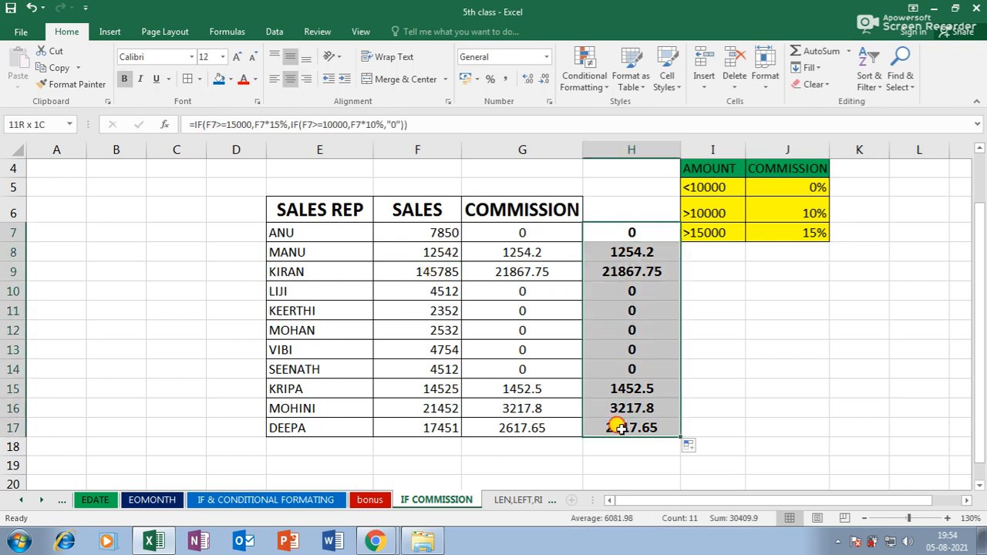
pyautogui.click(189, 81)
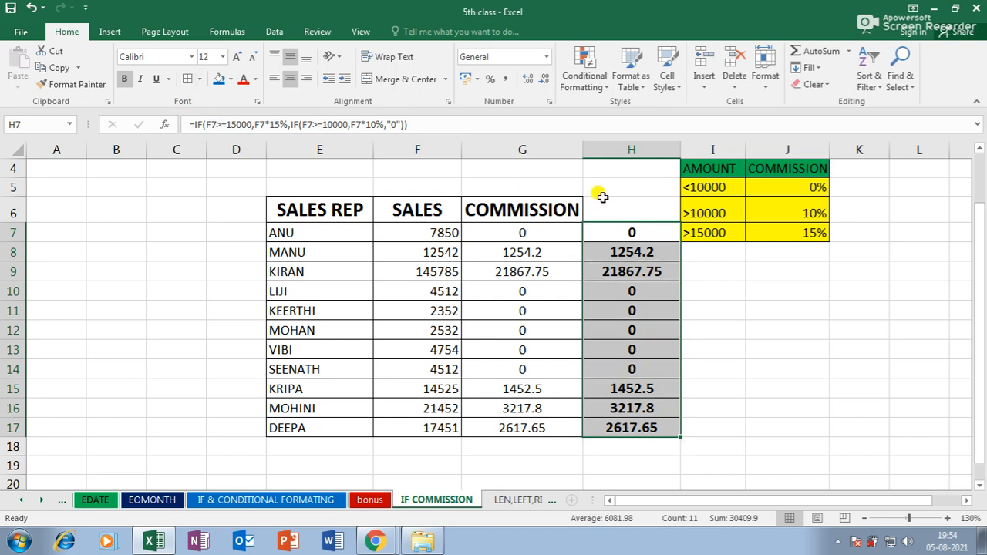
pyautogui.click(762, 348)
# - Clear the commission formulas from H7:H17
pyautogui.click(625, 212)
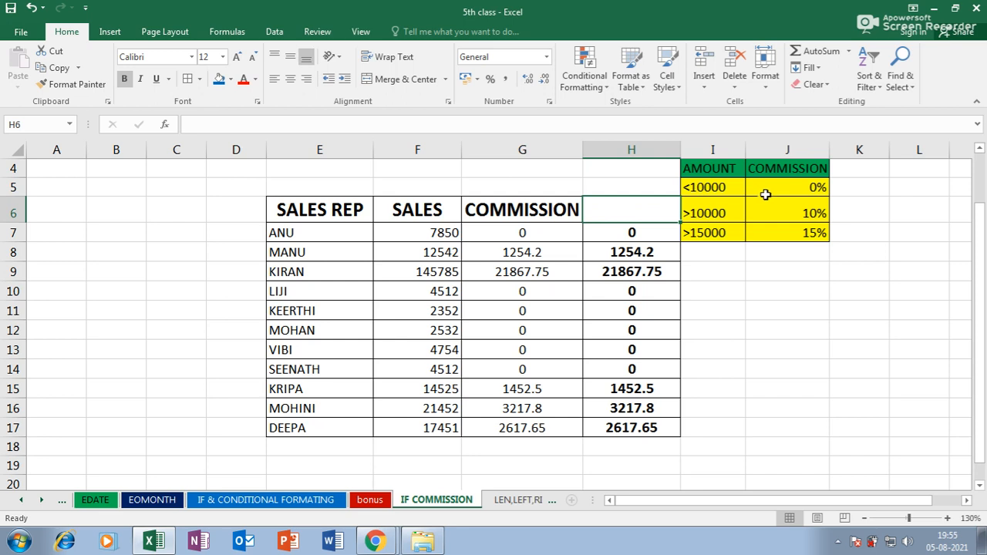
pyautogui.moveTo(650, 231); pyautogui.dragTo(628, 425)
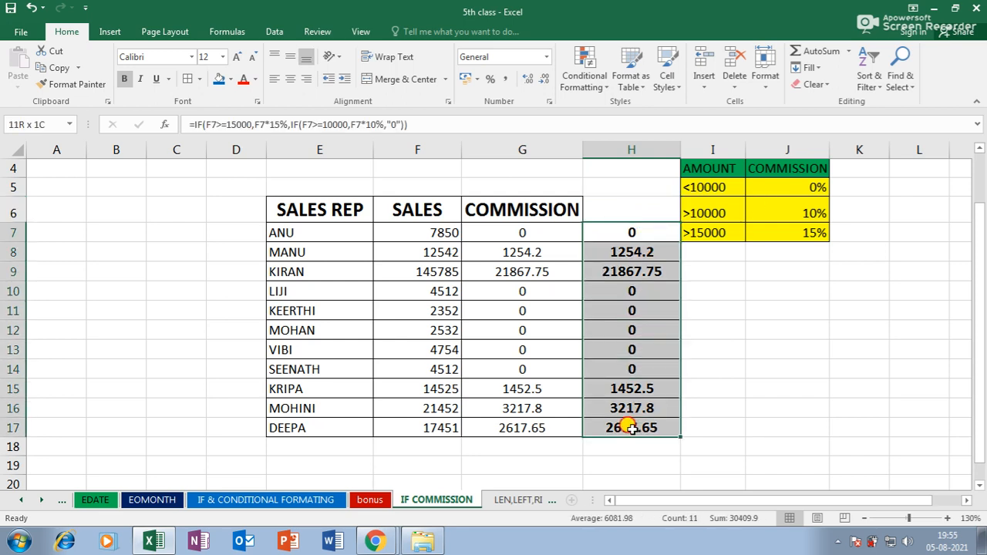
pyautogui.press('Delete')
# - Start a new IF formula in H7 with the logical test F7>=15000
pyautogui.click(641, 228)
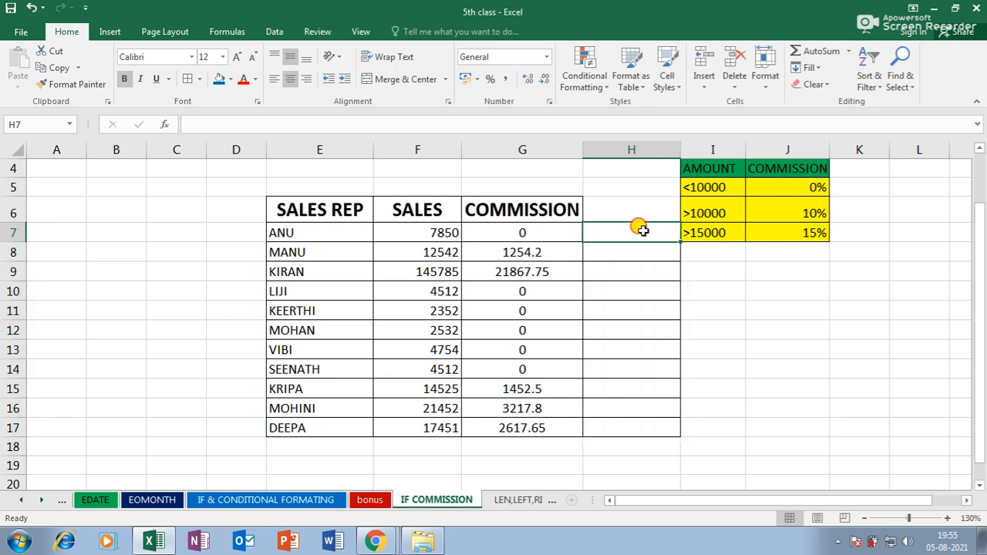
pyautogui.scroll(1, 645, 274)
pyautogui.write('=')
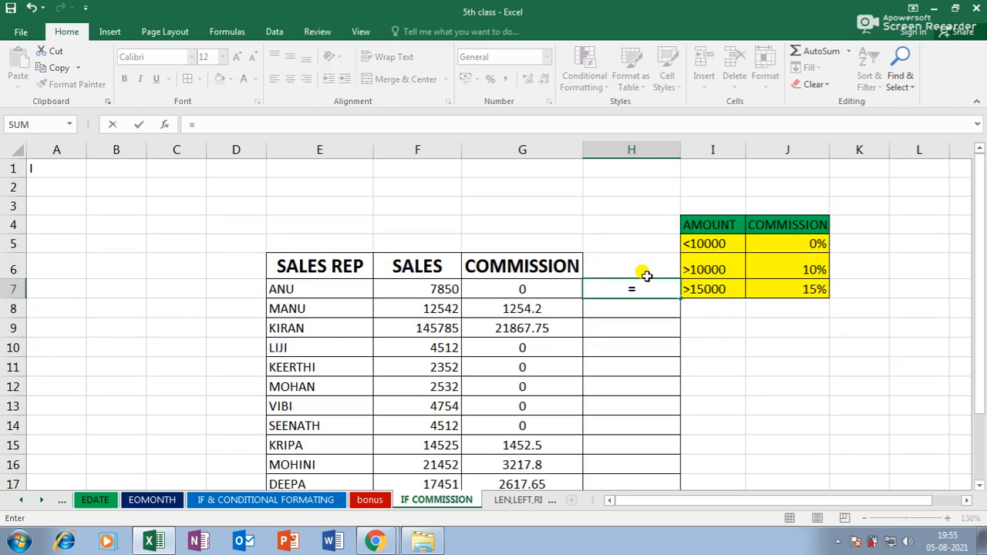
pyautogui.write('if(')
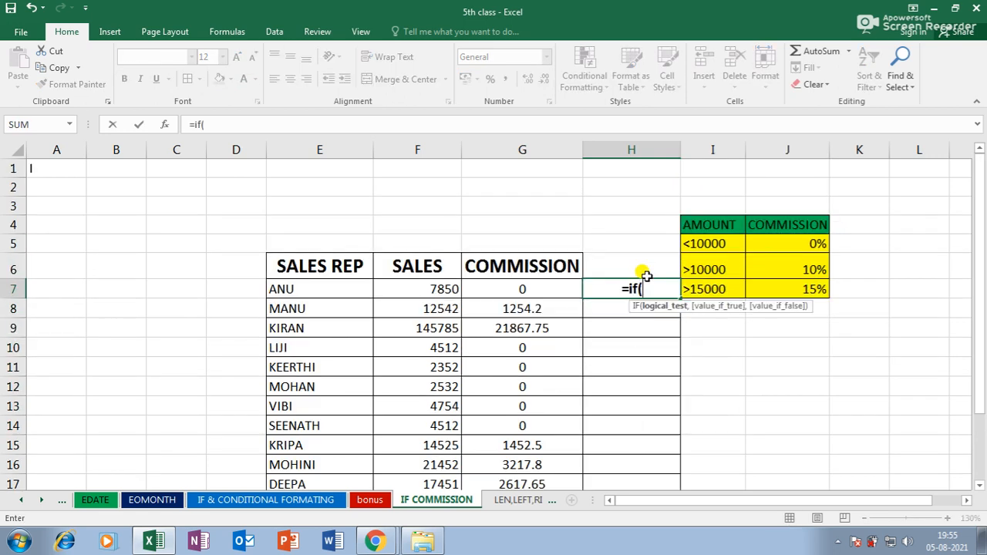
pyautogui.click(424, 284)
pyautogui.write('>=')
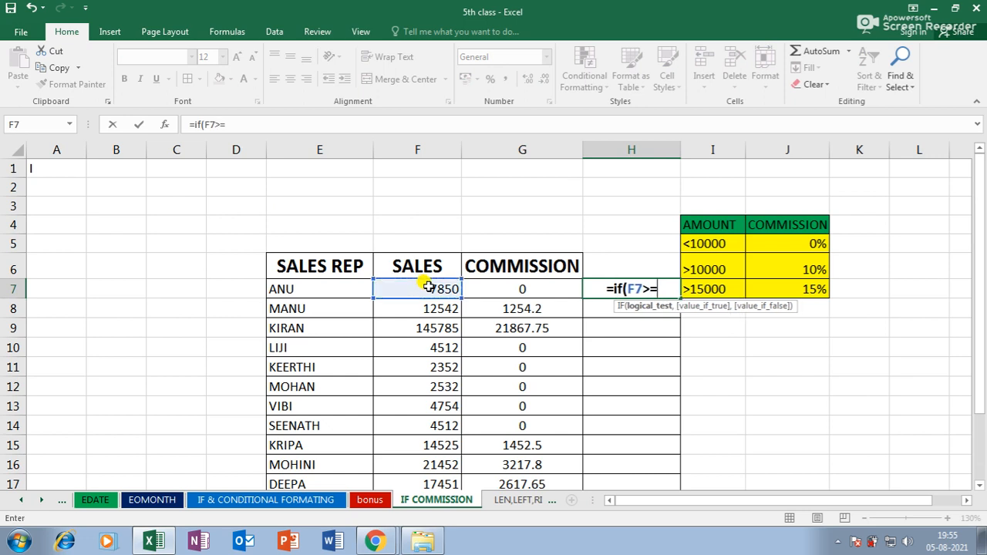
pyautogui.write('1')
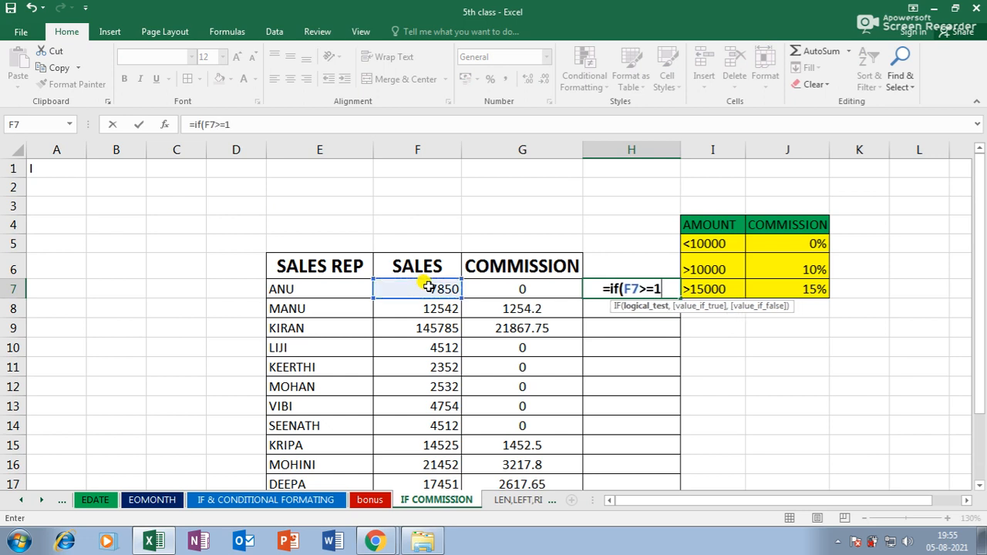
pyautogui.write('5000,')
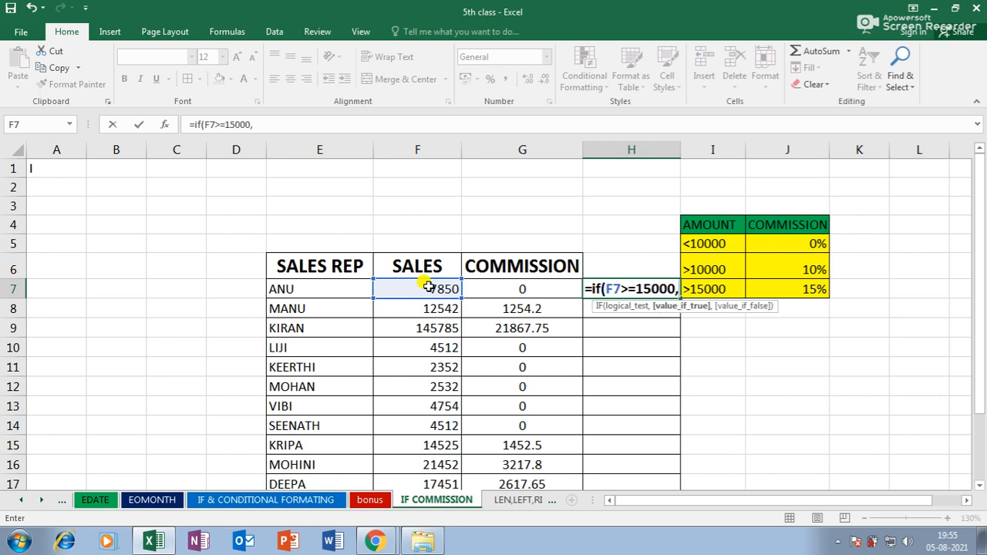
# - Enter F7*15% as the value-if-true argument of the new IF formula in H7
pyautogui.click(430, 288)
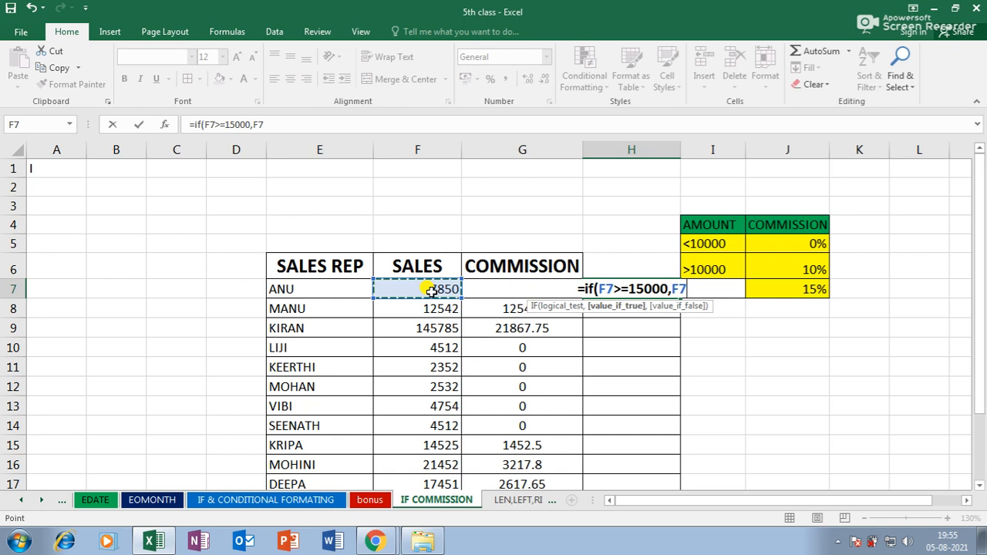
pyautogui.write('*')
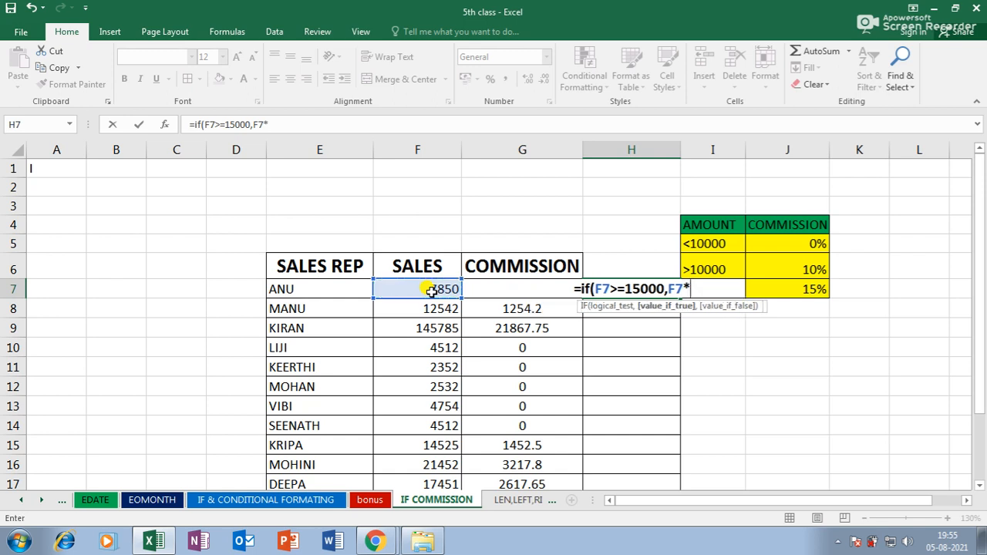
pyautogui.write('15')
pyautogui.write('%')
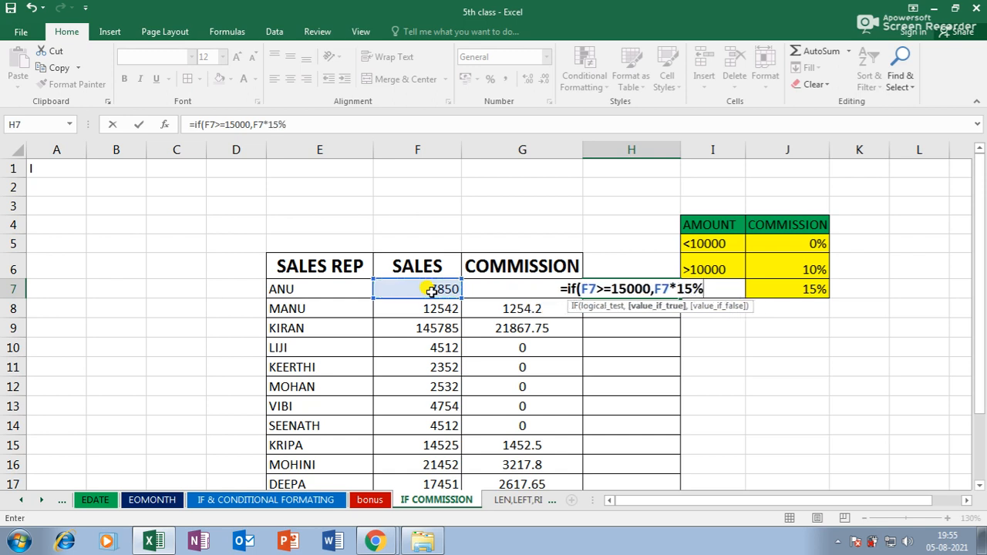
# - Nest a second IF as the value-if-false argument of the new H7 formula, with the test F7>=10000
pyautogui.write(',if(')
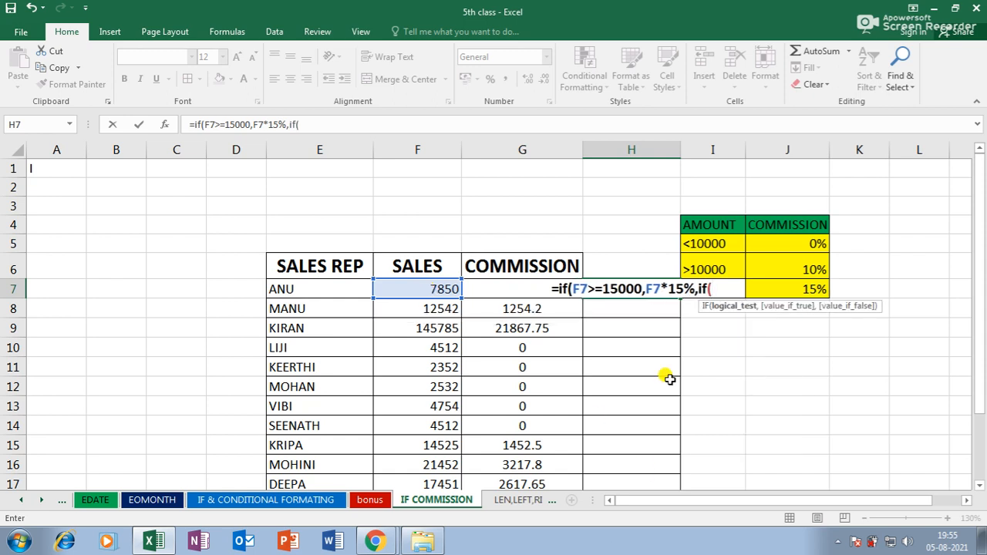
pyautogui.click(413, 288)
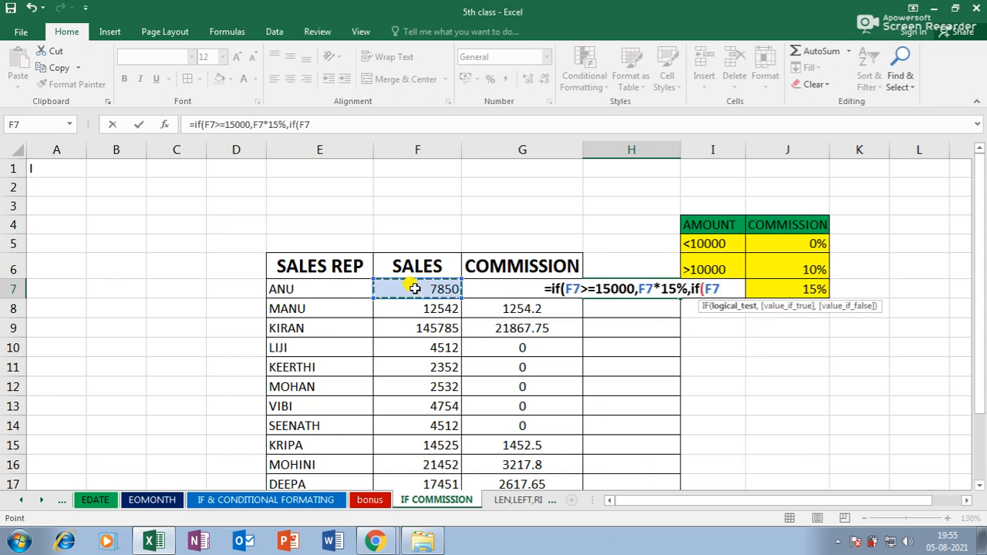
pyautogui.write('>=10000')
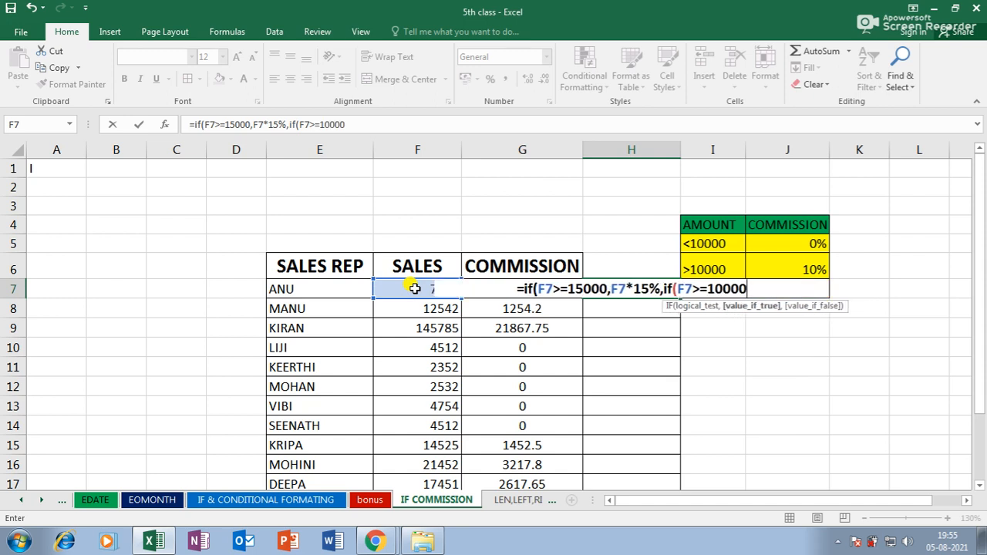
# - Complete the nested IF in H7 with F7*10% as its value-if-true and 0 as its value-if-false
pyautogui.write(',')
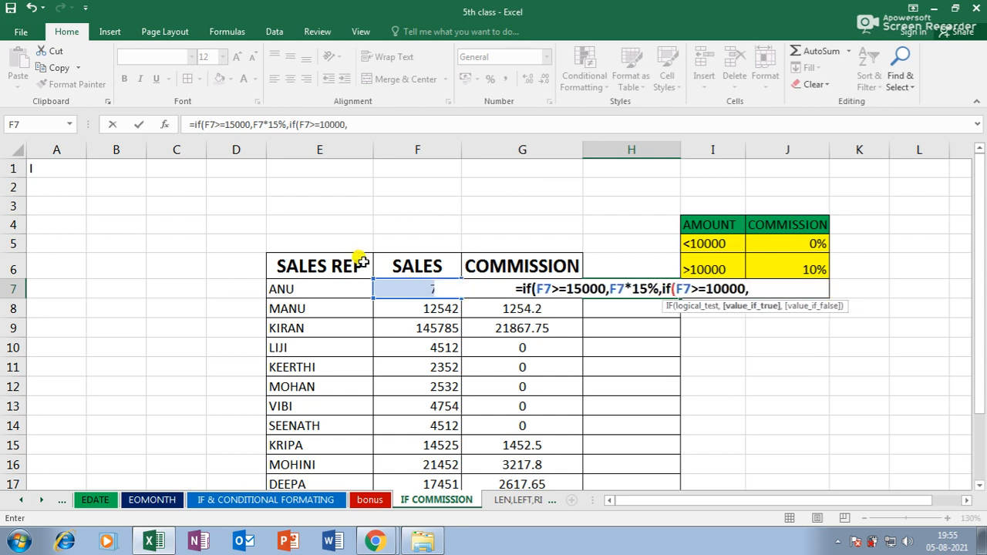
pyautogui.click(409, 289)
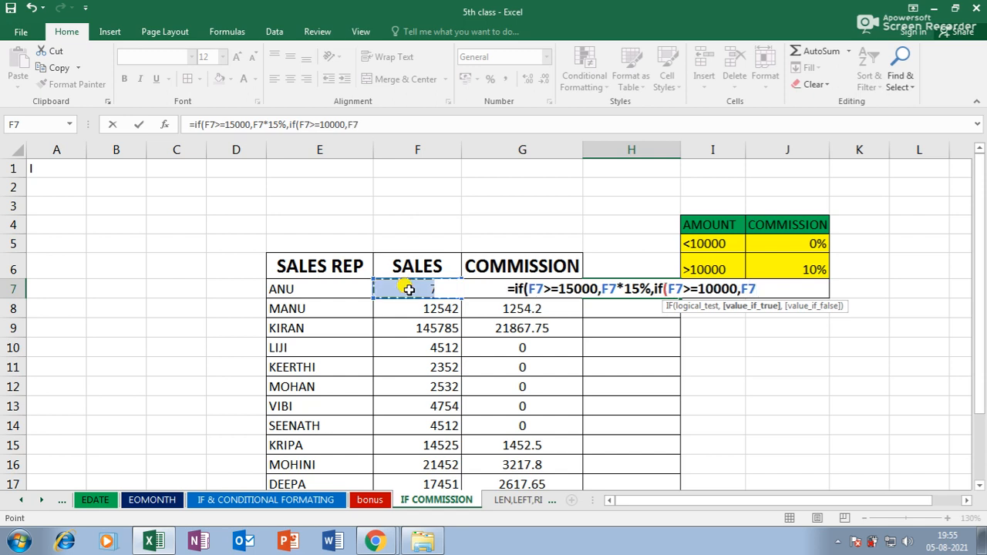
pyautogui.write('*')
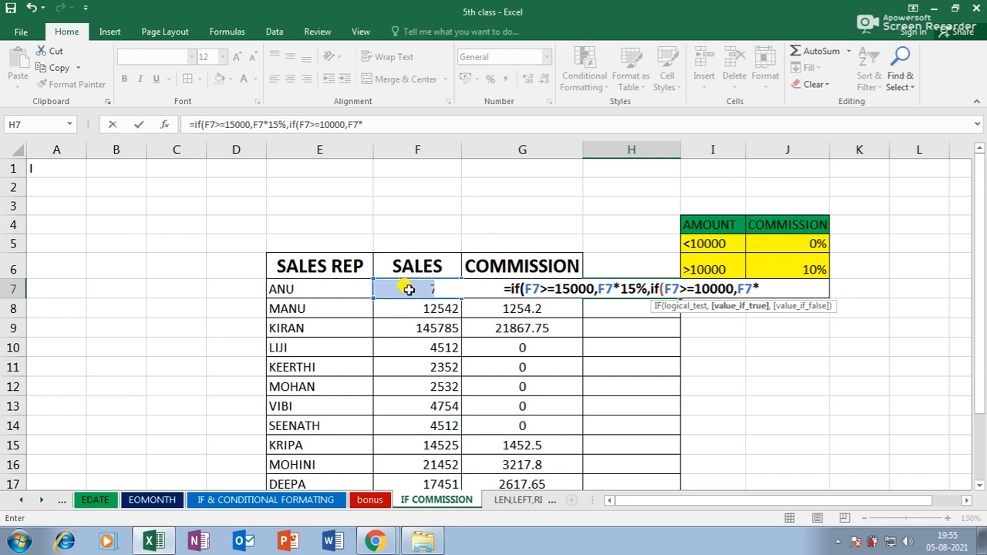
pyautogui.write('10%,')
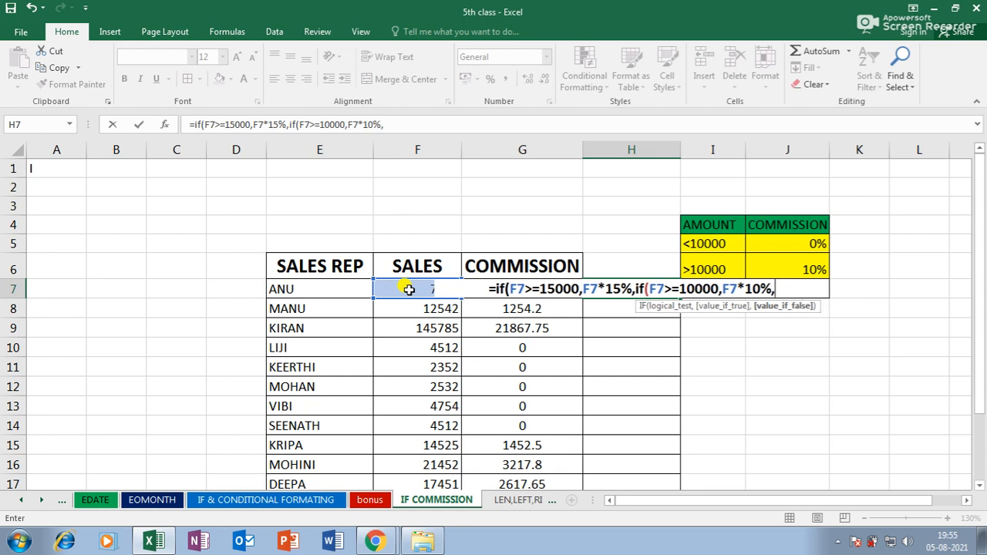
pyautogui.write('0')
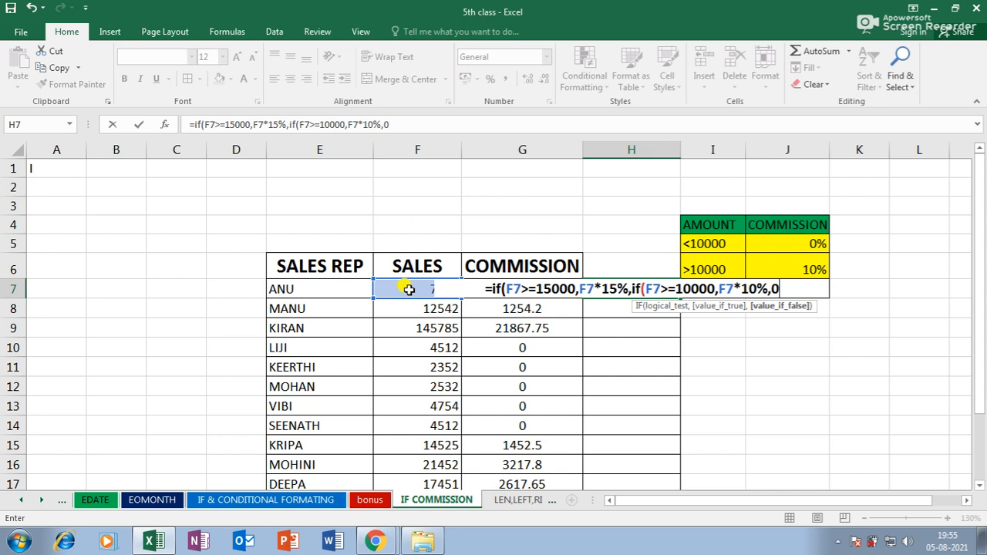
pyautogui.write('))')
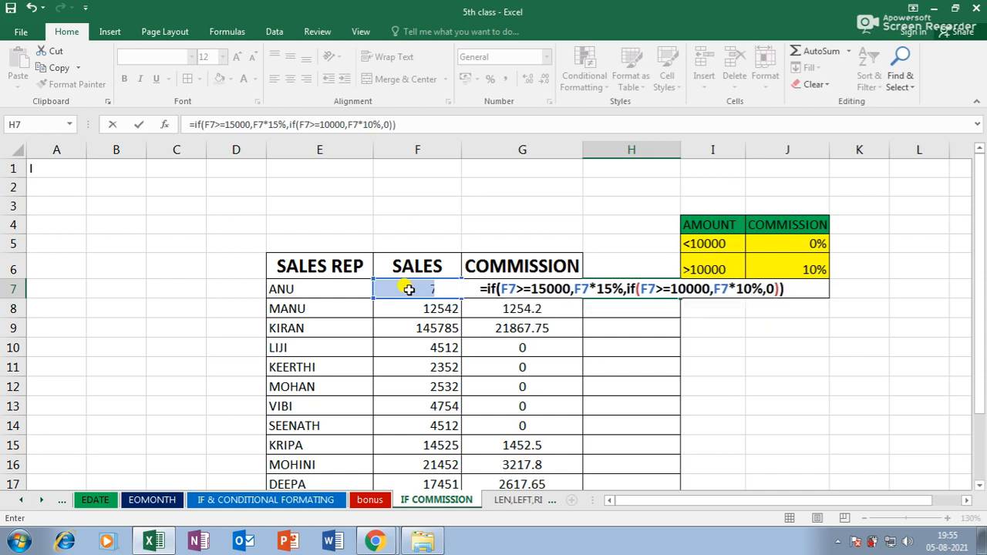
pyautogui.press('Return')
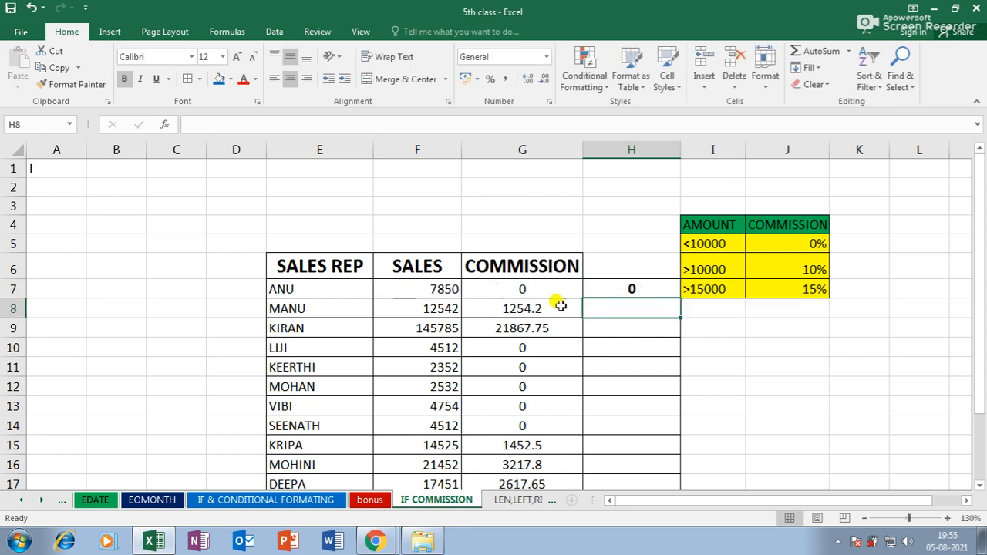
# - Fill the commission formula from H7 down to H17
pyautogui.click(661, 289)
pyautogui.scroll(-1, 677, 291)
pyautogui.moveTo(678, 239); pyautogui.dragTo(644, 434)
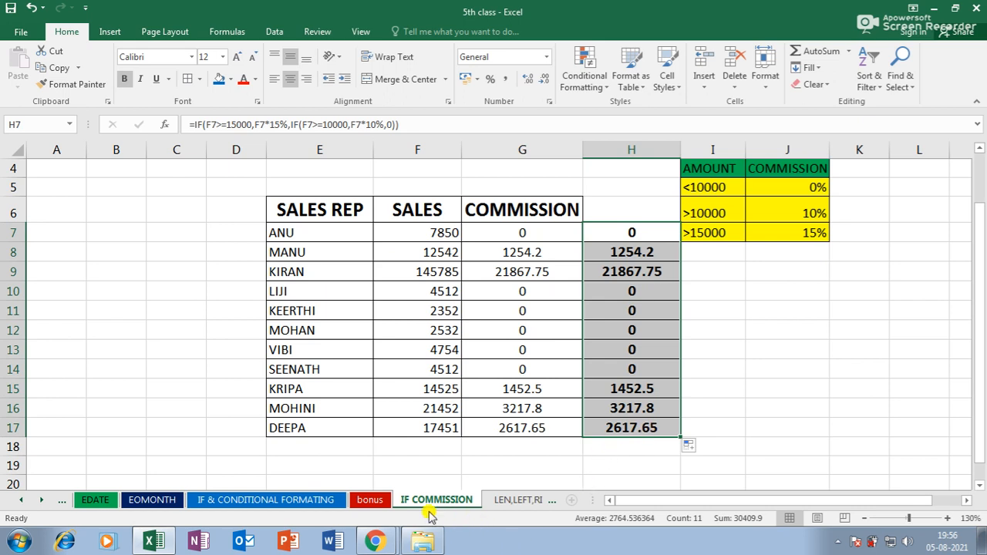
# - Color the IF COMMISSION sheet tab purple and switch to the LEN,LEFT,RIGHT,MID sheet
pyautogui.click(485, 502)
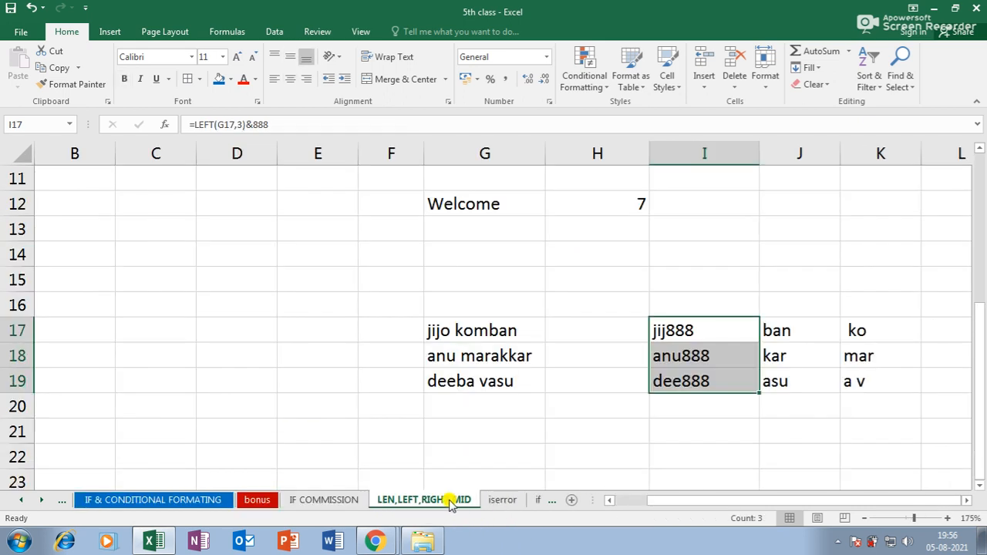
pyautogui.click(323, 502)
pyautogui.rightClick(322, 501)
pyautogui.moveTo(362, 437)
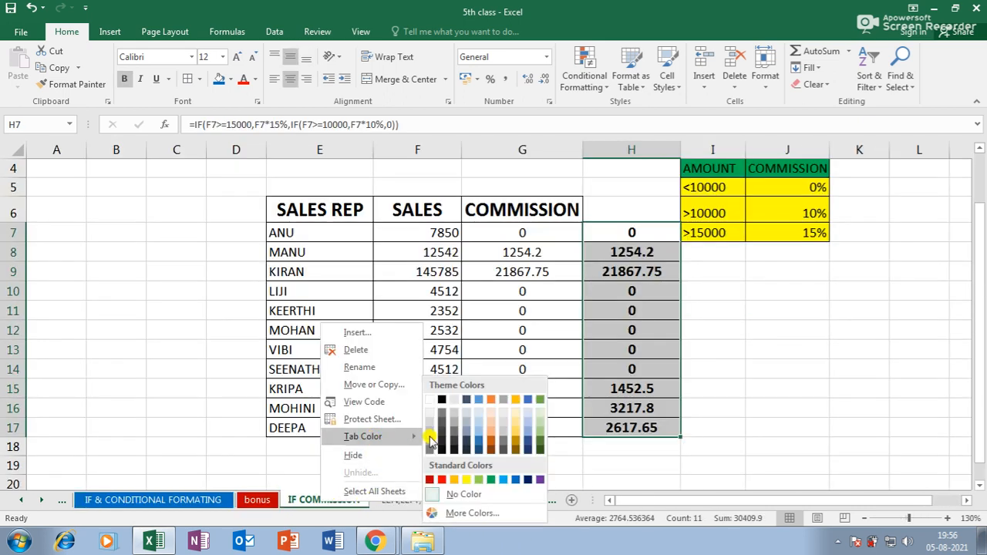
pyautogui.click(539, 480)
pyautogui.click(438, 502)
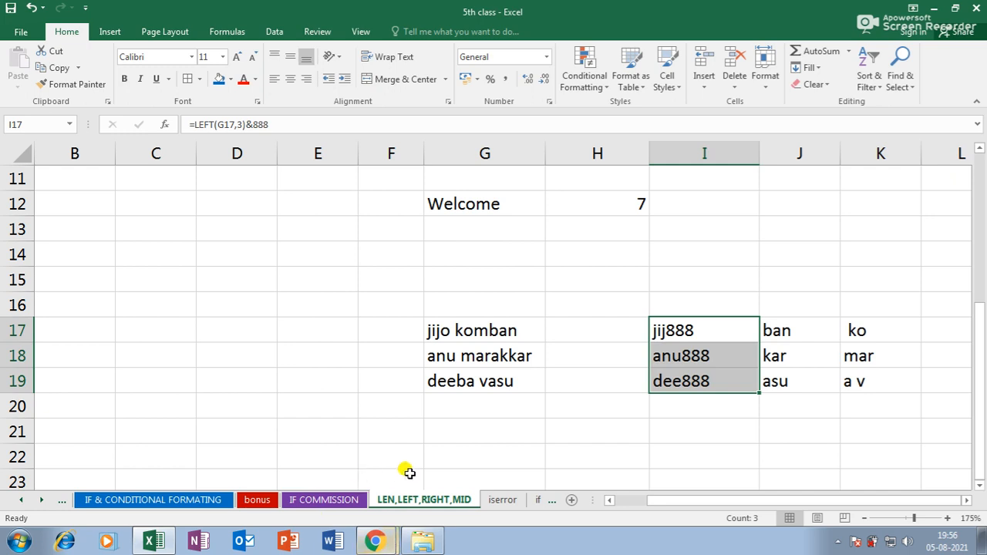
# - Look through the sheets from IF COMMISSION up to MOD and return to the iserror sheet
pyautogui.click(340, 501)
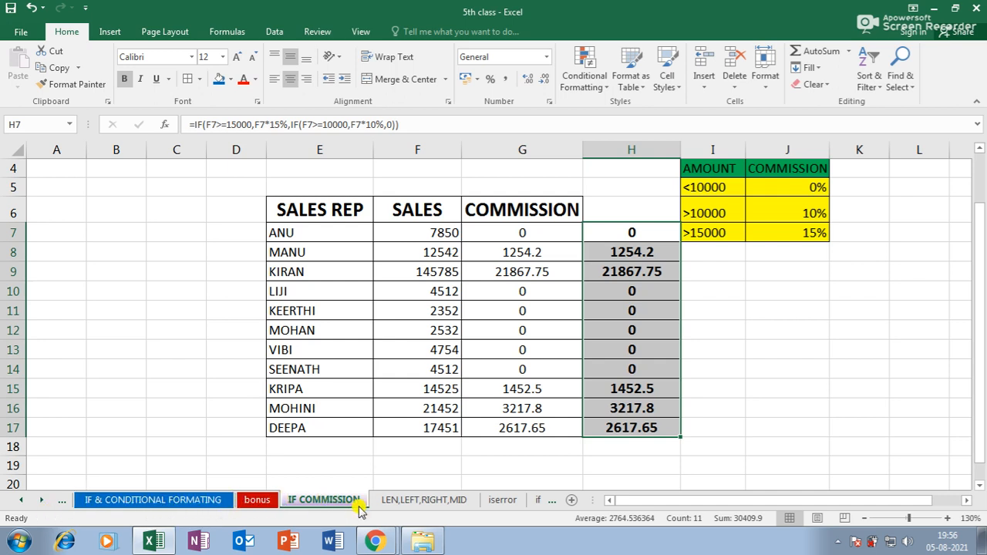
pyautogui.click(423, 503)
pyautogui.click(502, 500)
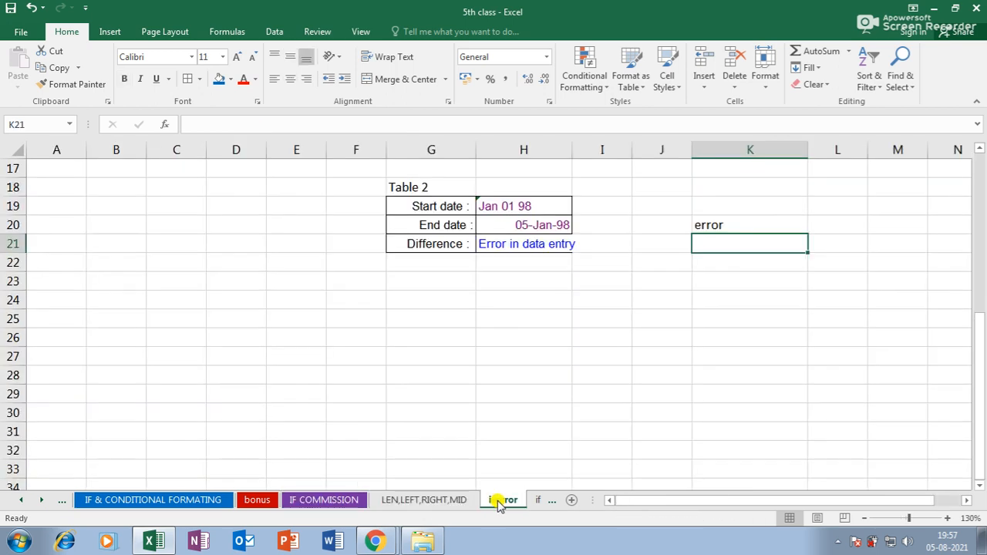
pyautogui.click(537, 501)
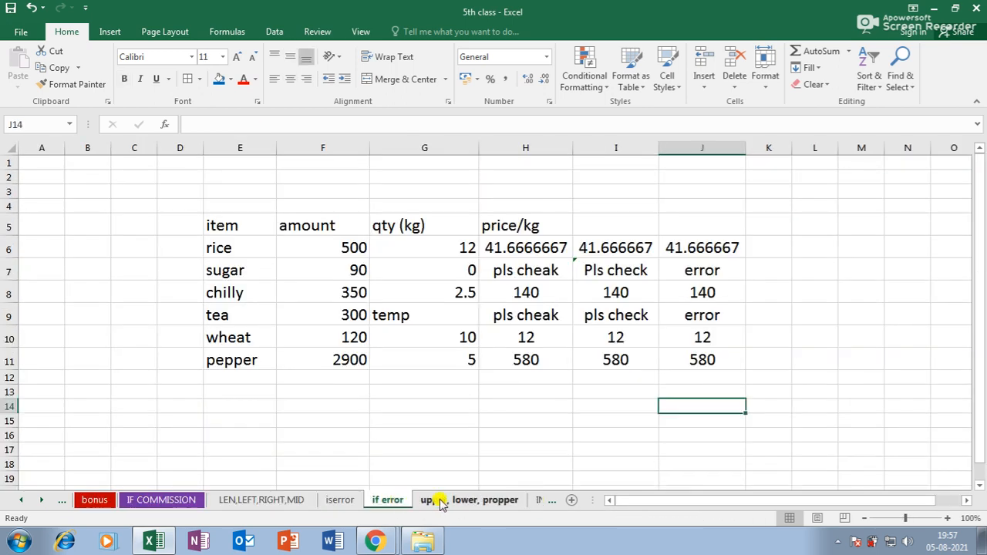
pyautogui.click(428, 501)
pyautogui.click(539, 499)
pyautogui.click(531, 501)
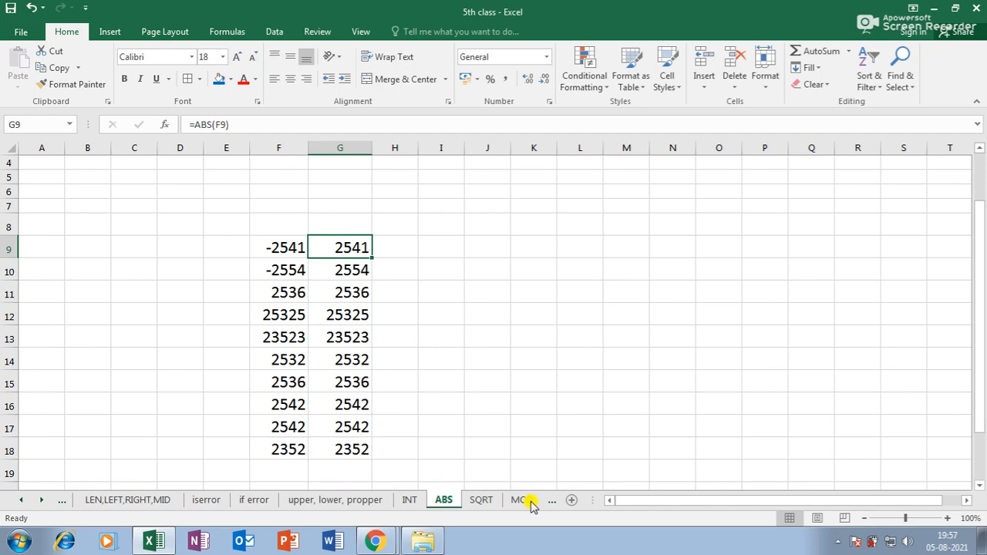
pyautogui.click(530, 502)
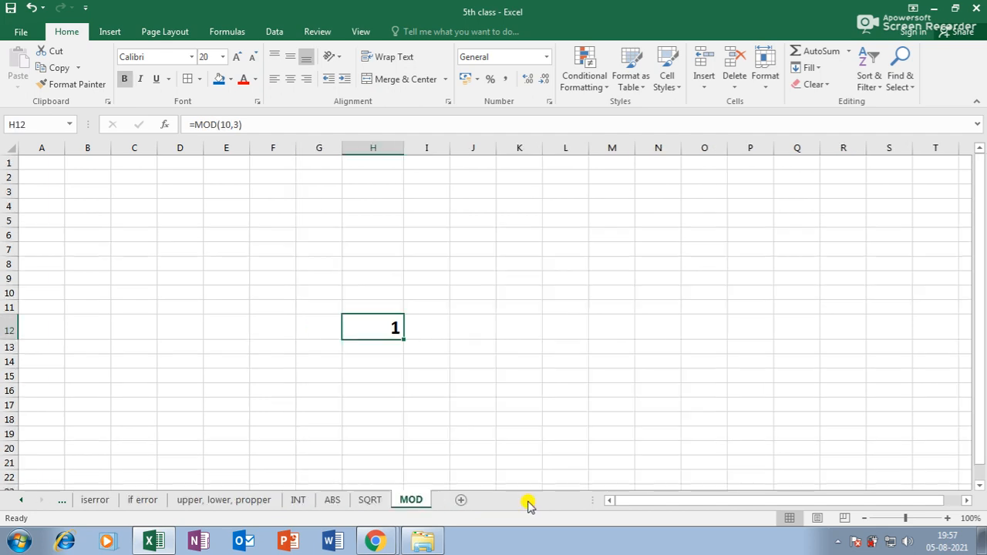
pyautogui.click(196, 502)
pyautogui.click(148, 502)
pyautogui.click(96, 500)
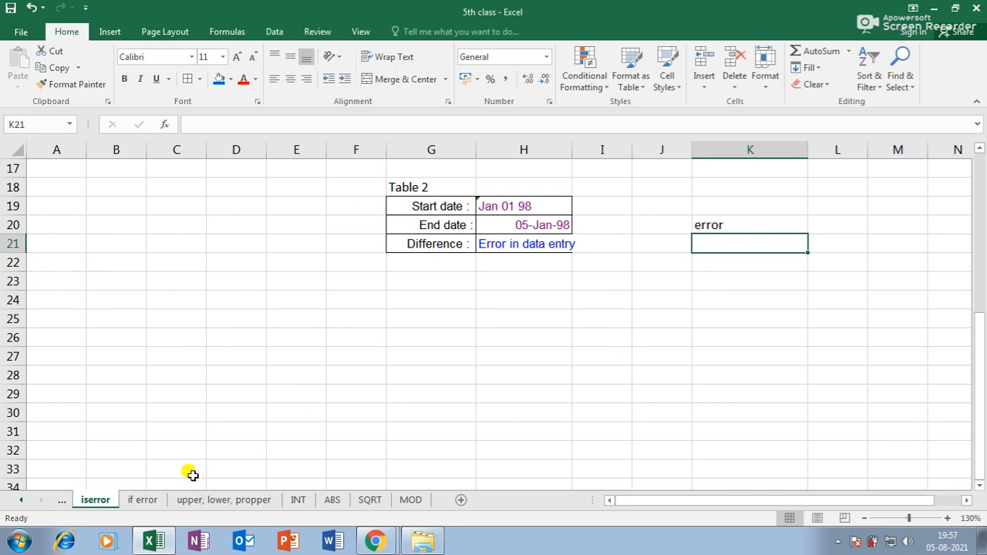
# - Review the sheets from LEN,LEFT,RIGHT,MID through ABS again and return to LEN,LEFT,RIGHT,MID
pyautogui.click(21, 500)
pyautogui.click(21, 502)
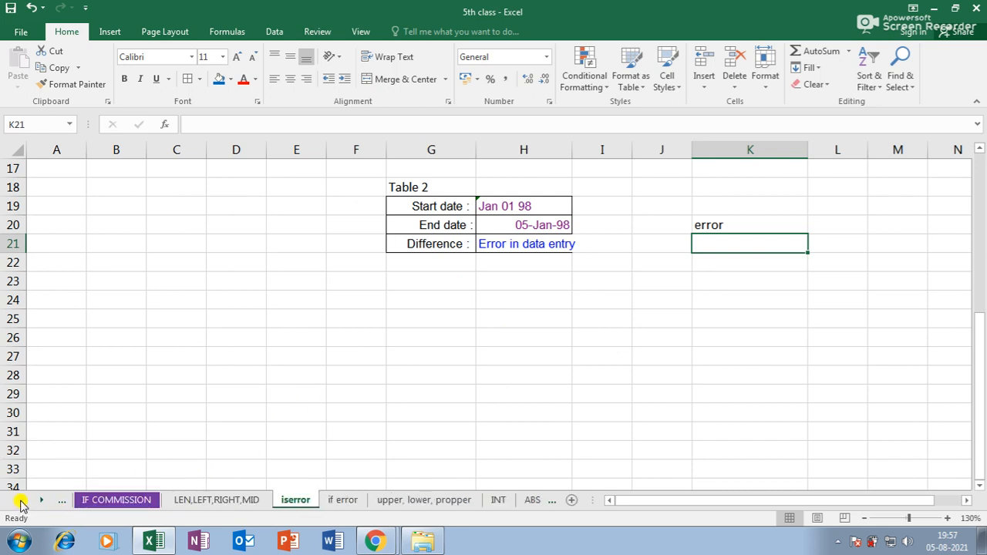
pyautogui.click(223, 502)
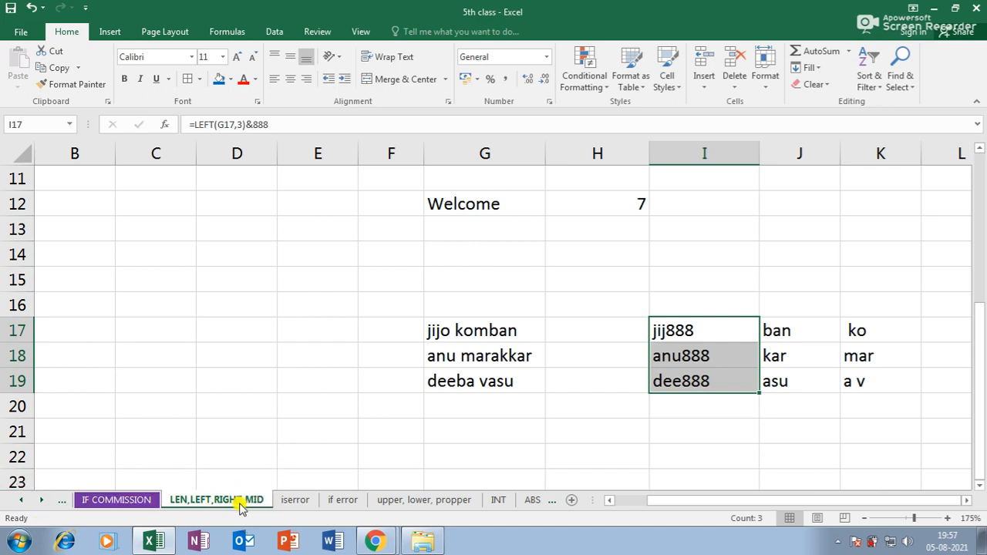
pyautogui.click(296, 503)
pyautogui.click(344, 502)
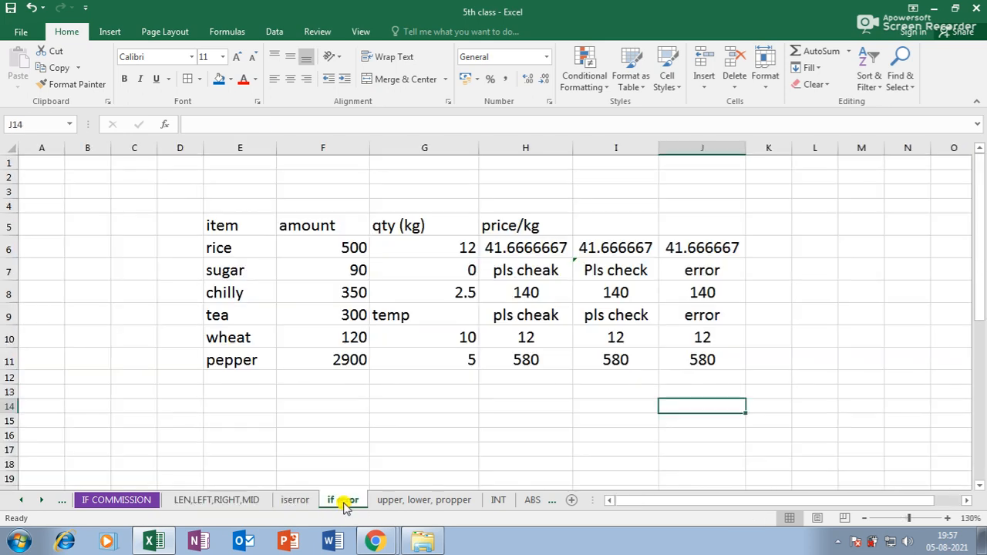
pyautogui.click(400, 501)
pyautogui.click(498, 500)
pyautogui.click(526, 500)
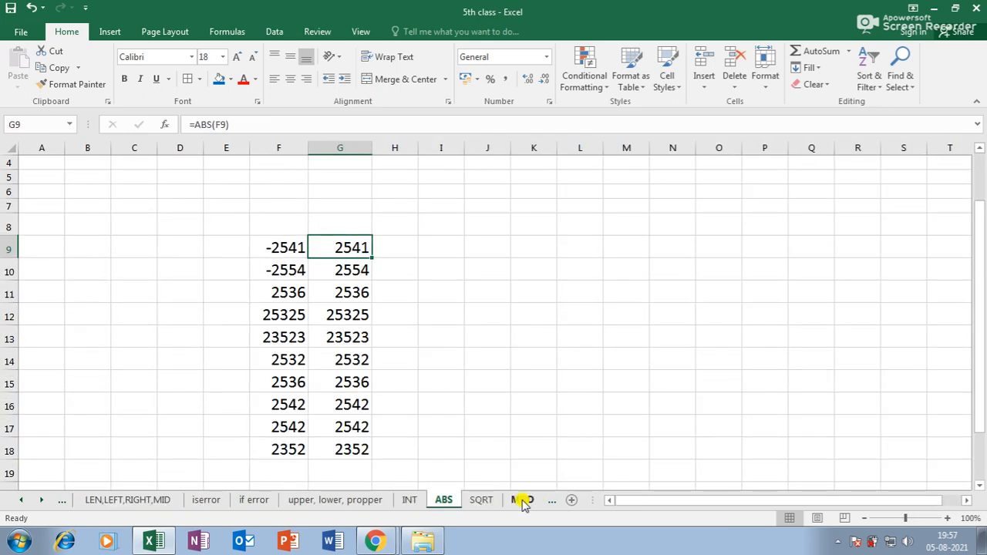
pyautogui.click(206, 500)
pyautogui.click(169, 501)
pyautogui.click(210, 500)
pyautogui.click(152, 500)
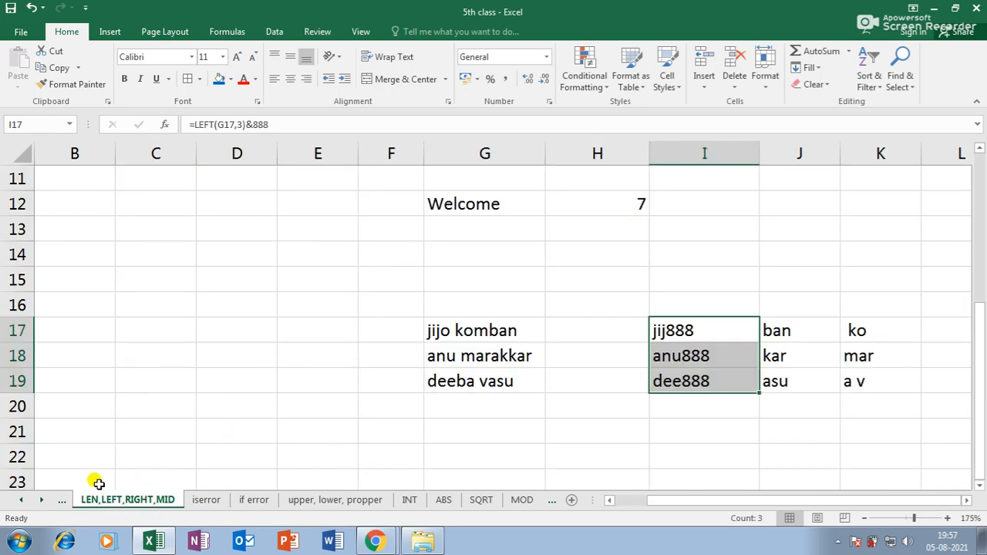
# - Color the LEN,LEFT,RIGHT,MID sheet tab dark green and switch to the iserror sheet
pyautogui.click(21, 501)
pyautogui.click(21, 501)
pyautogui.click(21, 500)
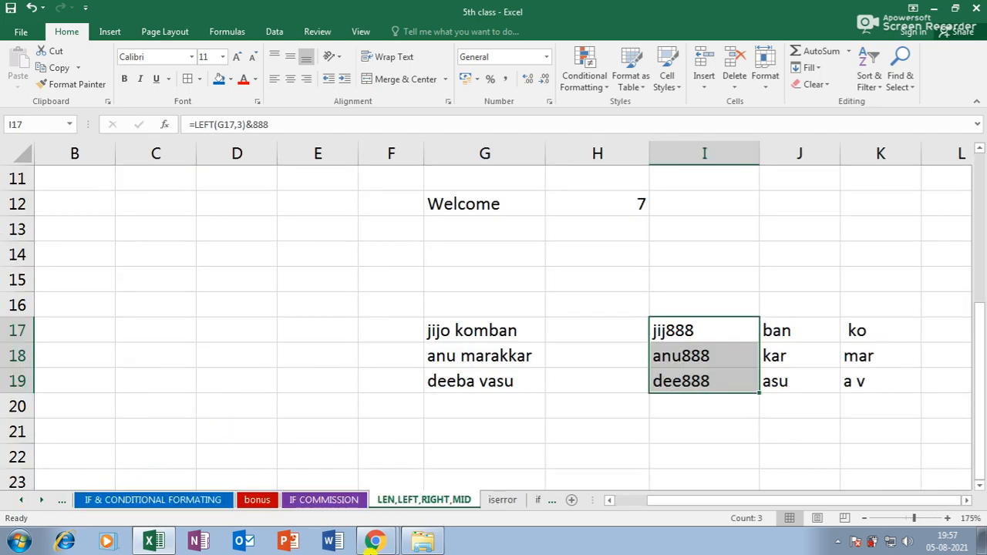
pyautogui.rightClick(439, 503)
pyautogui.moveTo(487, 437)
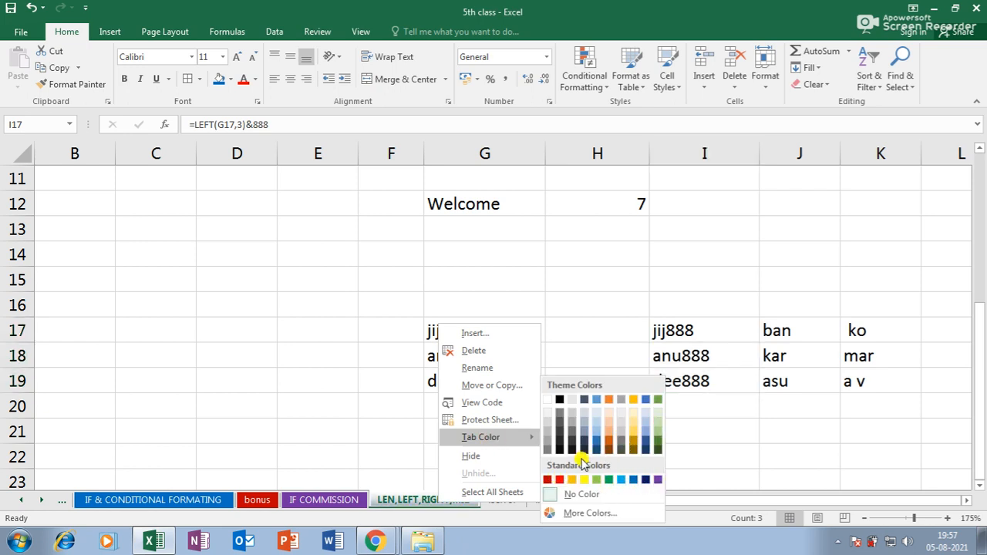
pyautogui.click(658, 439)
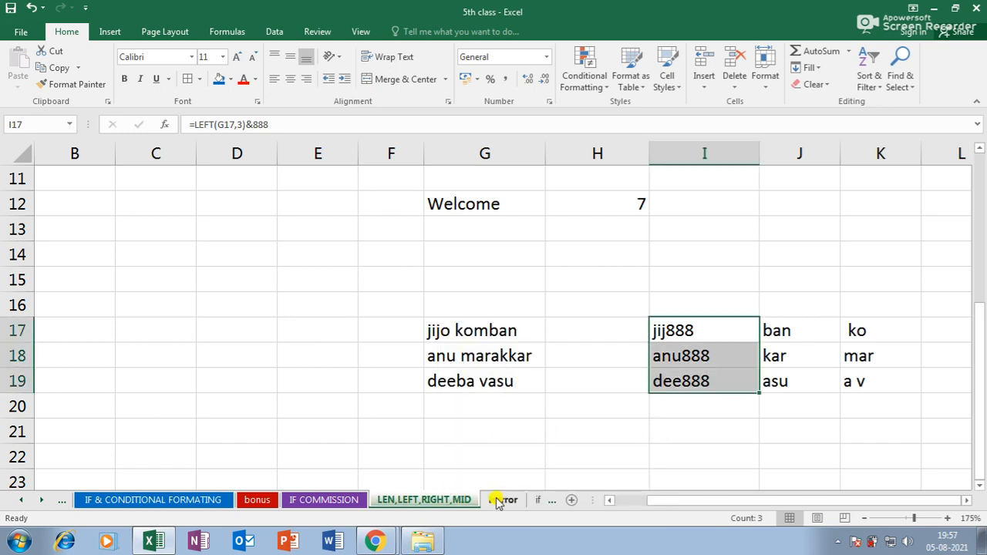
pyautogui.click(497, 501)
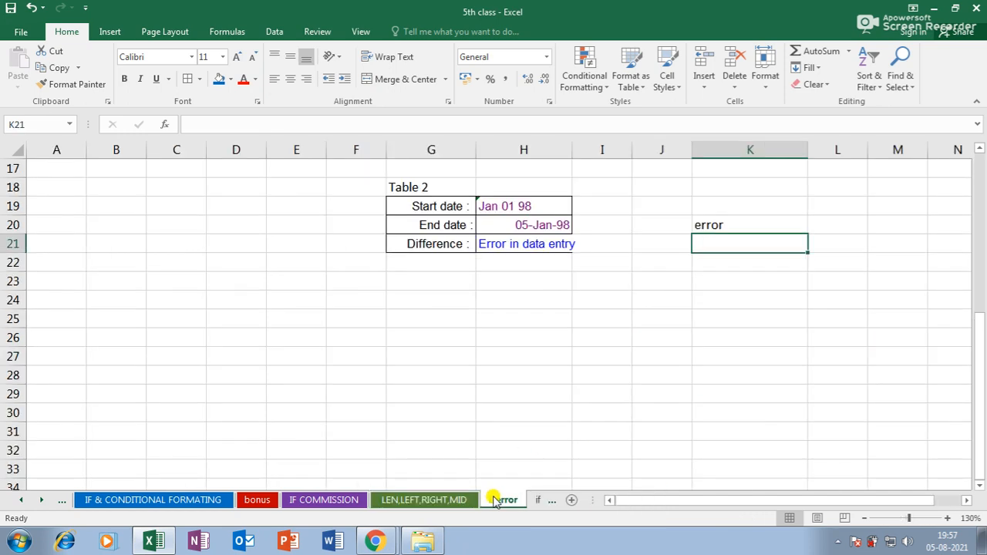
# - Return to the LEN,LEFT,RIGHT,MID sheet and examine its text-function examples down to row 19
pyautogui.click(445, 501)
pyautogui.scroll(3, 515, 396)
pyautogui.scroll(-3, 517, 398)
pyautogui.scroll(3, 518, 399)
pyautogui.scroll(-4, 520, 400)
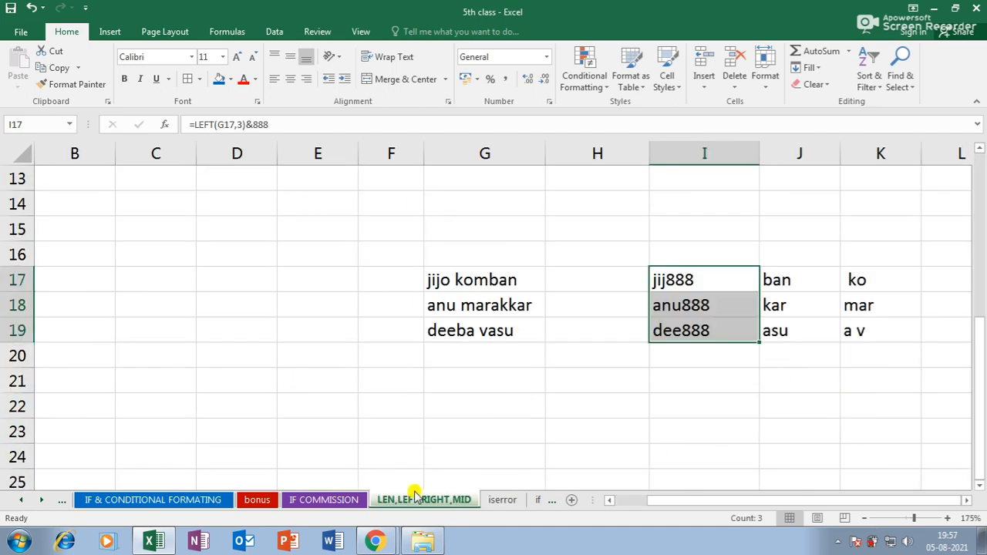
pyautogui.scroll(2, 452, 397)
pyautogui.scroll(1, 501, 384)
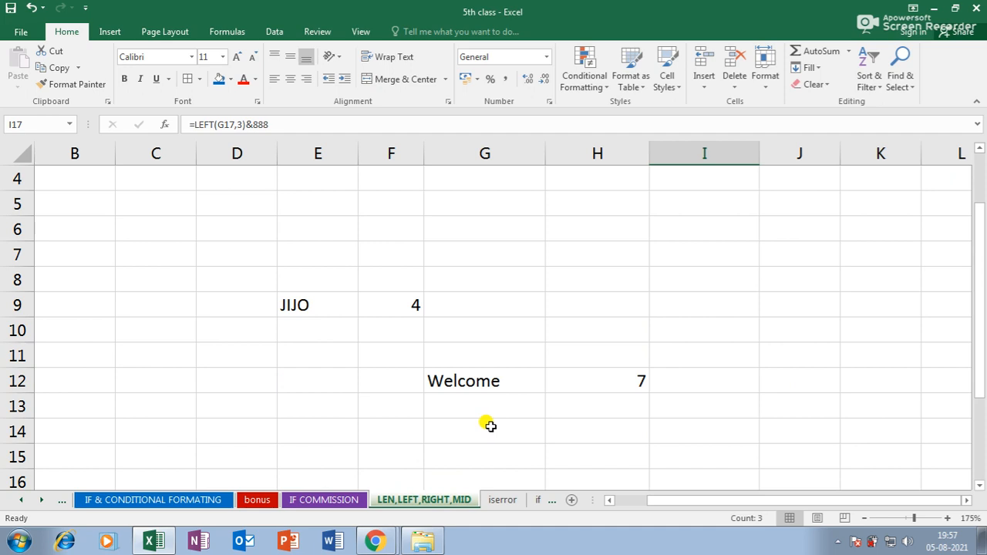
pyautogui.scroll(-1, 407, 493)
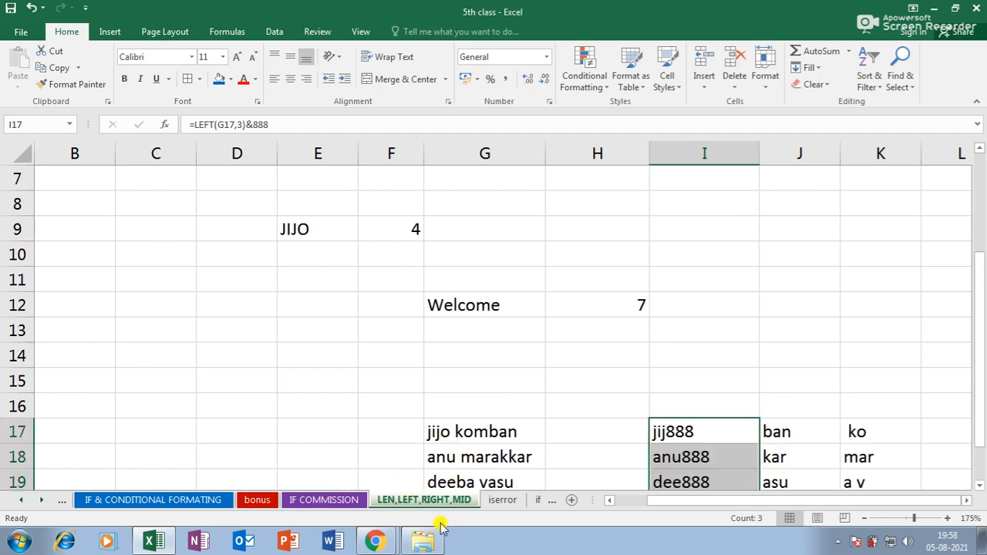
# - Inspect the LEN formula in F9 and its cell reference without changing it
pyautogui.doubleClick(395, 229)
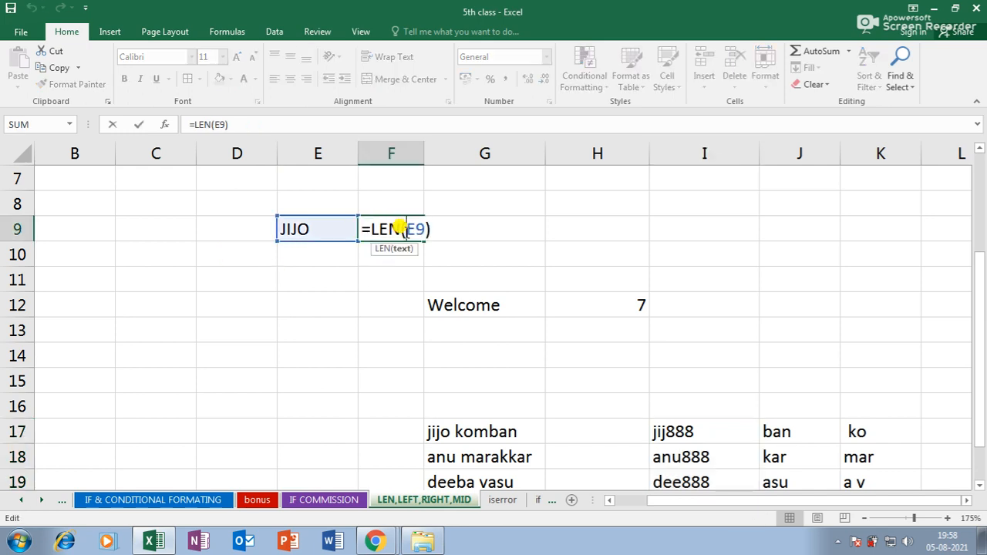
pyautogui.press('Return')
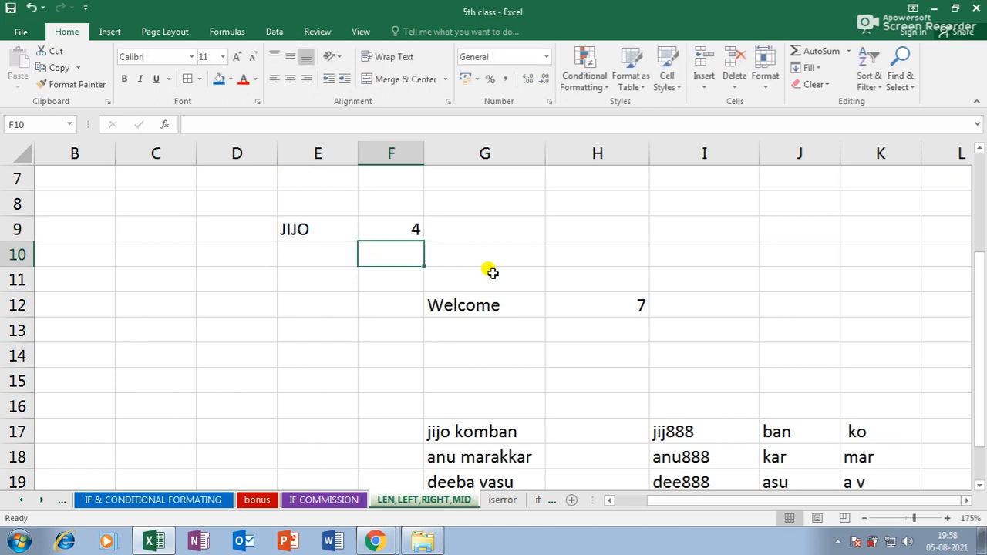
pyautogui.doubleClick(402, 227)
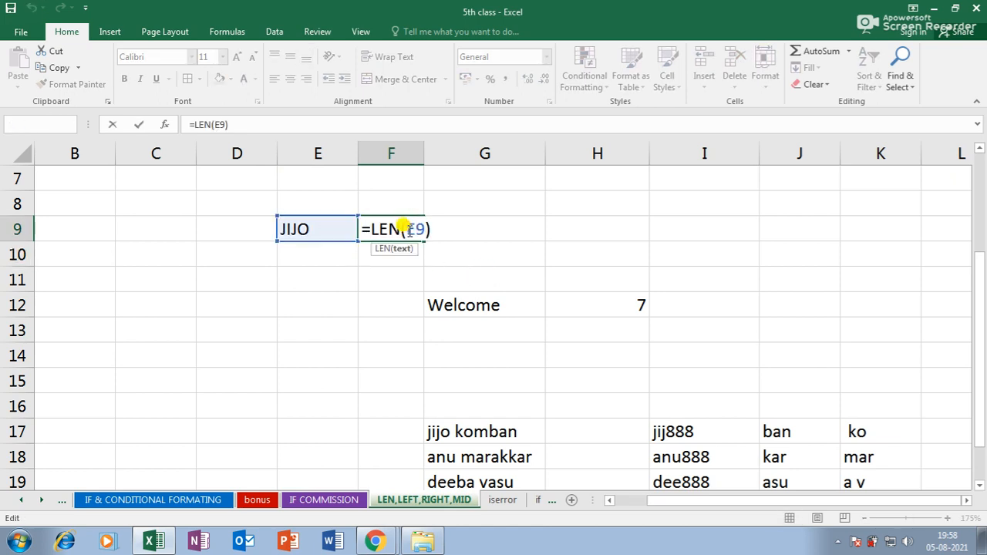
pyautogui.press('Return')
pyautogui.doubleClick(387, 224)
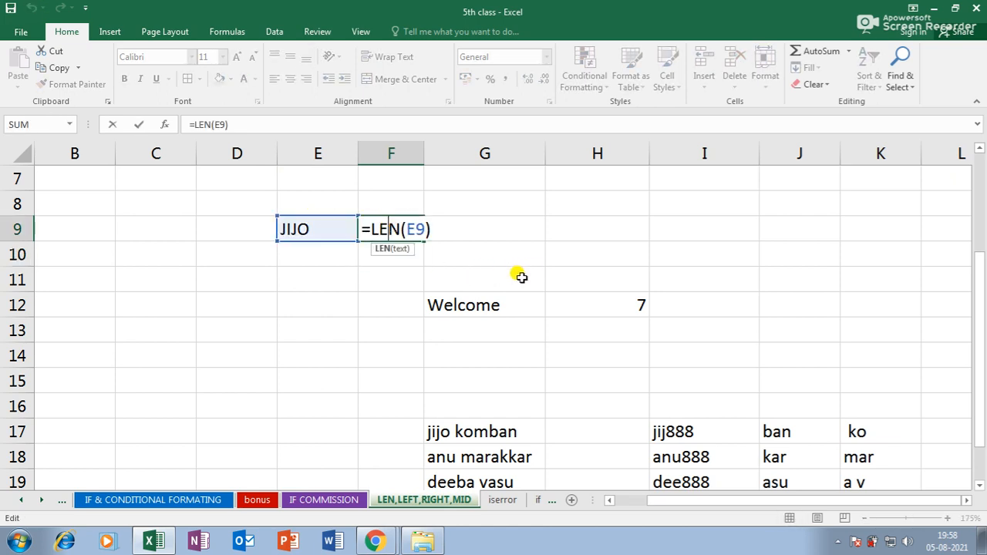
pyautogui.press('Return')
pyautogui.click(394, 231)
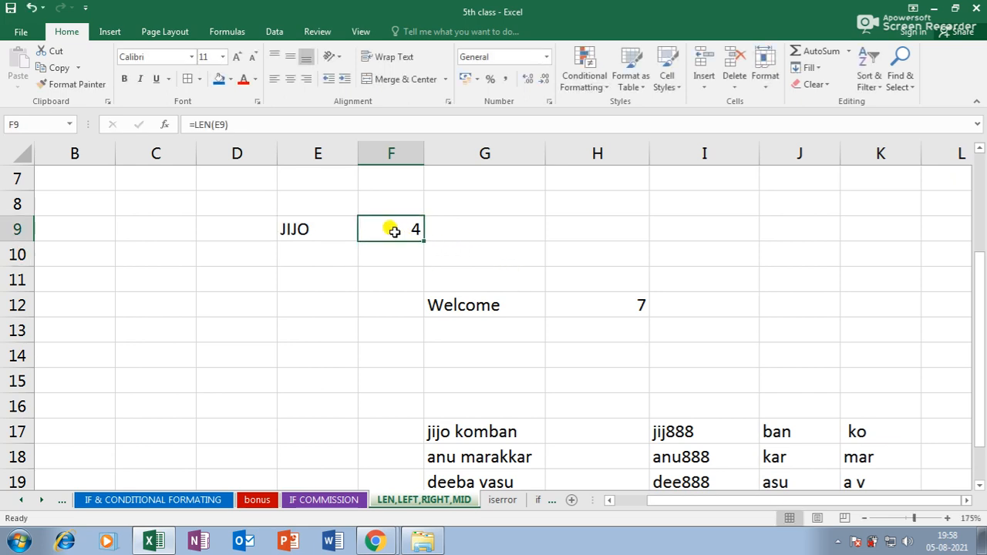
pyautogui.doubleClick(395, 232)
pyautogui.press('Return')
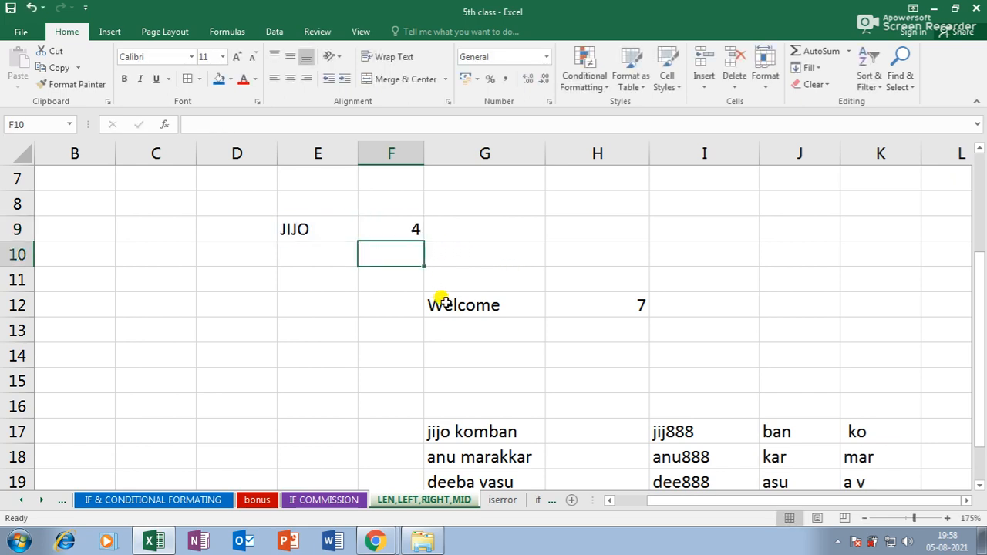
# - Enter =LEN(E9) in G9 to count the characters of the text in E9
pyautogui.click(483, 232)
pyautogui.write('=len')
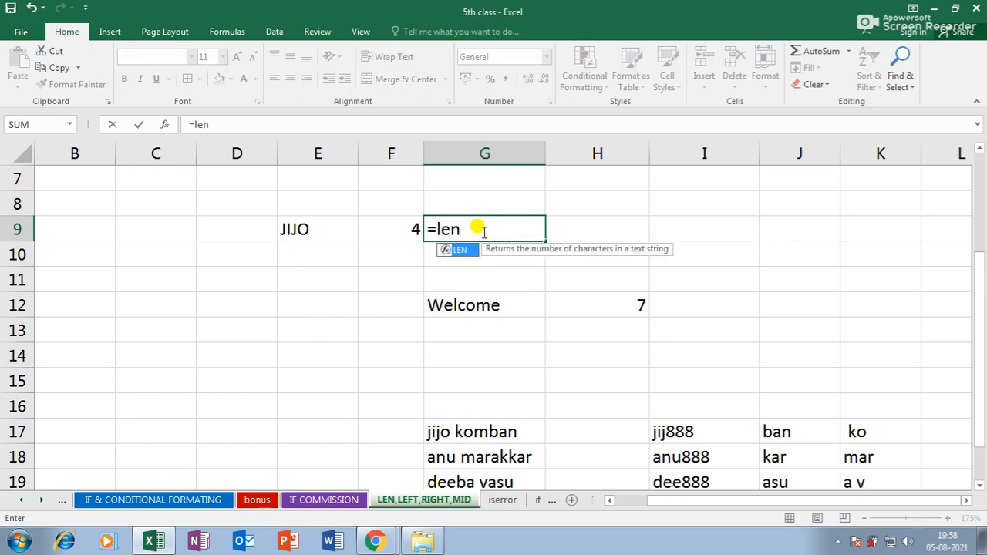
pyautogui.write('(')
pyautogui.click(305, 228)
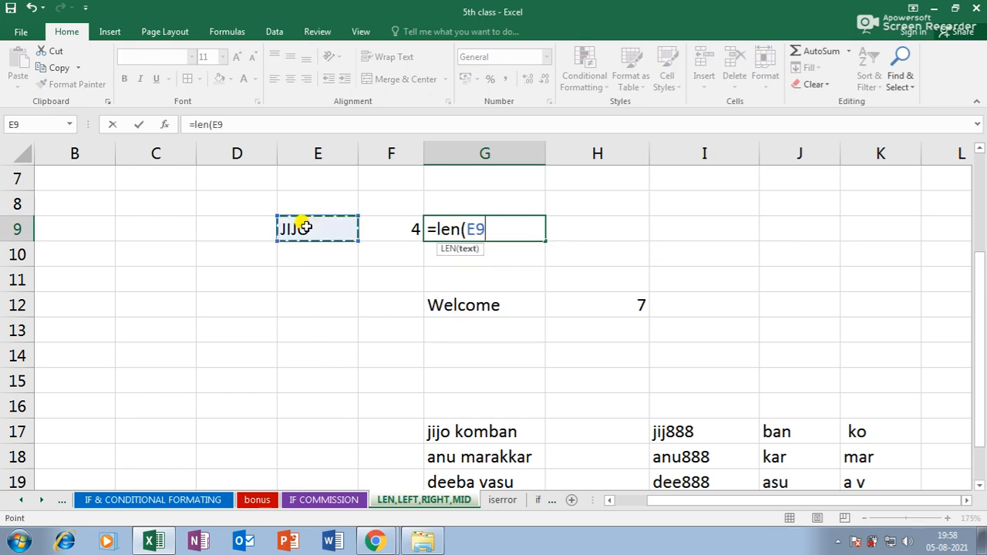
pyautogui.press('Return')
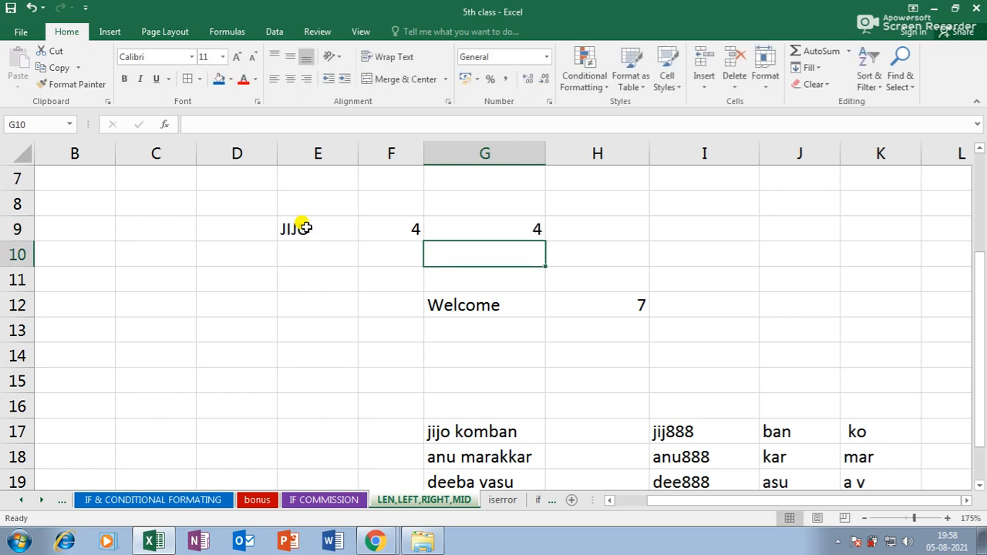
# - Inspect the LEN formulas in G9 and H12 and the cells they refer to
pyautogui.click(502, 224)
pyautogui.doubleClick(502, 224)
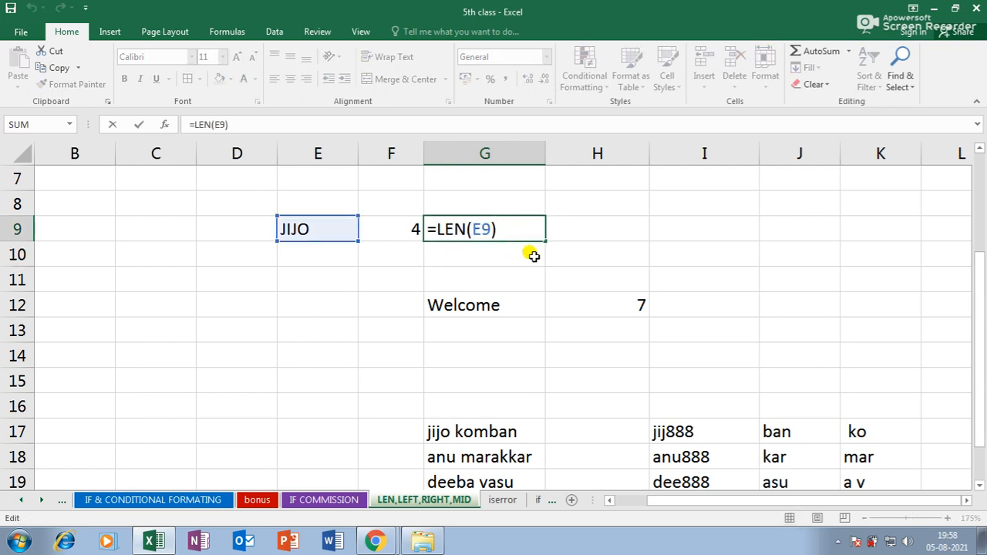
pyautogui.press('Return')
pyautogui.click(643, 306)
pyautogui.write('=LEN(G12)')
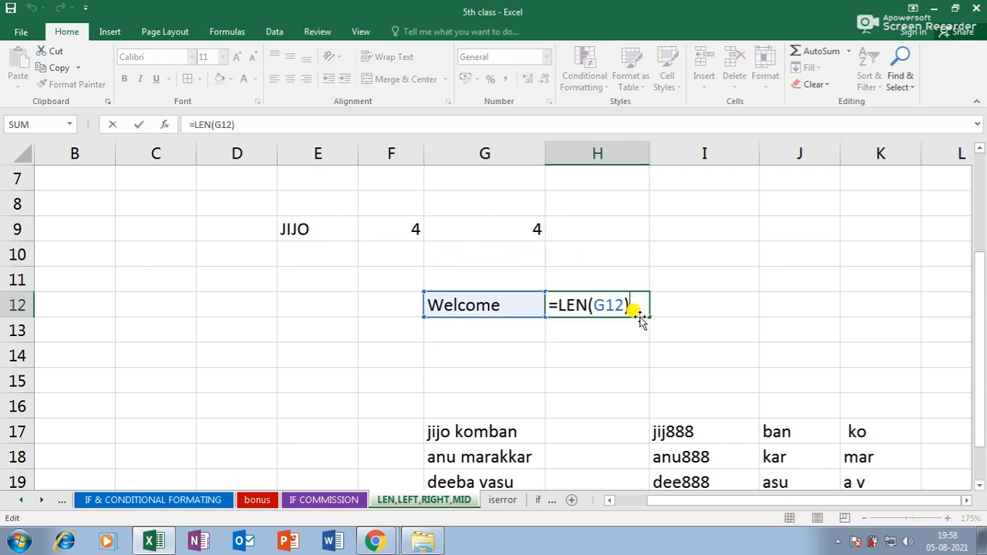
pyautogui.press('Return')
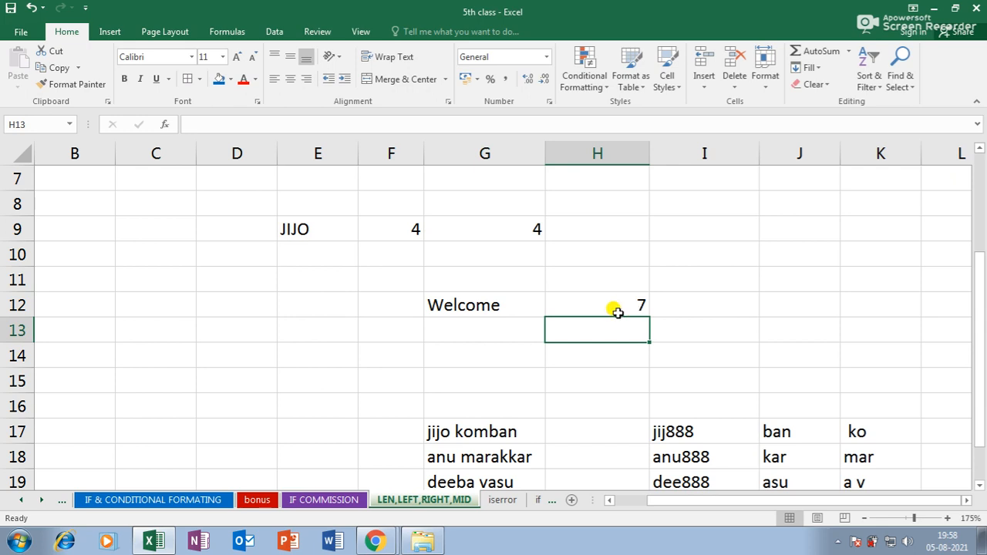
# - Enter =LEFT(G17,3) in H17 to extract the first three characters of the name in G17
pyautogui.scroll(-2, 617, 311)
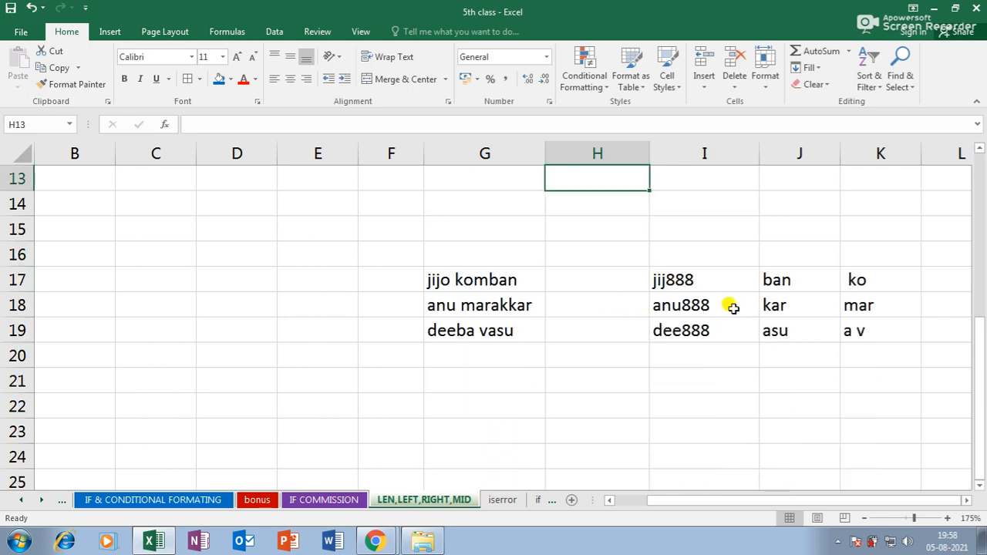
pyautogui.scroll(-2, 609, 373)
pyautogui.scroll(2, 607, 379)
pyautogui.scroll(1, 490, 330)
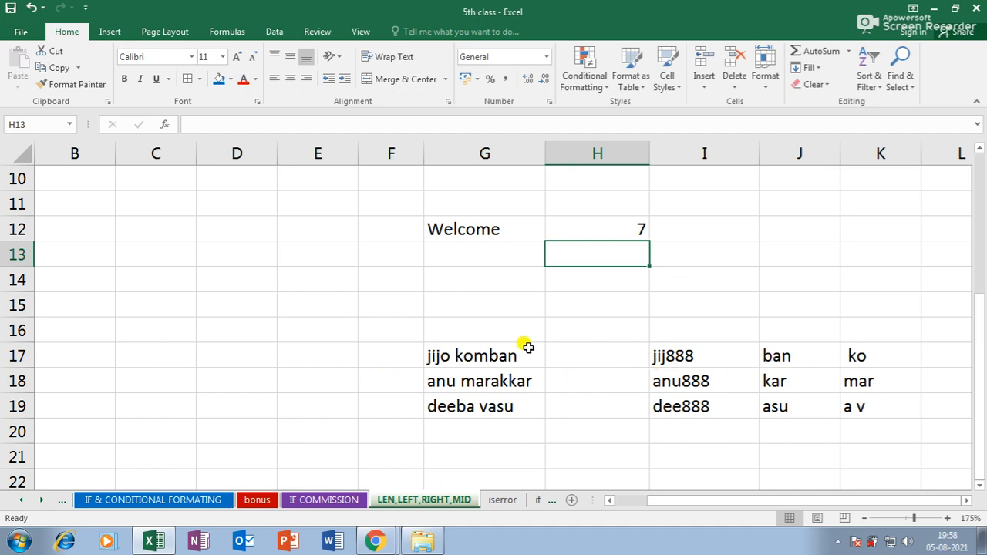
pyautogui.click(611, 355)
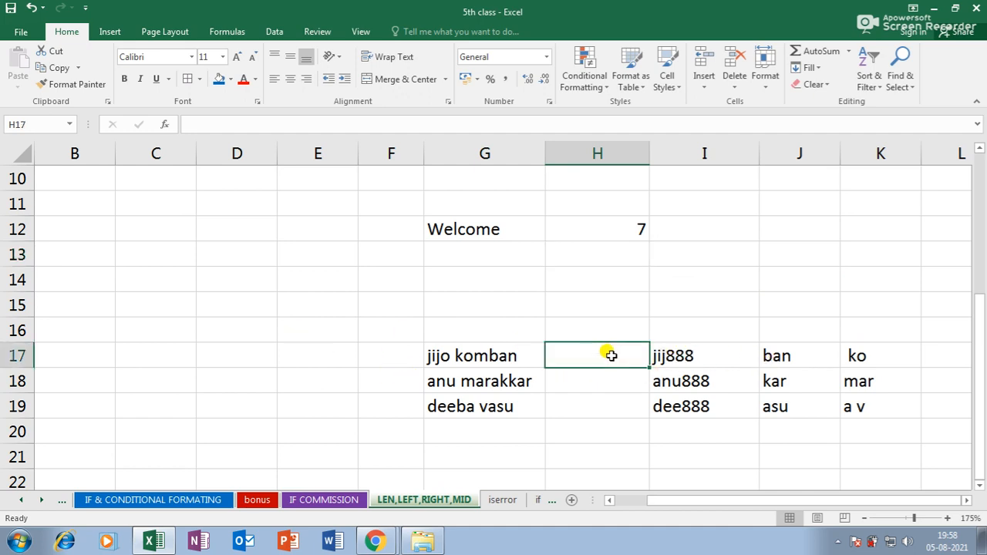
pyautogui.write('=left')
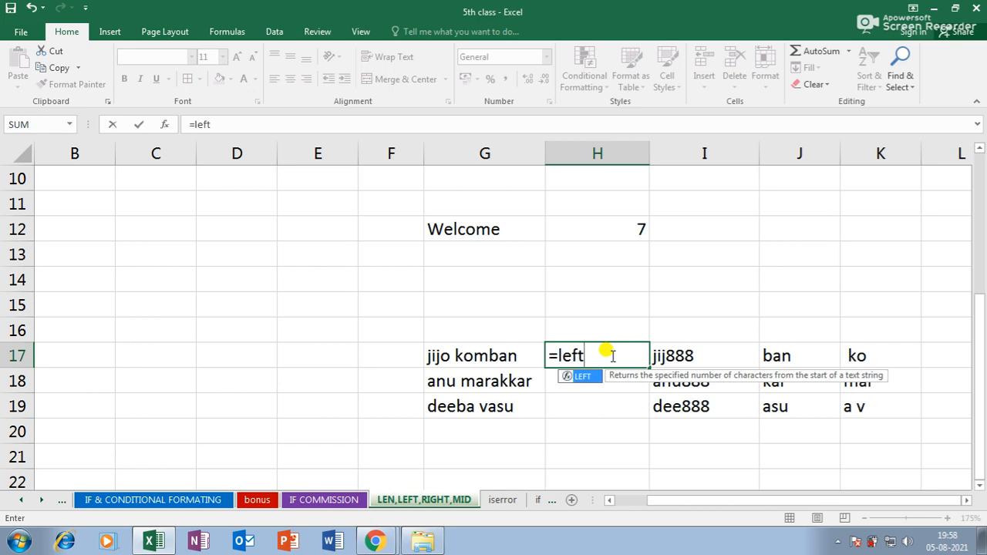
pyautogui.write('(')
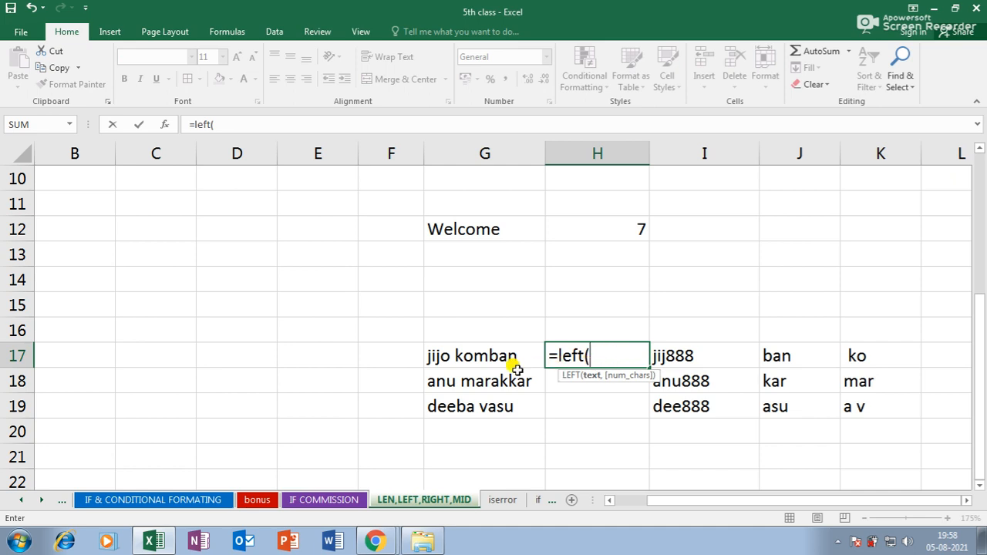
pyautogui.click(486, 356)
pyautogui.write(',')
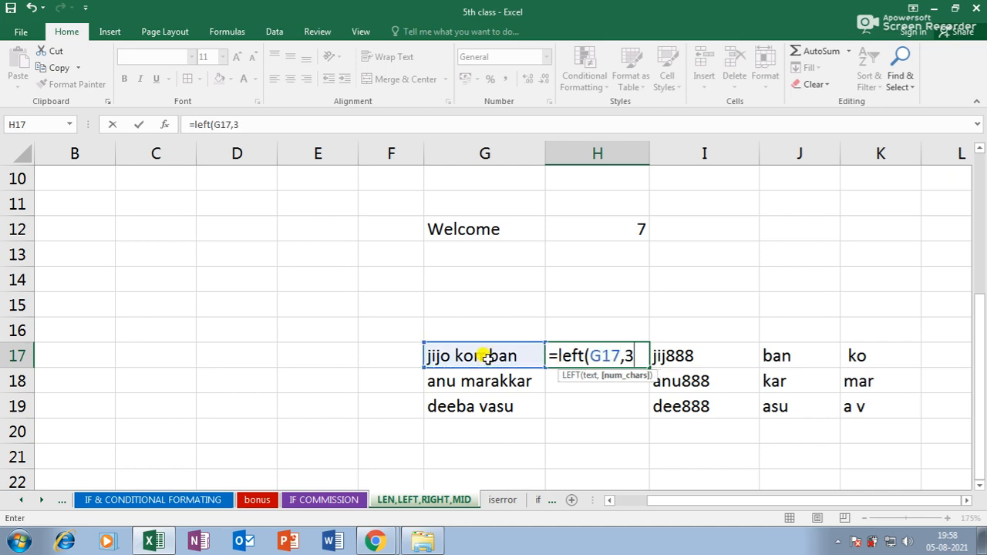
pyautogui.write('3)')
pyautogui.press('Return')
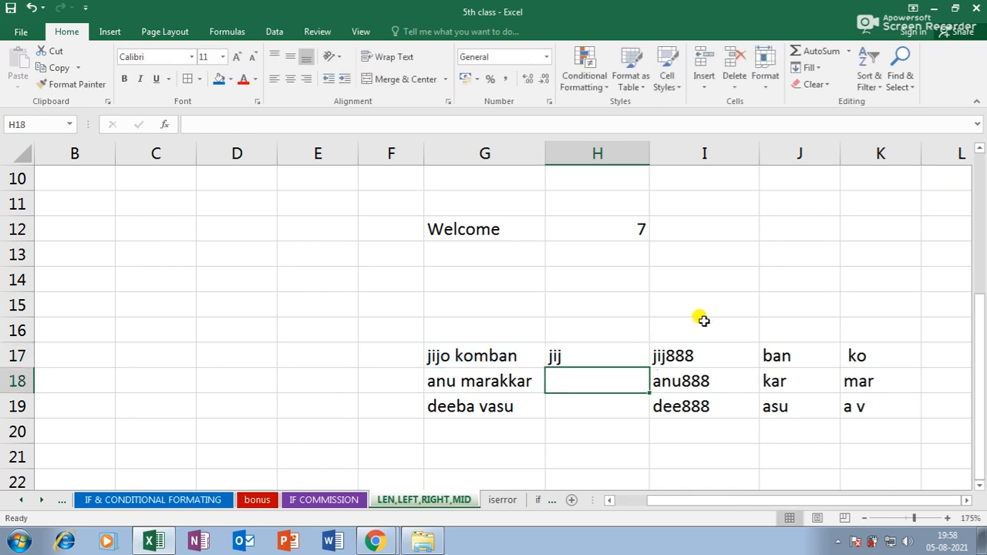
# - Fill the LEFT formula from H17 down to H19, and clear H17:H19 again
pyautogui.click(568, 350)
pyautogui.moveTo(649, 368); pyautogui.dragTo(629, 419)
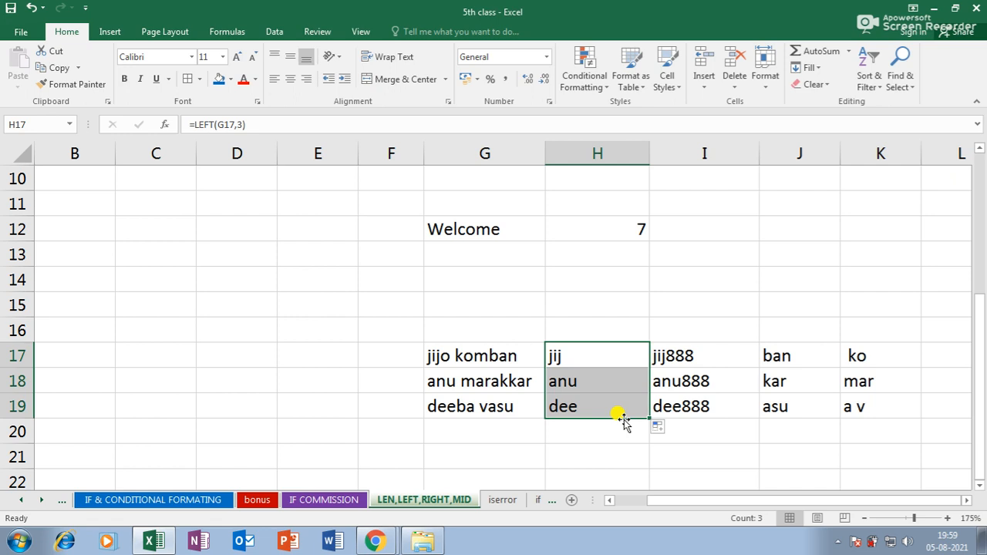
pyautogui.press('Delete')
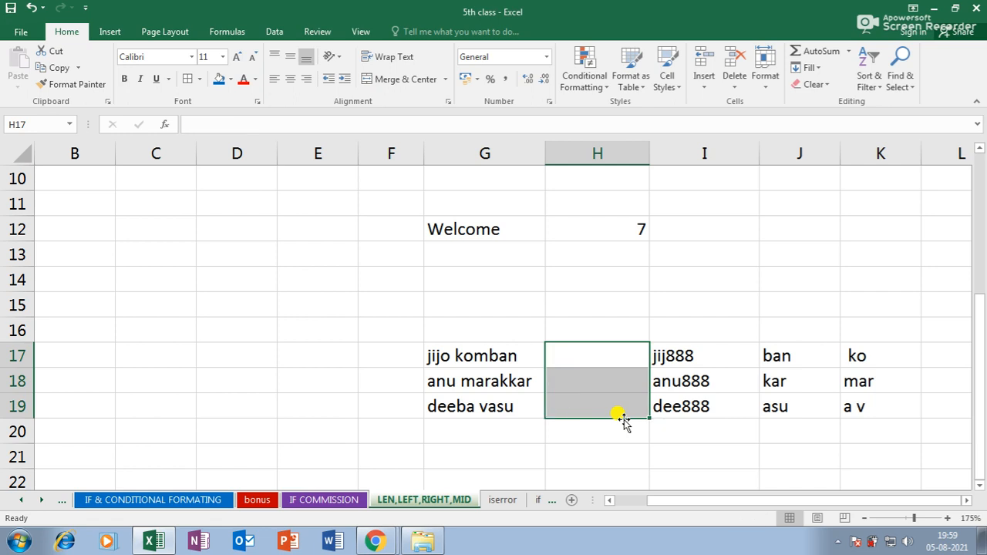
# - Enter =LEFT(G17,3) in H17 again and fill it down to H19
pyautogui.click(591, 354)
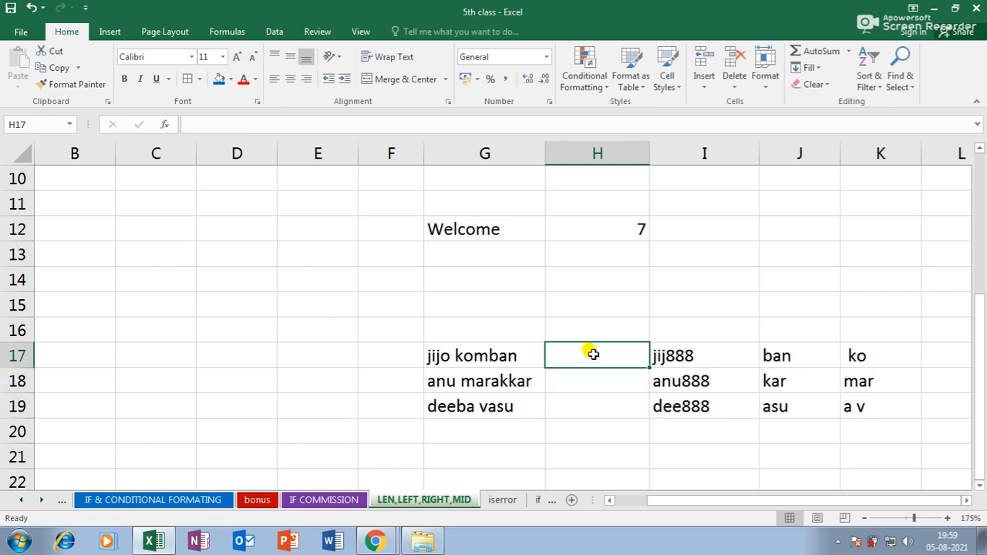
pyautogui.write('=left')
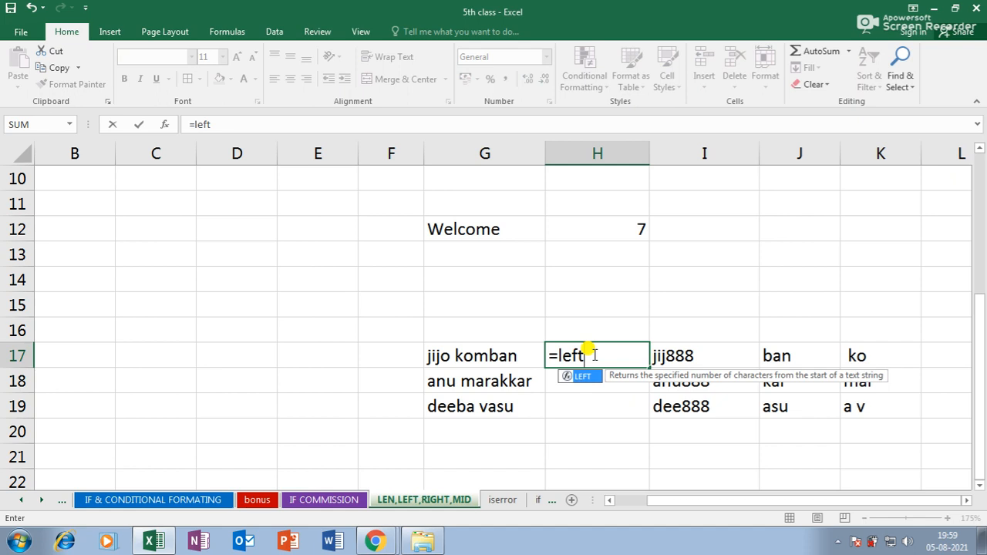
pyautogui.write('(')
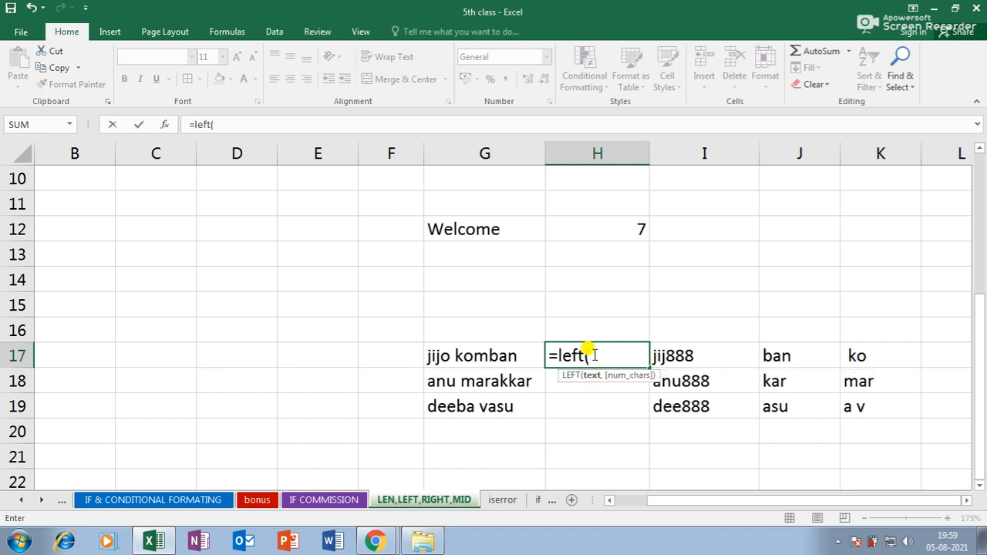
pyautogui.click(474, 353)
pyautogui.write(',')
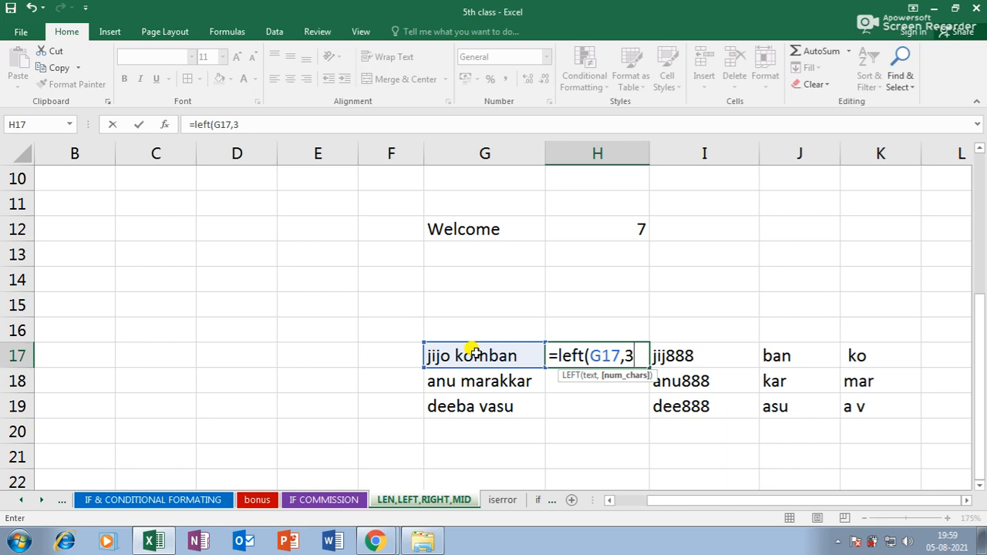
pyautogui.write('3)')
pyautogui.press('Return')
pyautogui.click(579, 353)
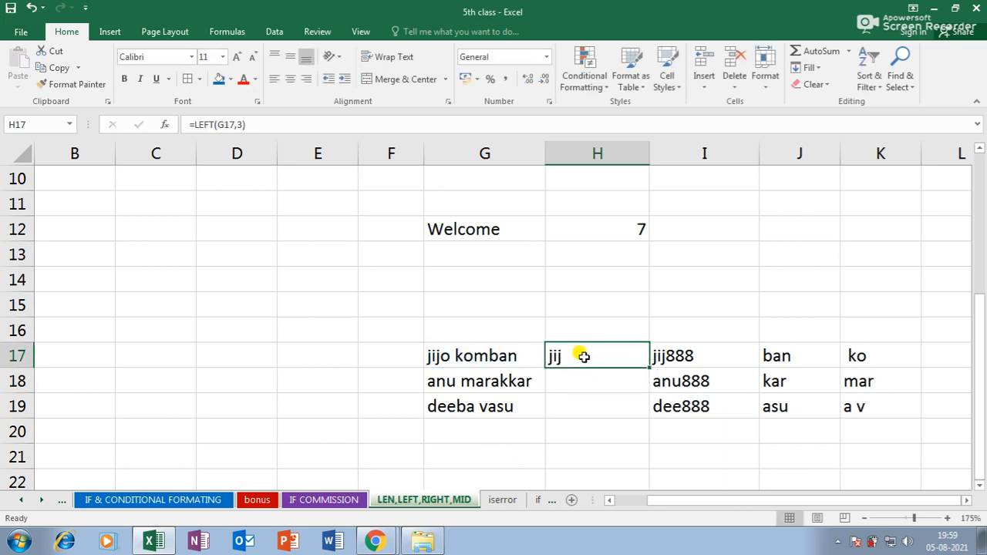
pyautogui.moveTo(649, 367); pyautogui.dragTo(646, 421)
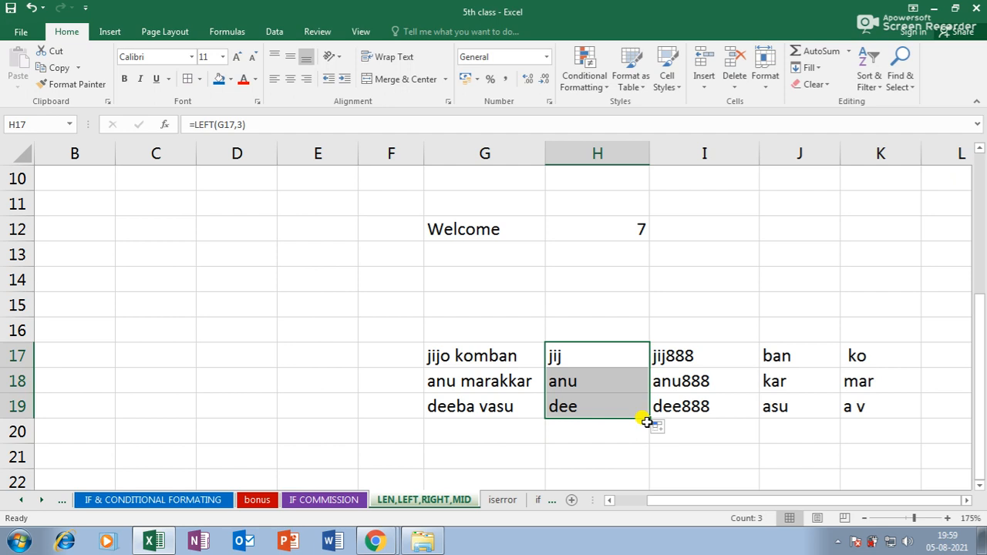
# - Clear J17:K19 and enter =RIGHT(G17,3) in J17, filled down to J19
pyautogui.moveTo(771, 355); pyautogui.dragTo(851, 406)
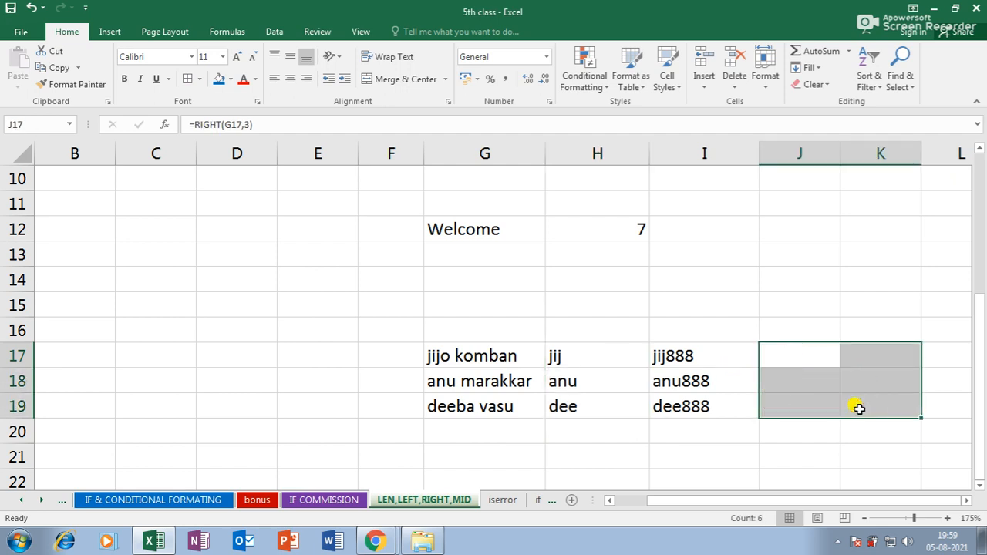
pyautogui.click(784, 347)
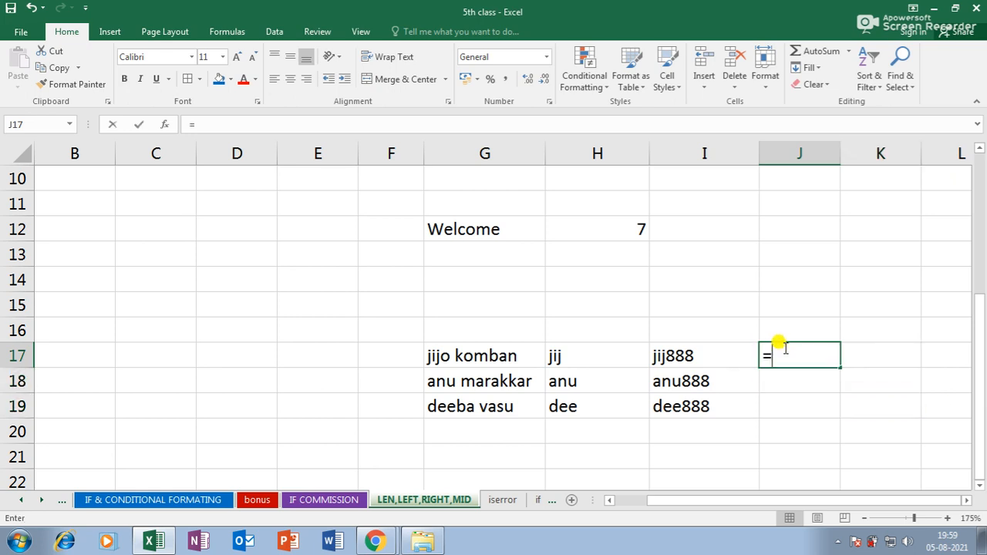
pyautogui.write('=rig')
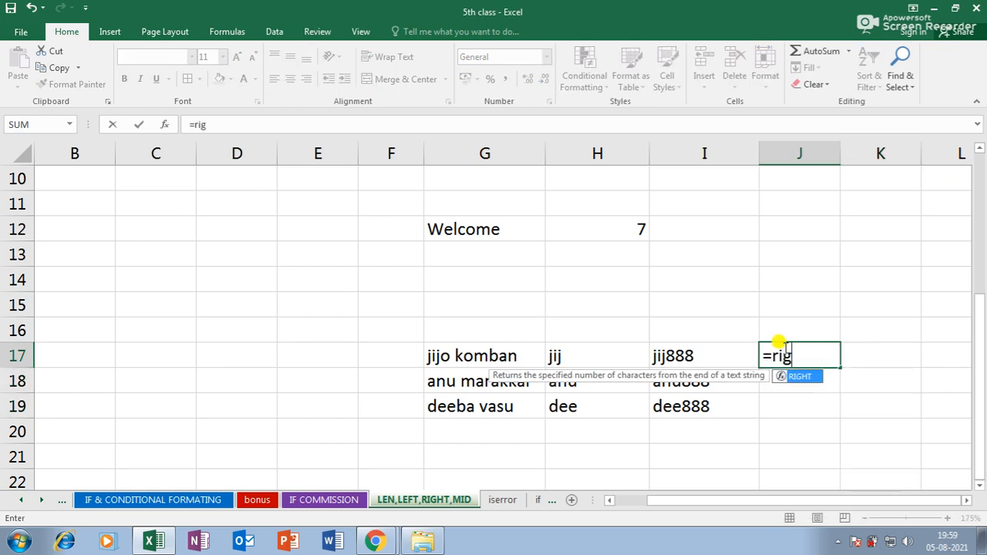
pyautogui.write('ht(')
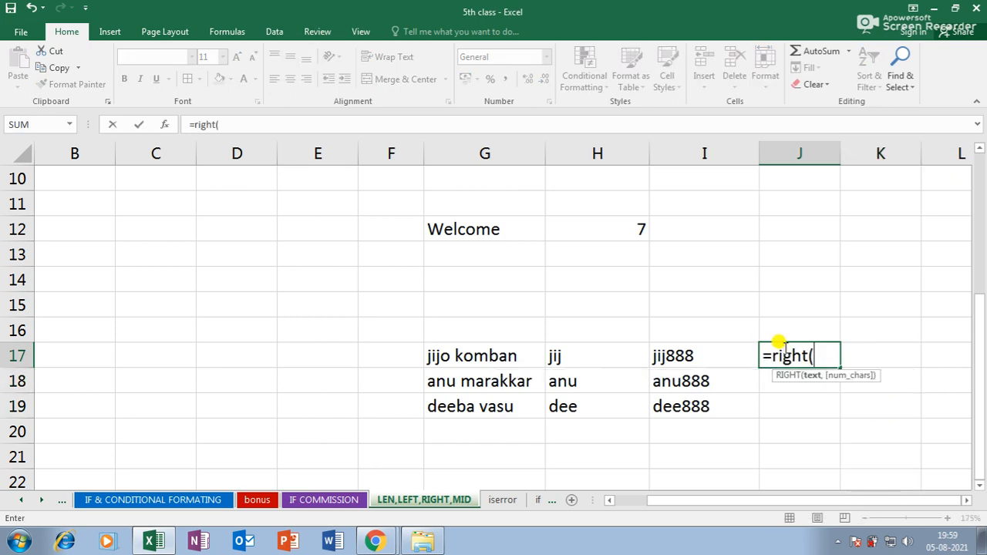
pyautogui.click(511, 350)
pyautogui.write(',')
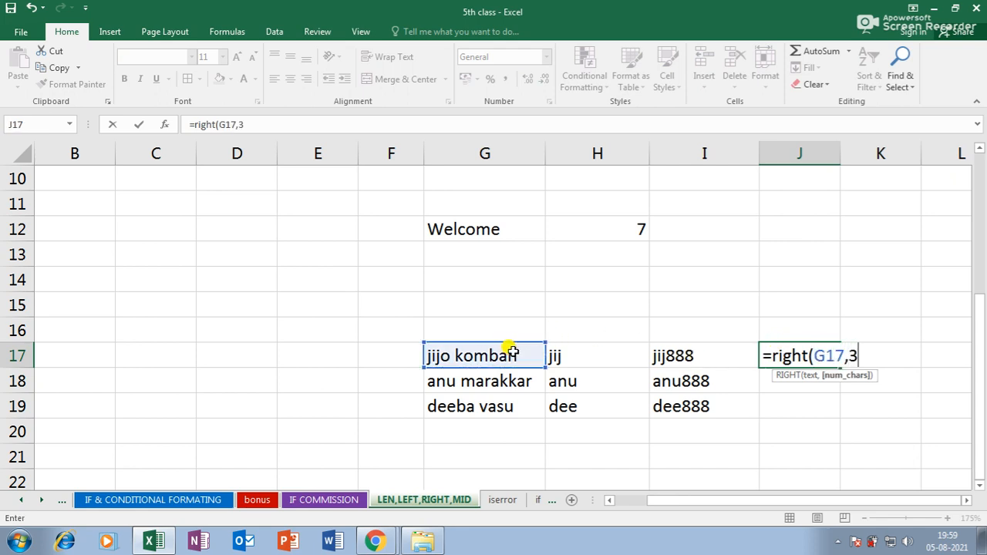
pyautogui.write('3)')
pyautogui.press('Return')
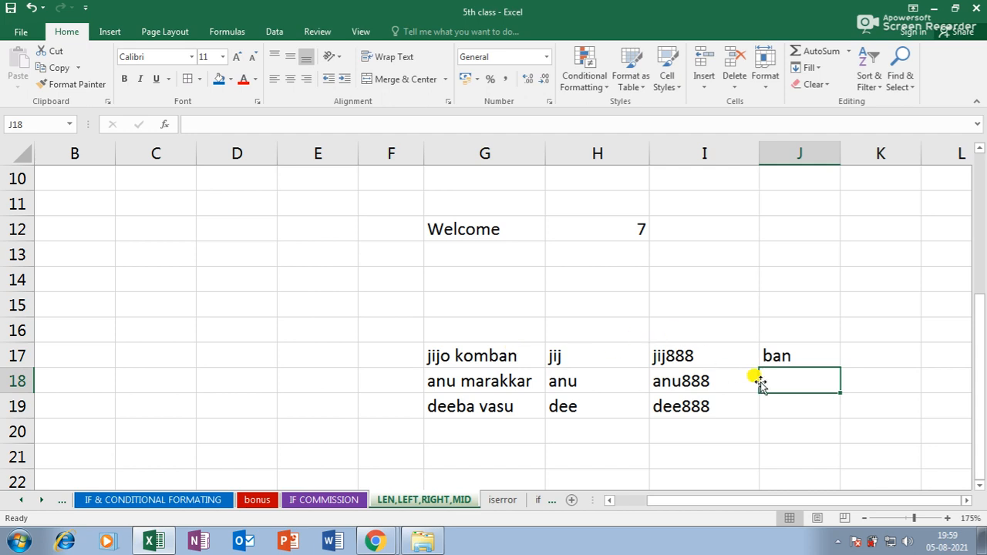
pyautogui.click(794, 358)
pyautogui.moveTo(841, 369); pyautogui.dragTo(857, 411)
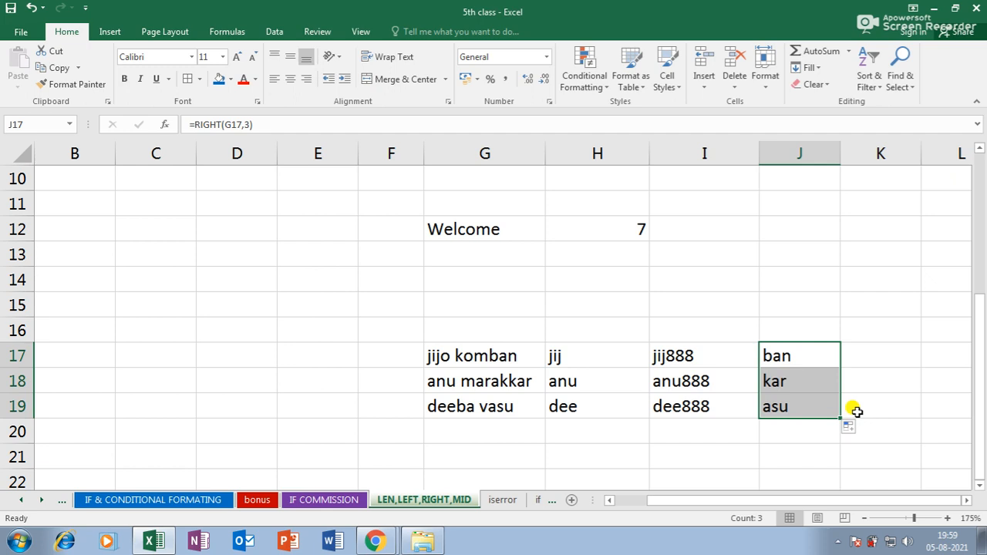
# - Enter =MID(G17,4,3) in K17 to extract three characters of the name starting at the fourth
pyautogui.click(861, 359)
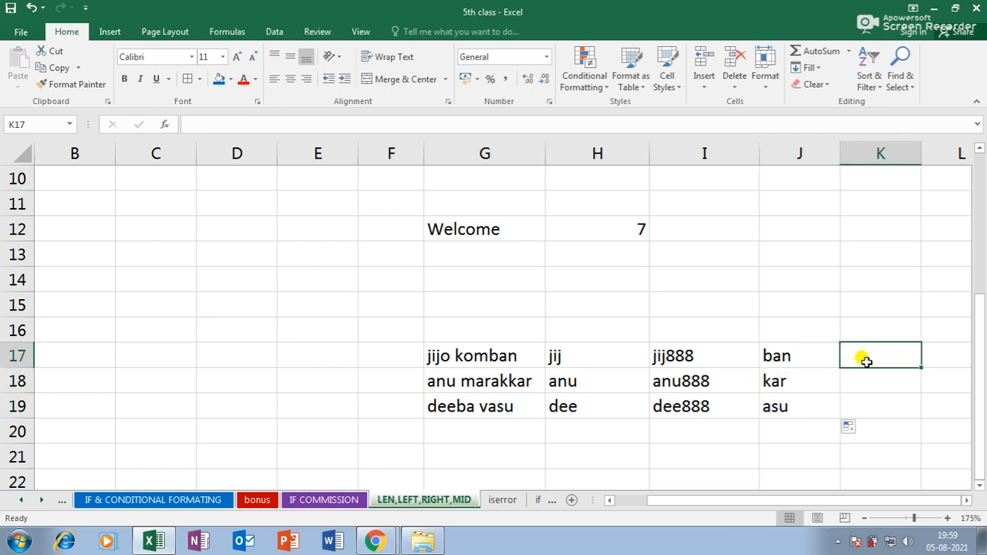
pyautogui.write('=mid')
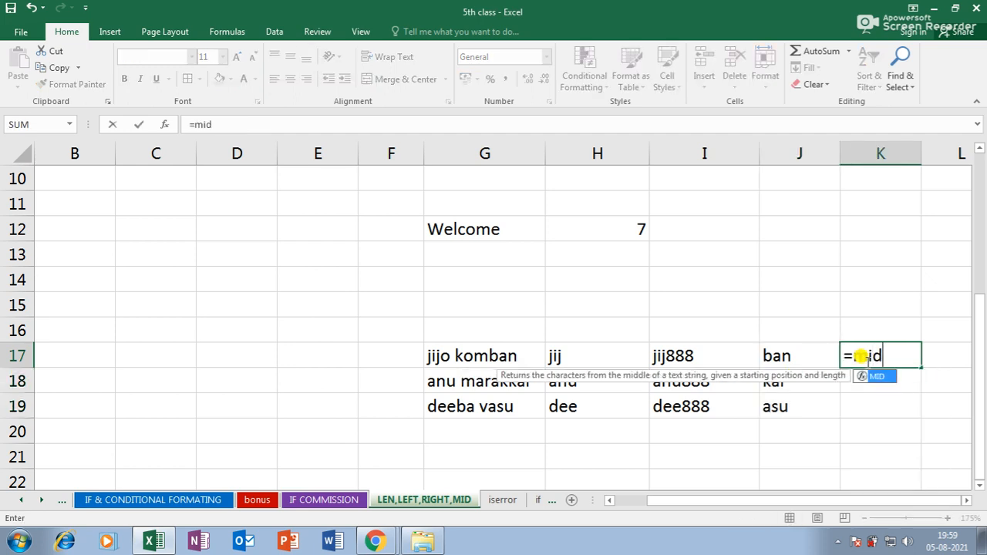
pyautogui.write('(')
pyautogui.click(520, 356)
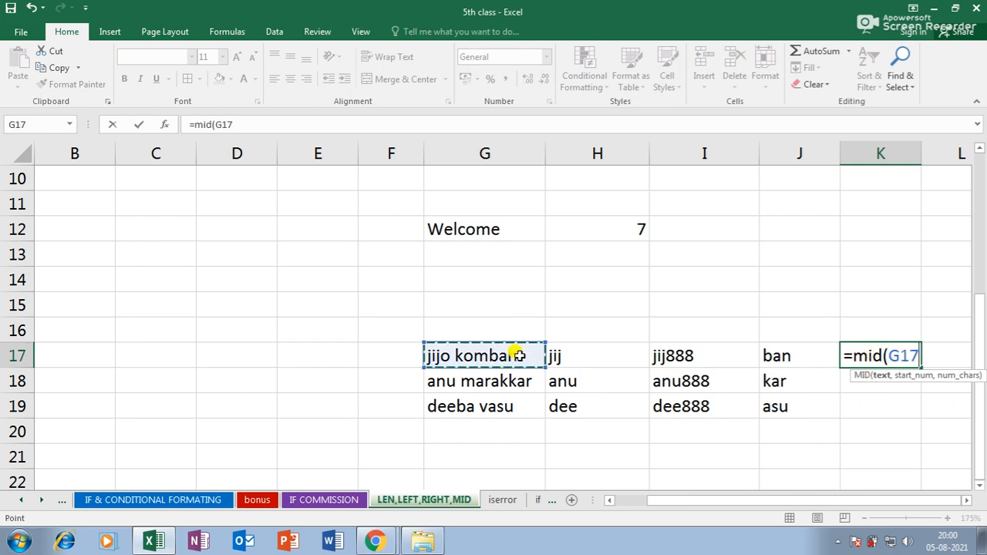
pyautogui.write(',')
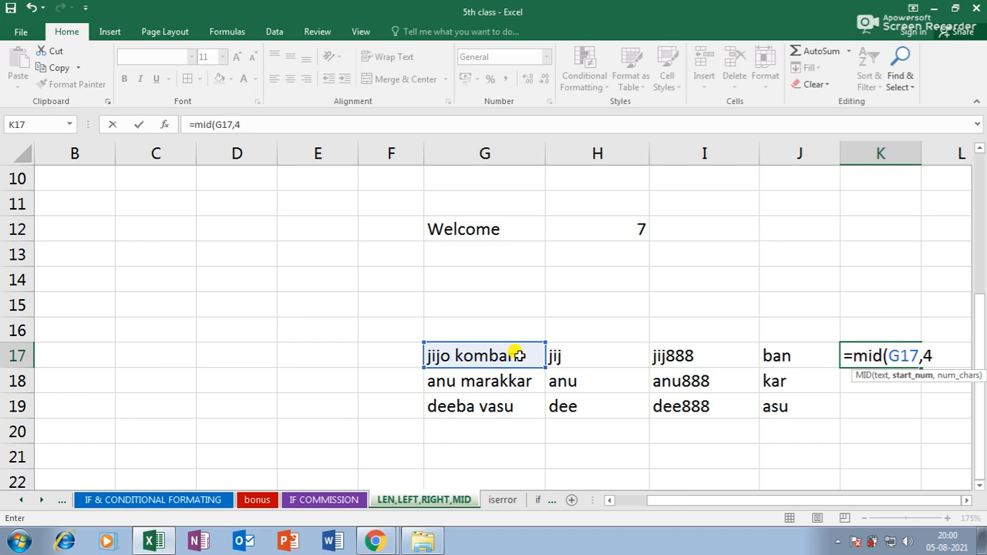
pyautogui.write('4,3)')
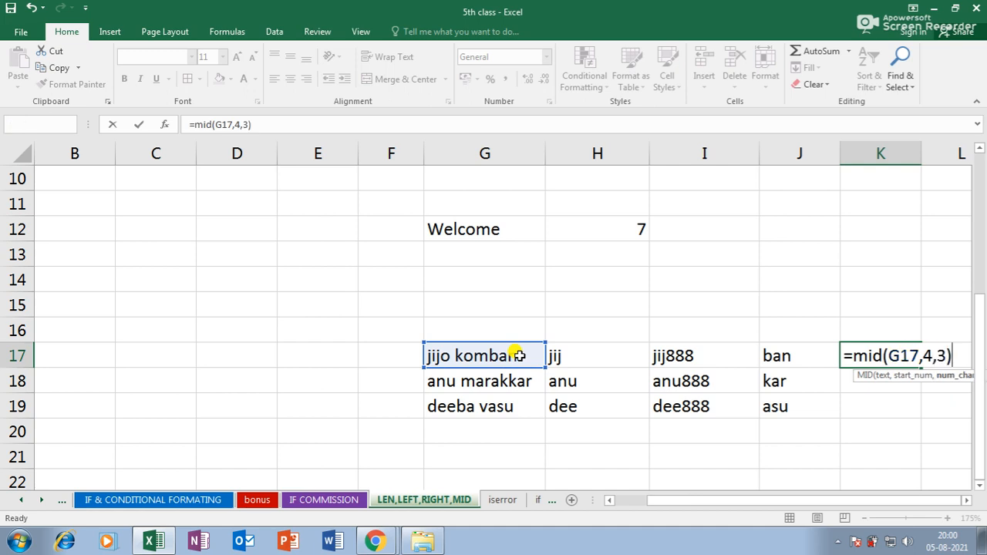
pyautogui.press('Return')
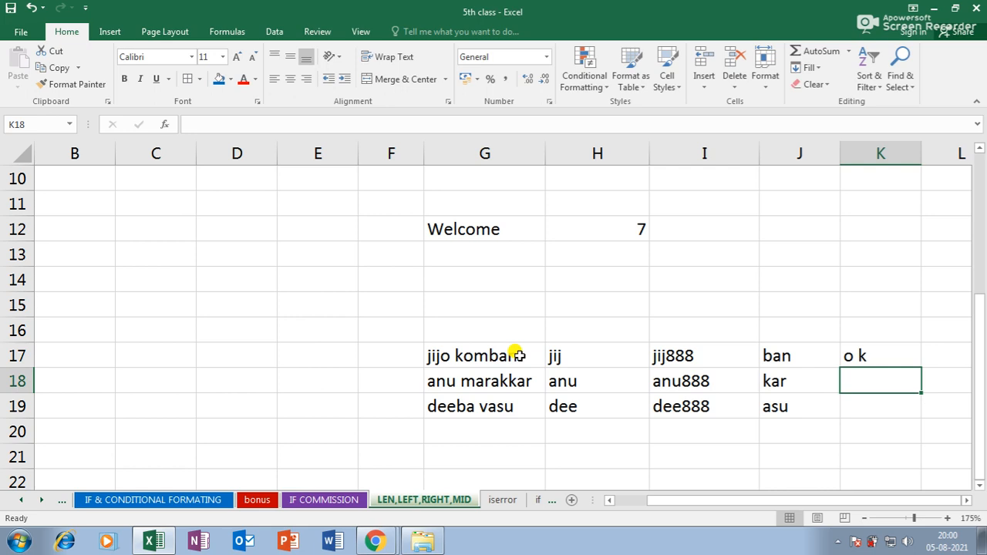
pyautogui.click(873, 356)
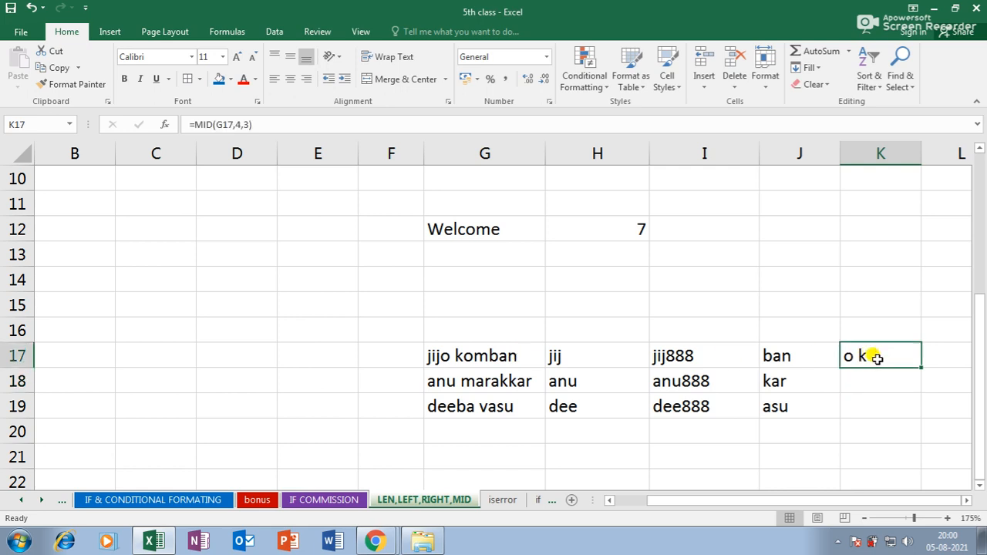
# - Review the MID formula in K17, the LEN formula in H12 and the LEFT formulas in H17 and I17
pyautogui.click(429, 358)
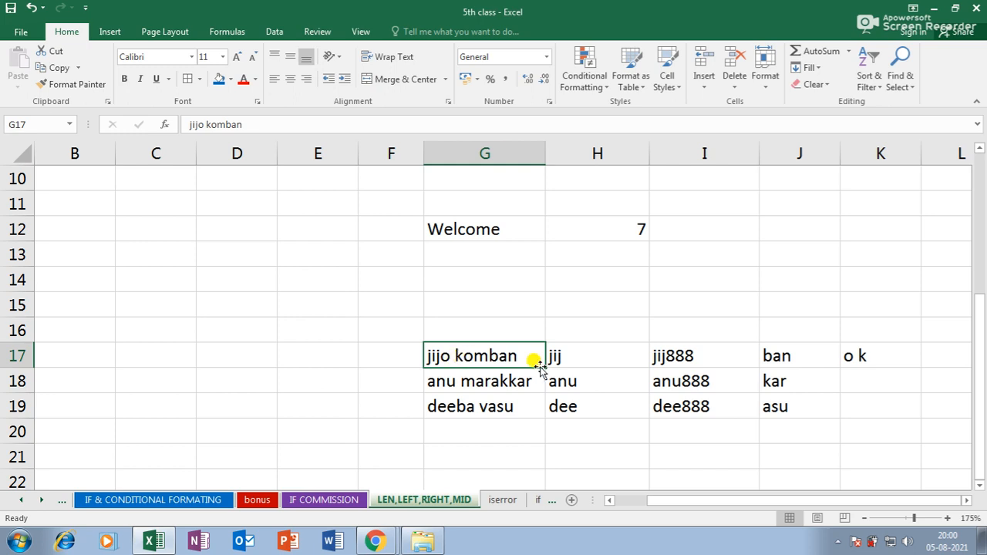
pyautogui.click(860, 353)
pyautogui.doubleClick(856, 355)
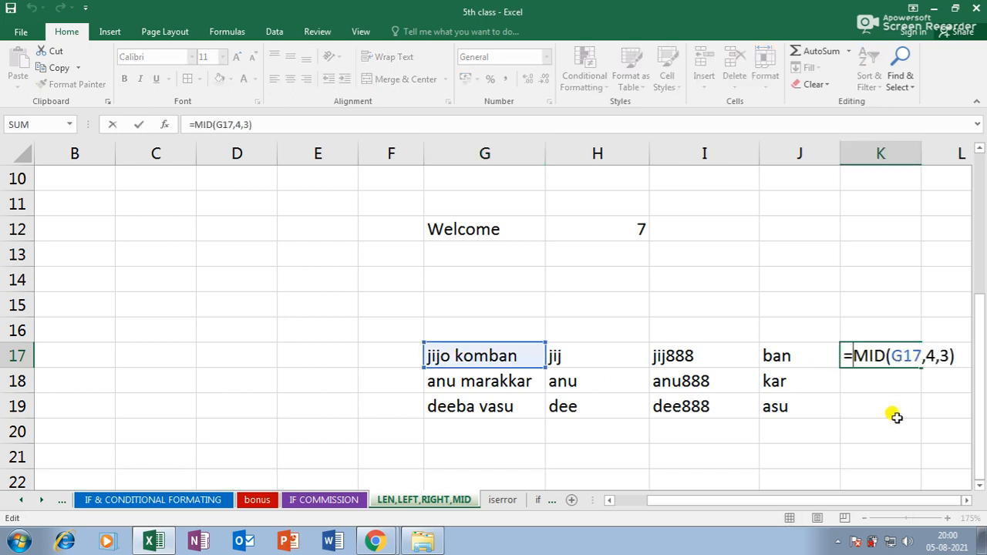
pyautogui.press('Return')
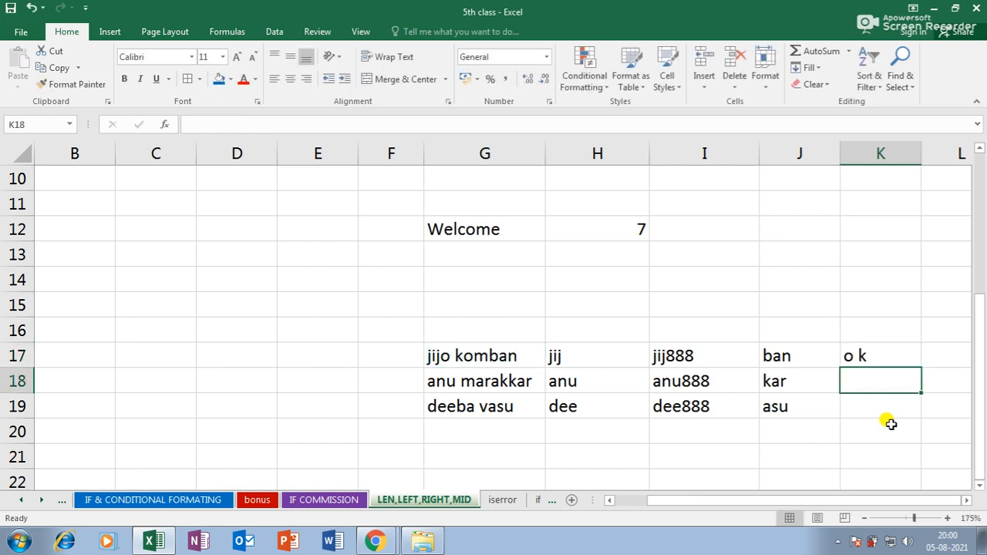
pyautogui.click(882, 352)
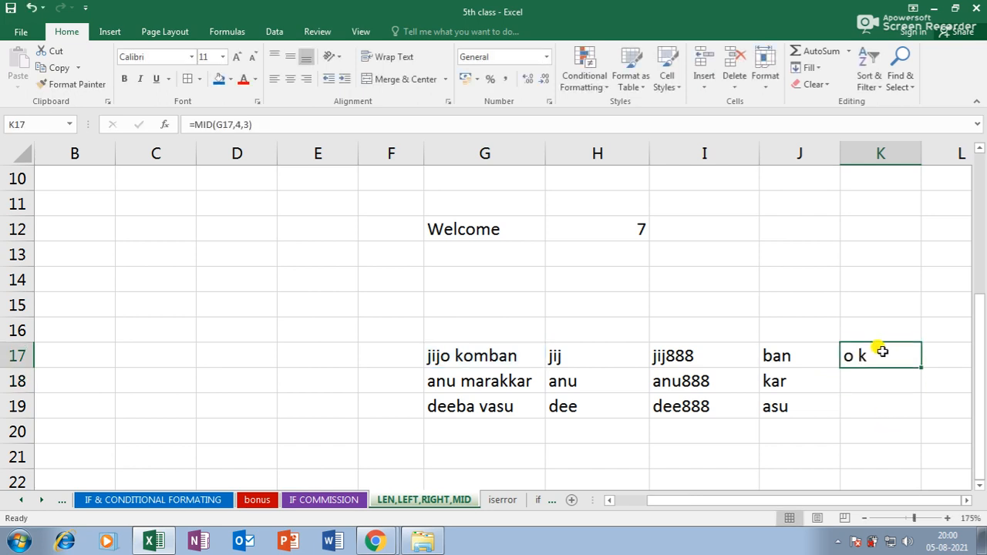
pyautogui.doubleClick(631, 228)
pyautogui.press('Return')
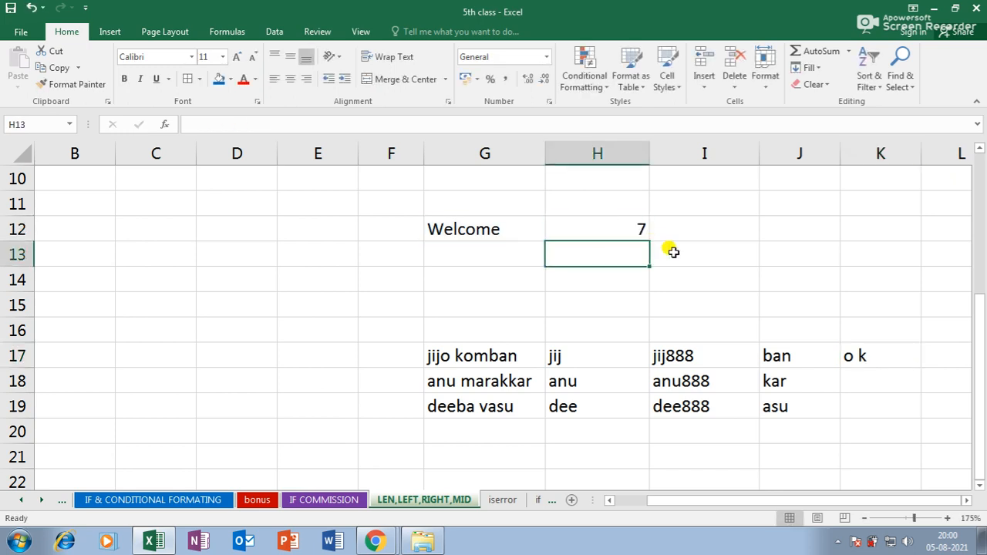
pyautogui.doubleClick(583, 361)
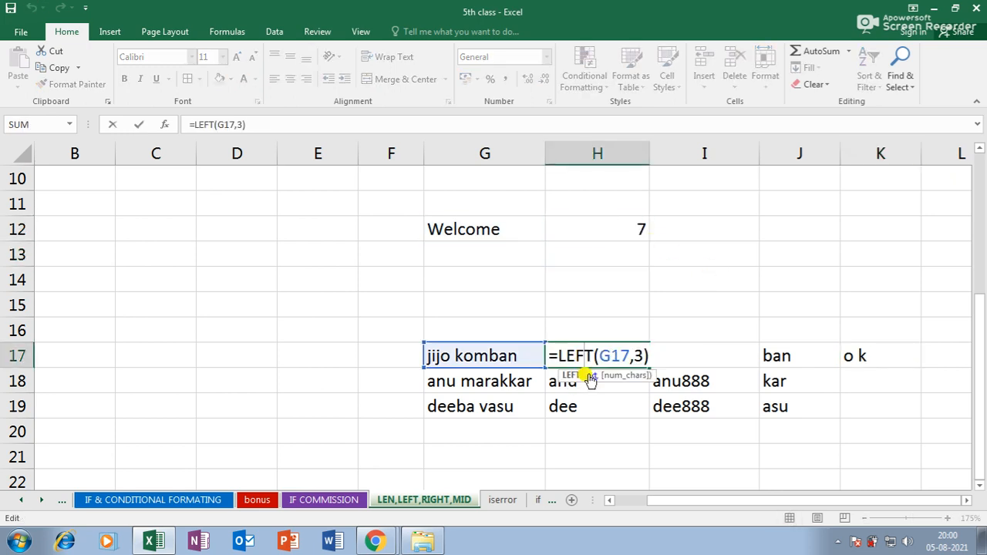
pyautogui.press('Return')
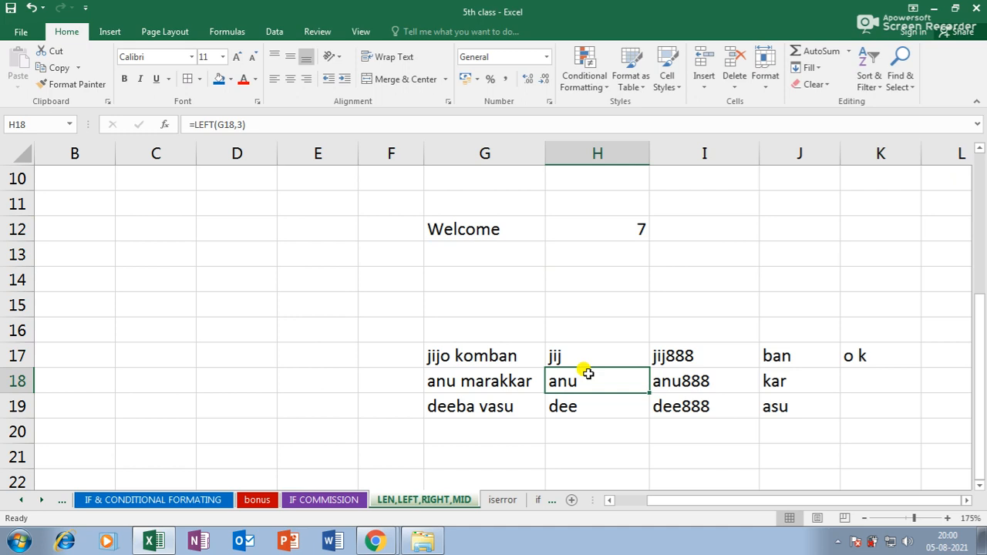
pyautogui.click(861, 353)
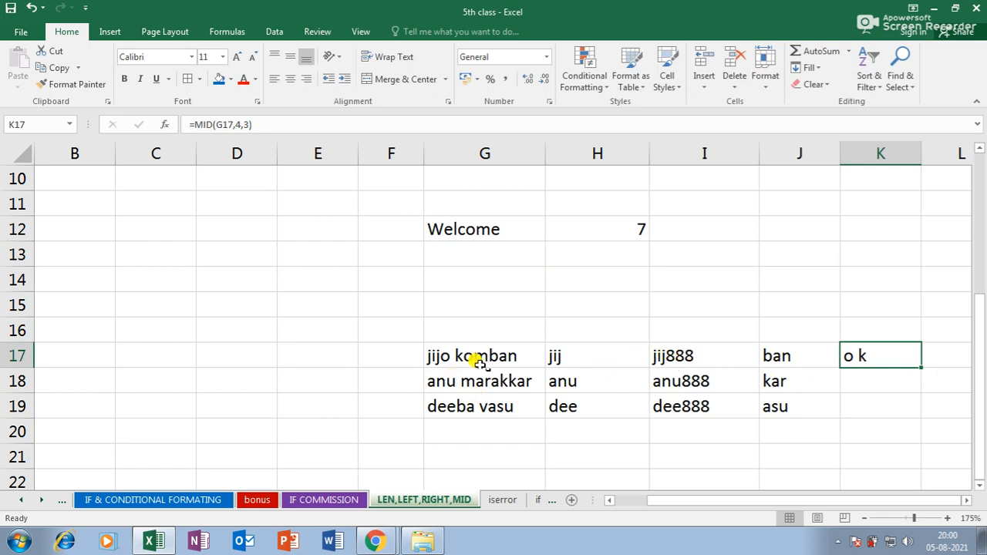
pyautogui.doubleClick(673, 357)
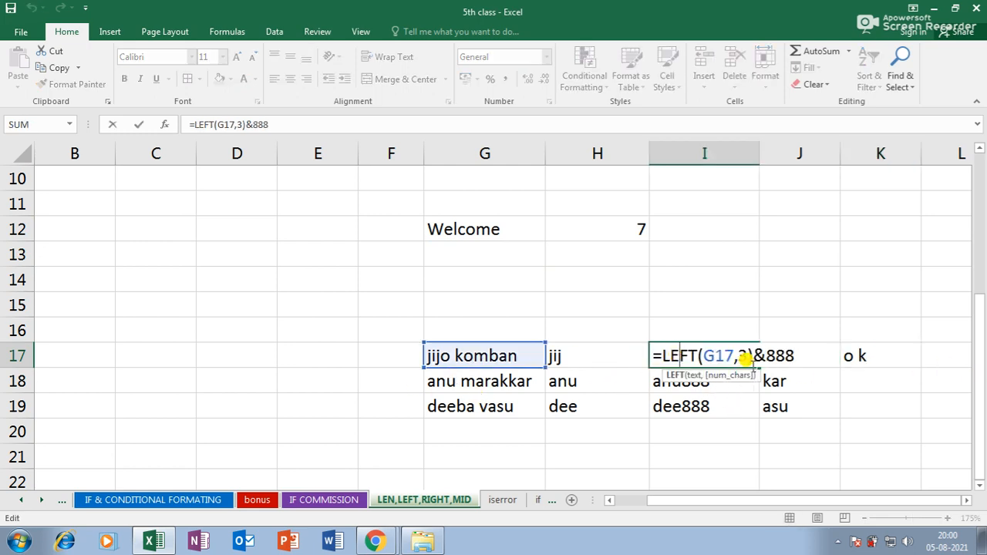
pyautogui.press('Escape')
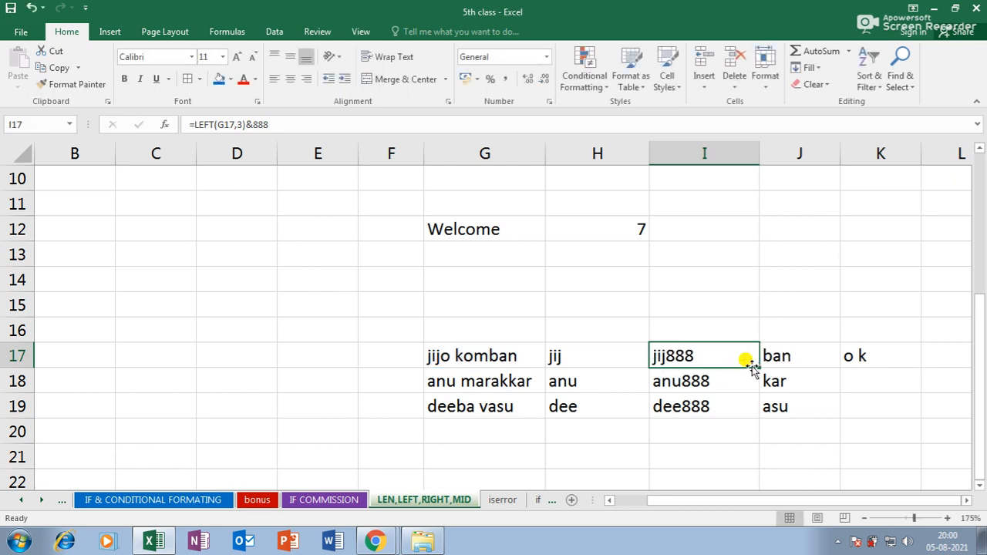
# - Clear the combined LEFT formulas from I17:I19
pyautogui.moveTo(687, 359); pyautogui.dragTo(685, 417)
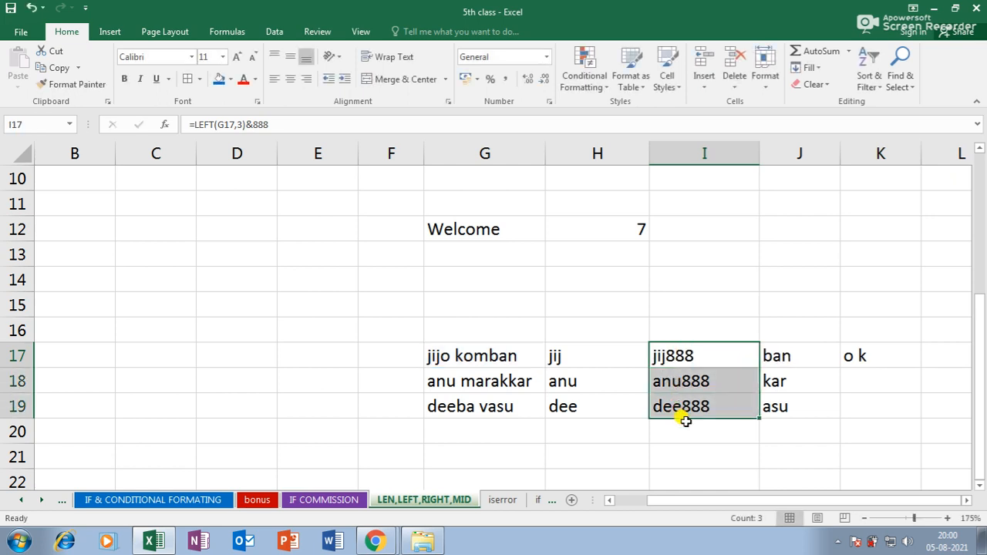
pyautogui.press('BackSpace')
pyautogui.press('Escape')
pyautogui.moveTo(686, 356); pyautogui.dragTo(686, 404)
pyautogui.press('Delete')
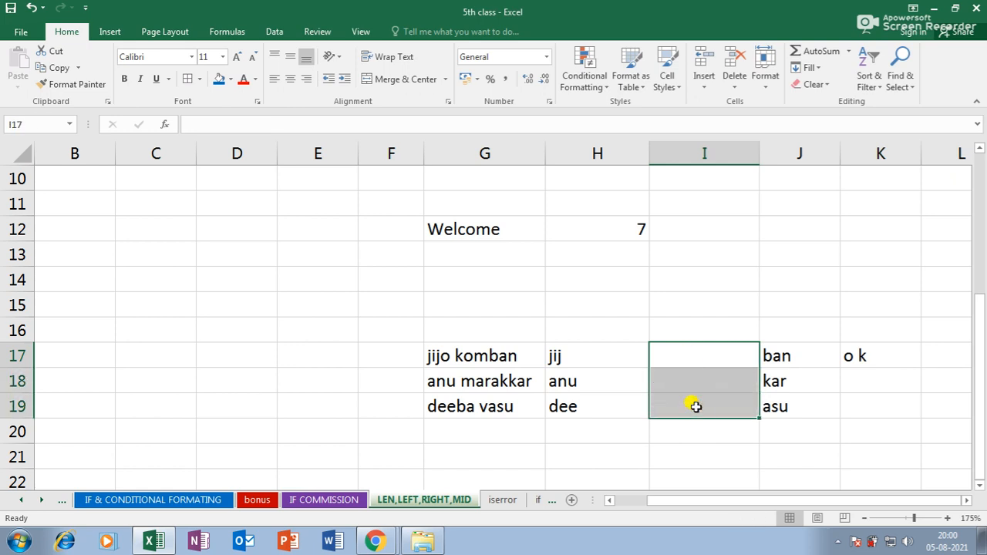
# - Enter =LEFT(G17,3)&444 in I17 and fill it down to I19
pyautogui.click(677, 361)
pyautogui.write('=')
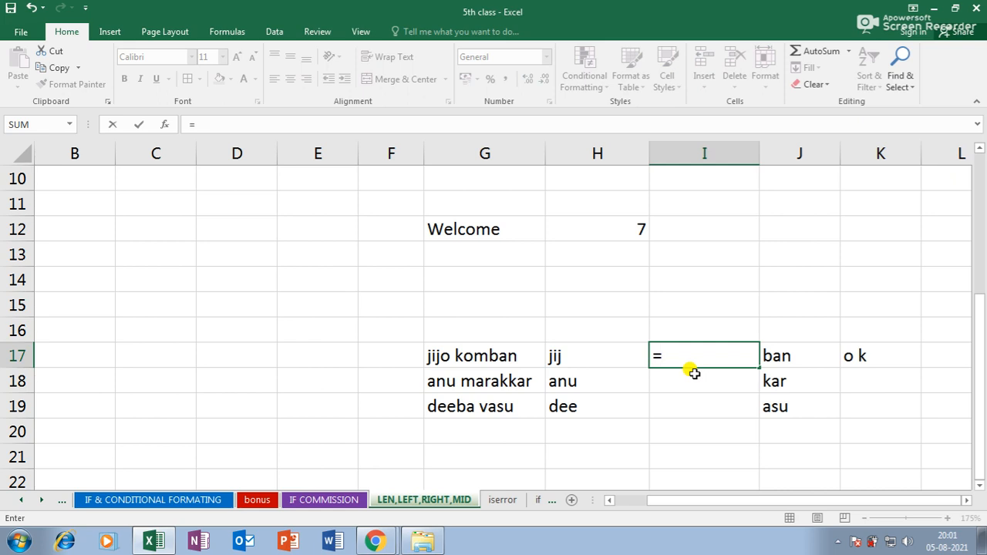
pyautogui.write('left(')
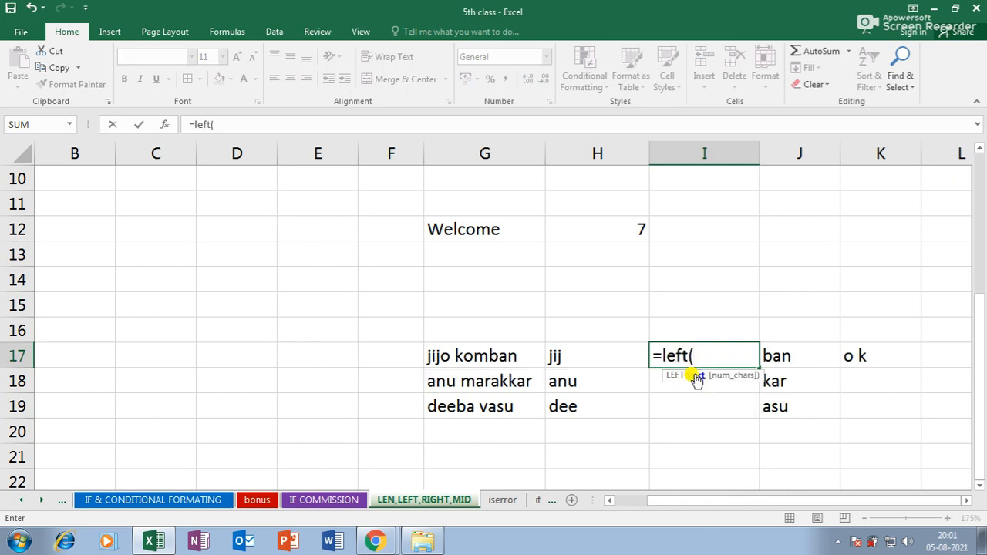
pyautogui.click(500, 351)
pyautogui.write(',3)')
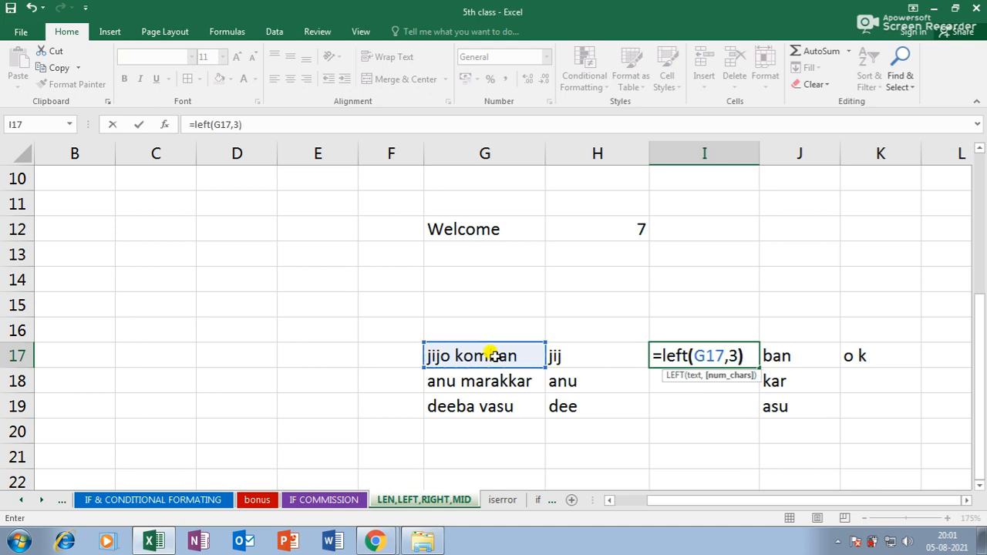
pyautogui.write('&')
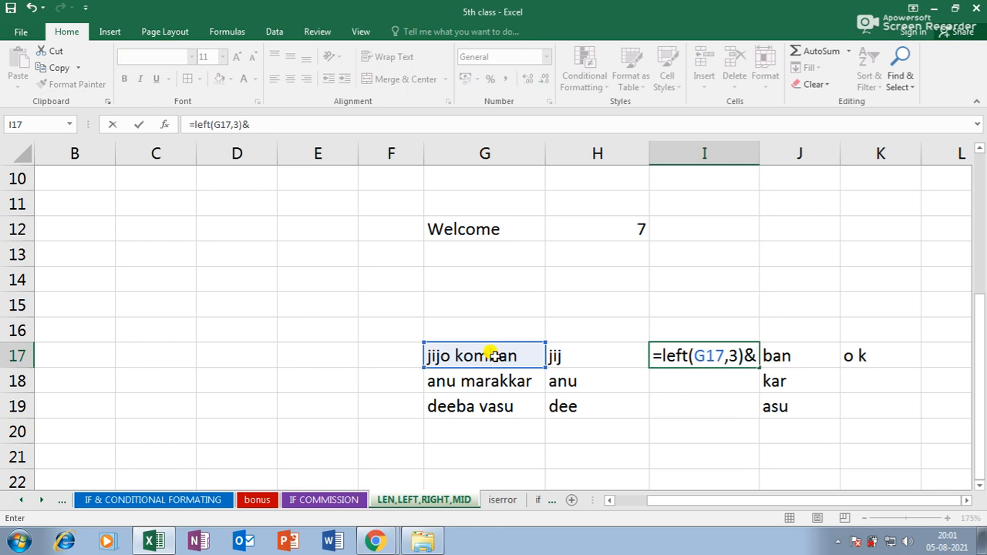
pyautogui.write('444')
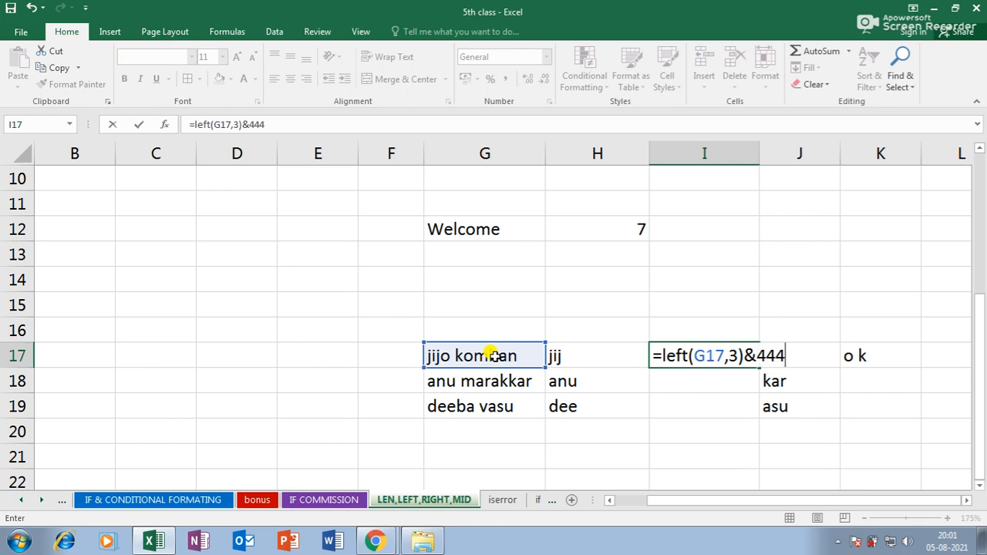
pyautogui.press('Return')
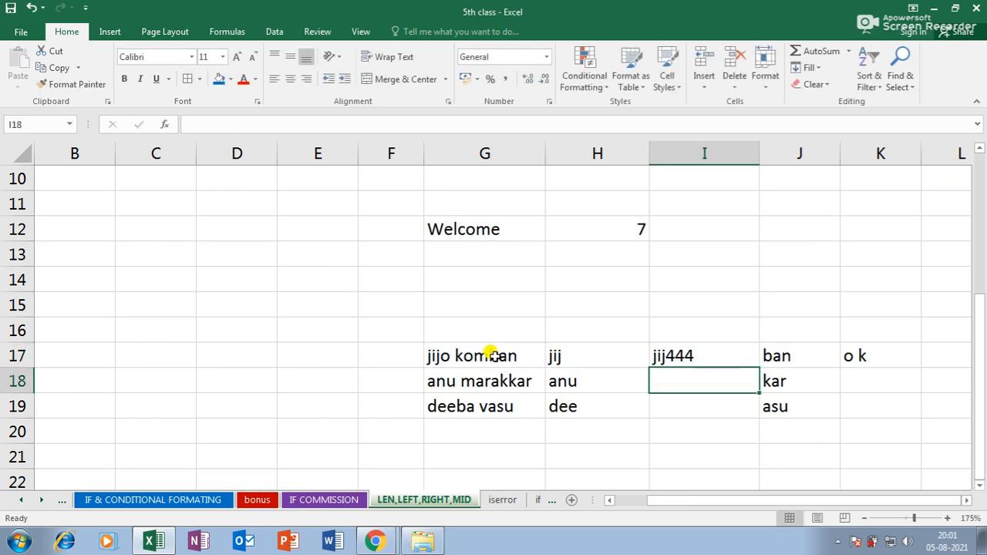
pyautogui.click(739, 363)
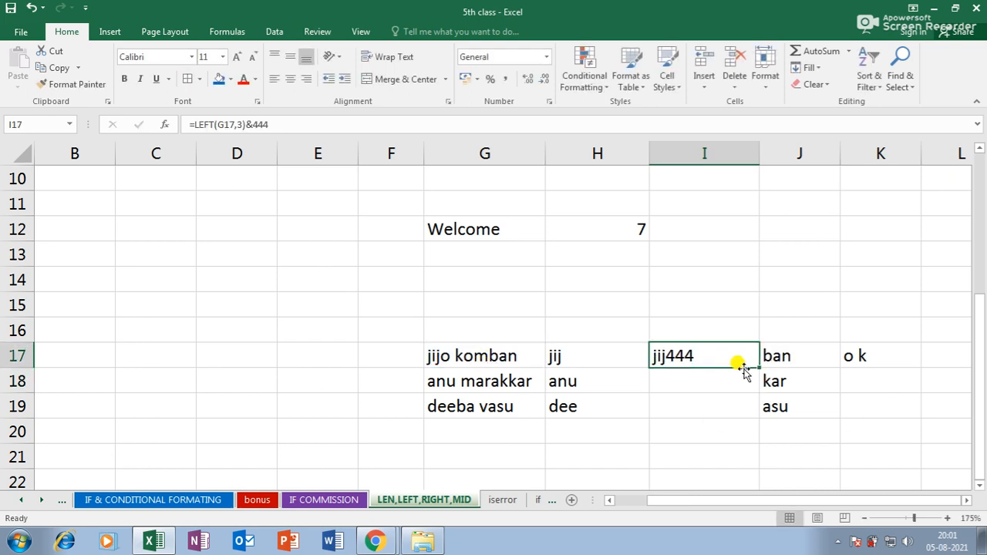
pyautogui.moveTo(758, 367); pyautogui.dragTo(752, 411)
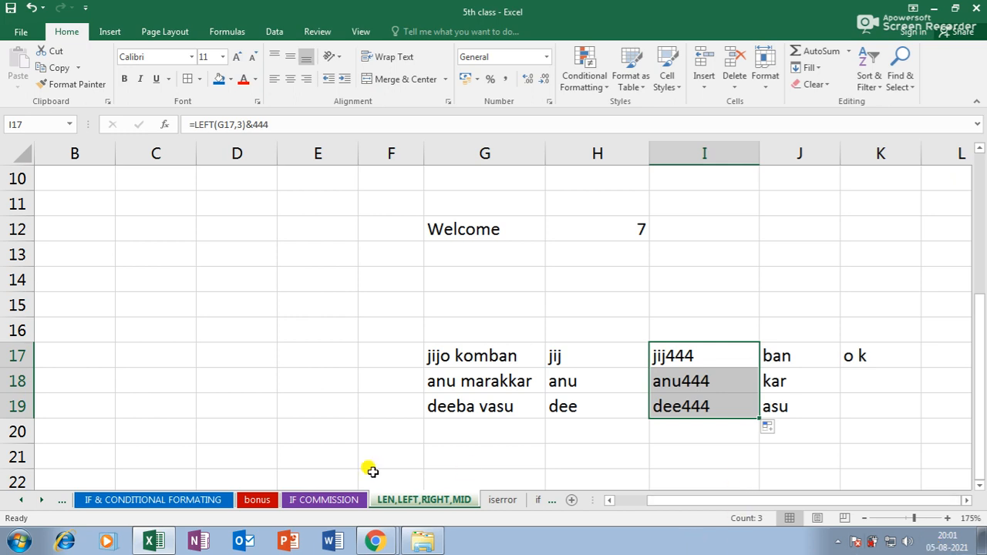
# - Colour the LEN,LEFT,RIGHT,MID sheet tab blue and check it from the iserror sheet
pyautogui.rightClick(404, 500)
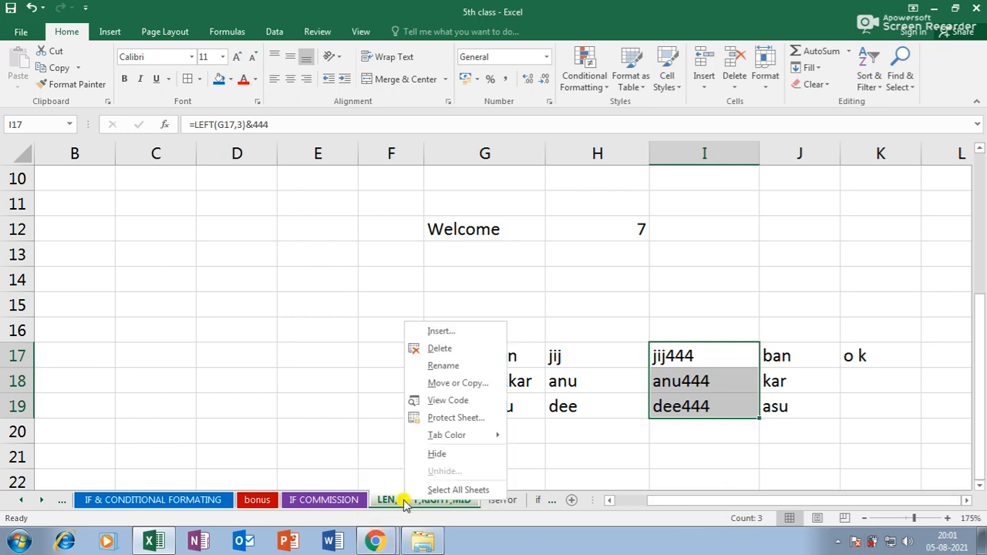
pyautogui.moveTo(469, 438)
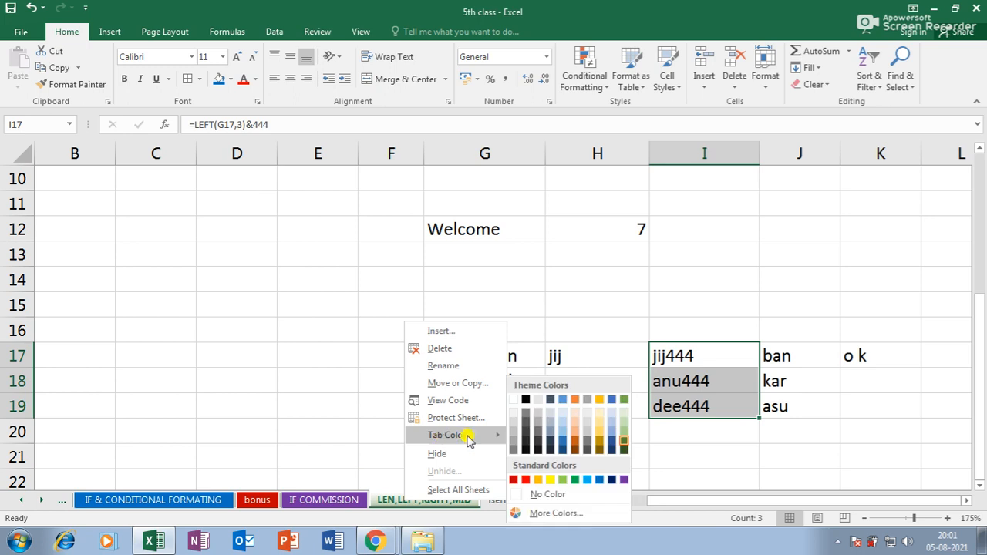
pyautogui.click(594, 480)
pyautogui.click(505, 500)
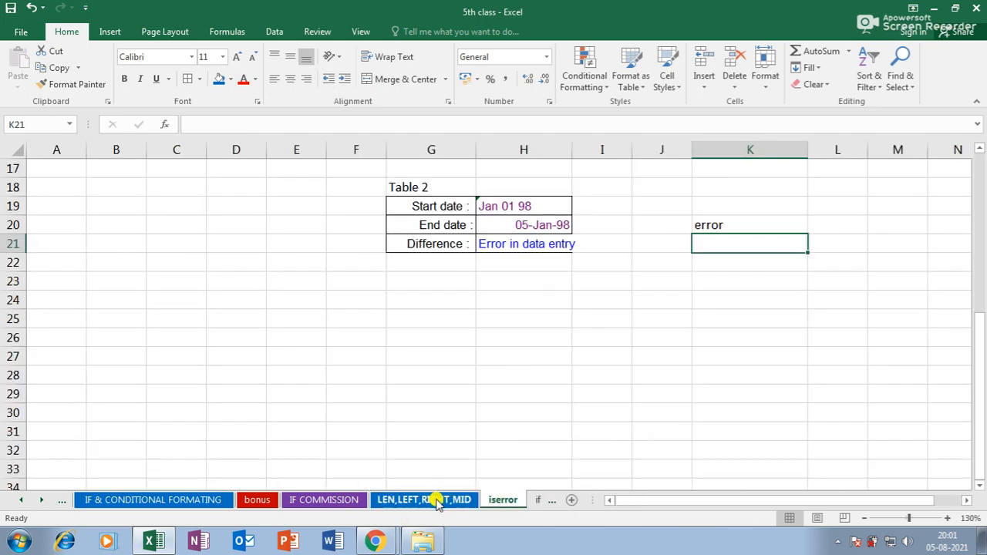
pyautogui.click(439, 499)
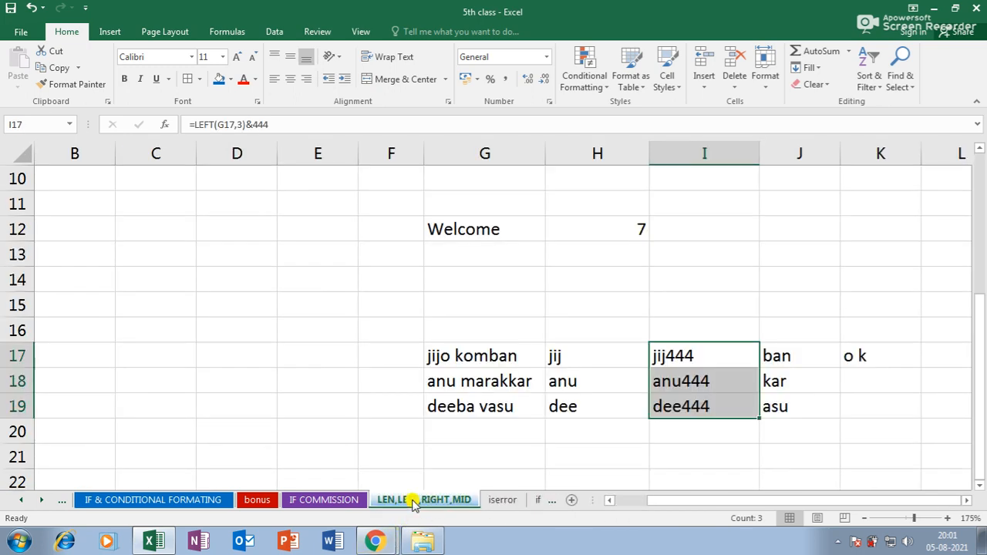
# - Look through the iserror, if error and upper, lower, propper sheets
pyautogui.click(381, 544)
pyautogui.click(502, 500)
pyautogui.click(550, 500)
pyautogui.click(545, 500)
pyautogui.click(455, 501)
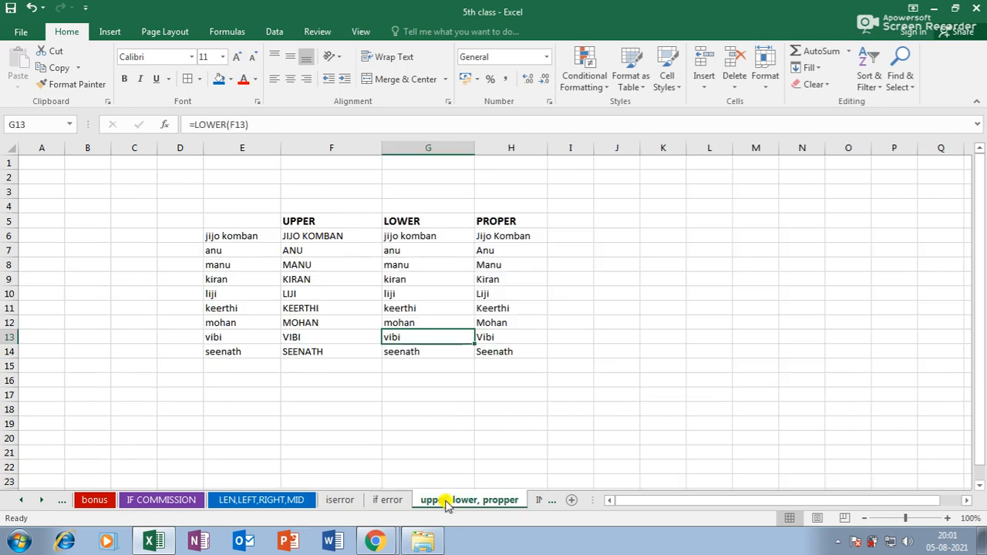
pyautogui.click(389, 502)
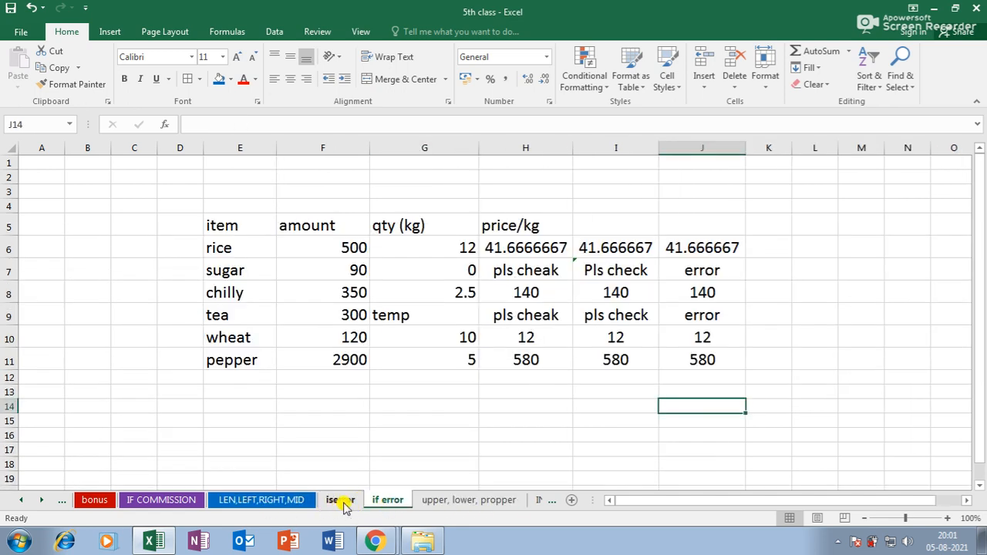
# - Delete the iserror and if error sheets from the workbook
pyautogui.click(535, 503)
pyautogui.rightClick(302, 503)
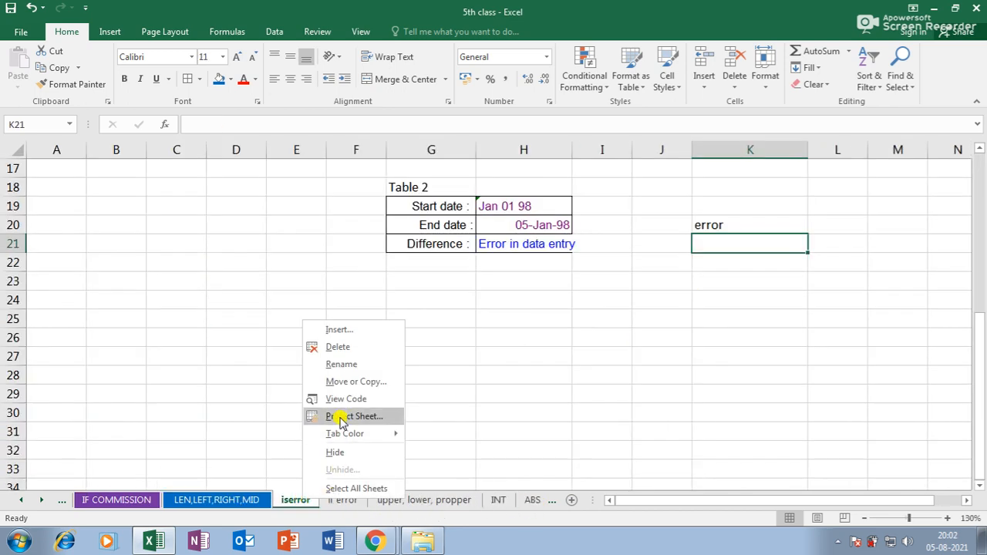
pyautogui.click(351, 349)
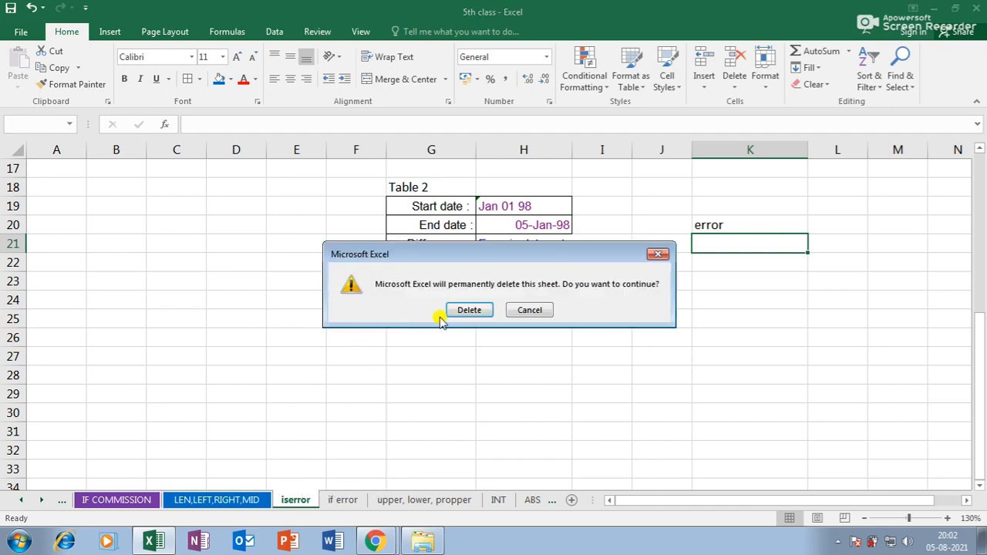
pyautogui.click(470, 310)
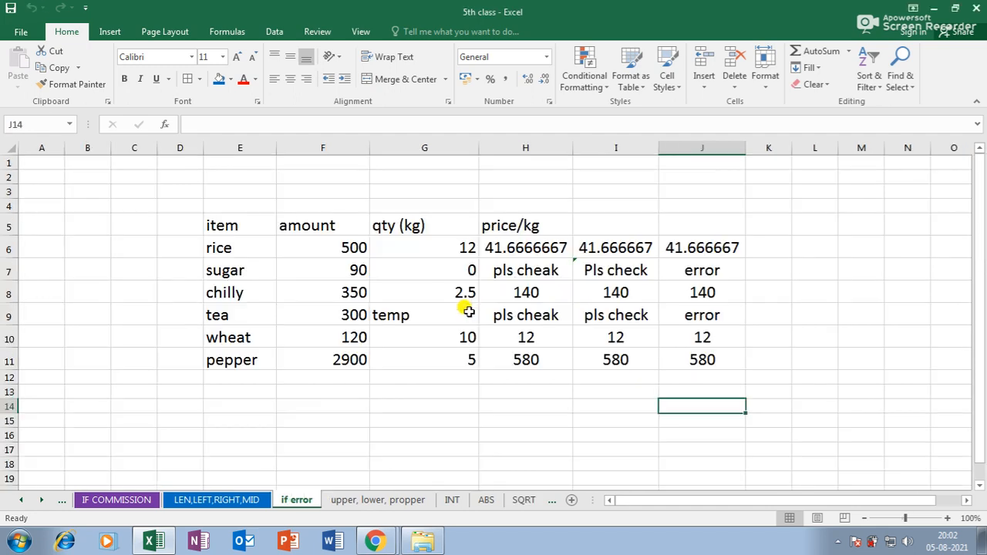
pyautogui.rightClick(302, 502)
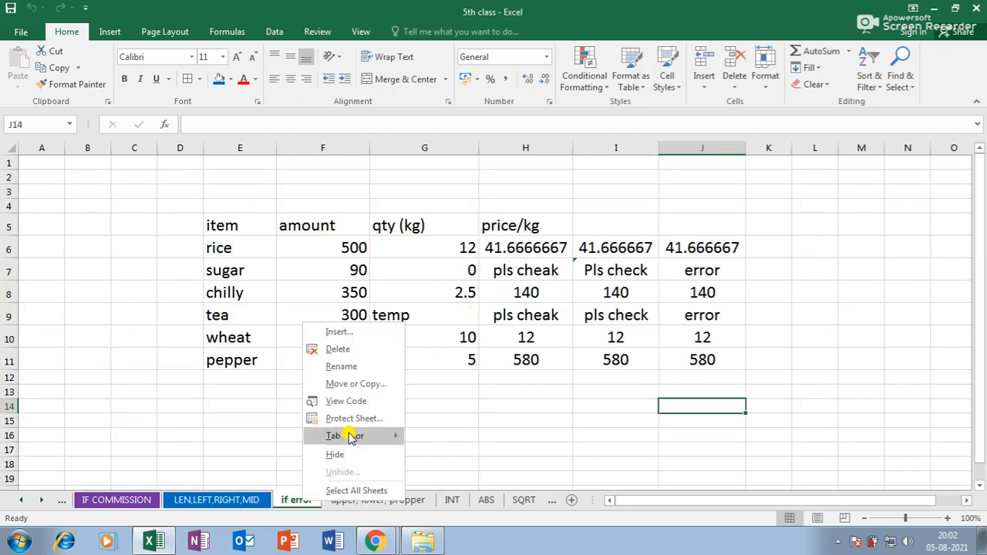
pyautogui.click(343, 350)
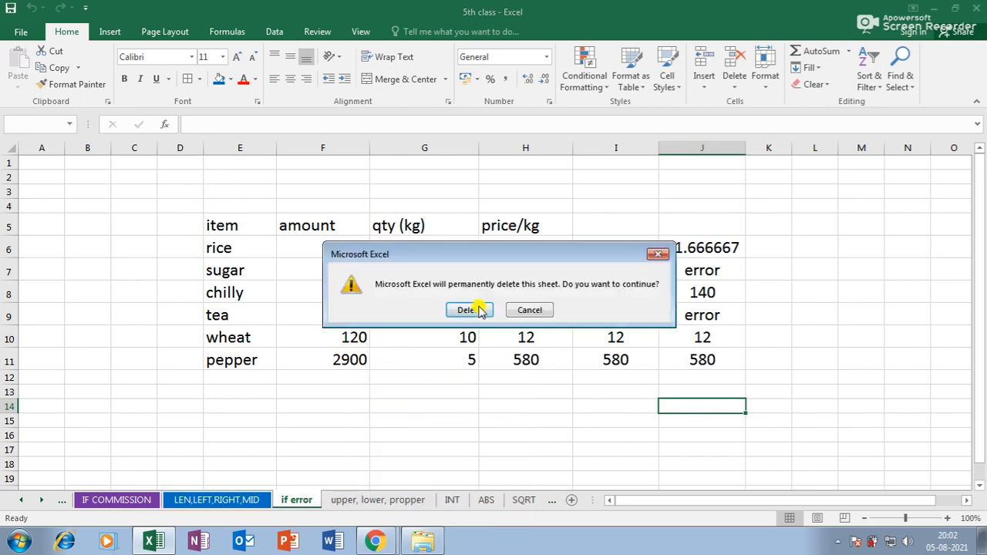
pyautogui.click(470, 310)
# - Delete the upper, lower, propper sheet and the INT sheet
pyautogui.rightClick(355, 500)
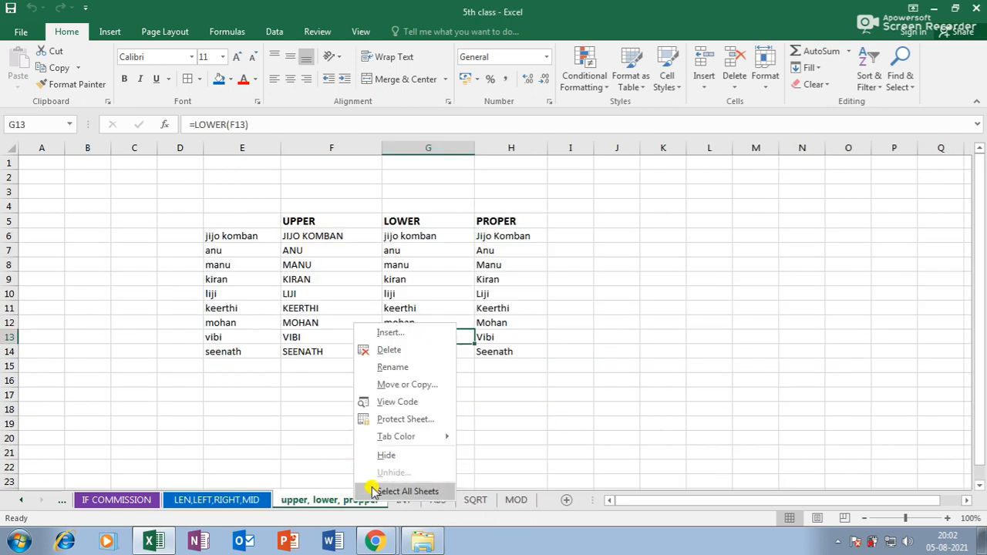
pyautogui.click(378, 351)
pyautogui.click(470, 310)
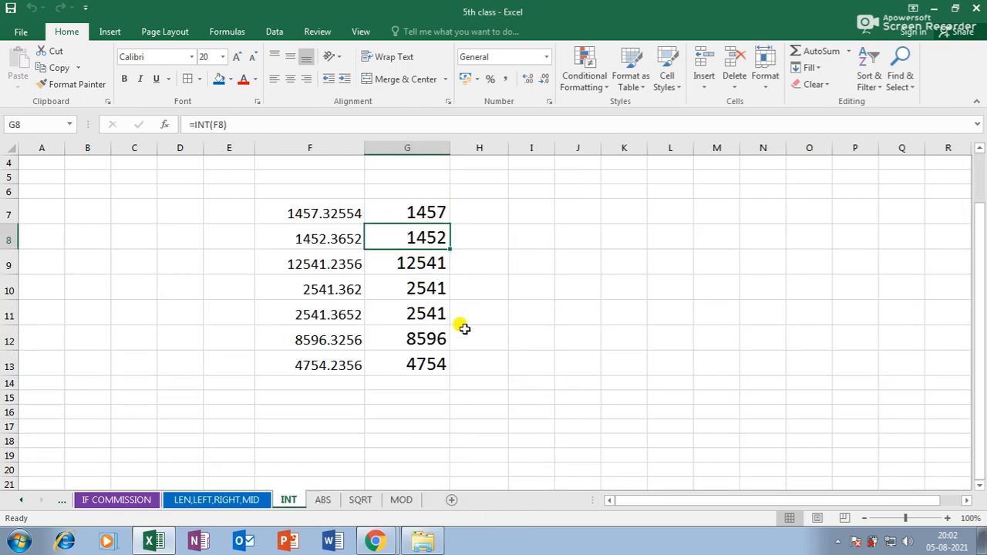
pyautogui.rightClick(296, 503)
pyautogui.click(339, 351)
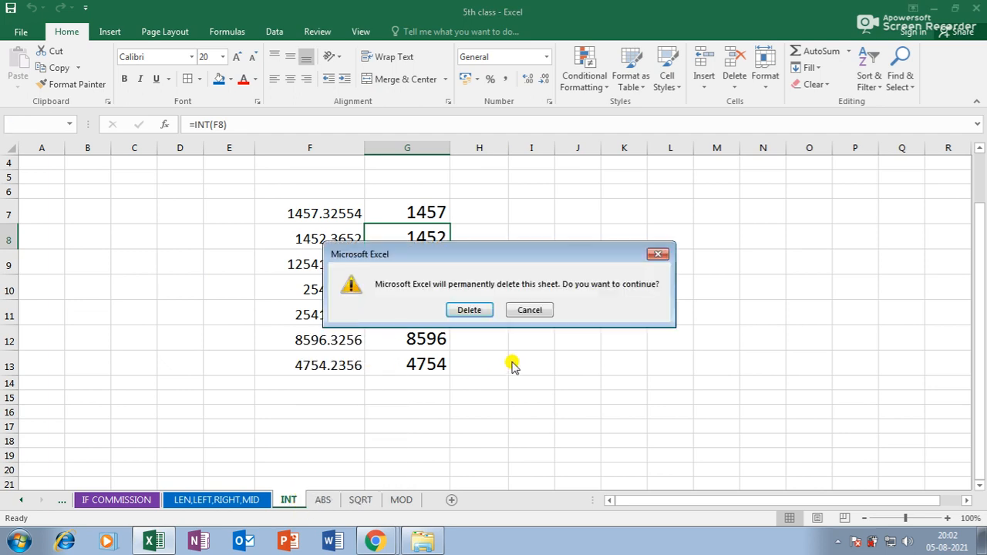
pyautogui.click(470, 310)
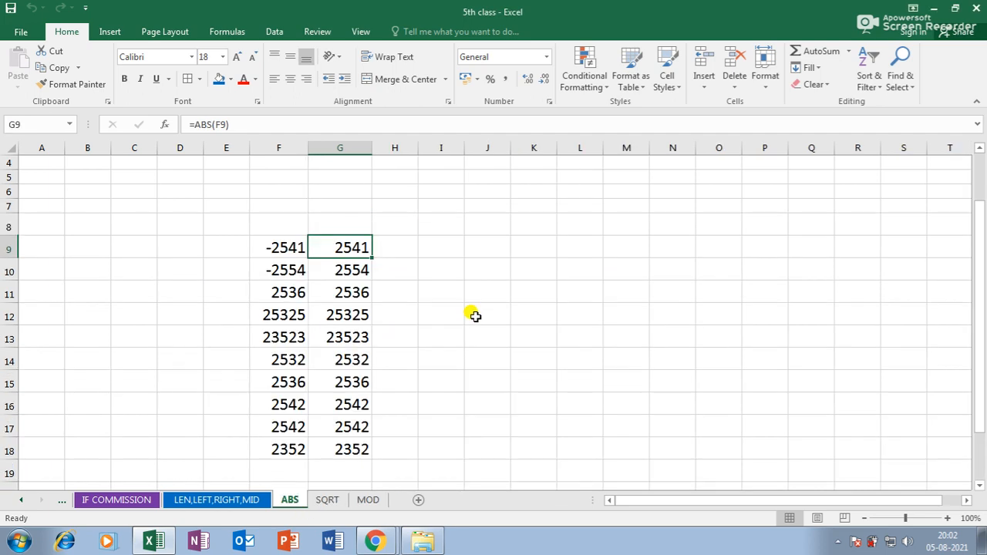
# - Delete the ABS and SQRT sheets from the workbook
pyautogui.rightClick(290, 500)
pyautogui.click(332, 348)
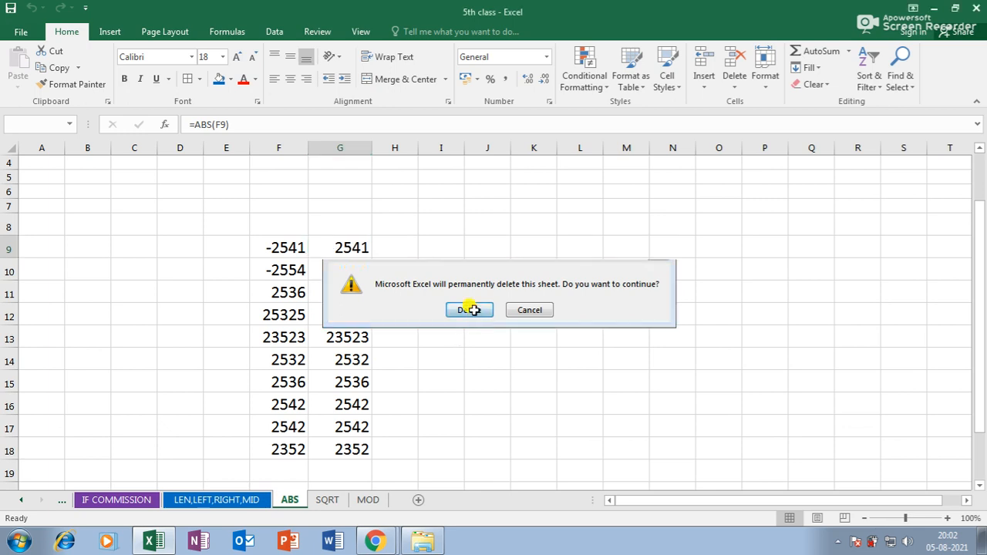
pyautogui.click(470, 310)
pyautogui.rightClick(297, 500)
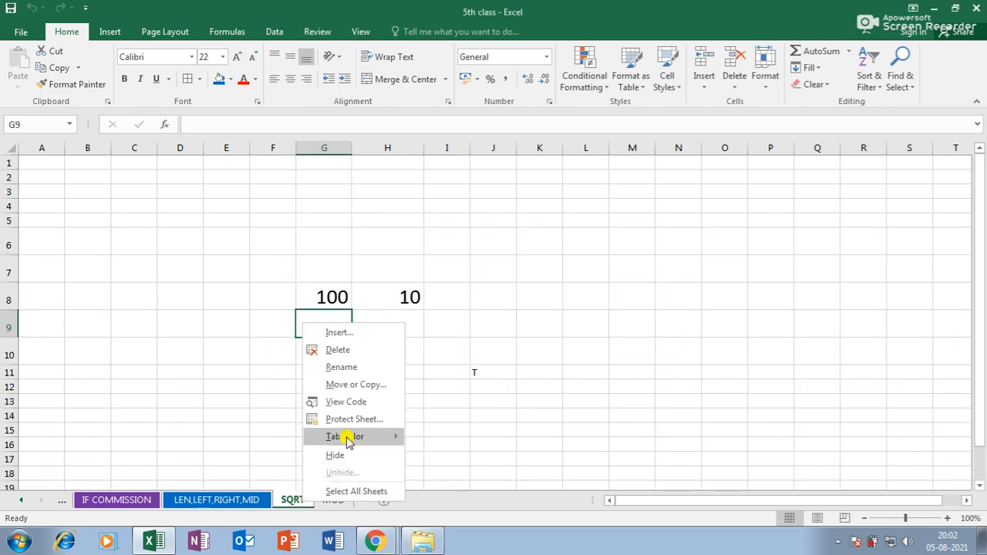
pyautogui.click(344, 349)
pyautogui.click(470, 310)
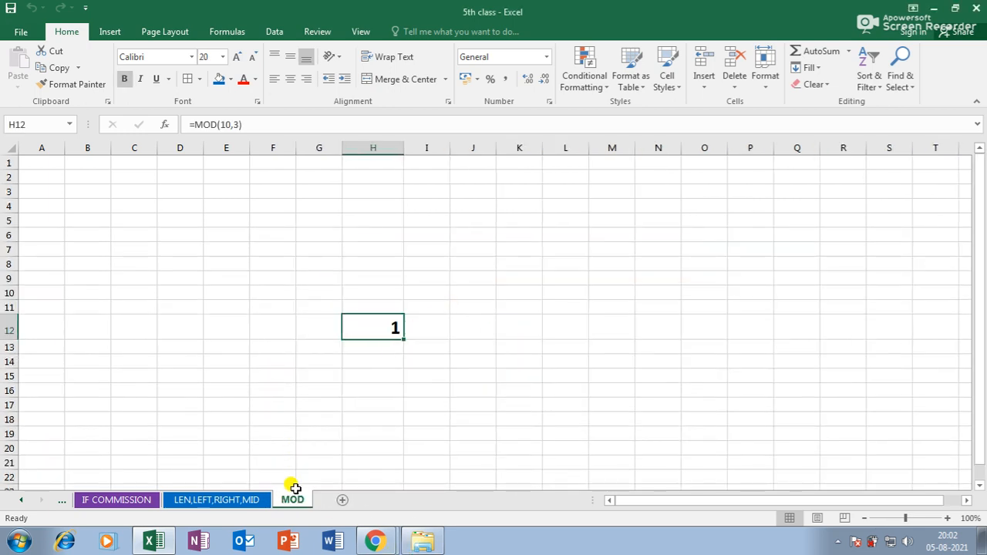
# - Delete the MOD sheet from the workbook
pyautogui.rightClick(293, 495)
pyautogui.click(349, 345)
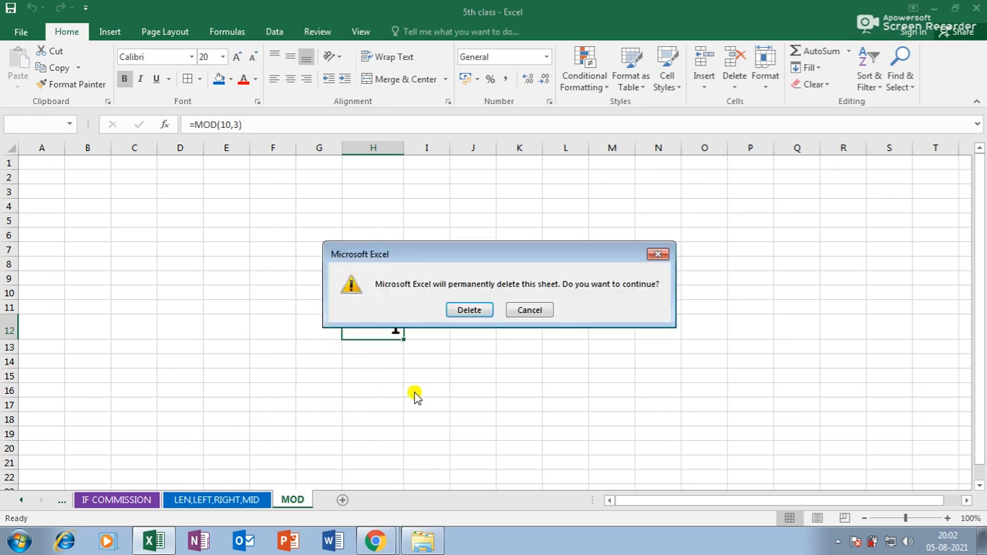
pyautogui.click(469, 310)
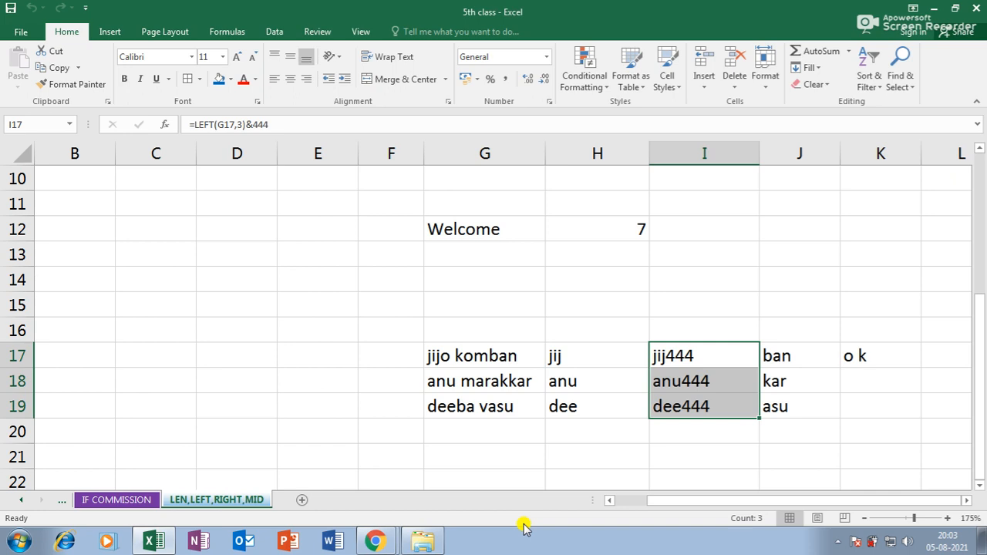
# - Check the Google Meet call in Chrome, switch back to Excel and show the Dated if sheet
pyautogui.click(375, 541)
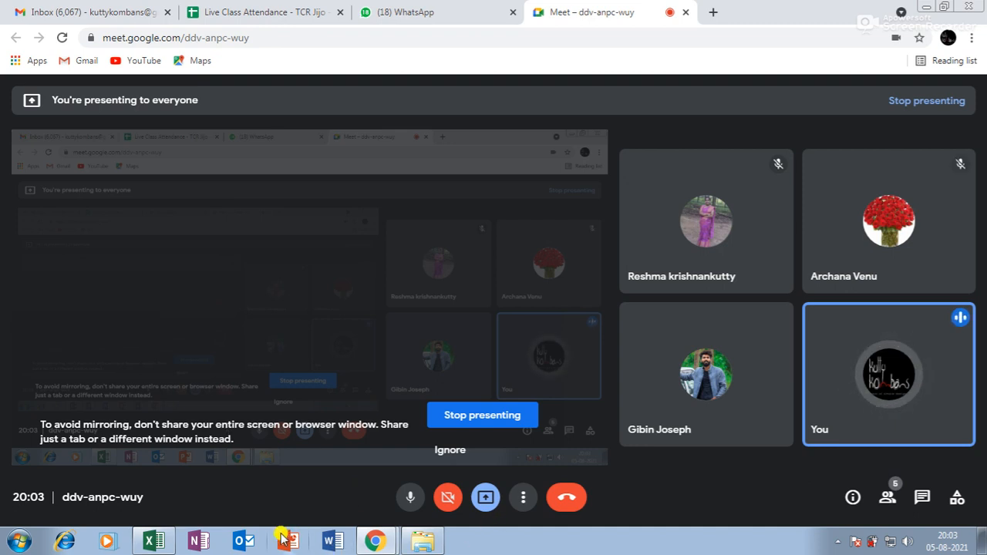
pyautogui.click(154, 542)
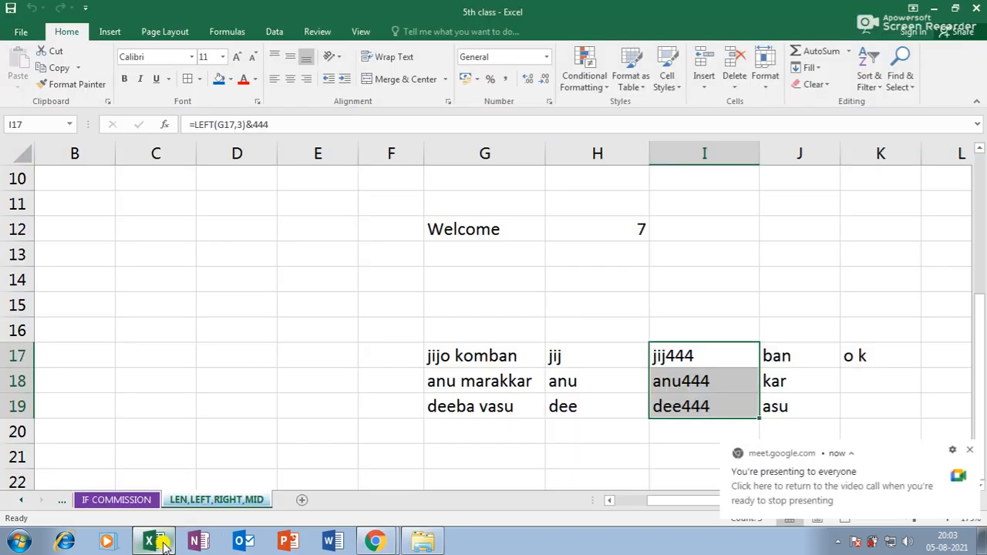
pyautogui.click(20, 502)
pyautogui.click(20, 501)
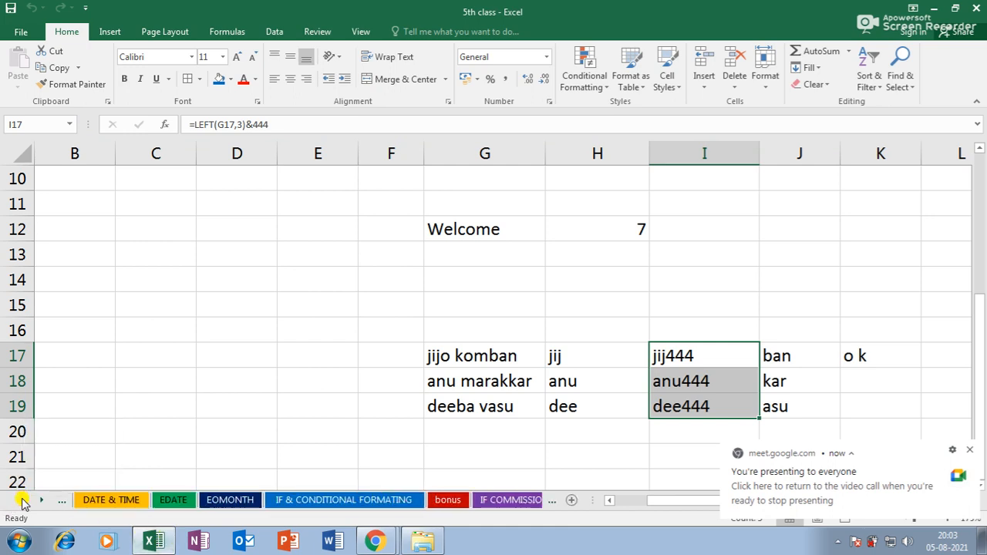
pyautogui.click(21, 502)
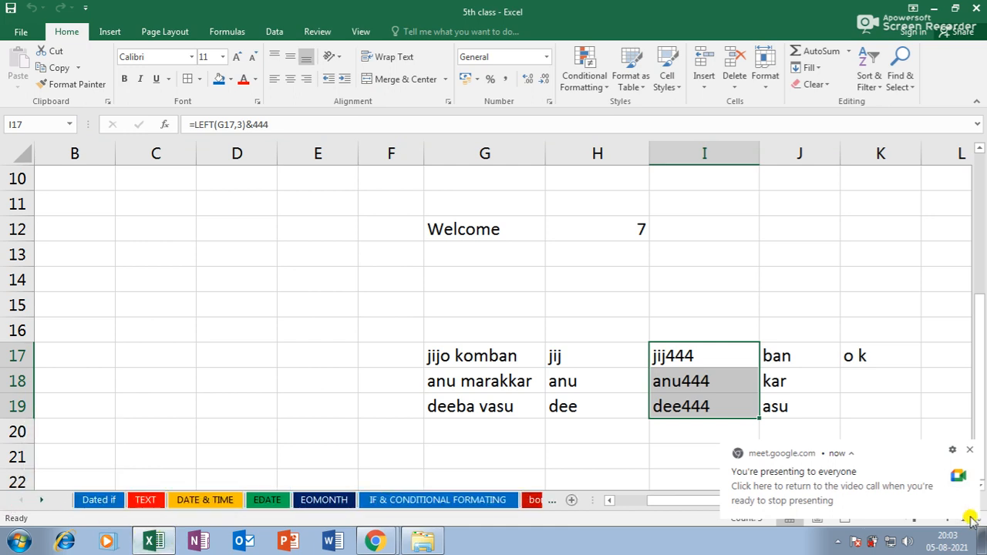
pyautogui.click(970, 450)
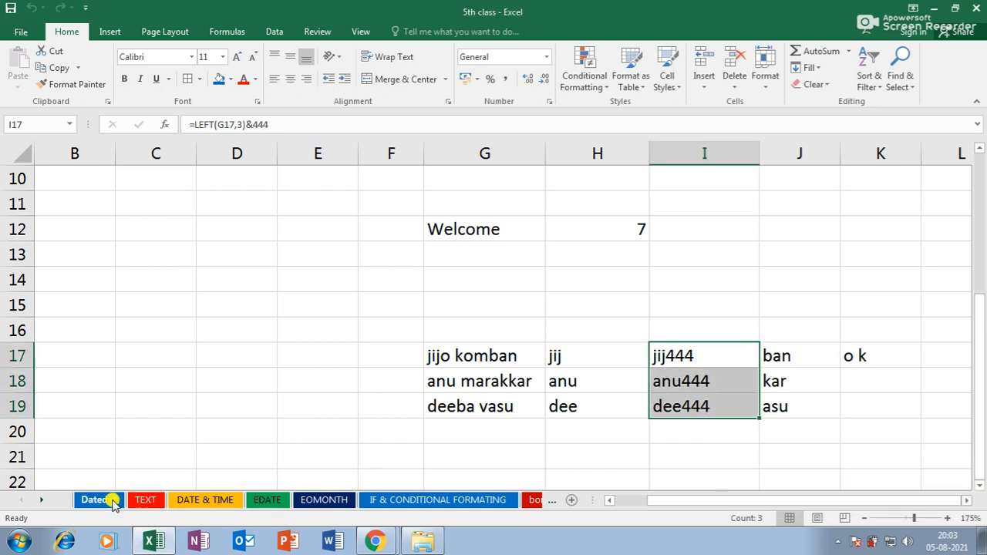
pyautogui.click(102, 500)
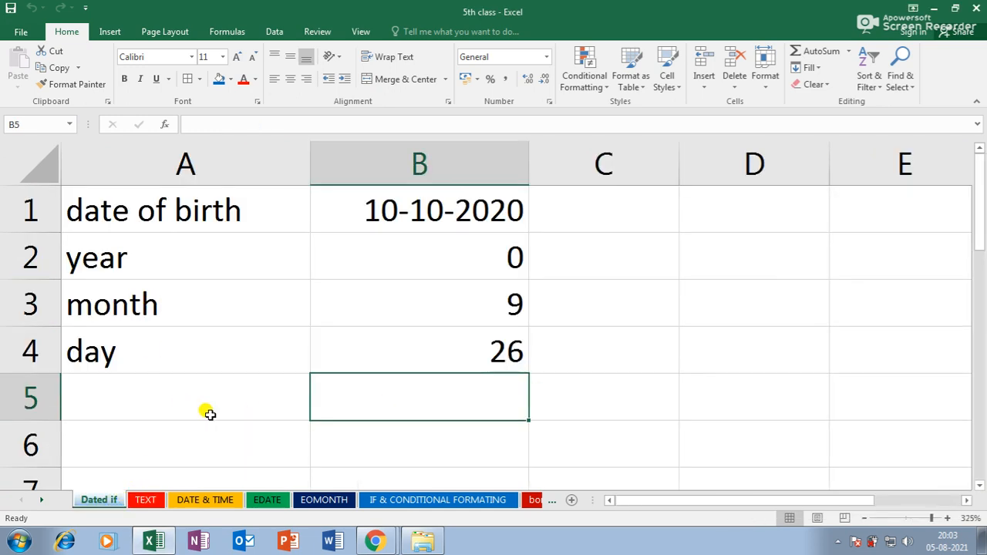
pyautogui.keyDown('ctrl'); pyautogui.scroll(-6, 208, 414); pyautogui.keyUp('ctrl')
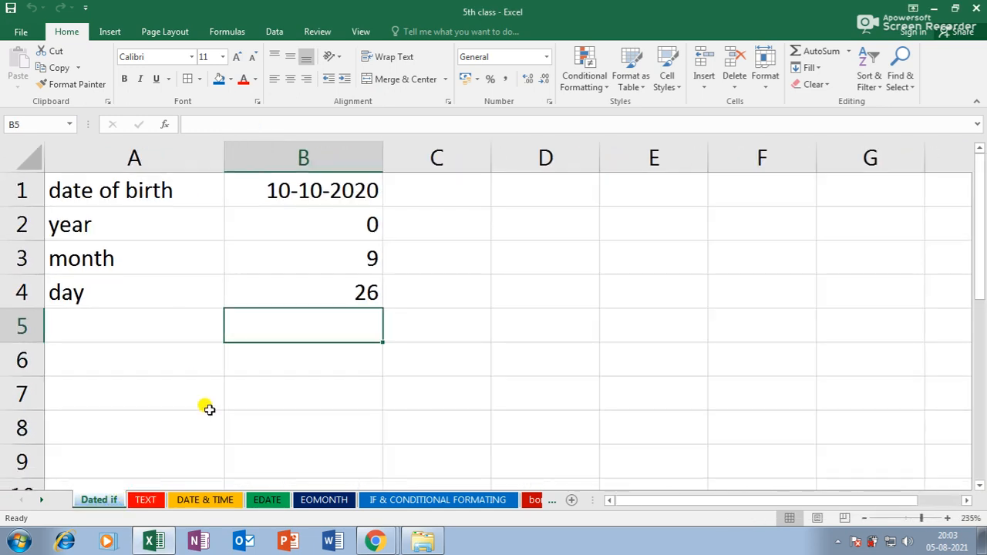
# - Enter a different date of birth in cell B1 of the Dated if sheet
pyautogui.click(299, 205)
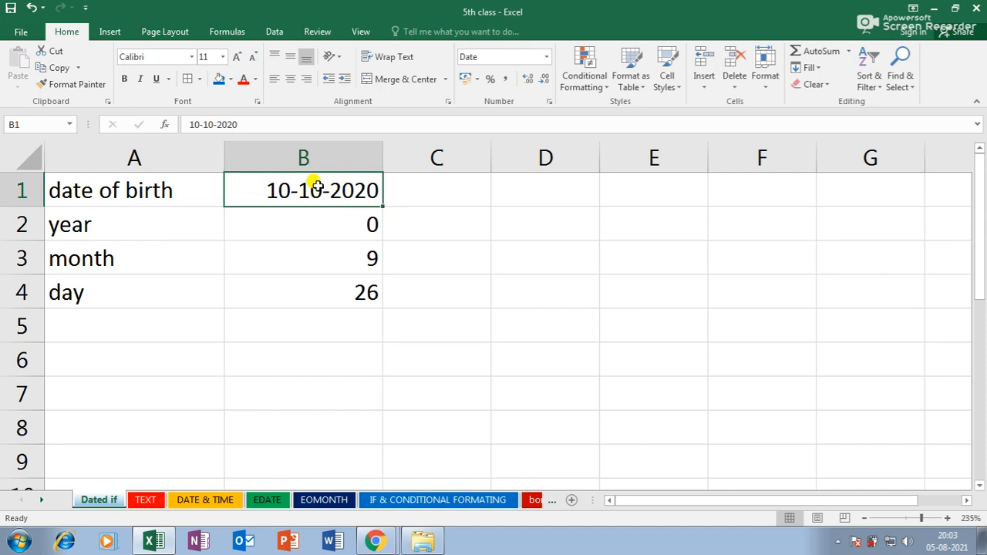
pyautogui.write('01')
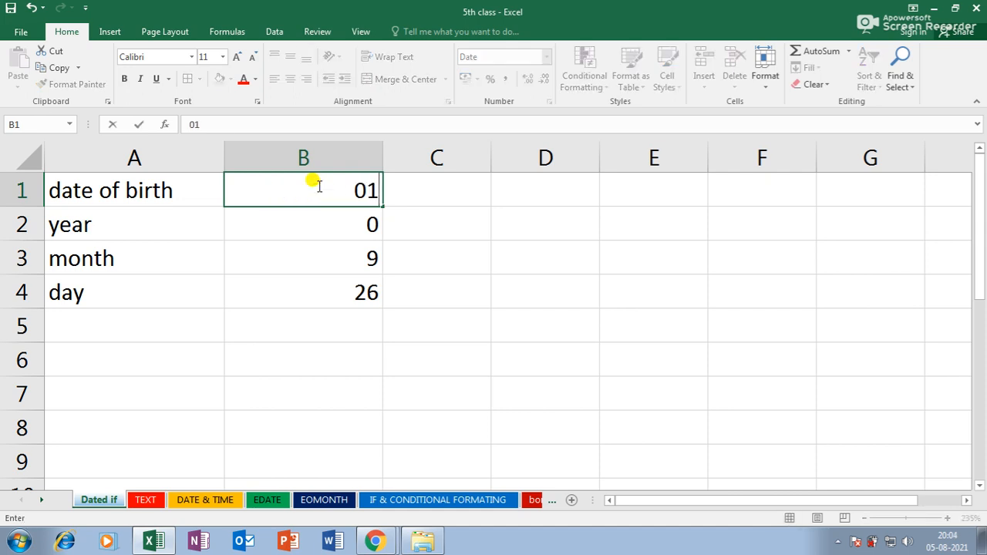
pyautogui.write('-0-')
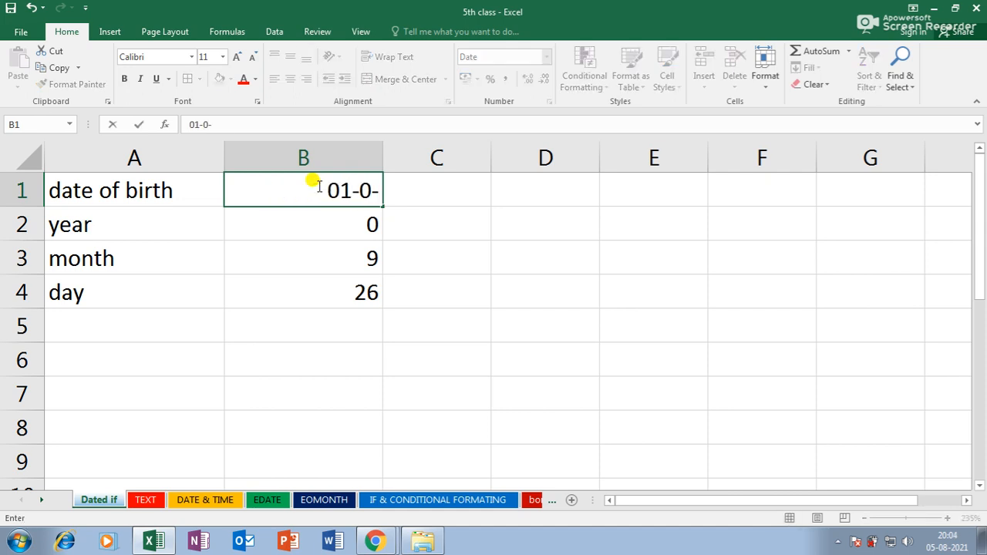
pyautogui.press('BackSpace')
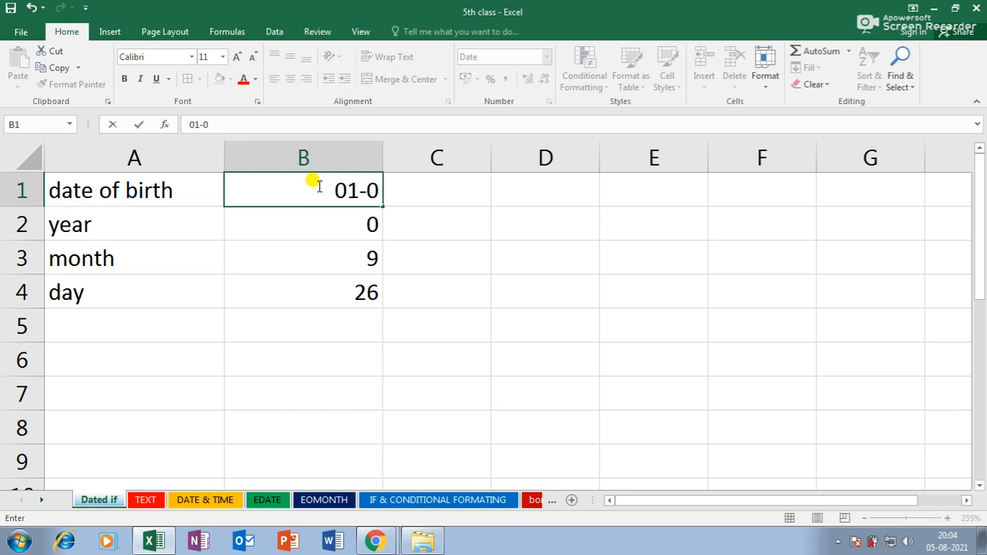
pyautogui.write('9-2021')
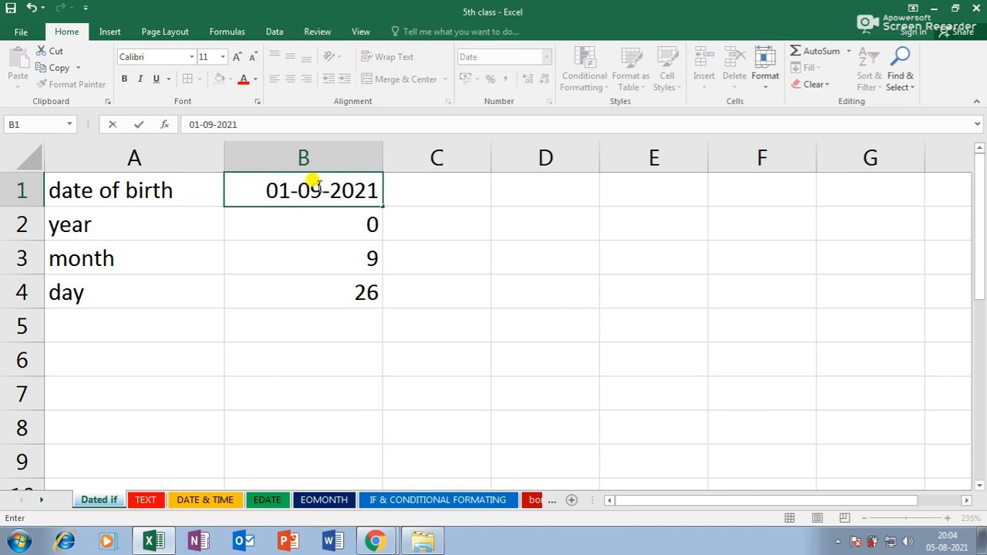
pyautogui.press('Return')
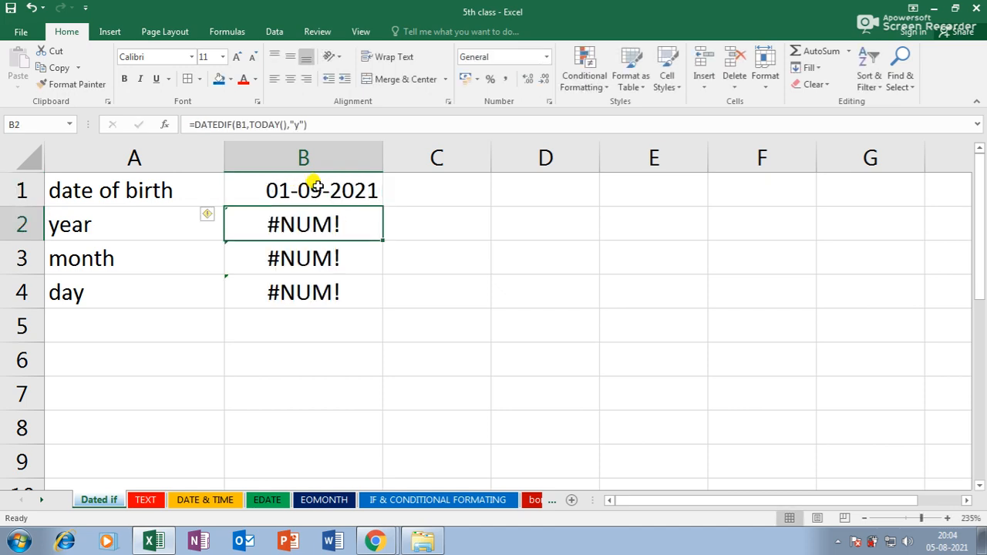
# - Correct the year of the date of birth in cell B1
pyautogui.doubleClick(366, 195)
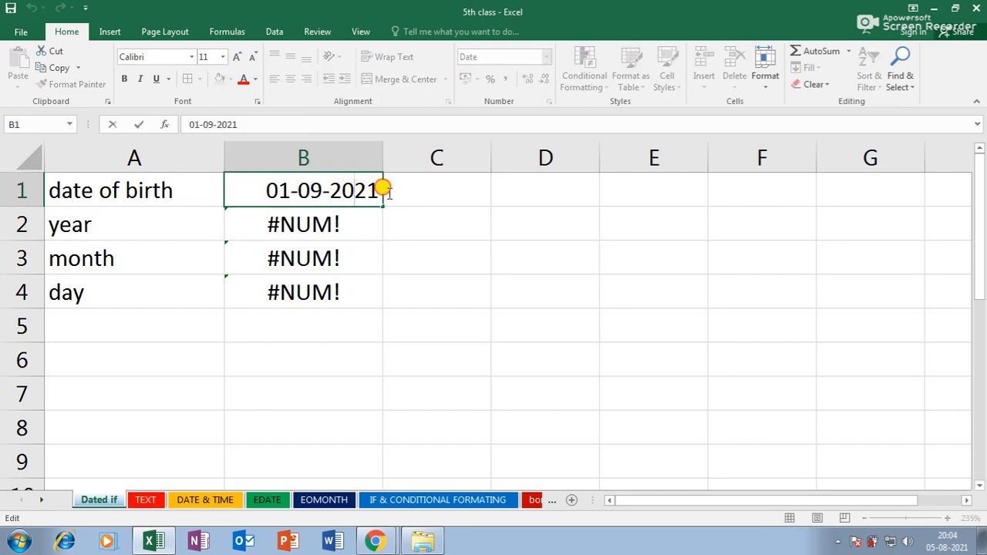
pyautogui.press('BackSpace')
pyautogui.press('BackSpace')
pyautogui.press('BackSpace')
pyautogui.write('983')
pyautogui.press('Return')
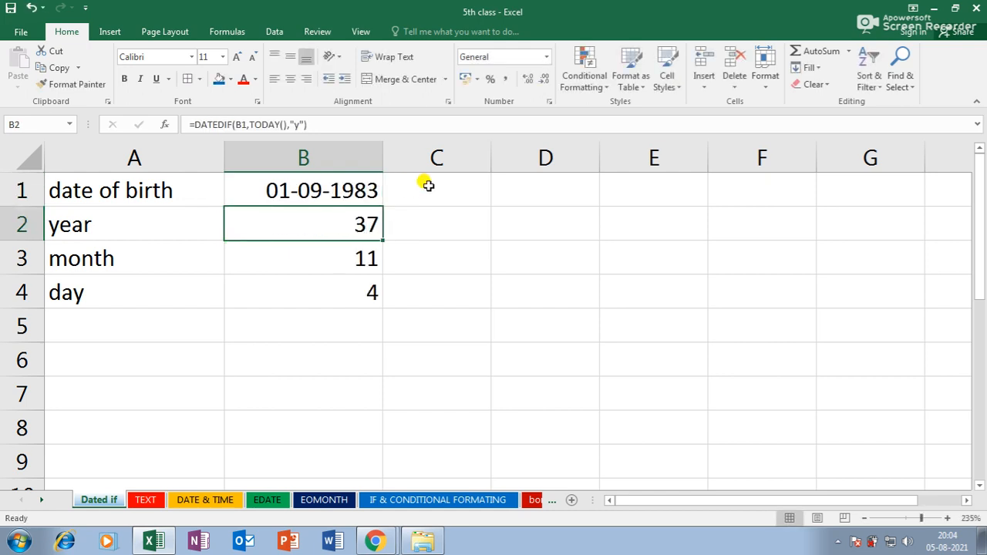
# - Review the DATEDIF formulas for year, month and day in cells B2 to B4 without altering them
pyautogui.doubleClick(315, 226)
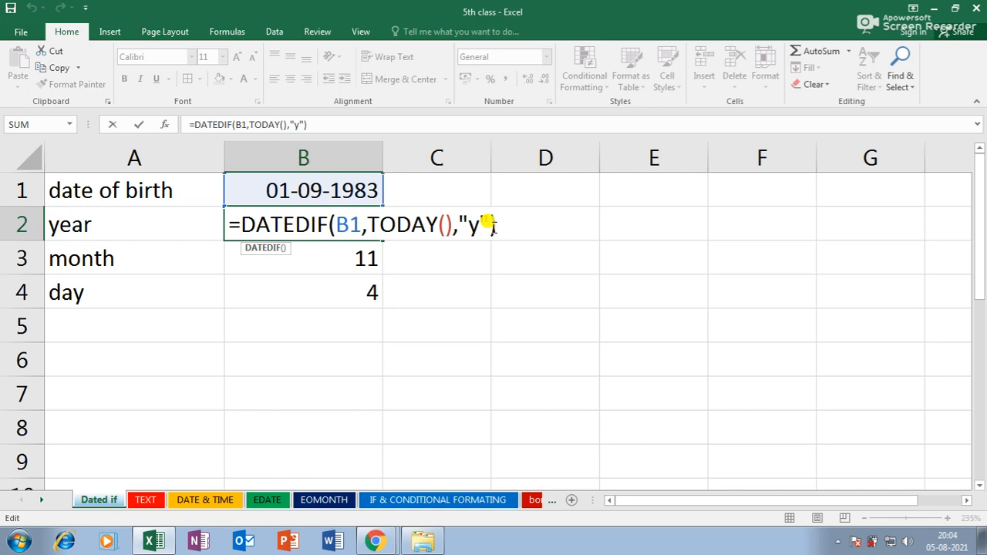
pyautogui.press('Return')
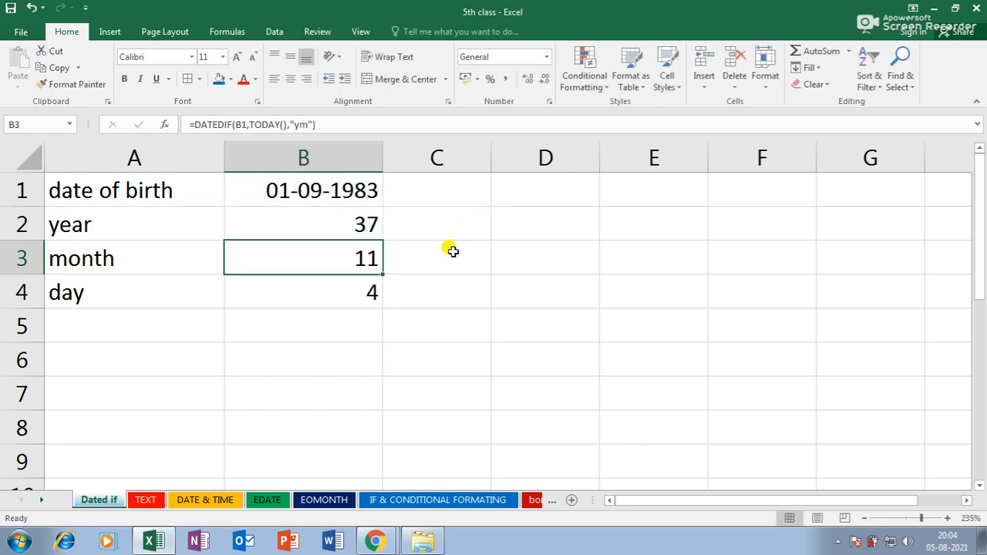
pyautogui.doubleClick(368, 257)
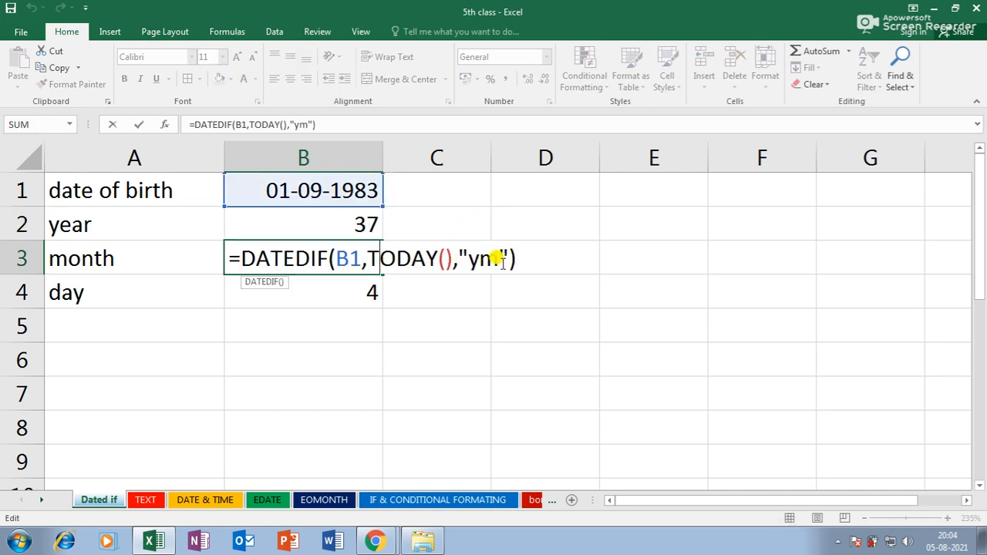
pyautogui.press('Return')
pyautogui.doubleClick(321, 291)
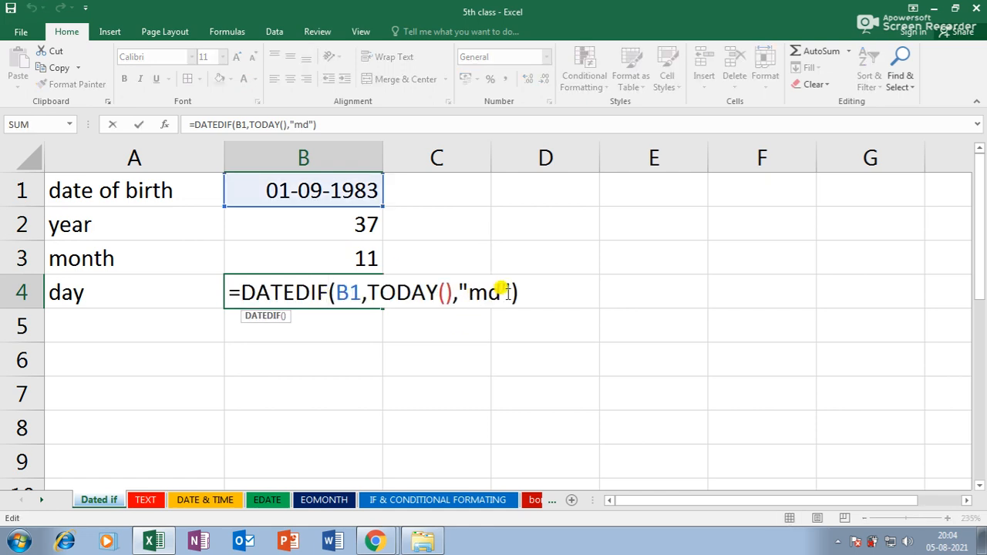
pyautogui.press('Return')
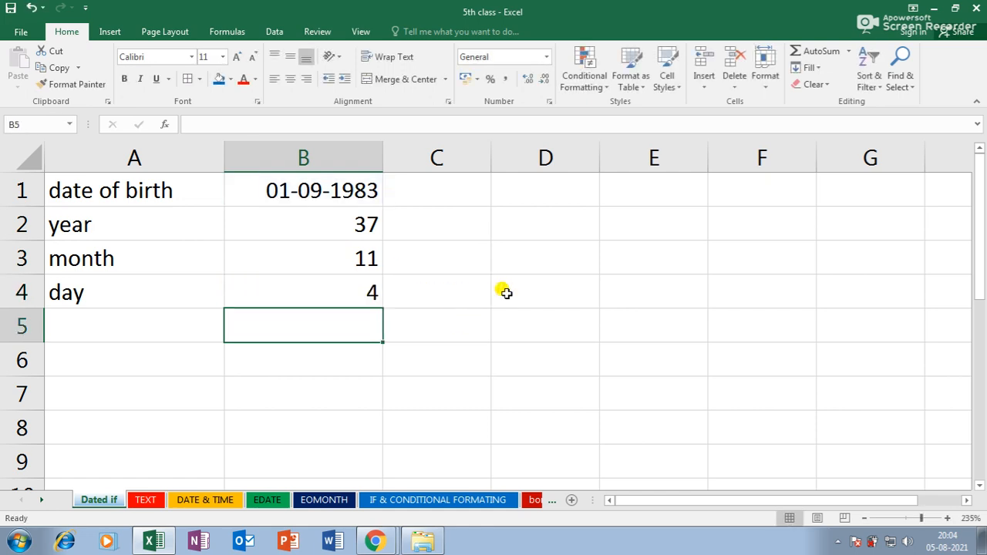
# - On the TEXT sheet, examine the TEXT formulas for day, month and two-digit year in cells G3 to I3
pyautogui.click(145, 500)
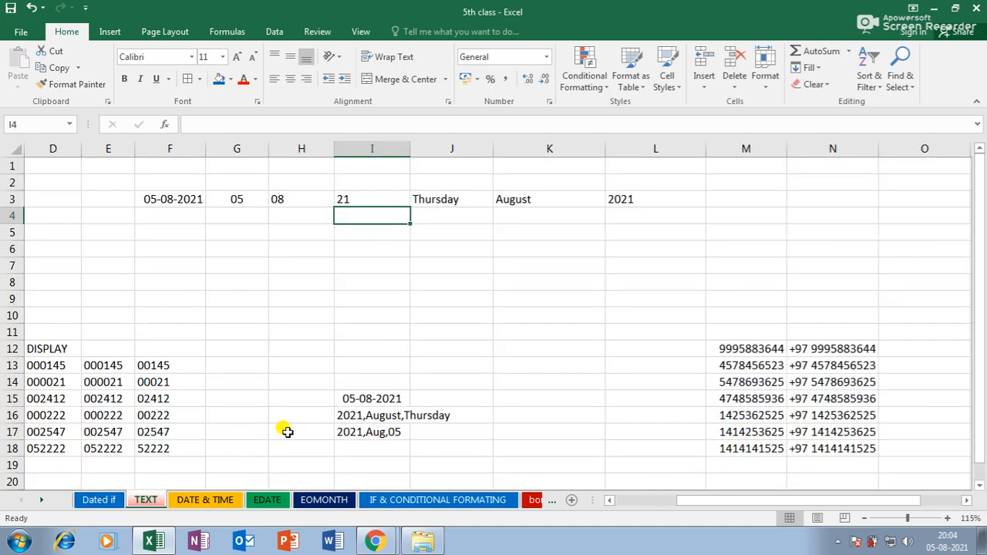
pyautogui.doubleClick(239, 199)
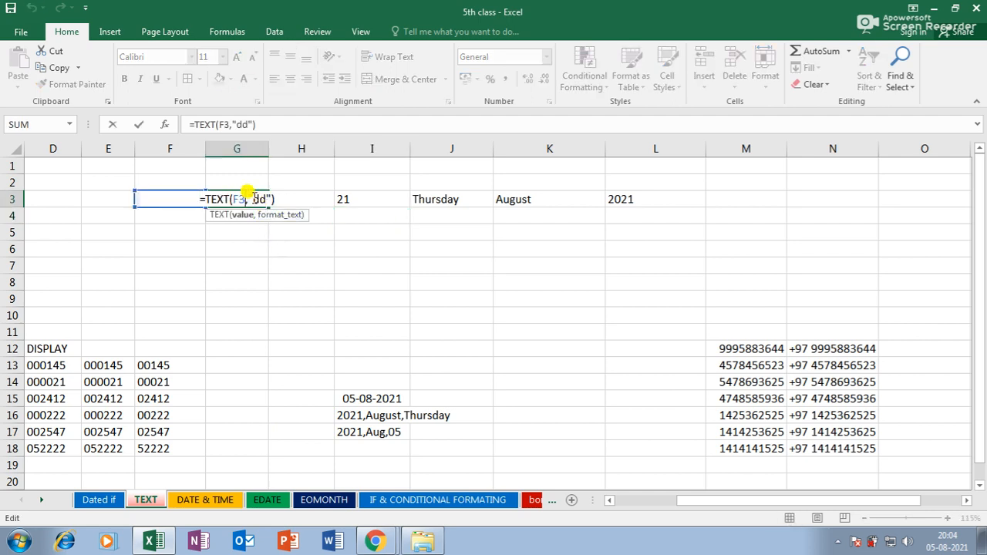
pyautogui.press('Return')
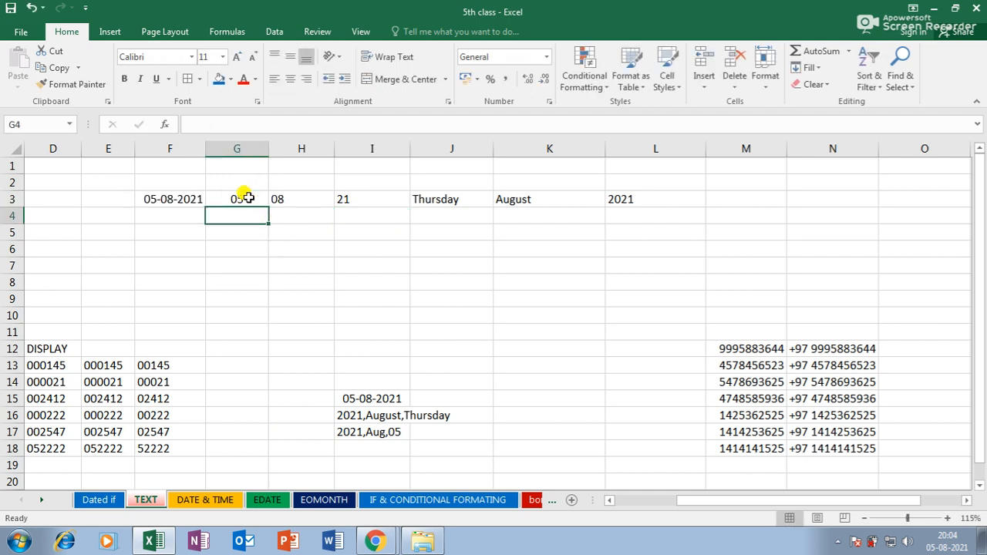
pyautogui.doubleClick(304, 196)
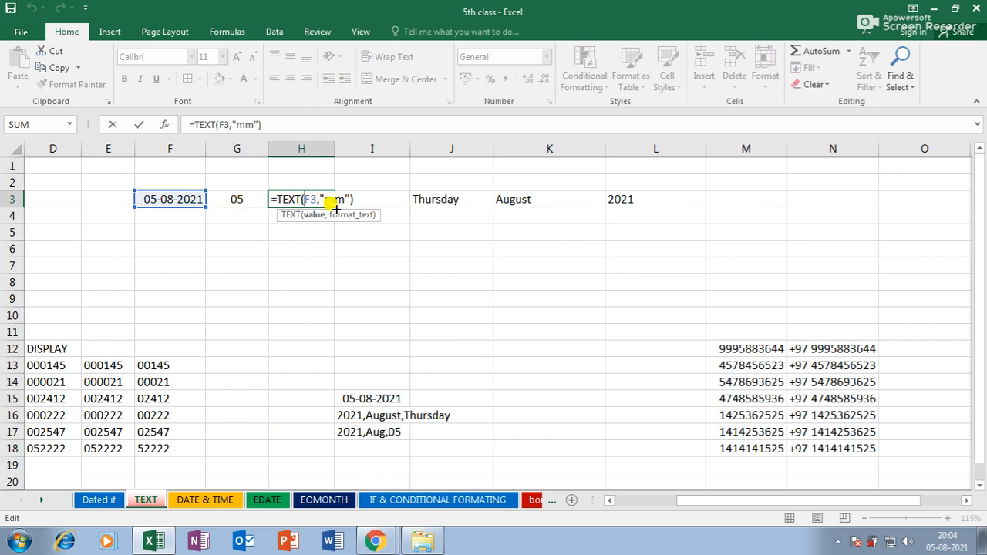
pyautogui.press('Return')
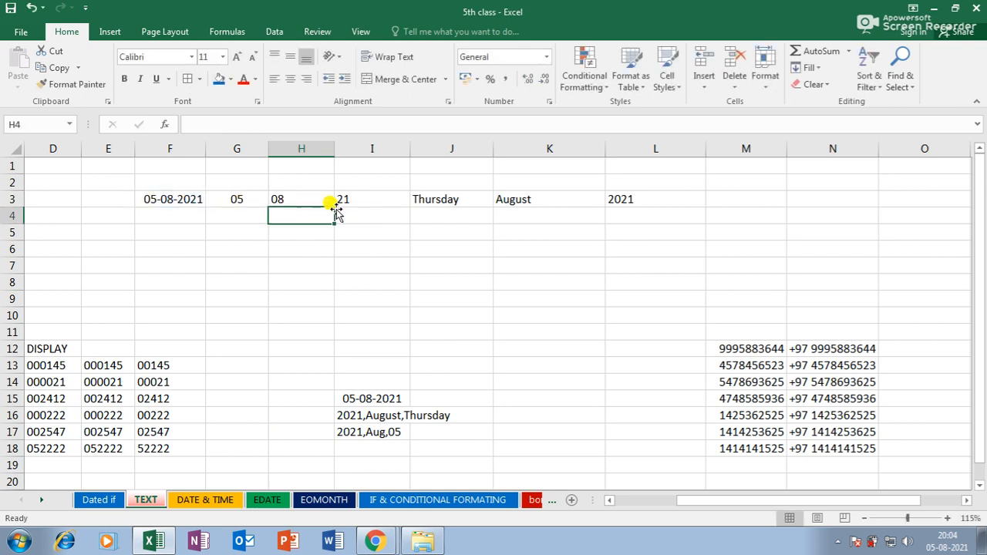
pyautogui.doubleClick(354, 199)
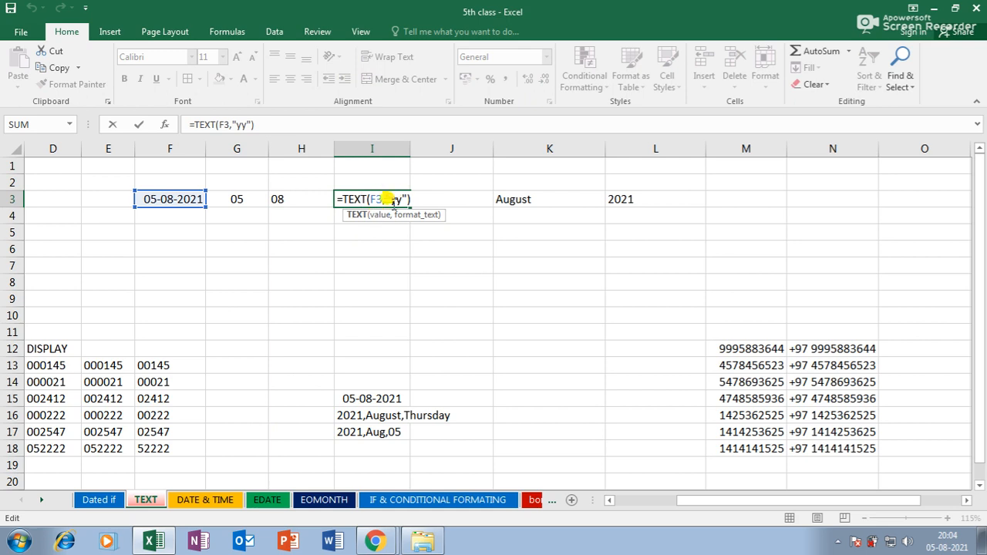
pyautogui.press('Return')
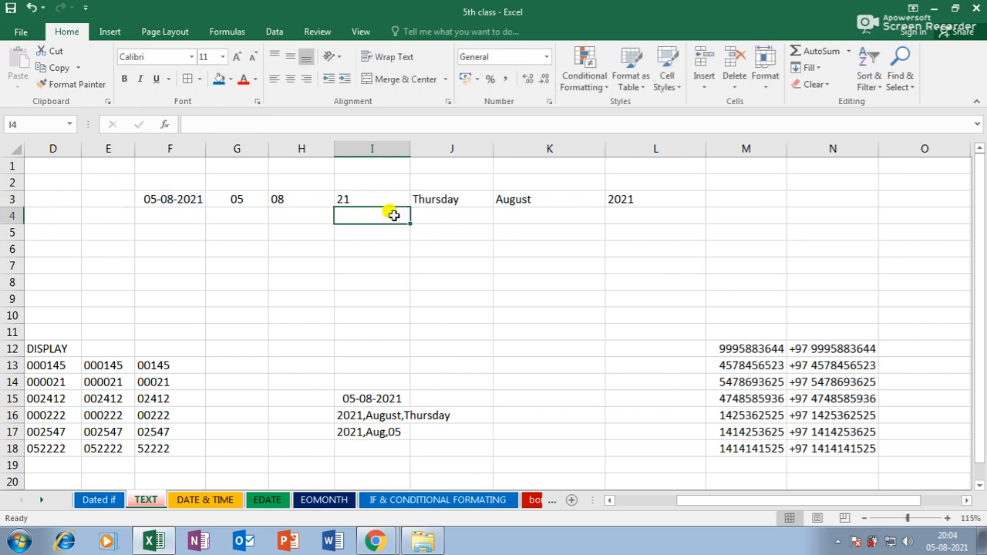
# - Examine the TEXT formulas for the weekday name in J3 and the month name in K3
pyautogui.doubleClick(441, 199)
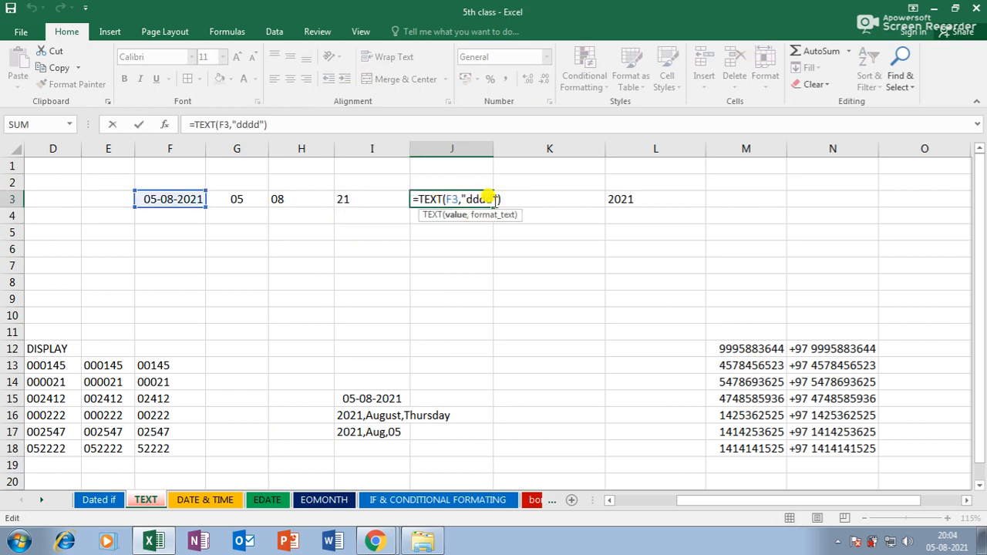
pyautogui.press('Return')
pyautogui.doubleClick(585, 197)
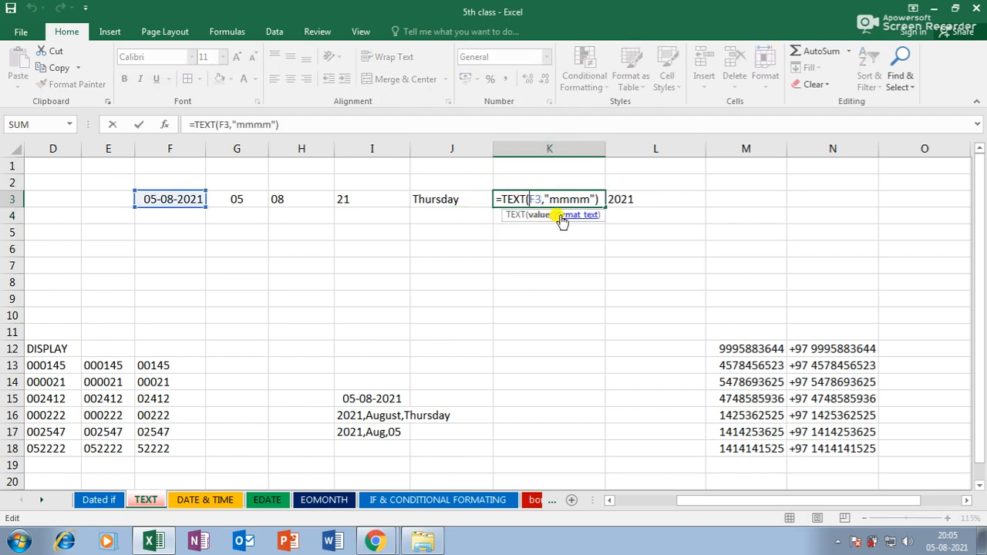
pyautogui.press('Return')
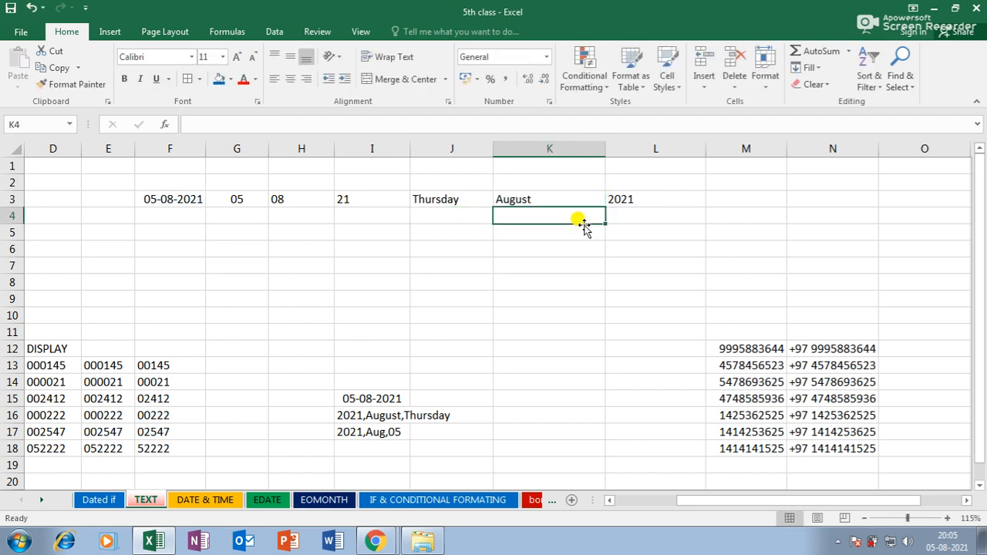
# - Examine the TEXT formulas for the four-digit year in L3 and the combined year, month and weekday in I16
pyautogui.doubleClick(668, 200)
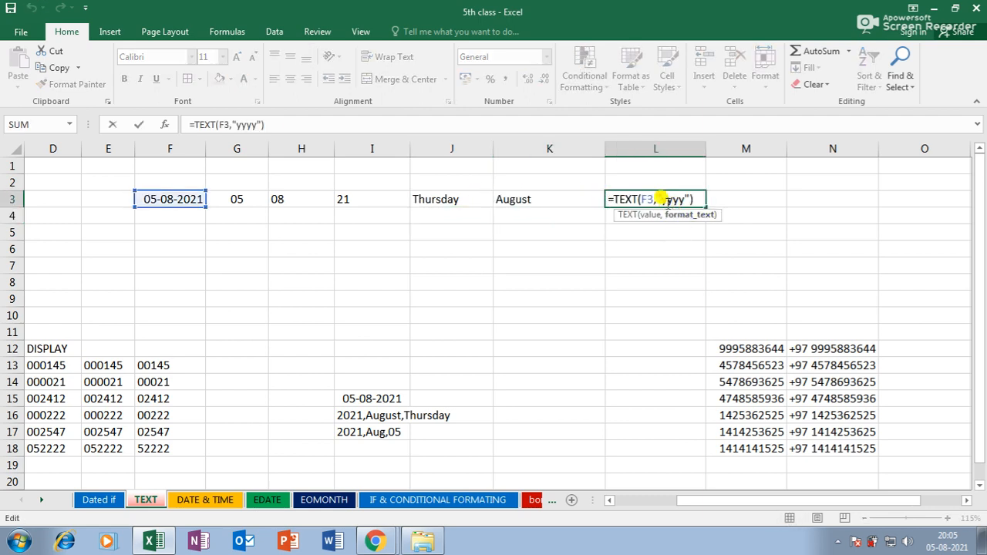
pyautogui.press('Return')
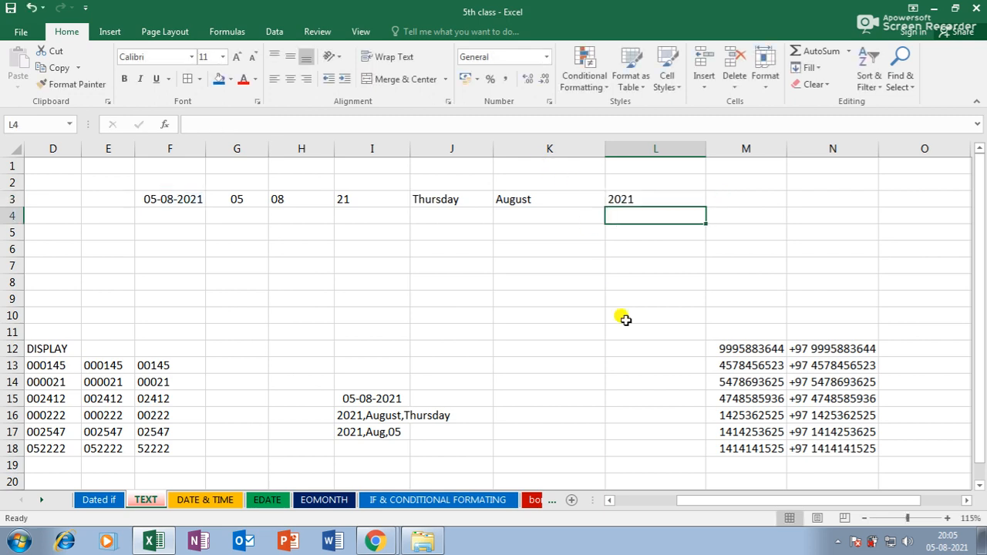
pyautogui.click(378, 393)
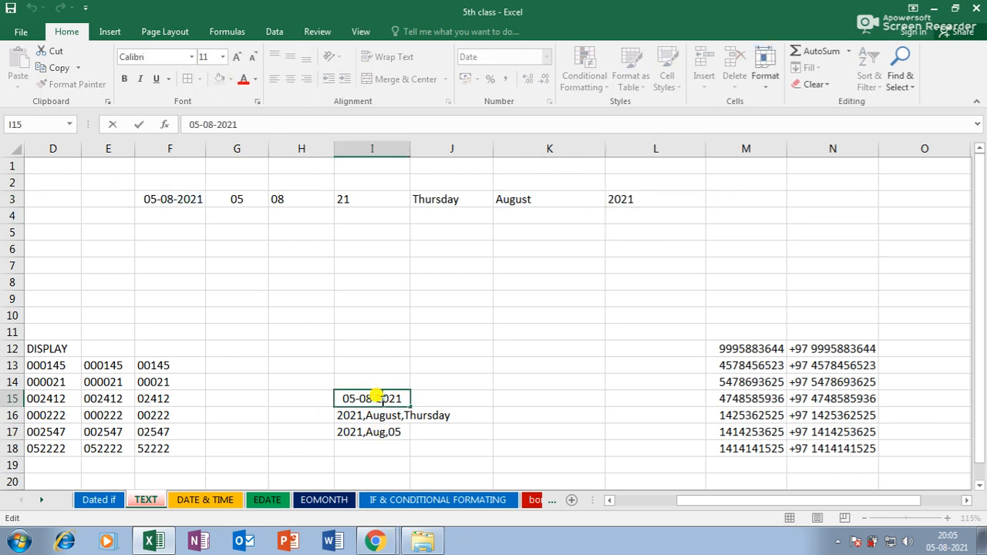
pyautogui.doubleClick(379, 415)
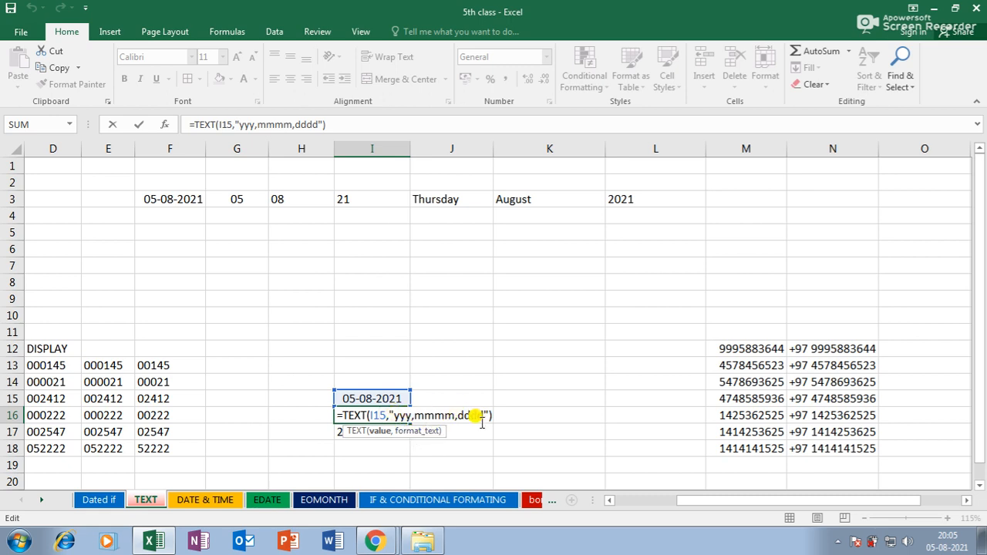
pyautogui.press('Return')
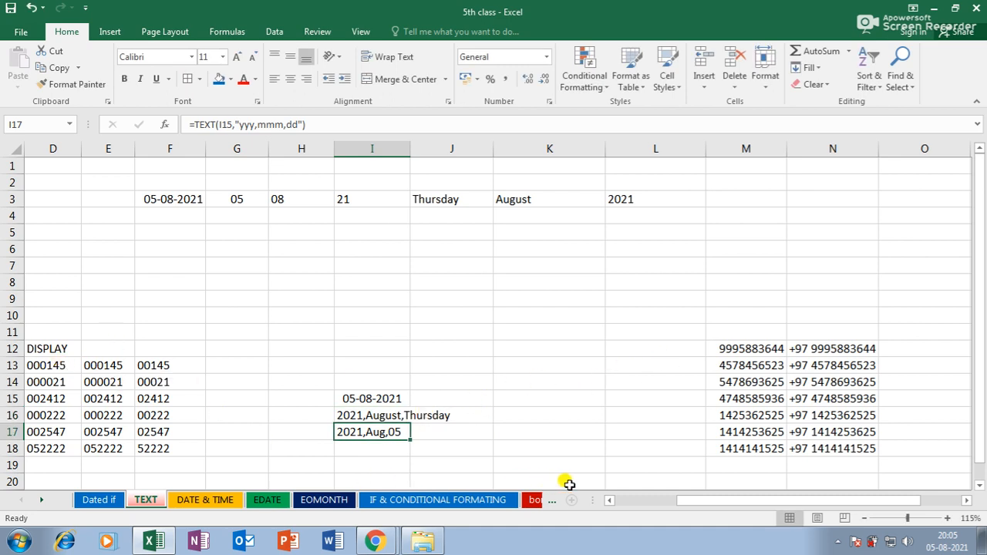
# - On the DATE & TIME sheet, examine the TODAY formula in E11 and the NOW formula in F11 without altering them
pyautogui.click(207, 501)
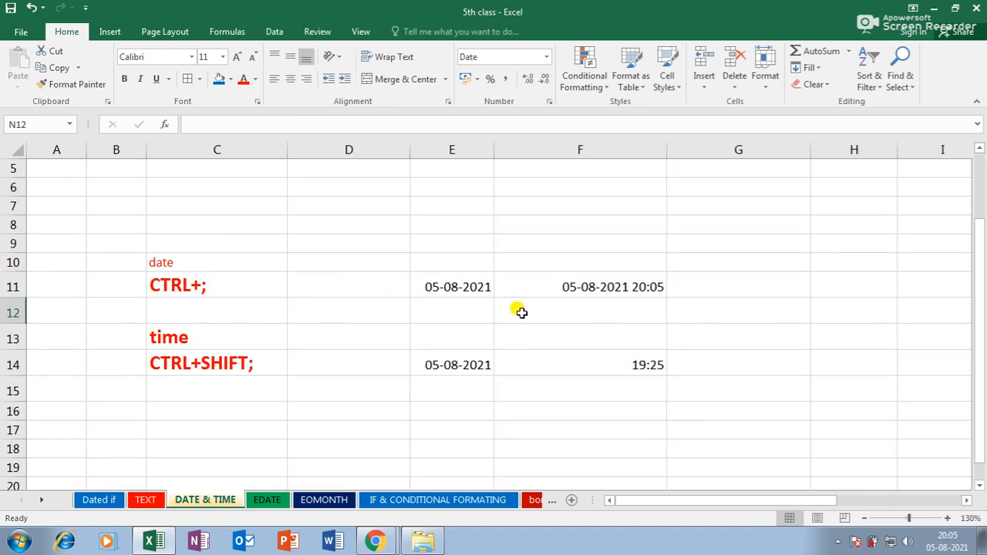
pyautogui.doubleClick(457, 288)
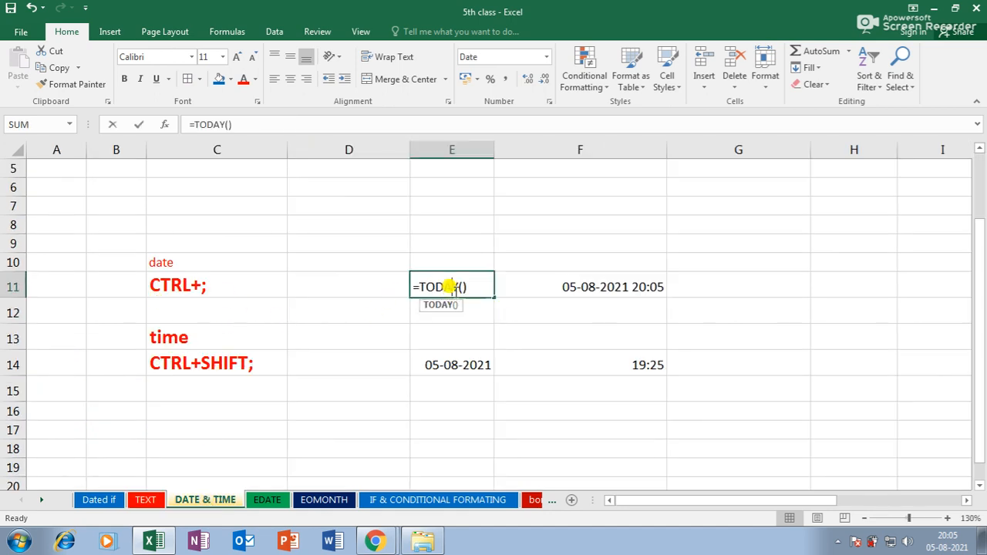
pyautogui.press('Return')
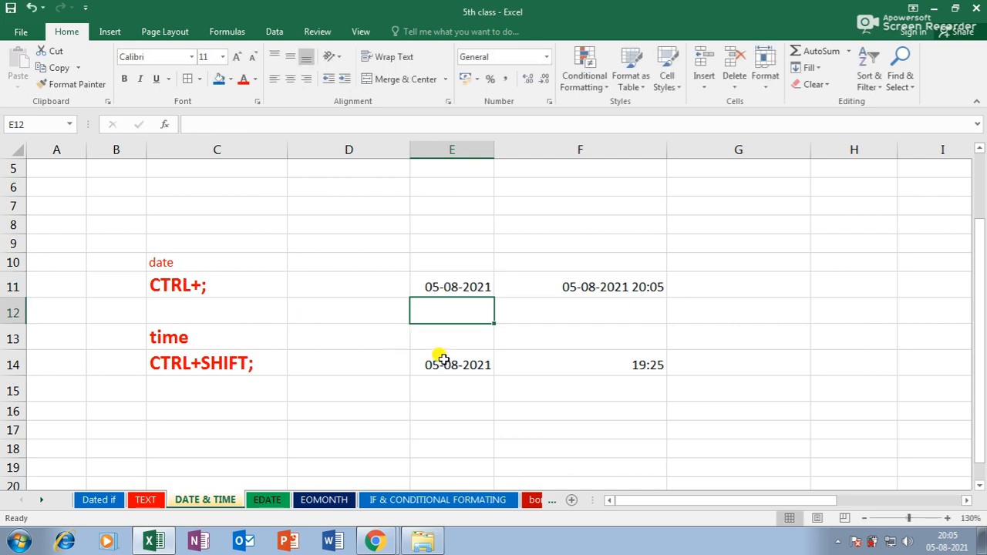
pyautogui.doubleClick(597, 287)
pyautogui.press('Return')
# - Compare the fixed date and time entries in E14 and F14 with the formula-based ones in E11 and F11
pyautogui.doubleClick(454, 361)
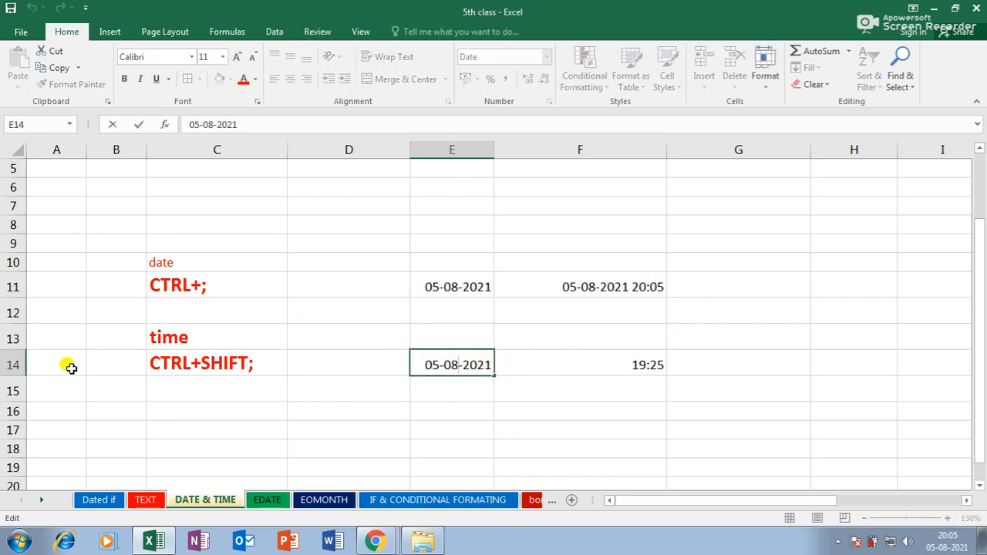
pyautogui.click(623, 357)
pyautogui.doubleClick(623, 357)
pyautogui.press('Return')
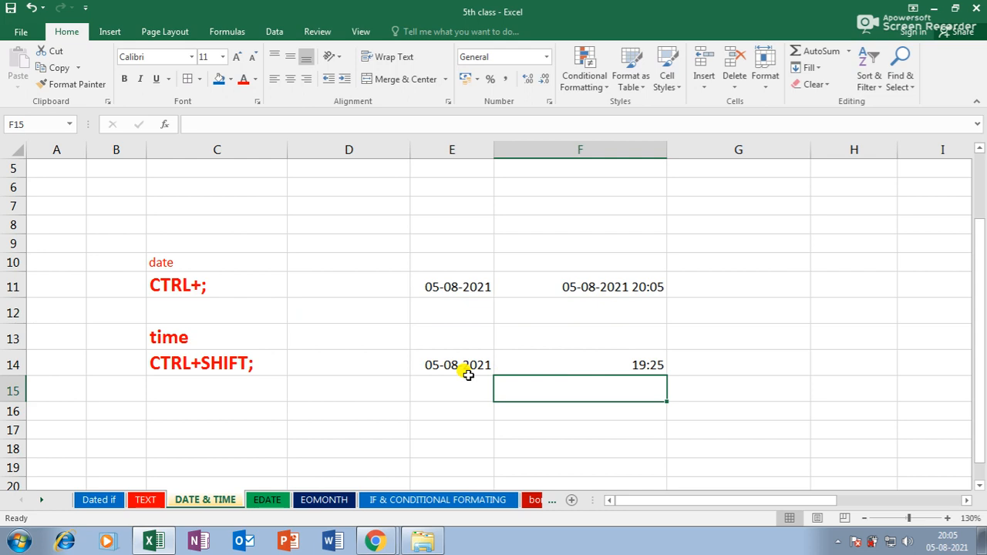
pyautogui.click(455, 282)
pyautogui.click(640, 278)
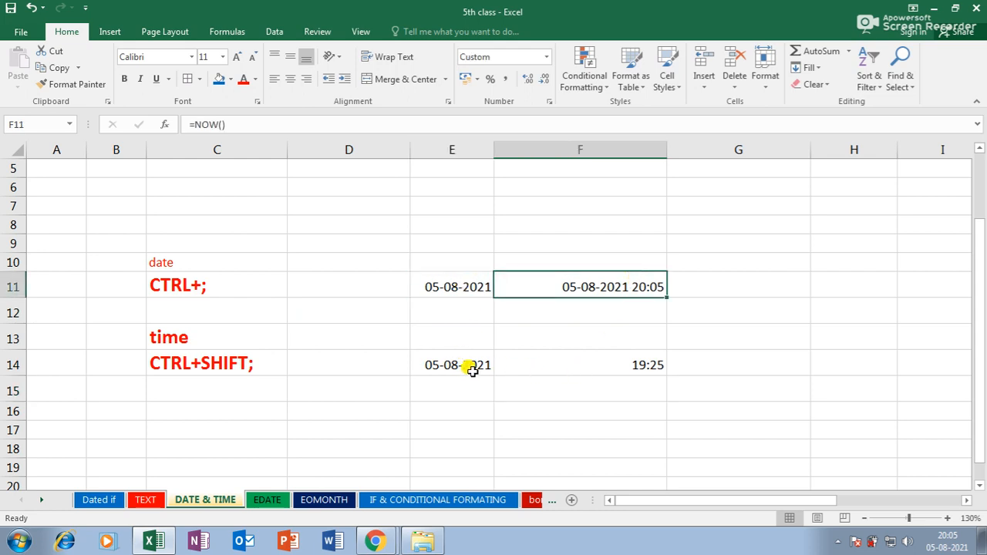
pyautogui.click(531, 361)
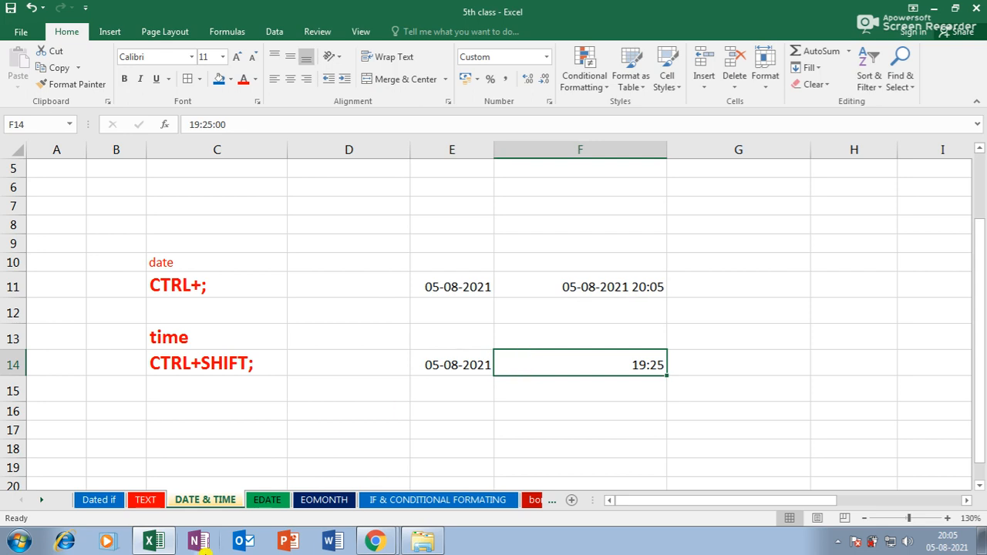
# - Review the EDATE, EOMONTH, IF & CONDITIONAL FORMATING, bonus and IF COMMISSION sheets one after another
pyautogui.click(266, 501)
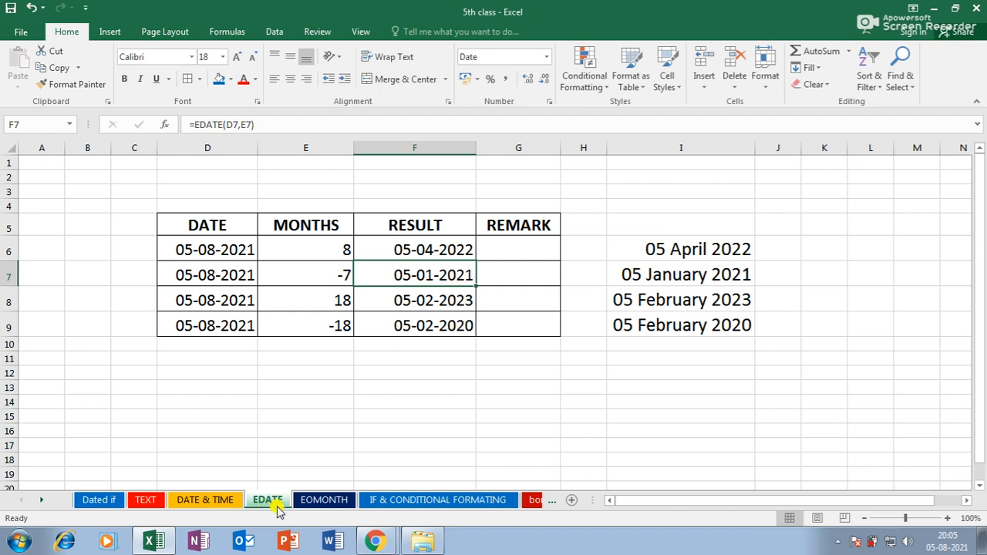
pyautogui.click(315, 502)
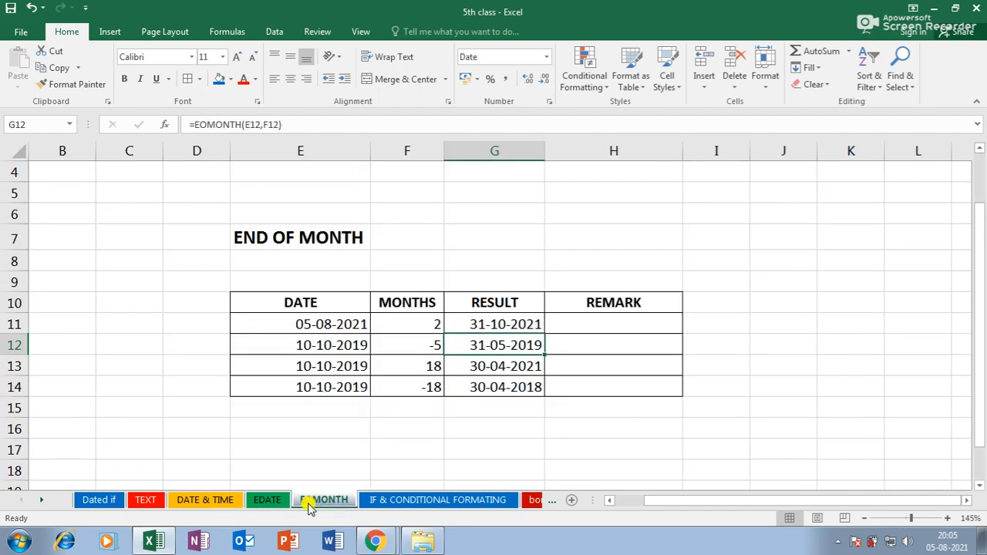
pyautogui.click(389, 500)
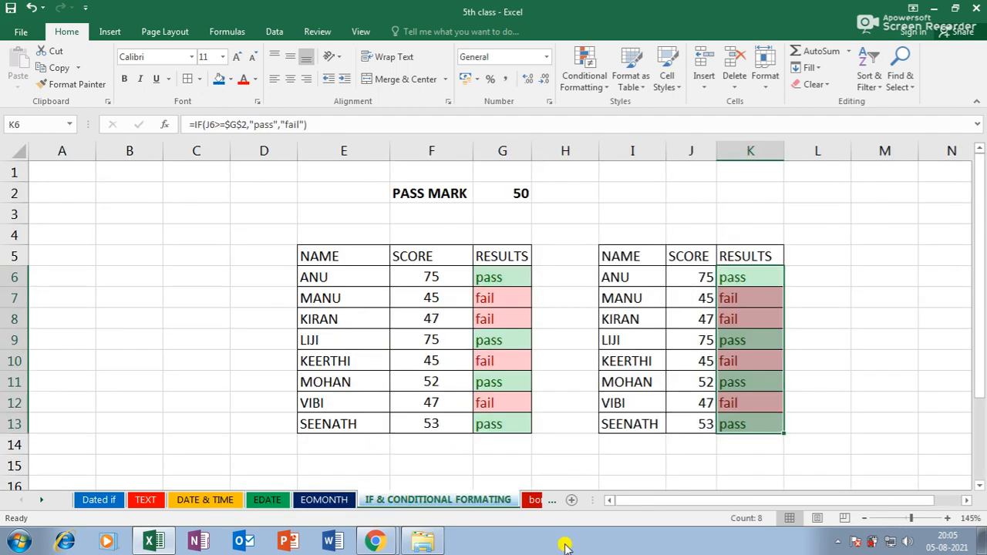
pyautogui.click(534, 500)
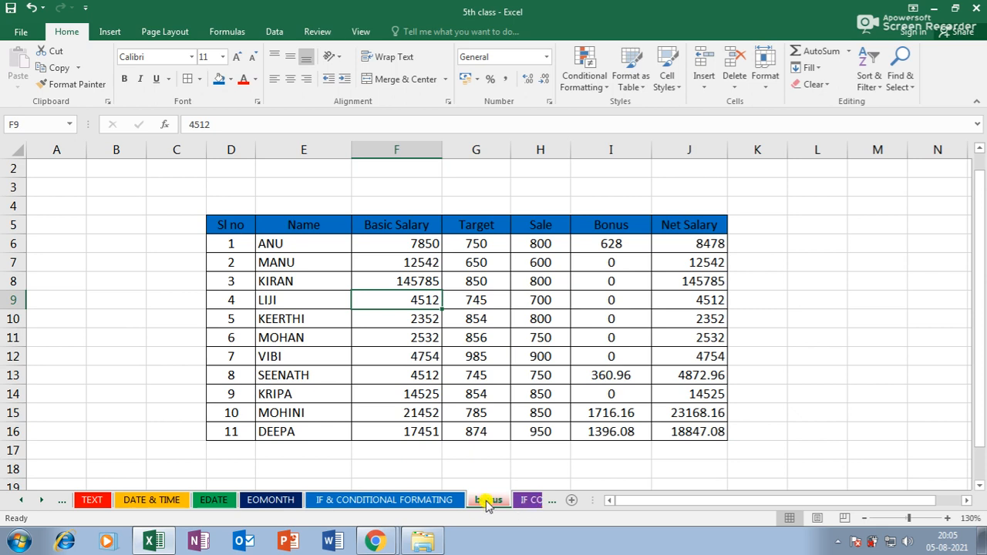
pyautogui.click(532, 501)
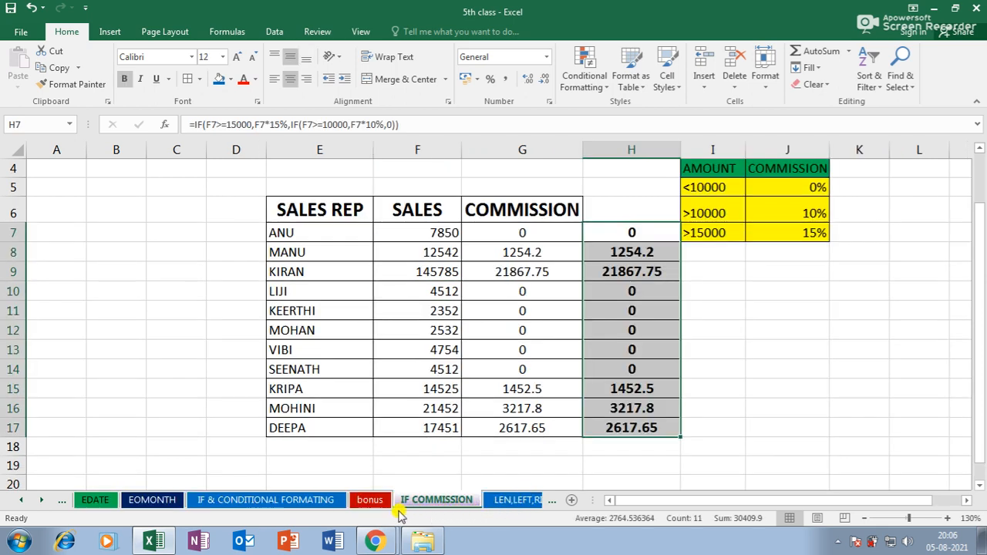
# - Revisit the three IF examples on the IF & CONDITIONAL FORMATING, bonus and IF COMMISSION sheets
pyautogui.click(300, 503)
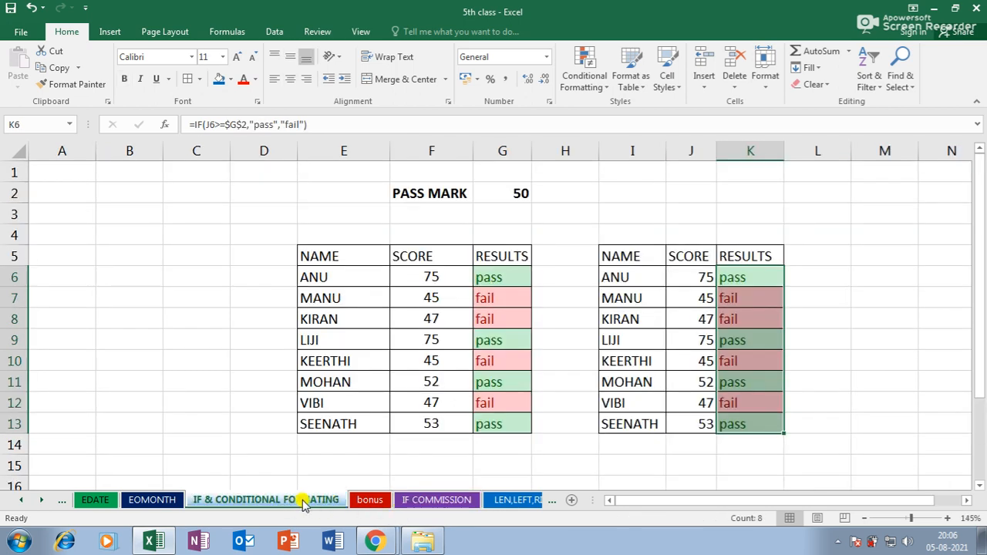
pyautogui.click(366, 501)
pyautogui.click(414, 501)
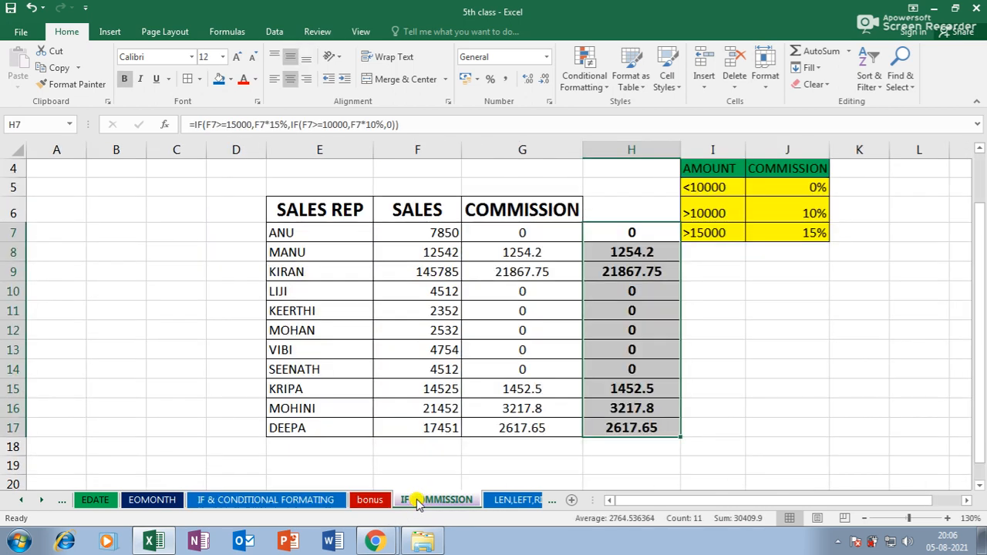
# - Return to the Dated if and TEXT sheets and look through the remaining sheet names up to LEN,LEFT,RIGHT,MID
pyautogui.click(20, 503)
pyautogui.click(20, 503)
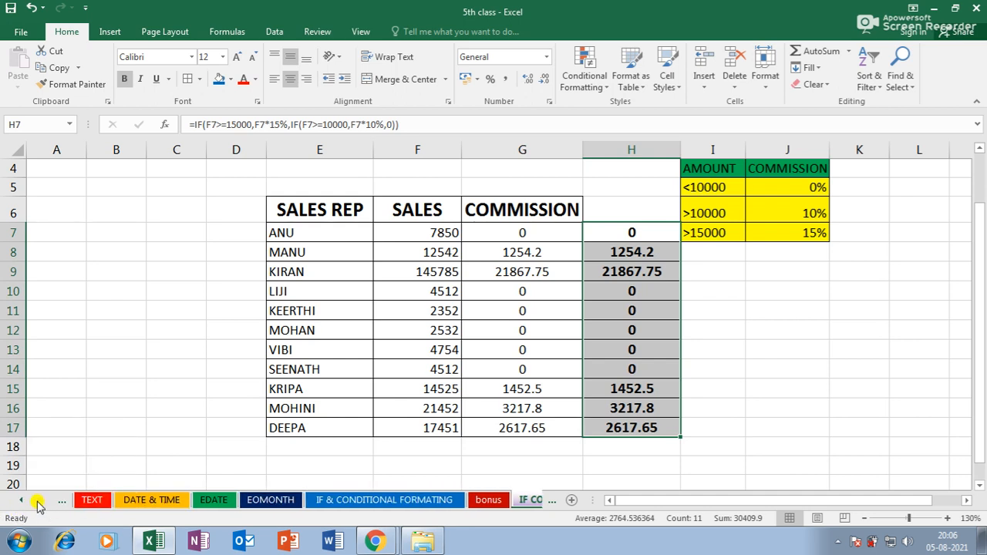
pyautogui.click(21, 503)
pyautogui.click(94, 502)
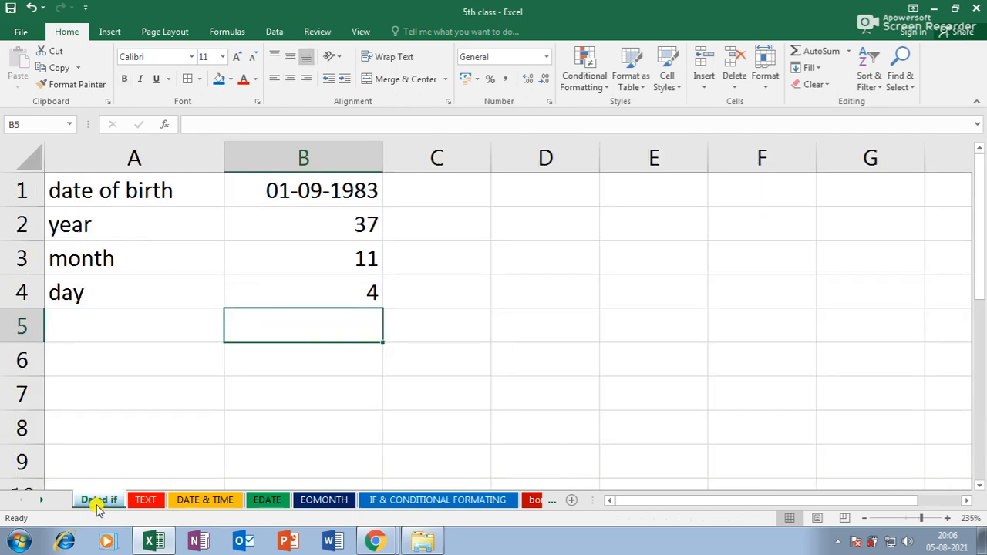
pyautogui.click(151, 501)
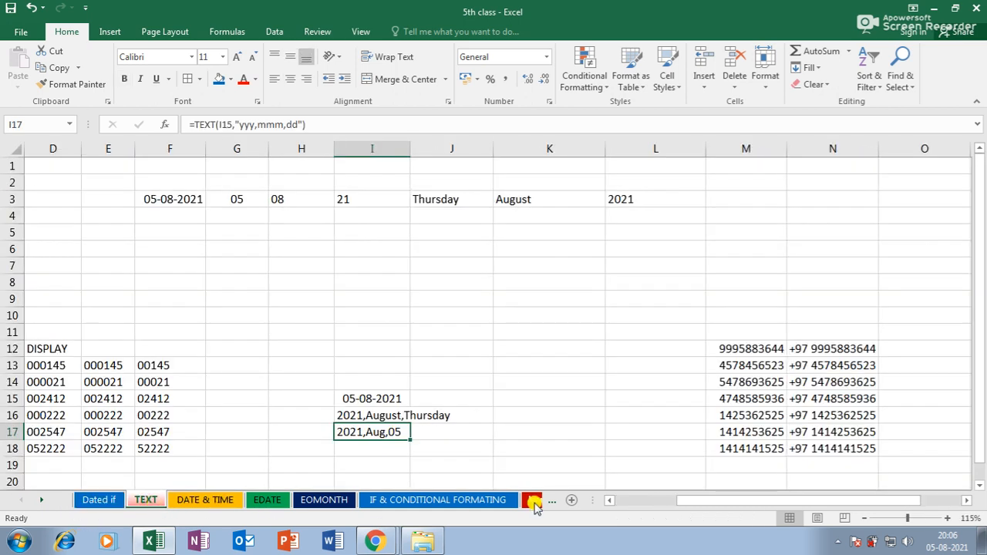
pyautogui.click(41, 501)
pyautogui.click(41, 501)
pyautogui.click(41, 501)
pyautogui.click(40, 501)
pyautogui.click(41, 501)
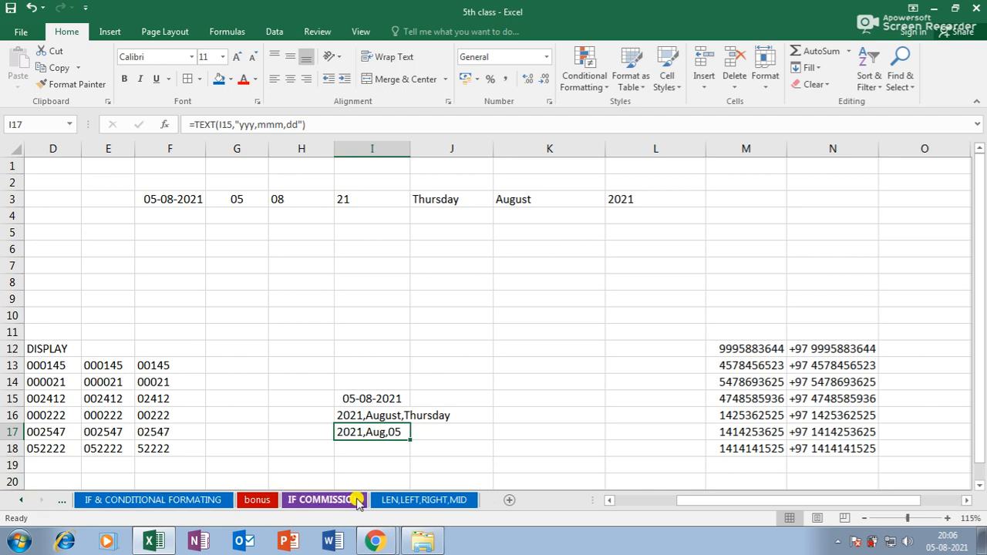
# - Switch to the Google Meet call in Chrome, leave the meeting and show the hidden notification area icons
pyautogui.click(376, 541)
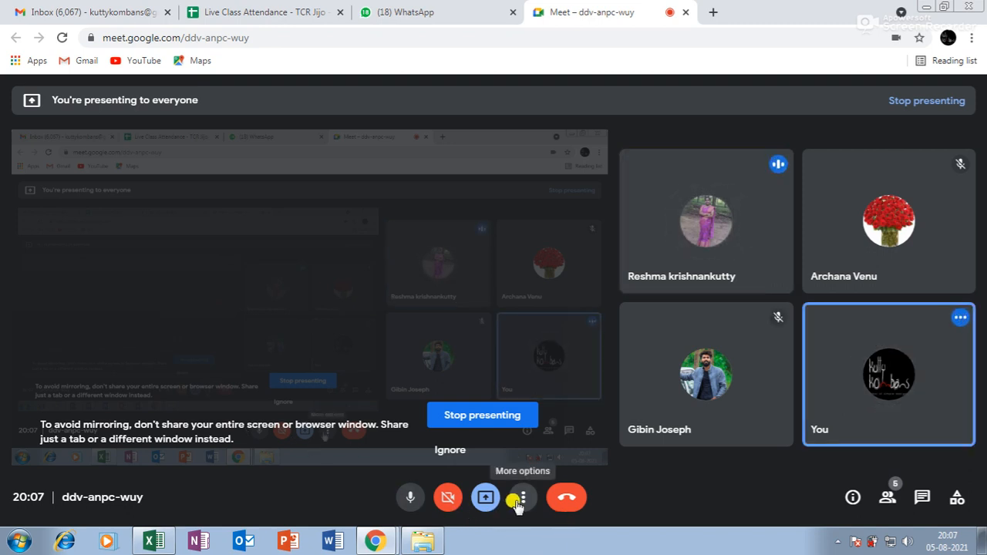
pyautogui.click(568, 500)
pyautogui.click(839, 542)
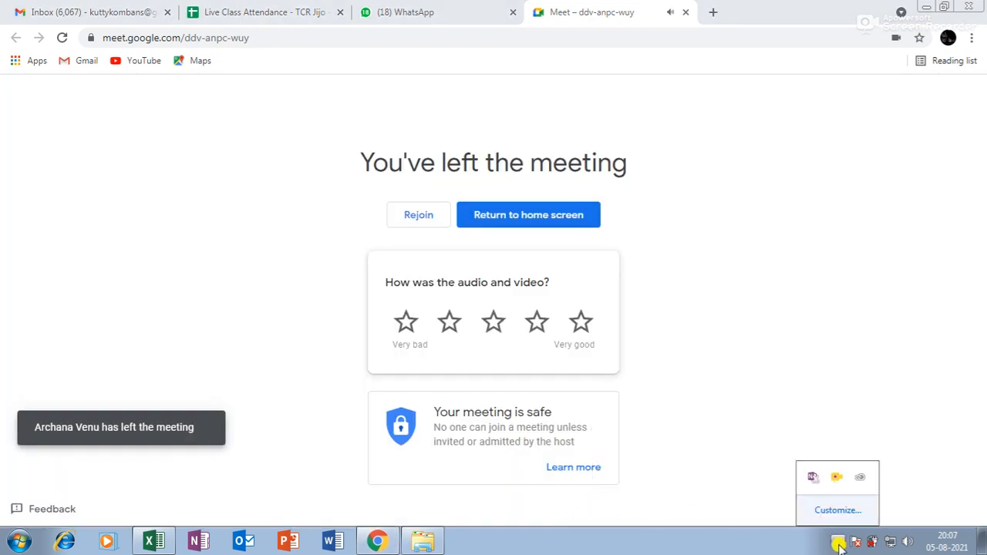